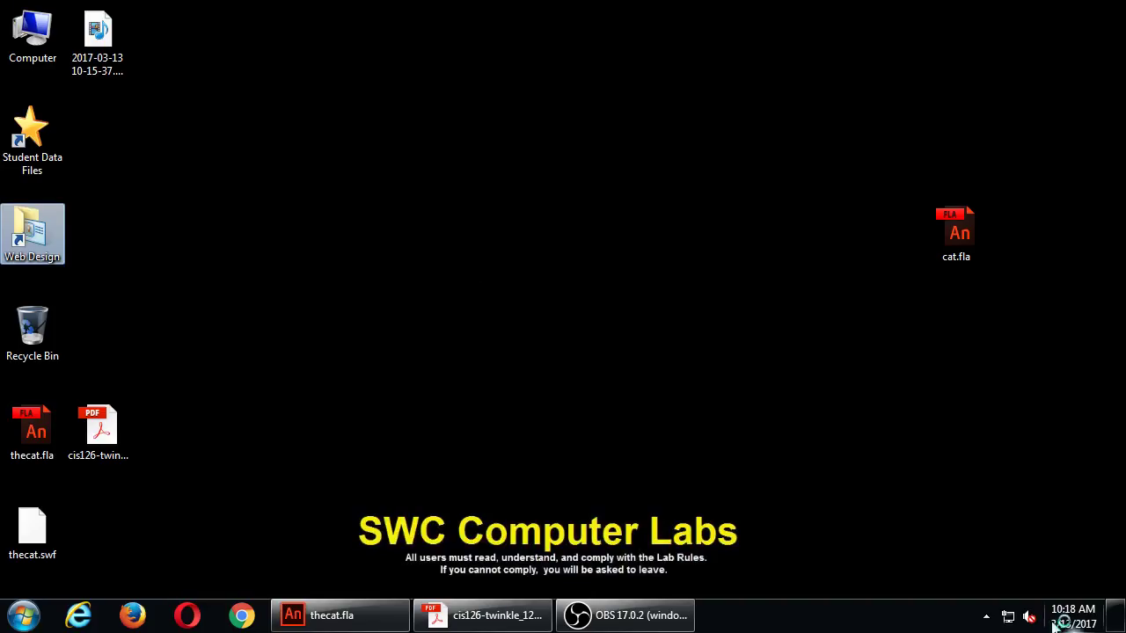
Unmute the system sound and raise the speaker volume to near its maximum
{"action": "left_click", "coordinate": [1029, 616]}
{"action": "left_click", "coordinate": [1031, 515]}
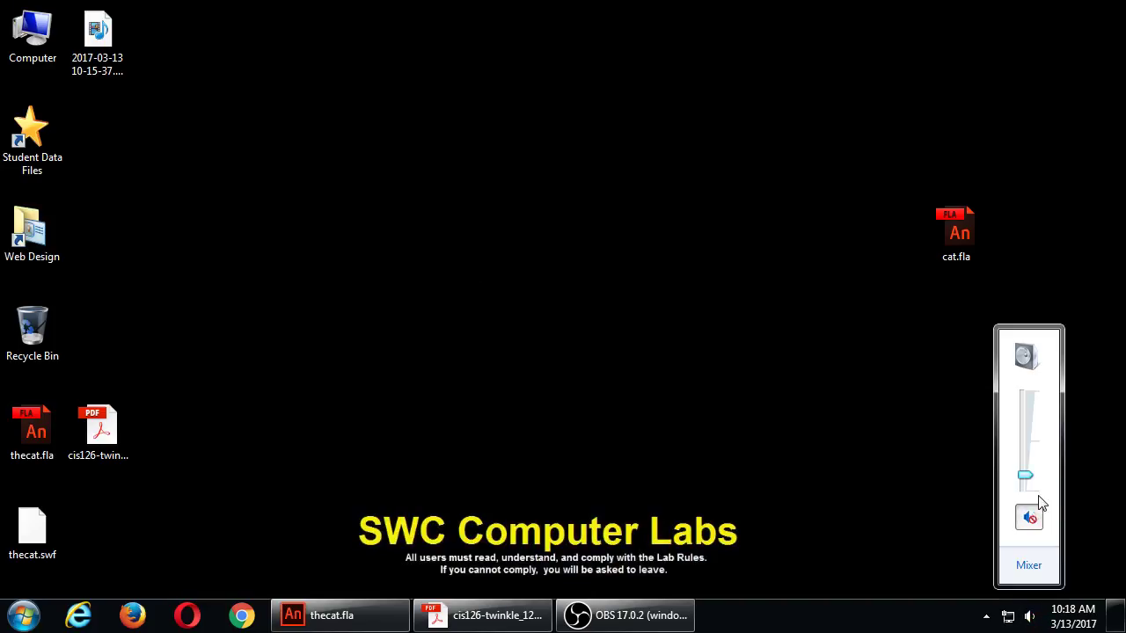
{"action": "left_click_drag", "start_coordinate": [1025, 475], "coordinate": [1026, 407]}
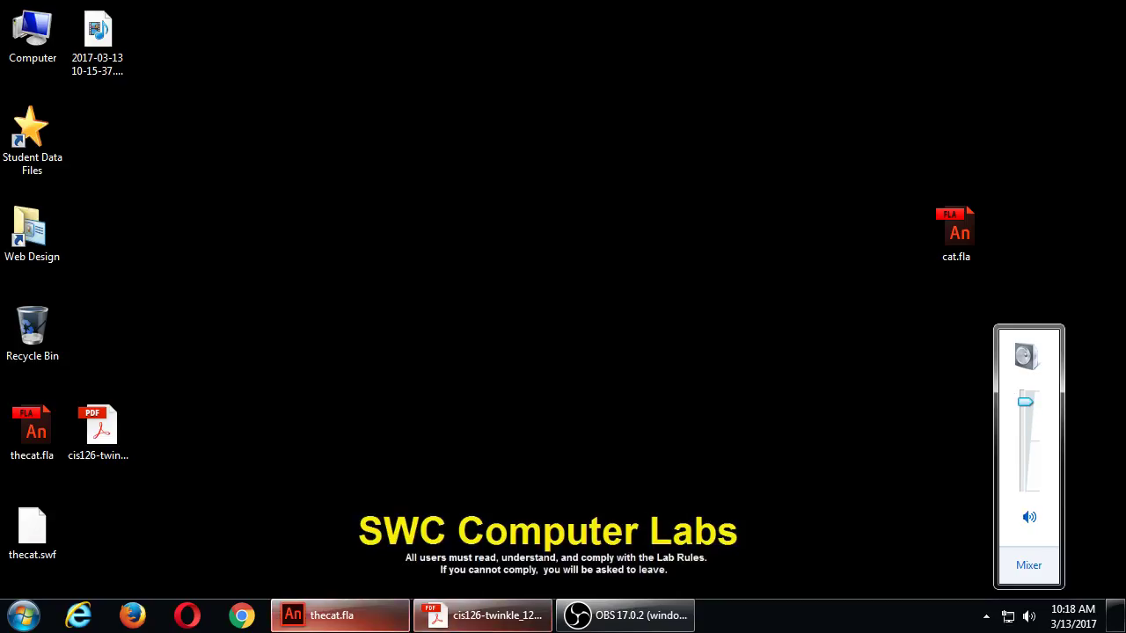
Switch to thecat.fla in Adobe Animate, play its test movie through to the end title and close the test window
{"action": "left_click", "coordinate": [327, 616]}
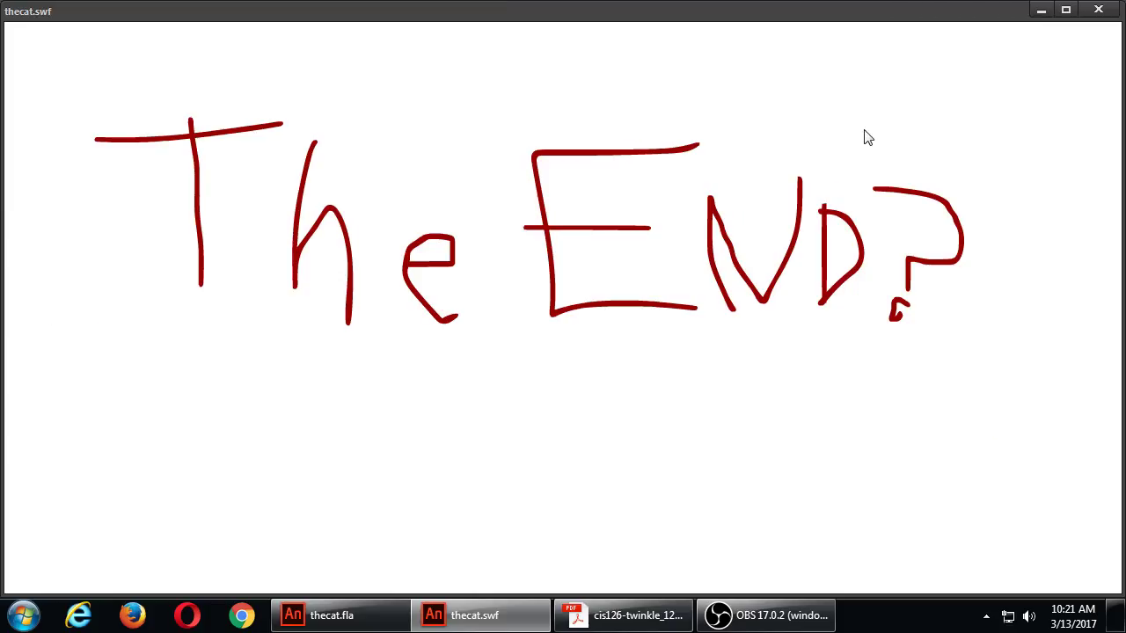
{"action": "left_click", "coordinate": [1090, 12]}
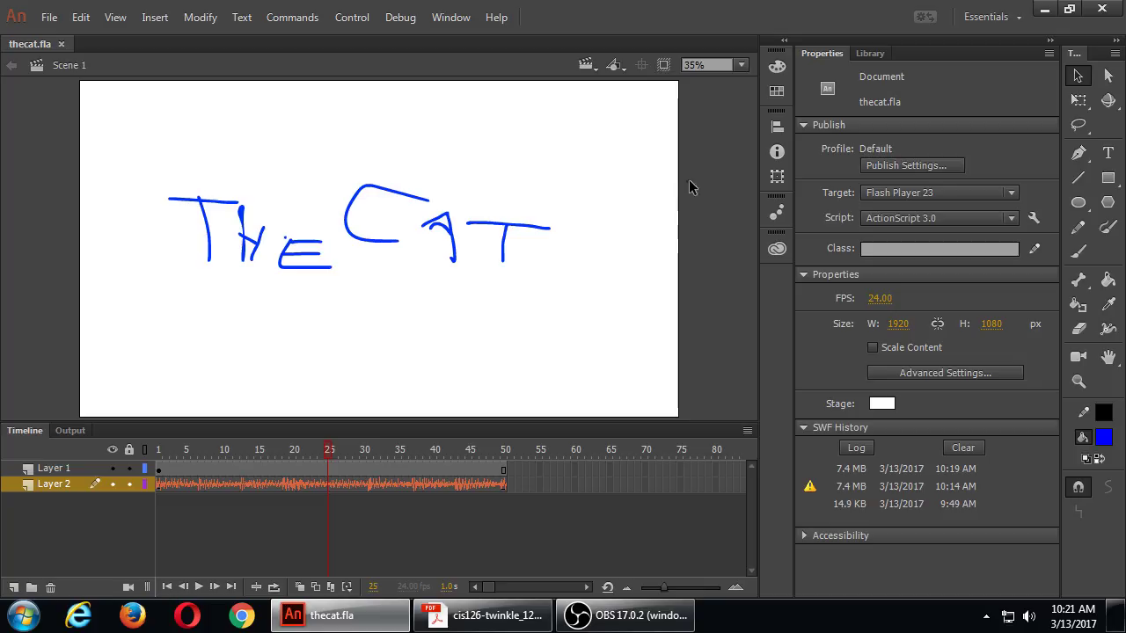
Scrub through Scene 1 up to frame 50, inspecting the title drawing on Layer 1 and the sound on Layer 2
{"action": "left_click_drag", "start_coordinate": [326, 456], "coordinate": [171, 456]}
{"action": "left_click_drag", "start_coordinate": [157, 452], "coordinate": [506, 449]}
{"action": "left_click", "coordinate": [504, 468]}
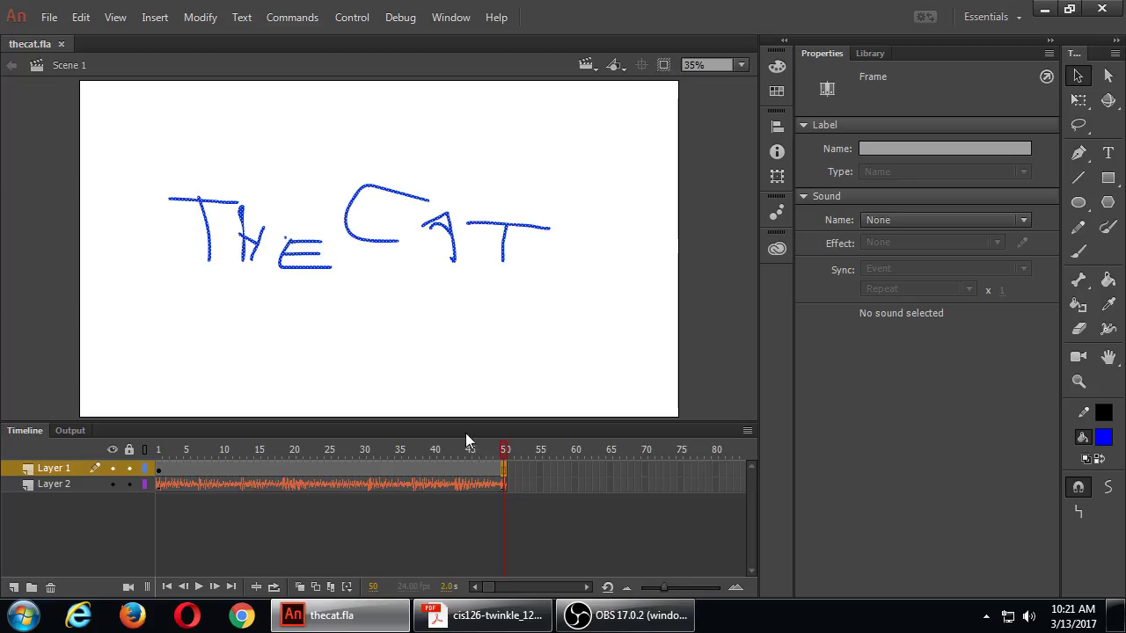
{"action": "left_click", "coordinate": [645, 343]}
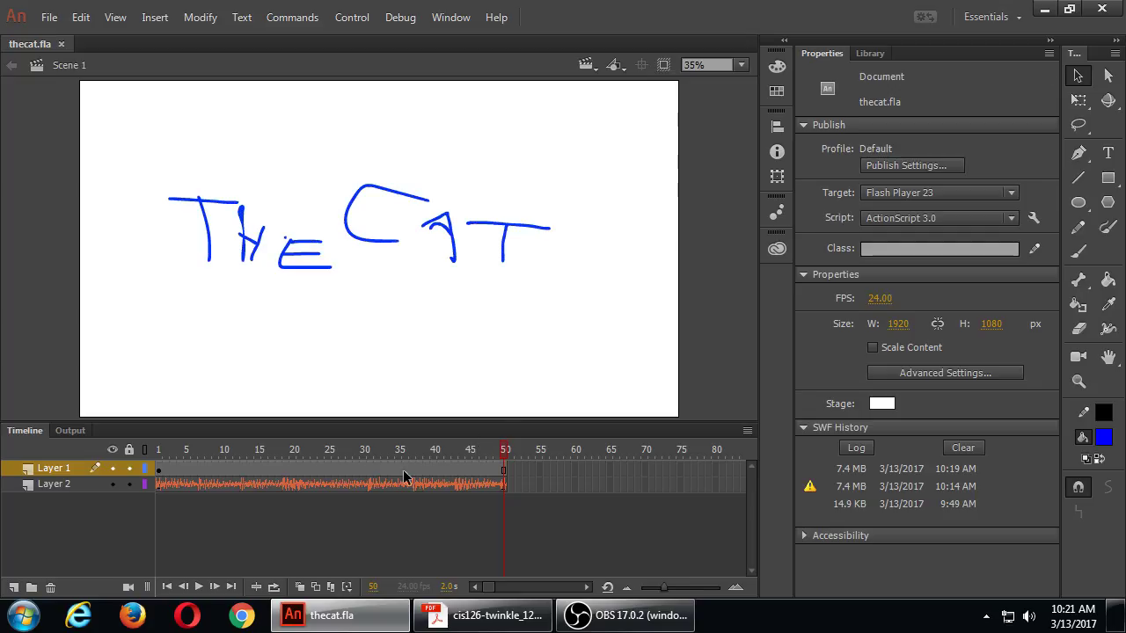
{"action": "left_click", "coordinate": [375, 484]}
{"action": "left_click", "coordinate": [539, 364]}
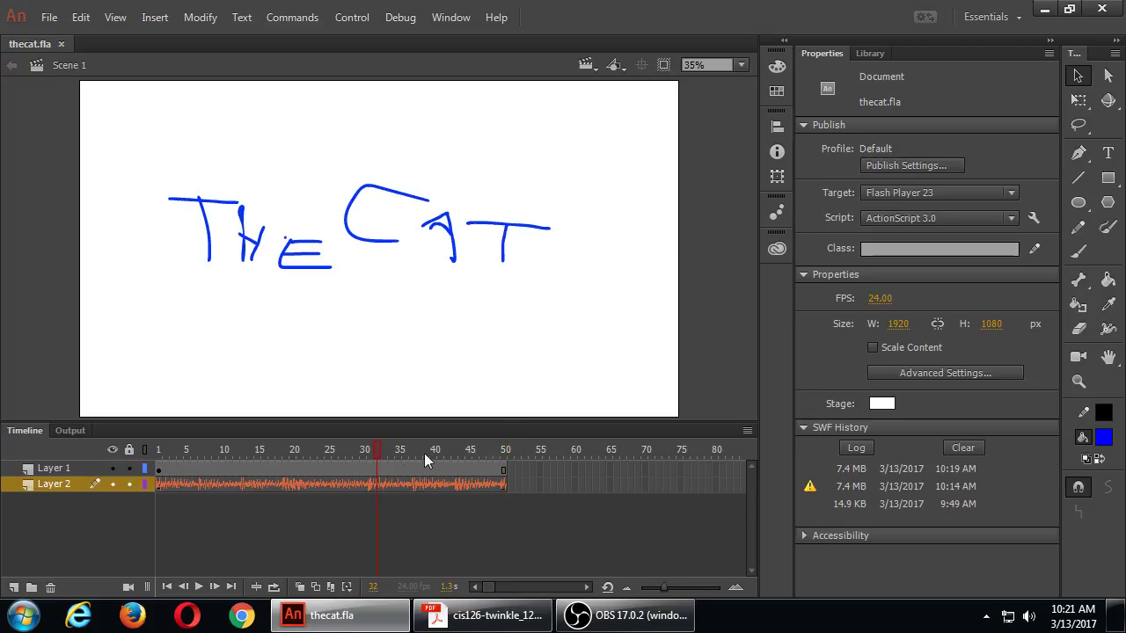
{"action": "left_click_drag", "start_coordinate": [379, 453], "coordinate": [535, 469]}
Open Scene 2 and extend the house and tree drawing on Layer 1 to frame 75
{"action": "left_click", "coordinate": [585, 69]}
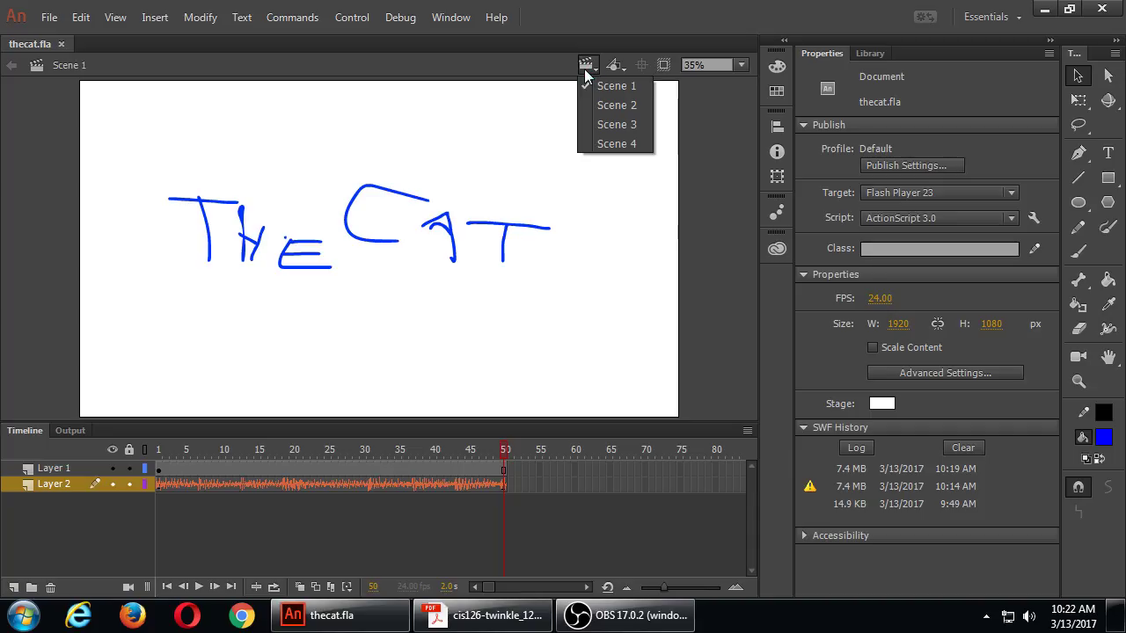
{"action": "left_click", "coordinate": [595, 104]}
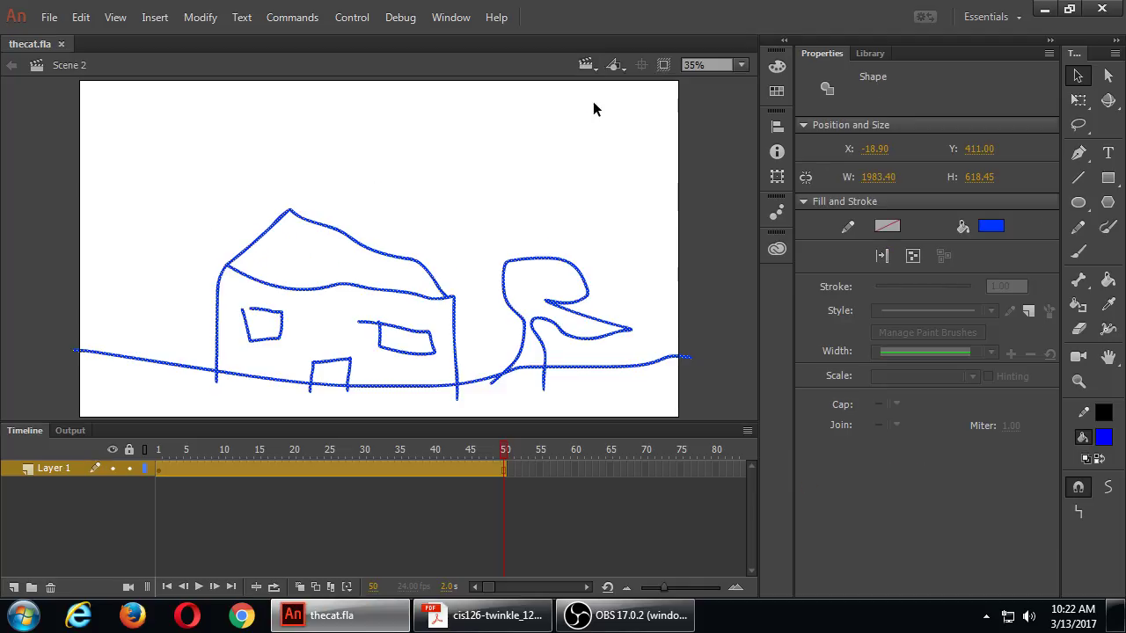
{"action": "left_click", "coordinate": [688, 196]}
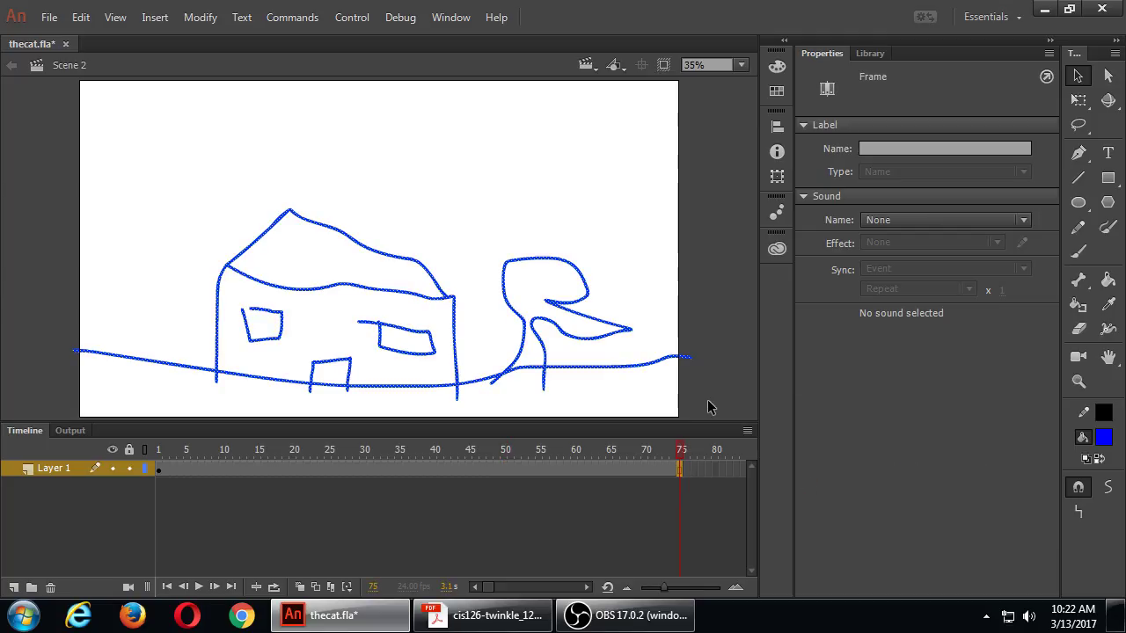
Open Scene 3 and show the beginning of its timeline from frame 1
{"action": "left_click", "coordinate": [591, 67]}
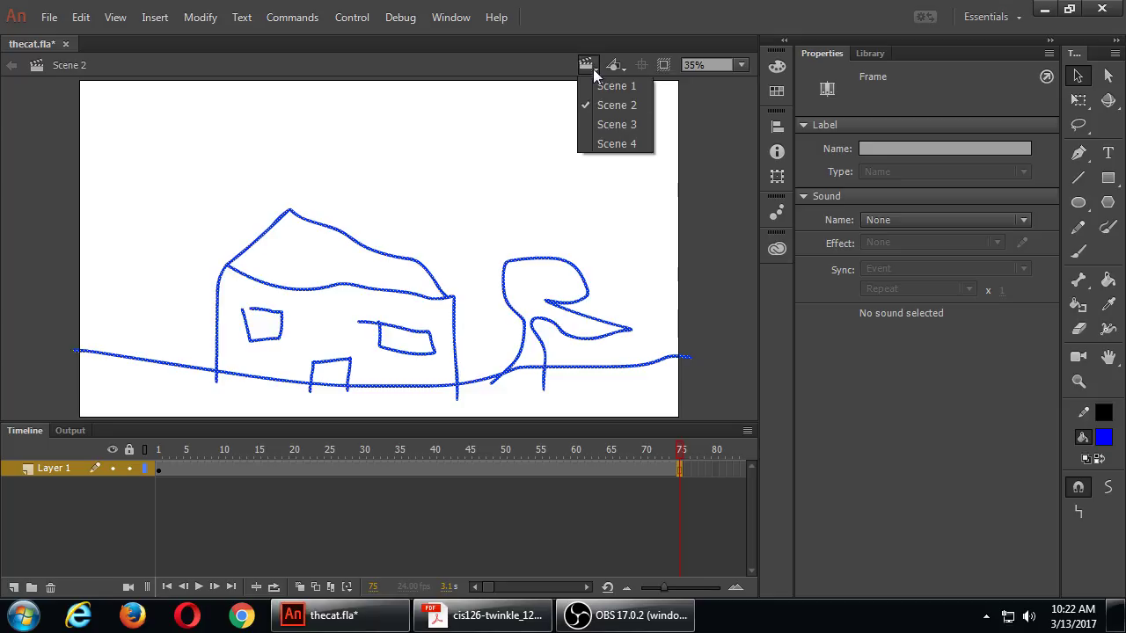
{"action": "left_click", "coordinate": [600, 122]}
{"action": "left_click", "coordinate": [701, 212]}
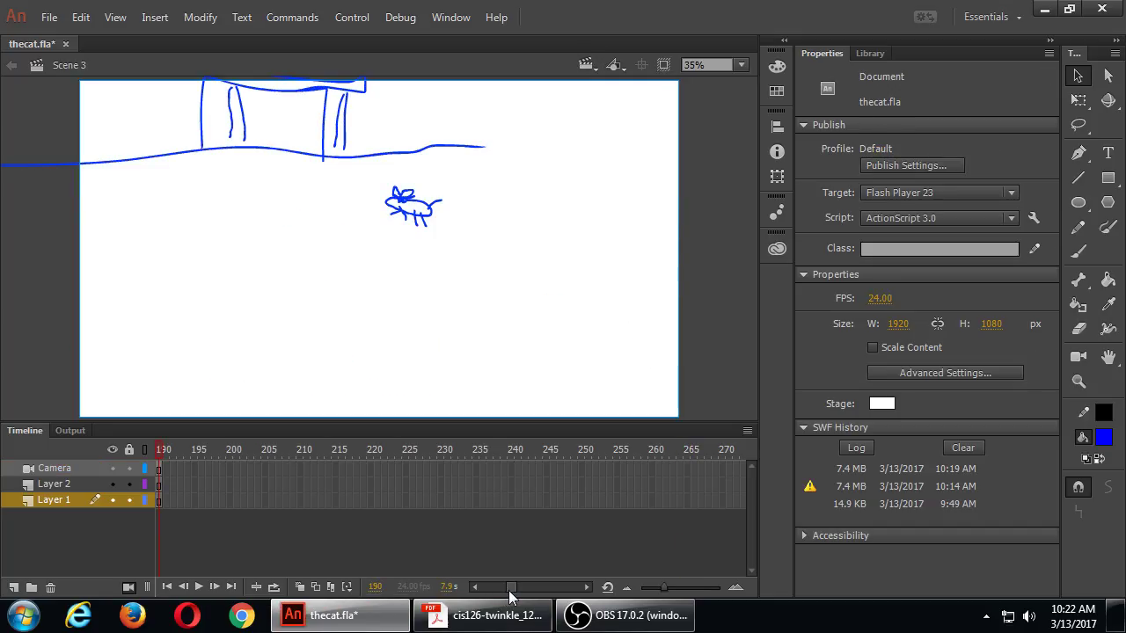
{"action": "left_click_drag", "start_coordinate": [512, 587], "coordinate": [480, 586]}
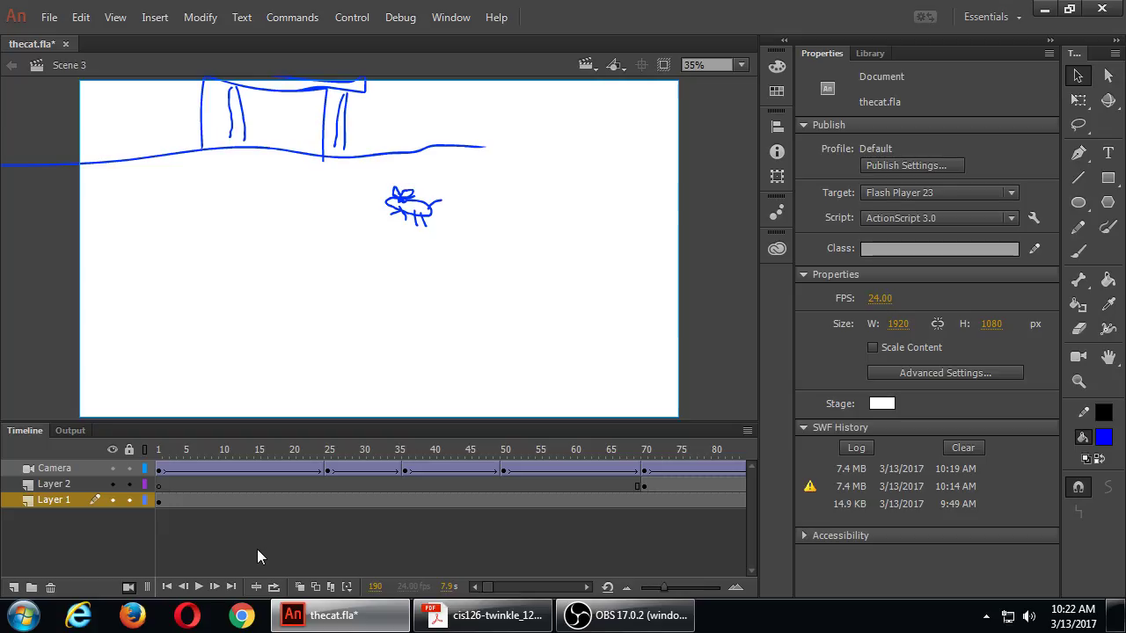
Rename Scene 3's Layer 1 as cat and Layer 2 as mouse
{"action": "double_click", "coordinate": [54, 499]}
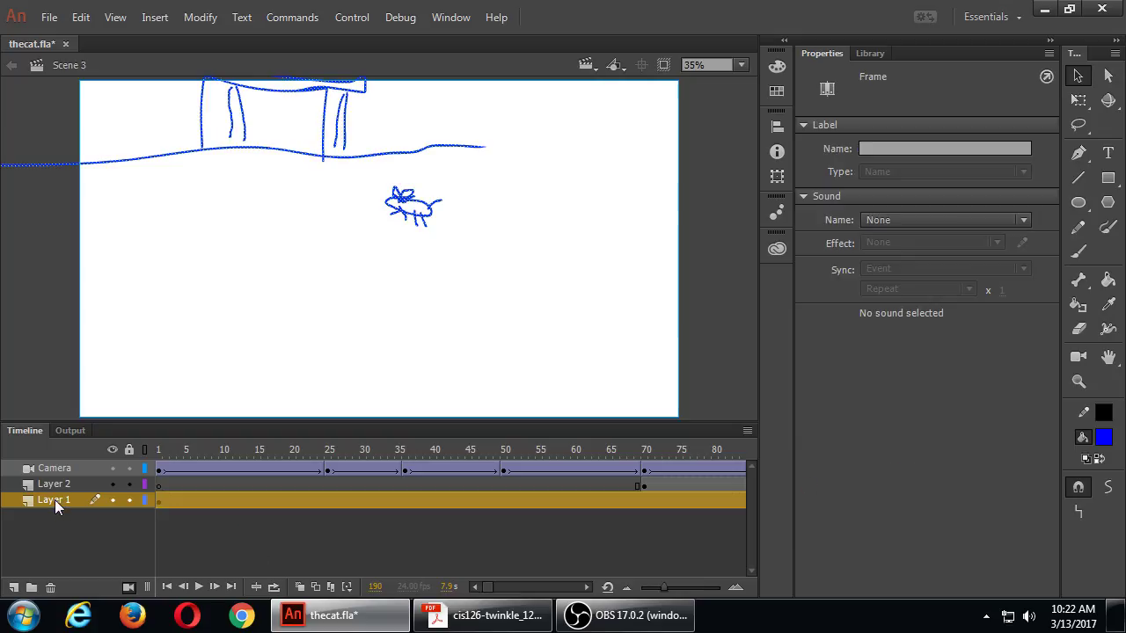
{"action": "type", "text": "cat"}
{"action": "key", "text": "Return"}
{"action": "left_click", "coordinate": [53, 488]}
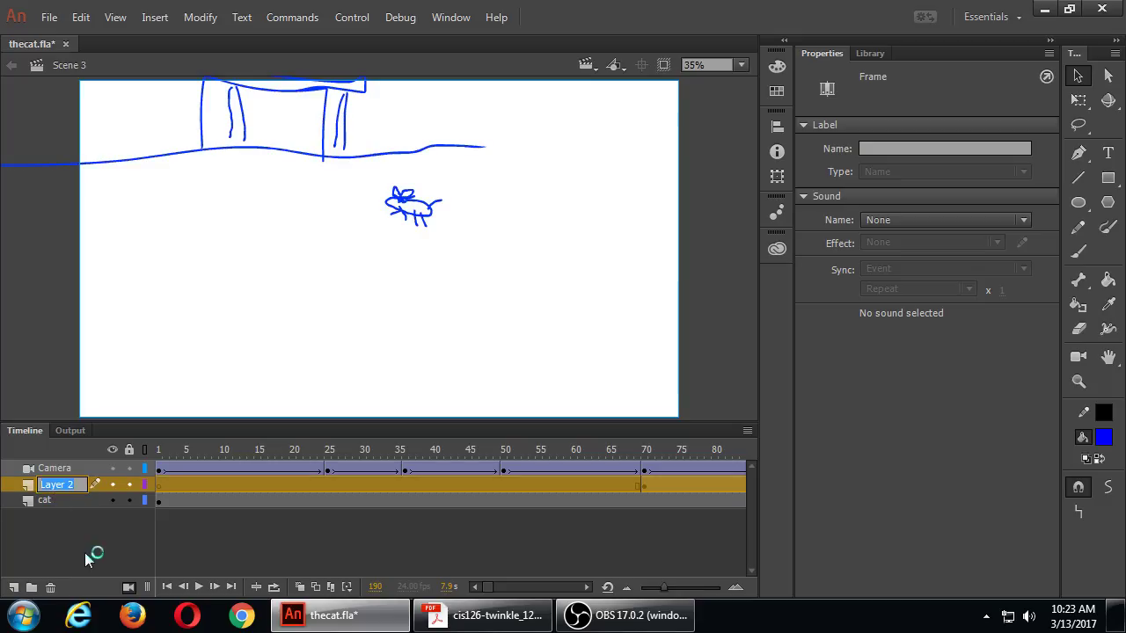
{"action": "type", "text": "mouse"}
{"action": "key", "text": "Return"}
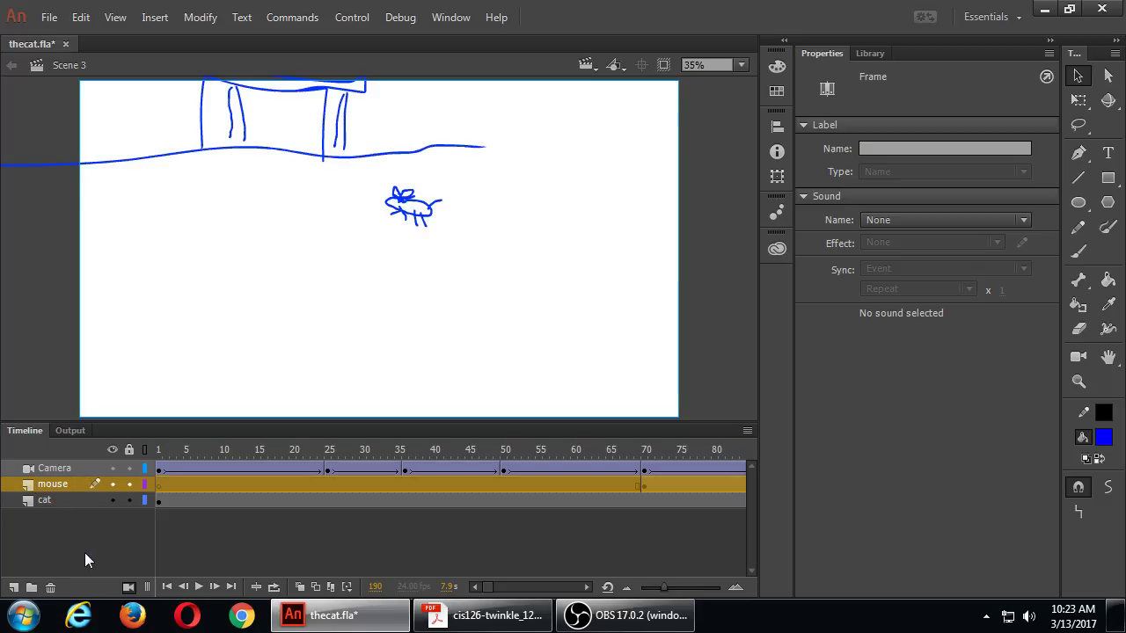
Start the screen Magnifier and show frame 1 of Scene 3's Camera layer with the stage fitted in the window
{"action": "left_click", "coordinate": [24, 471]}
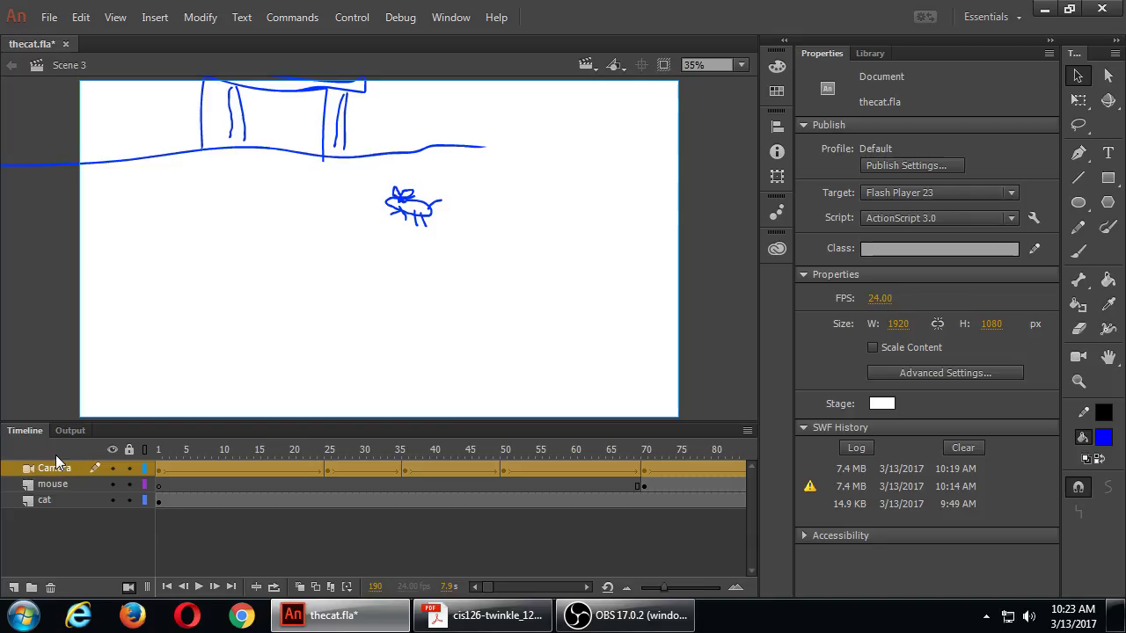
{"action": "key", "text": "super+plus"}
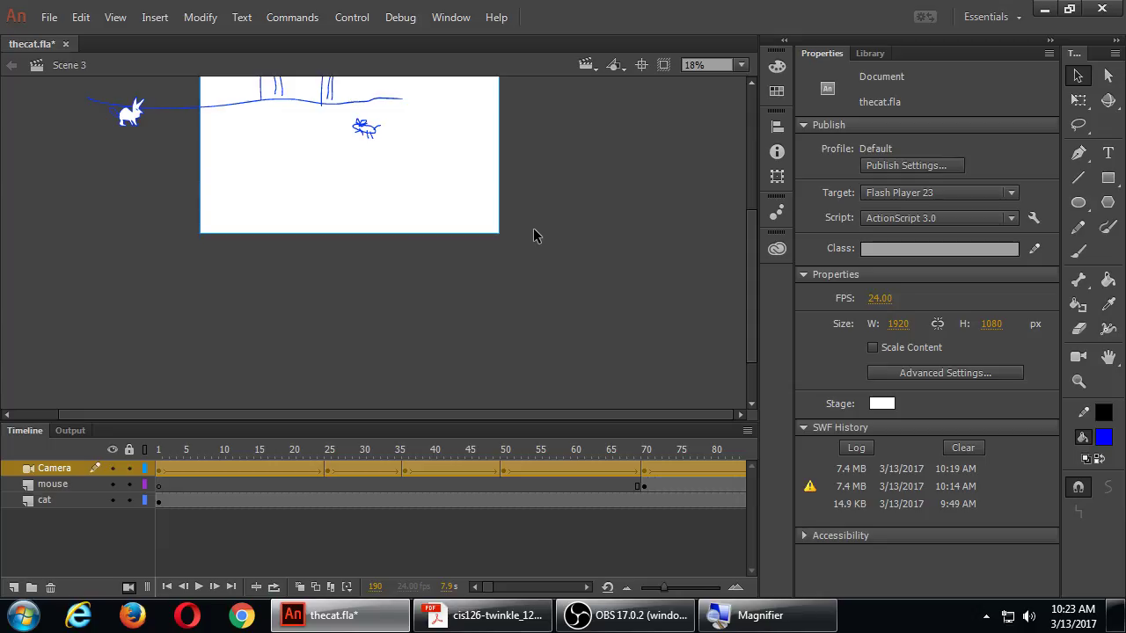
{"action": "left_click", "coordinate": [192, 535]}
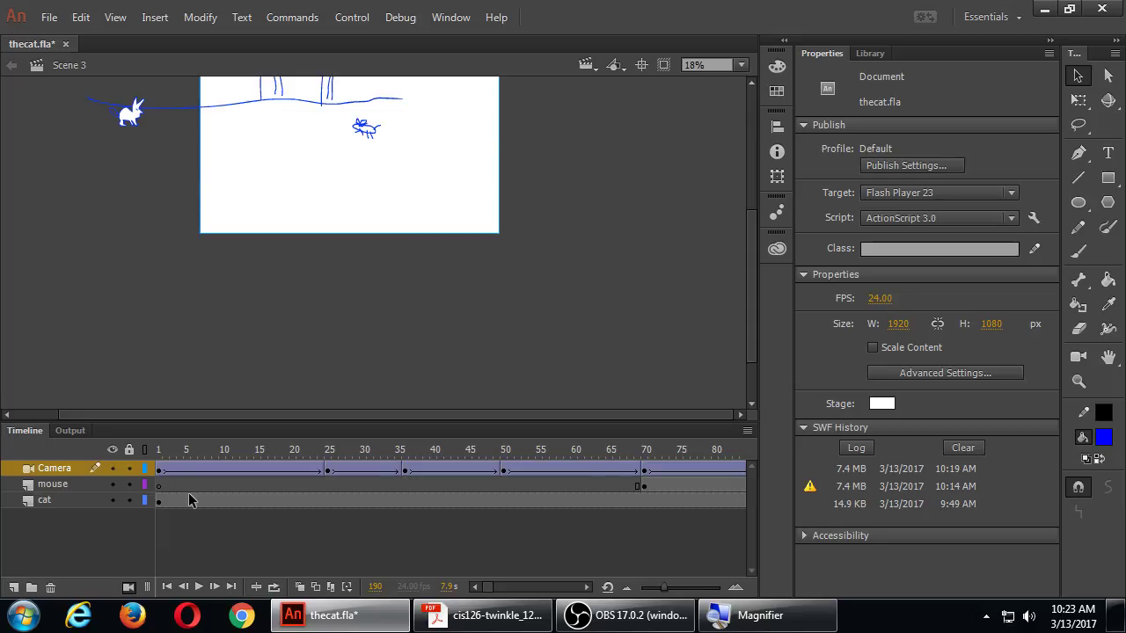
{"action": "left_click", "coordinate": [158, 453]}
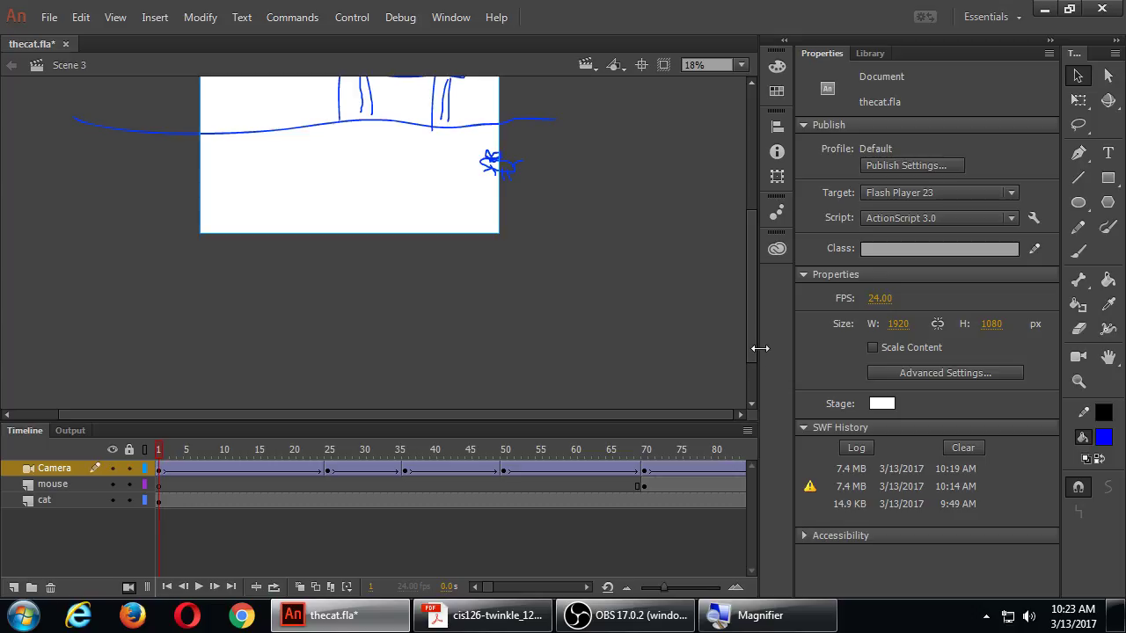
{"action": "scroll", "coordinate": [749, 337], "scroll_direction": "up", "scroll_amount": 2}
{"action": "scroll", "coordinate": [750, 334], "scroll_direction": "up", "scroll_amount": 1}
{"action": "left_click", "coordinate": [741, 64]}
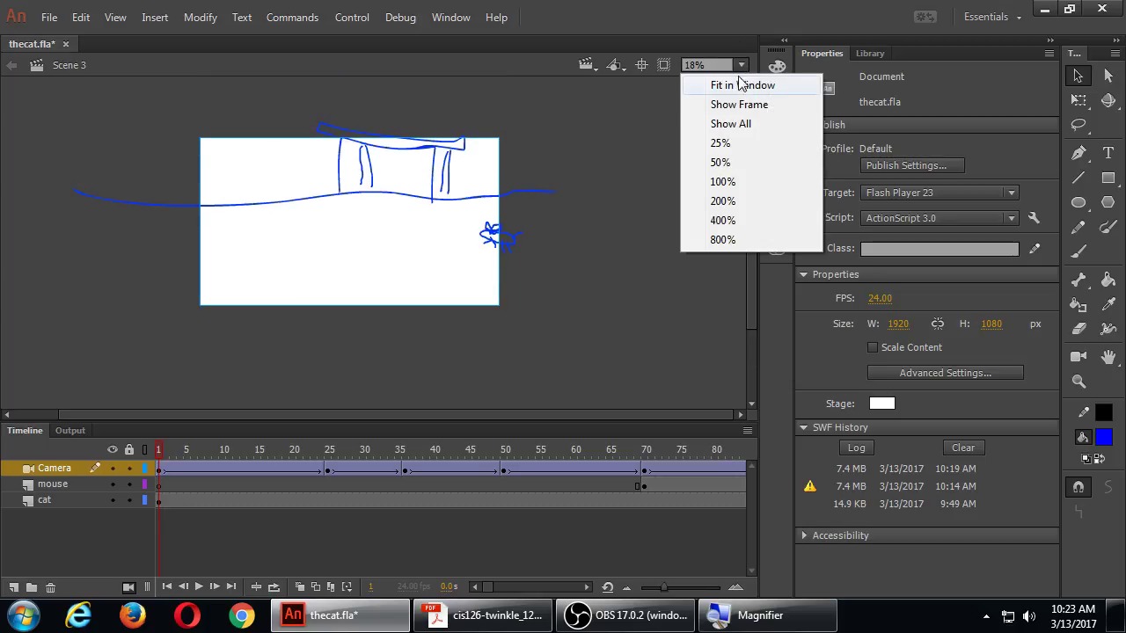
{"action": "left_click", "coordinate": [739, 85]}
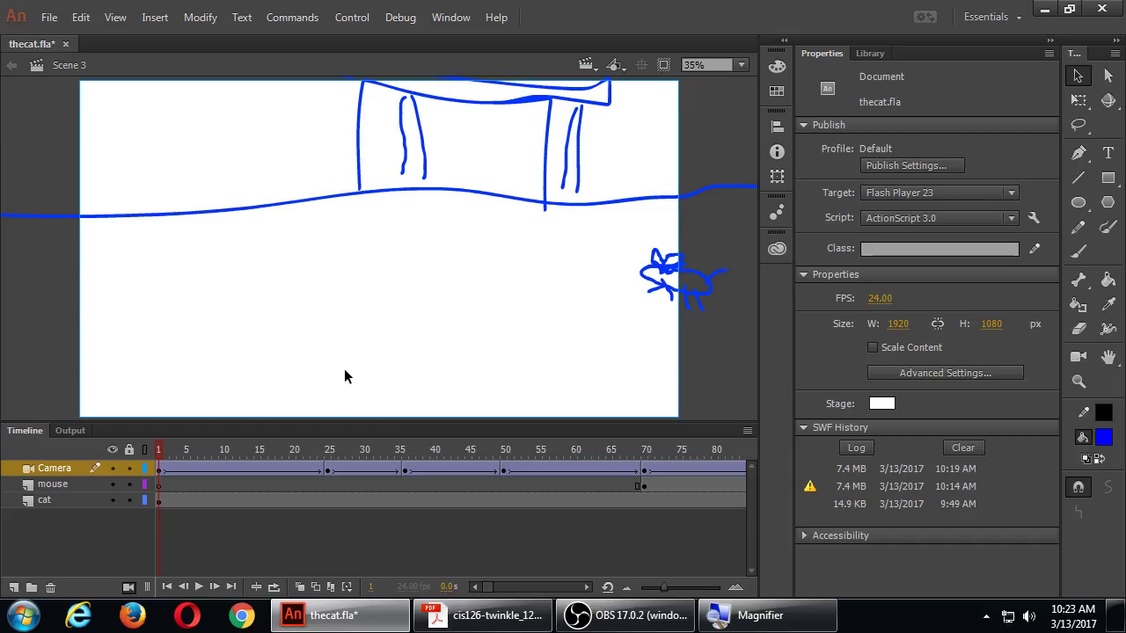
Scrub through Scene 3's camera keyframes from frame 1 past frame 100 to examine how the camera moves and zooms
{"action": "left_click_drag", "start_coordinate": [160, 452], "coordinate": [403, 455]}
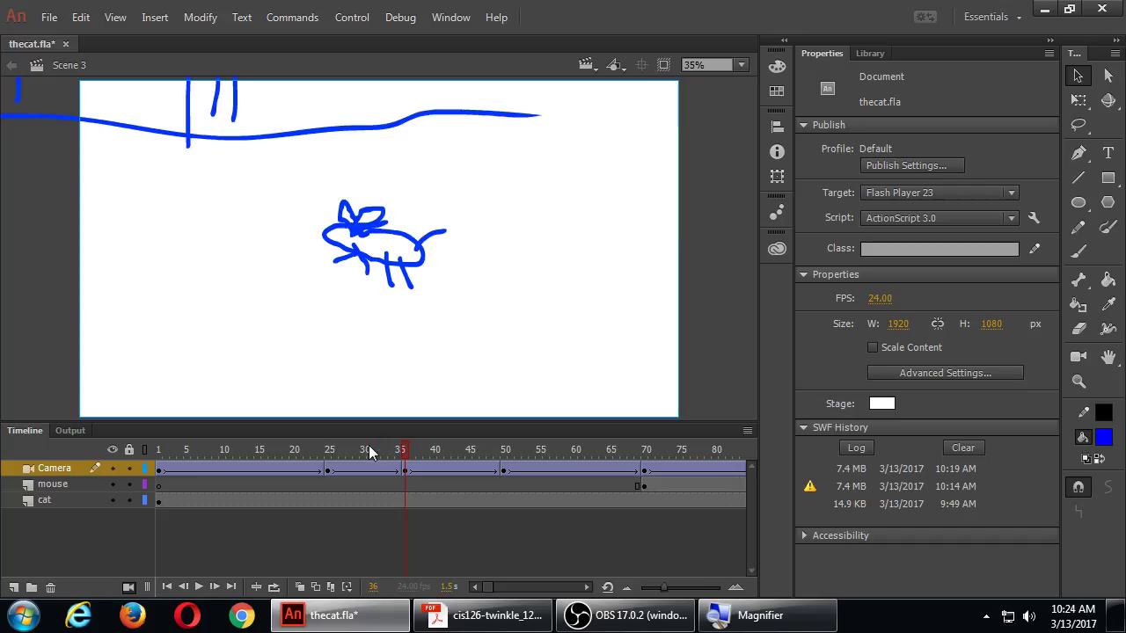
{"action": "left_click_drag", "start_coordinate": [405, 451], "coordinate": [646, 459]}
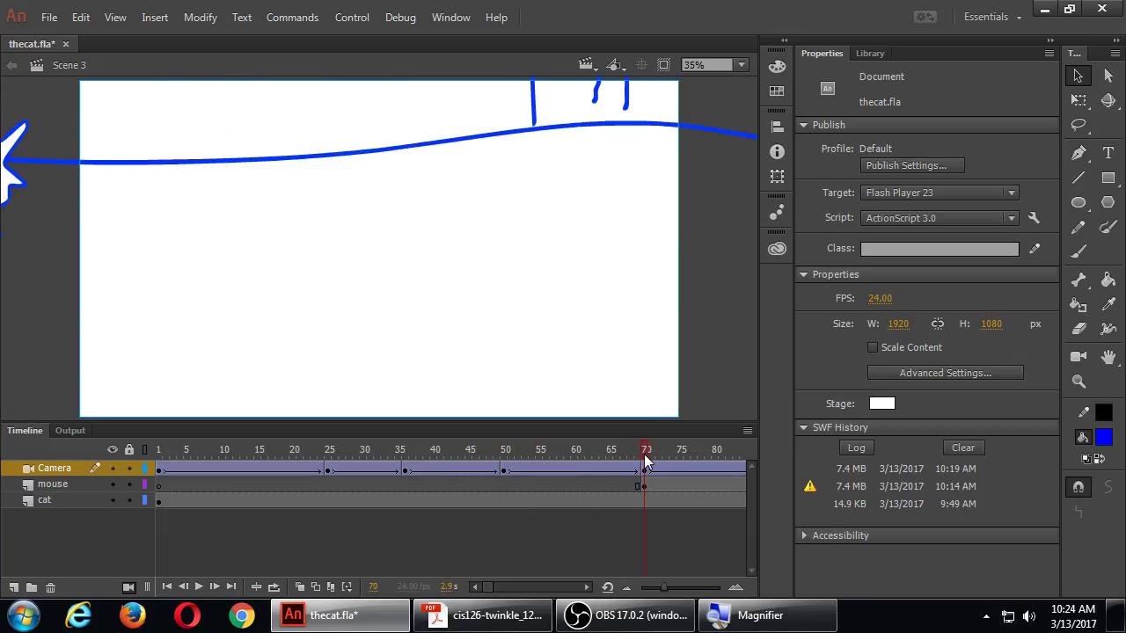
{"action": "key", "text": "ctrl+minus"}
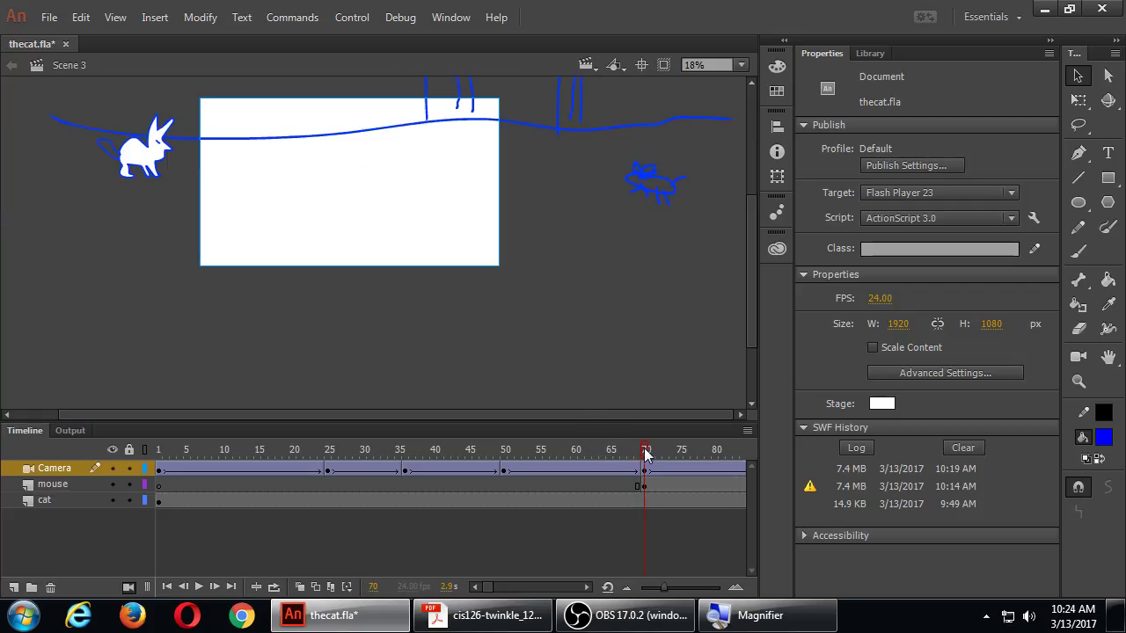
{"action": "left_click_drag", "start_coordinate": [642, 455], "coordinate": [769, 446]}
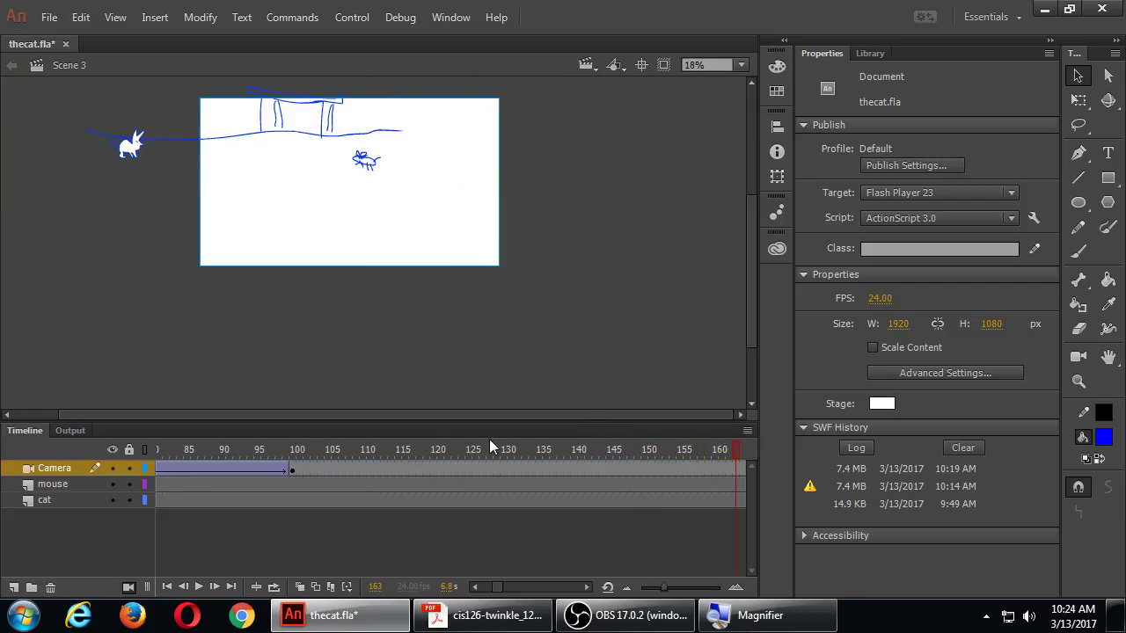
{"action": "left_click_drag", "start_coordinate": [235, 454], "coordinate": [296, 455]}
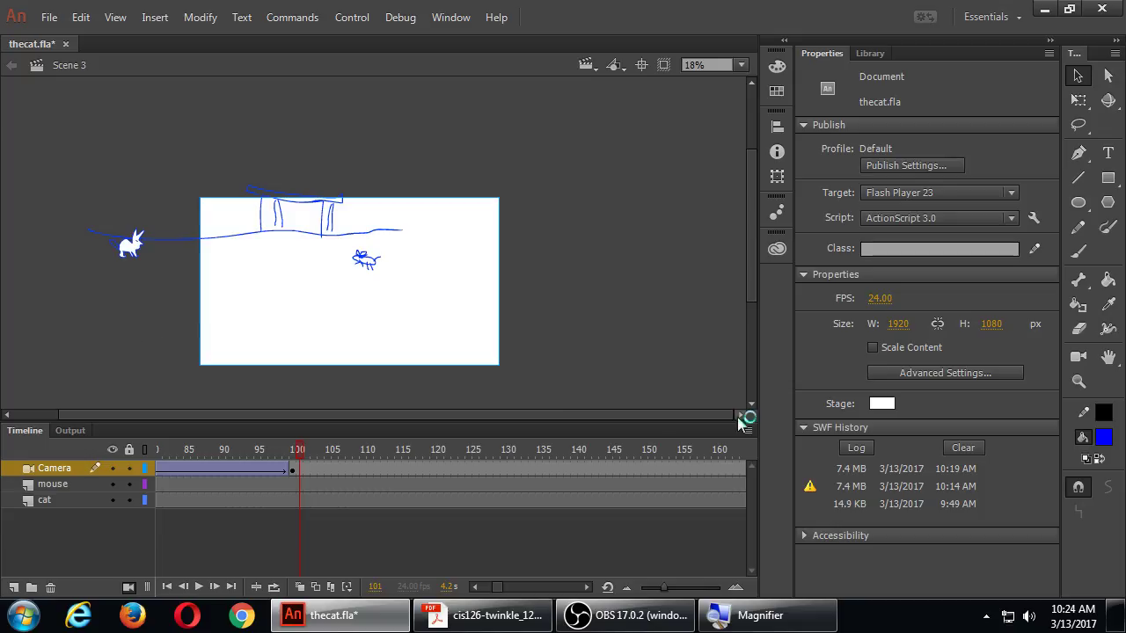
View the end title in Scene 4, and close thecat.fla without saving the changes
{"action": "left_click", "coordinate": [587, 66]}
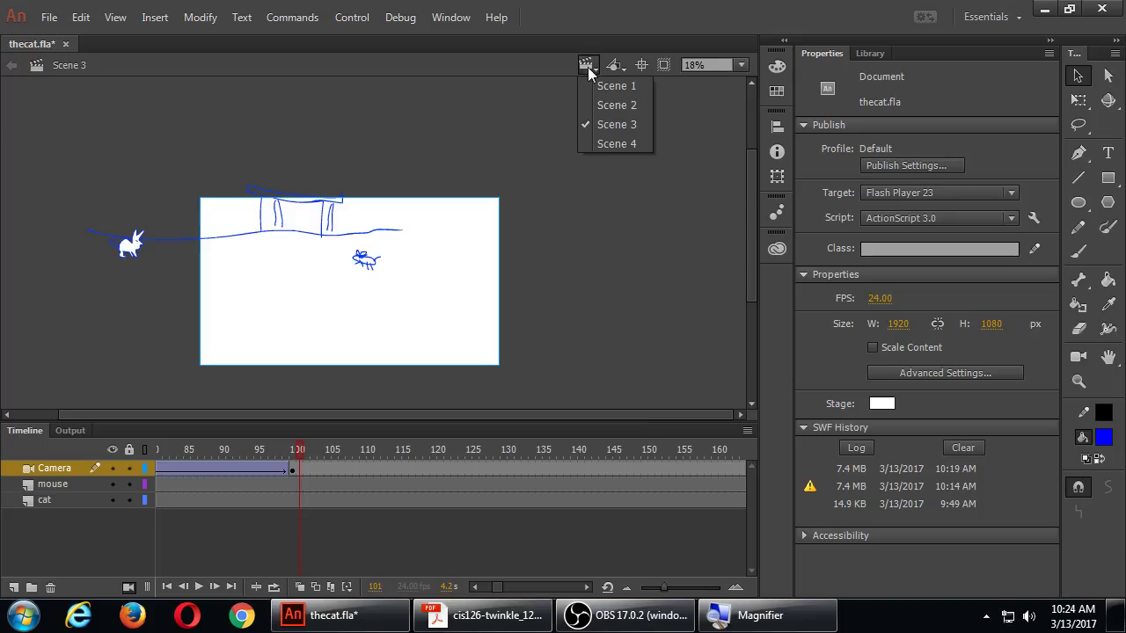
{"action": "left_click", "coordinate": [613, 143]}
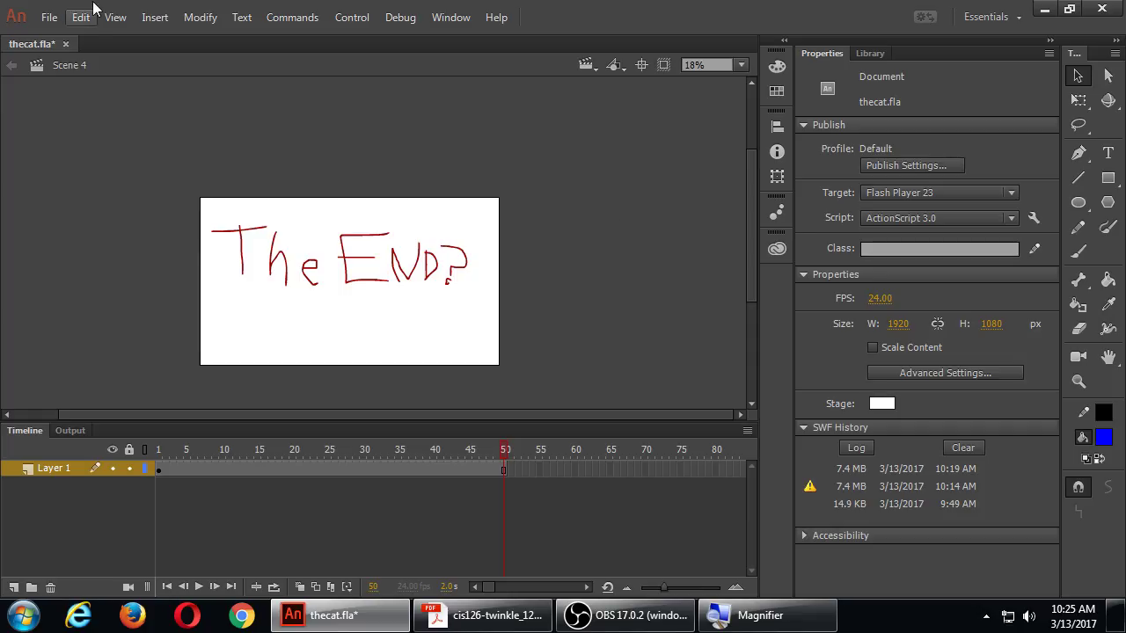
{"action": "left_click", "coordinate": [65, 43]}
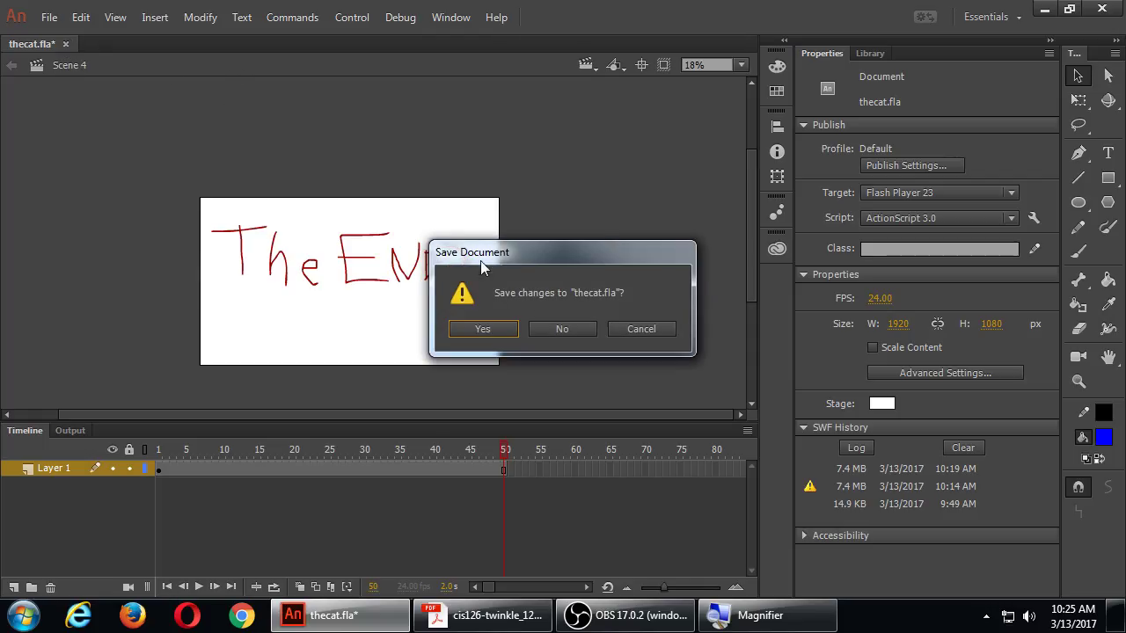
{"action": "left_click", "coordinate": [564, 328]}
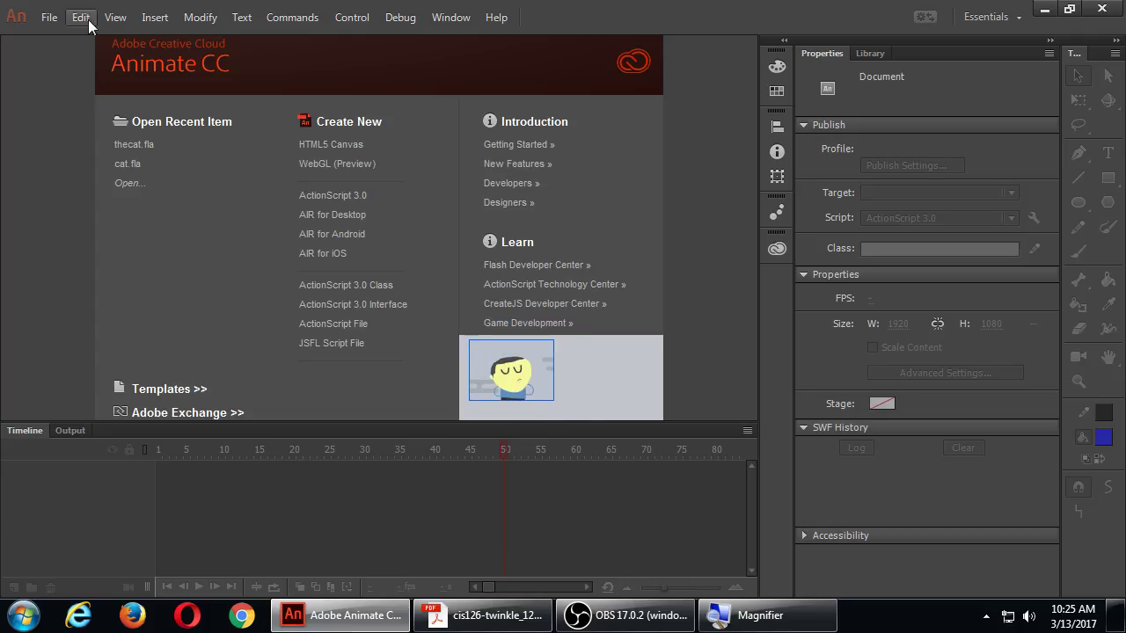
Create a new ActionScript 3.0 document and set its stage size to 1920 by 1080 px
{"action": "left_click", "coordinate": [357, 199]}
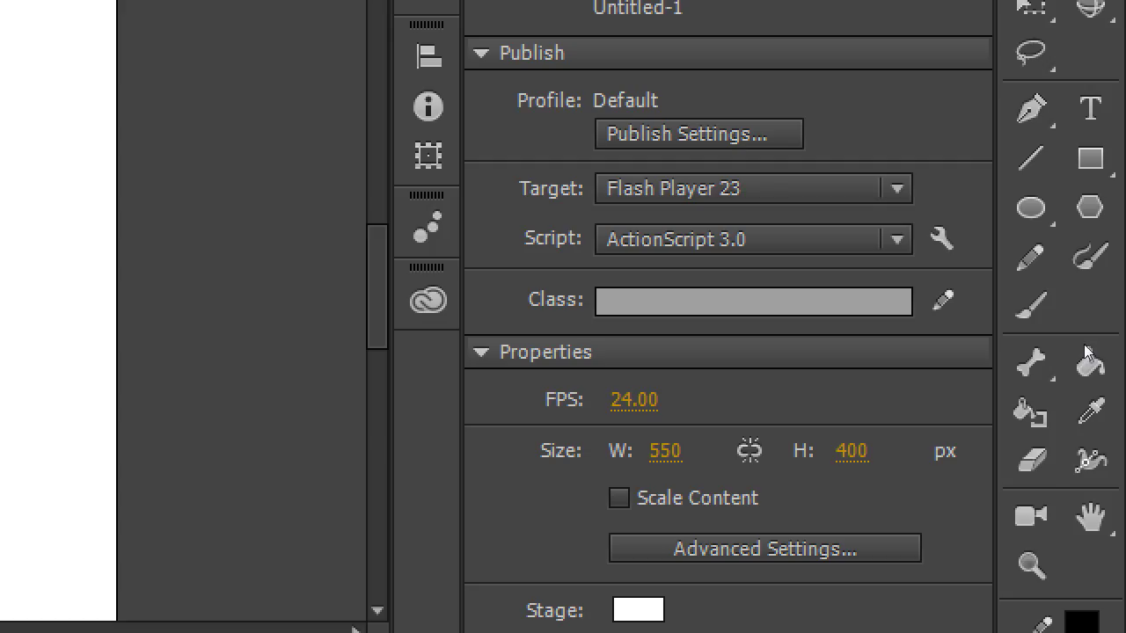
{"action": "left_click", "coordinate": [665, 451]}
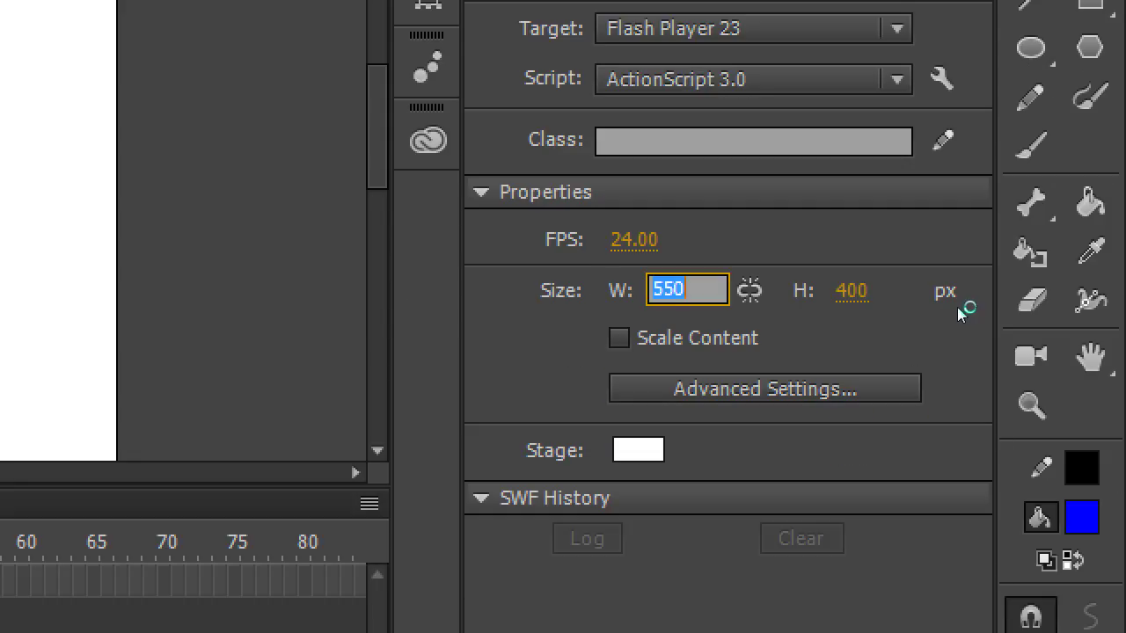
{"action": "type", "text": "1920"}
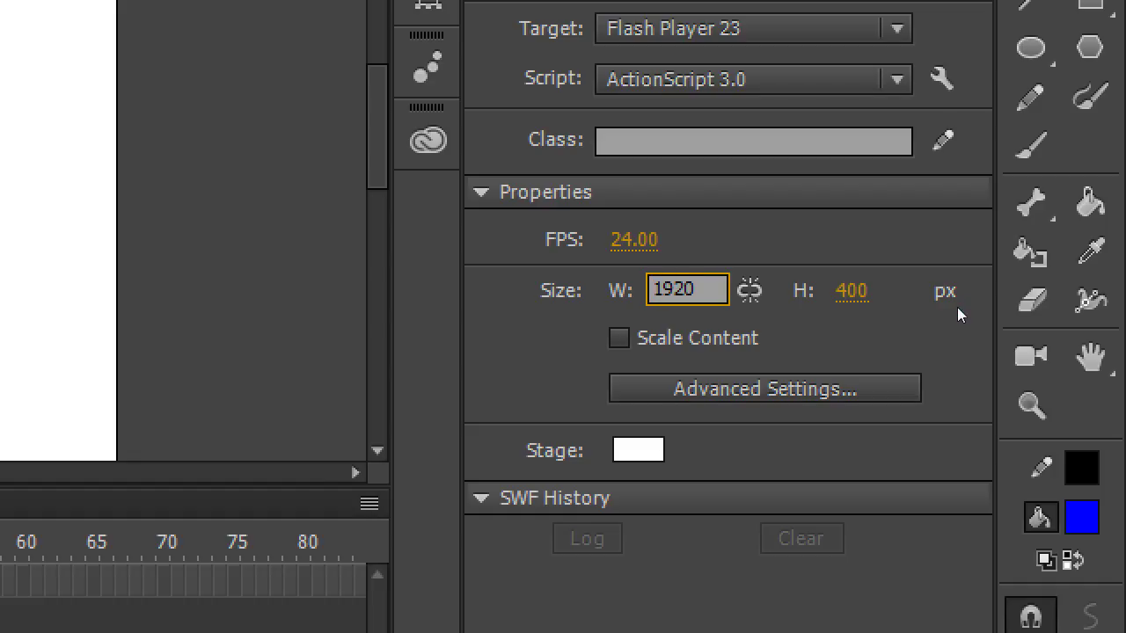
{"action": "key", "text": "Tab"}
{"action": "type", "text": "1080"}
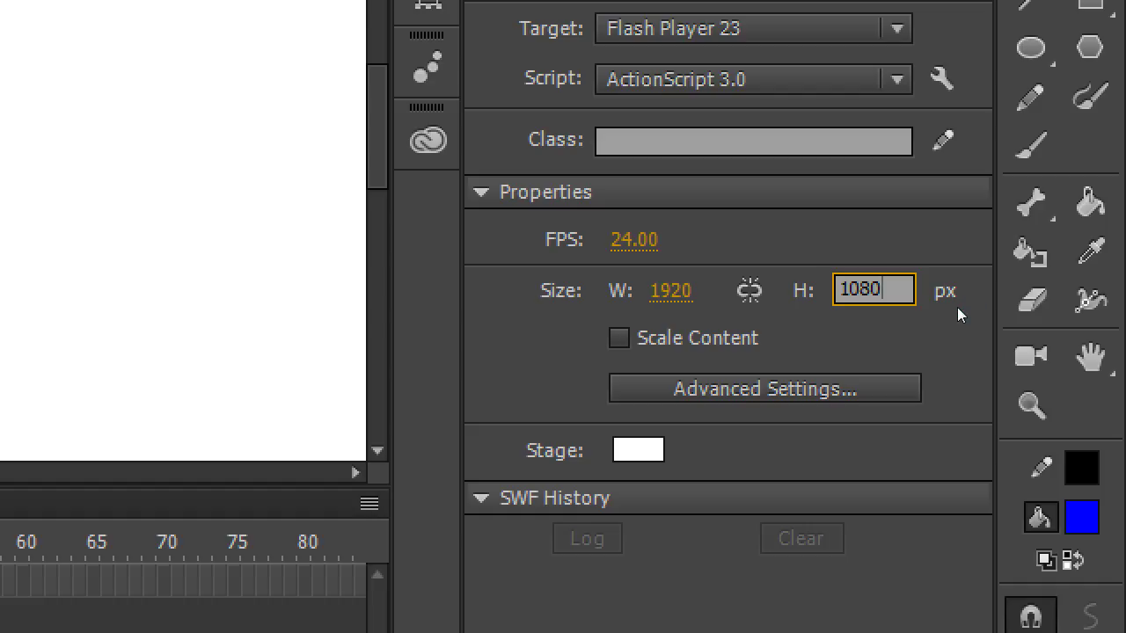
Confirm the stage height of 1080 px and fit the whole stage in the window
{"action": "key", "text": "Return"}
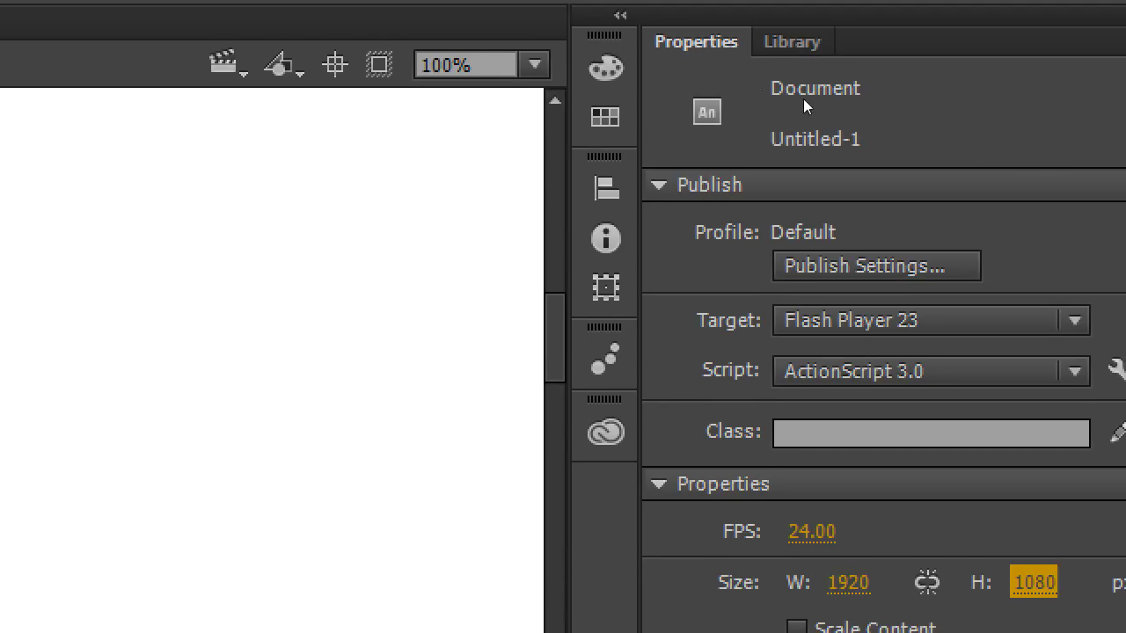
{"action": "left_click", "coordinate": [534, 64]}
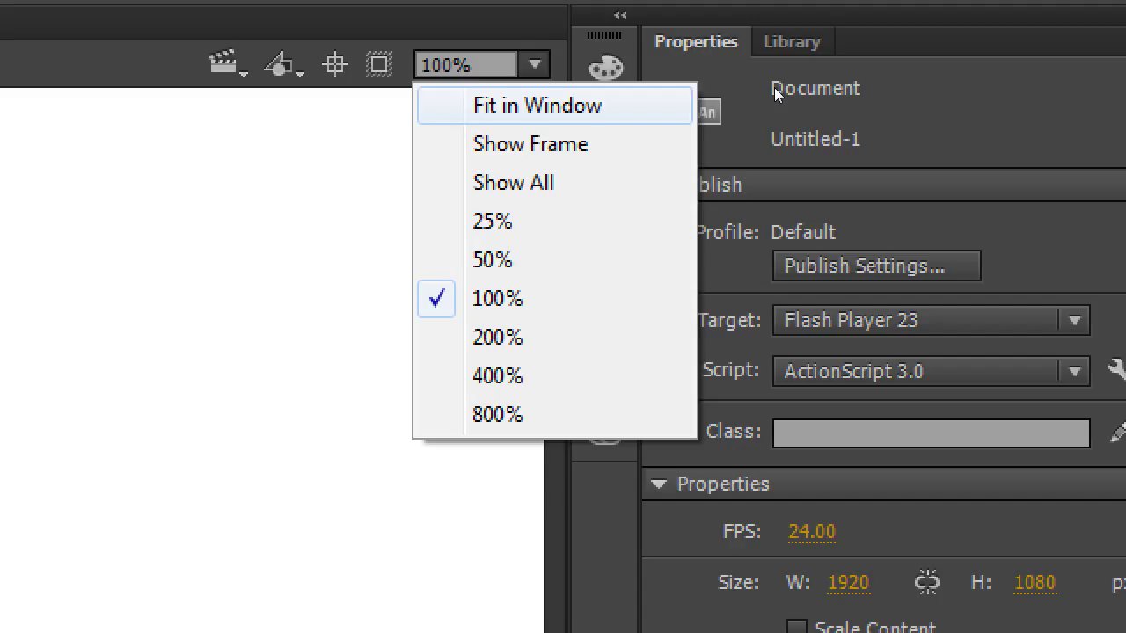
{"action": "key", "text": "Return"}
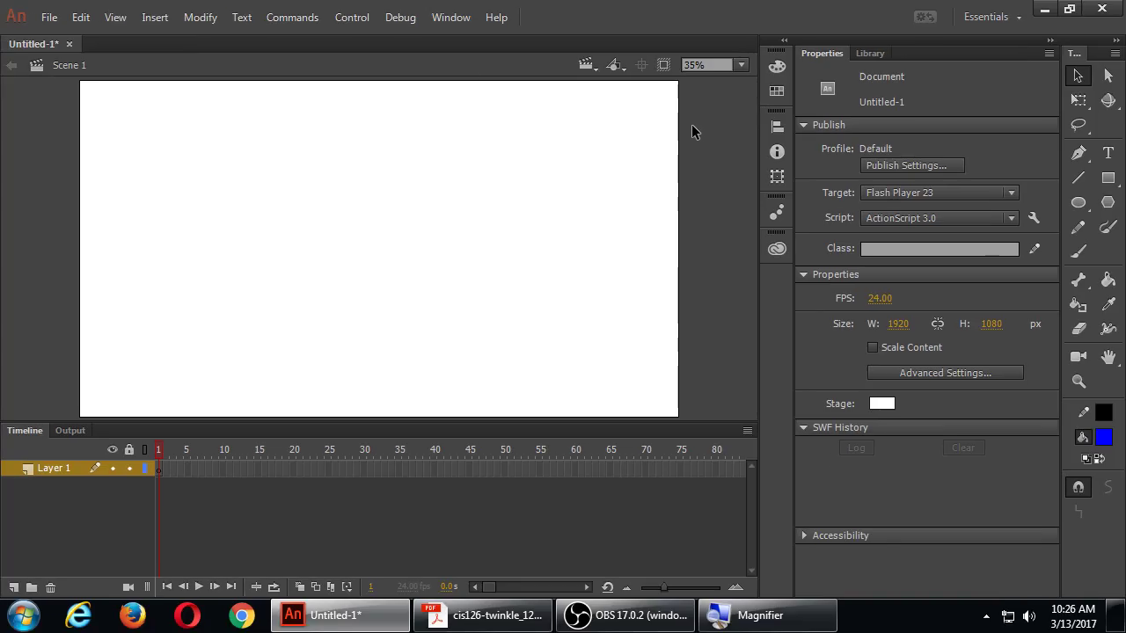
Save the document on the 16Gb (E:) drive as an Animate Document named 2017-03-13 Scene Practice
{"action": "left_click", "coordinate": [53, 29]}
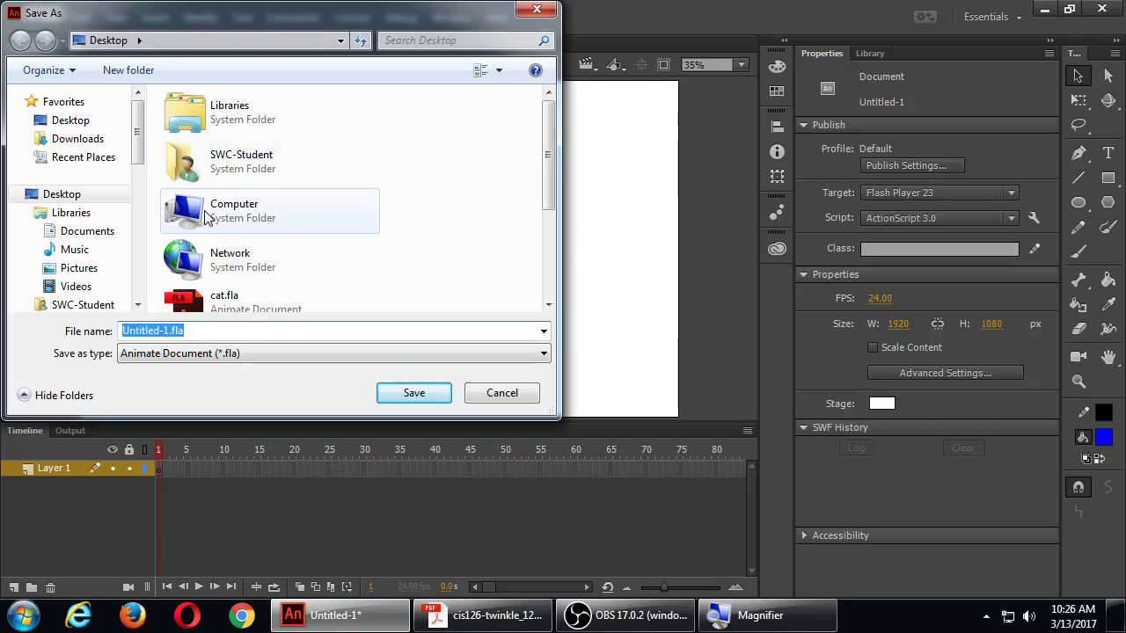
{"action": "double_click", "coordinate": [209, 214]}
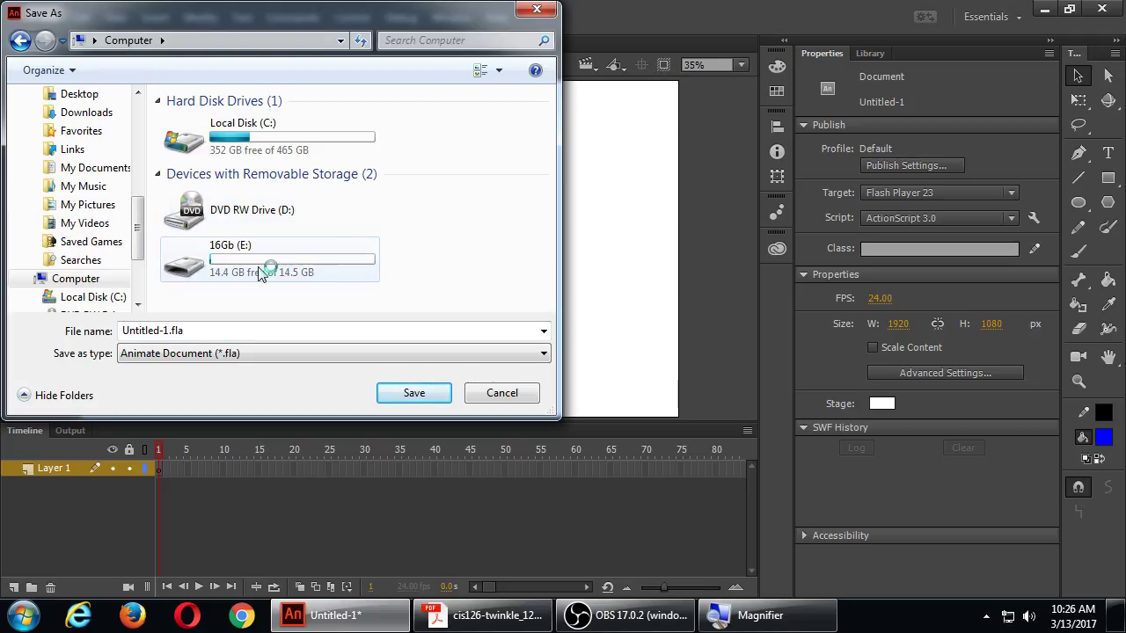
{"action": "double_click", "coordinate": [202, 267]}
{"action": "left_click", "coordinate": [295, 330]}
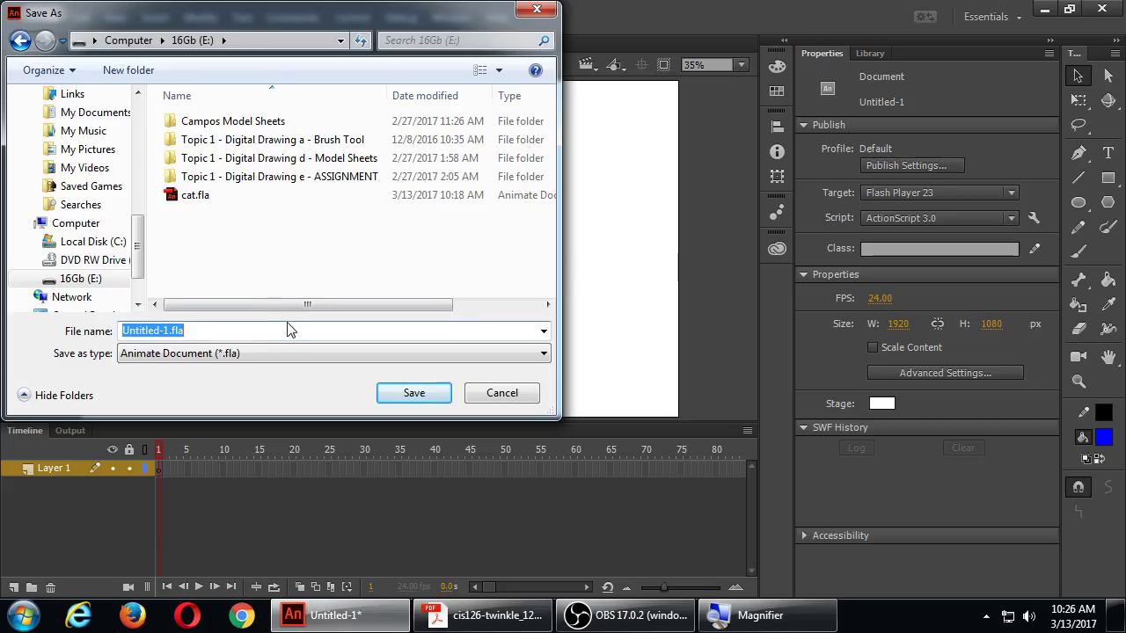
{"action": "type", "text": "2017"}
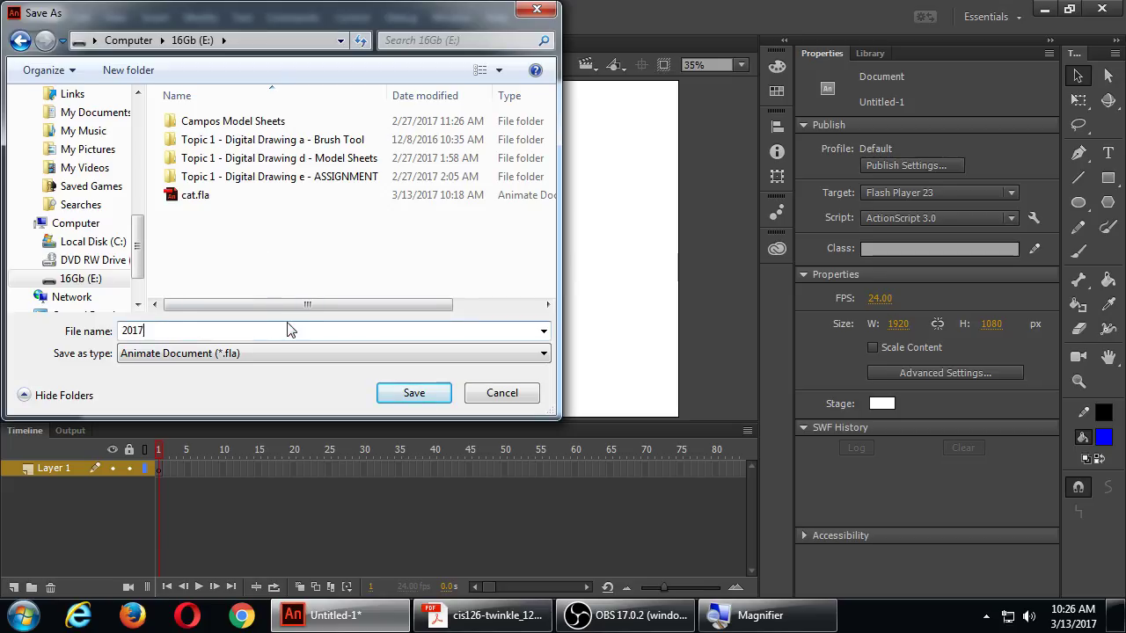
{"action": "type", "text": "-"}
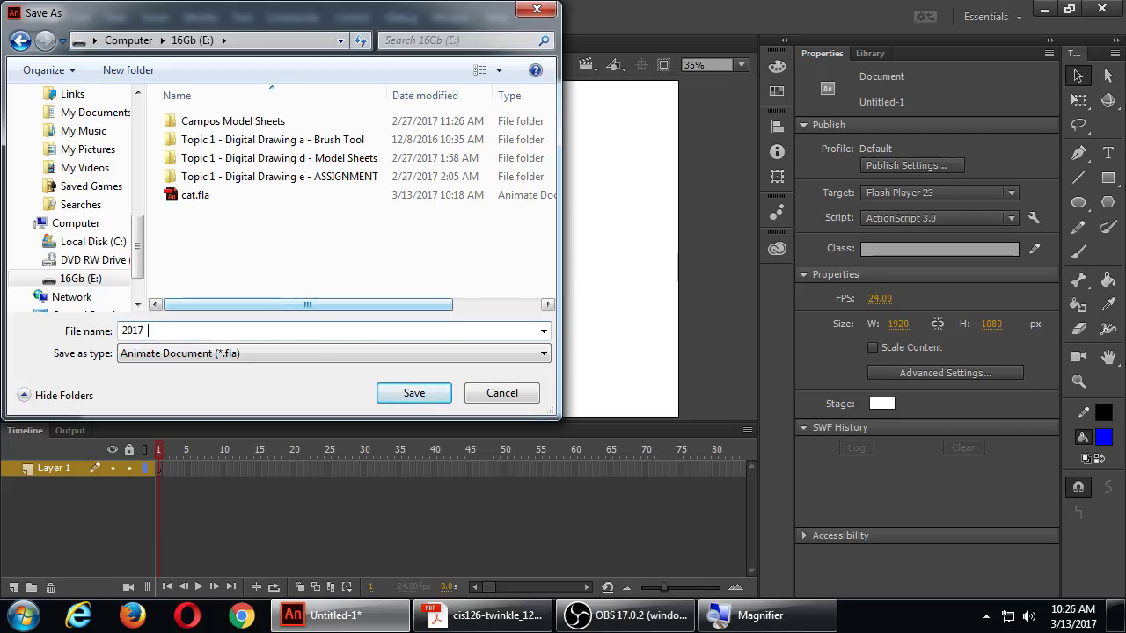
{"action": "type", "text": "03-13"}
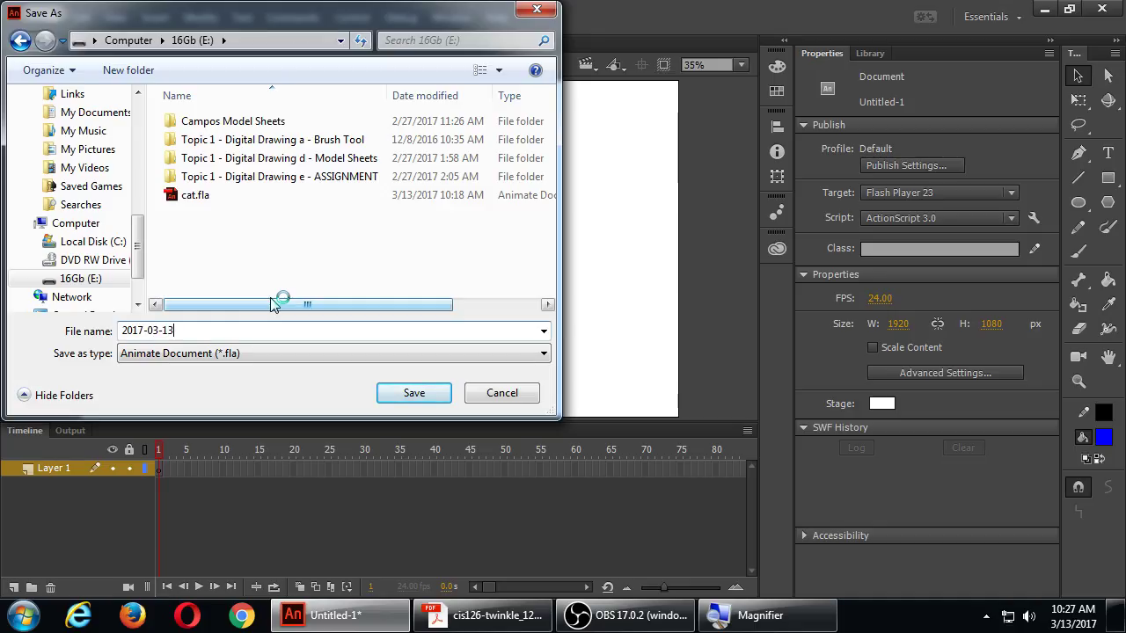
{"action": "type", "text": " Sc"}
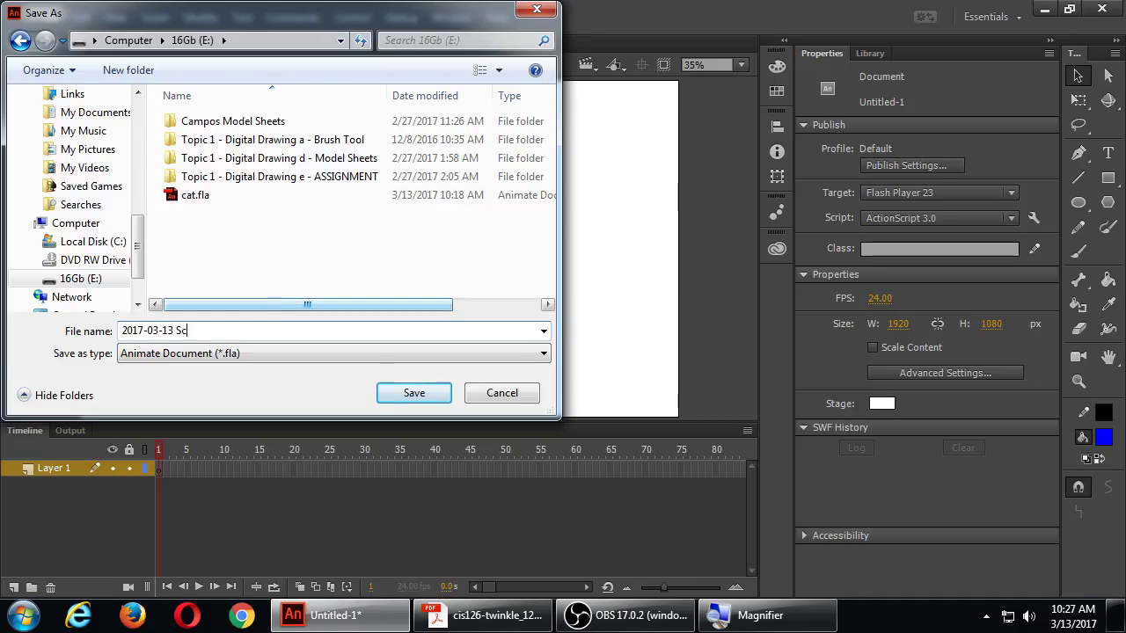
{"action": "type", "text": "ene Practice"}
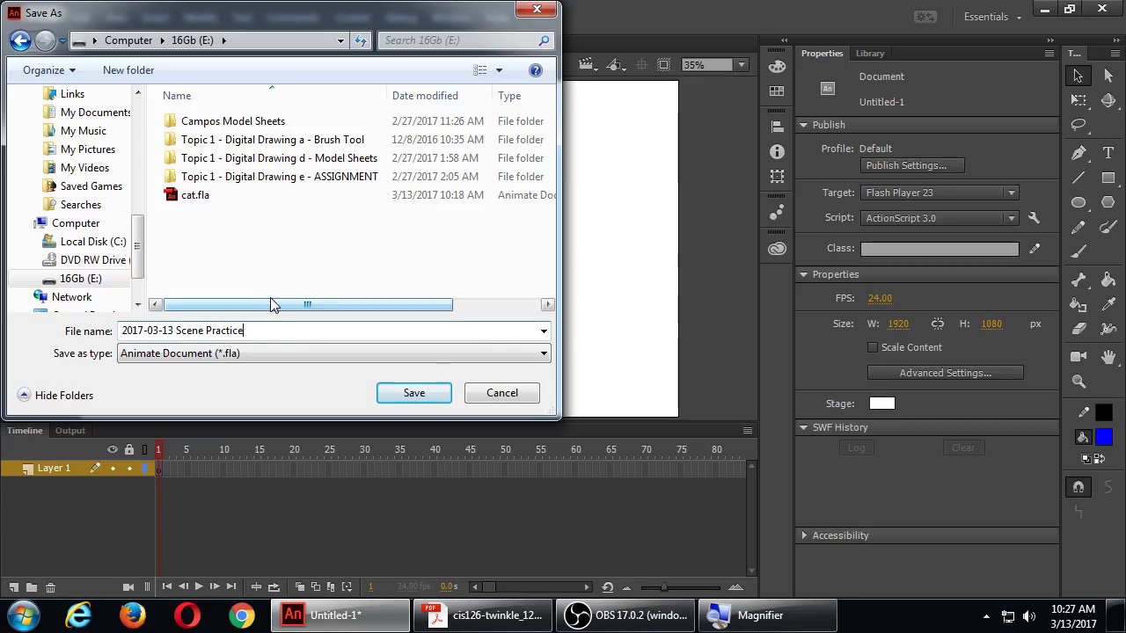
{"action": "key", "text": "Return"}
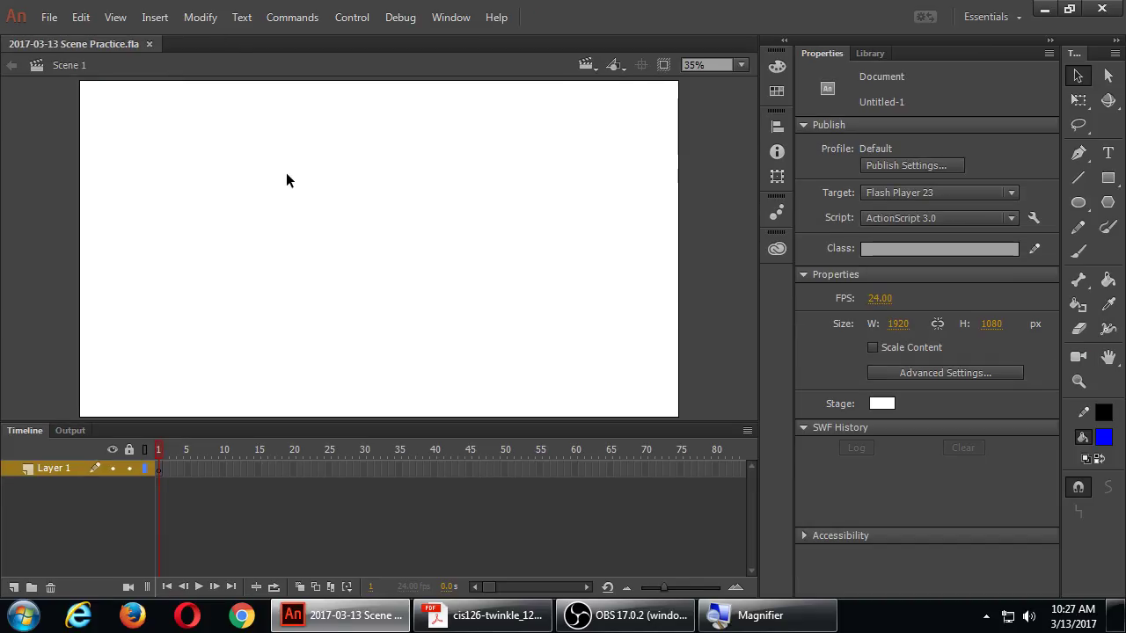
Set up the Brush Tool with a black fill, pen pressure and tilt enabled, and a brush size of 10
{"action": "key", "text": "b"}
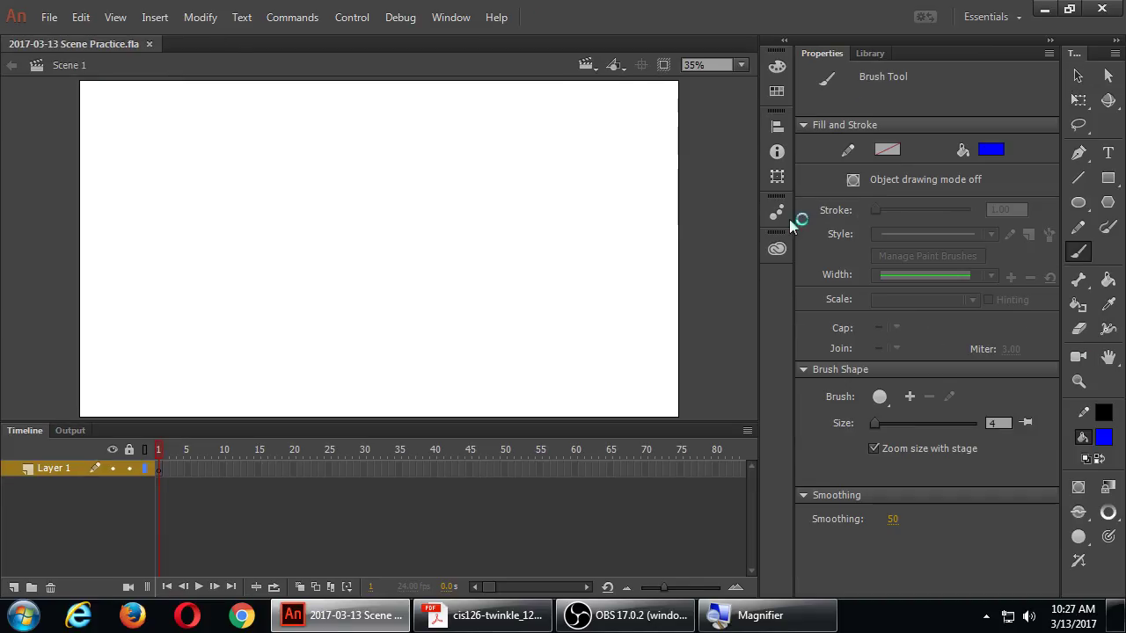
{"action": "left_click", "coordinate": [992, 149]}
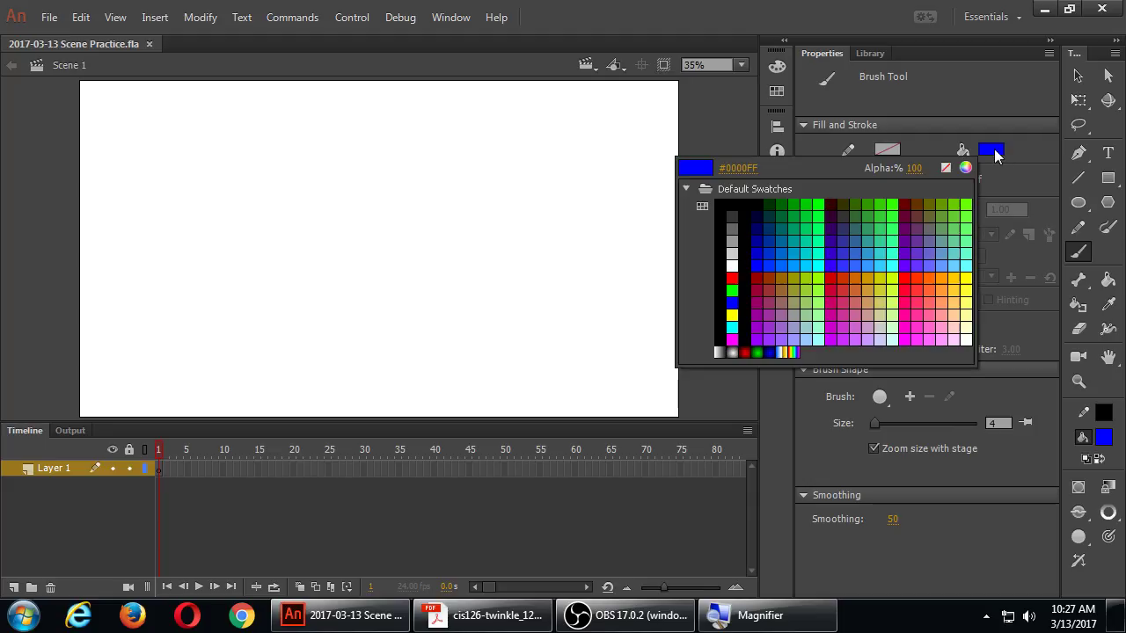
{"action": "left_click", "coordinate": [744, 216]}
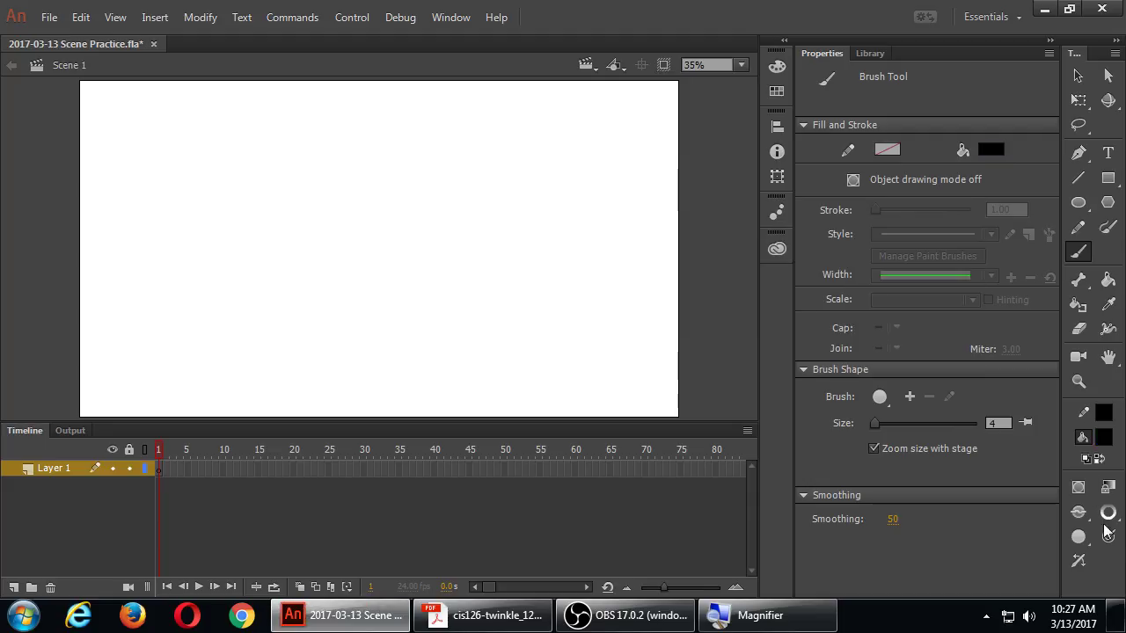
{"action": "left_click", "coordinate": [1079, 560]}
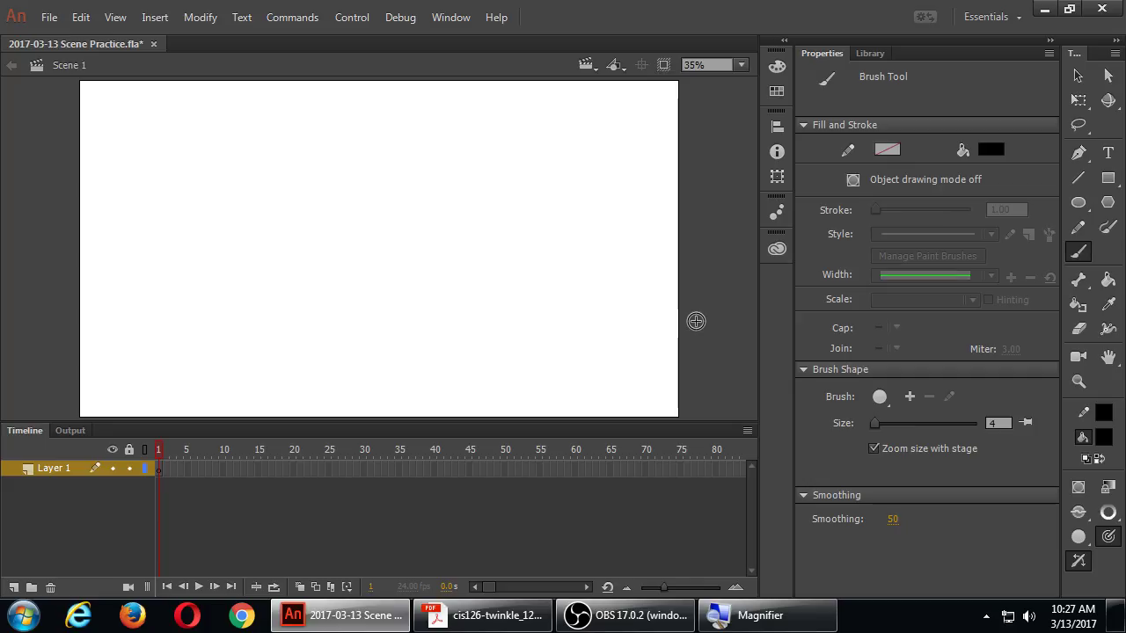
{"action": "key", "text": "bracketright"}
{"action": "key", "text": "bracketright"}
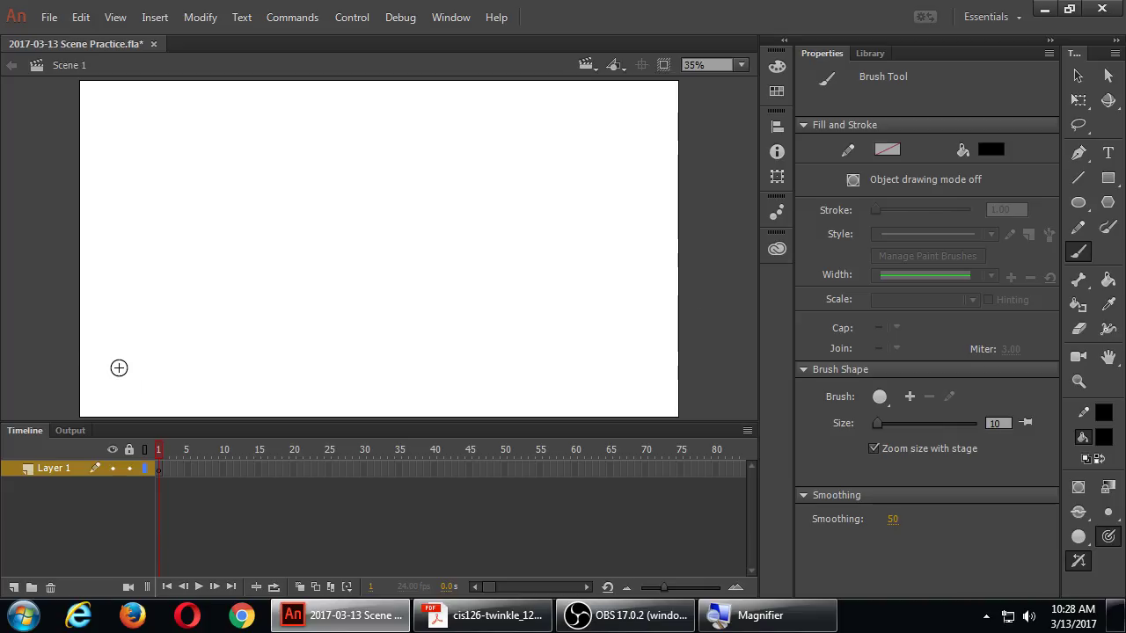
Paint a ground line across the full stage width, and the walls and top edge of a boxy house over its middle
{"action": "left_click_drag", "start_coordinate": [50, 338], "coordinate": [704, 331]}
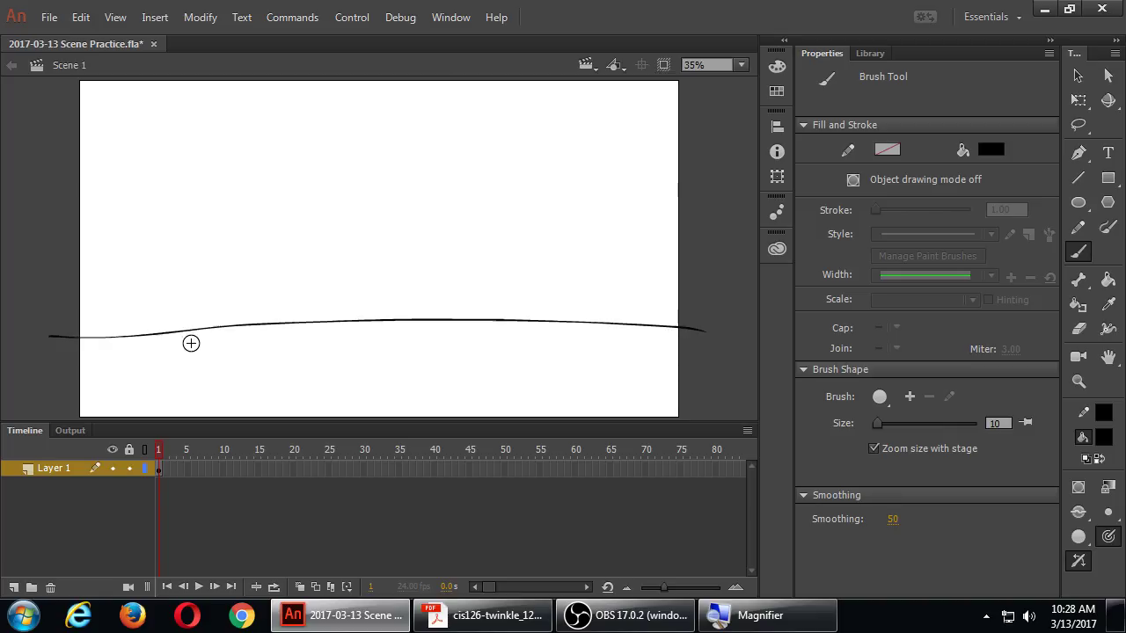
{"action": "mouse_move", "coordinate": [202, 345]}
{"action": "left_mouse_down"}
{"action": "mouse_move", "coordinate": [206, 192]}
{"action": "mouse_move", "coordinate": [428, 171]}
{"action": "mouse_move", "coordinate": [545, 170]}
{"action": "mouse_move", "coordinate": [537, 346]}
{"action": "left_mouse_up"}
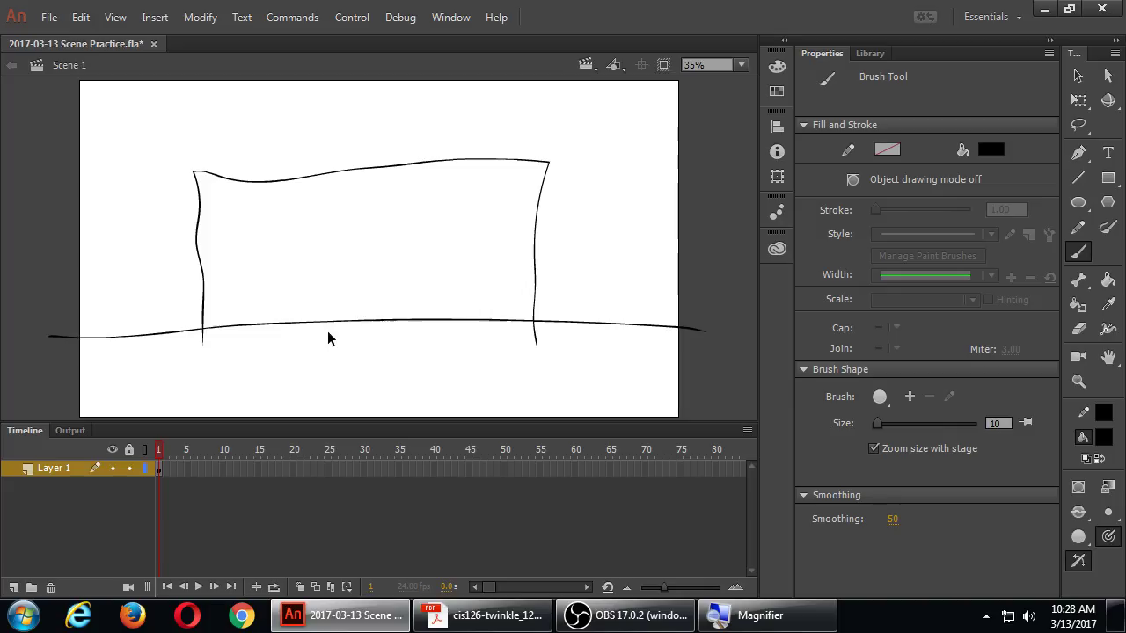
{"action": "key", "text": "ctrl+z"}
{"action": "mouse_move", "coordinate": [249, 346]}
{"action": "left_mouse_down"}
{"action": "mouse_move", "coordinate": [249, 252]}
{"action": "mouse_move", "coordinate": [393, 236]}
{"action": "mouse_move", "coordinate": [498, 244]}
{"action": "mouse_move", "coordinate": [490, 354]}
{"action": "left_mouse_up"}
Paint a peaked roof on the house and a capped chimney on the roof's right slope
{"action": "mouse_move", "coordinate": [244, 223]}
{"action": "left_mouse_down"}
{"action": "mouse_move", "coordinate": [314, 166]}
{"action": "mouse_move", "coordinate": [321, 139]}
{"action": "left_mouse_up"}
{"action": "key", "text": "ctrl+z"}
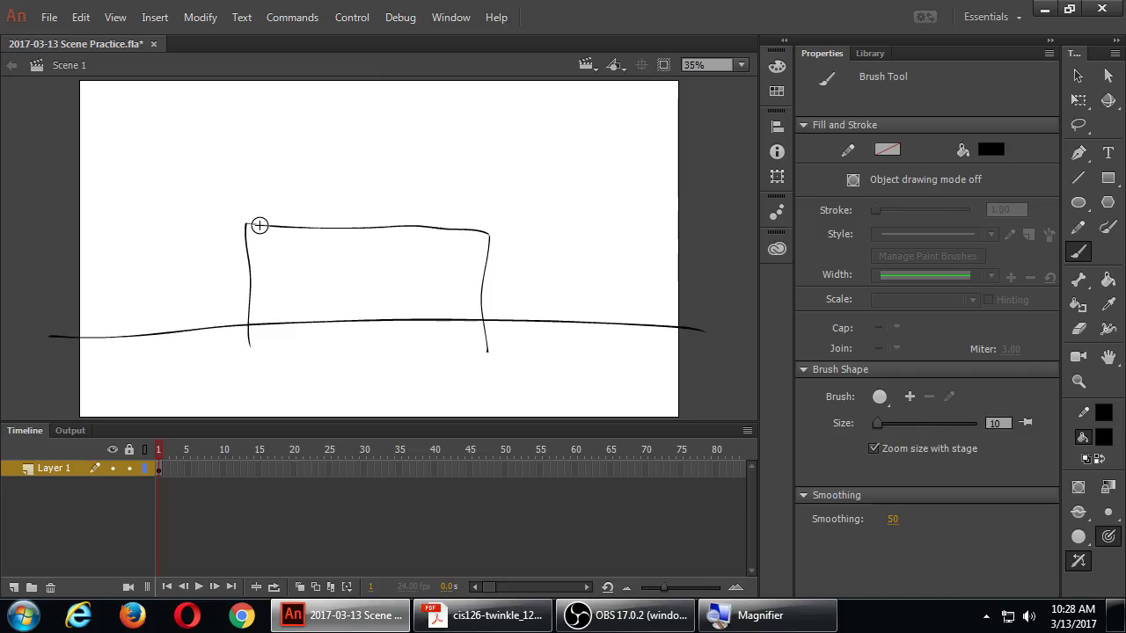
{"action": "mouse_move", "coordinate": [247, 224]}
{"action": "left_mouse_down"}
{"action": "mouse_move", "coordinate": [356, 142]}
{"action": "mouse_move", "coordinate": [490, 243]}
{"action": "mouse_move", "coordinate": [503, 236]}
{"action": "mouse_move", "coordinate": [465, 174]}
{"action": "mouse_move", "coordinate": [481, 161]}
{"action": "mouse_move", "coordinate": [493, 228]}
{"action": "left_mouse_up"}
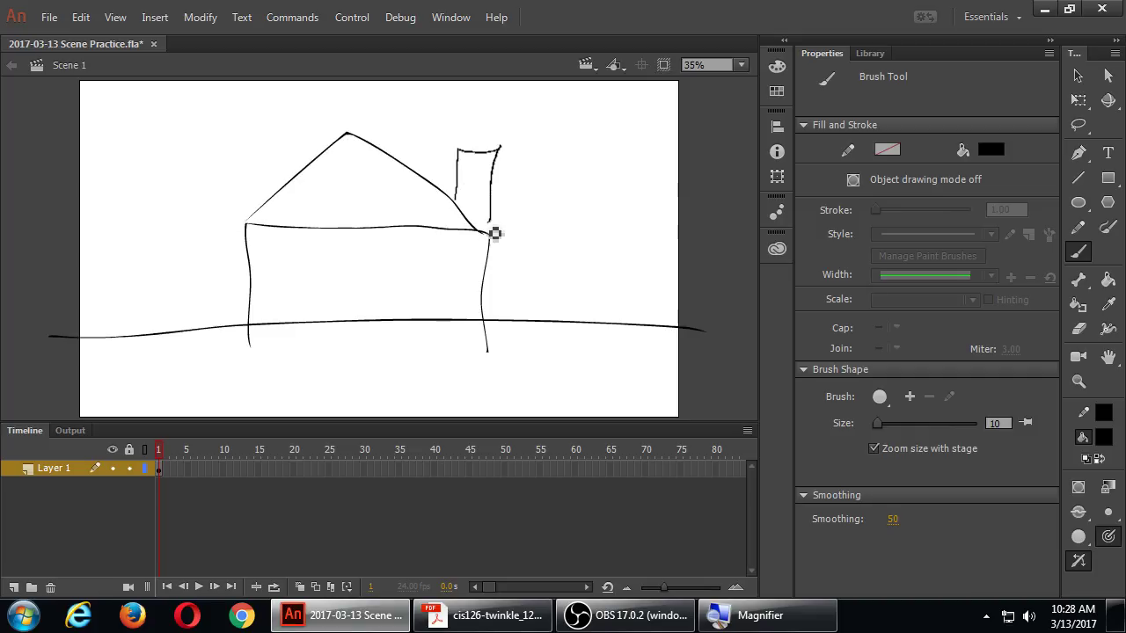
{"action": "left_click_drag", "start_coordinate": [457, 150], "coordinate": [512, 154]}
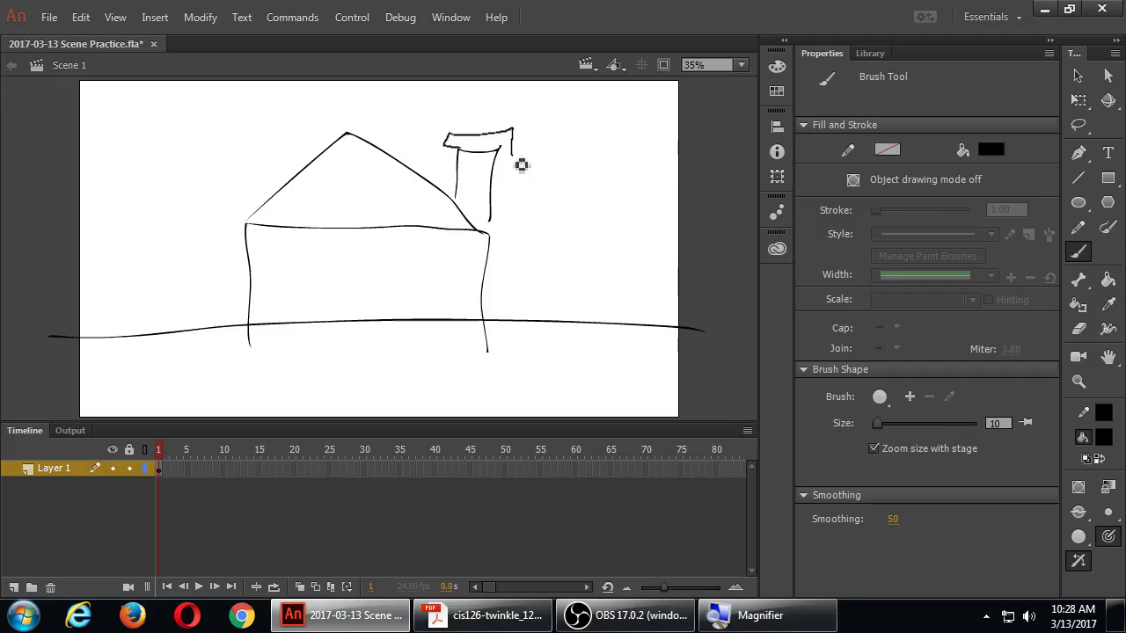
Complete the house front with a door and doorstep, a bottom wall edge, and a four-pane window on each side of the door
{"action": "mouse_move", "coordinate": [334, 339]}
{"action": "left_mouse_down"}
{"action": "mouse_move", "coordinate": [346, 315]}
{"action": "mouse_move", "coordinate": [390, 294]}
{"action": "mouse_move", "coordinate": [394, 350]}
{"action": "mouse_move", "coordinate": [343, 346]}
{"action": "mouse_move", "coordinate": [404, 348]}
{"action": "mouse_move", "coordinate": [347, 358]}
{"action": "mouse_move", "coordinate": [406, 357]}
{"action": "mouse_move", "coordinate": [247, 346]}
{"action": "left_mouse_up"}
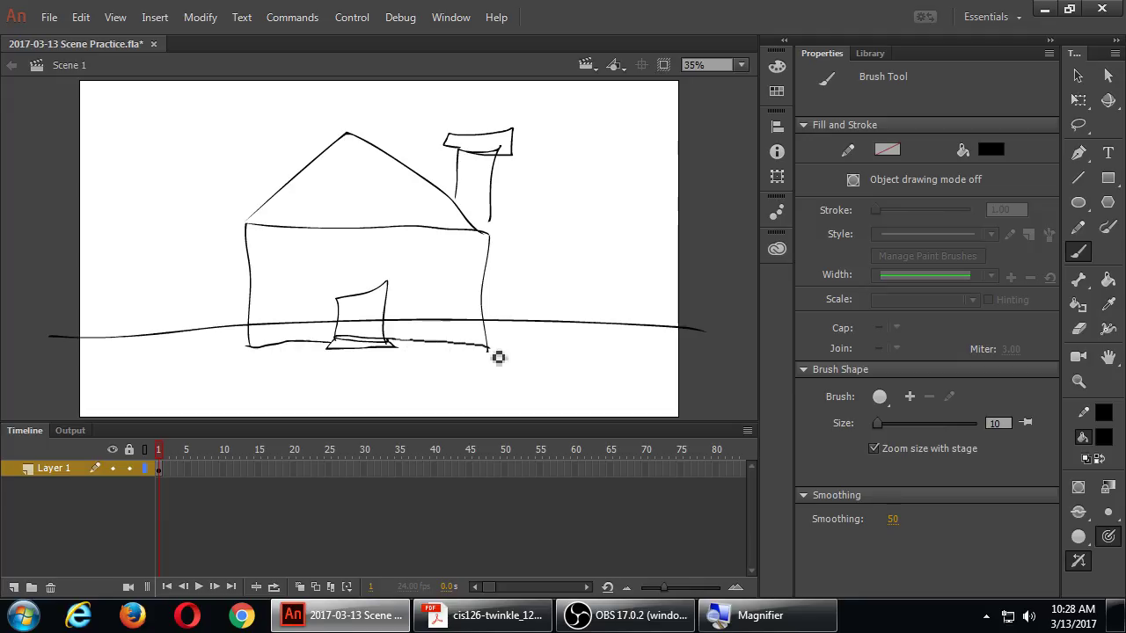
{"action": "left_click_drag", "start_coordinate": [495, 354], "coordinate": [405, 352]}
{"action": "mouse_move", "coordinate": [424, 263]}
{"action": "left_mouse_down"}
{"action": "mouse_move", "coordinate": [427, 303]}
{"action": "mouse_move", "coordinate": [465, 277]}
{"action": "mouse_move", "coordinate": [421, 266]}
{"action": "mouse_move", "coordinate": [461, 268]}
{"action": "left_mouse_up"}
{"action": "left_click_drag", "start_coordinate": [268, 257], "coordinate": [279, 273]}
{"action": "mouse_move", "coordinate": [296, 248]}
{"action": "left_mouse_down"}
{"action": "mouse_move", "coordinate": [295, 283]}
{"action": "mouse_move", "coordinate": [310, 263]}
{"action": "left_mouse_up"}
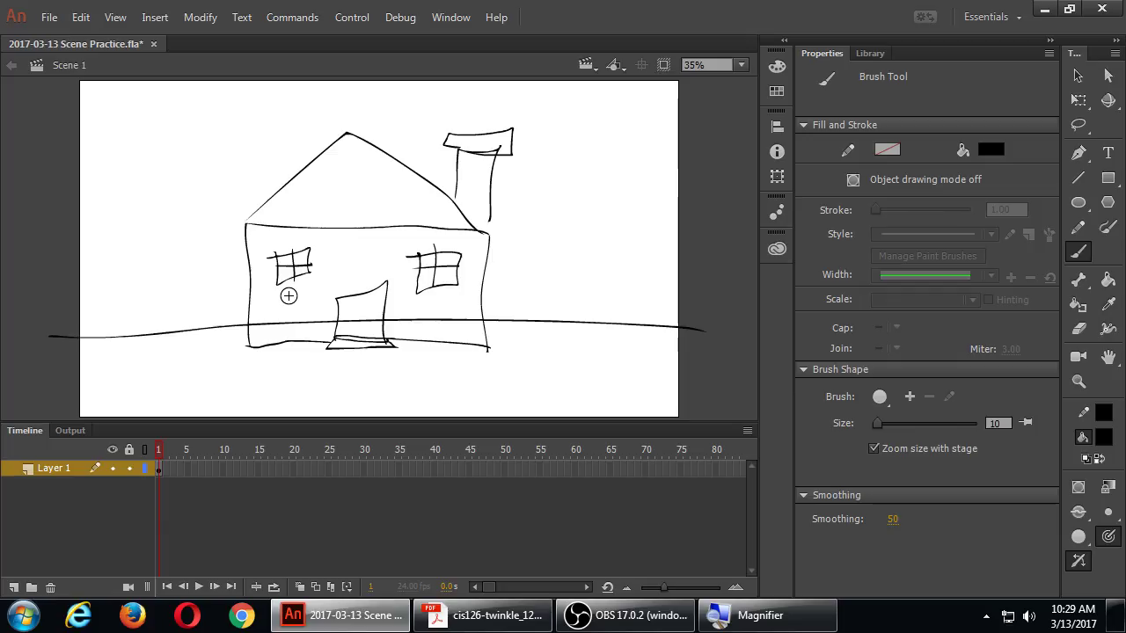
Paint a tree to the right of the house with a two-line trunk and a crown of loopy scribbled leaves
{"action": "left_click_drag", "start_coordinate": [558, 343], "coordinate": [559, 264]}
{"action": "left_click", "coordinate": [574, 334]}
{"action": "mouse_move", "coordinate": [575, 322]}
{"action": "left_mouse_down"}
{"action": "mouse_move", "coordinate": [585, 264]}
{"action": "mouse_move", "coordinate": [552, 274]}
{"action": "mouse_move", "coordinate": [551, 248]}
{"action": "left_mouse_up"}
{"action": "key", "text": "ctrl+z"}
{"action": "key", "text": "ctrl+z"}
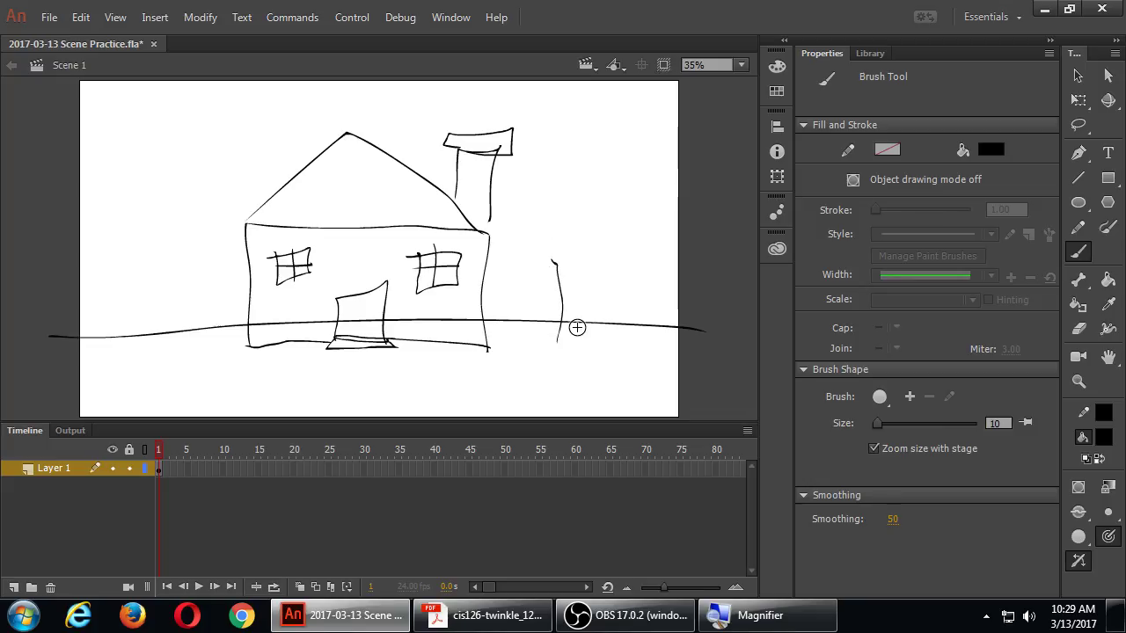
{"action": "mouse_move", "coordinate": [580, 343]}
{"action": "left_mouse_down"}
{"action": "mouse_move", "coordinate": [584, 255]}
{"action": "mouse_move", "coordinate": [558, 275]}
{"action": "mouse_move", "coordinate": [550, 261]}
{"action": "mouse_move", "coordinate": [568, 234]}
{"action": "mouse_move", "coordinate": [611, 248]}
{"action": "mouse_move", "coordinate": [556, 273]}
{"action": "mouse_move", "coordinate": [597, 277]}
{"action": "left_mouse_up"}
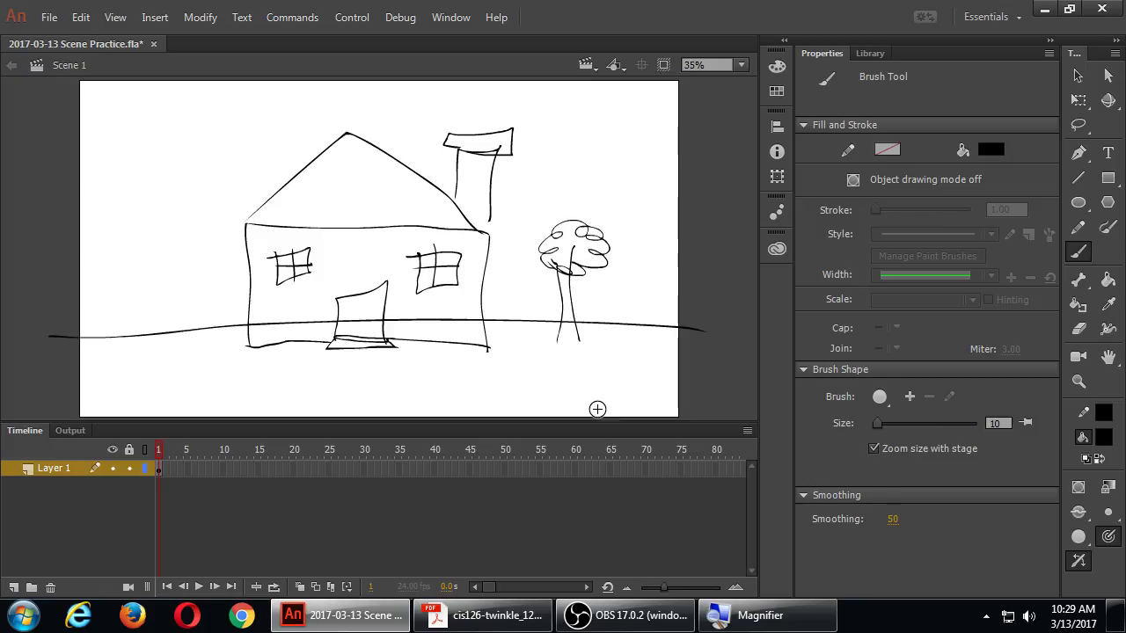
{"action": "key", "text": "z"}
{"action": "left_click", "coordinate": [397, 319]}
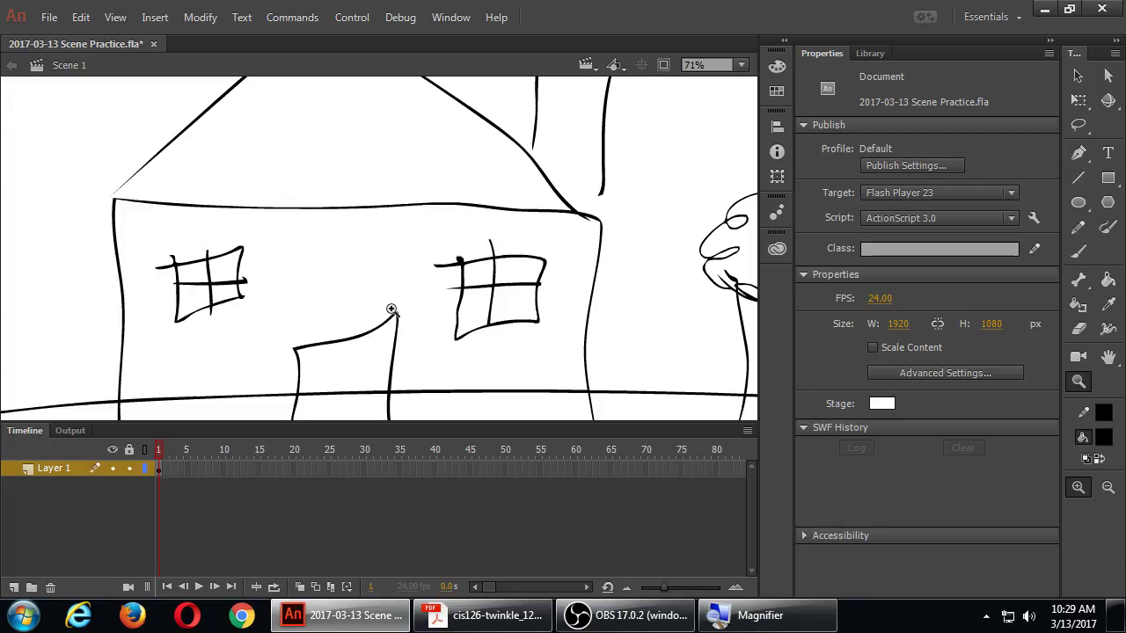
{"action": "key", "text": "h"}
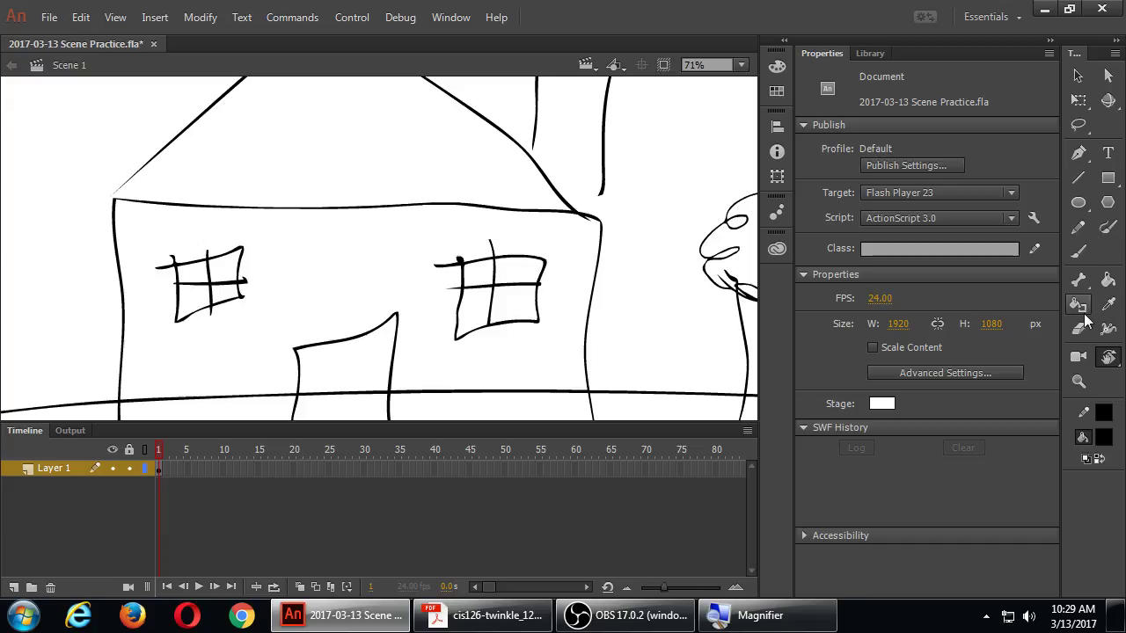
{"action": "left_click_drag", "start_coordinate": [1108, 357], "coordinate": [1025, 355]}
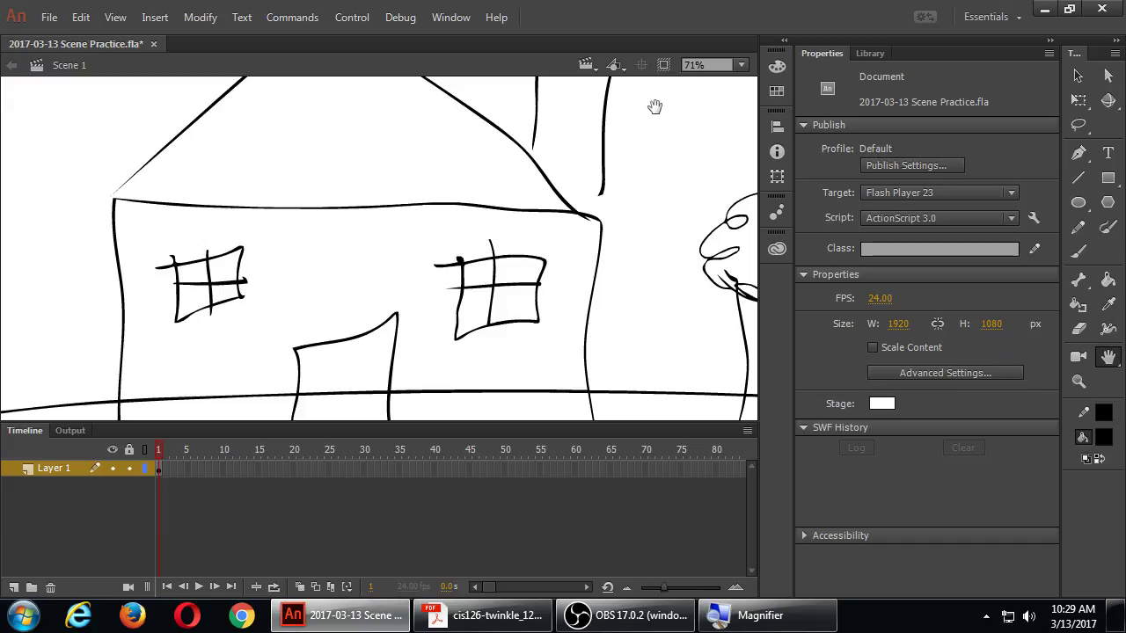
{"action": "left_click", "coordinate": [739, 68]}
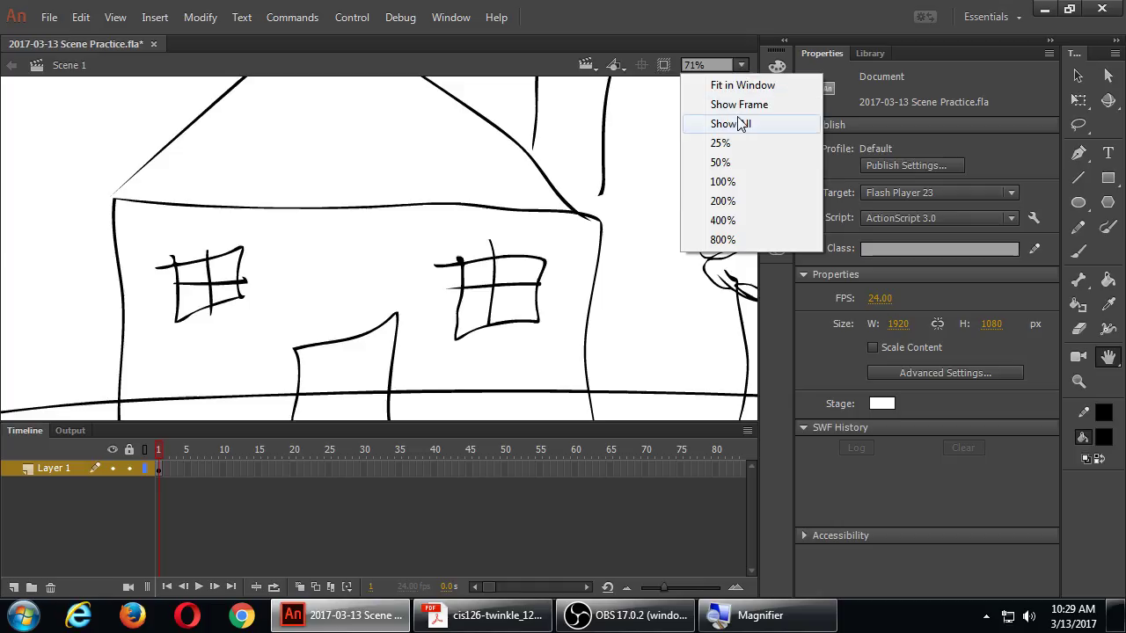
{"action": "left_click", "coordinate": [741, 120]}
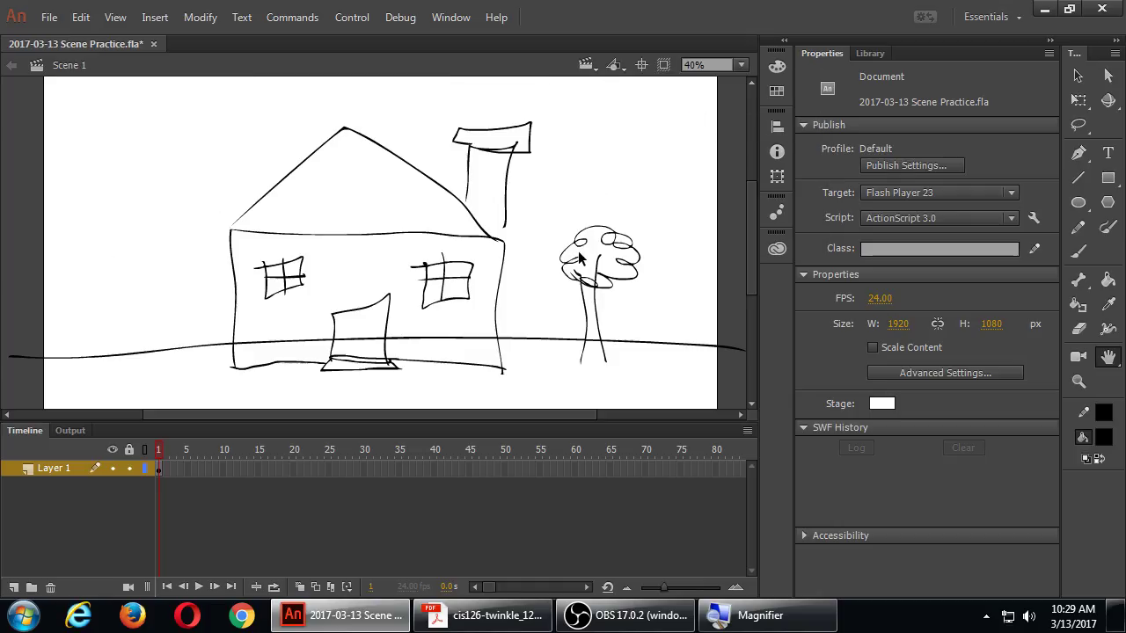
Delete the sections of the ground line that cross the house walls and the door
{"action": "key", "text": "ctrl+equal"}
{"action": "mouse_move", "coordinate": [435, 289]}
{"action": "left_mouse_down"}
{"action": "mouse_move", "coordinate": [506, 181]}
{"action": "mouse_move", "coordinate": [484, 181]}
{"action": "left_mouse_up"}
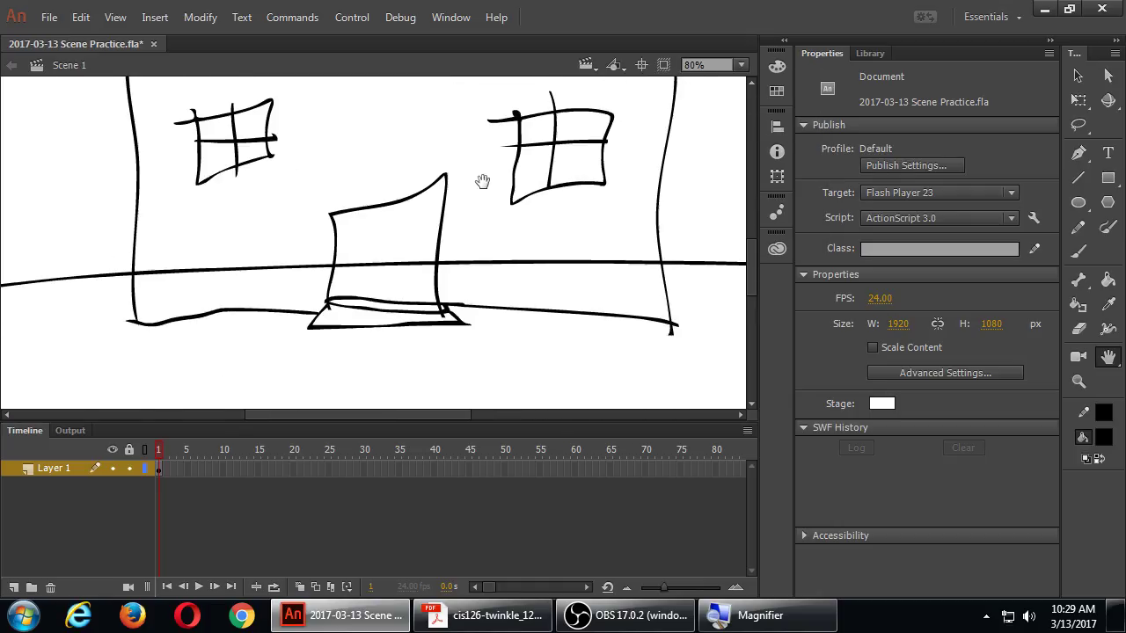
{"action": "left_click_drag", "start_coordinate": [192, 272], "coordinate": [194, 259]}
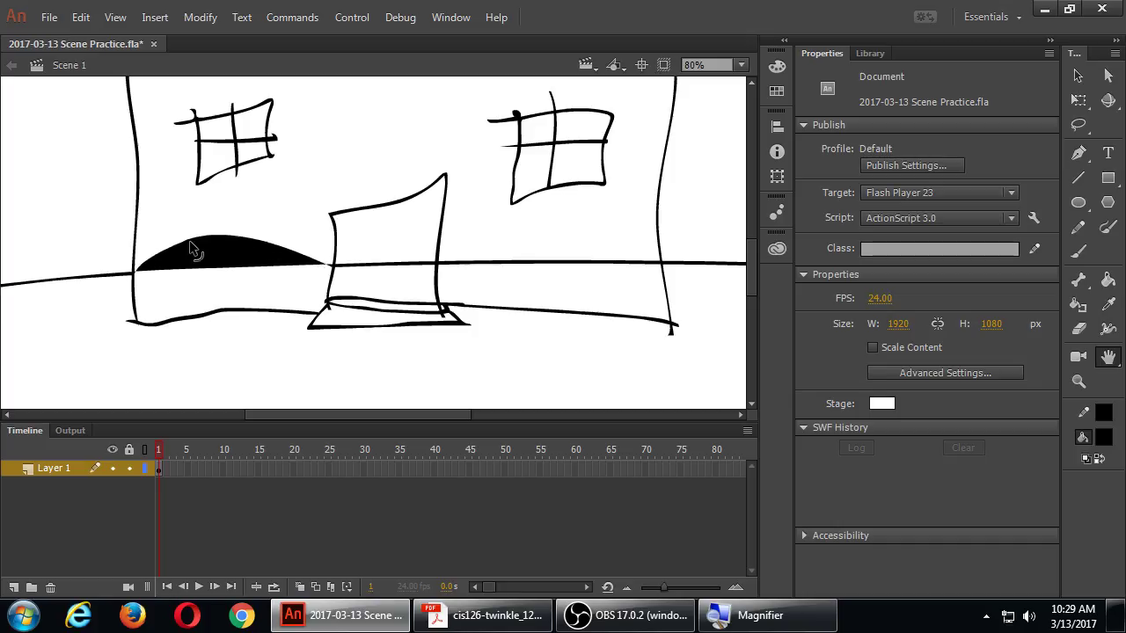
{"action": "key", "text": "Delete"}
{"action": "left_click_drag", "start_coordinate": [637, 273], "coordinate": [635, 217]}
{"action": "key", "text": "Delete"}
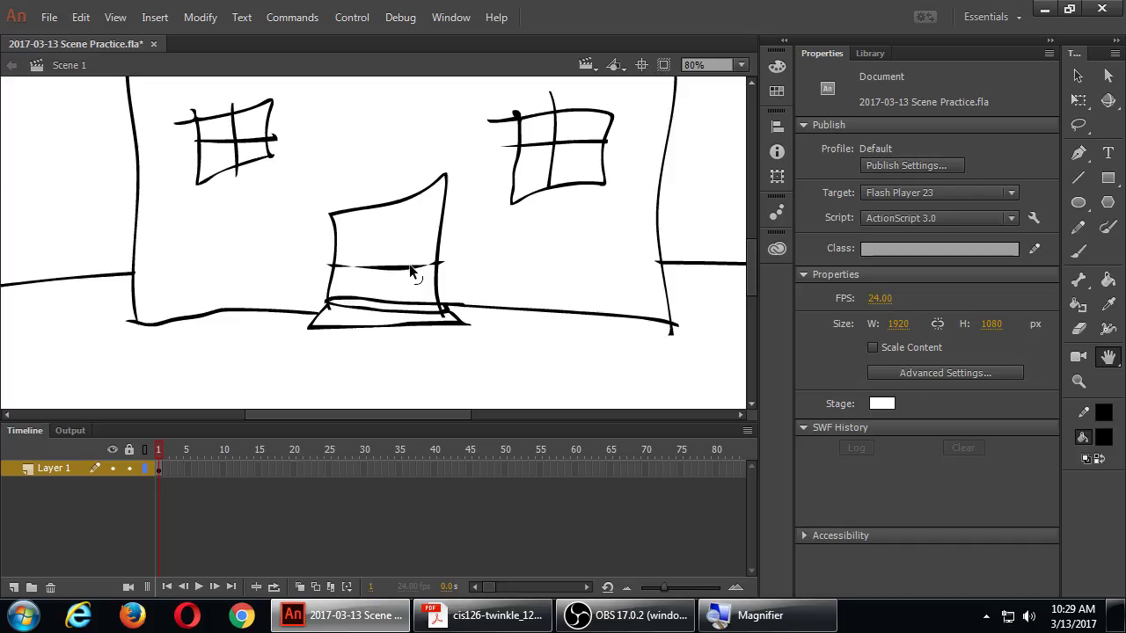
{"action": "left_click_drag", "start_coordinate": [411, 266], "coordinate": [419, 287]}
{"action": "key", "text": "Delete"}
{"action": "key", "text": "v"}
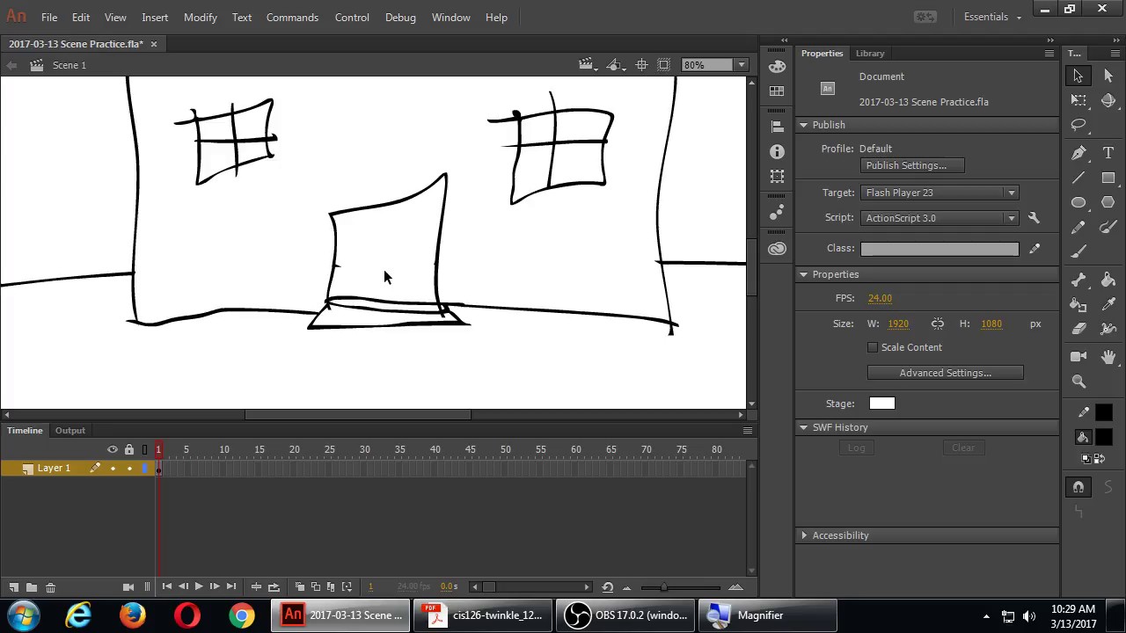
Save the scene practice file with the house front free of the ground line
{"action": "scroll", "coordinate": [384, 278], "scroll_direction": "down", "scroll_amount": 3}
{"action": "scroll", "coordinate": [384, 278], "scroll_direction": "up", "scroll_amount": 1}
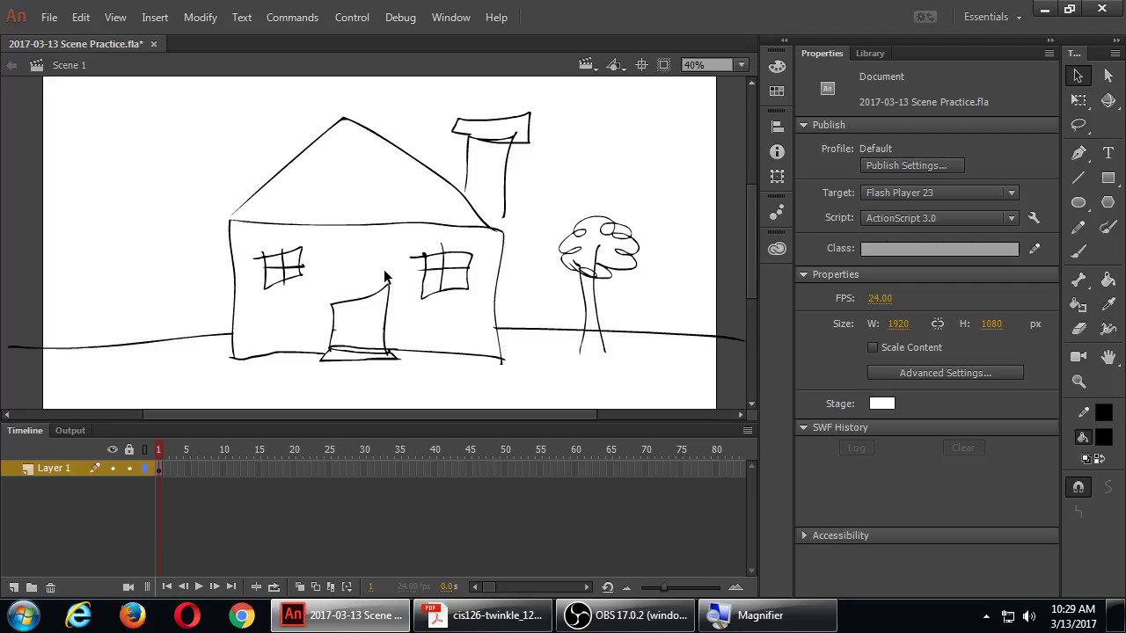
{"action": "key", "text": "ctrl+s"}
Clear the short piece of ground line that crosses the tree trunk, and save the file
{"action": "key", "text": "z"}
{"action": "left_click", "coordinate": [601, 359]}
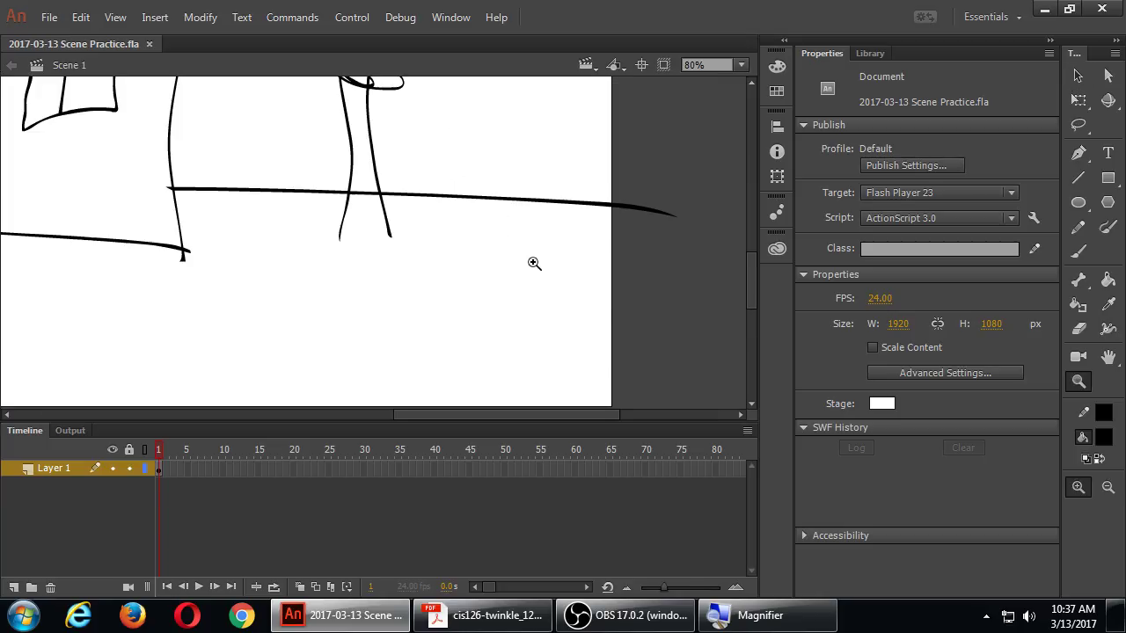
{"action": "key", "text": "v"}
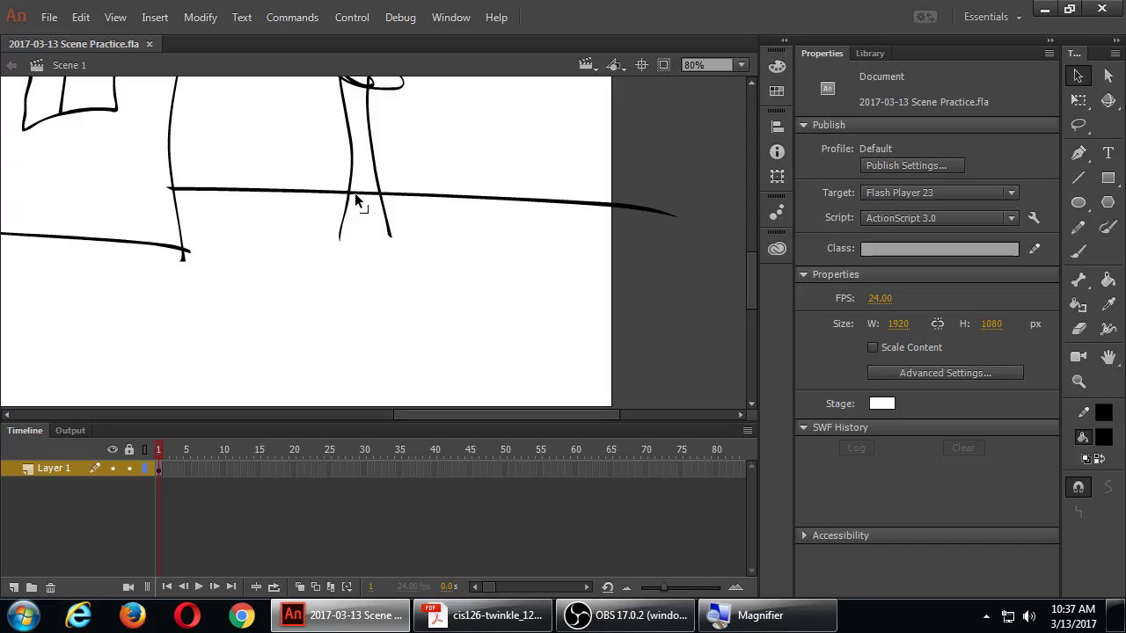
{"action": "left_click_drag", "start_coordinate": [356, 201], "coordinate": [378, 202]}
{"action": "key", "text": "ctrl+a"}
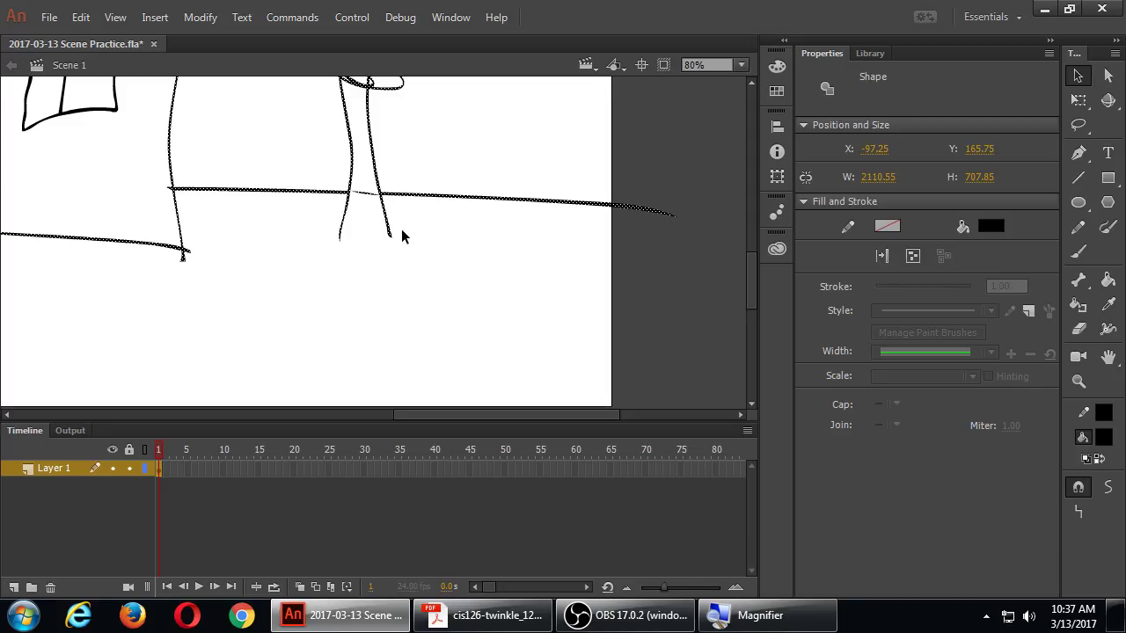
{"action": "left_click", "coordinate": [373, 236]}
{"action": "key", "text": "z"}
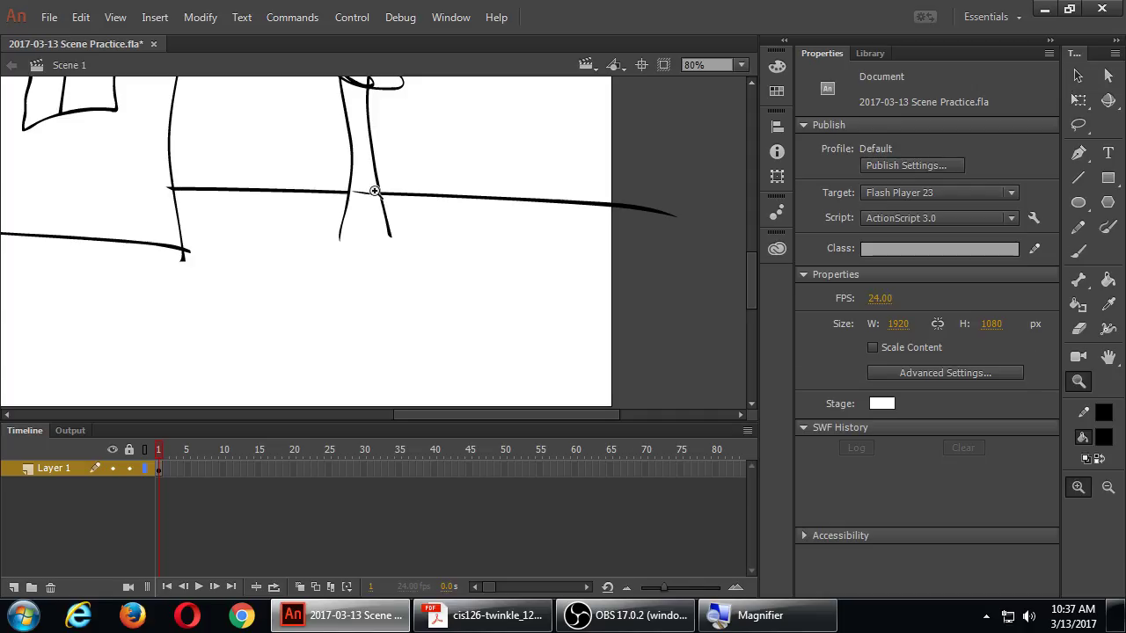
{"action": "left_click", "coordinate": [371, 186]}
{"action": "key", "text": "v"}
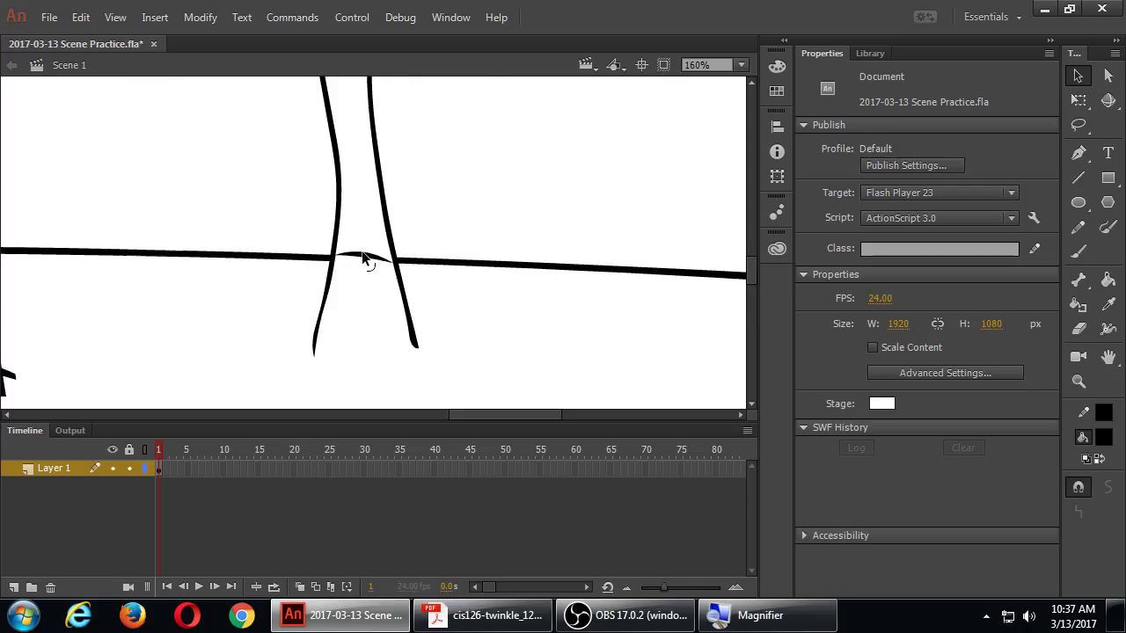
{"action": "left_click_drag", "start_coordinate": [362, 261], "coordinate": [369, 282]}
{"action": "key", "text": "ctrl+minus"}
{"action": "key", "text": "ctrl+minus"}
{"action": "key", "text": "ctrl+minus"}
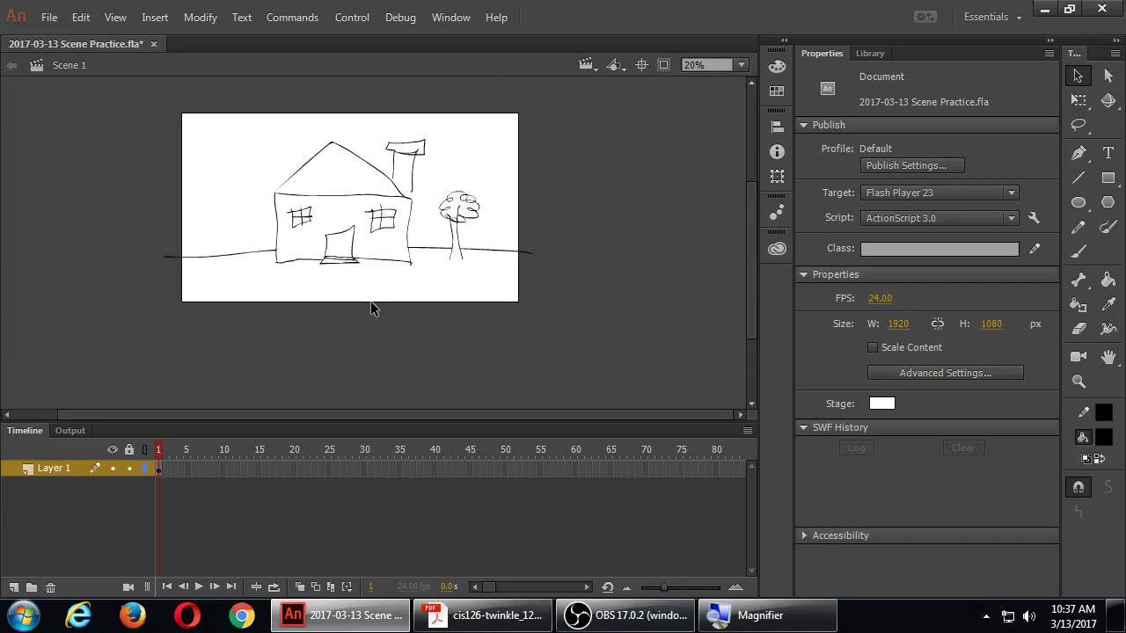
{"action": "key", "text": "ctrl+equal"}
{"action": "key", "text": "ctrl+s"}
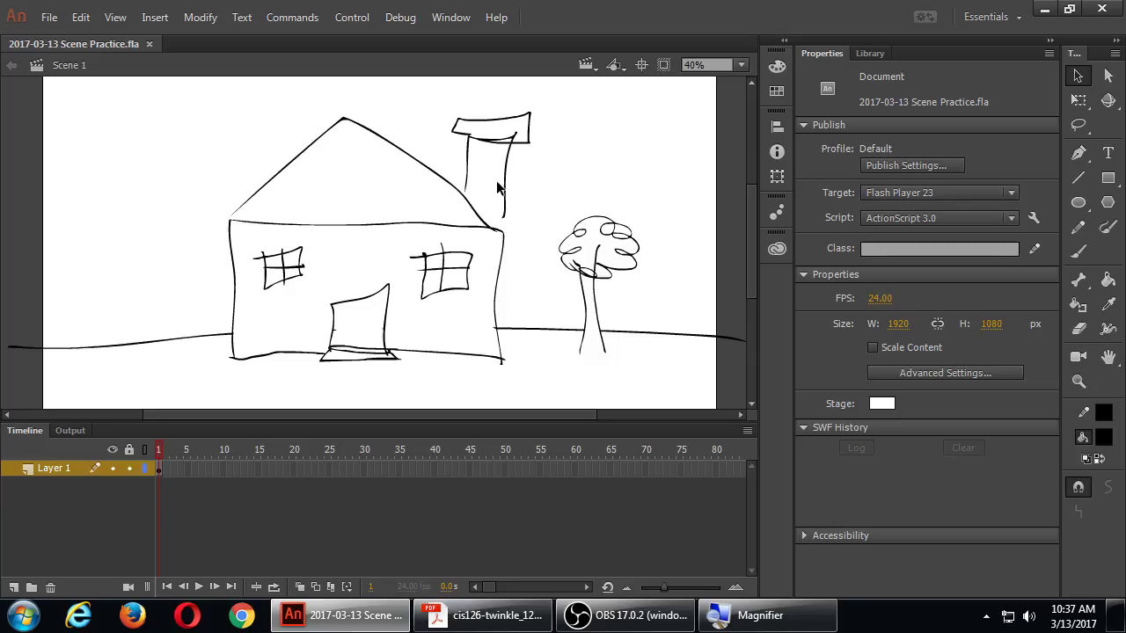
Bring up the scene list, move it clear of the drawing, and rename Scene 1 as house
{"action": "left_click", "coordinate": [451, 16]}
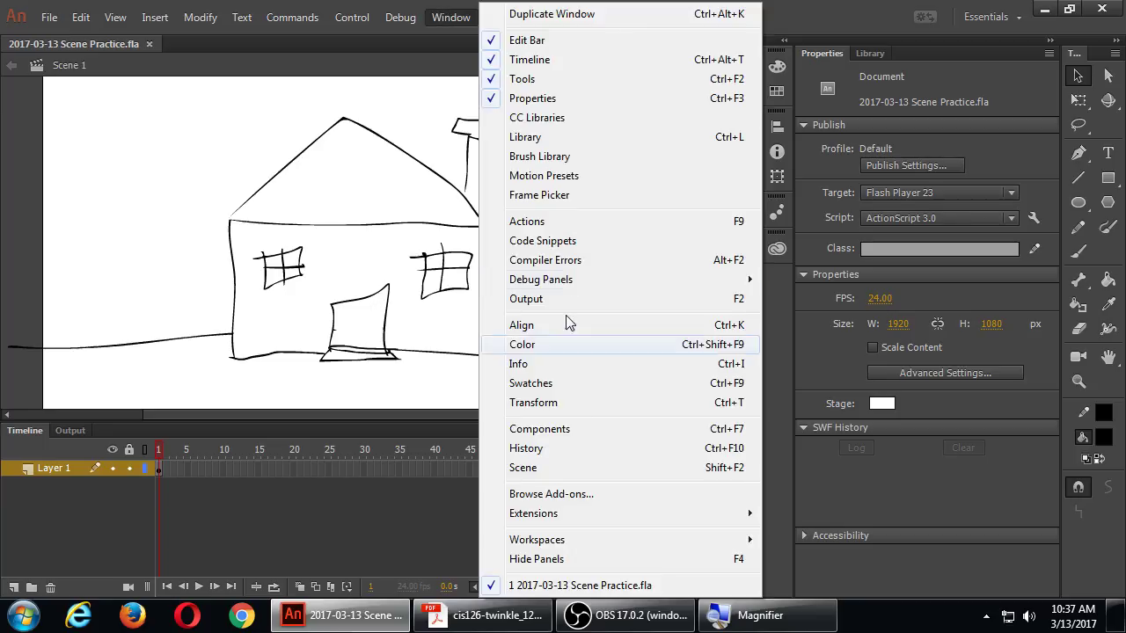
{"action": "left_click", "coordinate": [579, 470]}
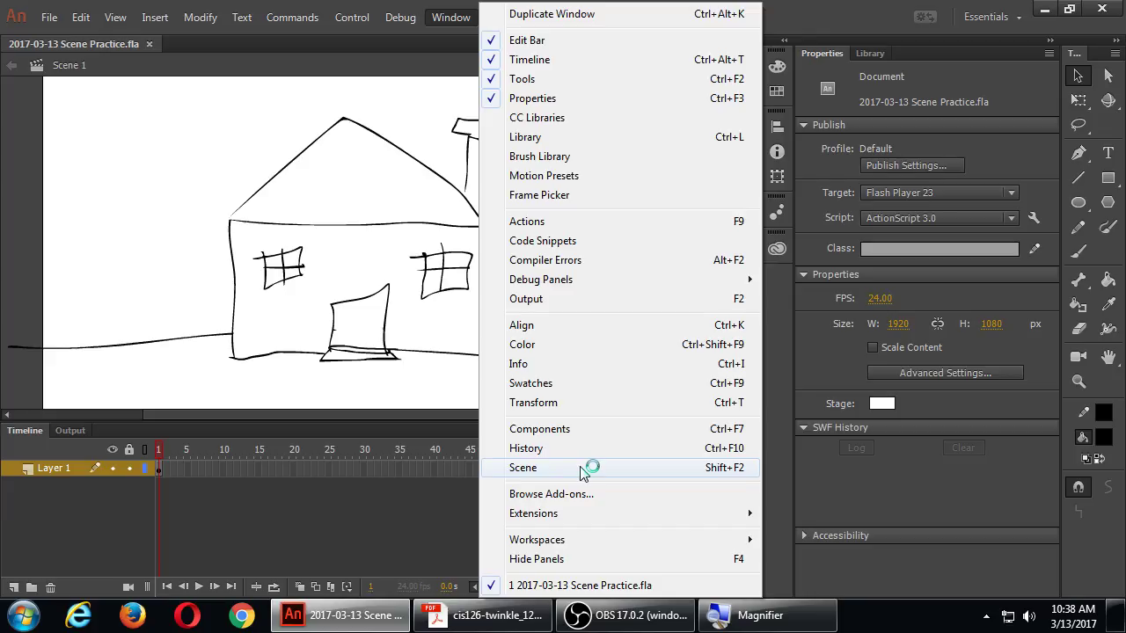
{"action": "left_click", "coordinate": [558, 470]}
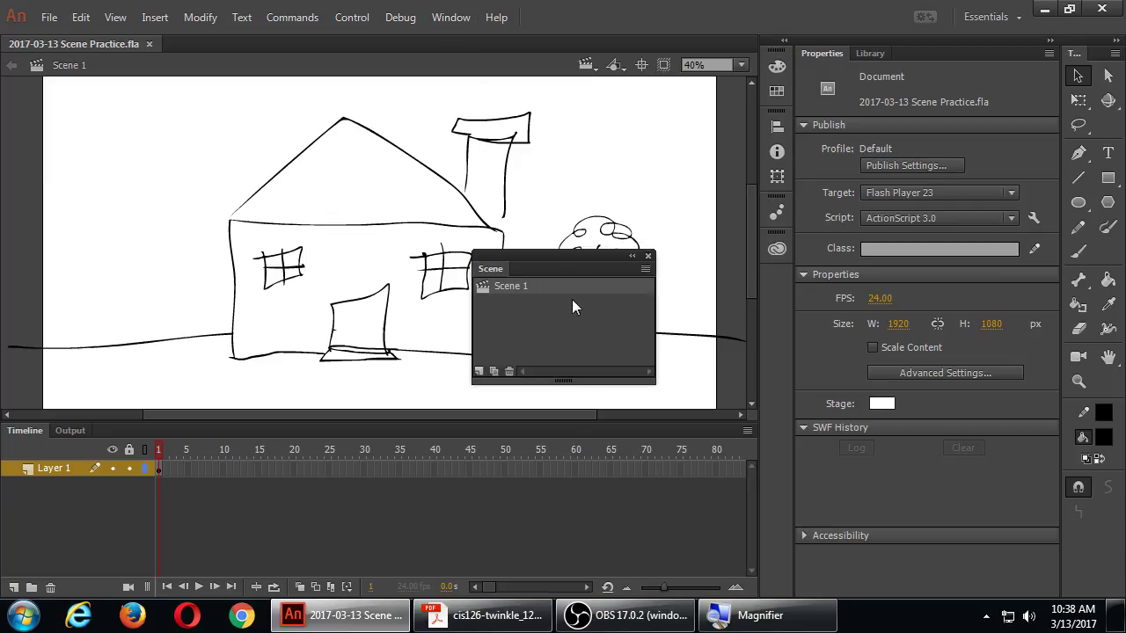
{"action": "left_click_drag", "start_coordinate": [563, 260], "coordinate": [927, 452]}
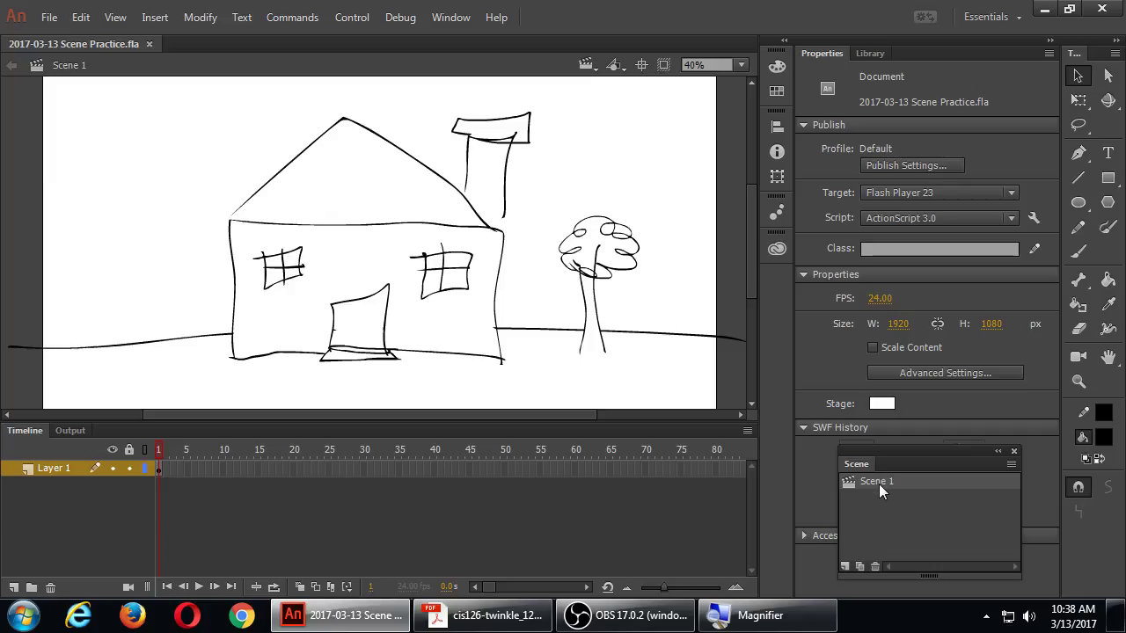
{"action": "double_click", "coordinate": [879, 482]}
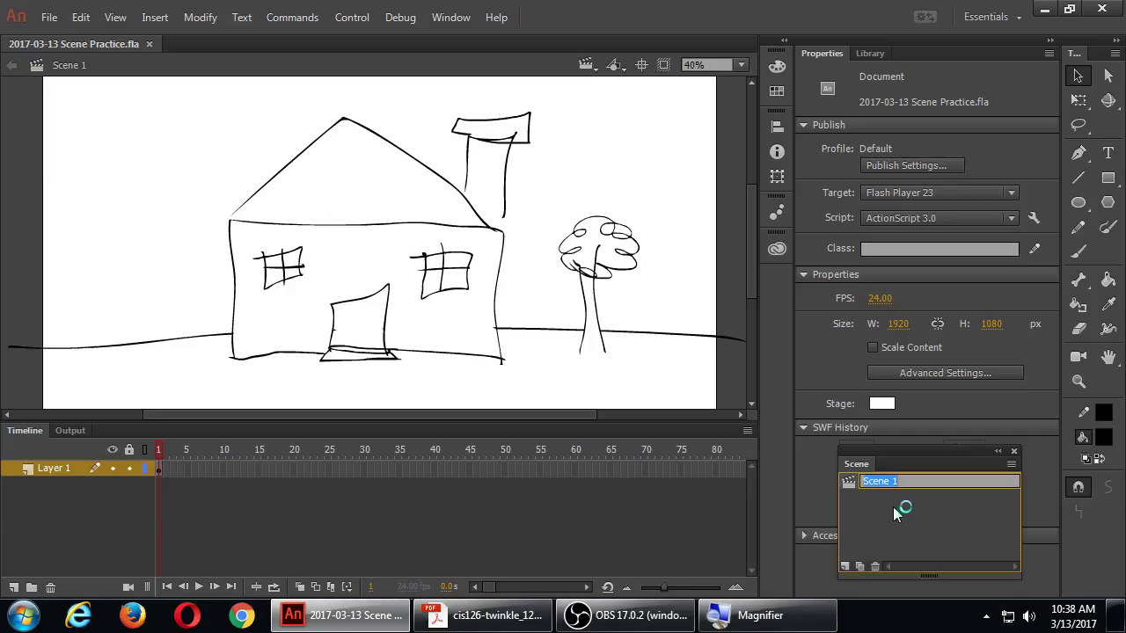
{"action": "type", "text": "house"}
{"action": "key", "text": "Return"}
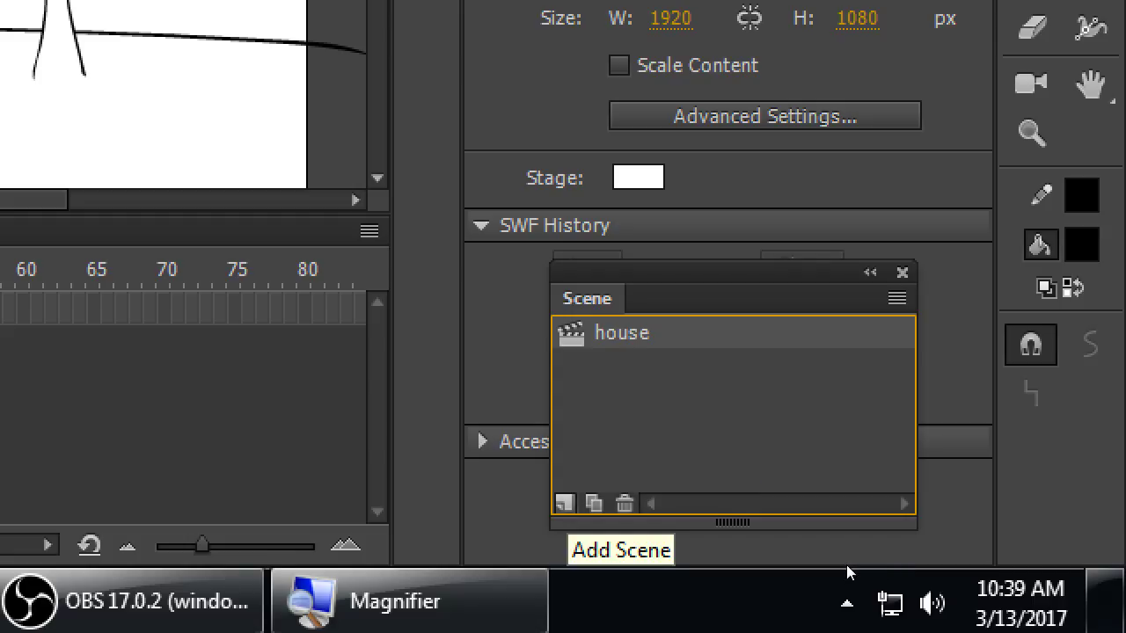
Add a second scene named title and place it before the house scene
{"action": "left_click", "coordinate": [564, 503]}
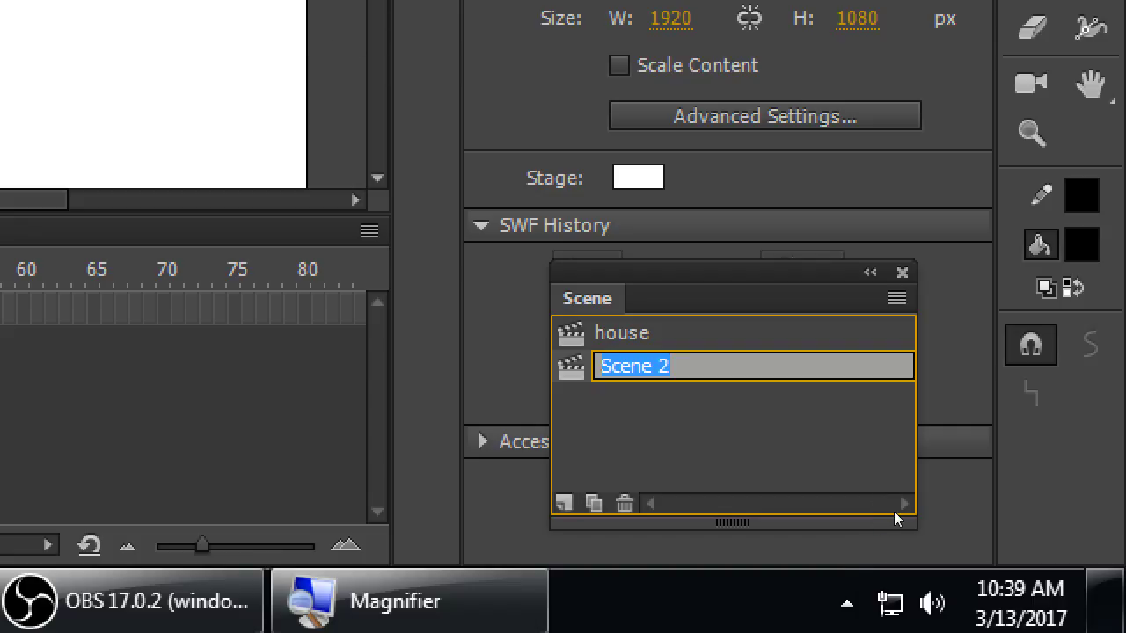
{"action": "type", "text": "title"}
{"action": "key", "text": "Return"}
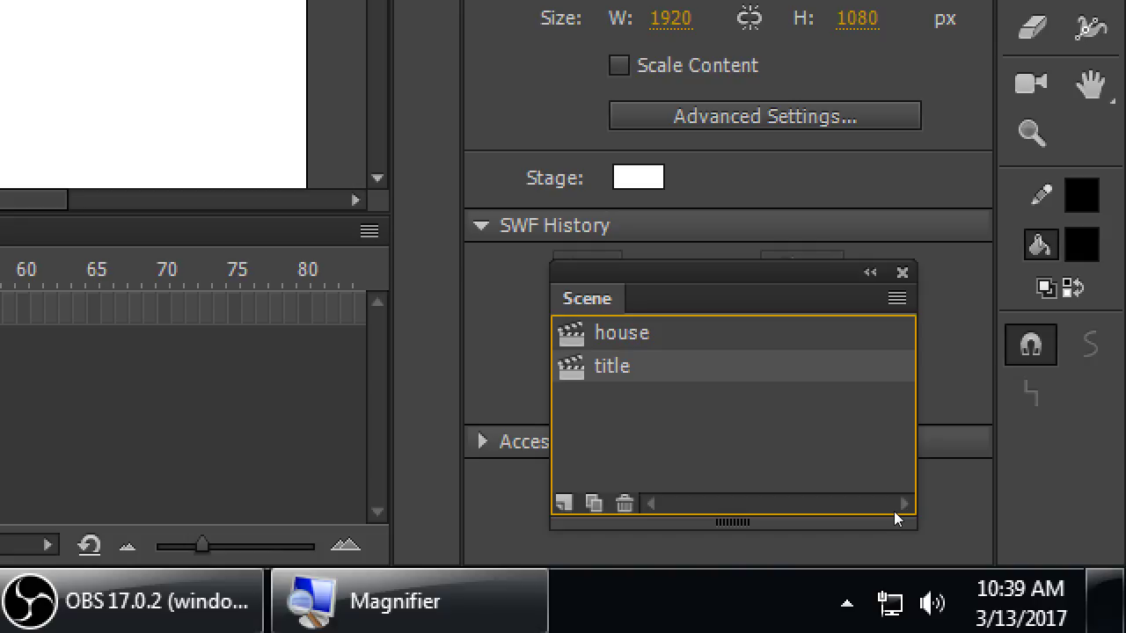
{"action": "left_click_drag", "start_coordinate": [854, 510], "coordinate": [851, 474]}
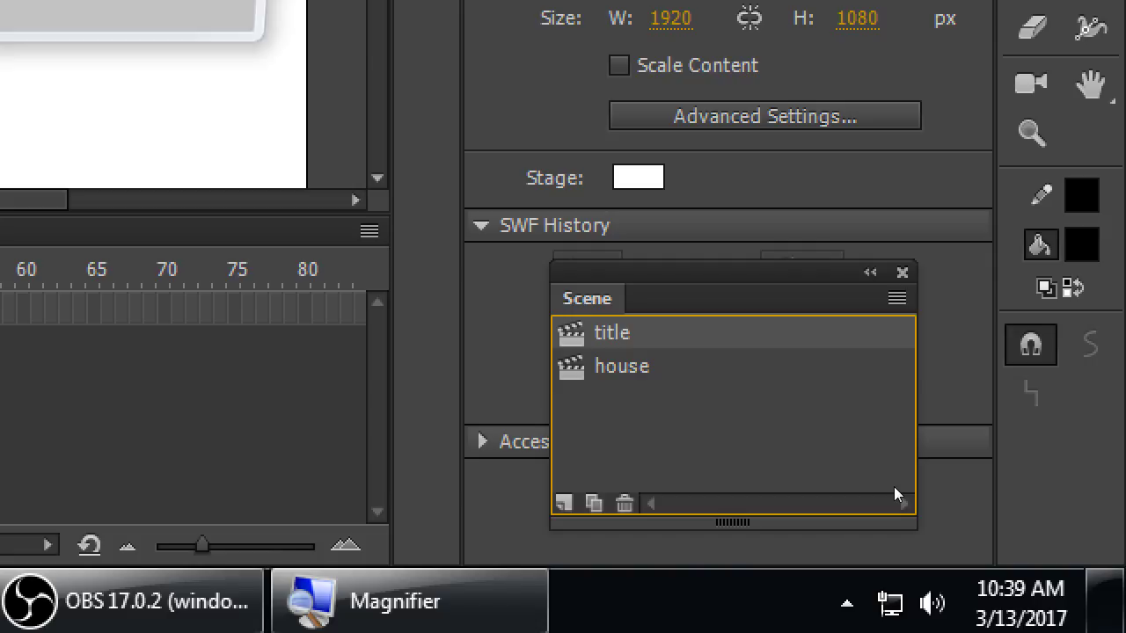
{"action": "key", "text": "super+minus"}
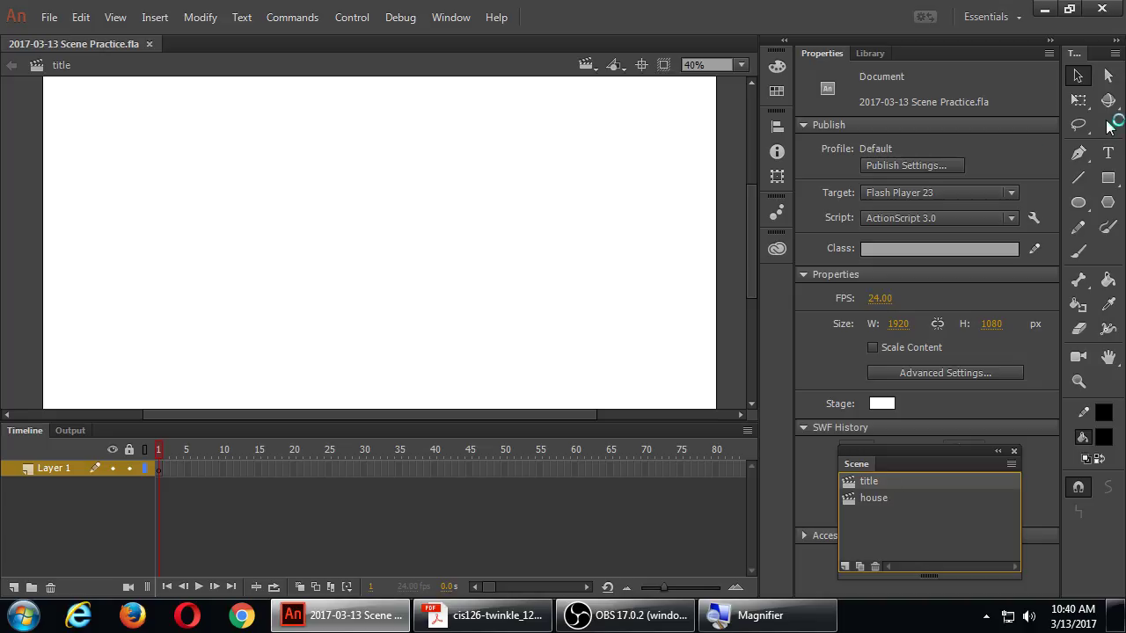
Hand-letter "The Mouse" across the title scene with the Brush tool at size 10, and save the file
{"action": "left_click", "coordinate": [1079, 253]}
{"action": "key", "text": "v"}
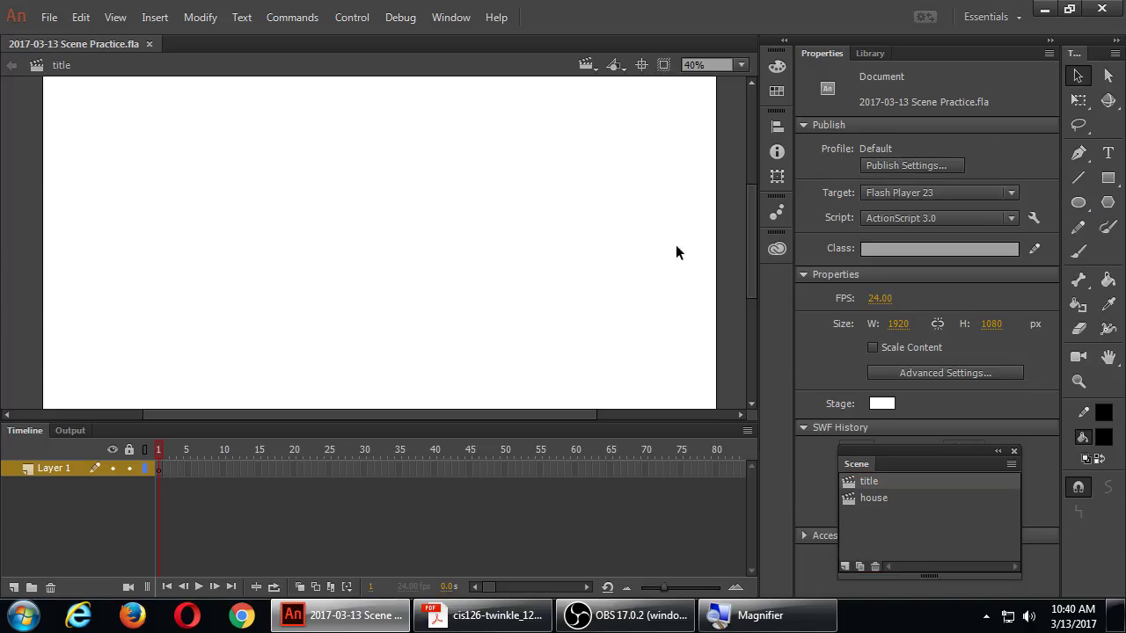
{"action": "key", "text": "b"}
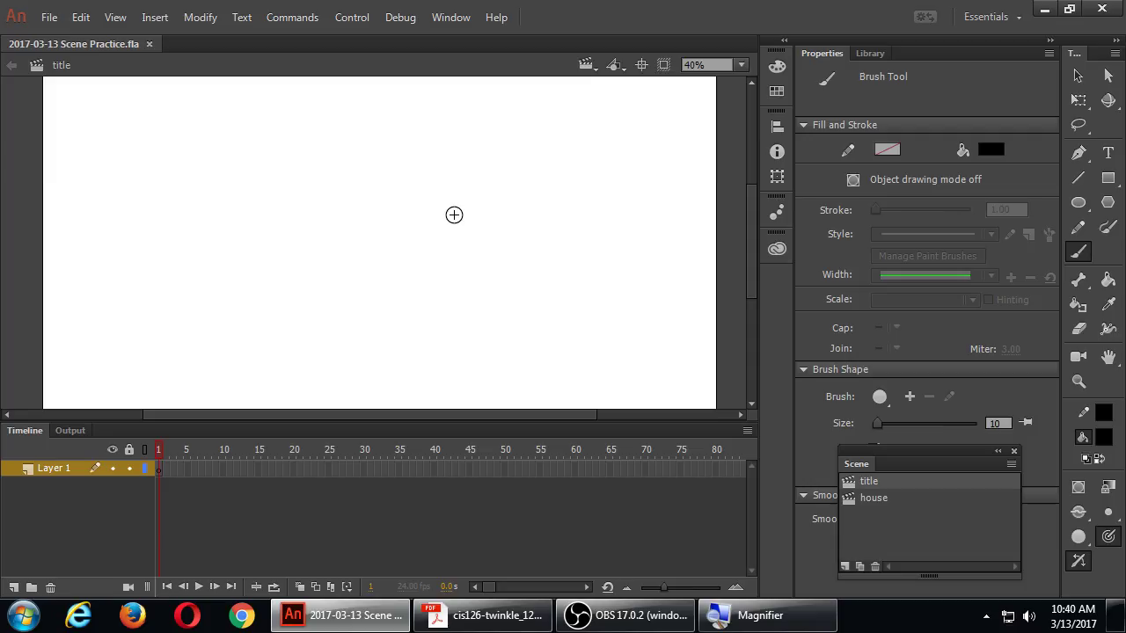
{"action": "left_click_drag", "start_coordinate": [155, 161], "coordinate": [272, 135]}
{"action": "left_click_drag", "start_coordinate": [221, 147], "coordinate": [226, 261]}
{"action": "mouse_move", "coordinate": [256, 159]}
{"action": "left_mouse_down"}
{"action": "mouse_move", "coordinate": [261, 260]}
{"action": "mouse_move", "coordinate": [279, 242]}
{"action": "left_mouse_up"}
{"action": "mouse_move", "coordinate": [252, 203]}
{"action": "left_mouse_down"}
{"action": "mouse_move", "coordinate": [281, 194]}
{"action": "mouse_move", "coordinate": [310, 216]}
{"action": "mouse_move", "coordinate": [440, 225]}
{"action": "left_mouse_up"}
{"action": "mouse_move", "coordinate": [466, 187]}
{"action": "left_mouse_down"}
{"action": "mouse_move", "coordinate": [445, 205]}
{"action": "mouse_move", "coordinate": [515, 190]}
{"action": "mouse_move", "coordinate": [528, 227]}
{"action": "left_mouse_up"}
{"action": "mouse_move", "coordinate": [597, 181]}
{"action": "left_mouse_down"}
{"action": "mouse_move", "coordinate": [601, 229]}
{"action": "mouse_move", "coordinate": [595, 207]}
{"action": "left_mouse_up"}
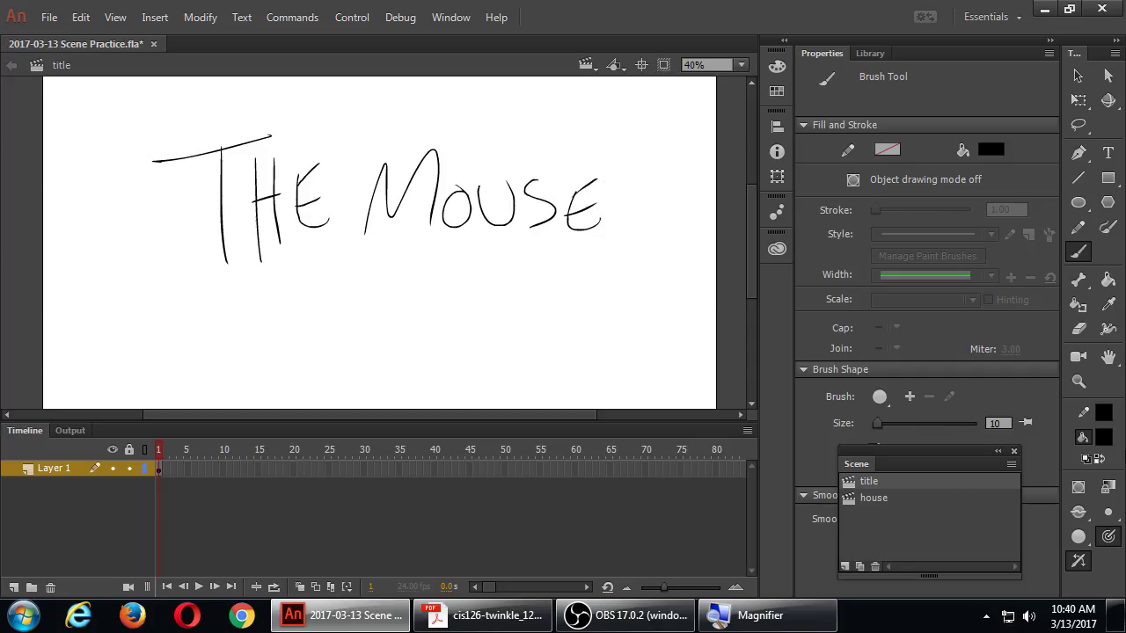
{"action": "key", "text": "ctrl+s"}
Open Calculator and compute 24*7 and 2.5*24 to work out scene lengths in frames
{"action": "key", "text": "super+plus"}
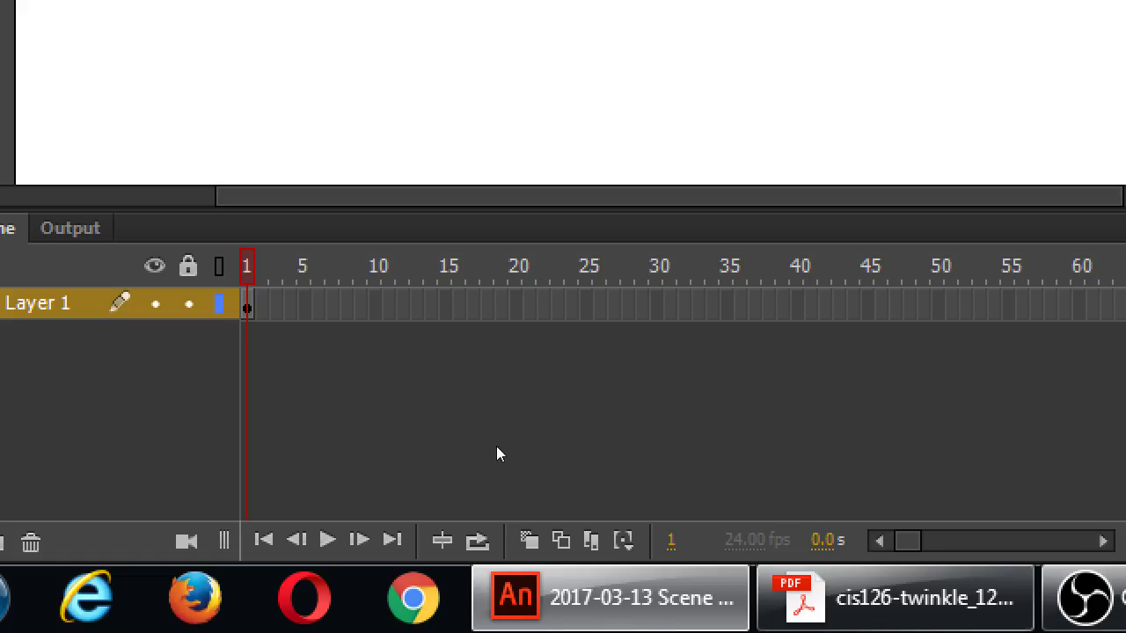
{"action": "key", "text": "super+minus"}
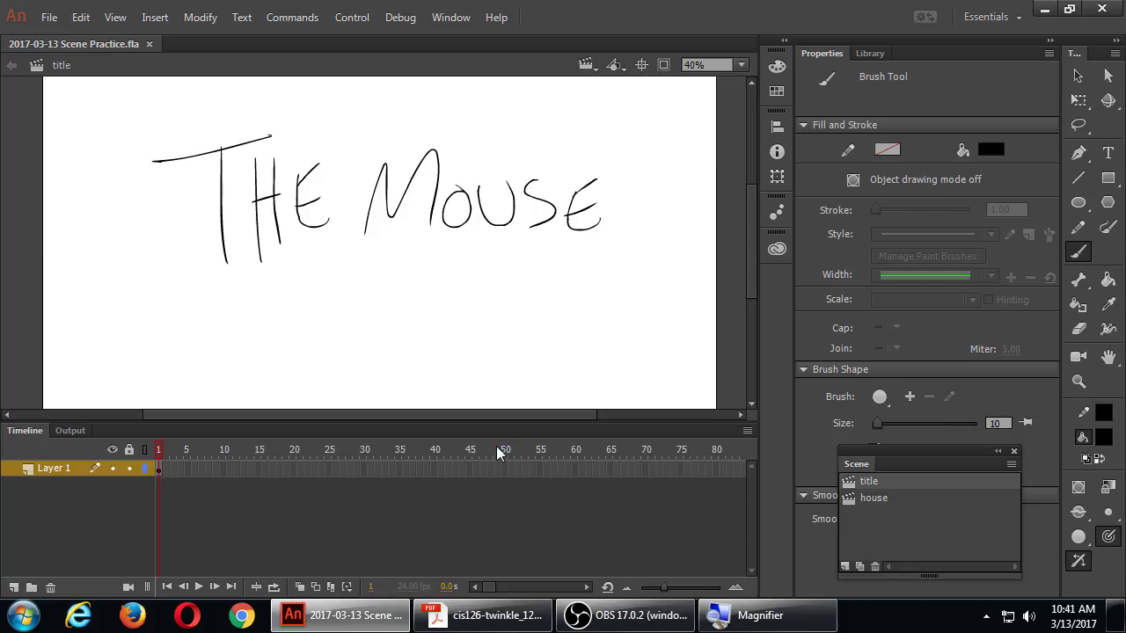
{"action": "key", "text": "super"}
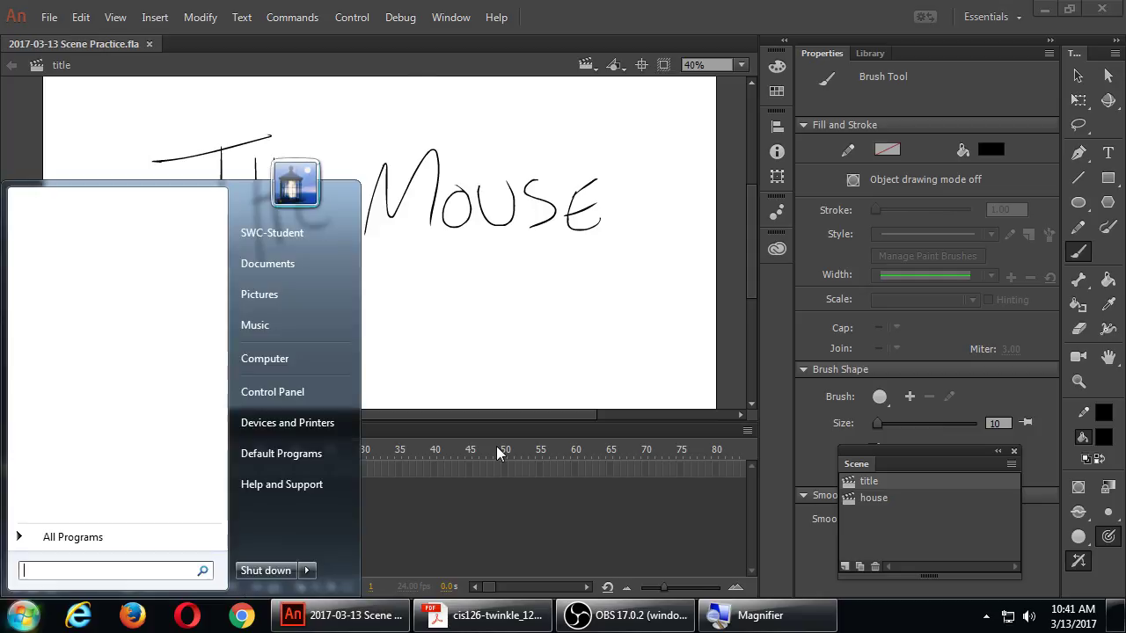
{"action": "type", "text": "cal"}
{"action": "key", "text": "Return"}
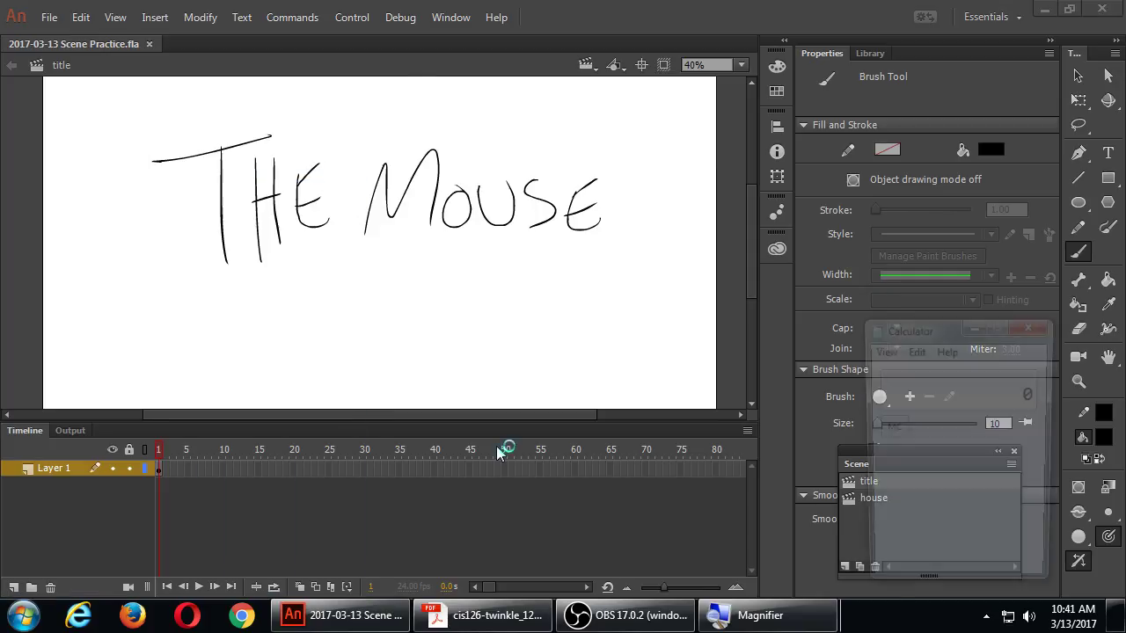
{"action": "type", "text": "24*7"}
{"action": "key", "text": "Return"}
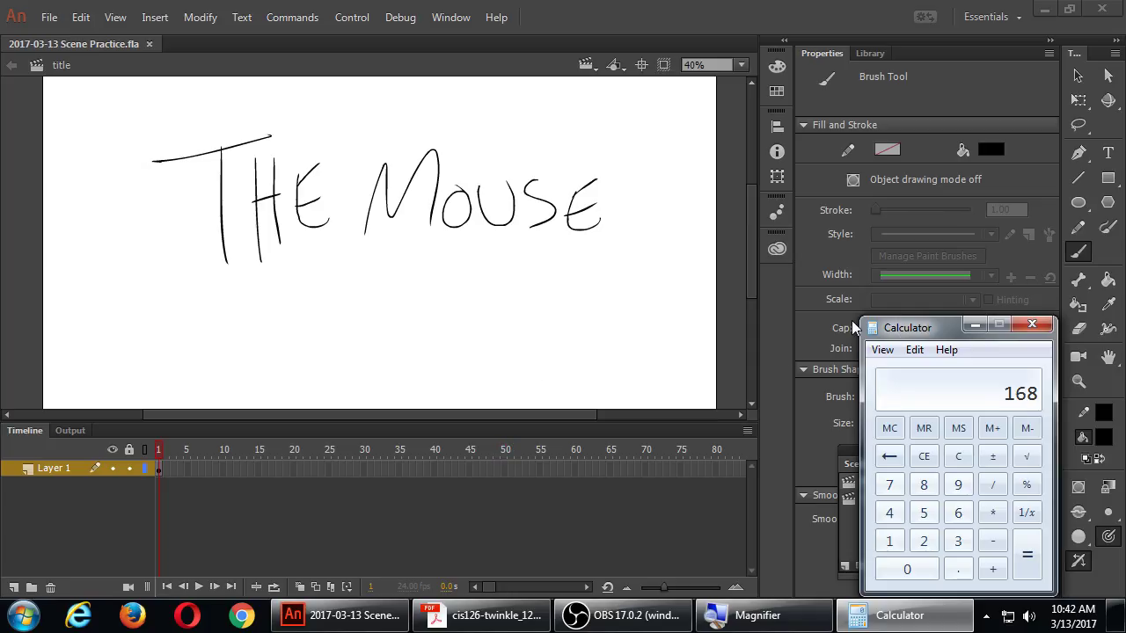
{"action": "type", "text": "2.5*24"}
{"action": "key", "text": "Return"}
Switch back to Adobe Animate, extend the title drawing on Layer 1 to frame 60, and save the file
{"action": "left_click", "coordinate": [575, 468]}
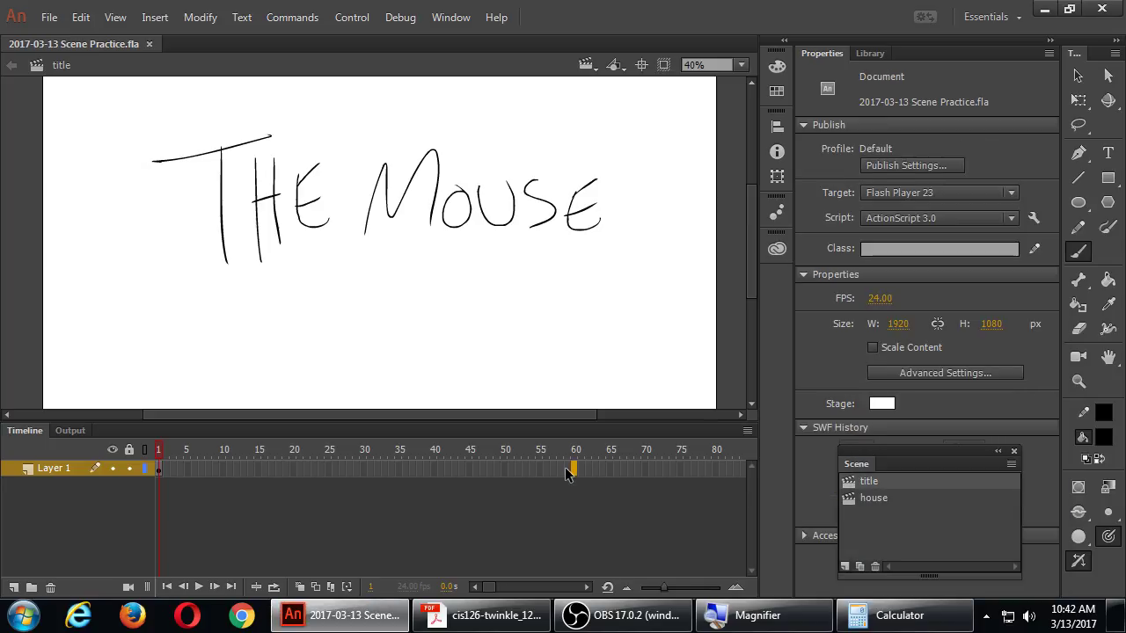
{"action": "key", "text": "F5"}
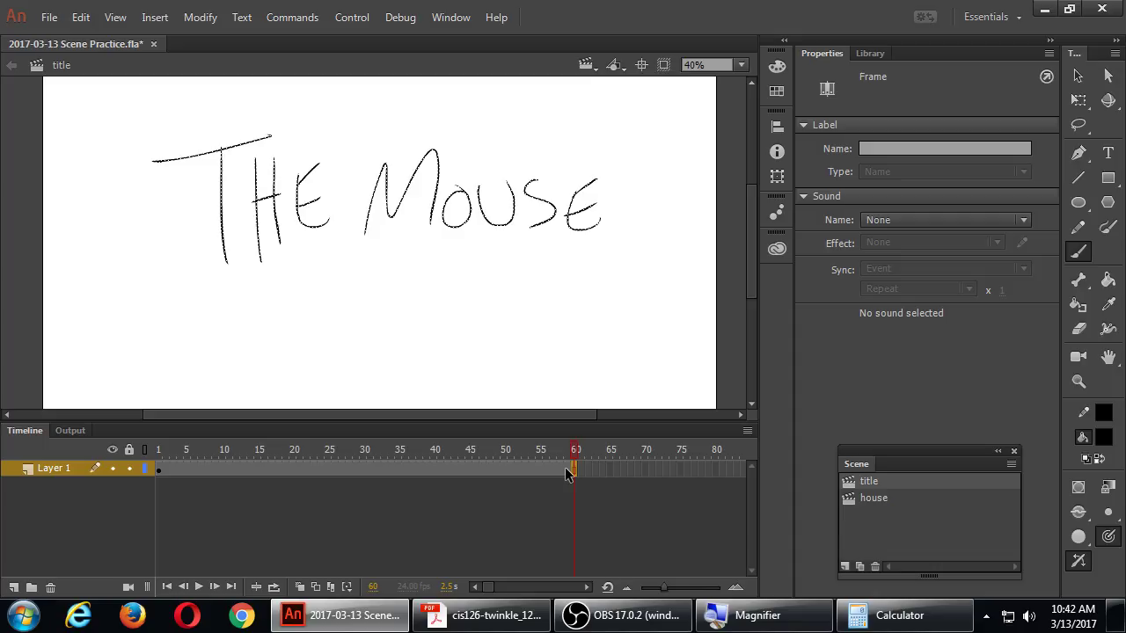
{"action": "key", "text": "ctrl+s"}
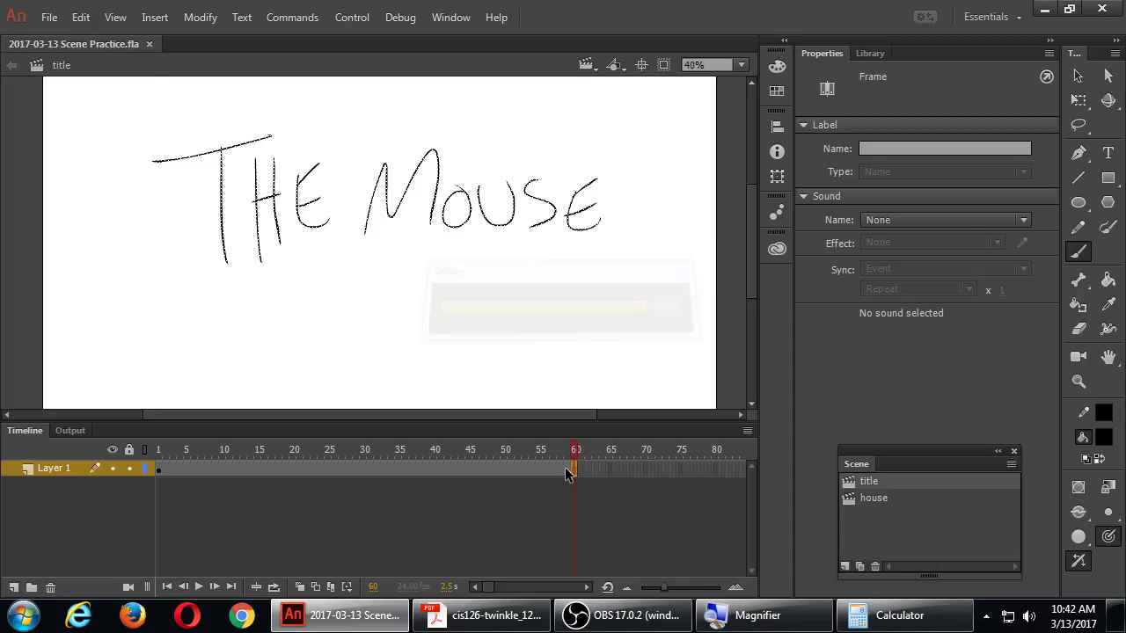
Test the movie to watch the title and house scenes play, and close the preview
{"action": "left_click", "coordinate": [343, 20]}
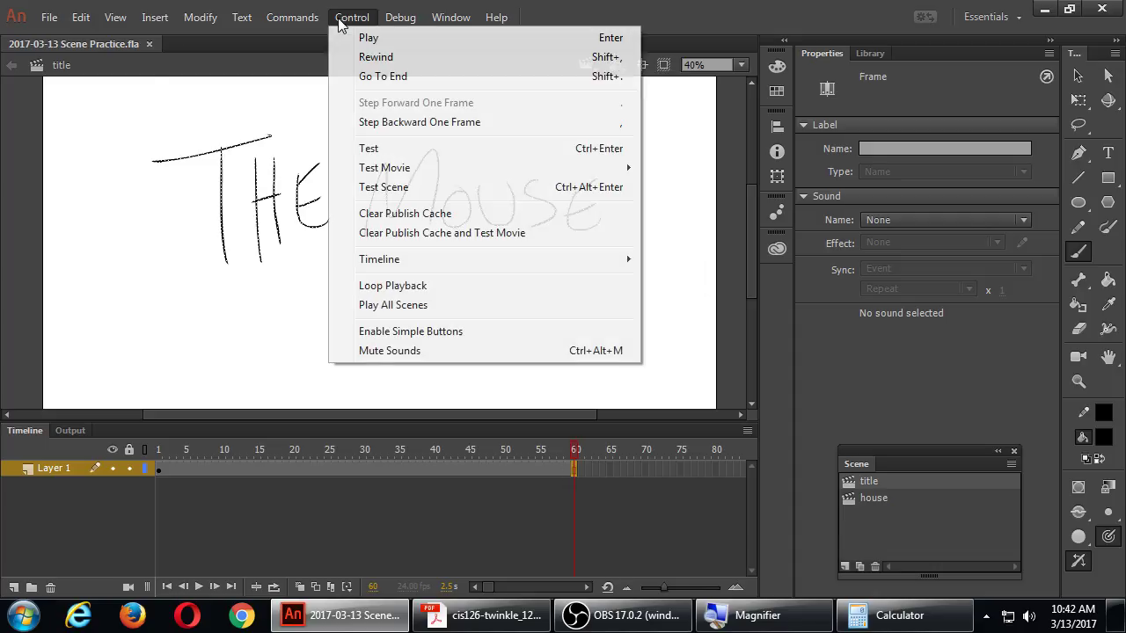
{"action": "left_click", "coordinate": [376, 149]}
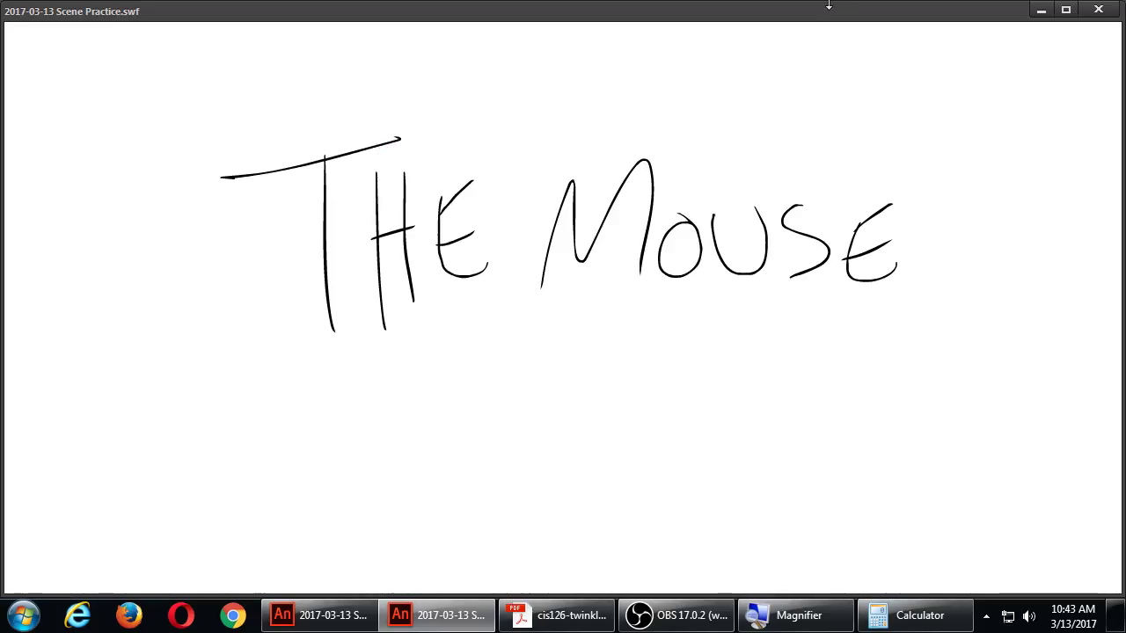
{"action": "left_click", "coordinate": [1098, 10]}
Switch to the house scene and open the scene choices above the stage
{"action": "key", "text": "shift+F2"}
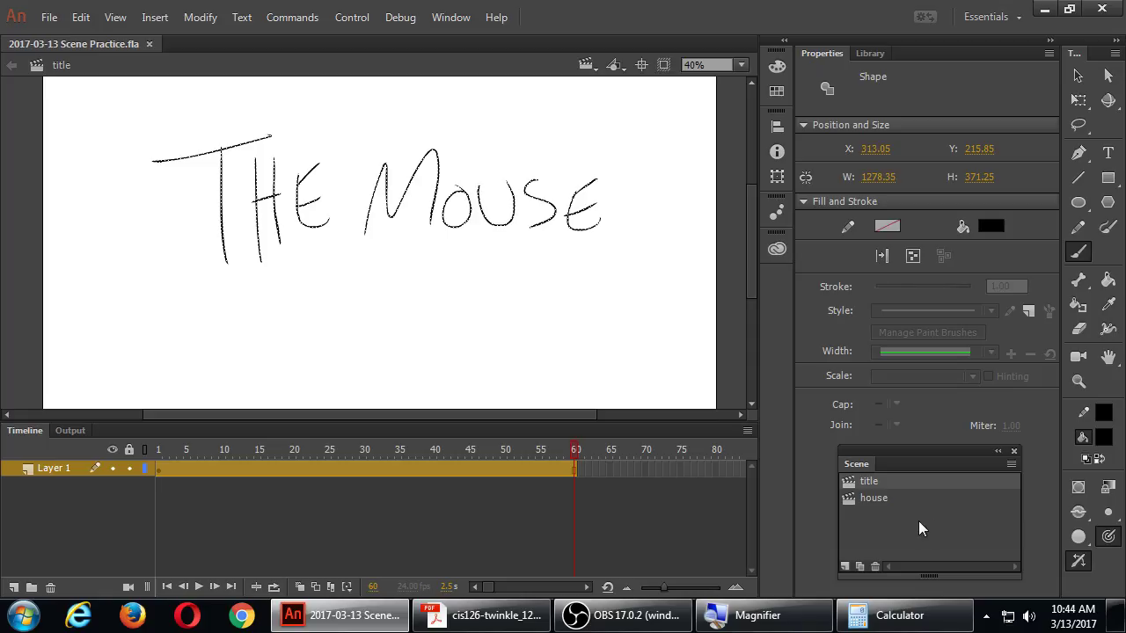
{"action": "left_click", "coordinate": [911, 500]}
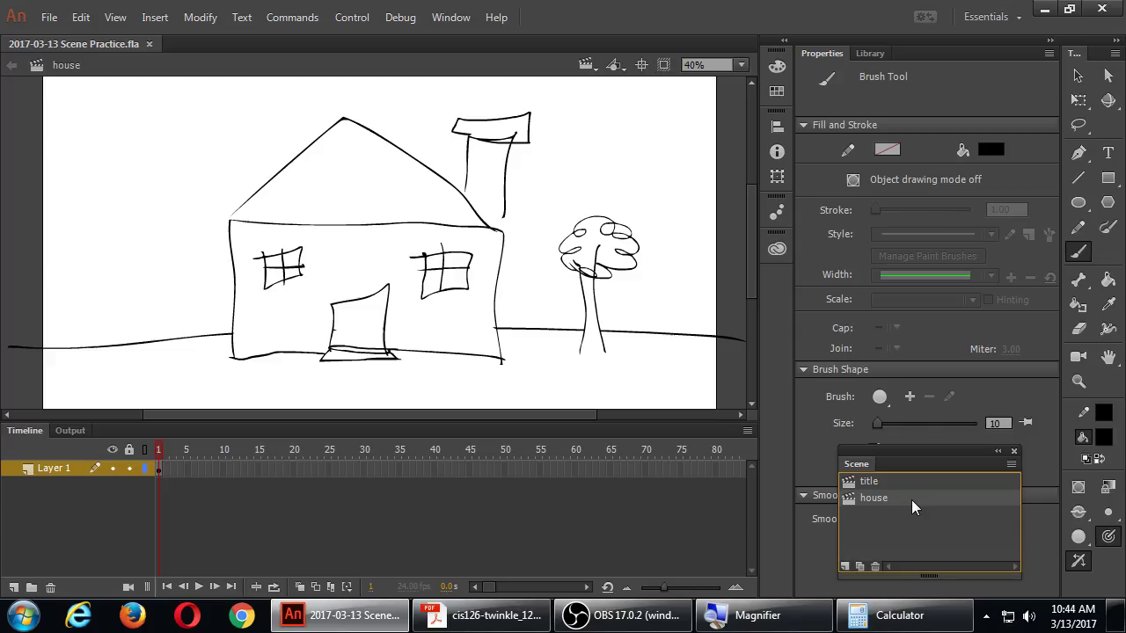
{"action": "key", "text": "super+plus"}
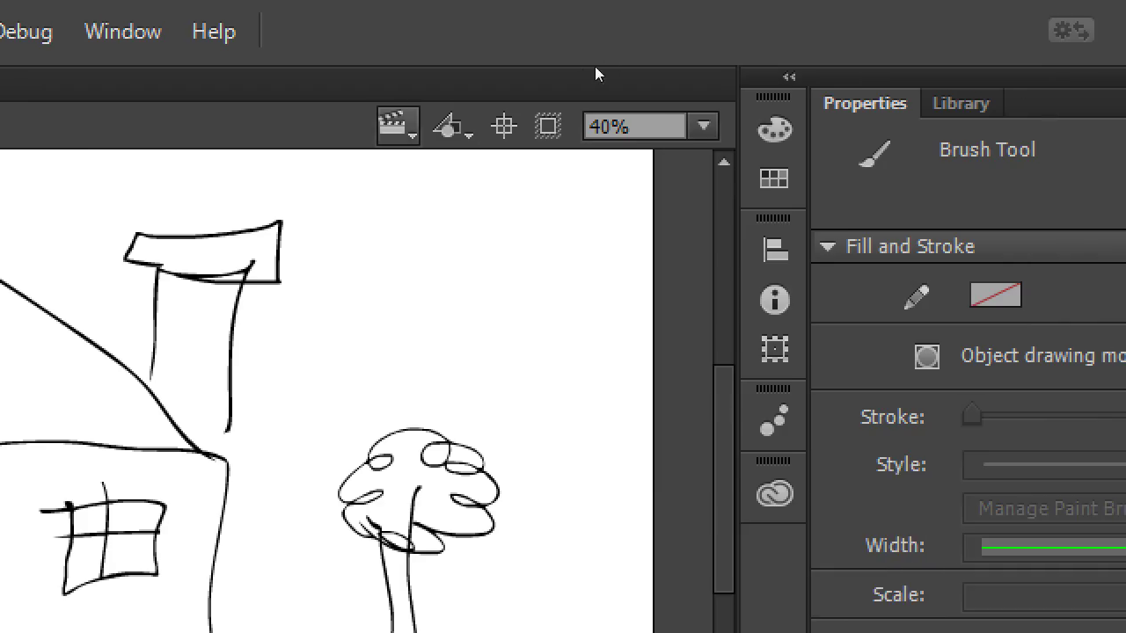
{"action": "left_click", "coordinate": [583, 76]}
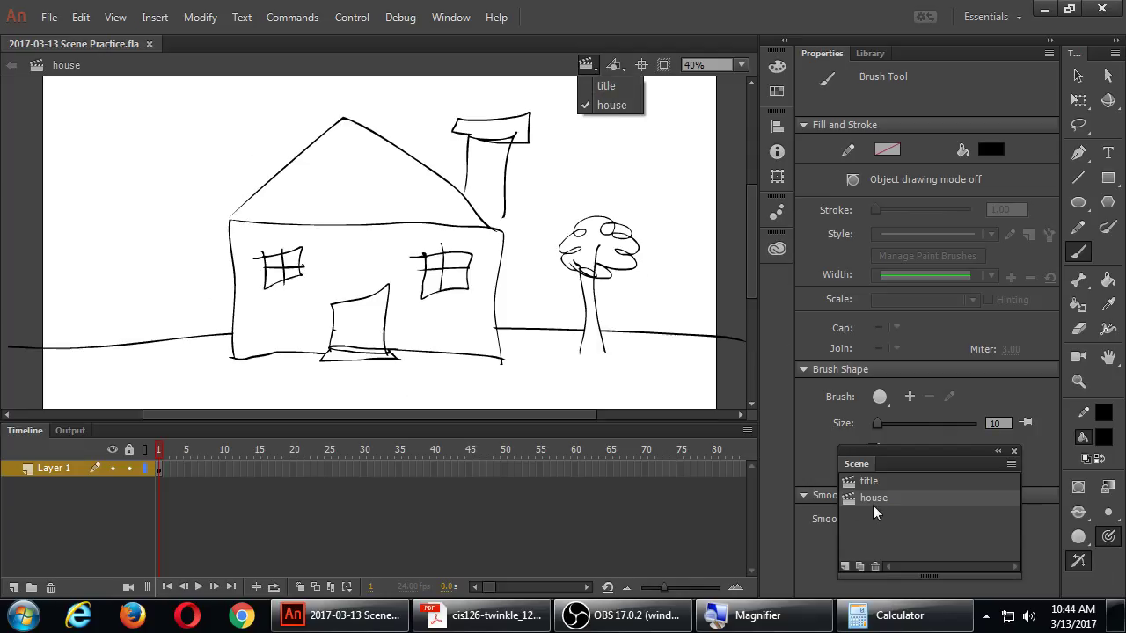
Draw a jagged line of grass across the base of the tree trunk in the house scene
{"action": "left_click", "coordinate": [849, 498]}
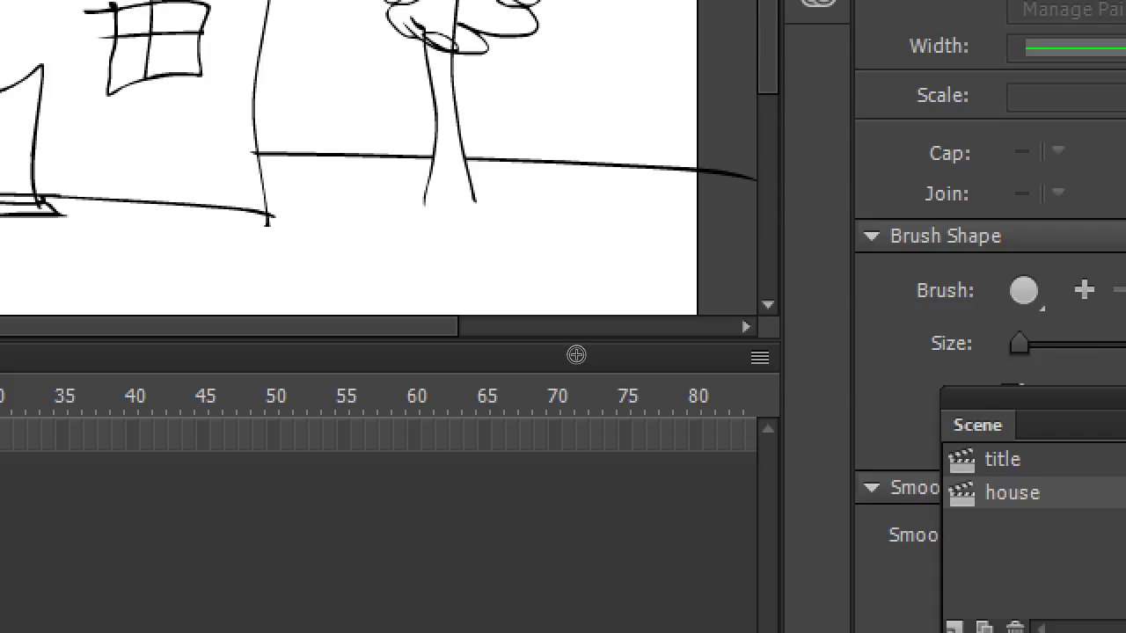
{"action": "left_click_drag", "start_coordinate": [414, 204], "coordinate": [502, 197]}
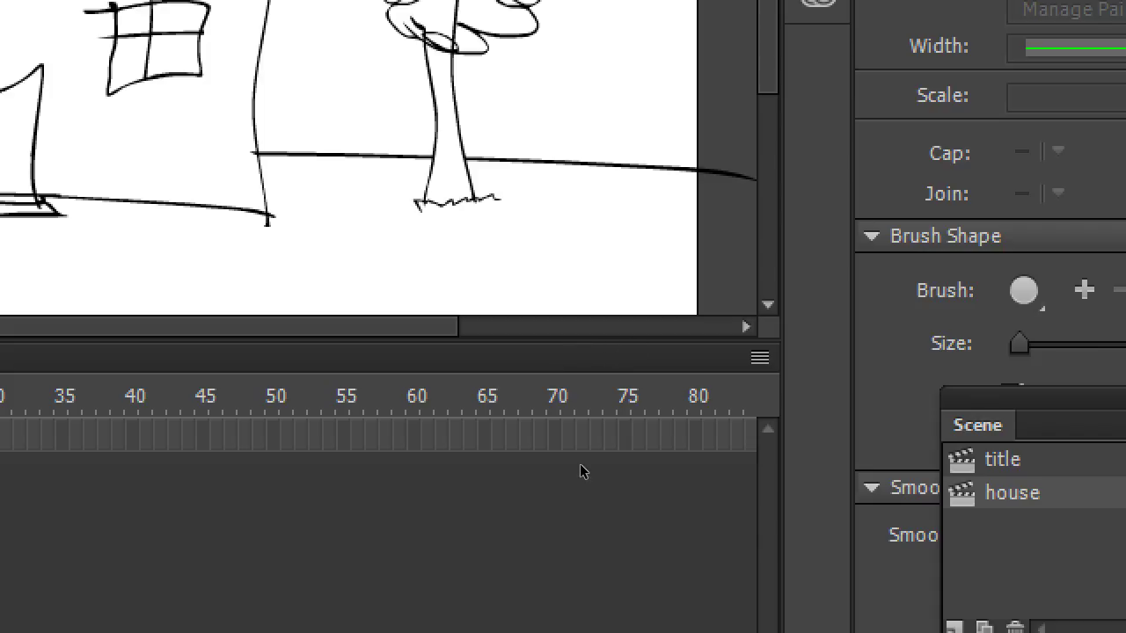
{"action": "key", "text": "super+minus"}
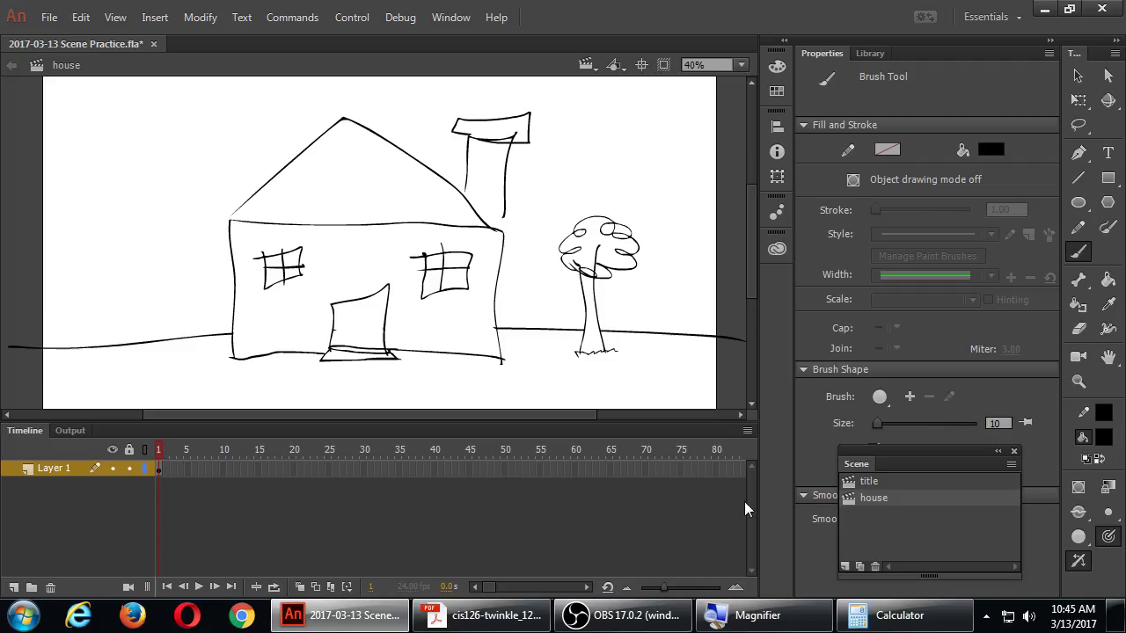
Switch to Calculator and multiply 24 frames per second to work out the house scene's length in frames
{"action": "left_click", "coordinate": [893, 615]}
{"action": "type", "text": "24*"}
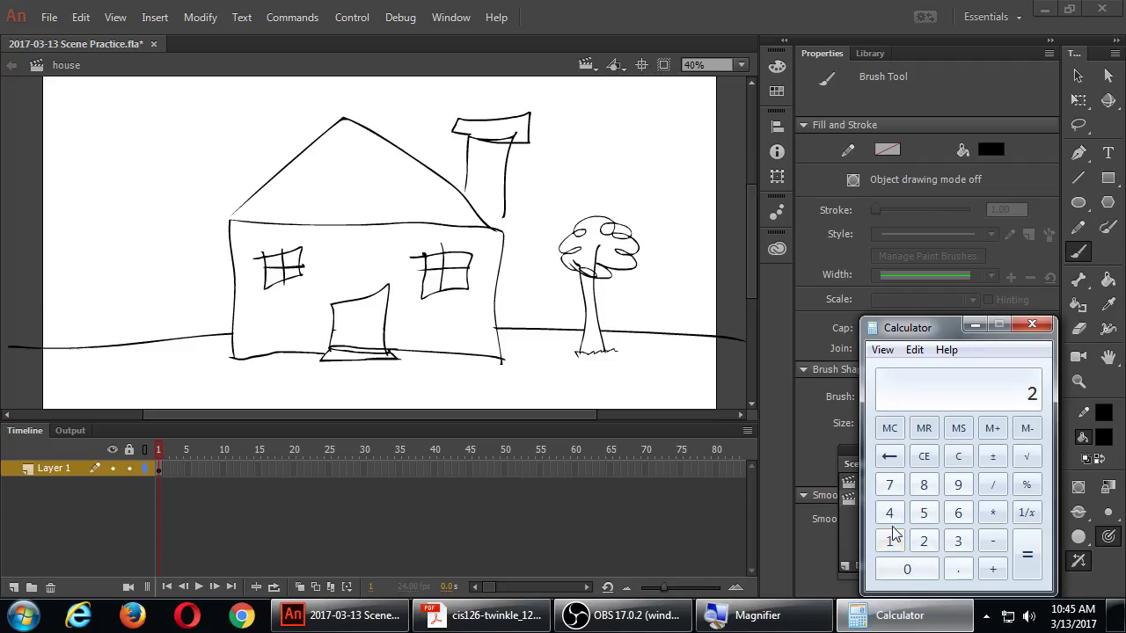
{"action": "key", "text": "Return"}
Switch back to Adobe Animate, extend the house drawing on Layer 1 to frame 75, and save the file
{"action": "left_click", "coordinate": [681, 469]}
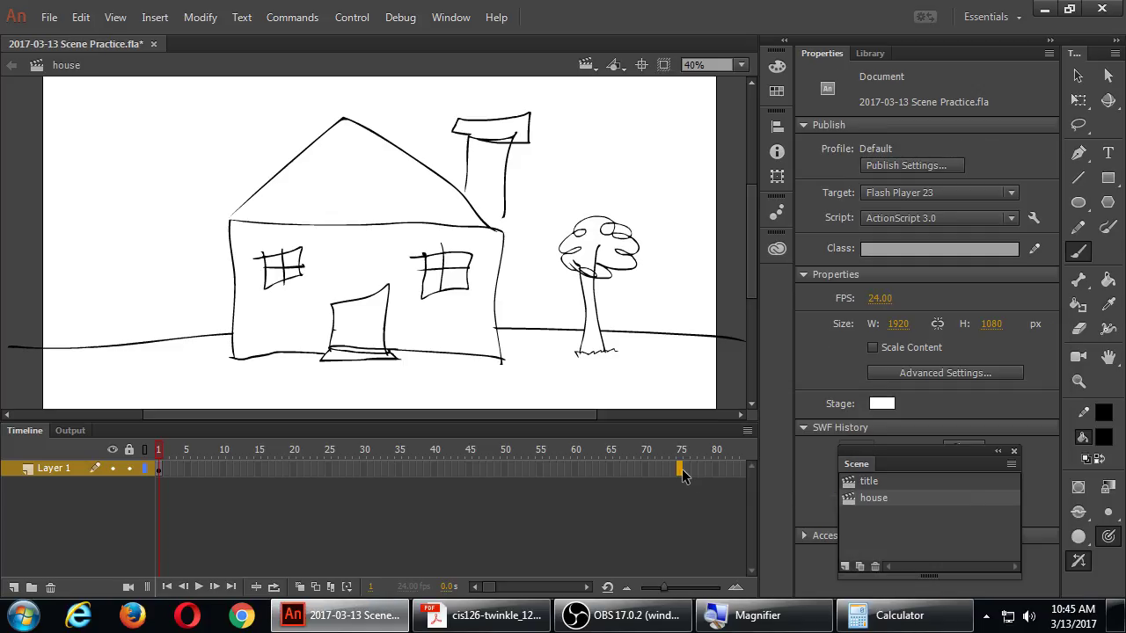
{"action": "key", "text": "F5"}
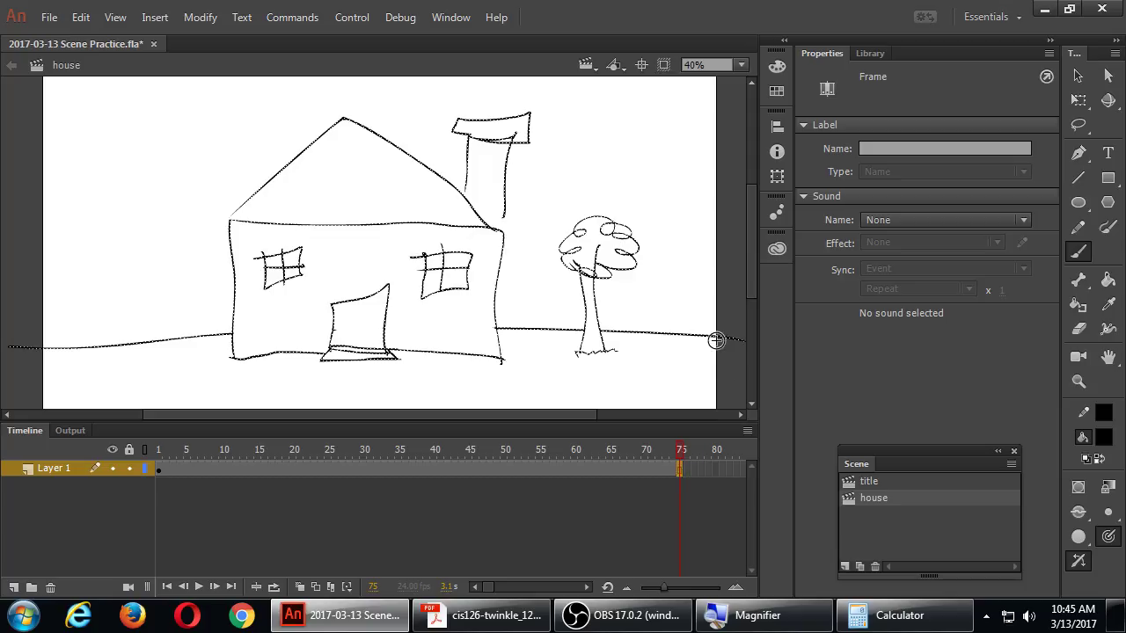
{"action": "left_click", "coordinate": [689, 280]}
{"action": "key", "text": "ctrl+s"}
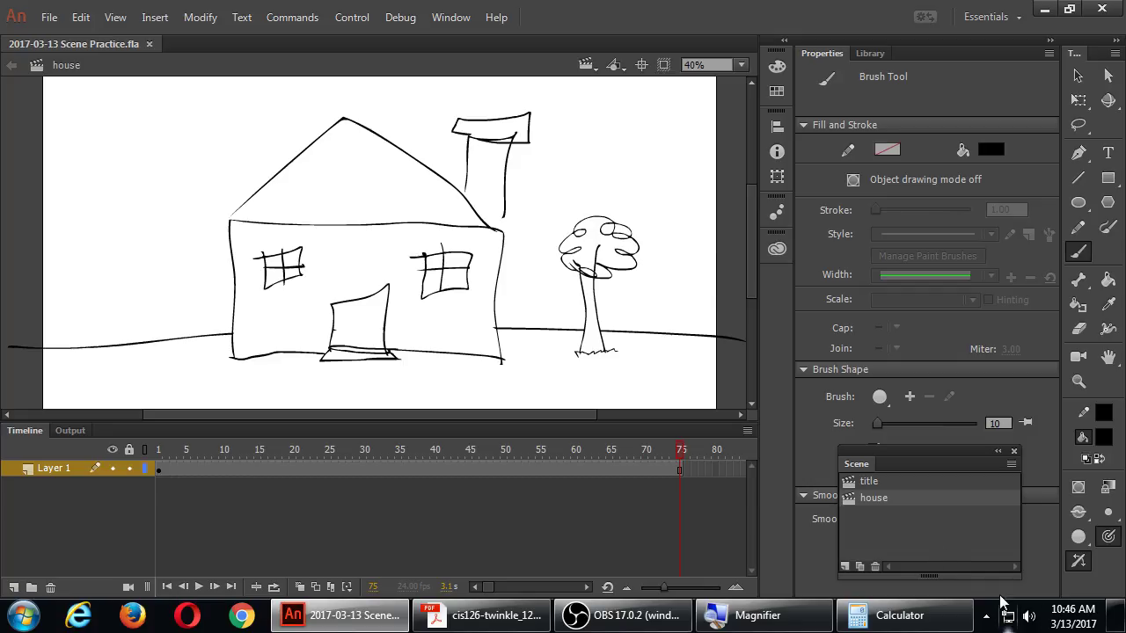
Add a new scene directly after the title scene and delete it again
{"action": "left_click", "coordinate": [926, 542]}
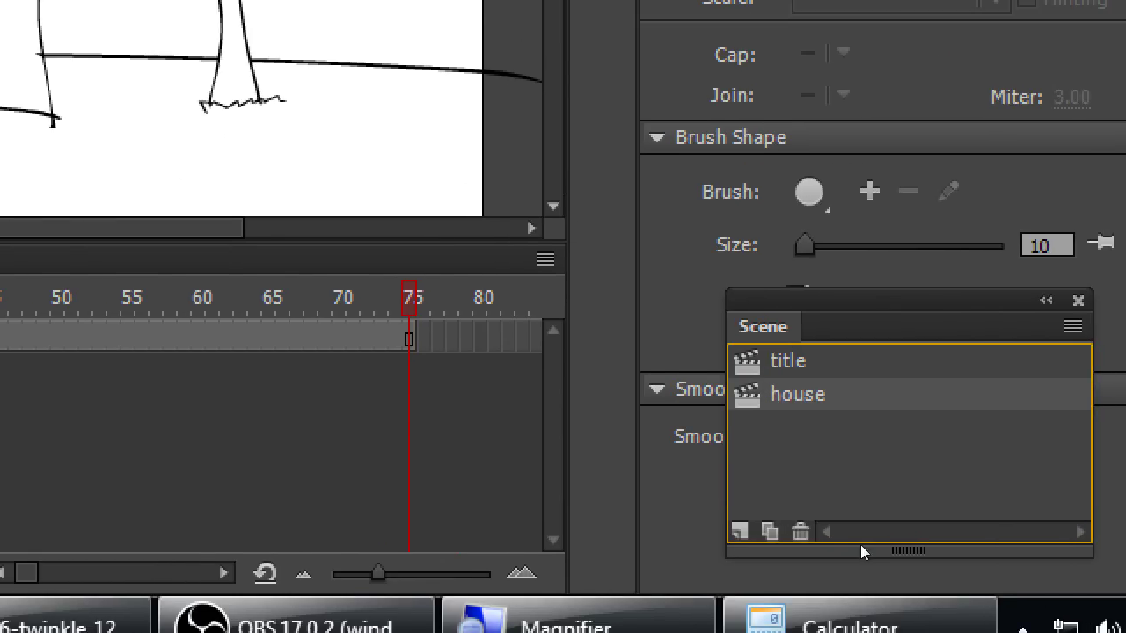
{"action": "key", "text": "Up"}
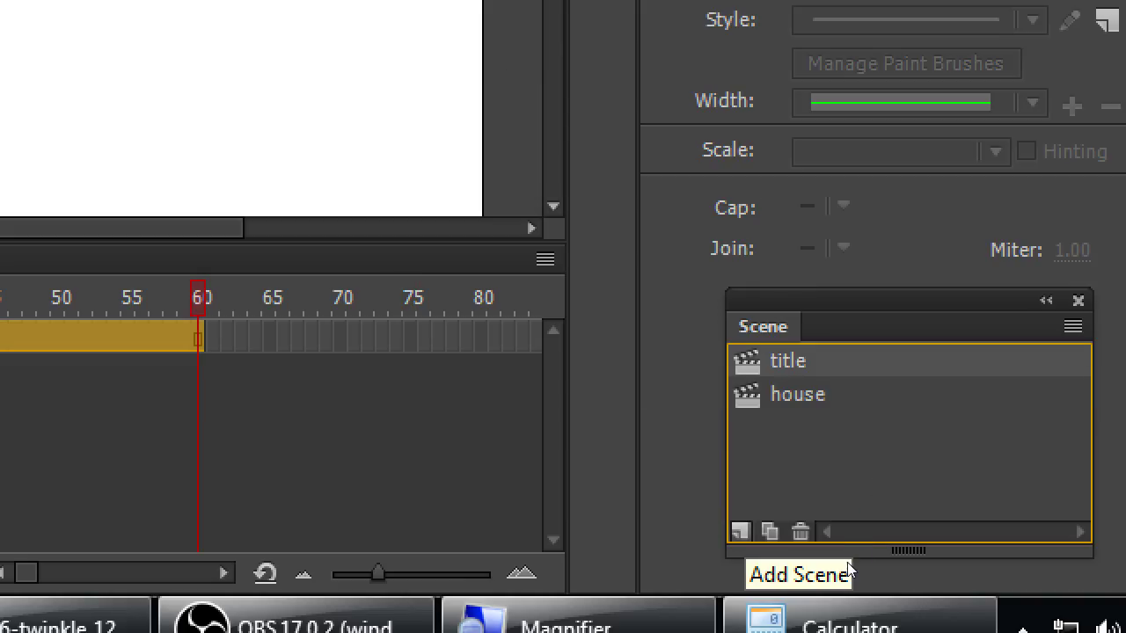
{"action": "left_click", "coordinate": [740, 531]}
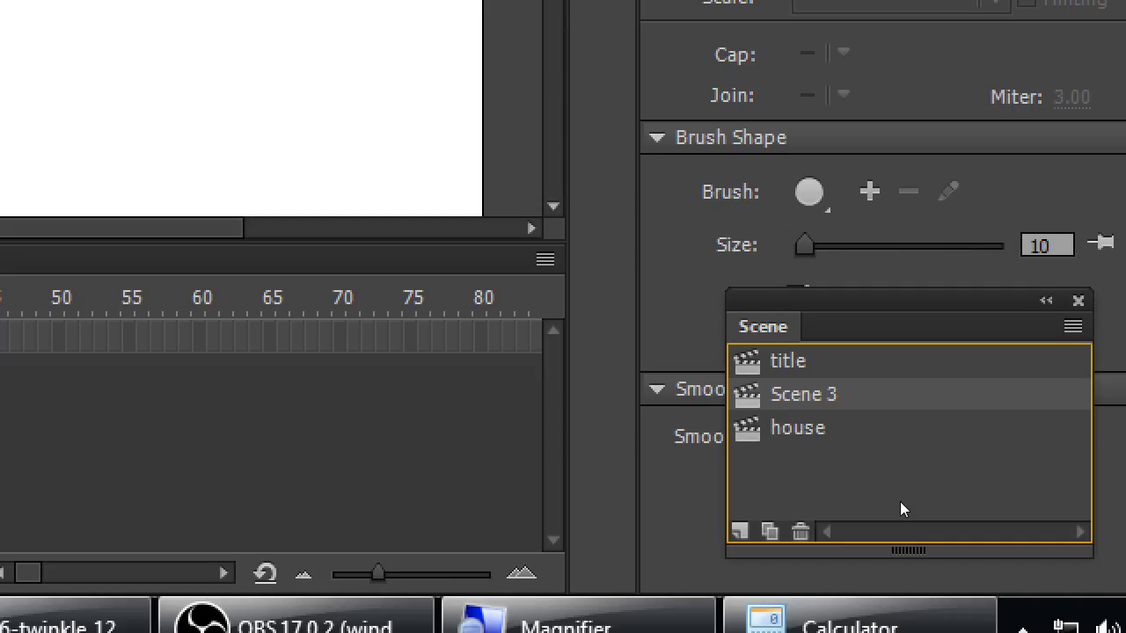
{"action": "key", "text": "Delete"}
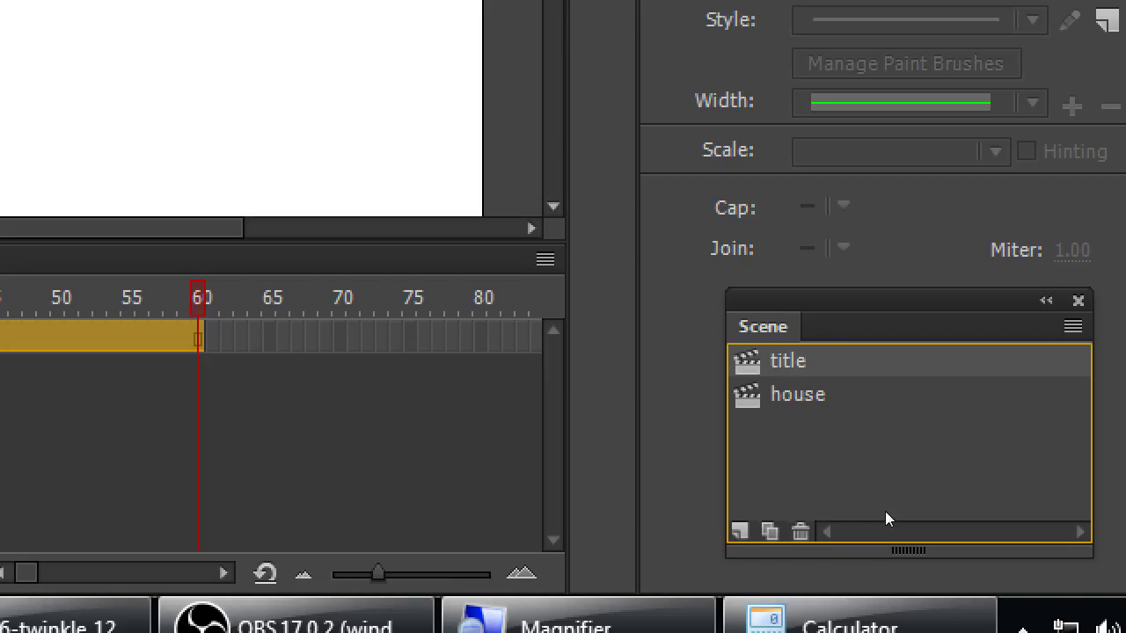
Add a new scene after the house scene and name it action
{"action": "key", "text": "Down"}
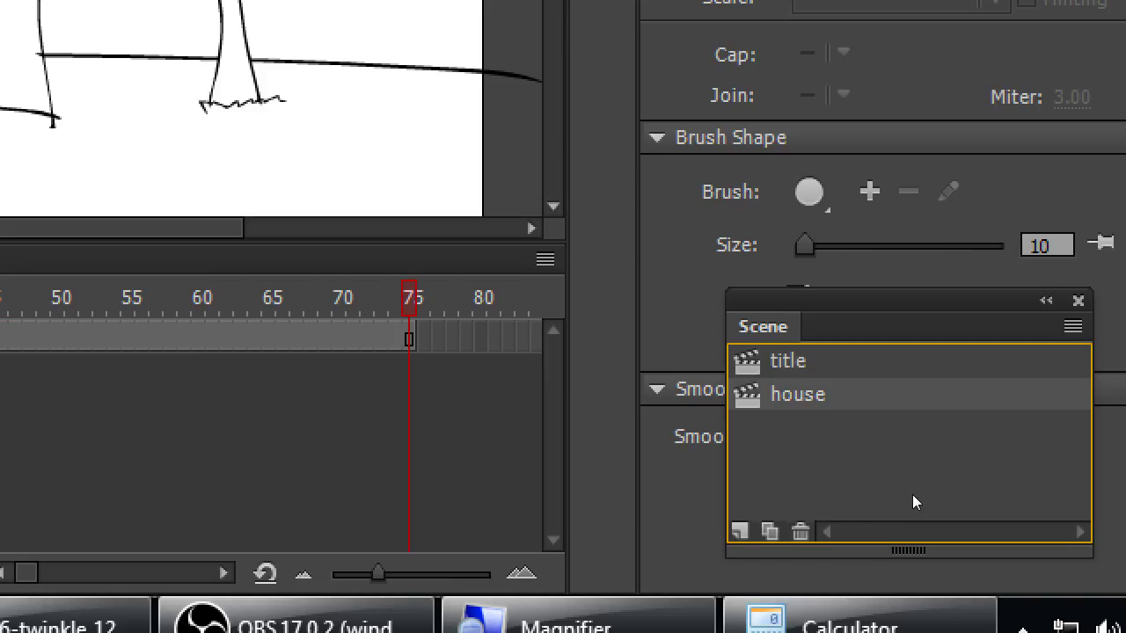
{"action": "left_click", "coordinate": [739, 531]}
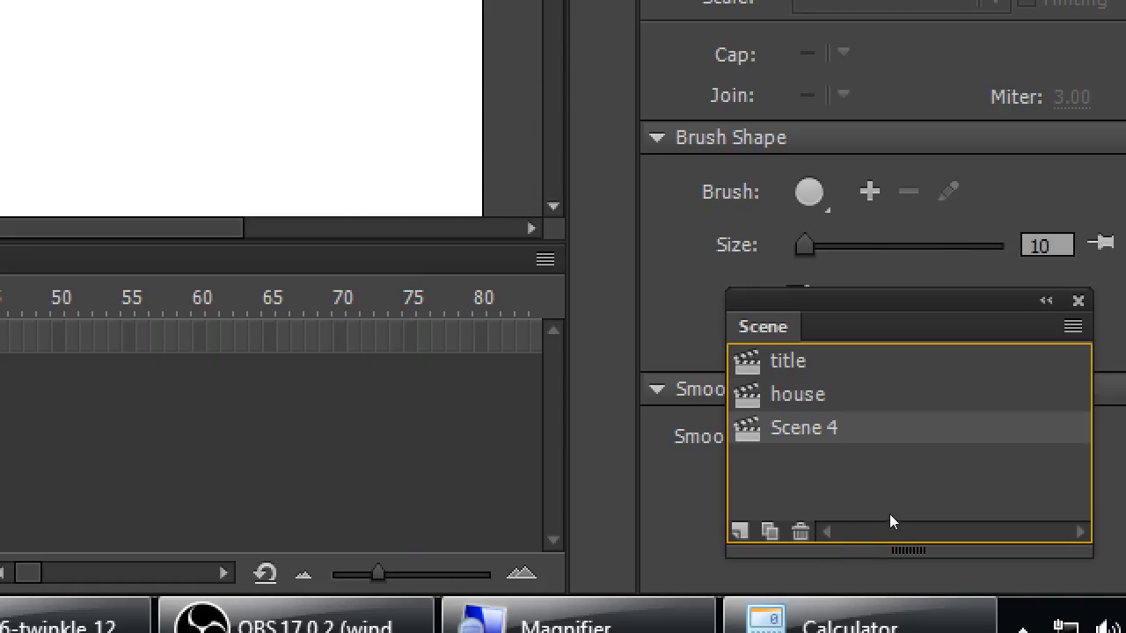
{"action": "left_click_drag", "start_coordinate": [804, 427], "coordinate": [847, 393]}
{"action": "left_click_drag", "start_coordinate": [893, 501], "coordinate": [894, 526]}
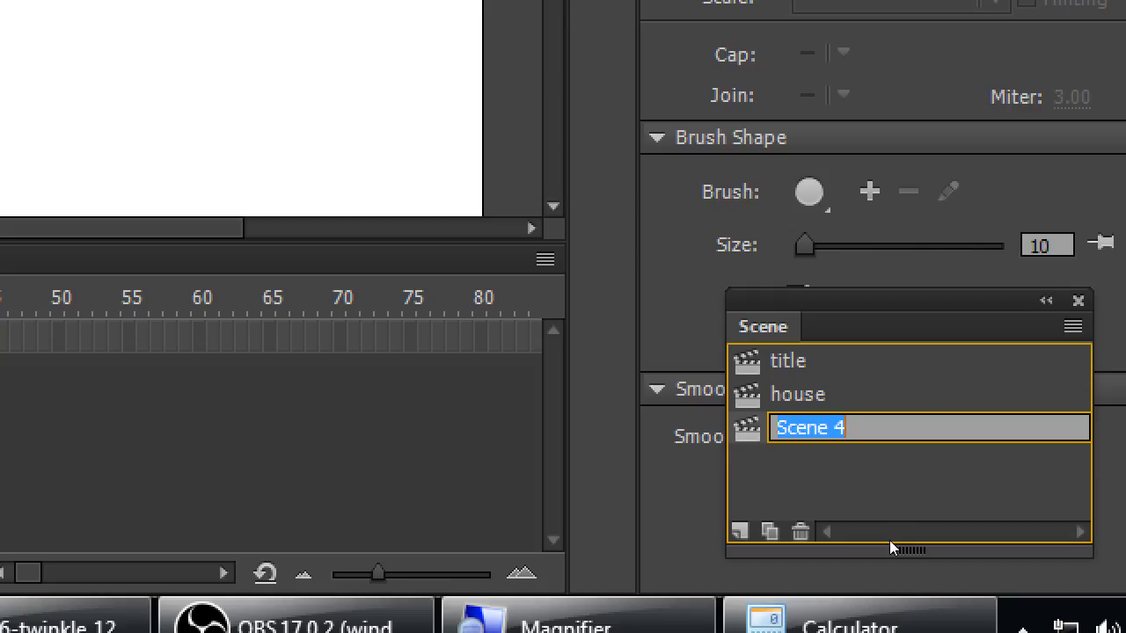
{"action": "type", "text": "action"}
{"action": "key", "text": "Return"}
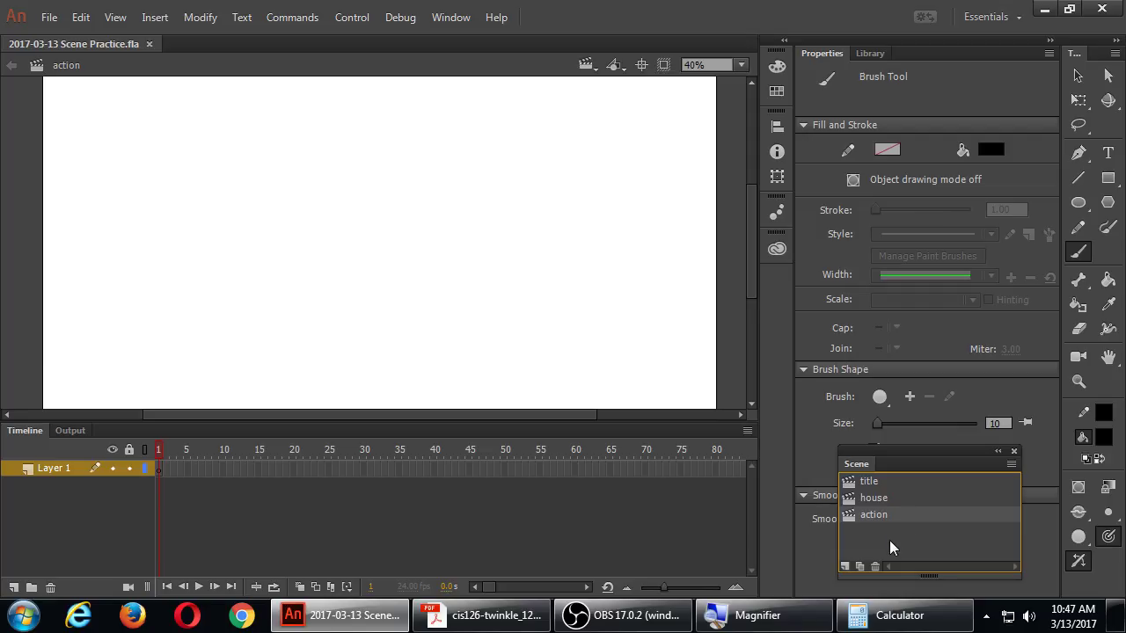
Rename Layer 1 of the action scene as background and widen the layer name column to fit it
{"action": "left_click", "coordinate": [741, 64]}
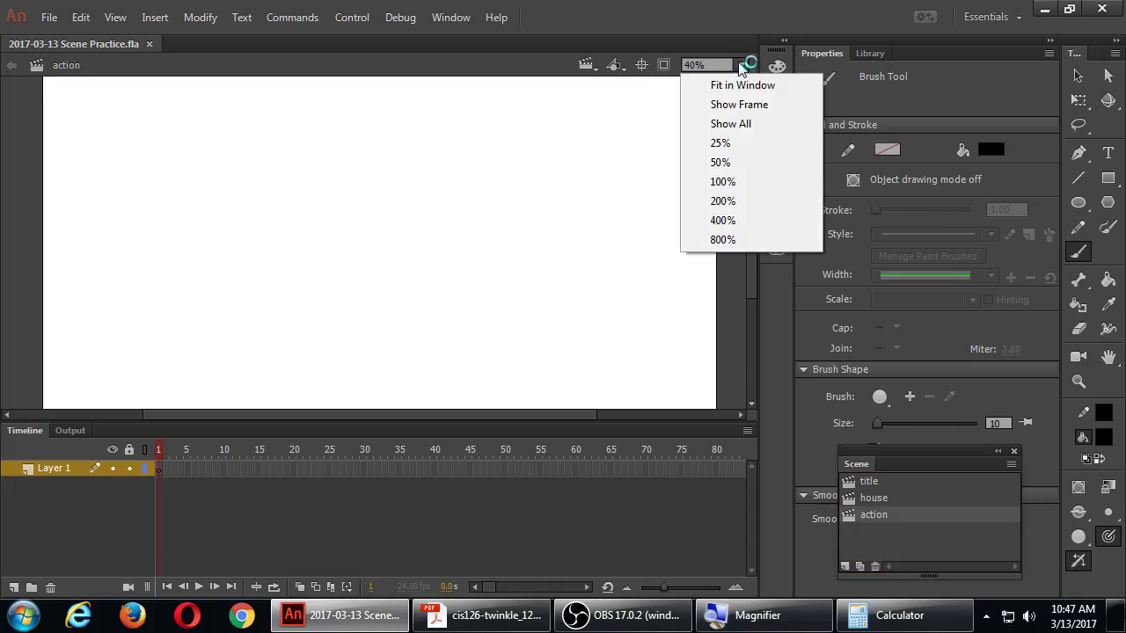
{"action": "left_click", "coordinate": [723, 162]}
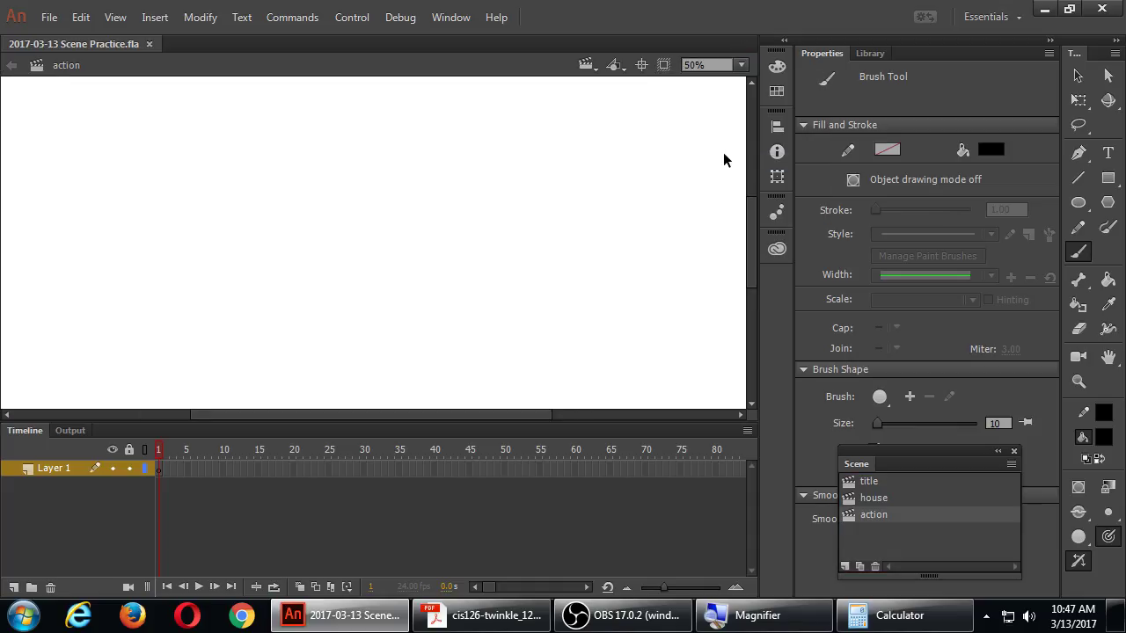
{"action": "key", "text": "ctrl+minus"}
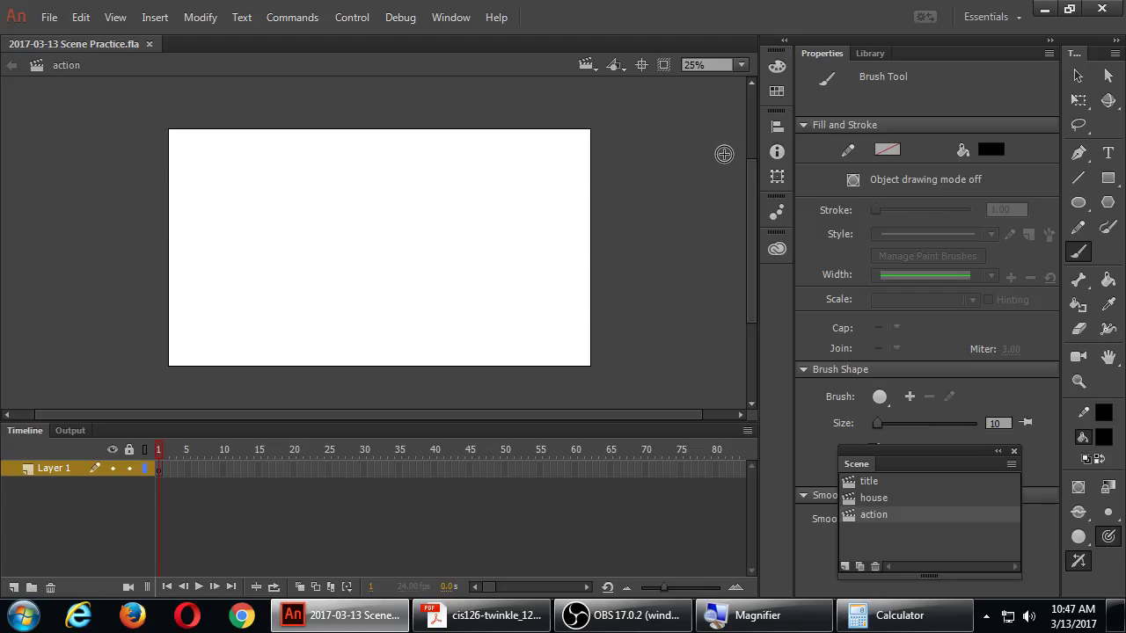
{"action": "double_click", "coordinate": [58, 471]}
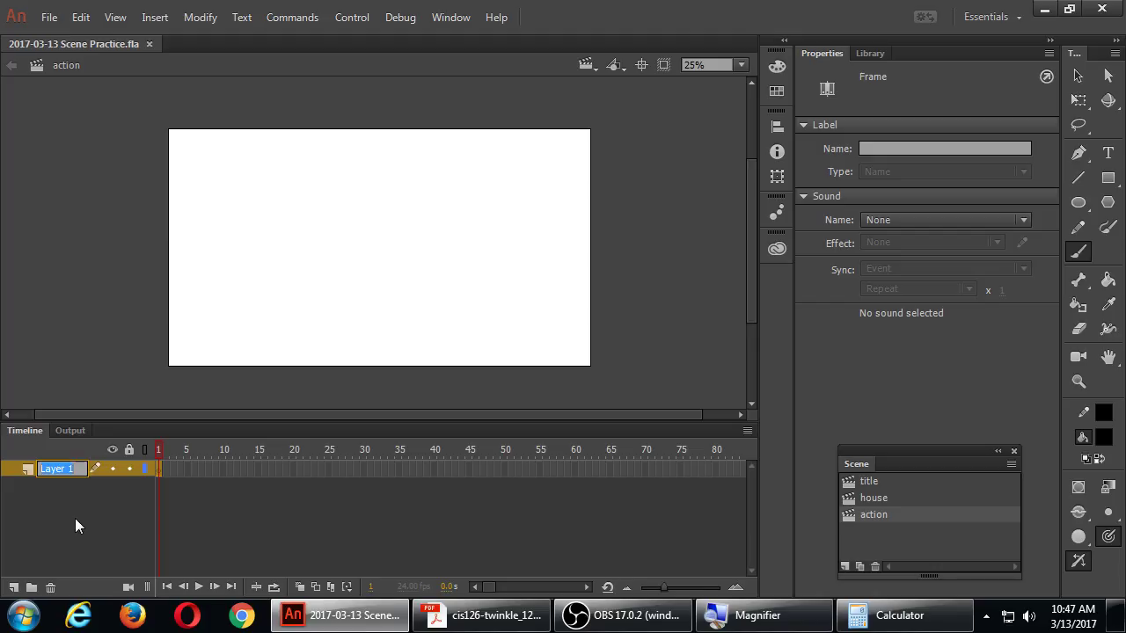
{"action": "type", "text": "background"}
{"action": "key", "text": "Return"}
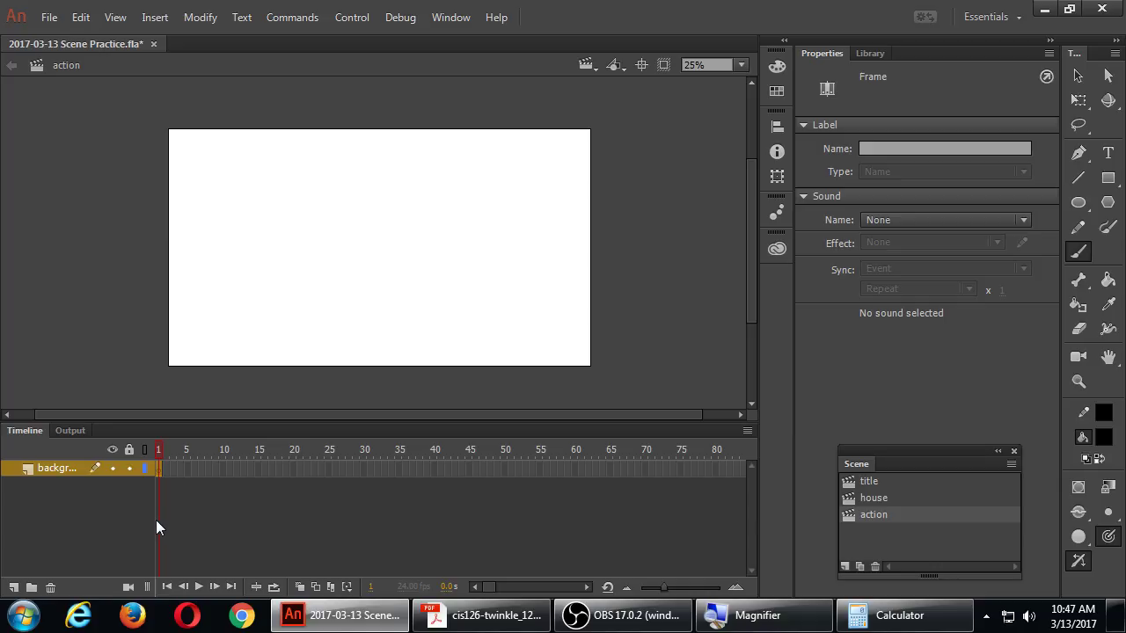
{"action": "left_click_drag", "start_coordinate": [156, 520], "coordinate": [186, 522]}
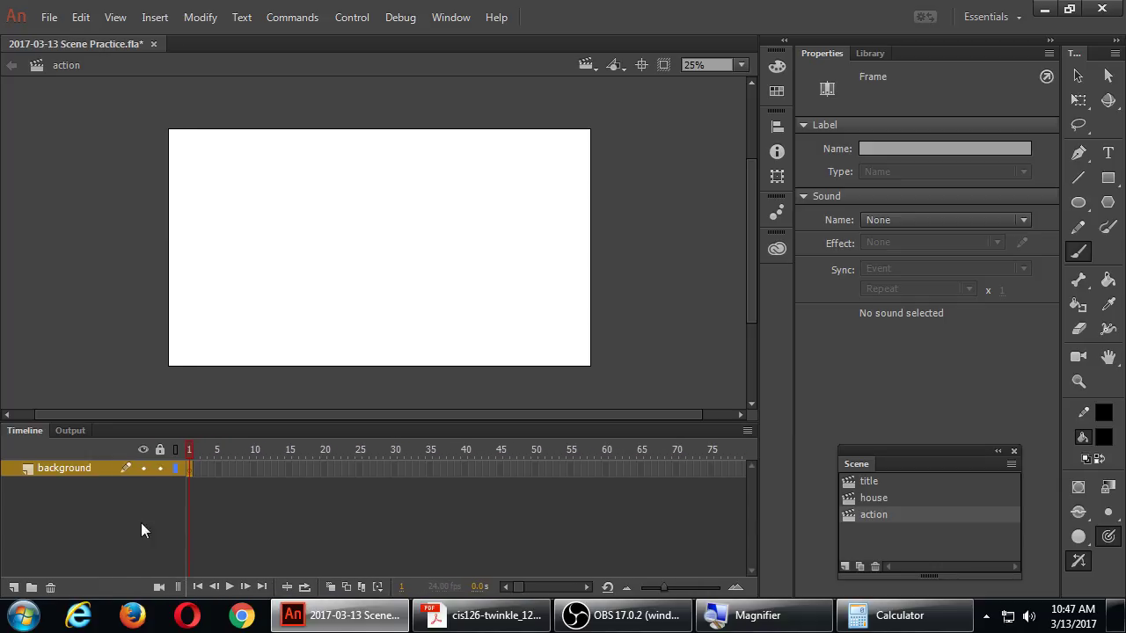
Add two layers above background, naming the first mouse and the top one cat
{"action": "left_click", "coordinate": [13, 586]}
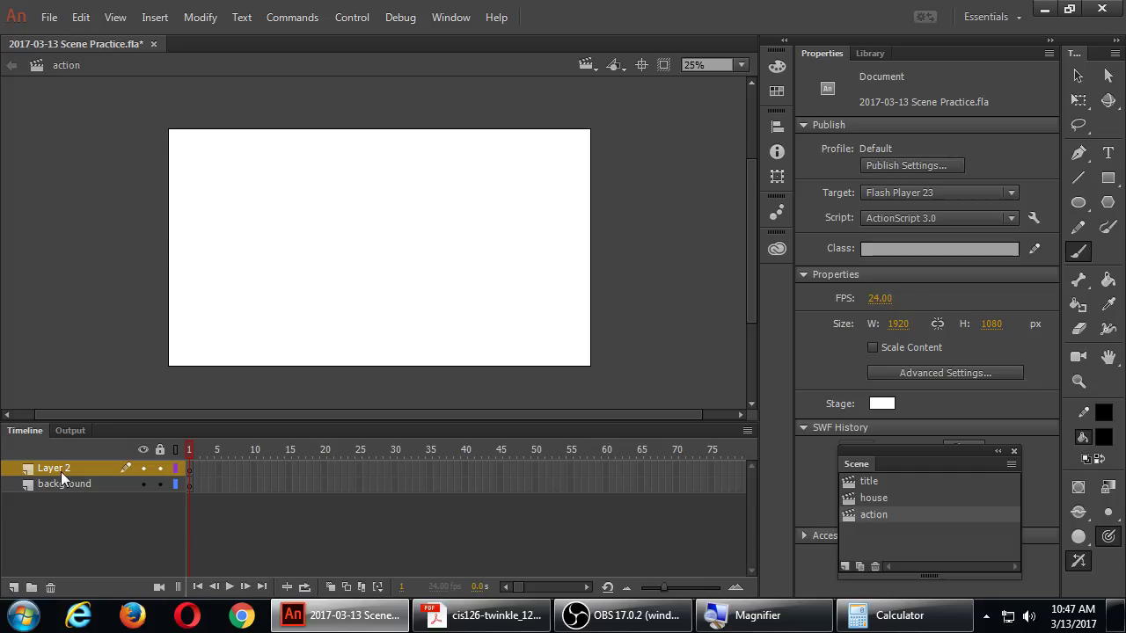
{"action": "double_click", "coordinate": [61, 471]}
{"action": "type", "text": "mouse"}
{"action": "key", "text": "Return"}
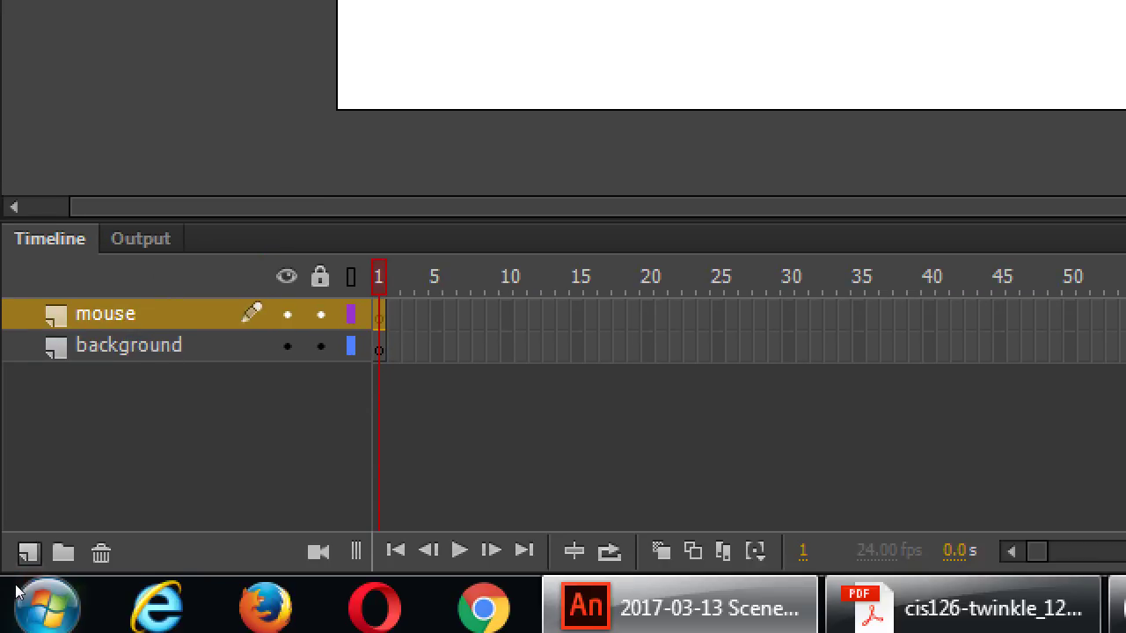
{"action": "left_click", "coordinate": [28, 551]}
{"action": "double_click", "coordinate": [107, 314]}
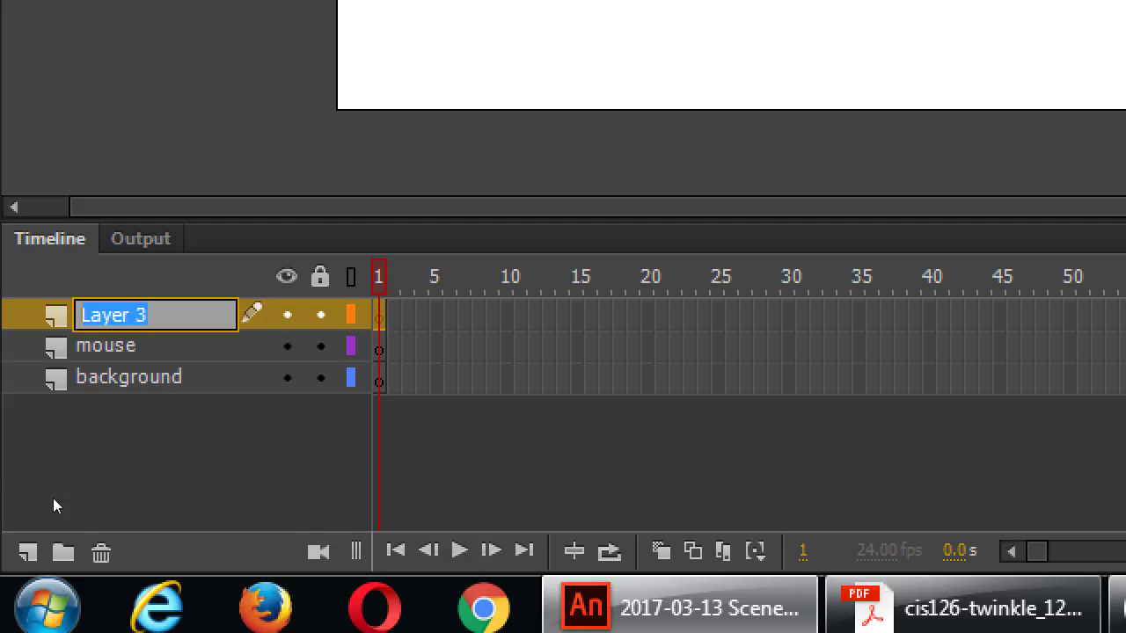
{"action": "type", "text": "cat"}
{"action": "key", "text": "Return"}
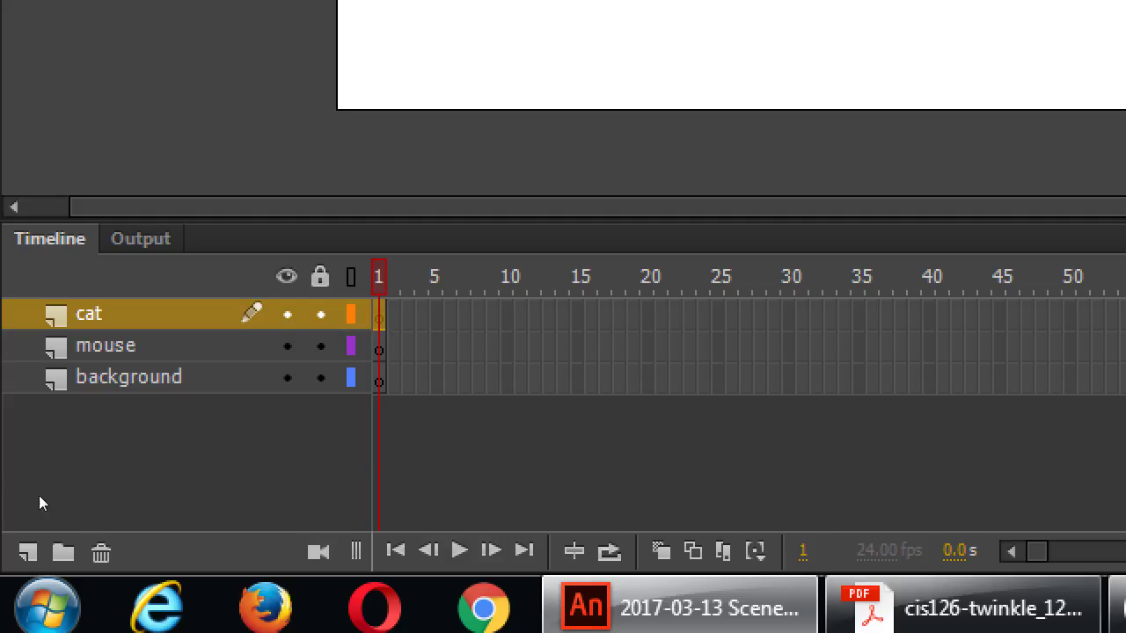
Lock the cat and mouse layers and make the background layer active
{"action": "key", "text": "ctrl+alt+l"}
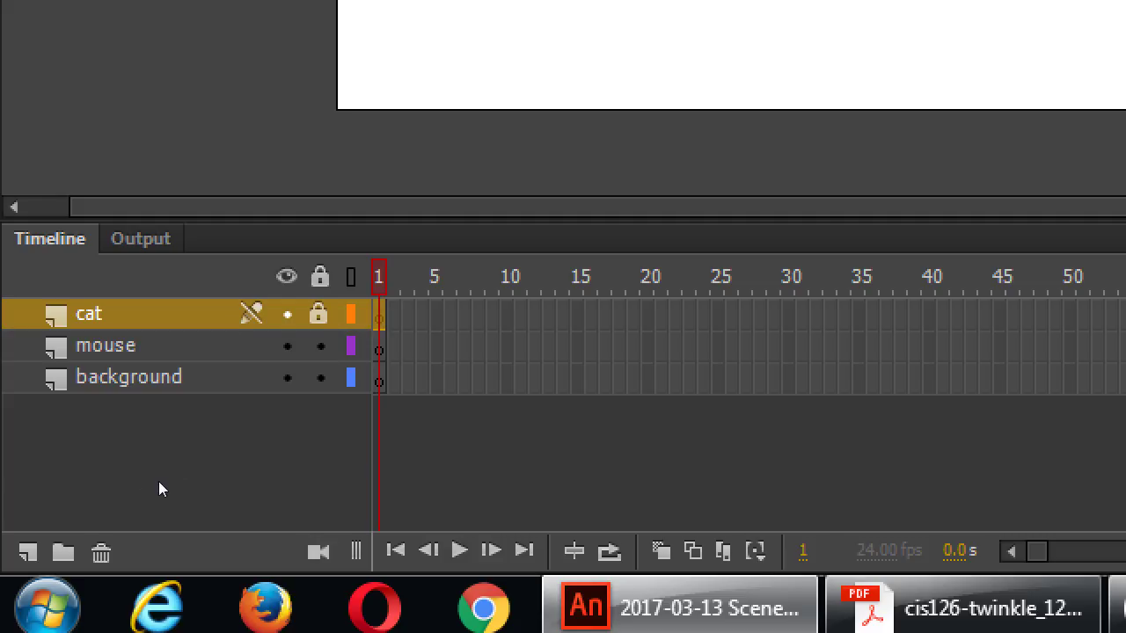
{"action": "key", "text": "ctrl+alt+l"}
{"action": "key", "text": "Down"}
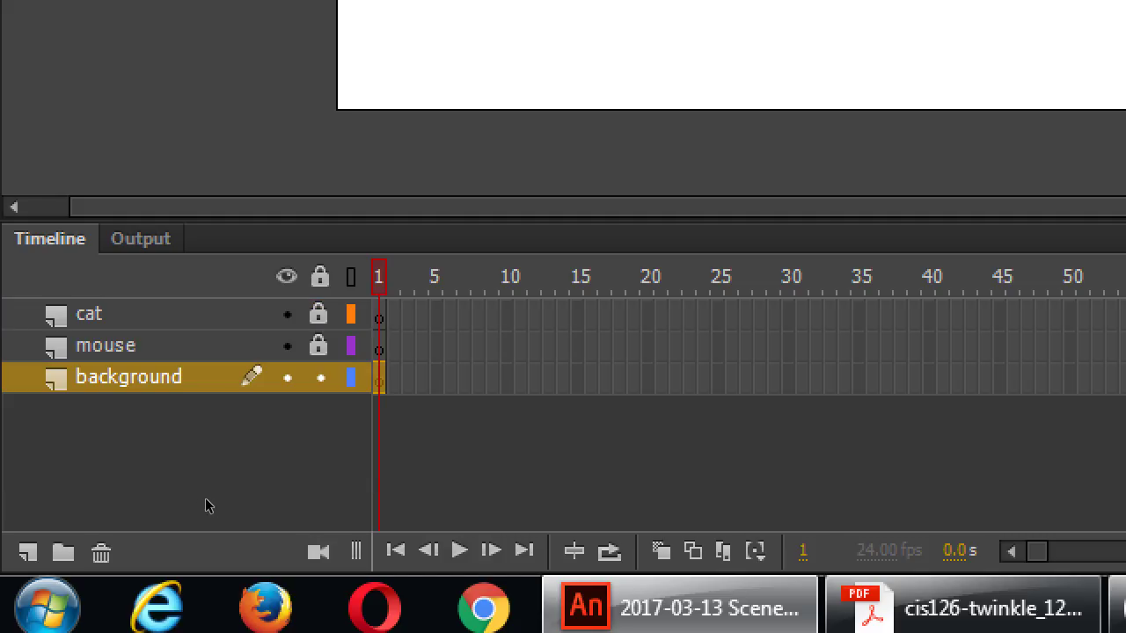
{"action": "left_click_drag", "start_coordinate": [206, 505], "coordinate": [207, 506]}
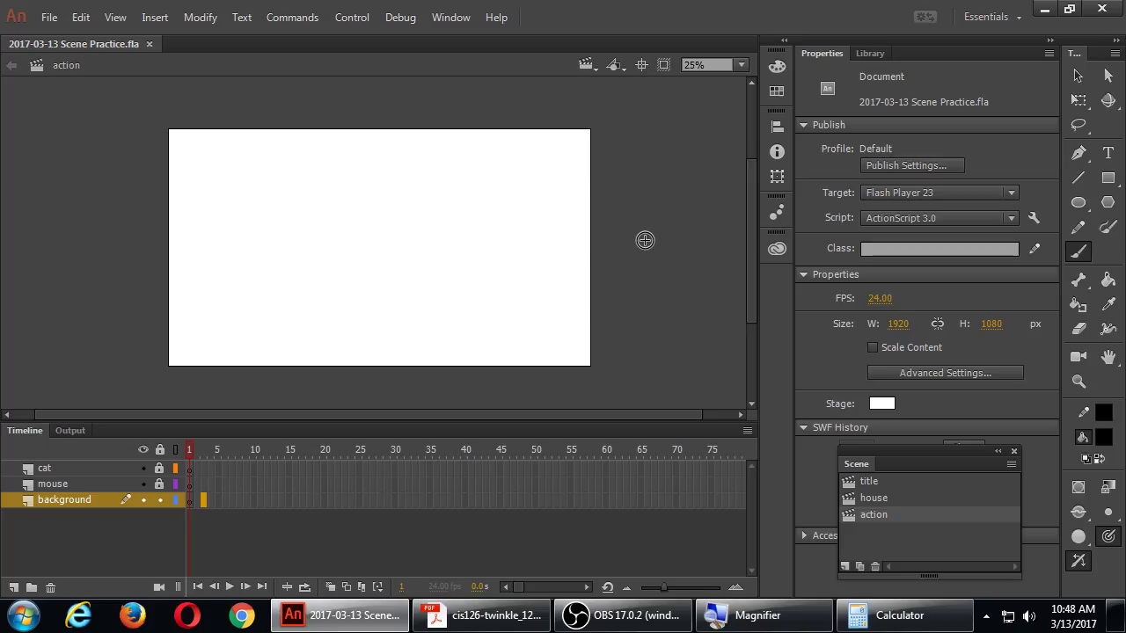
Brush a ground line across the whole stage on the background layer, with a box under an overhanging slab top on its right half
{"action": "left_click_drag", "start_coordinate": [145, 318], "coordinate": [649, 303]}
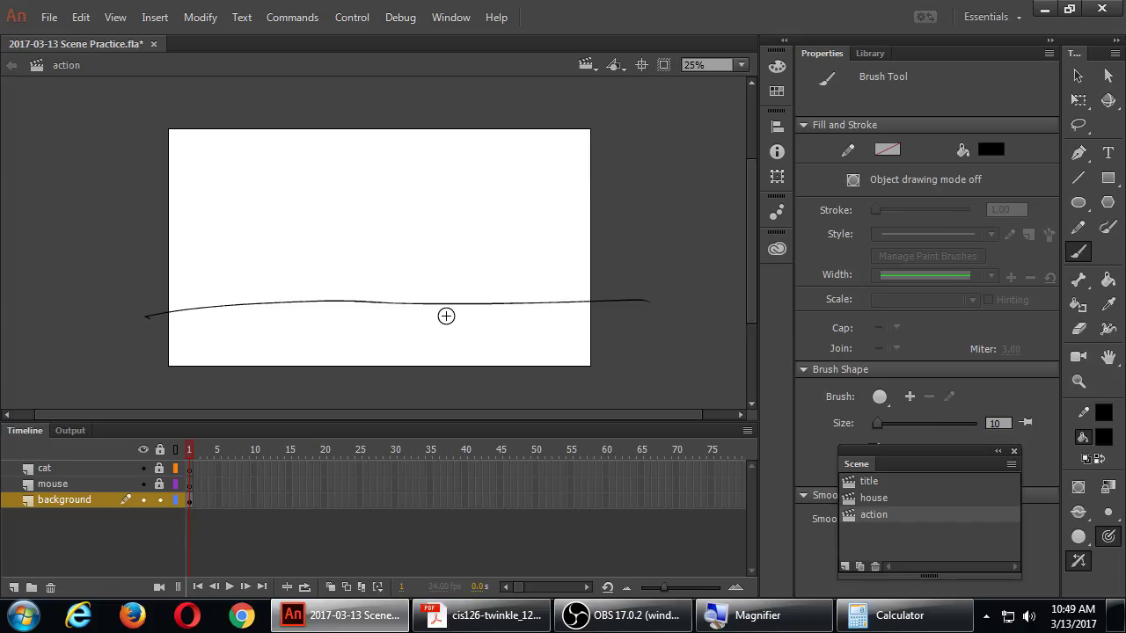
{"action": "mouse_move", "coordinate": [442, 312]}
{"action": "left_mouse_down"}
{"action": "mouse_move", "coordinate": [442, 261]}
{"action": "mouse_move", "coordinate": [554, 259]}
{"action": "left_mouse_up"}
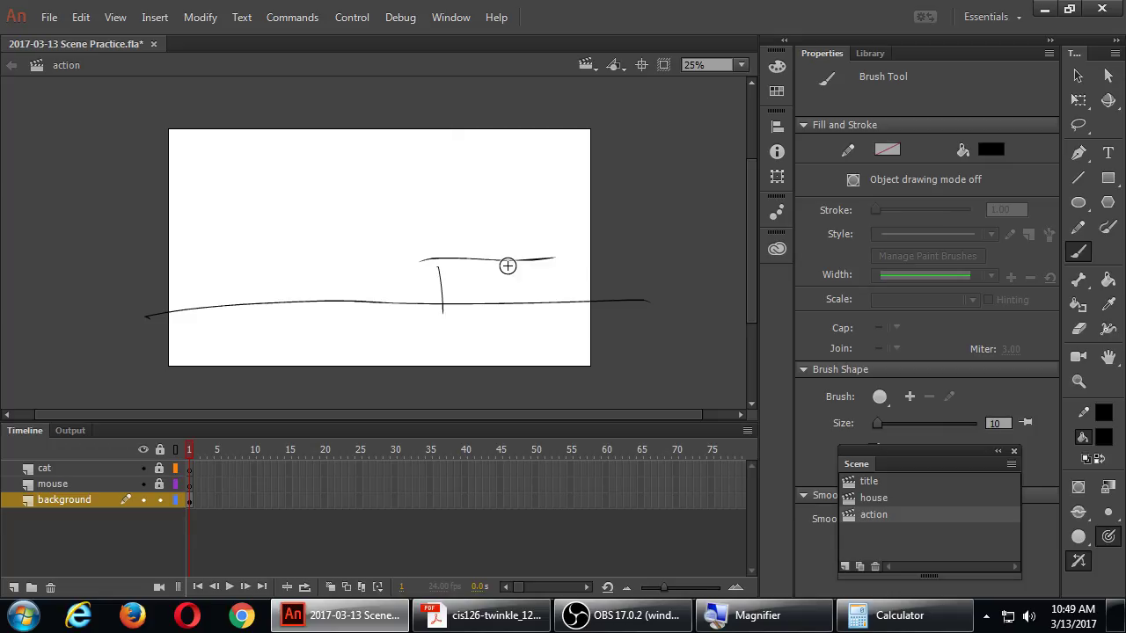
{"action": "mouse_move", "coordinate": [425, 258]}
{"action": "left_mouse_down"}
{"action": "mouse_move", "coordinate": [436, 286]}
{"action": "mouse_move", "coordinate": [557, 280]}
{"action": "mouse_move", "coordinate": [550, 267]}
{"action": "mouse_move", "coordinate": [532, 321]}
{"action": "left_mouse_up"}
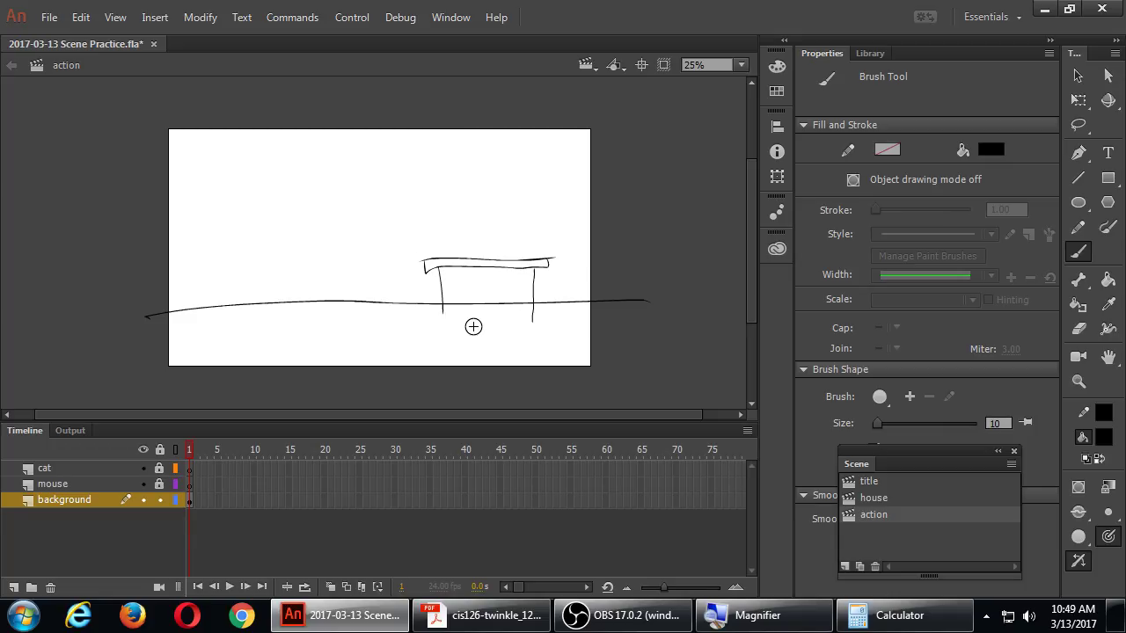
{"action": "left_click_drag", "start_coordinate": [442, 314], "coordinate": [535, 308]}
{"action": "key", "text": "ctrl+z"}
{"action": "left_click_drag", "start_coordinate": [445, 314], "coordinate": [528, 321]}
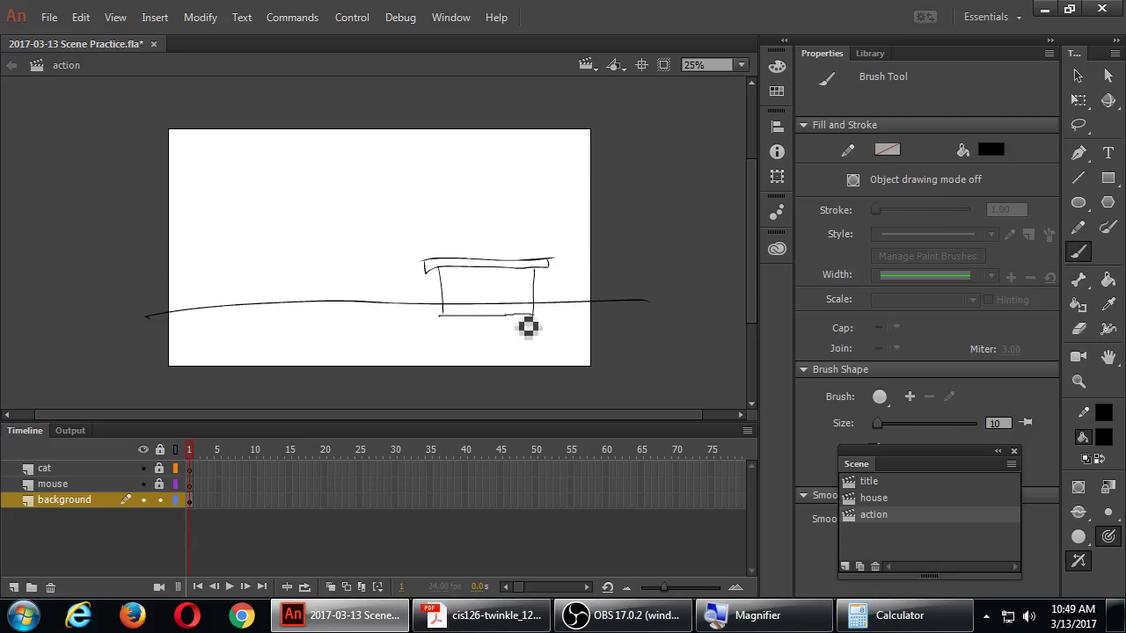
Delete the segment of the ground line that crosses the inside of the slab-topped box
{"action": "key", "text": "z"}
{"action": "left_click", "coordinate": [463, 306]}
{"action": "key", "text": "v"}
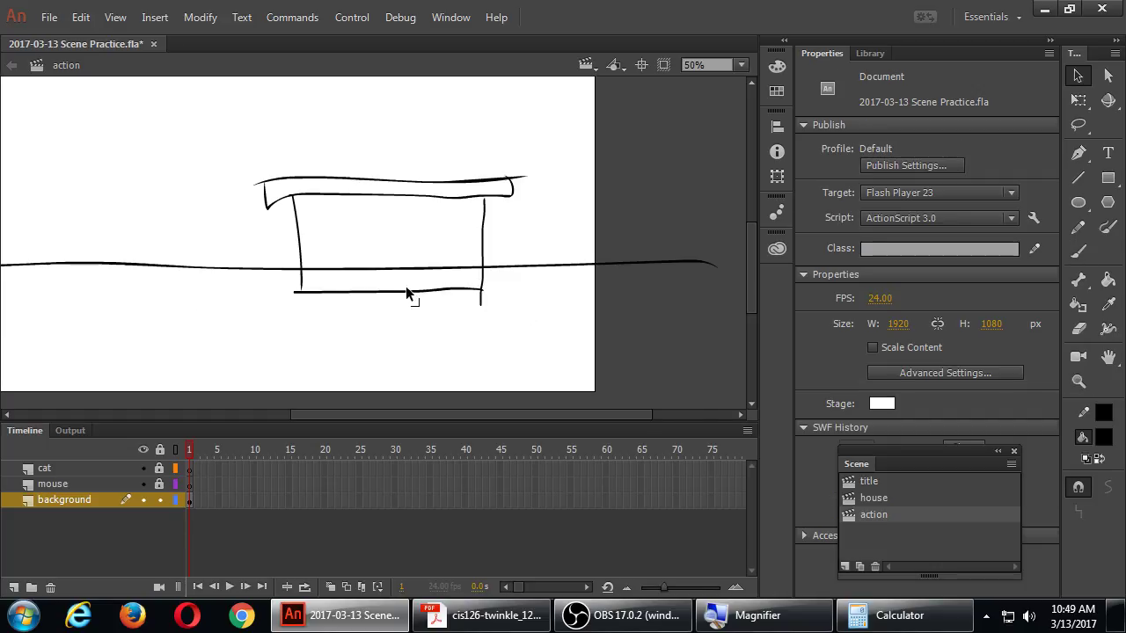
{"action": "left_click", "coordinate": [402, 269]}
{"action": "key", "text": "Delete"}
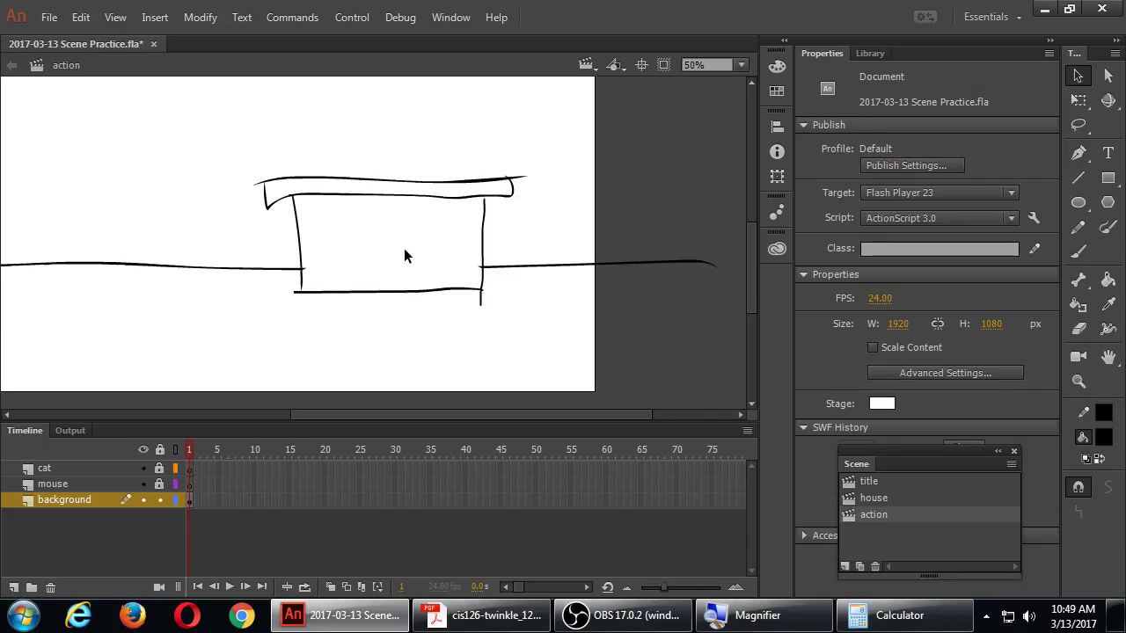
{"action": "key", "text": "ctrl+equal"}
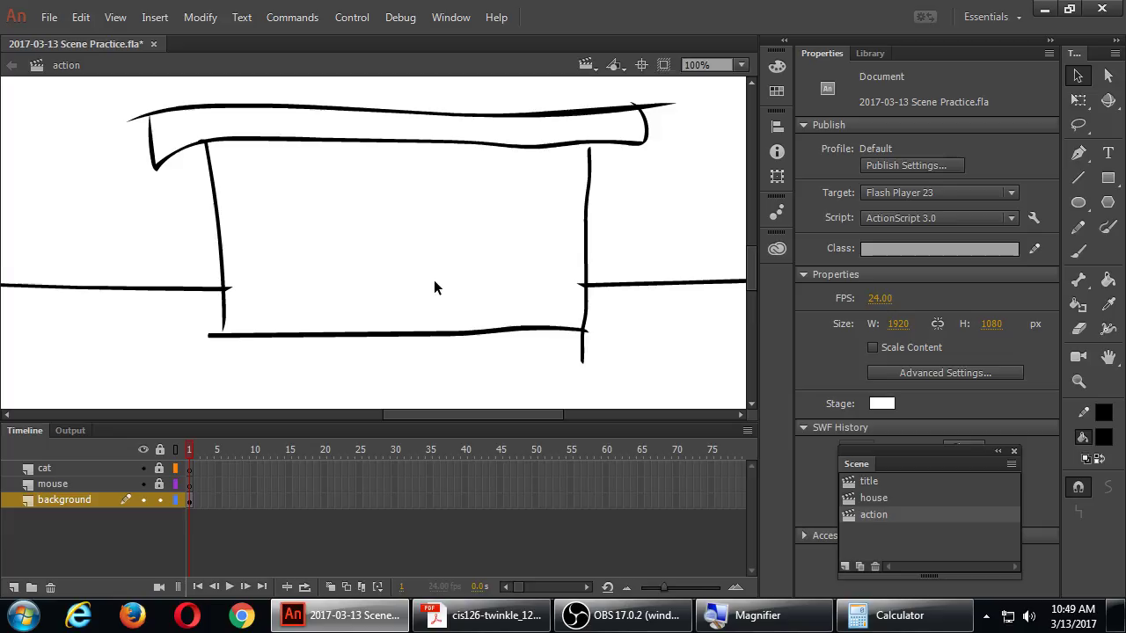
Remove the brush stroke end that overshoots the right end of the slab top on the background layer
{"action": "key", "text": "ctrl+minus"}
{"action": "key", "text": "ctrl+minus"}
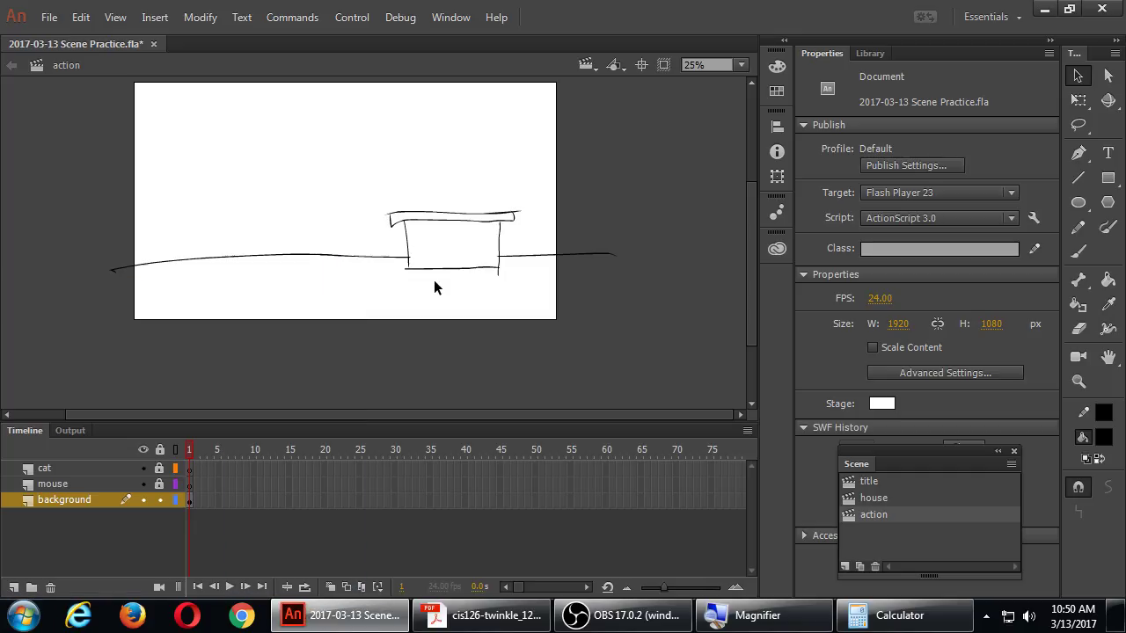
{"action": "key", "text": "ctrl+="}
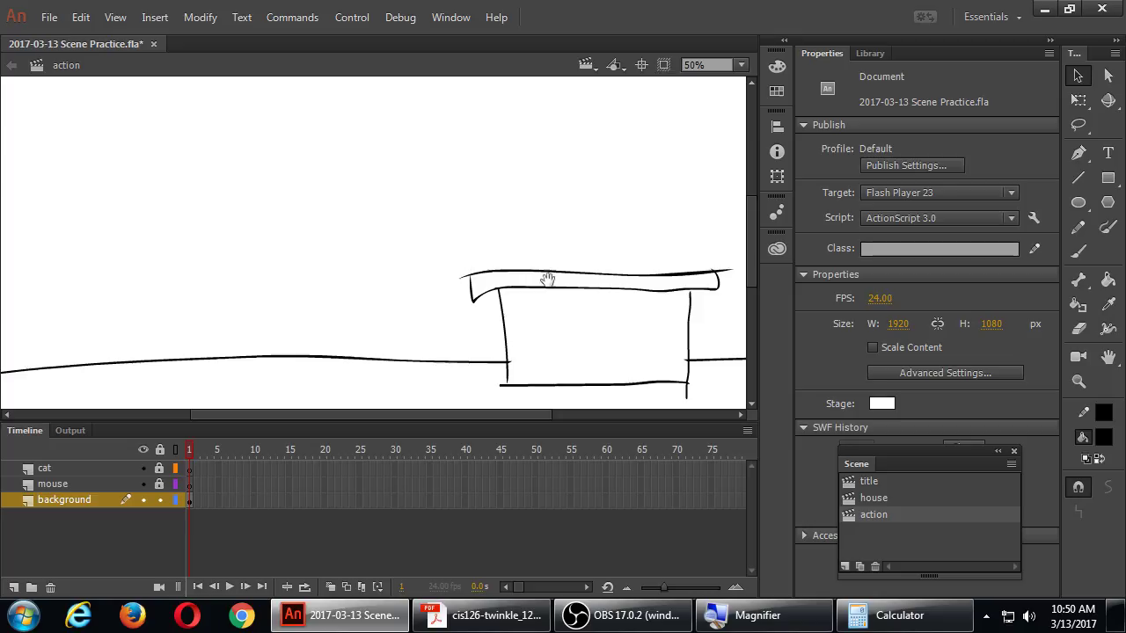
{"action": "left_click_drag", "start_coordinate": [546, 278], "coordinate": [445, 200]}
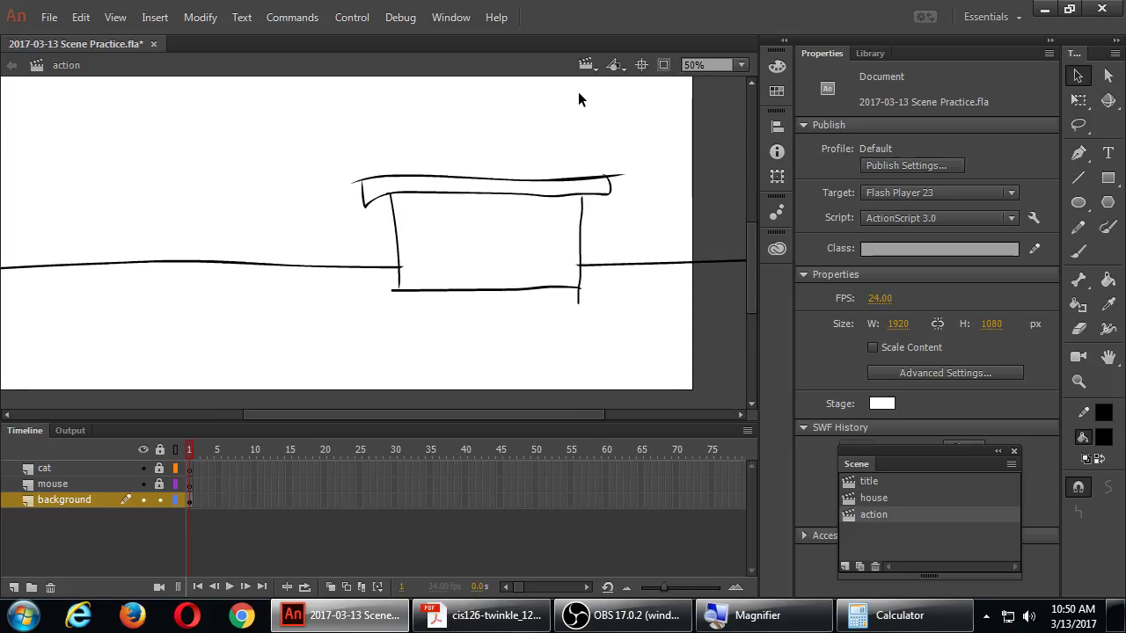
{"action": "left_click_drag", "start_coordinate": [613, 182], "coordinate": [609, 176]}
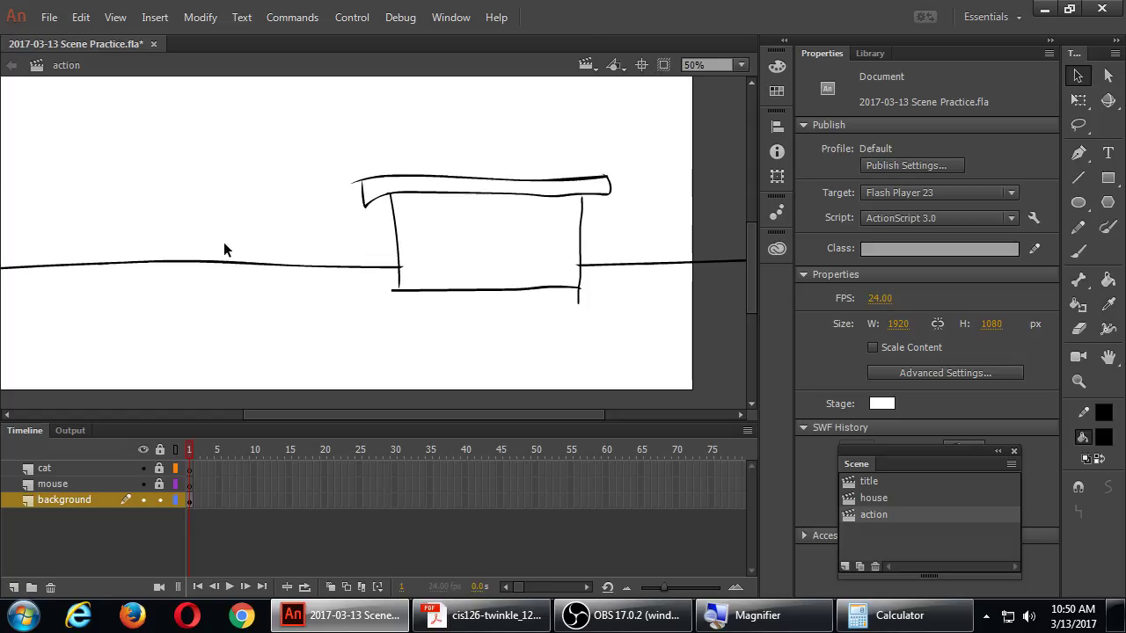
Brush four drawers with small knobs in two rows inside the slab-topped box, and save the movie
{"action": "key", "text": "b"}
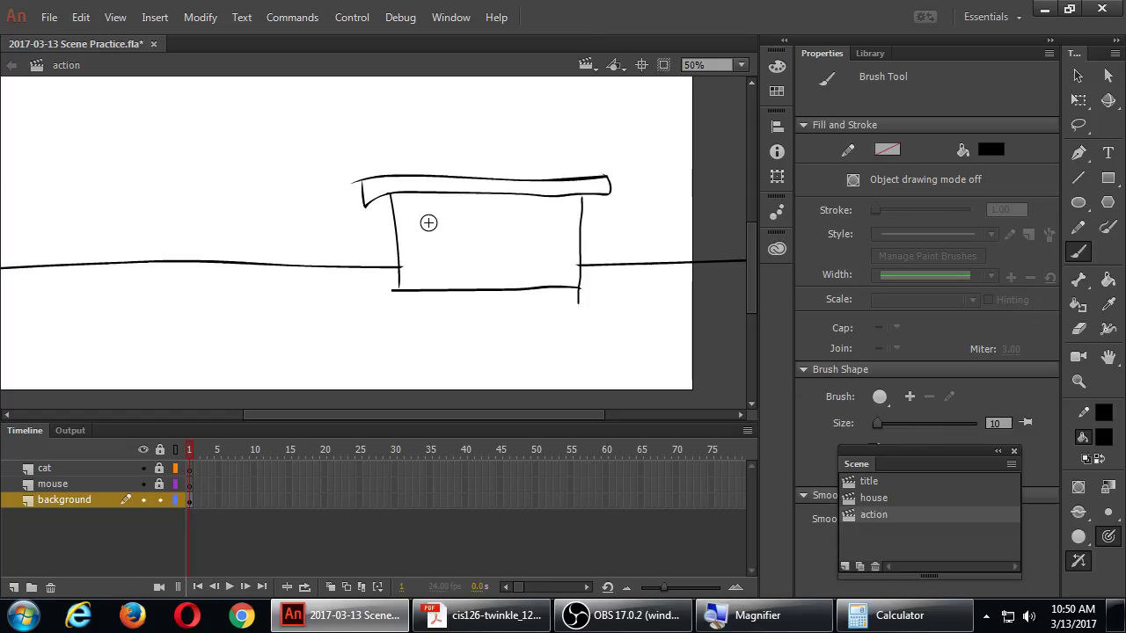
{"action": "mouse_move", "coordinate": [414, 212]}
{"action": "left_mouse_down"}
{"action": "mouse_move", "coordinate": [479, 223]}
{"action": "mouse_move", "coordinate": [424, 223]}
{"action": "mouse_move", "coordinate": [476, 240]}
{"action": "mouse_move", "coordinate": [484, 217]}
{"action": "mouse_move", "coordinate": [436, 227]}
{"action": "mouse_move", "coordinate": [562, 225]}
{"action": "mouse_move", "coordinate": [506, 240]}
{"action": "mouse_move", "coordinate": [552, 244]}
{"action": "mouse_move", "coordinate": [567, 224]}
{"action": "mouse_move", "coordinate": [529, 226]}
{"action": "left_mouse_up"}
{"action": "mouse_move", "coordinate": [413, 261]}
{"action": "left_mouse_down"}
{"action": "mouse_move", "coordinate": [467, 265]}
{"action": "mouse_move", "coordinate": [424, 275]}
{"action": "mouse_move", "coordinate": [465, 282]}
{"action": "mouse_move", "coordinate": [485, 281]}
{"action": "mouse_move", "coordinate": [484, 266]}
{"action": "mouse_move", "coordinate": [454, 275]}
{"action": "mouse_move", "coordinate": [506, 262]}
{"action": "mouse_move", "coordinate": [559, 262]}
{"action": "mouse_move", "coordinate": [559, 280]}
{"action": "mouse_move", "coordinate": [500, 273]}
{"action": "mouse_move", "coordinate": [537, 265]}
{"action": "left_mouse_up"}
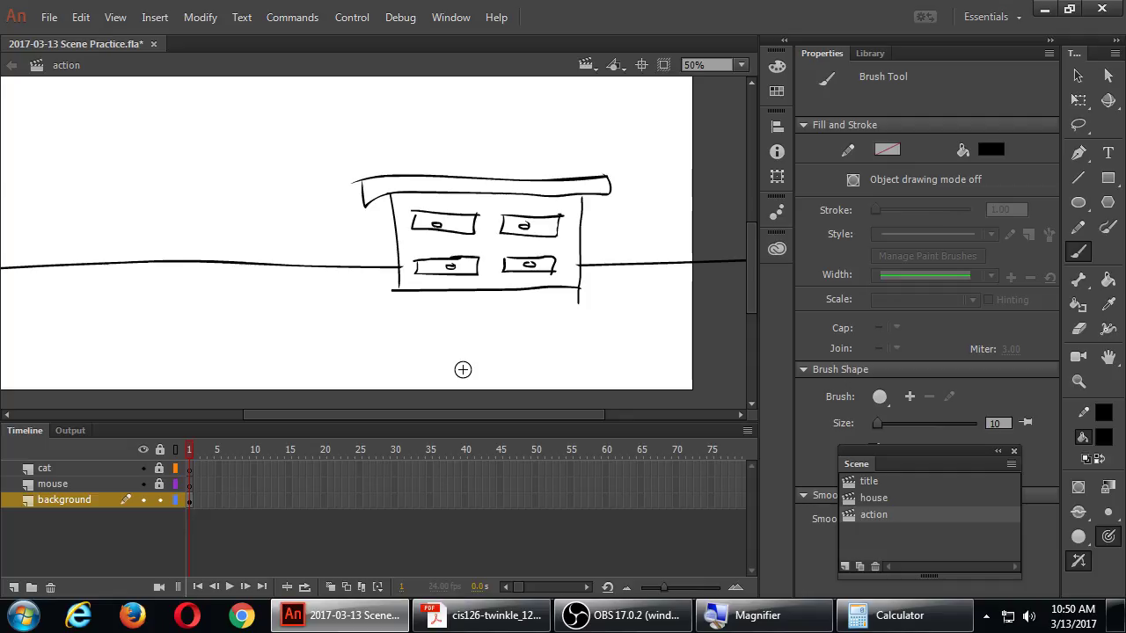
{"action": "key", "text": "ctrl+minus"}
{"action": "key", "text": "ctrl+s"}
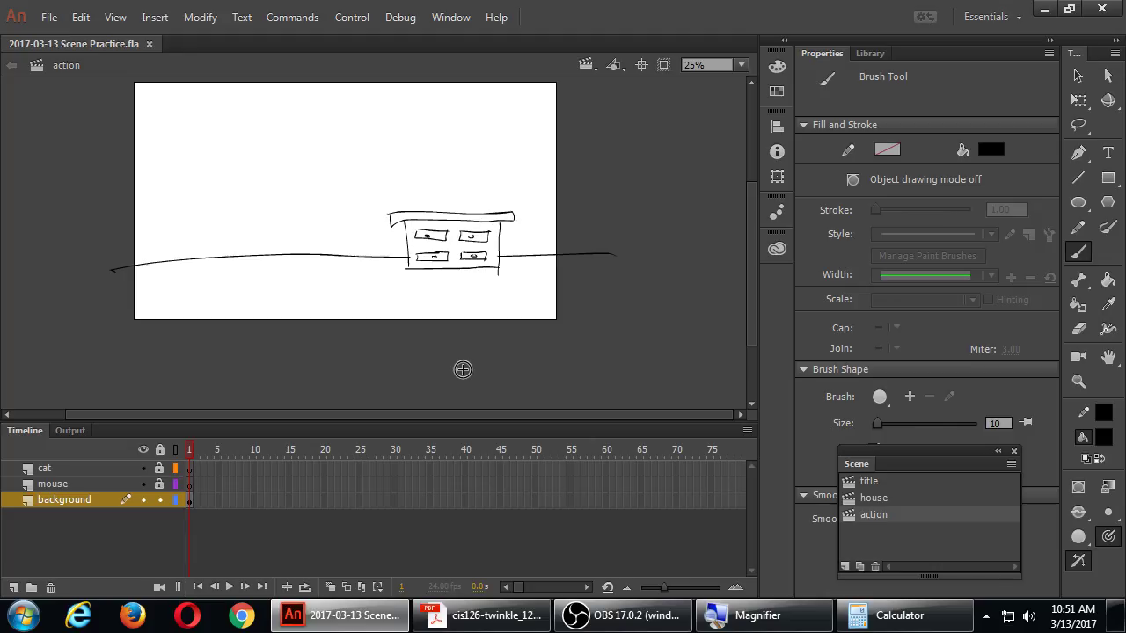
Check the house scene, return to the action scene and brush a rectangular picture frame with an angled hanging cord near the stage's upper left corner
{"action": "left_click", "coordinate": [906, 503]}
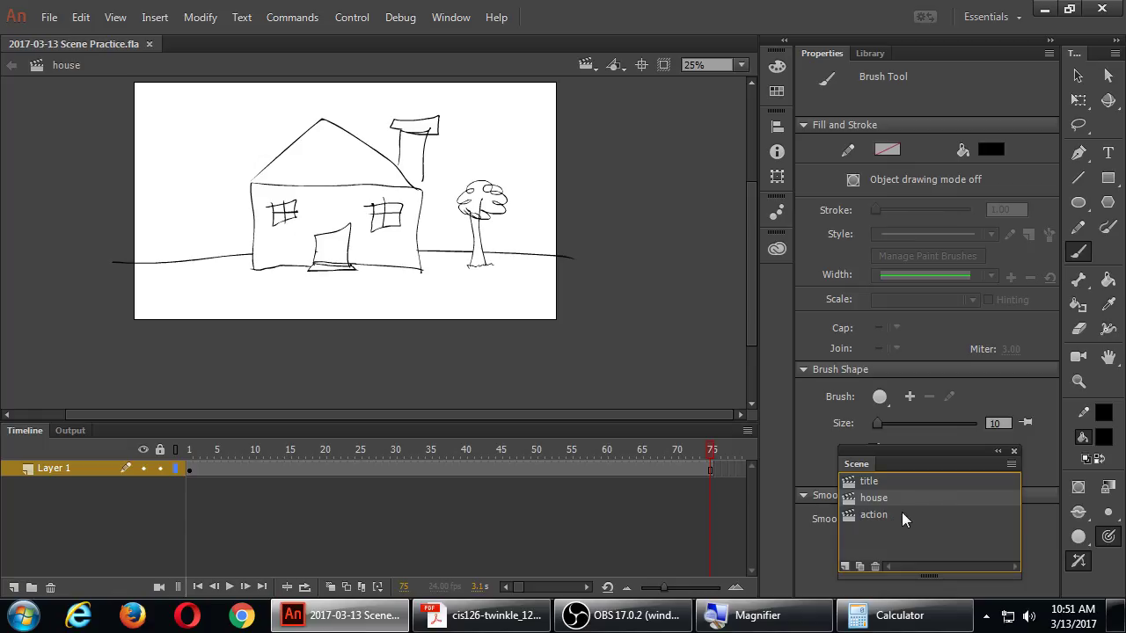
{"action": "left_click", "coordinate": [901, 514]}
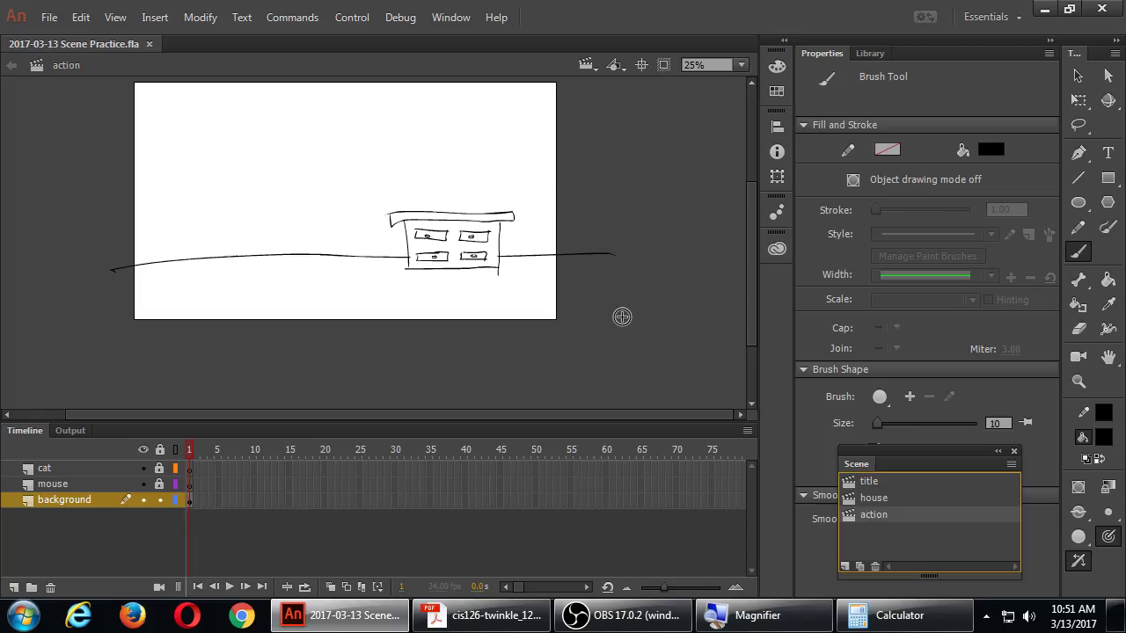
{"action": "key", "text": "ctrl+equal"}
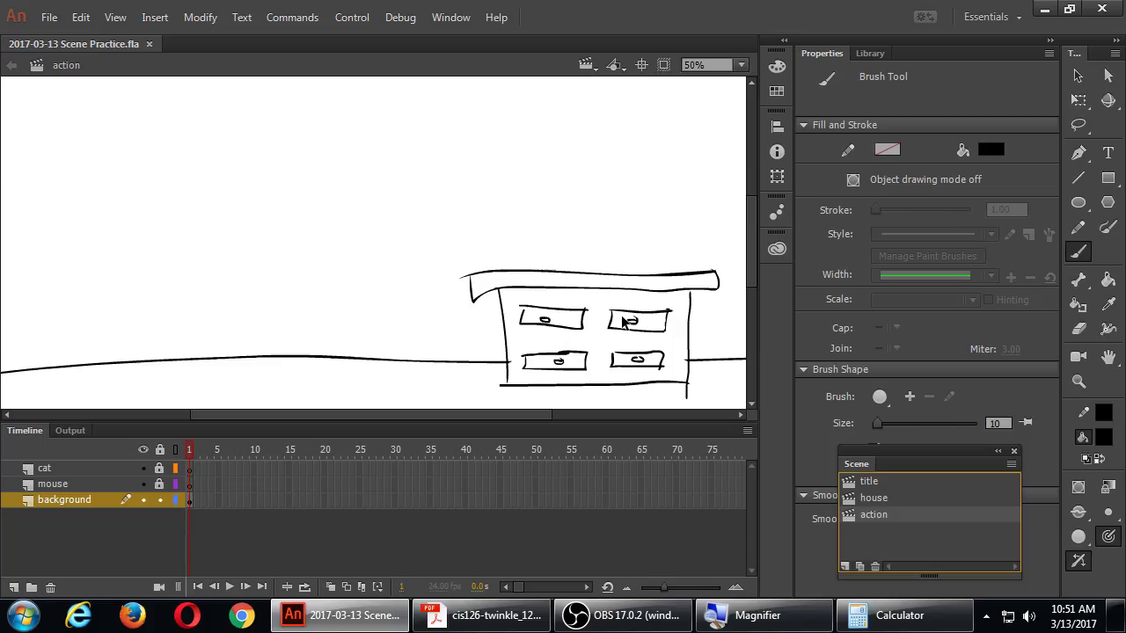
{"action": "mouse_move", "coordinate": [226, 197]}
{"action": "left_mouse_down"}
{"action": "mouse_move", "coordinate": [390, 211]}
{"action": "mouse_move", "coordinate": [377, 244]}
{"action": "mouse_move", "coordinate": [330, 260]}
{"action": "left_mouse_up"}
{"action": "mouse_move", "coordinate": [193, 148]}
{"action": "left_mouse_down"}
{"action": "mouse_move", "coordinate": [286, 267]}
{"action": "mouse_move", "coordinate": [312, 144]}
{"action": "mouse_move", "coordinate": [301, 274]}
{"action": "left_mouse_up"}
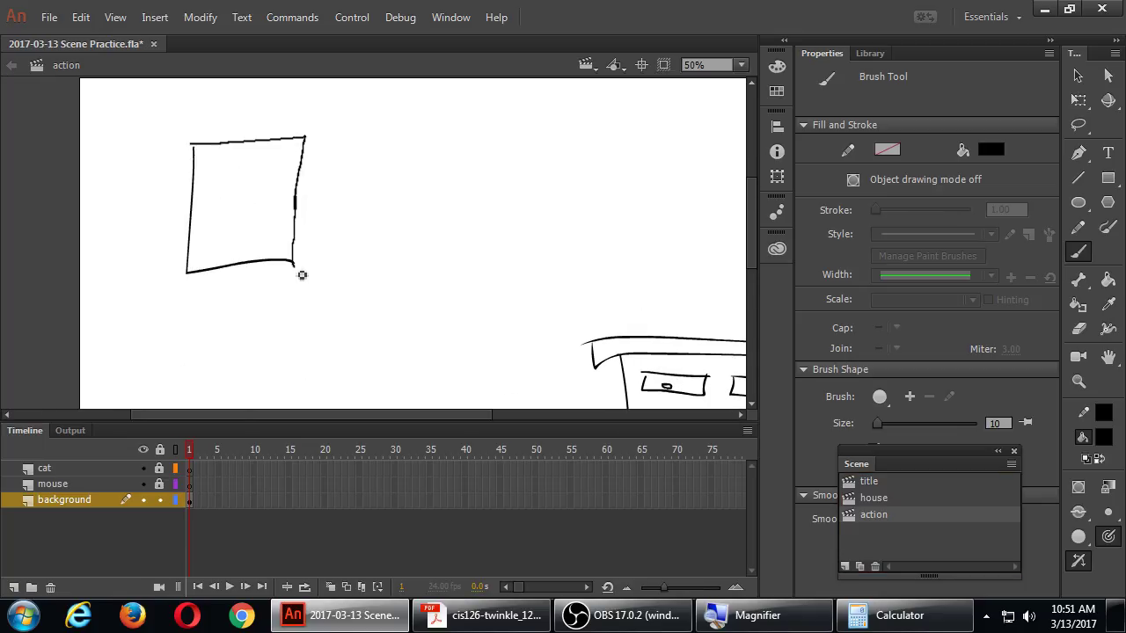
{"action": "mouse_move", "coordinate": [201, 148]}
{"action": "left_mouse_down"}
{"action": "mouse_move", "coordinate": [262, 110]}
{"action": "mouse_move", "coordinate": [254, 108]}
{"action": "left_mouse_up"}
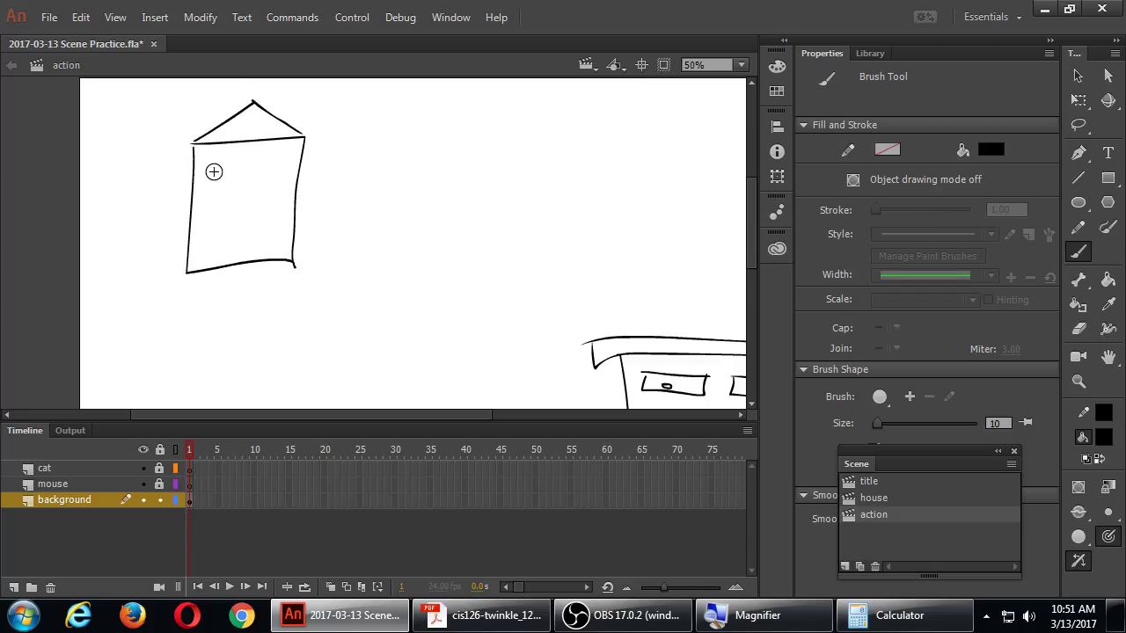
Brush an inner border inside the picture frame, undoing and redrawing its first stroke
{"action": "left_click_drag", "start_coordinate": [202, 156], "coordinate": [211, 253]}
{"action": "key", "text": "ctrl+z"}
{"action": "left_click_drag", "start_coordinate": [201, 149], "coordinate": [206, 269]}
{"action": "mouse_move", "coordinate": [201, 151]}
{"action": "left_mouse_down"}
{"action": "mouse_move", "coordinate": [307, 155]}
{"action": "mouse_move", "coordinate": [289, 262]}
{"action": "left_mouse_up"}
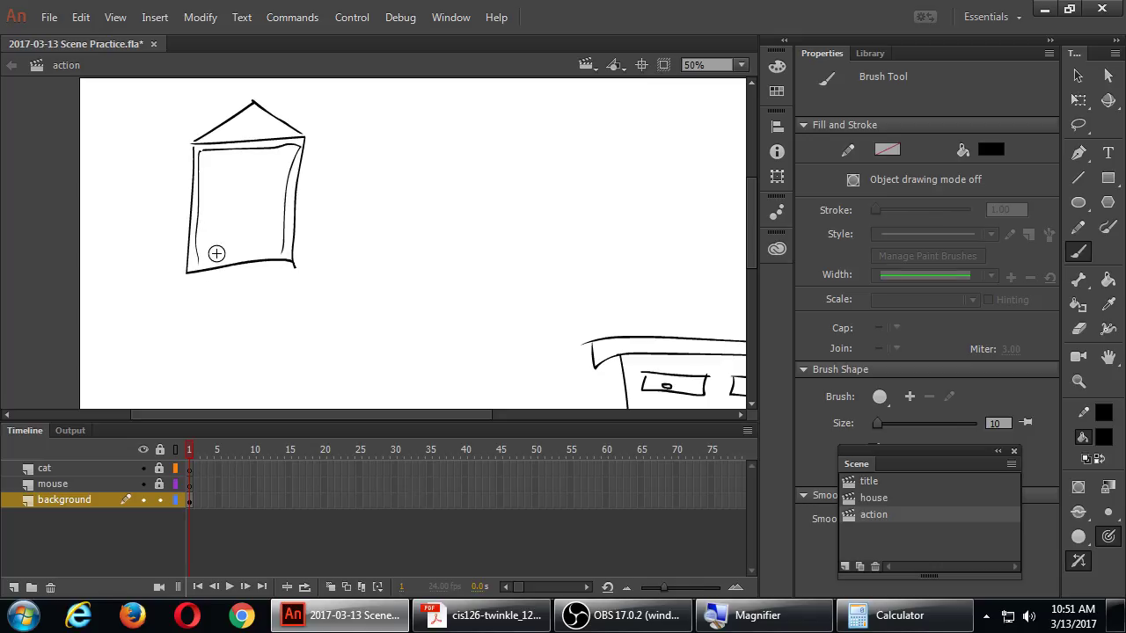
{"action": "left_click_drag", "start_coordinate": [196, 261], "coordinate": [283, 252]}
Brush a waving figure with a hat inside the picture frame, and save the movie
{"action": "mouse_move", "coordinate": [246, 174]}
{"action": "left_mouse_down"}
{"action": "mouse_move", "coordinate": [261, 236]}
{"action": "mouse_move", "coordinate": [223, 241]}
{"action": "mouse_move", "coordinate": [209, 175]}
{"action": "mouse_move", "coordinate": [209, 206]}
{"action": "mouse_move", "coordinate": [220, 227]}
{"action": "mouse_move", "coordinate": [252, 212]}
{"action": "mouse_move", "coordinate": [267, 239]}
{"action": "mouse_move", "coordinate": [246, 232]}
{"action": "mouse_move", "coordinate": [227, 259]}
{"action": "mouse_move", "coordinate": [260, 243]}
{"action": "left_mouse_up"}
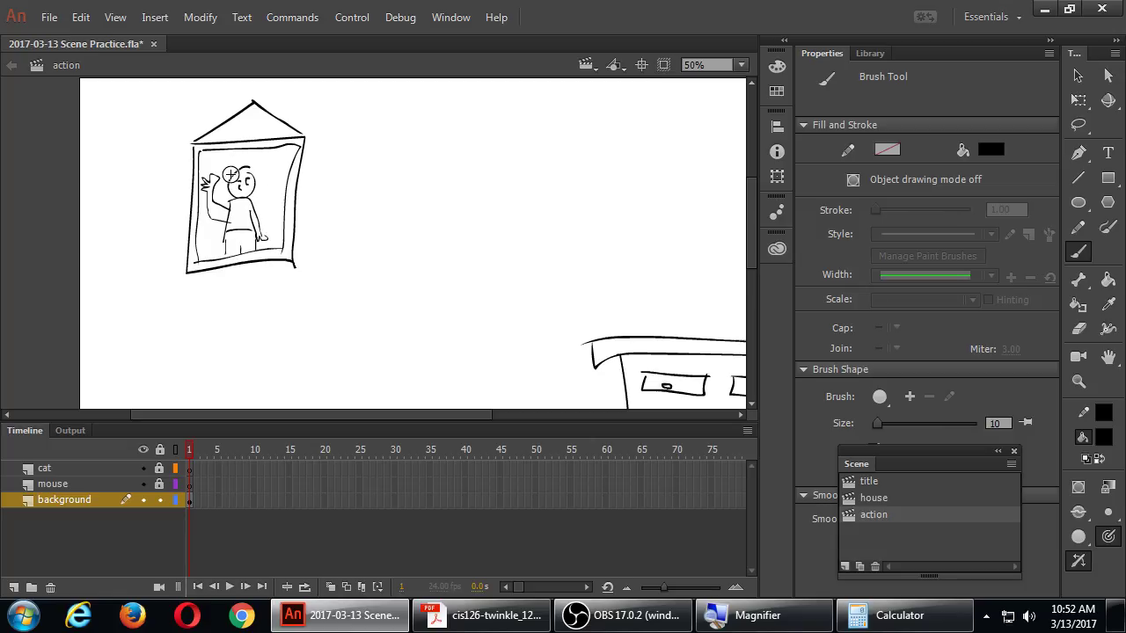
{"action": "mouse_move", "coordinate": [226, 173]}
{"action": "left_mouse_down"}
{"action": "mouse_move", "coordinate": [260, 171]}
{"action": "mouse_move", "coordinate": [233, 164]}
{"action": "mouse_move", "coordinate": [237, 150]}
{"action": "mouse_move", "coordinate": [259, 149]}
{"action": "mouse_move", "coordinate": [255, 167]}
{"action": "left_mouse_up"}
{"action": "key", "text": "ctrl+z"}
{"action": "key", "text": "ctrl+minus"}
{"action": "key", "text": "ctrl+equal"}
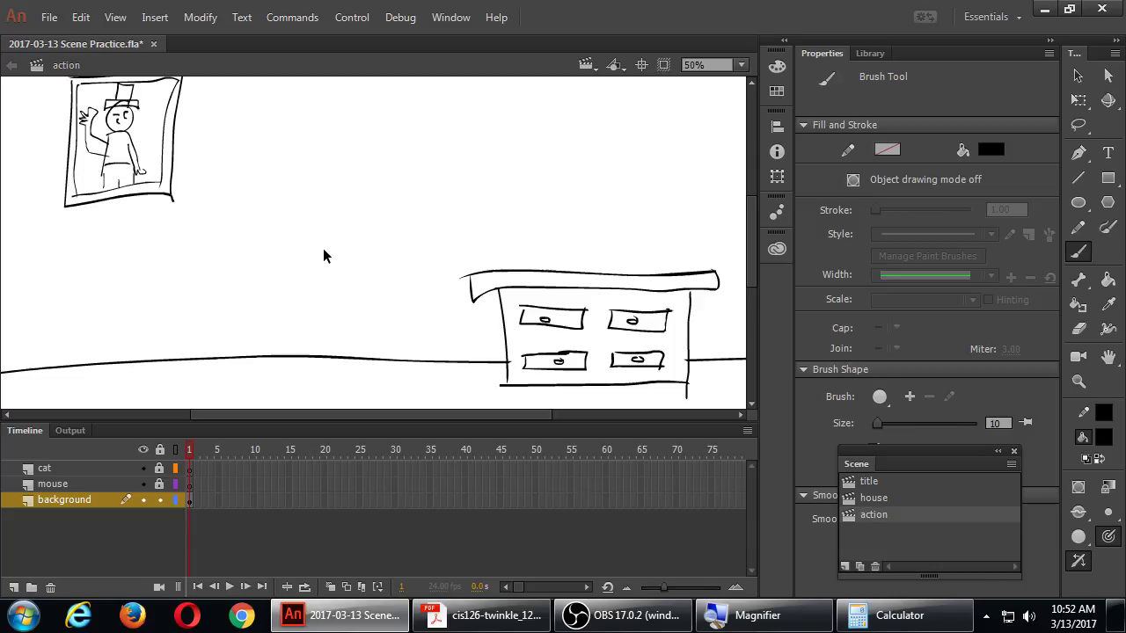
{"action": "key", "text": "ctrl+s"}
Remove the line stub that sticks out below the lower right corner of the dresser
{"action": "left_click_drag", "start_coordinate": [683, 391], "coordinate": [701, 394]}
{"action": "key", "text": "ctrl+z"}
{"action": "left_click", "coordinate": [685, 395]}
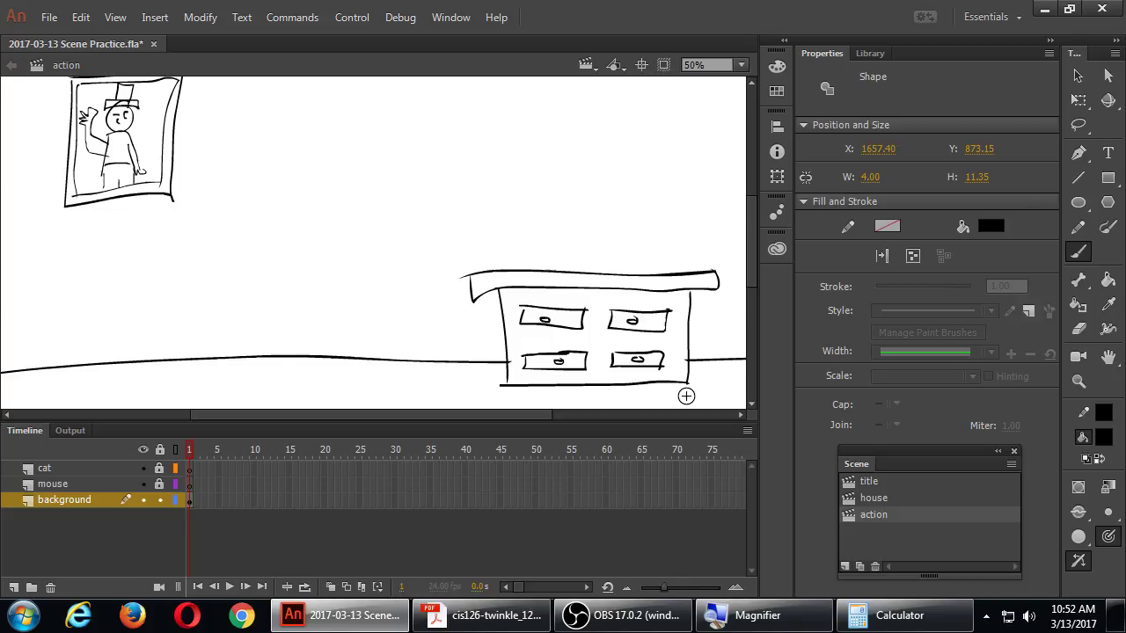
Switch to Adobe Acrobat and read the list of the twelve principles of animation
{"action": "left_click", "coordinate": [485, 615]}
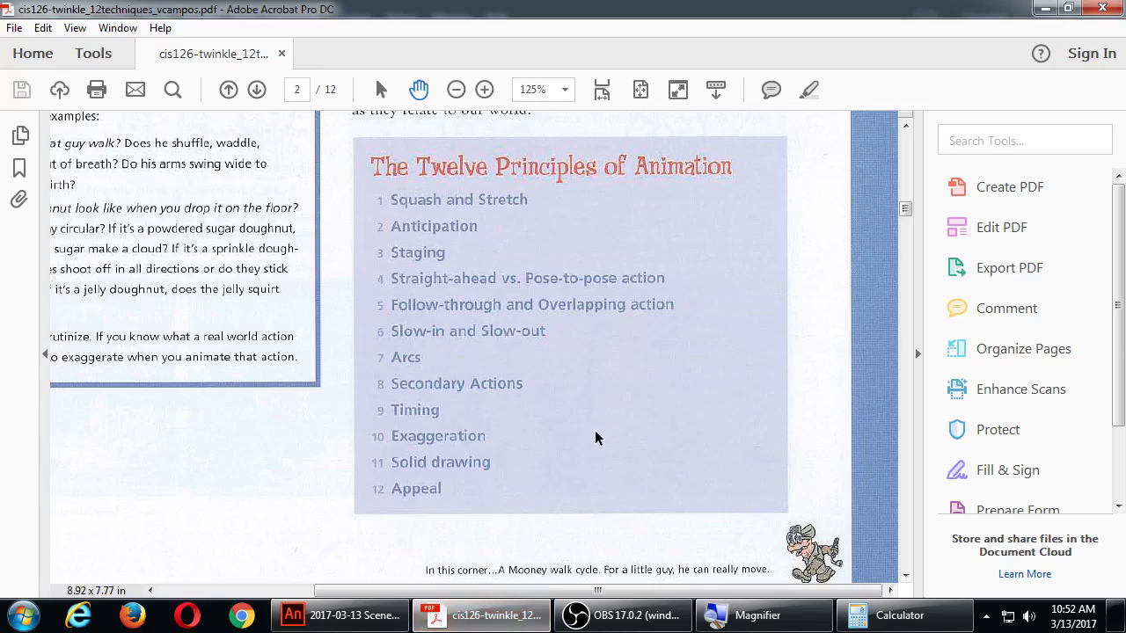
{"action": "left_click", "coordinate": [626, 512]}
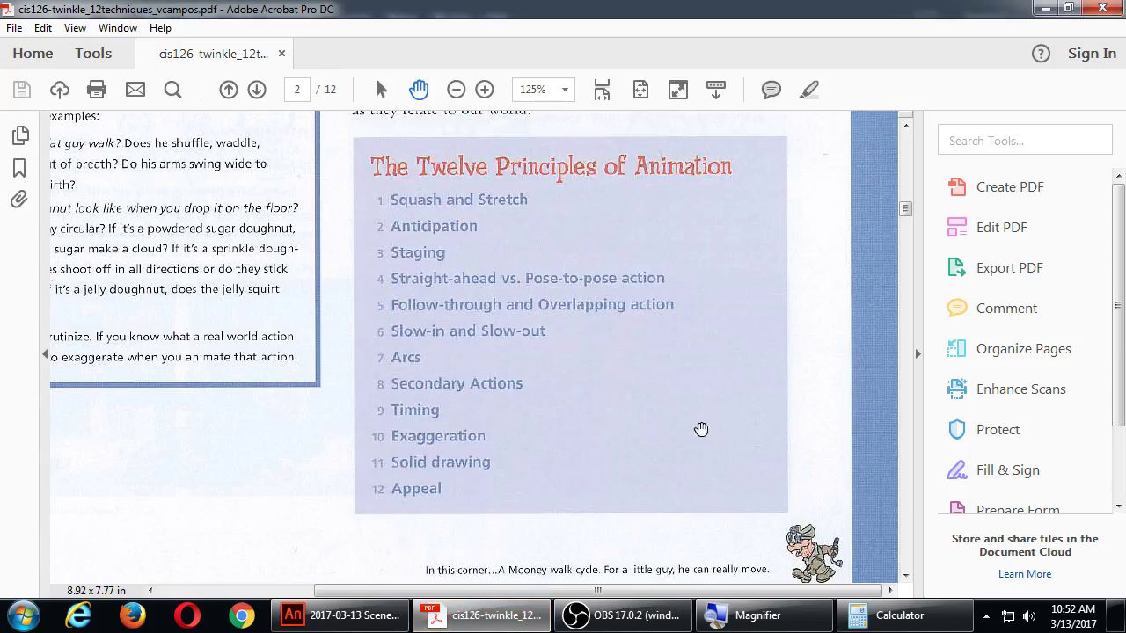
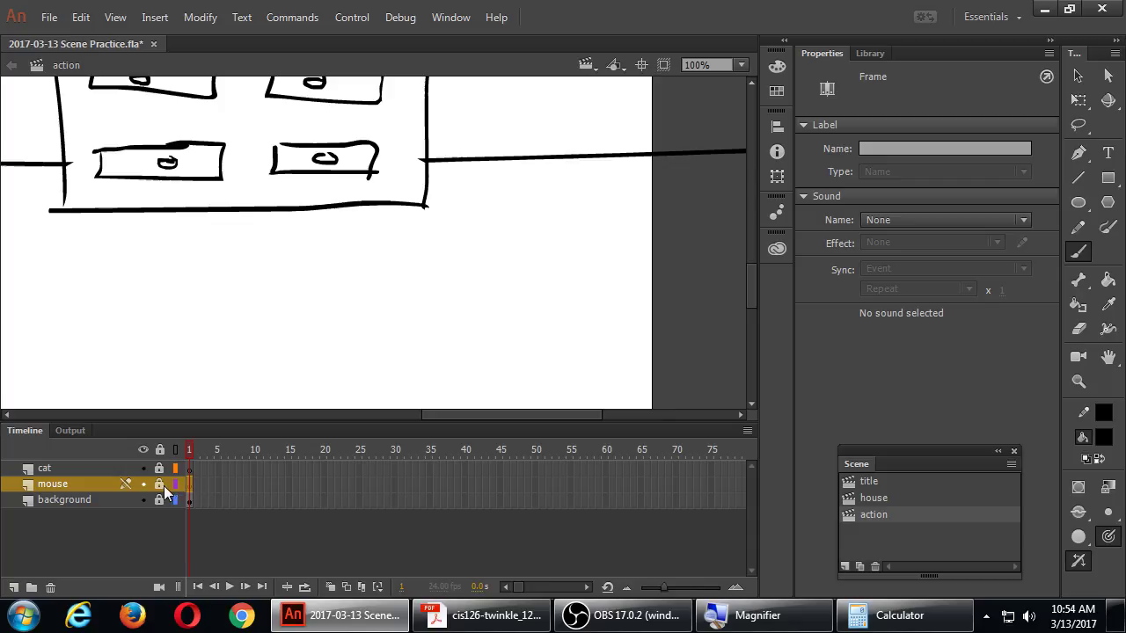
Unlock the mouse layer and brush a small sitting mouse with whiskers and a tail near the stage's lower right corner, and save the movie
{"action": "left_click", "coordinate": [159, 483]}
{"action": "mouse_move", "coordinate": [545, 280]}
{"action": "left_mouse_down"}
{"action": "mouse_move", "coordinate": [549, 313]}
{"action": "mouse_move", "coordinate": [526, 265]}
{"action": "mouse_move", "coordinate": [552, 293]}
{"action": "mouse_move", "coordinate": [531, 302]}
{"action": "mouse_move", "coordinate": [551, 308]}
{"action": "mouse_move", "coordinate": [541, 334]}
{"action": "mouse_move", "coordinate": [556, 337]}
{"action": "mouse_move", "coordinate": [543, 337]}
{"action": "mouse_move", "coordinate": [596, 326]}
{"action": "left_mouse_up"}
{"action": "key", "text": "ctrl+z"}
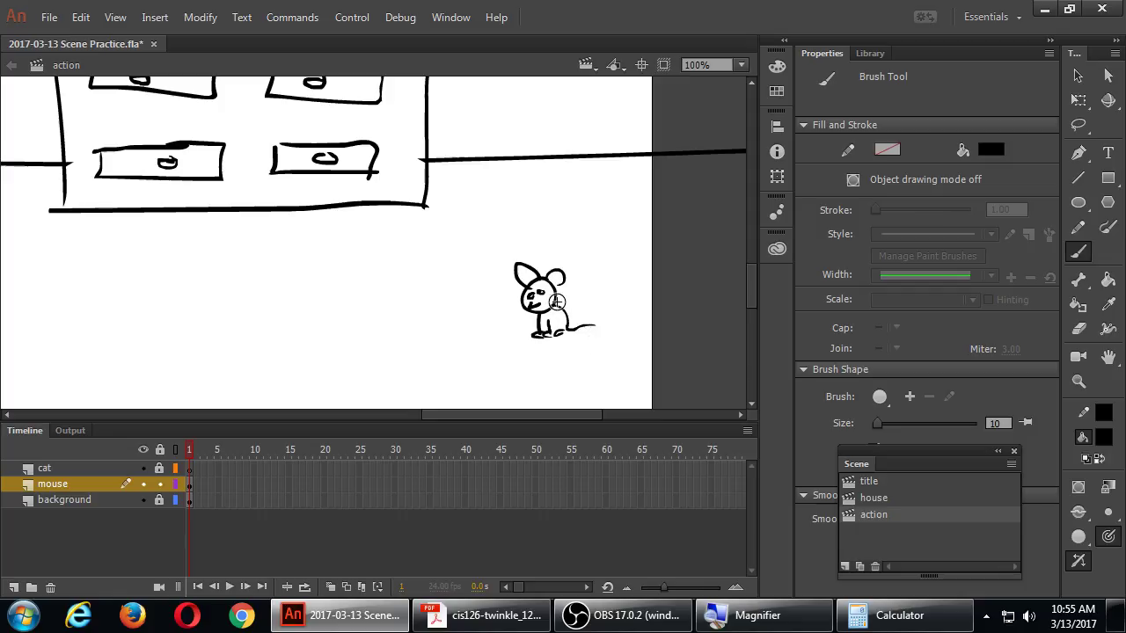
{"action": "left_click_drag", "start_coordinate": [561, 276], "coordinate": [531, 283]}
{"action": "left_click_drag", "start_coordinate": [551, 304], "coordinate": [564, 309]}
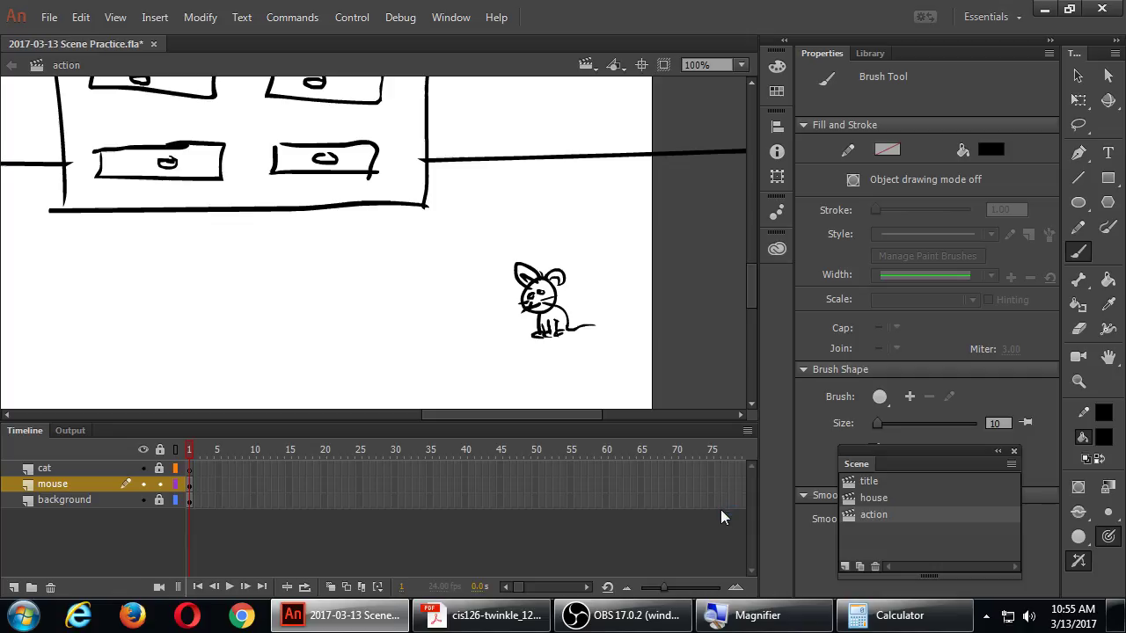
{"action": "key", "text": "ctrl+s"}
Lock the mouse layer, and unlock the cat layer as the active one
{"action": "left_click_drag", "start_coordinate": [182, 491], "coordinate": [184, 473]}
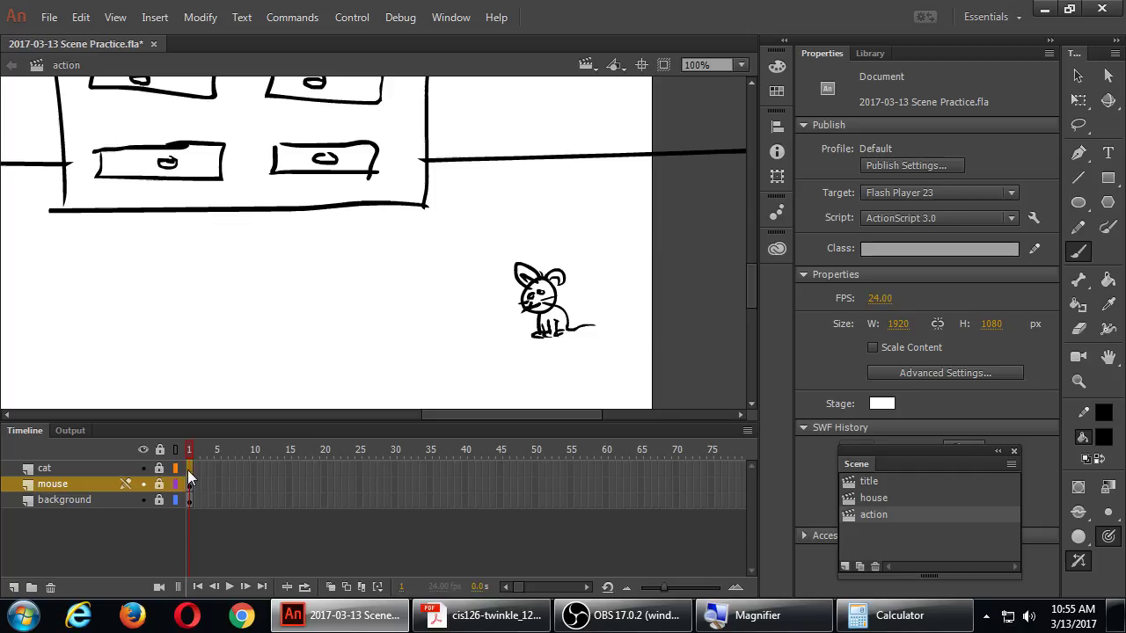
{"action": "left_click", "coordinate": [161, 470]}
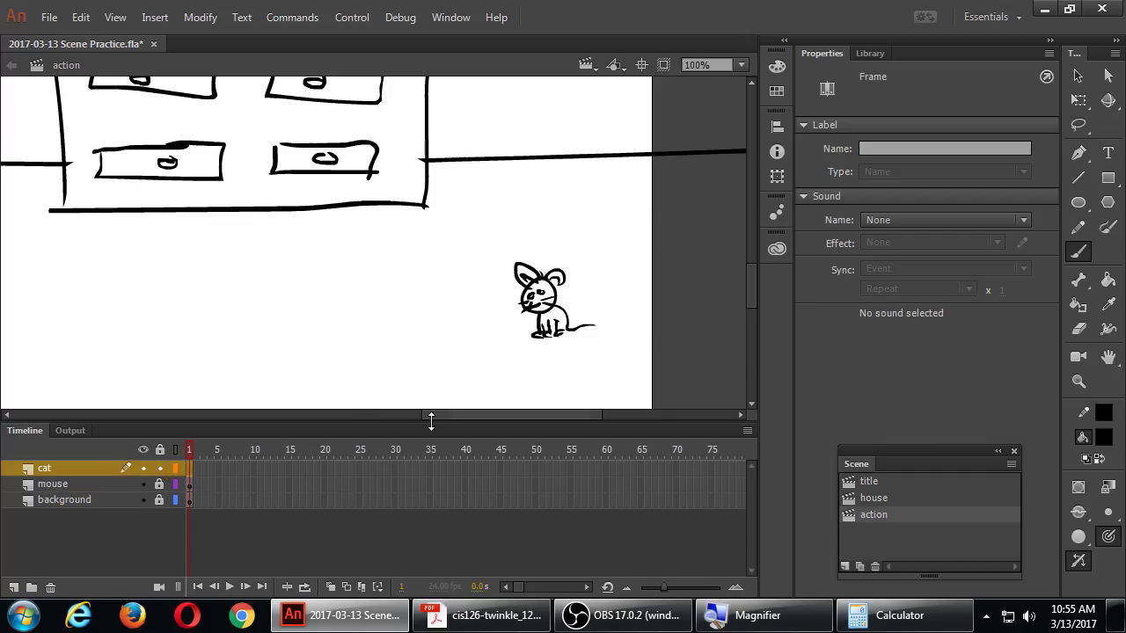
Brush a crouching cat facing right with a jagged-tipped tail near the stage's lower left corner on the cat layer, and save the movie
{"action": "left_click_drag", "start_coordinate": [435, 415], "coordinate": [170, 420]}
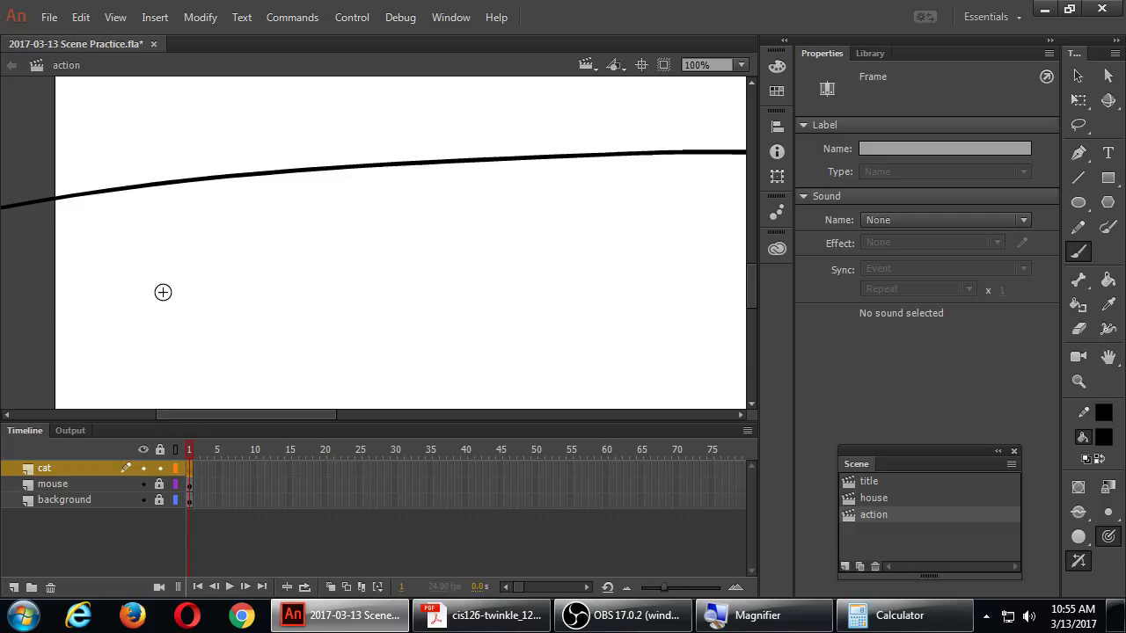
{"action": "mouse_move", "coordinate": [167, 276]}
{"action": "left_mouse_down"}
{"action": "mouse_move", "coordinate": [188, 304]}
{"action": "mouse_move", "coordinate": [126, 270]}
{"action": "mouse_move", "coordinate": [161, 263]}
{"action": "mouse_move", "coordinate": [190, 287]}
{"action": "mouse_move", "coordinate": [153, 282]}
{"action": "mouse_move", "coordinate": [183, 304]}
{"action": "mouse_move", "coordinate": [158, 279]}
{"action": "mouse_move", "coordinate": [188, 290]}
{"action": "mouse_move", "coordinate": [173, 299]}
{"action": "mouse_move", "coordinate": [196, 311]}
{"action": "mouse_move", "coordinate": [121, 293]}
{"action": "mouse_move", "coordinate": [99, 323]}
{"action": "left_mouse_up"}
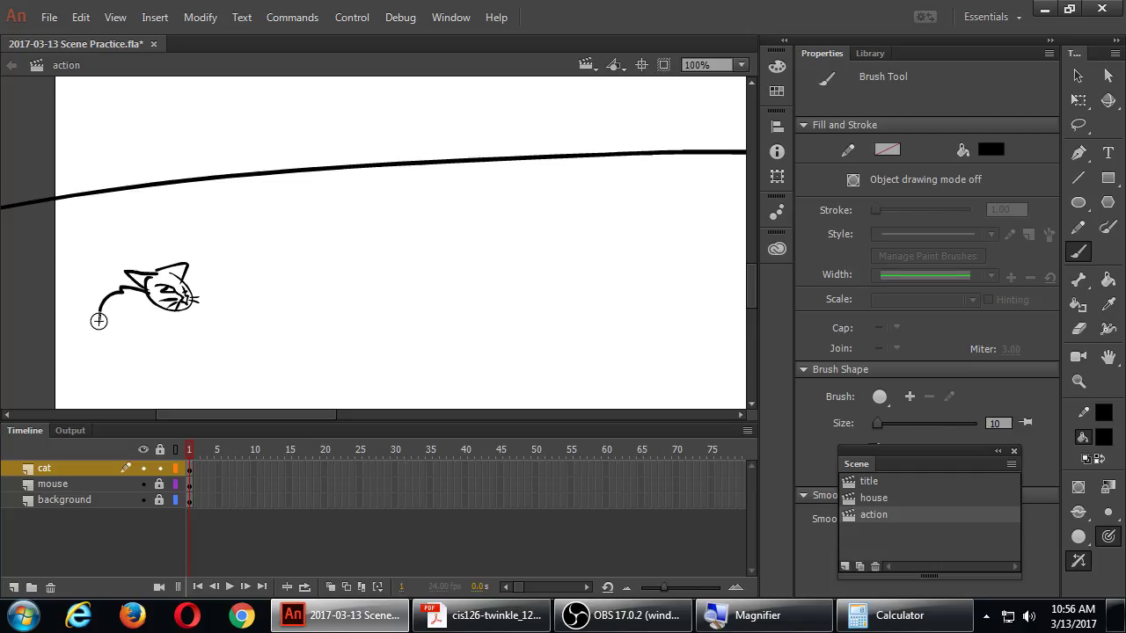
{"action": "left_click_drag", "start_coordinate": [98, 318], "coordinate": [84, 324]}
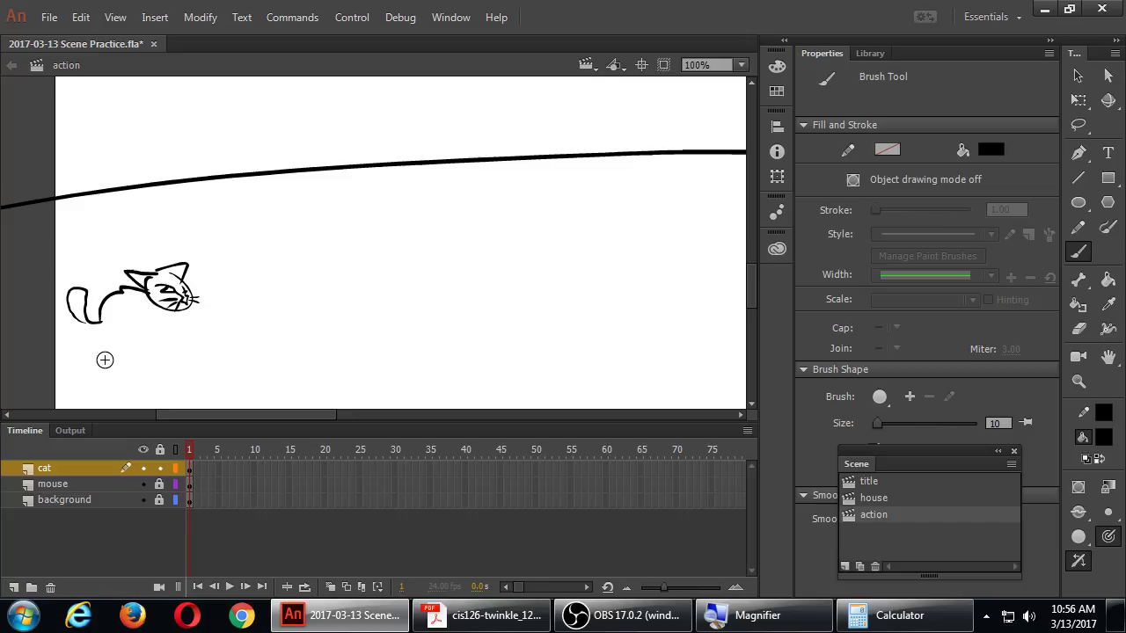
{"action": "key", "text": "ctrl+a"}
{"action": "key", "text": "ctrl+z"}
{"action": "key", "text": "ctrl+z"}
{"action": "mouse_move", "coordinate": [100, 319]}
{"action": "left_mouse_down"}
{"action": "mouse_move", "coordinate": [63, 298]}
{"action": "mouse_move", "coordinate": [91, 299]}
{"action": "mouse_move", "coordinate": [78, 318]}
{"action": "mouse_move", "coordinate": [99, 327]}
{"action": "mouse_move", "coordinate": [138, 328]}
{"action": "mouse_move", "coordinate": [100, 335]}
{"action": "mouse_move", "coordinate": [184, 328]}
{"action": "left_mouse_up"}
{"action": "key", "text": "ctrl+z"}
{"action": "key", "text": "ctrl+z"}
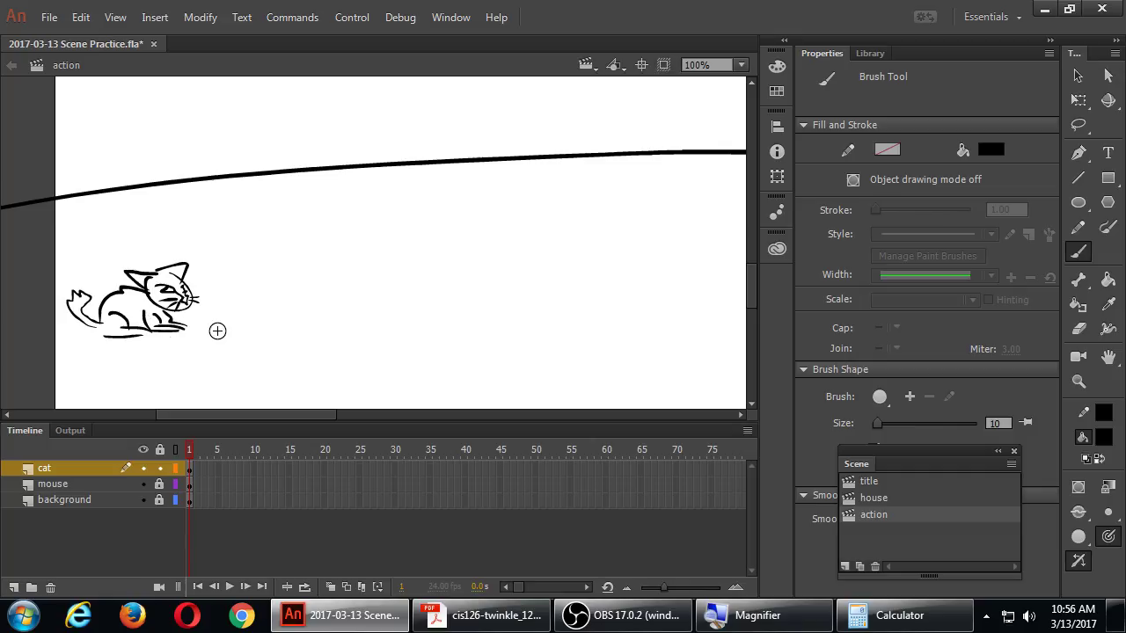
{"action": "key", "text": "ctrl+s"}
Review the cat and mouse against the background, and check the twelve principles of animation in Adobe Acrobat before returning to Adobe Animate
{"action": "key", "text": "ctrl+minus"}
{"action": "key", "text": "ctrl+minus"}
{"action": "key", "text": "ctrl+equal"}
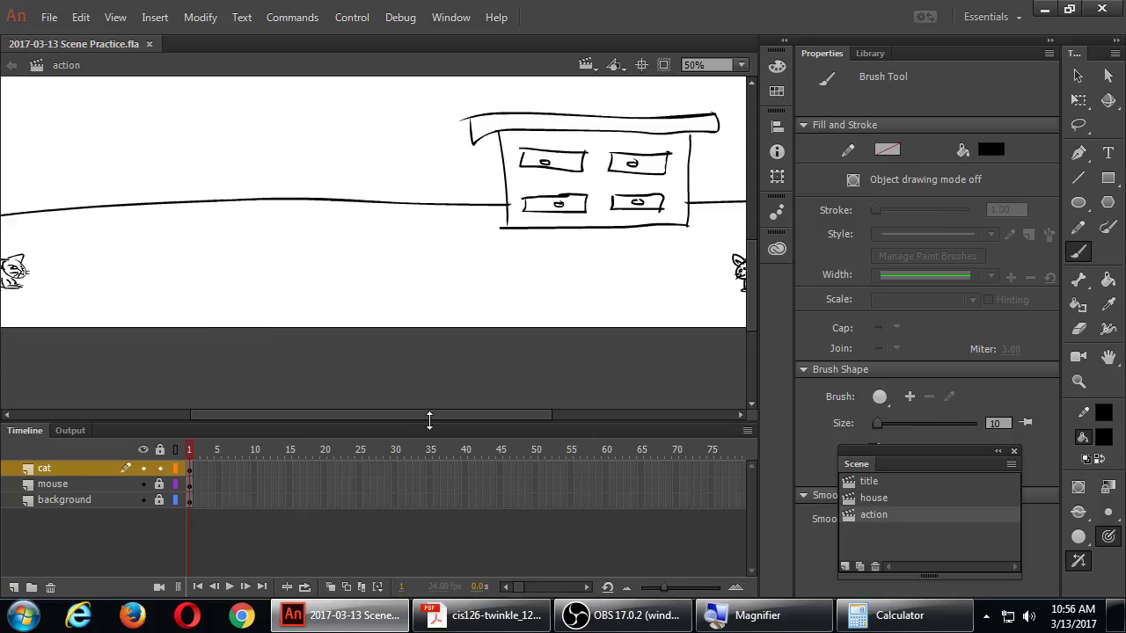
{"action": "left_click_drag", "start_coordinate": [433, 420], "coordinate": [476, 420]}
{"action": "left_click", "coordinate": [484, 615]}
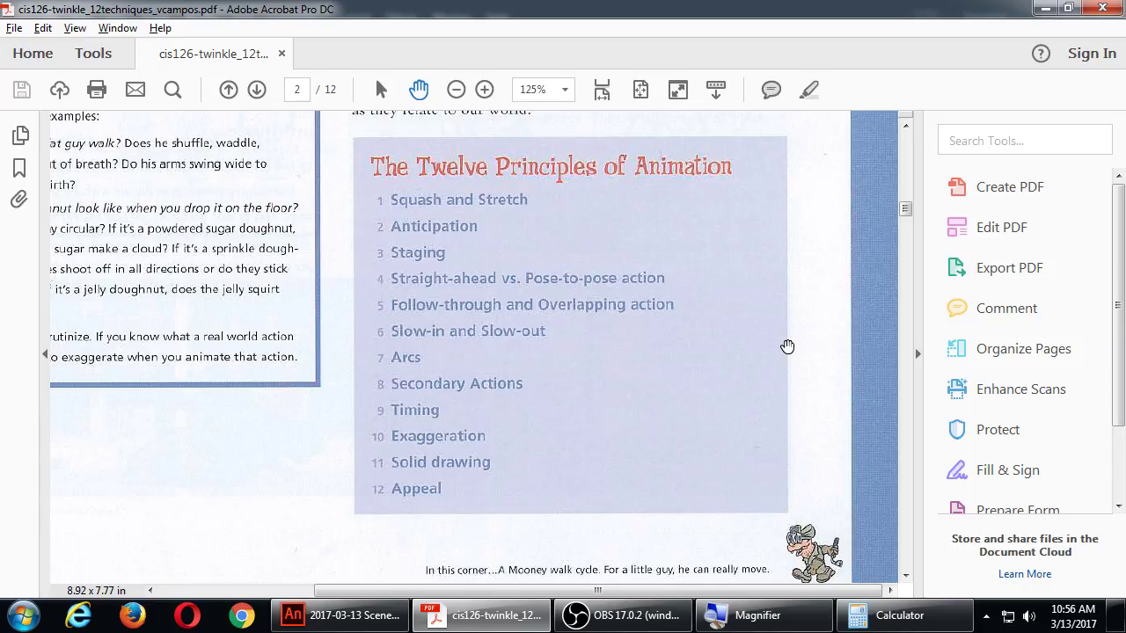
{"action": "key", "text": "alt+Tab"}
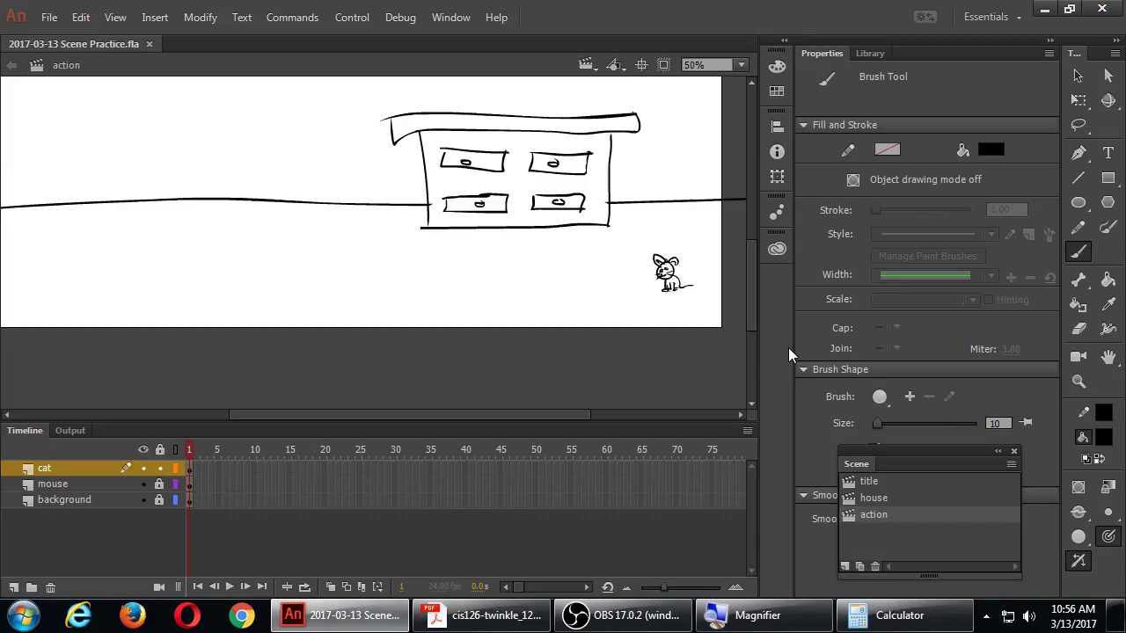
Examine the mouse and the cat up close at opposite ends of the action scene
{"action": "key", "text": "ctrl+equal"}
{"action": "key", "text": "shift+h"}
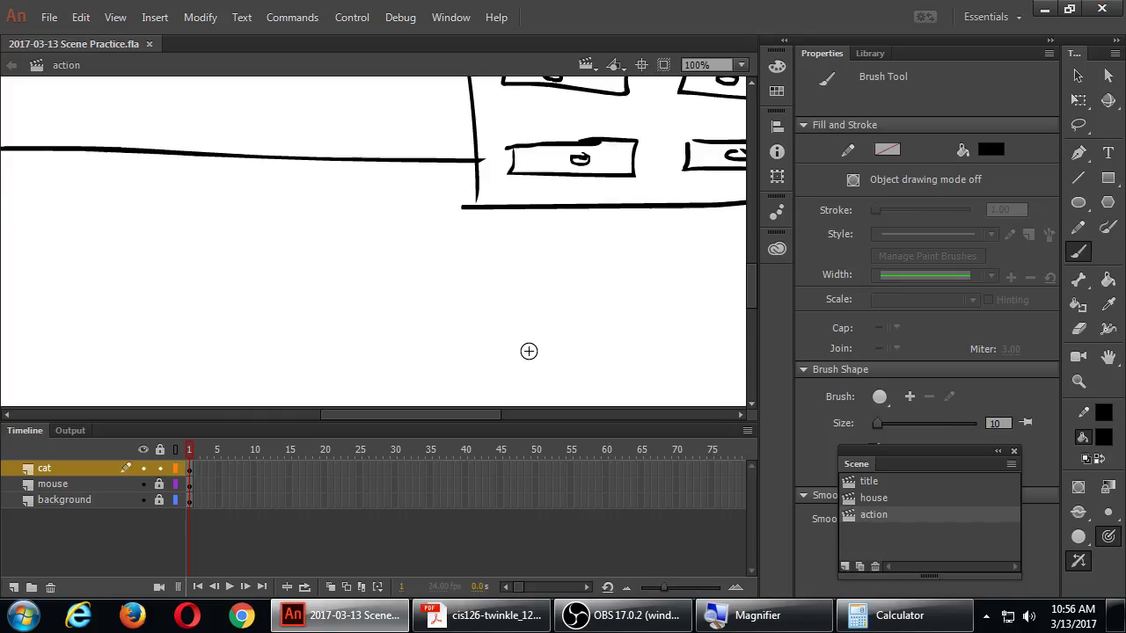
{"action": "left_click_drag", "start_coordinate": [600, 295], "coordinate": [513, 266]}
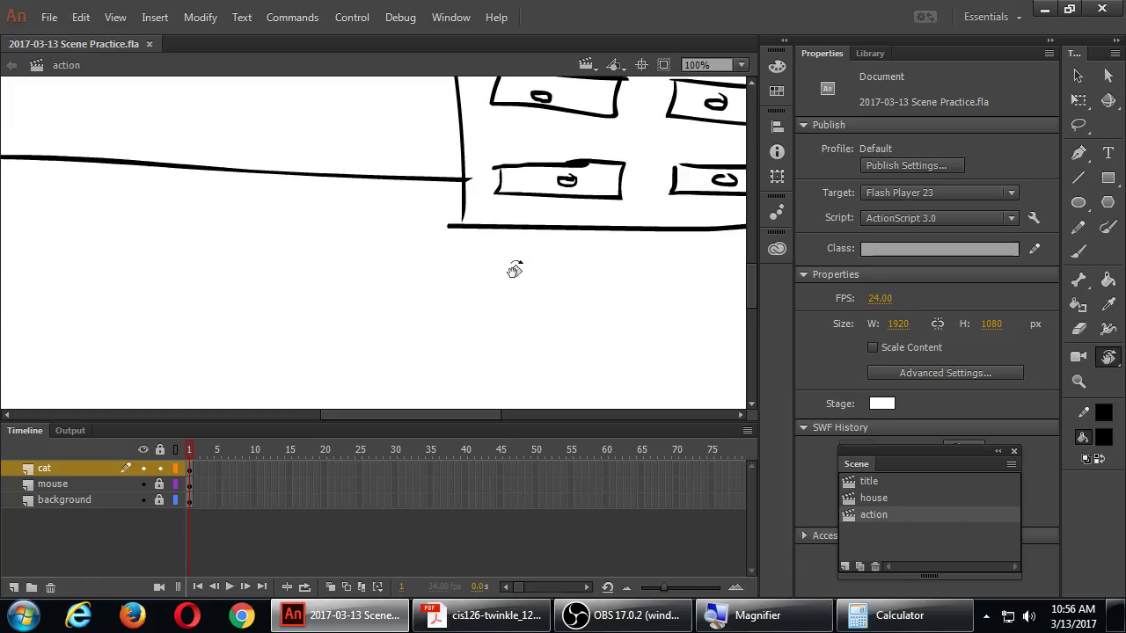
{"action": "left_click", "coordinate": [641, 65]}
{"action": "key", "text": "h"}
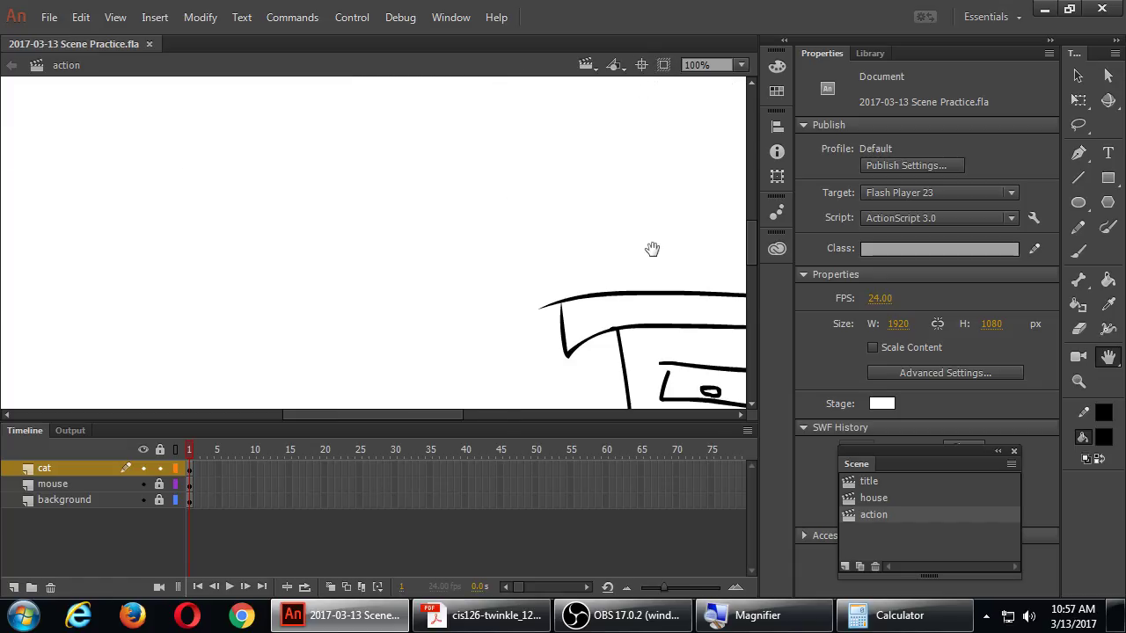
{"action": "left_click_drag", "start_coordinate": [654, 246], "coordinate": [548, 171]}
{"action": "left_click_drag", "start_coordinate": [721, 290], "coordinate": [607, 225]}
{"action": "mouse_move", "coordinate": [721, 317]}
{"action": "left_mouse_down"}
{"action": "mouse_move", "coordinate": [592, 226]}
{"action": "mouse_move", "coordinate": [480, 226]}
{"action": "left_mouse_up"}
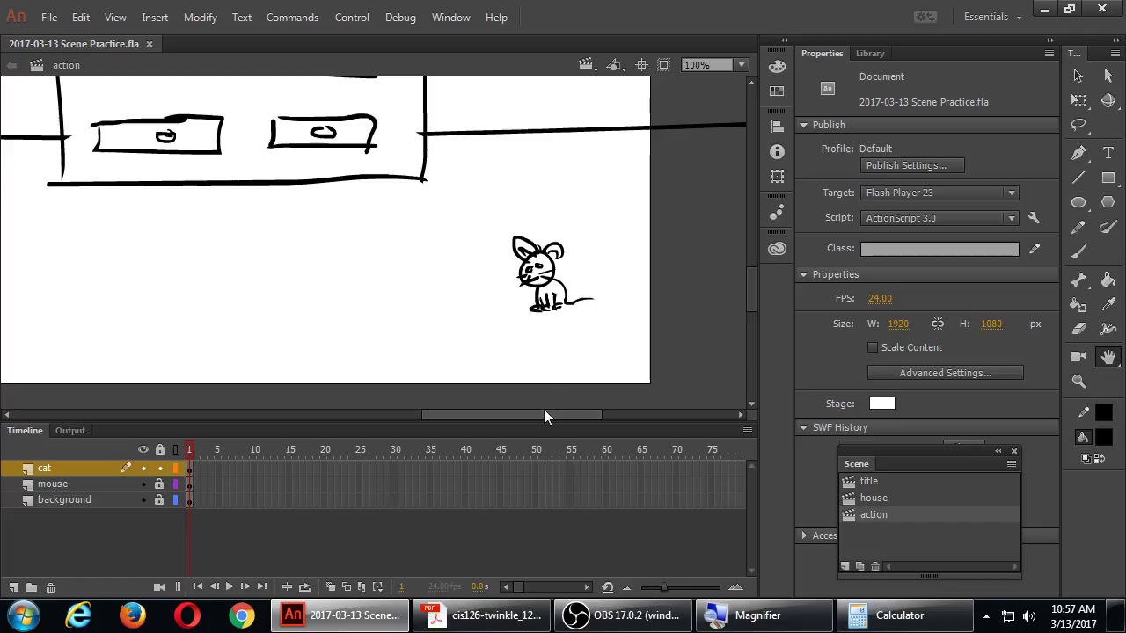
{"action": "left_click_drag", "start_coordinate": [542, 411], "coordinate": [264, 420]}
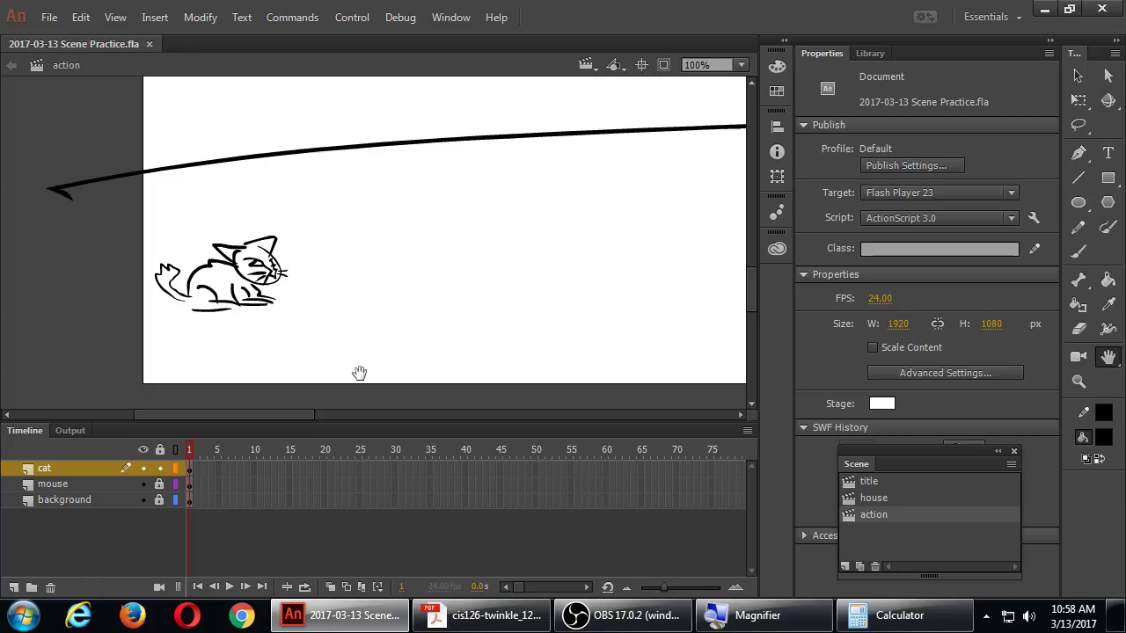
Hide the panels and review the whole action scene with the cat, mouse and background
{"action": "scroll", "coordinate": [358, 374], "scroll_direction": "down", "scroll_amount": 3}
{"action": "scroll", "coordinate": [359, 376], "scroll_direction": "up", "scroll_amount": 2}
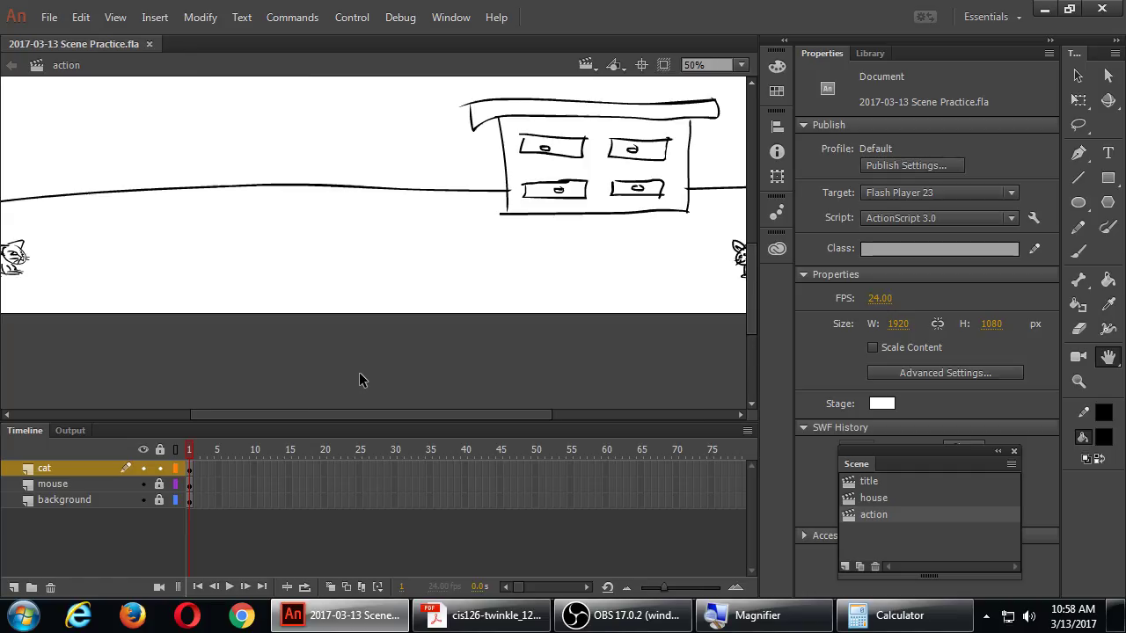
{"action": "scroll", "coordinate": [358, 377], "scroll_direction": "down", "scroll_amount": 2}
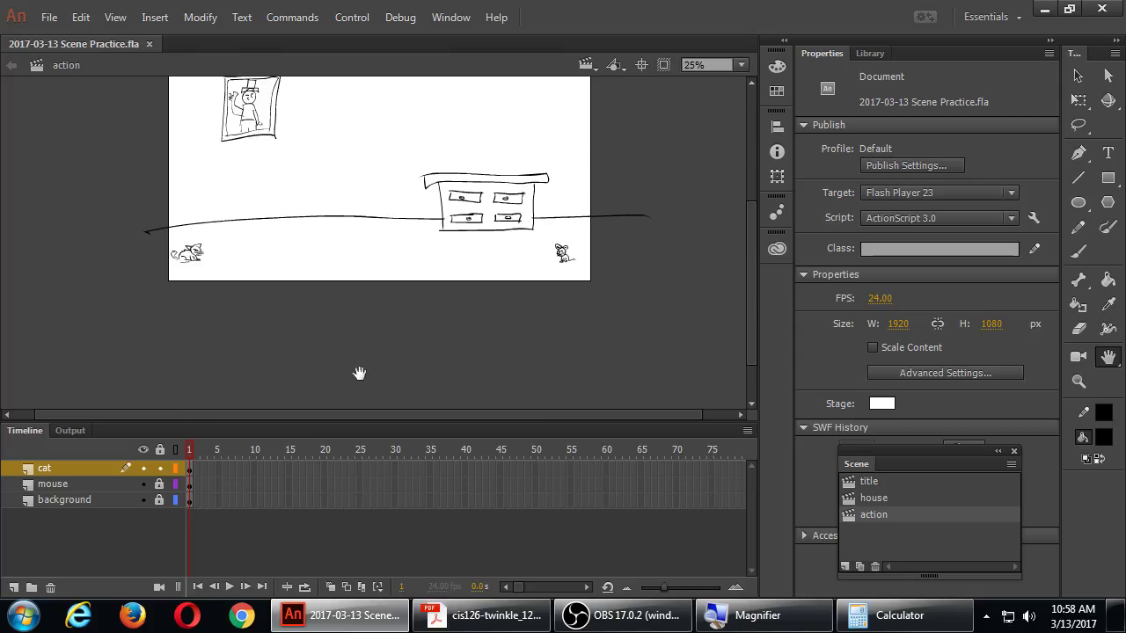
{"action": "key", "text": "F4"}
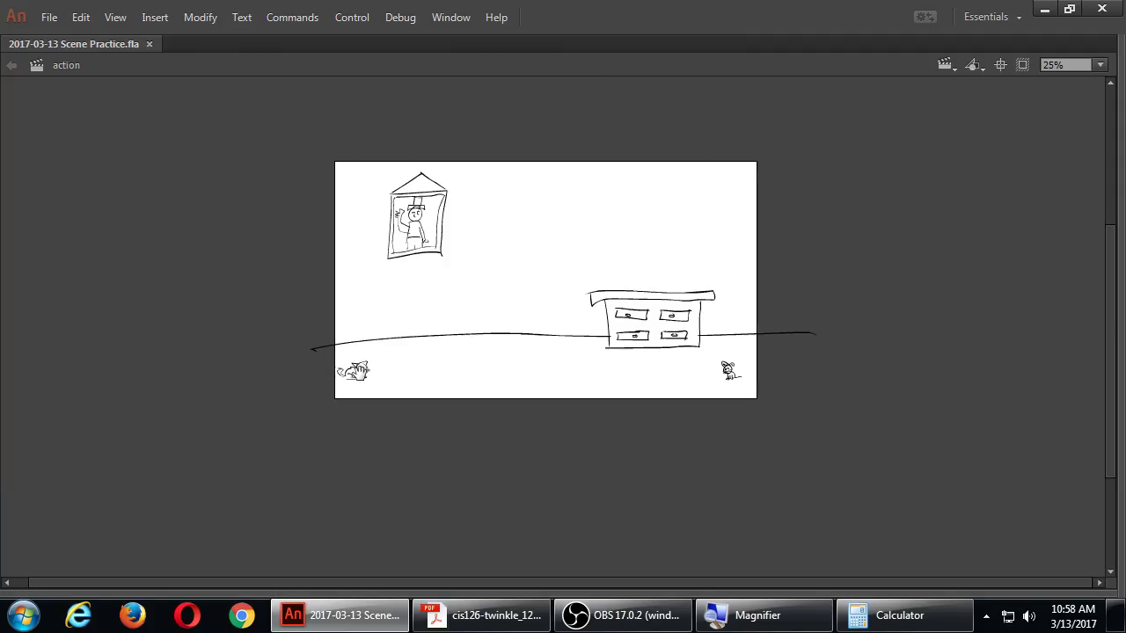
{"action": "scroll", "coordinate": [359, 374], "scroll_direction": "up", "scroll_amount": 1}
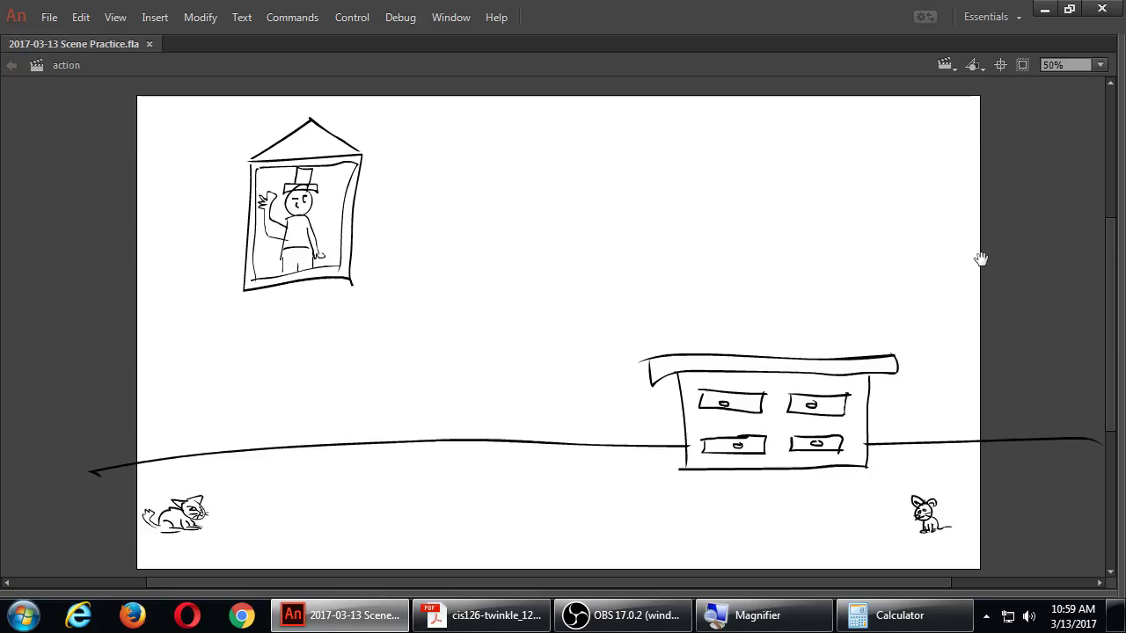
Adjust the end of the cat's front ear stroke to meet the head line between the ears, and save the movie
{"action": "key", "text": "z"}
{"action": "left_click", "coordinate": [172, 518]}
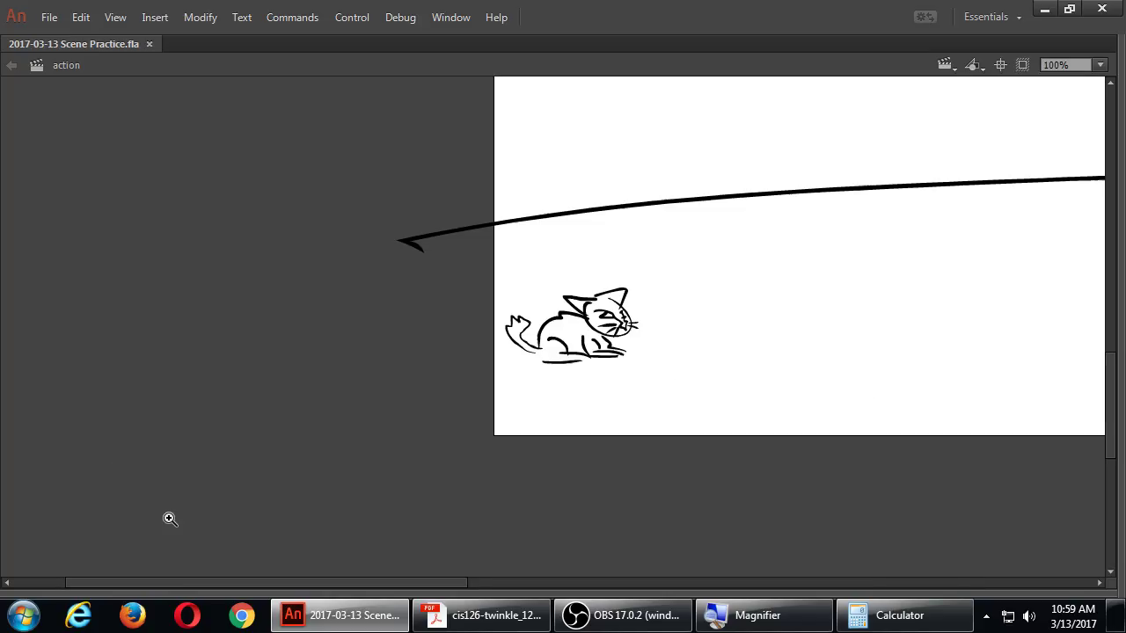
{"action": "left_click", "coordinate": [534, 376]}
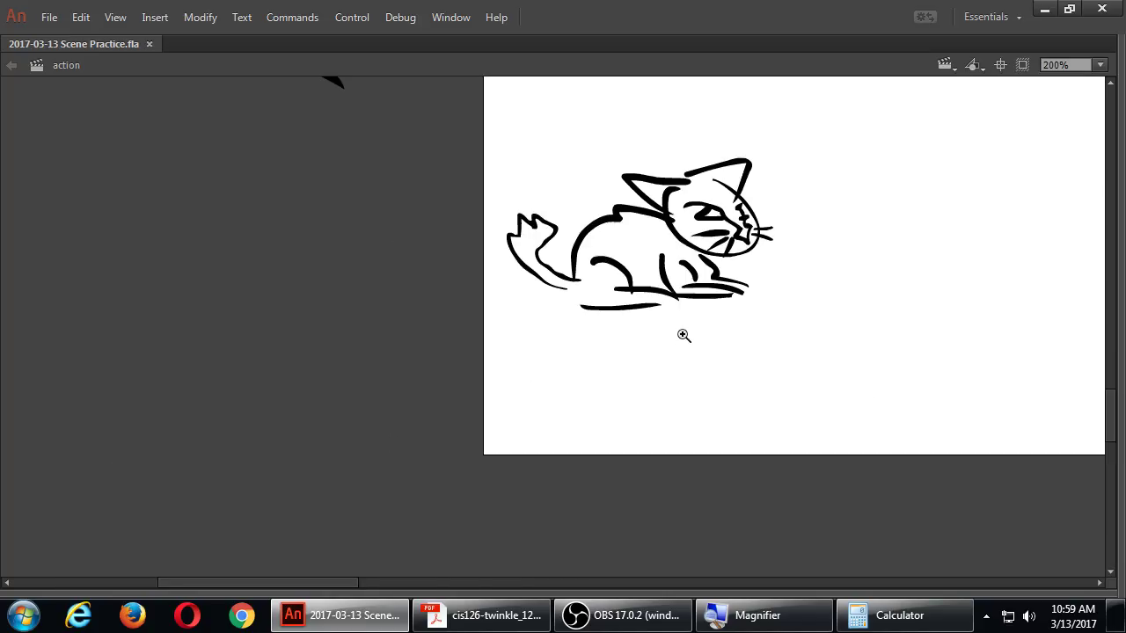
{"action": "key", "text": "v"}
{"action": "left_click_drag", "start_coordinate": [741, 206], "coordinate": [747, 215]}
{"action": "left_click", "coordinate": [693, 179]}
{"action": "key", "text": "ctrl+shift+a"}
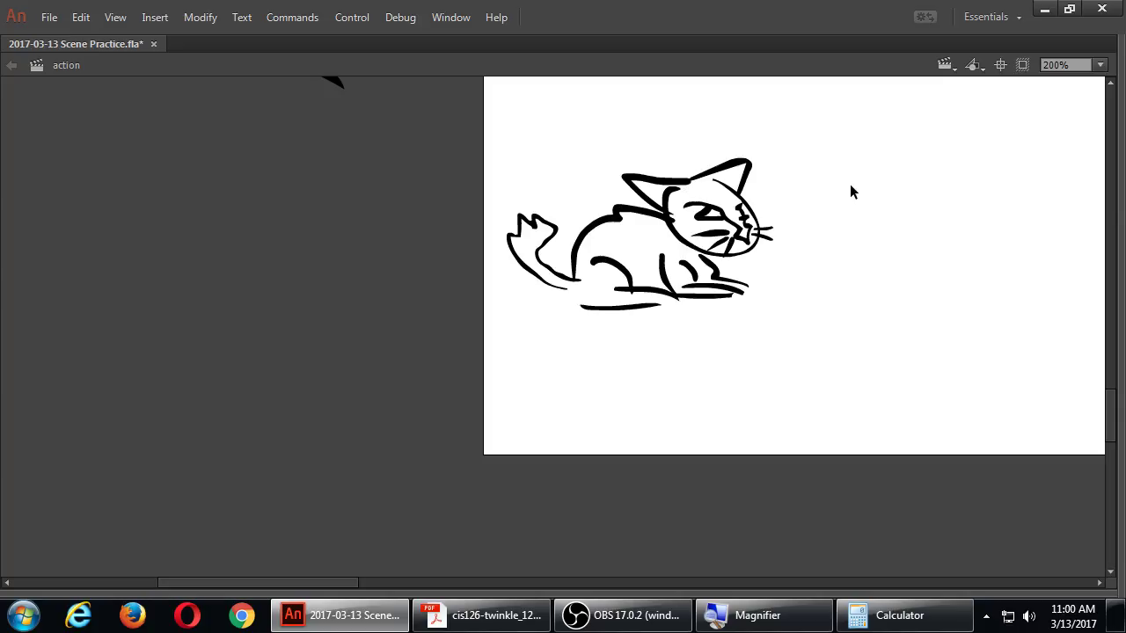
{"action": "key", "text": "ctrl+s"}
Review the whole action scene with the panels hidden, and restore the panels to see the timeline beneath it
{"action": "key", "text": "ctrl+minus"}
{"action": "key", "text": "ctrl+minus"}
{"action": "key", "text": "ctrl+minus"}
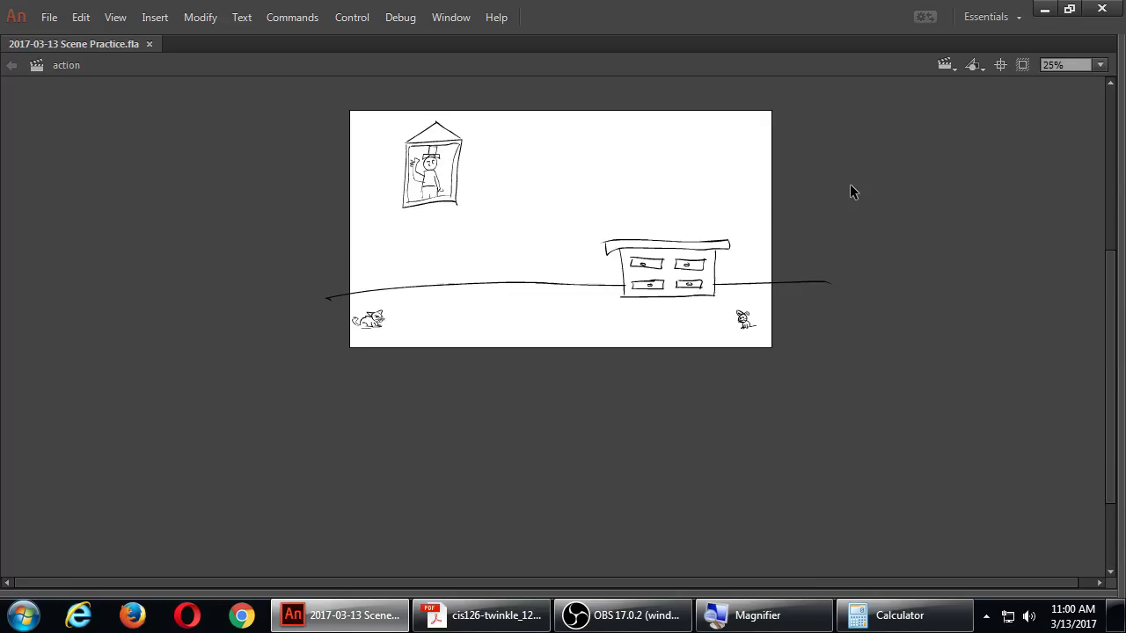
{"action": "key", "text": "ctrl+equal"}
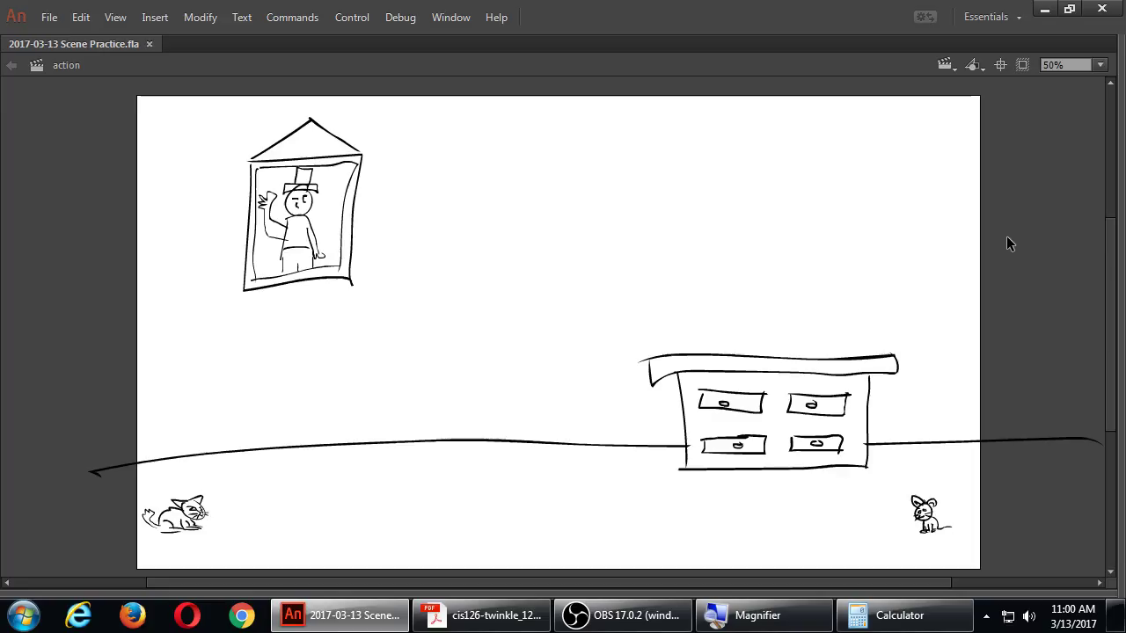
{"action": "key", "text": "F4"}
{"action": "scroll", "coordinate": [666, 276], "scroll_direction": "down", "scroll_amount": 5}
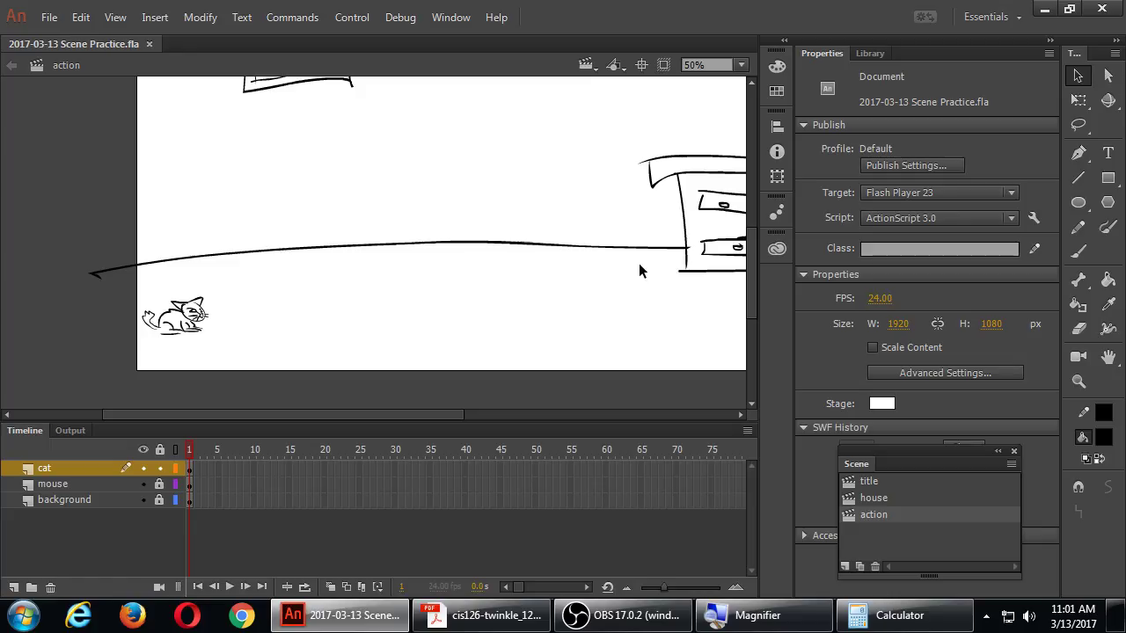
{"action": "key", "text": "ctrl+2"}
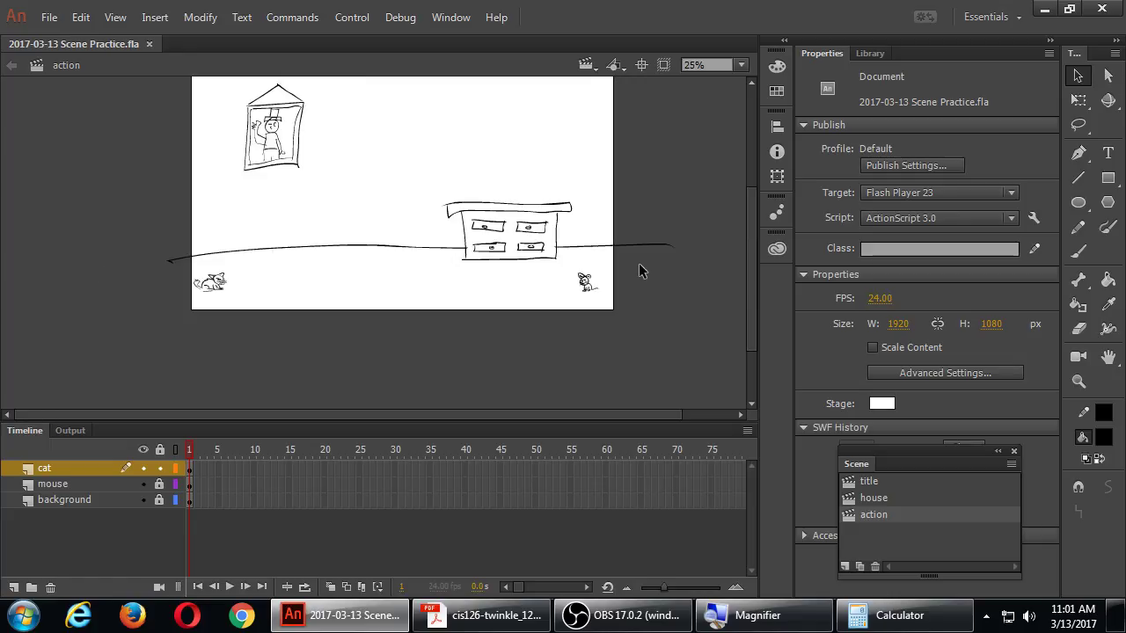
{"action": "key", "text": "ctrl+="}
{"action": "key", "text": "ctrl+minus"}
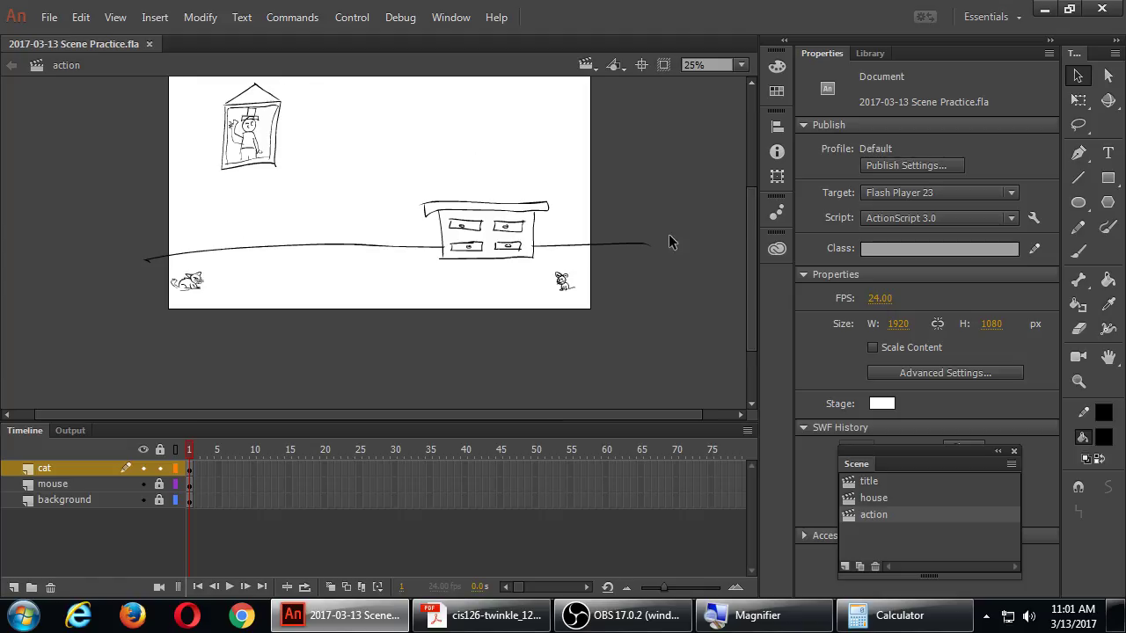
Calculate the number of frames in five seconds as 24*5 in Calculator
{"action": "left_click", "coordinate": [875, 615]}
{"action": "type", "text": "24*5"}
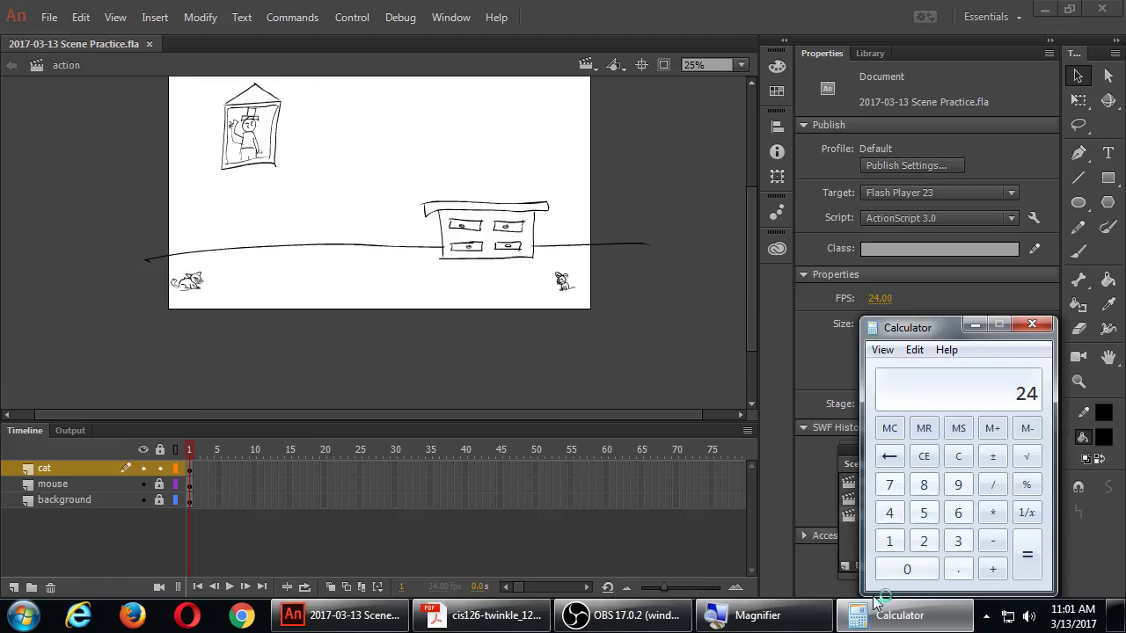
{"action": "key", "text": "Return"}
{"action": "key", "text": "plus"}
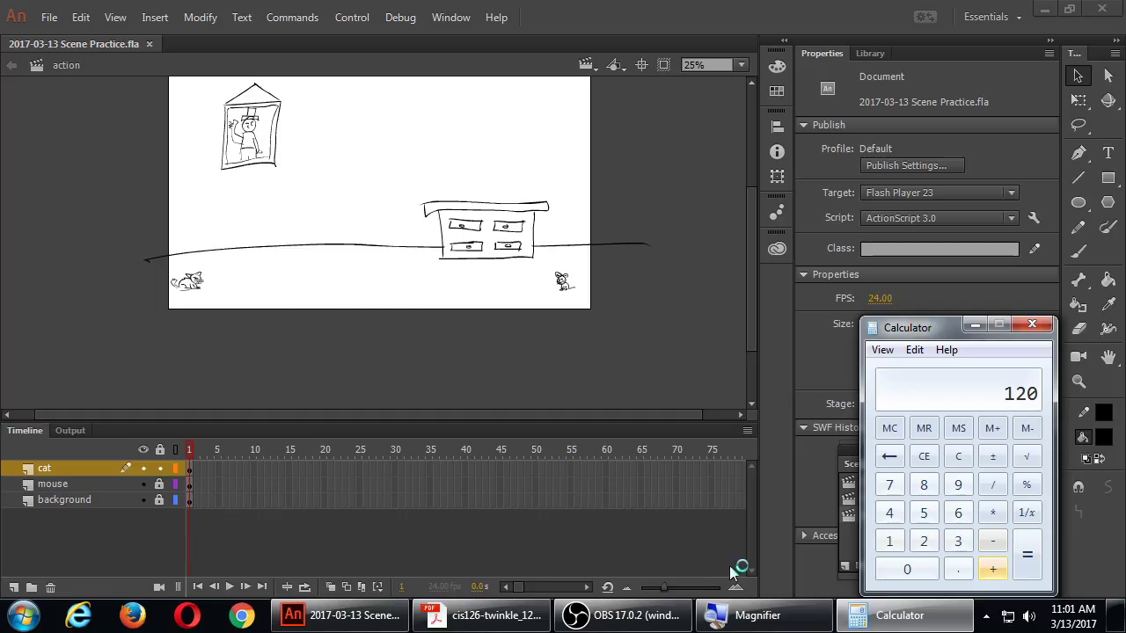
Try extending the cat, mouse and background layers one at a time by inserting frames at frame 120
{"action": "left_click", "coordinate": [587, 587]}
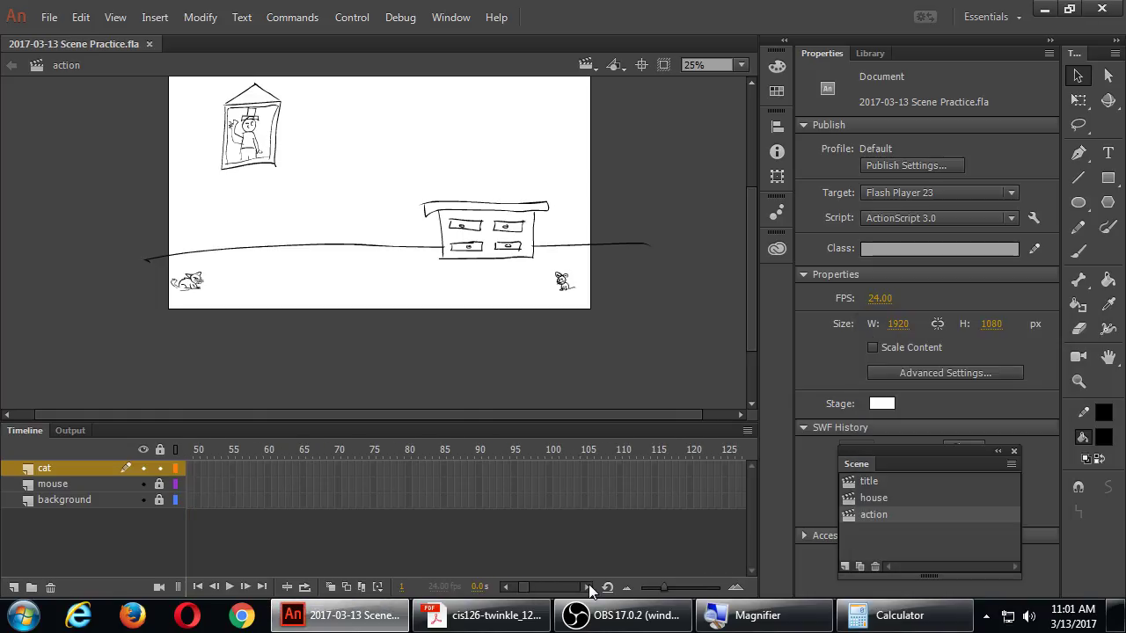
{"action": "left_click", "coordinate": [589, 585]}
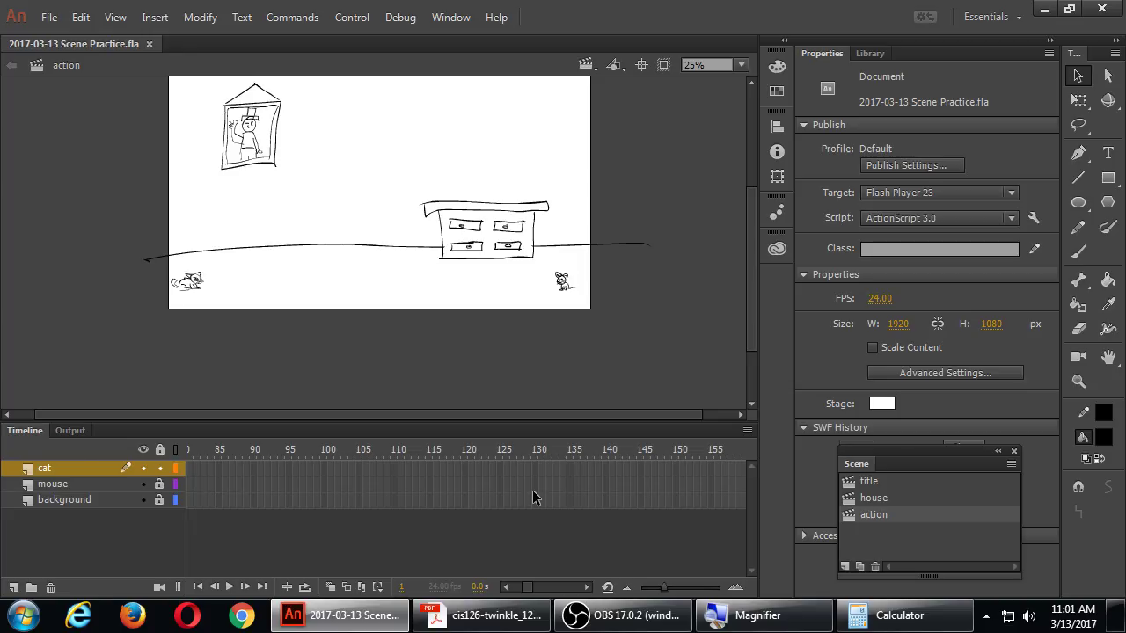
{"action": "key", "text": "super+plus"}
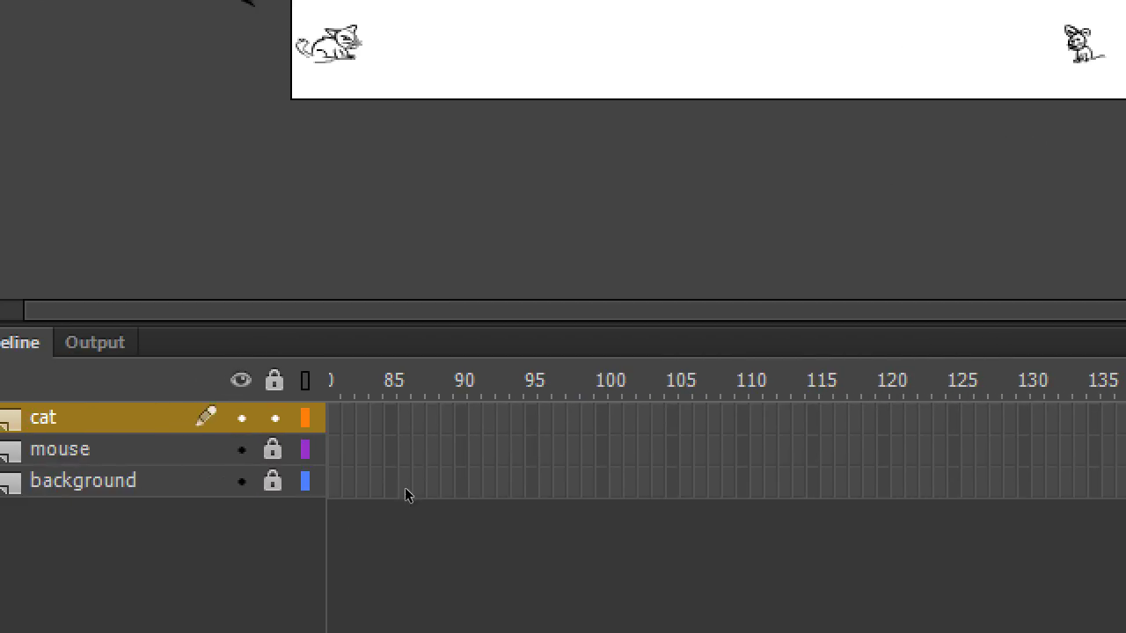
{"action": "left_click", "coordinate": [882, 418]}
{"action": "key", "text": "F5"}
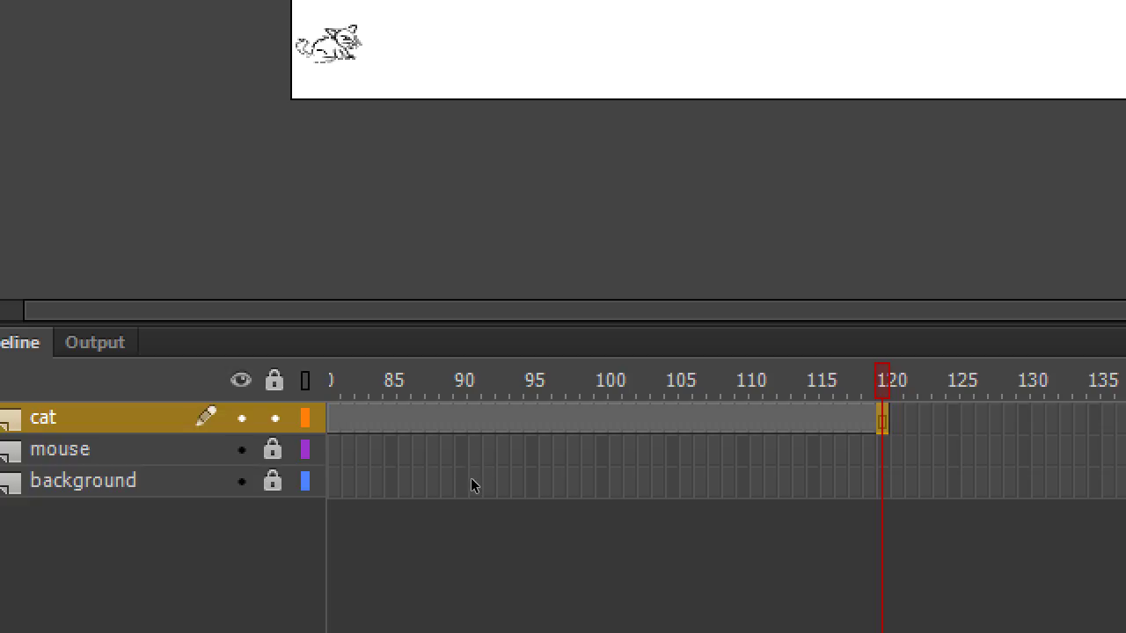
{"action": "left_click", "coordinate": [882, 449]}
{"action": "key", "text": "F5"}
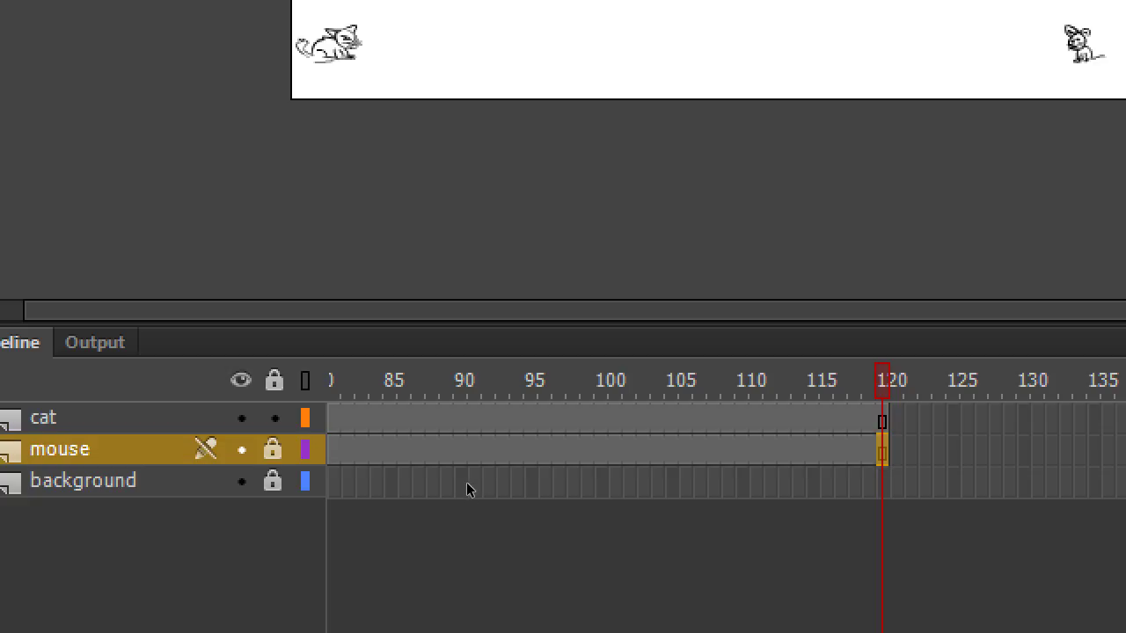
{"action": "left_click", "coordinate": [882, 481]}
{"action": "key", "text": "F5"}
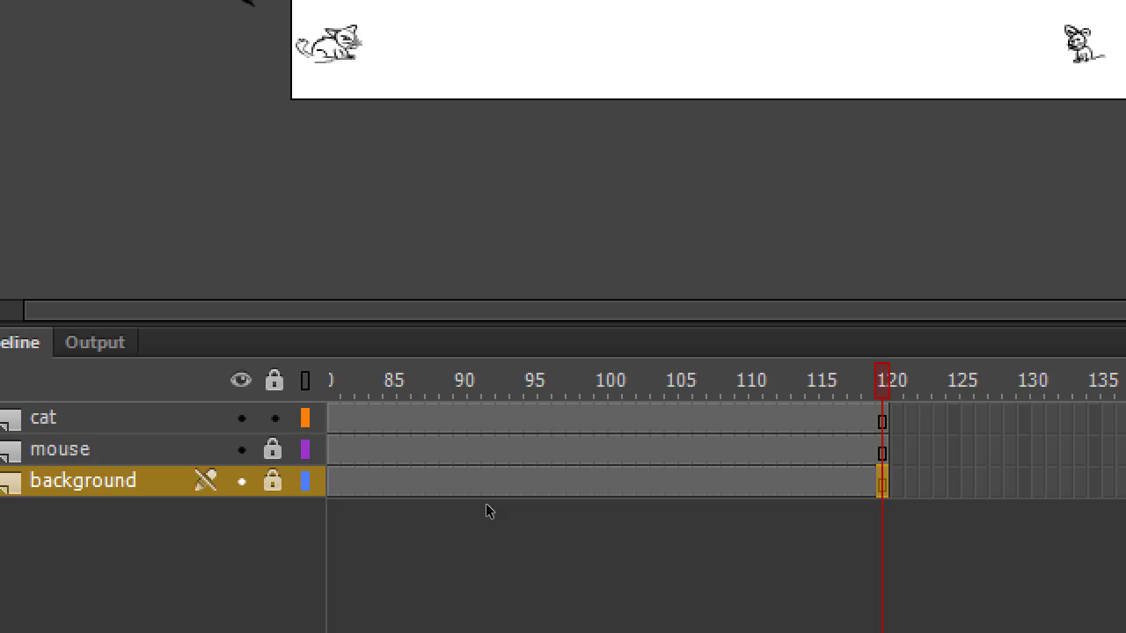
Undo the frame insertions on the background, mouse and cat layers
{"action": "key", "text": "ctrl+z"}
{"action": "key", "text": "ctrl+z"}
{"action": "key", "text": "ctrl+z"}
{"action": "key", "text": "ctrl+z"}
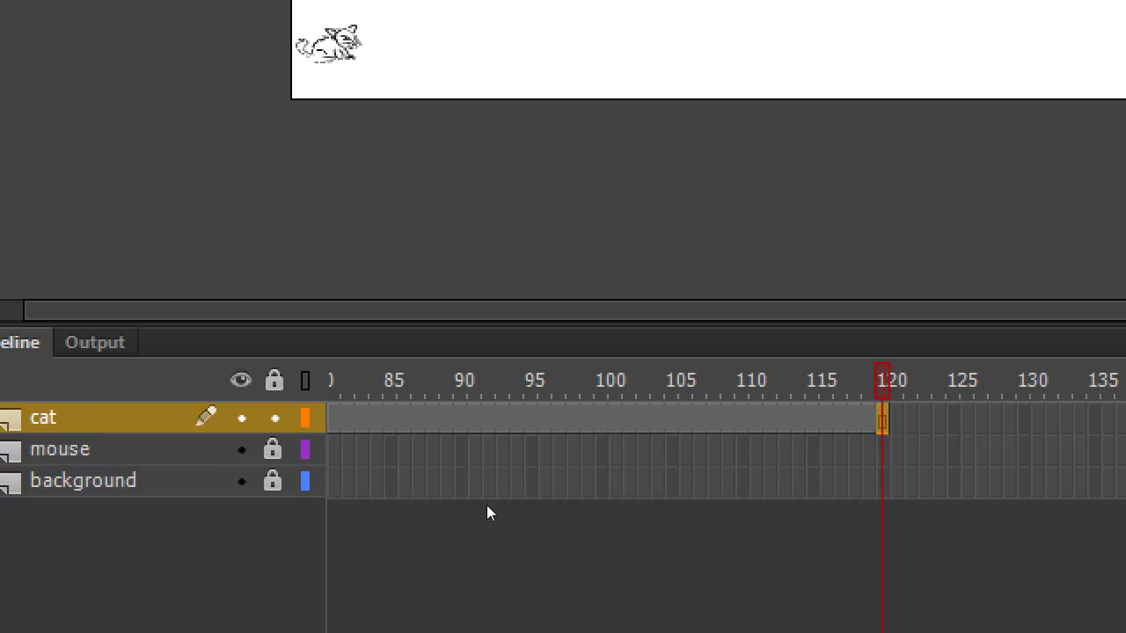
{"action": "key", "text": "ctrl+z"}
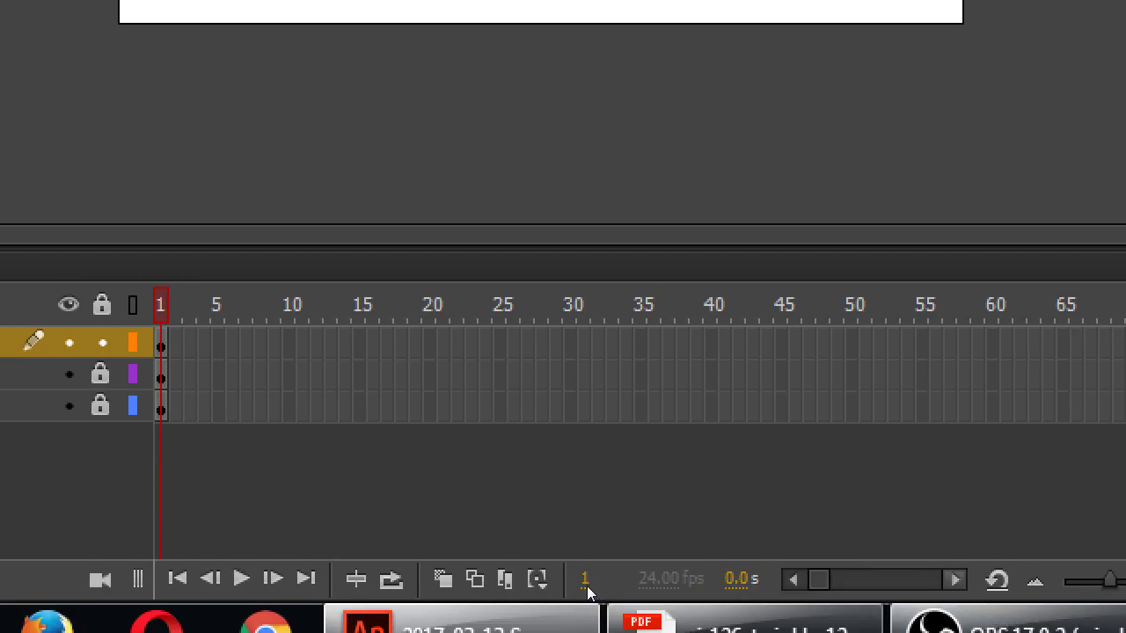
Try extending all three layers together to frame 120, and undo the insertion
{"action": "scroll", "coordinate": [588, 591], "scroll_direction": "right", "scroll_amount": 10}
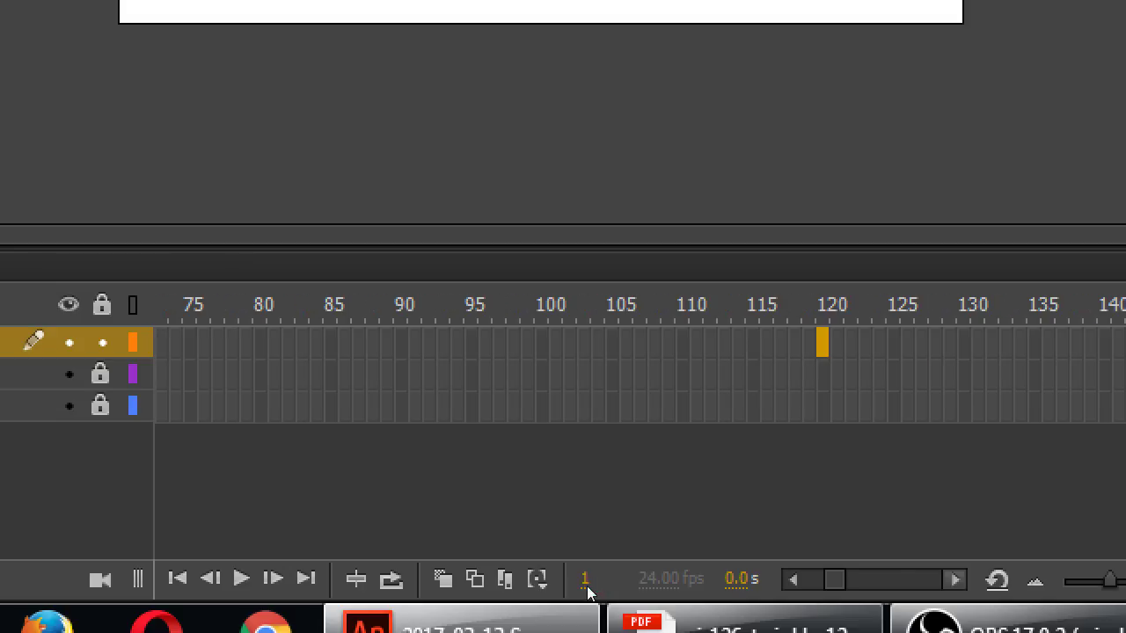
{"action": "scroll", "coordinate": [587, 591], "scroll_direction": "right", "scroll_amount": 1}
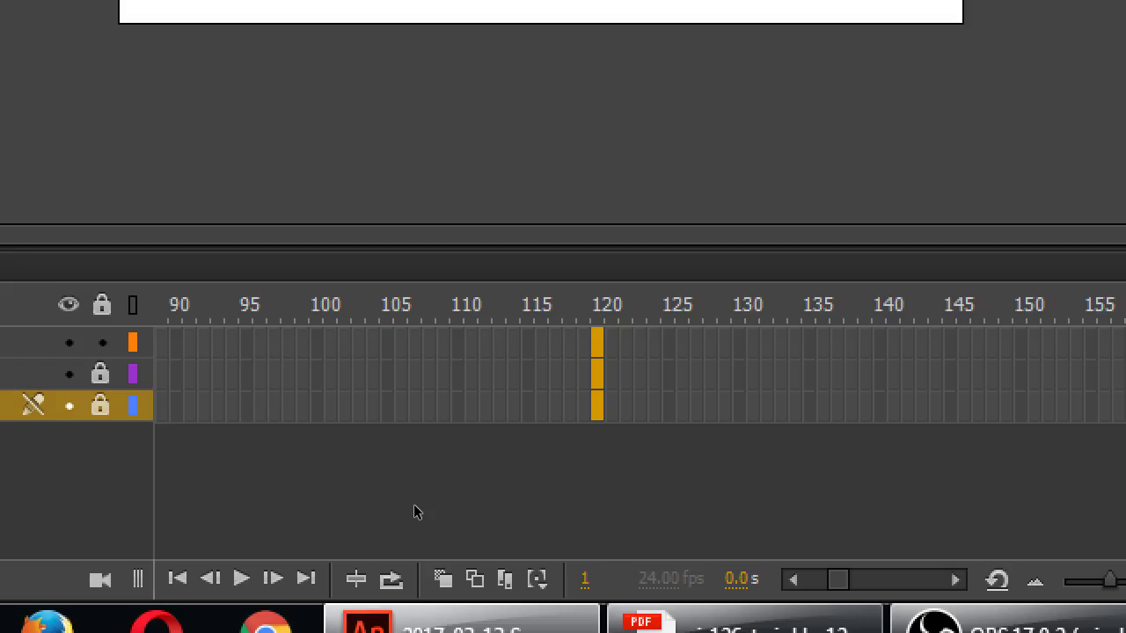
{"action": "key", "text": "F5"}
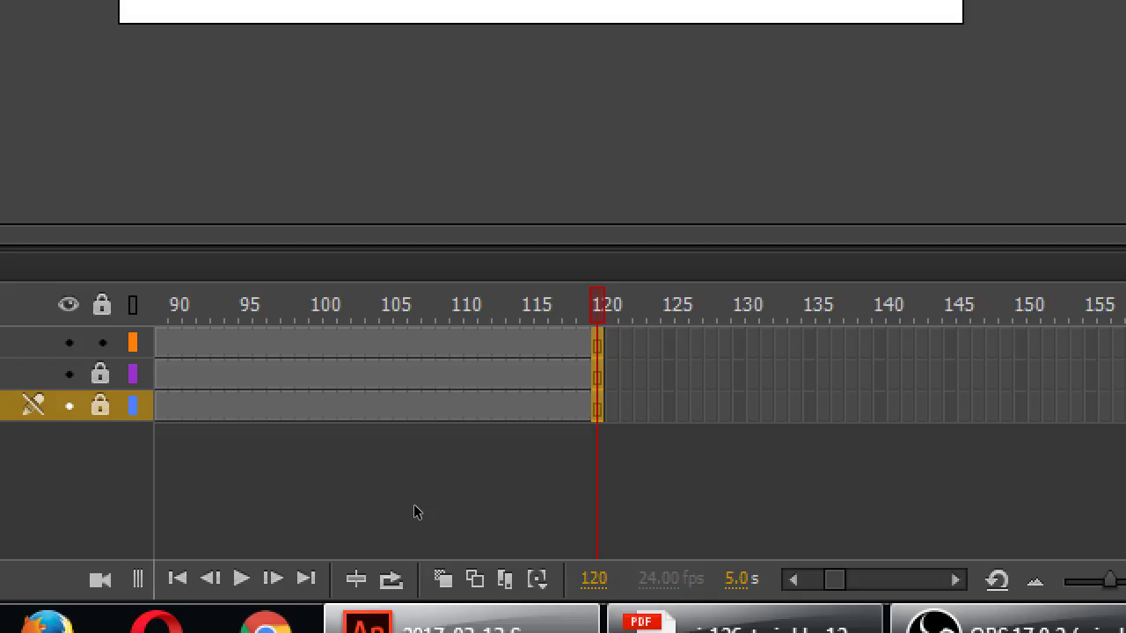
{"action": "key", "text": "ctrl+z"}
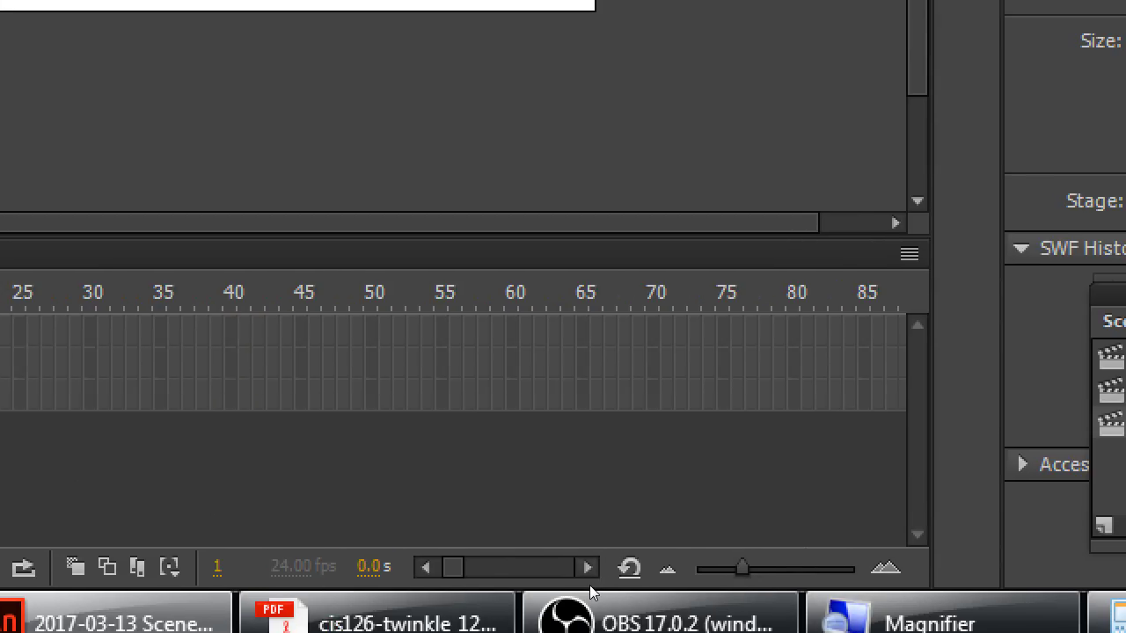
Try extending individual layers to different frames between 120 and 130, undoing each insertion
{"action": "left_click", "coordinate": [588, 570]}
{"action": "key", "text": "ctrl+z"}
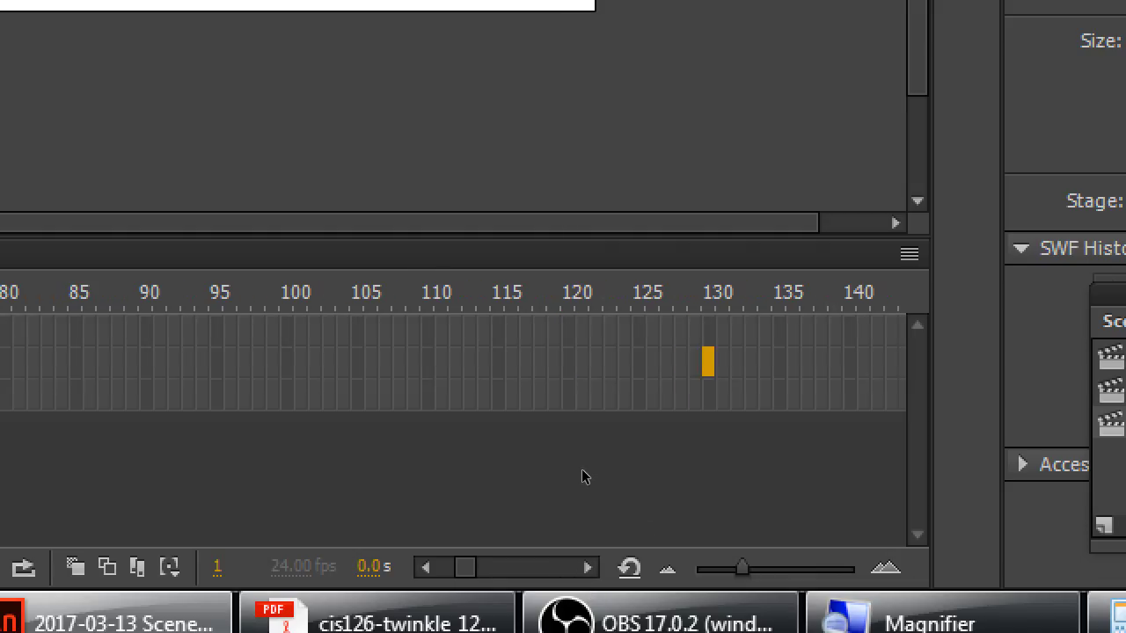
{"action": "key", "text": "ctrl+z"}
{"action": "key", "text": "ctrl+z"}
{"action": "key", "text": "ctrl+z"}
{"action": "key", "text": "ctrl+z"}
{"action": "key", "text": "ctrl+z"}
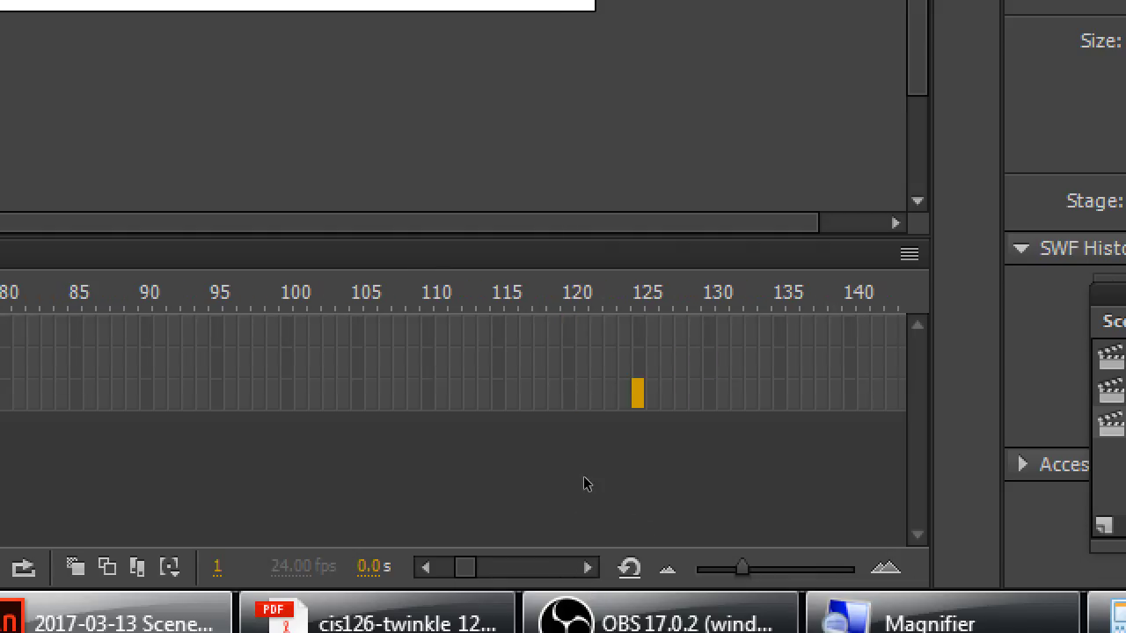
{"action": "key", "text": "ctrl+z"}
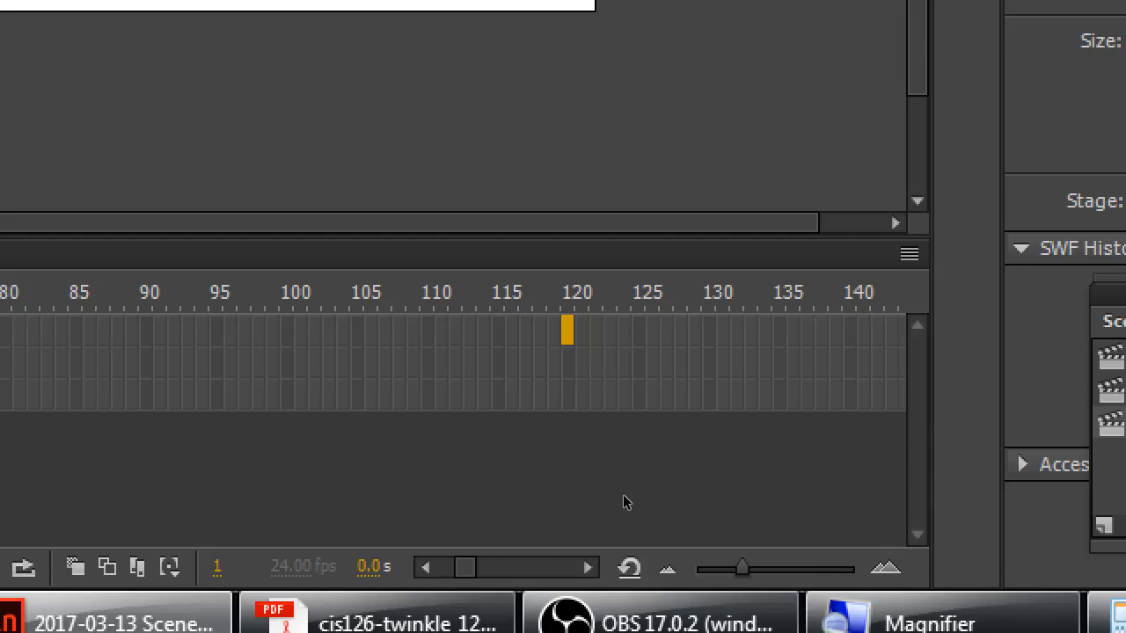
{"action": "key", "text": "ctrl+z"}
{"action": "key", "text": "ctrl+z"}
{"action": "key", "text": "ctrl+z"}
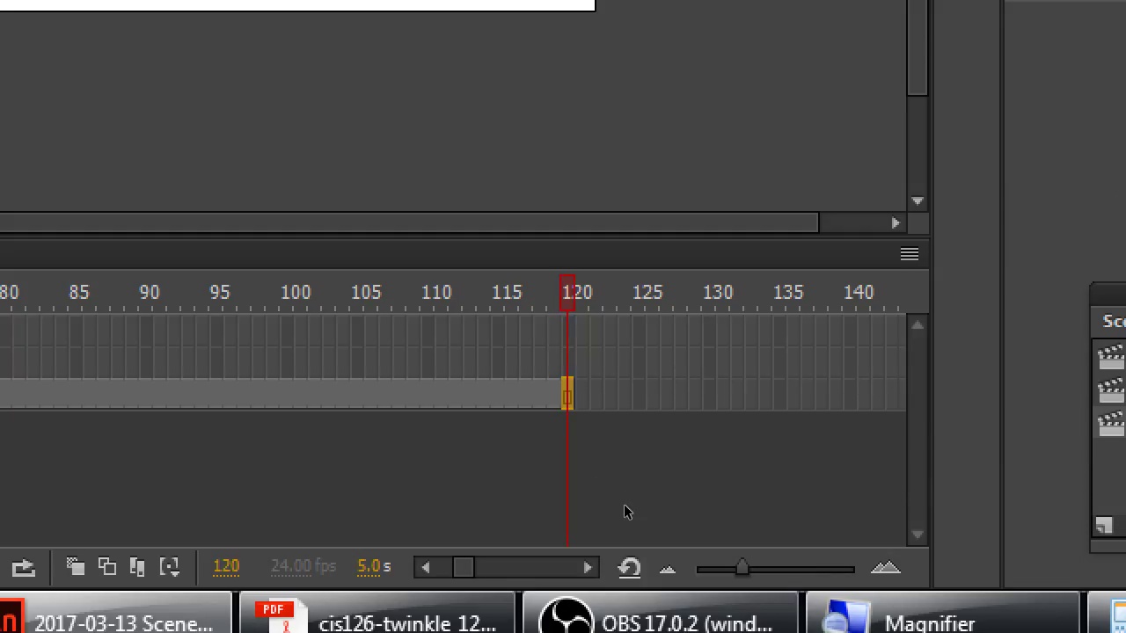
{"action": "key", "text": "ctrl+z"}
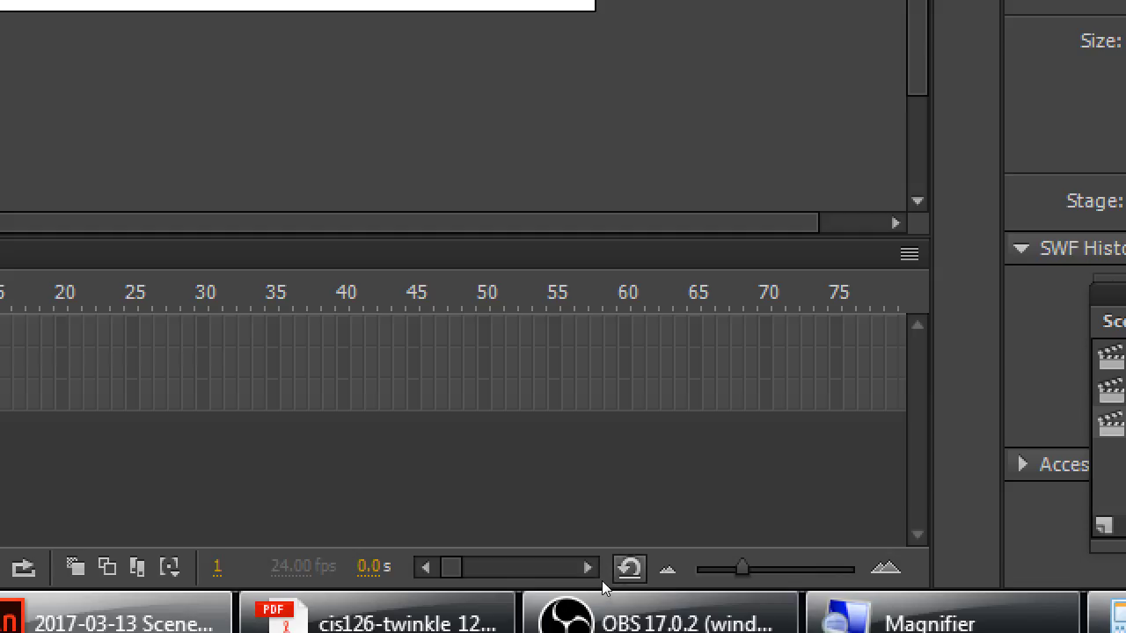
Extend the cat, mouse and background layers together to frame 120, and save the movie
{"action": "left_click_drag", "start_coordinate": [589, 582], "coordinate": [589, 582]}
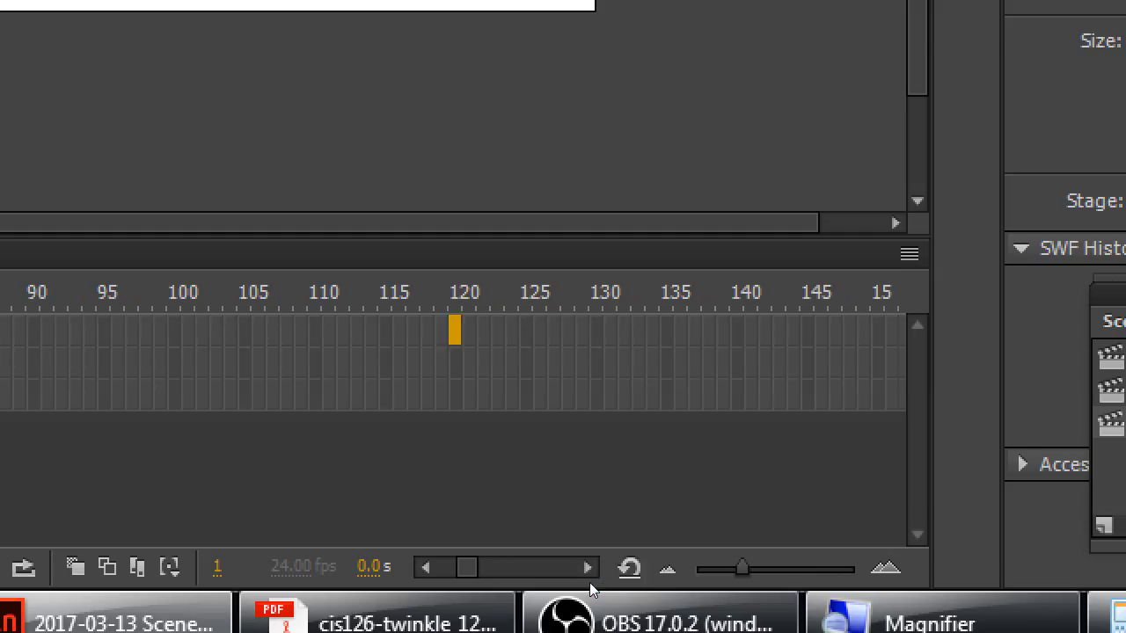
{"action": "mouse_move", "coordinate": [551, 471]}
{"action": "left_mouse_down"}
{"action": "mouse_move", "coordinate": [522, 470]}
{"action": "mouse_move", "coordinate": [524, 496]}
{"action": "left_mouse_up"}
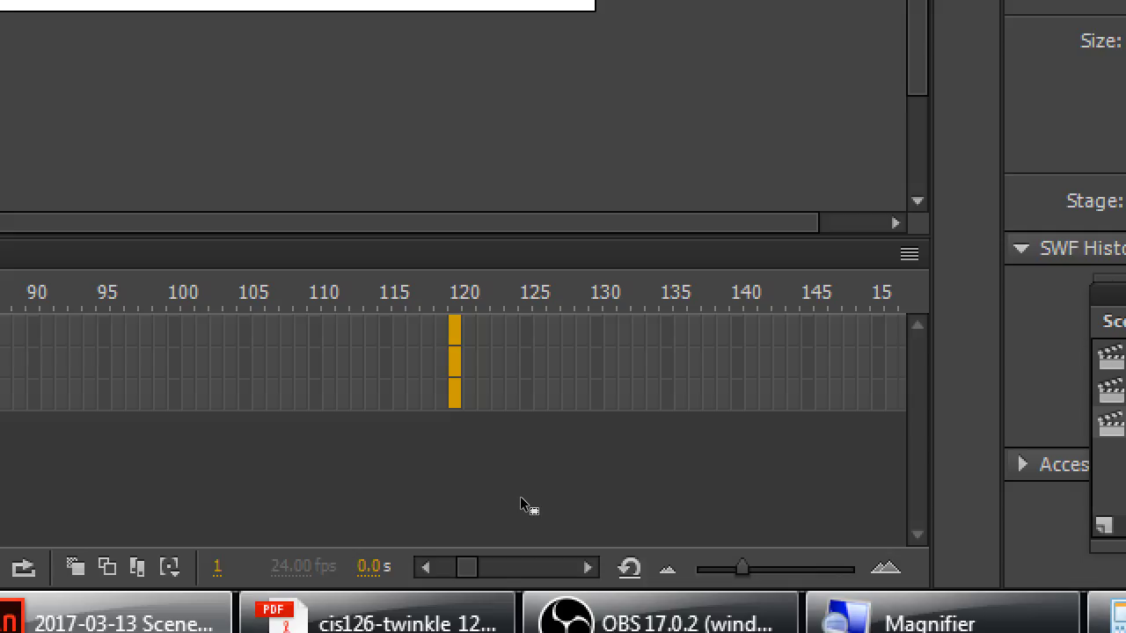
{"action": "key", "text": "F5"}
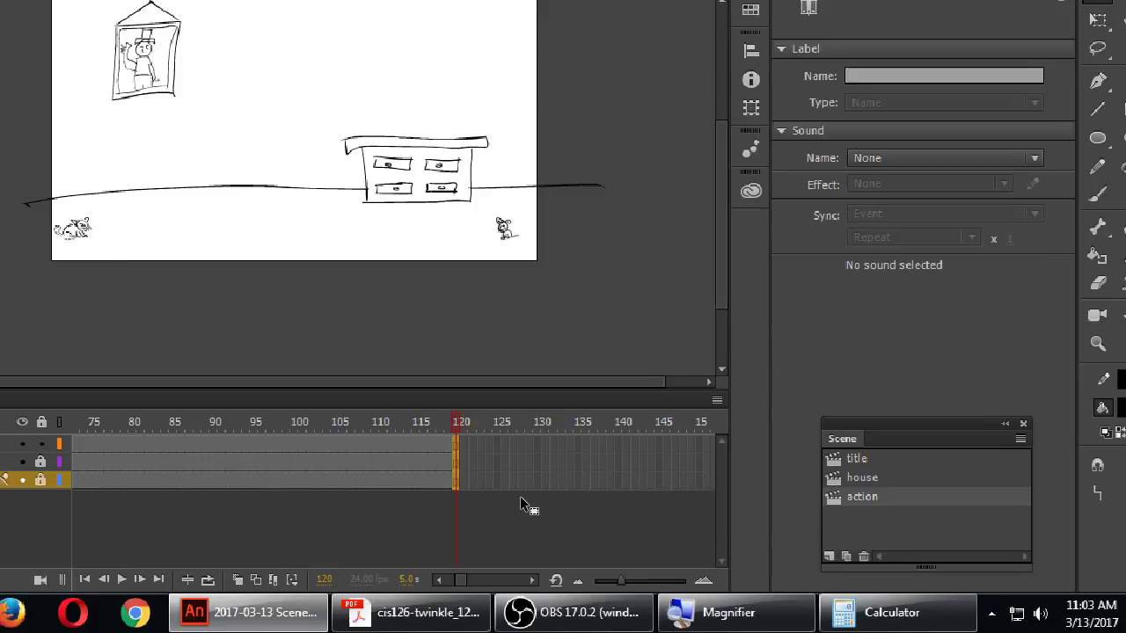
{"action": "key", "text": "ctrl+s"}
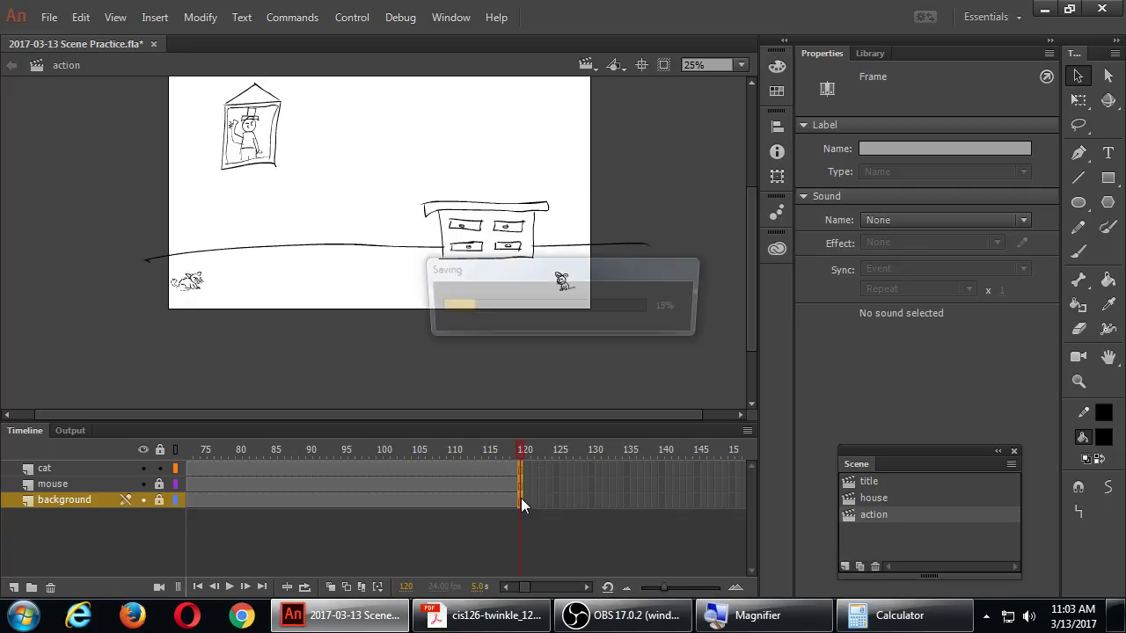
Lock the cat layer and save the movie
{"action": "left_click", "coordinate": [159, 468]}
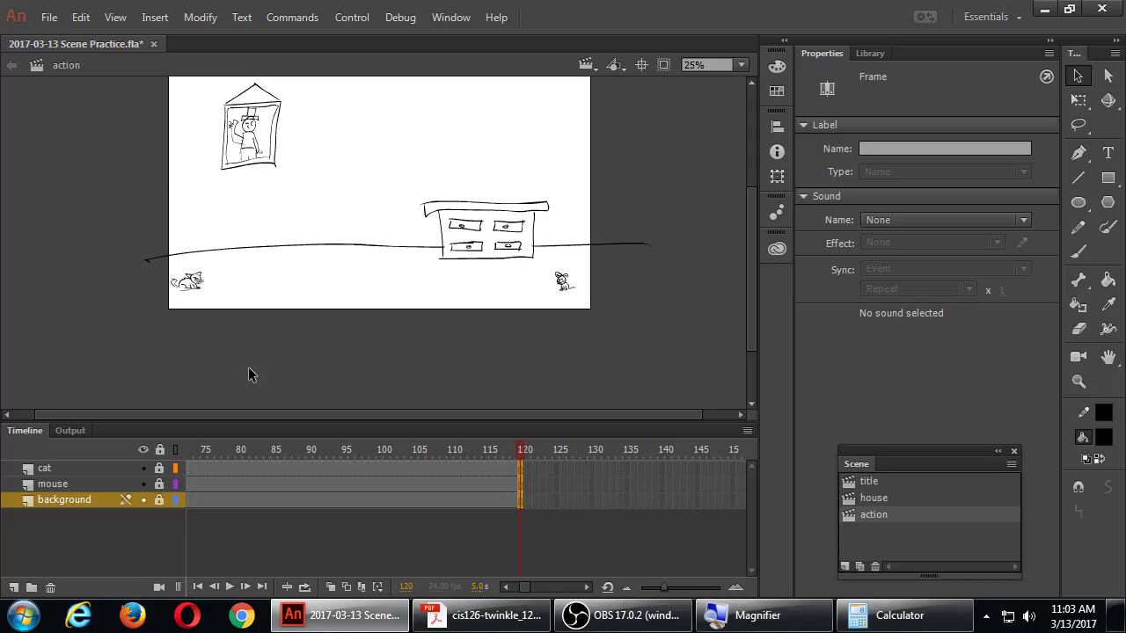
{"action": "key", "text": "ctrl+s"}
Add a camera to the action scene with the Camera tool and return to frame 1 with the camera active
{"action": "left_click_drag", "start_coordinate": [750, 321], "coordinate": [751, 304]}
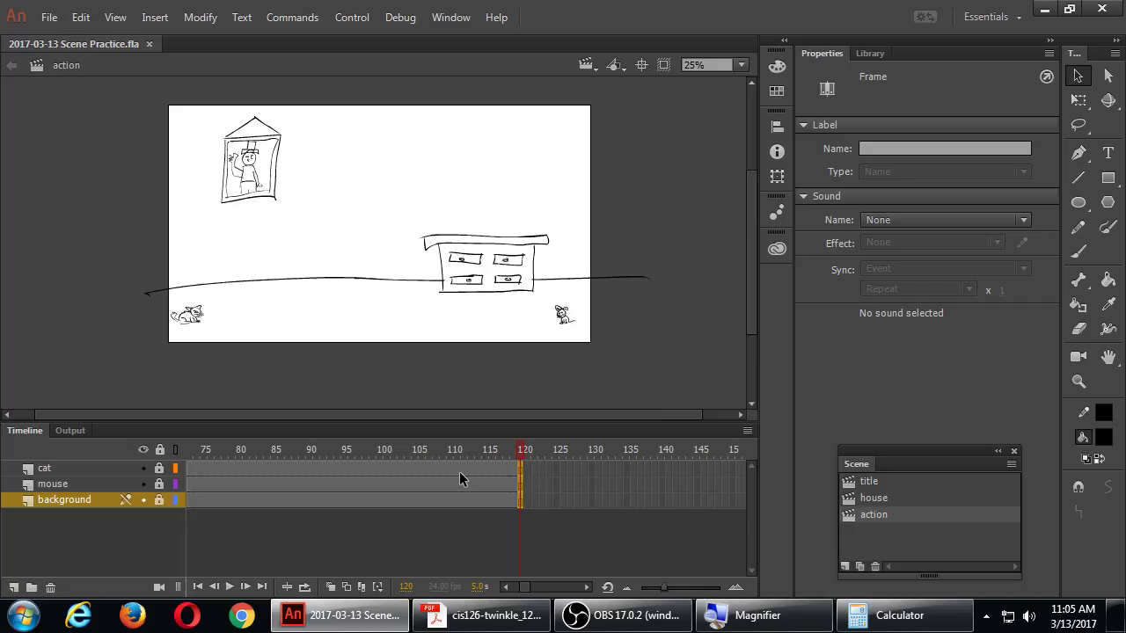
{"action": "left_click", "coordinate": [223, 553]}
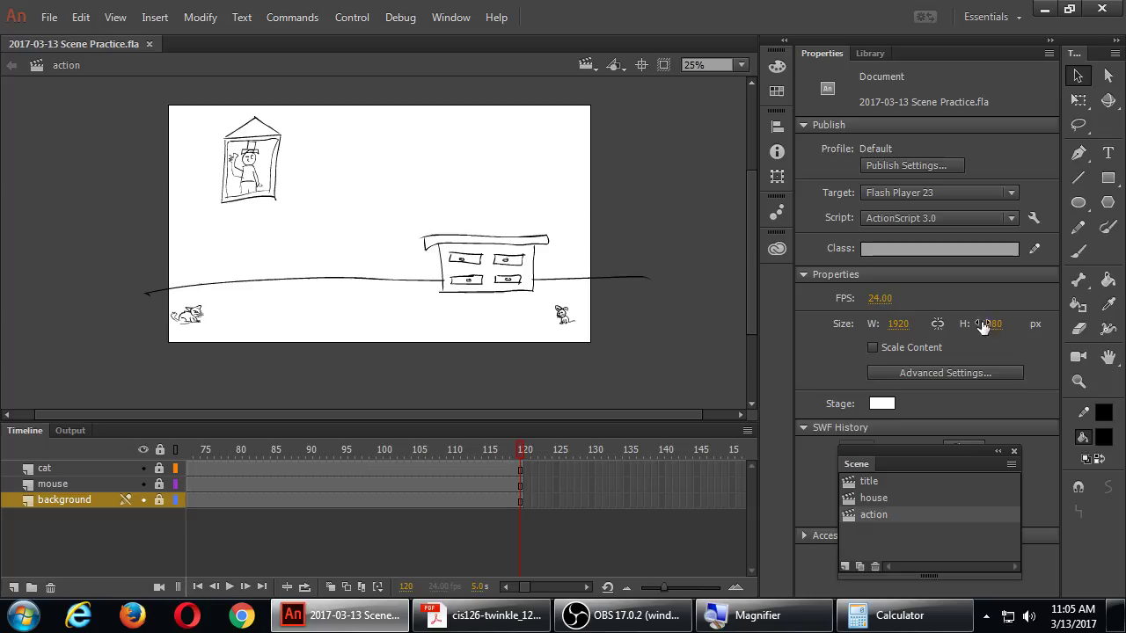
{"action": "left_click", "coordinate": [1078, 355]}
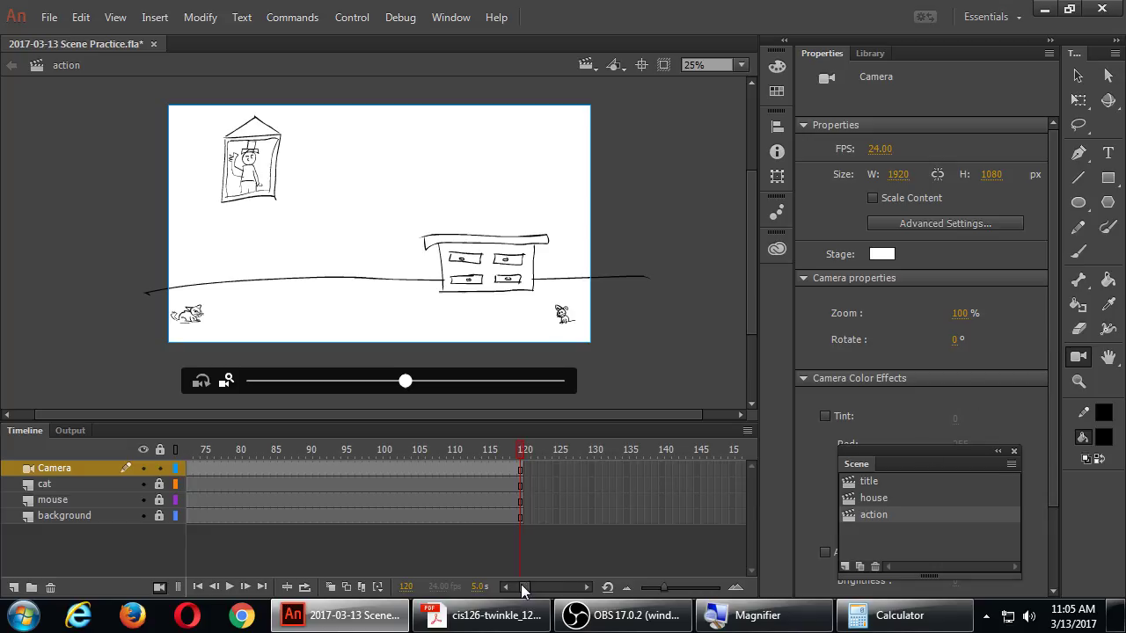
{"action": "left_click_drag", "start_coordinate": [531, 585], "coordinate": [508, 586]}
{"action": "left_click", "coordinate": [189, 452]}
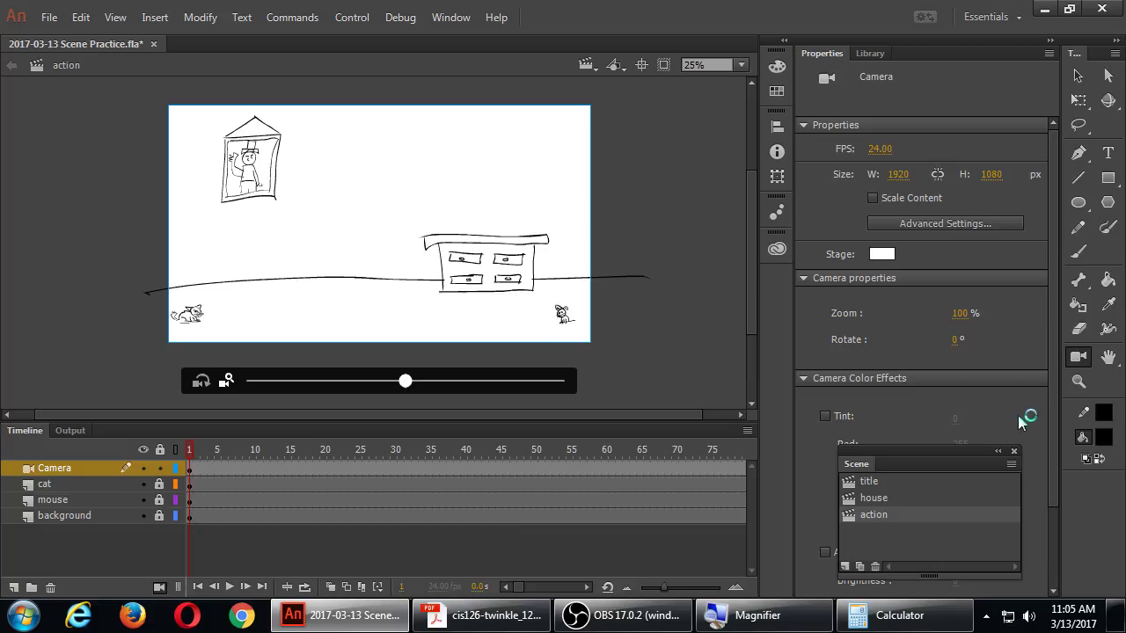
{"action": "left_click", "coordinate": [1080, 360]}
{"action": "left_click", "coordinate": [1079, 359]}
{"action": "left_click", "coordinate": [1079, 359]}
{"action": "left_click", "coordinate": [1080, 361]}
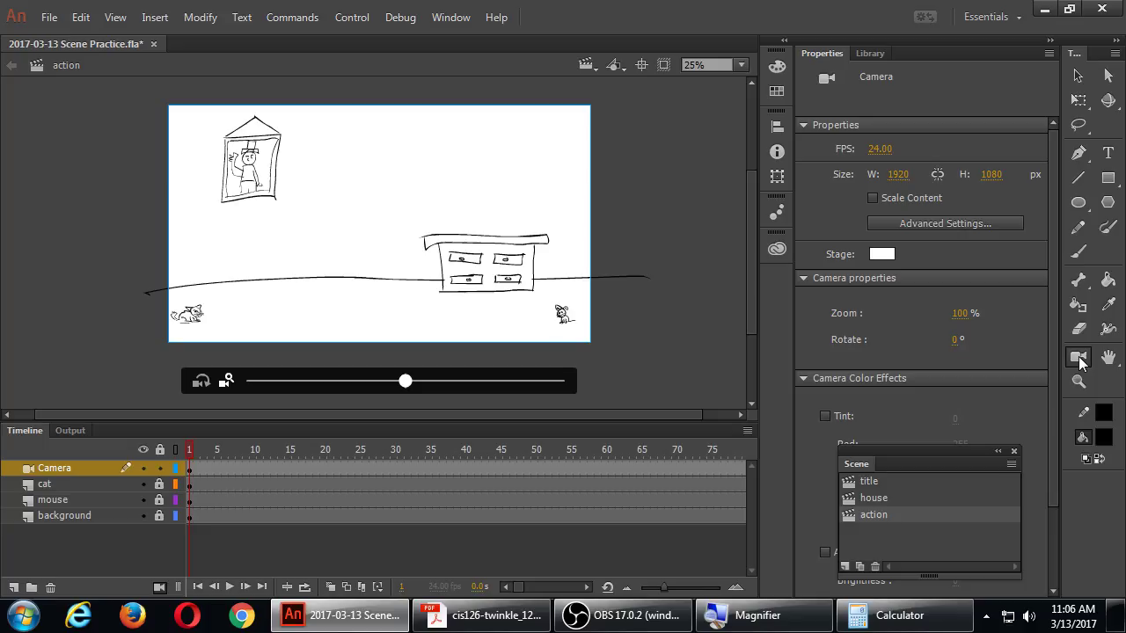
Try out the camera's zoom range by zooming to 151%, out to 61%, and back in to 124%
{"action": "left_click_drag", "start_coordinate": [406, 382], "coordinate": [514, 384]}
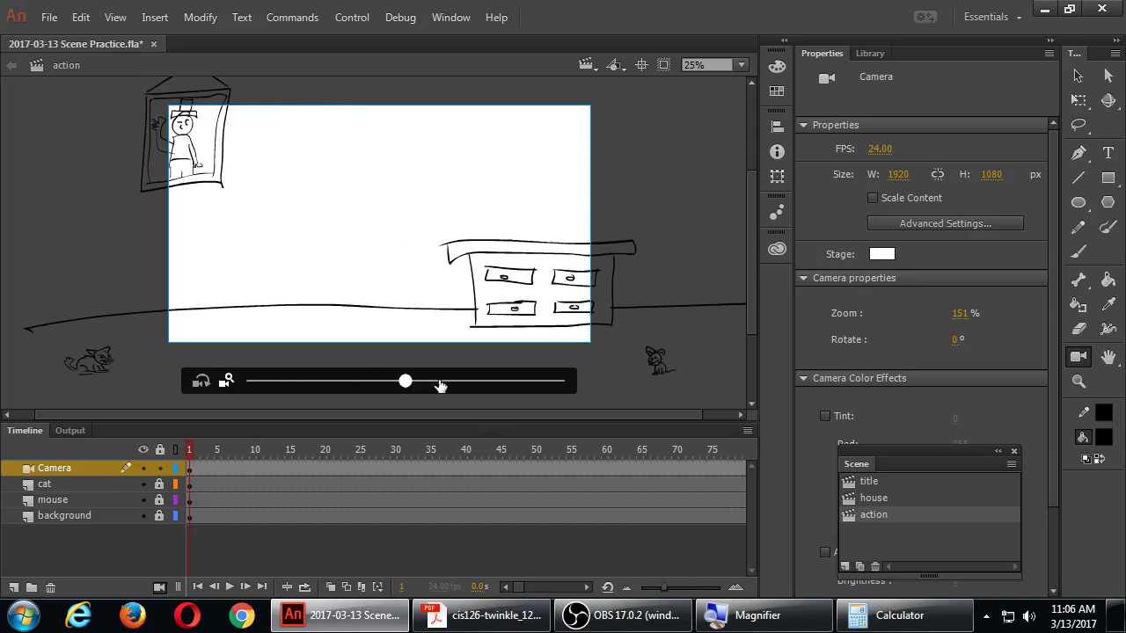
{"action": "left_click_drag", "start_coordinate": [407, 383], "coordinate": [309, 385]}
{"action": "left_click_drag", "start_coordinate": [404, 383], "coordinate": [531, 382]}
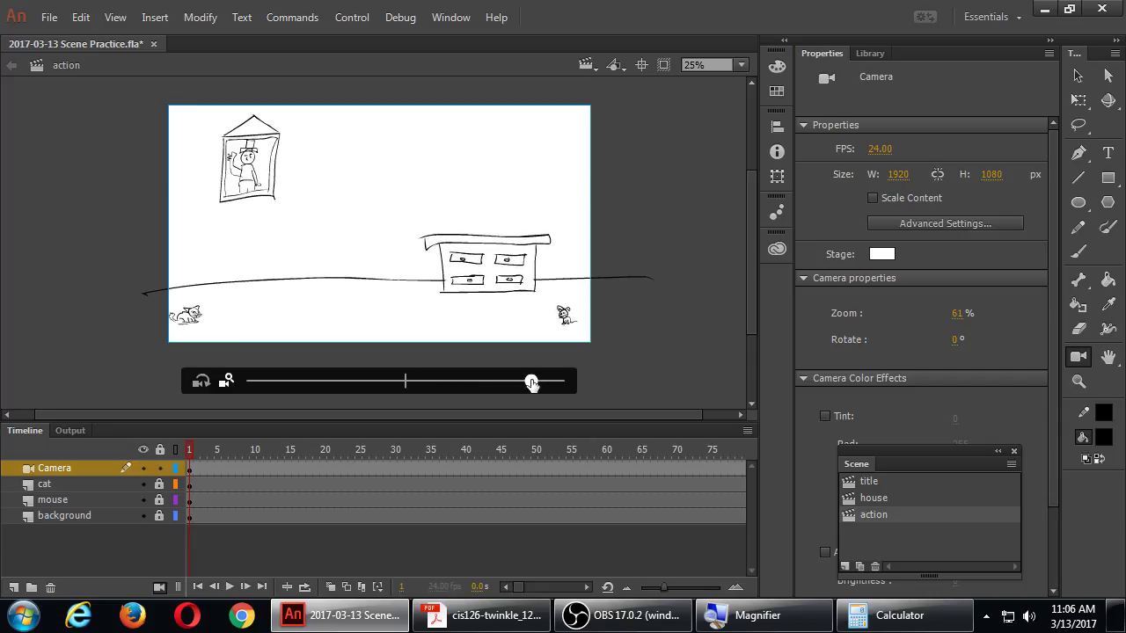
{"action": "left_click_drag", "start_coordinate": [405, 382], "coordinate": [465, 387]}
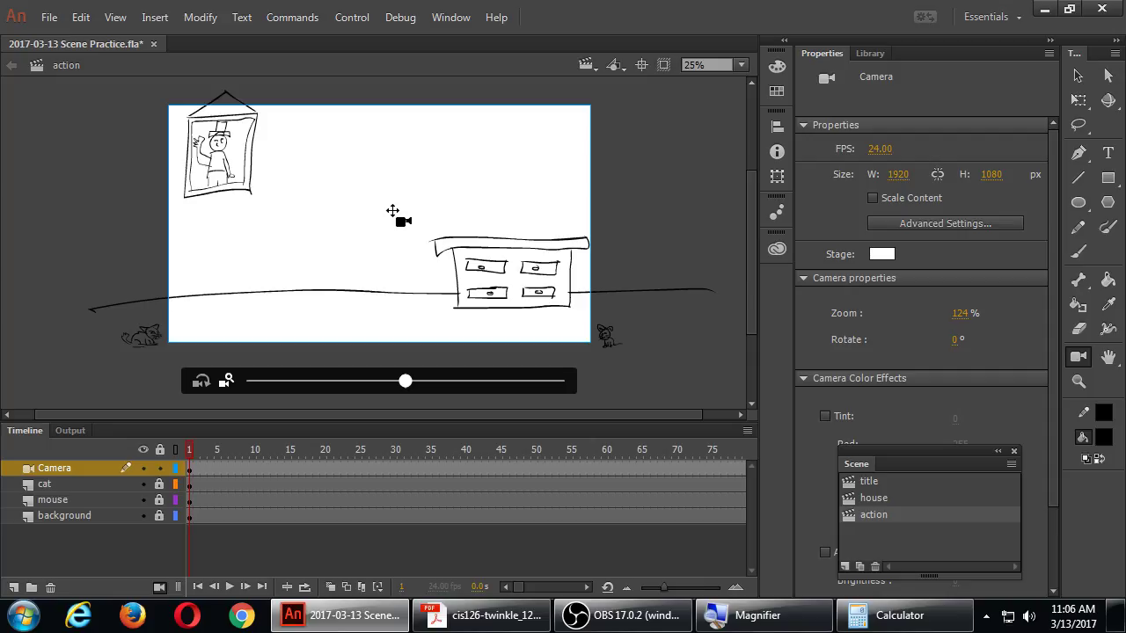
Try framing the dresser and mouse by moving the camera toward them and zooming to 133%
{"action": "left_click_drag", "start_coordinate": [393, 211], "coordinate": [508, 249]}
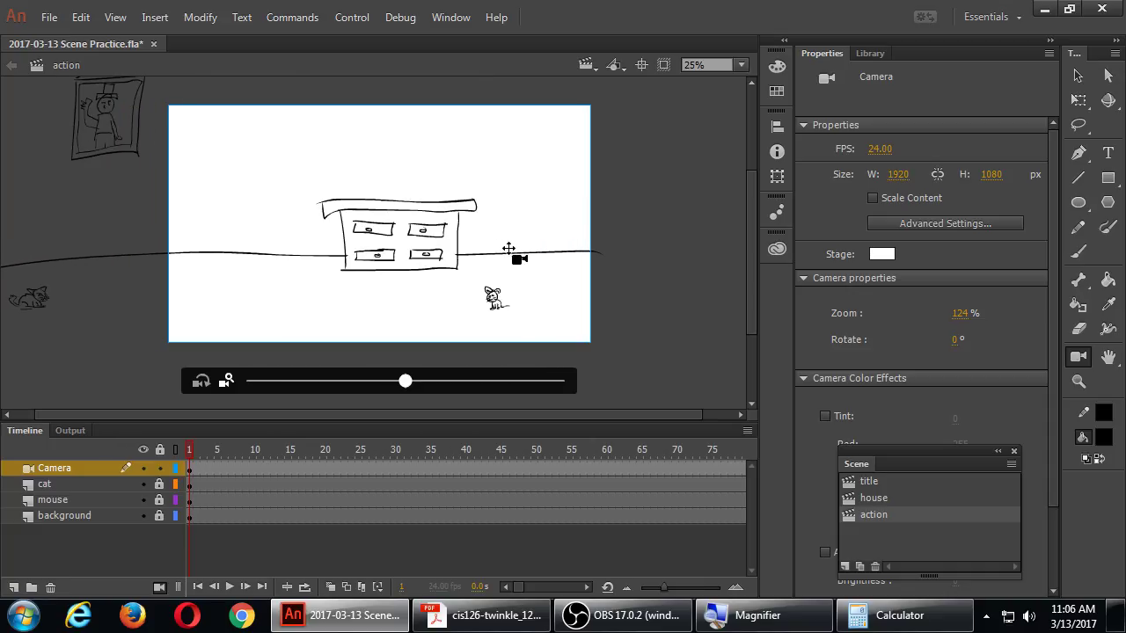
{"action": "left_click_drag", "start_coordinate": [406, 381], "coordinate": [427, 383]}
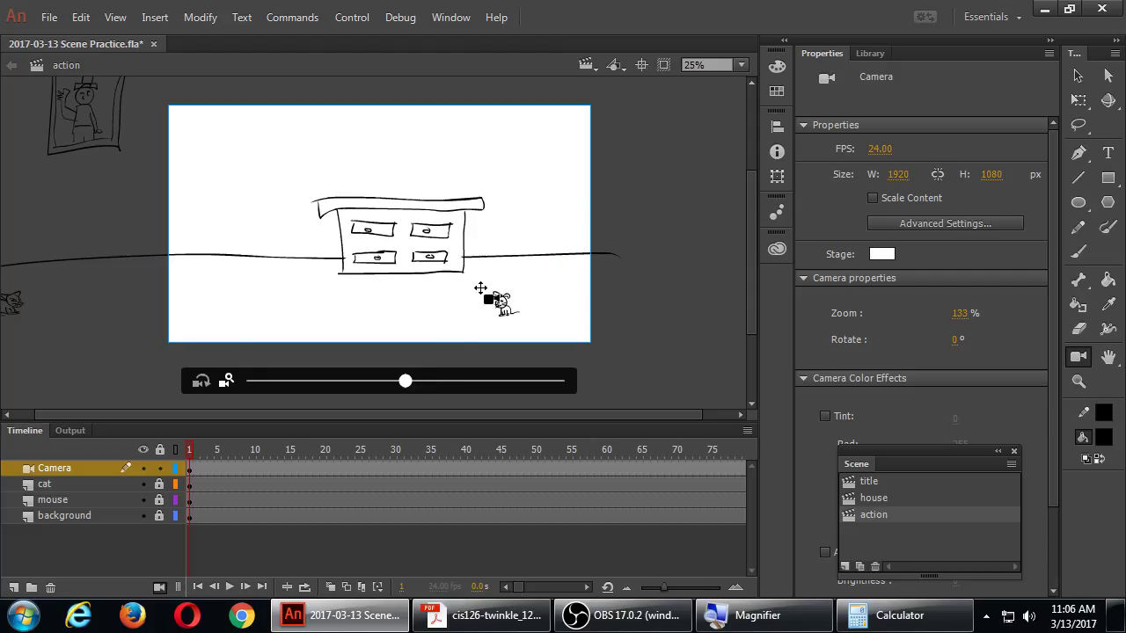
{"action": "left_click_drag", "start_coordinate": [479, 249], "coordinate": [481, 231]}
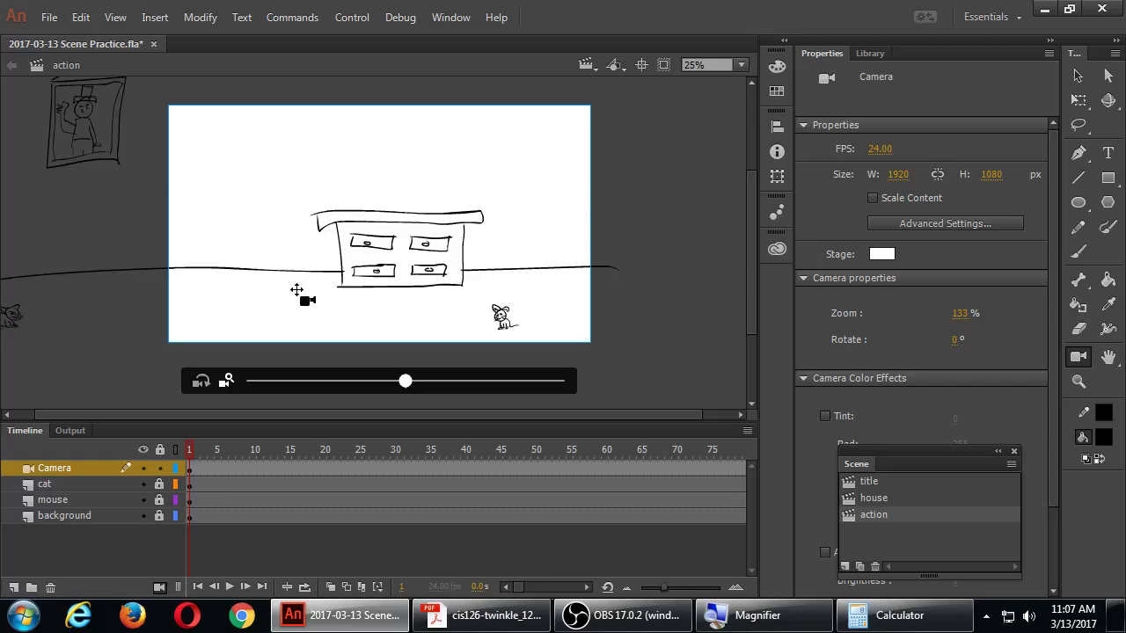
Try panning the camera at 133% zoom past the mouse and back across the room to the cat
{"action": "left_click_drag", "start_coordinate": [304, 294], "coordinate": [434, 257]}
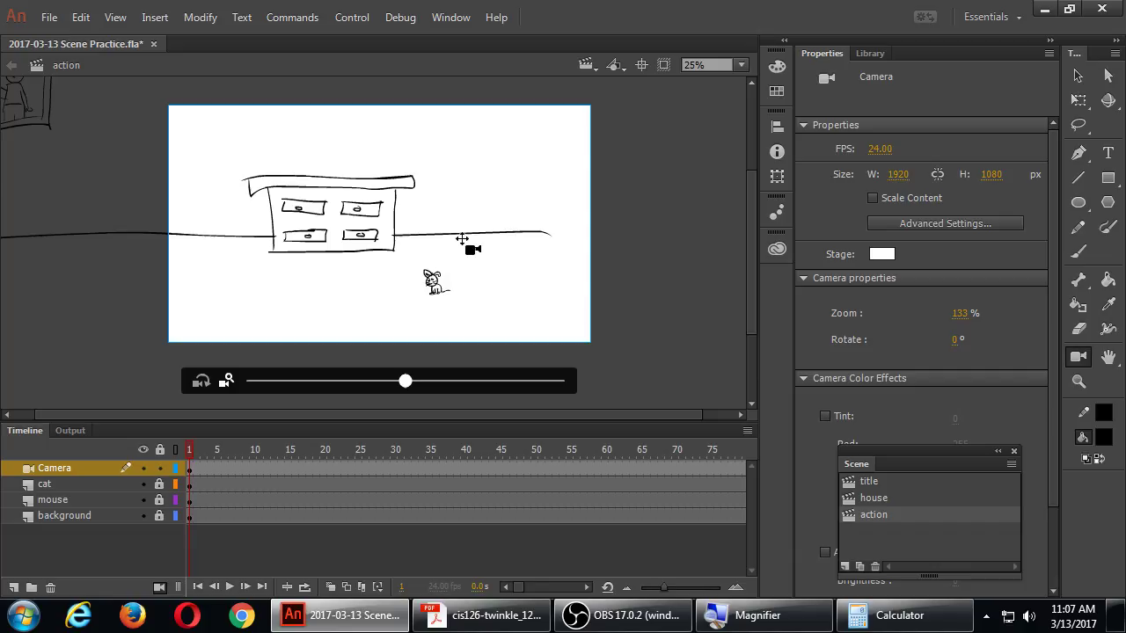
{"action": "left_click_drag", "start_coordinate": [458, 242], "coordinate": [414, 241]}
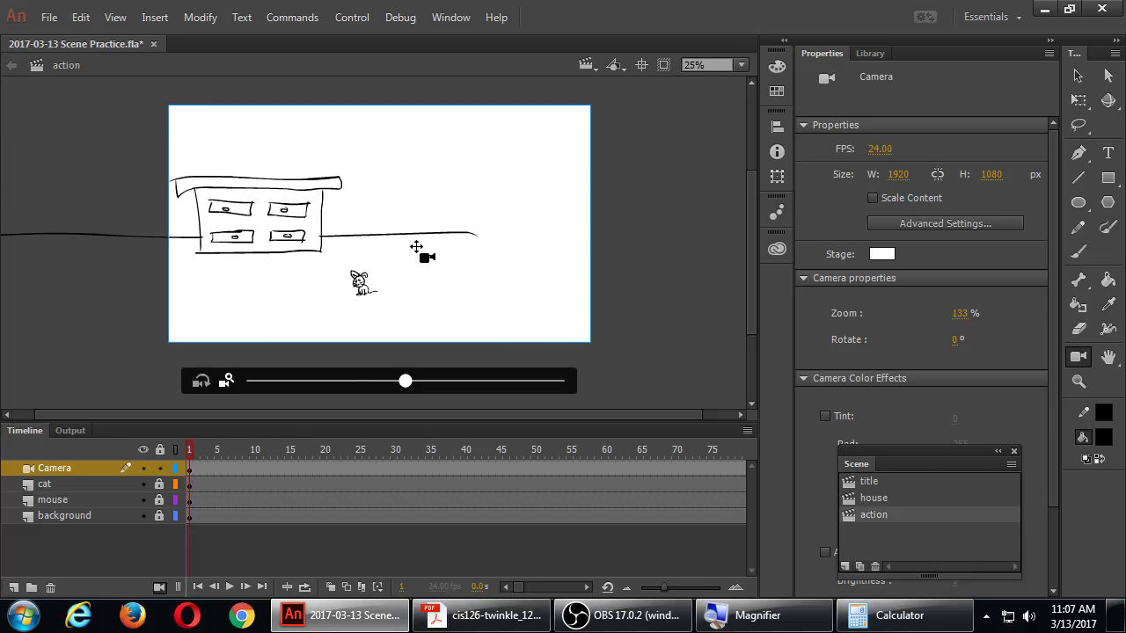
{"action": "mouse_move", "coordinate": [404, 244]}
{"action": "left_mouse_down"}
{"action": "mouse_move", "coordinate": [55, 251]}
{"action": "mouse_move", "coordinate": [282, 253]}
{"action": "mouse_move", "coordinate": [277, 224]}
{"action": "left_mouse_up"}
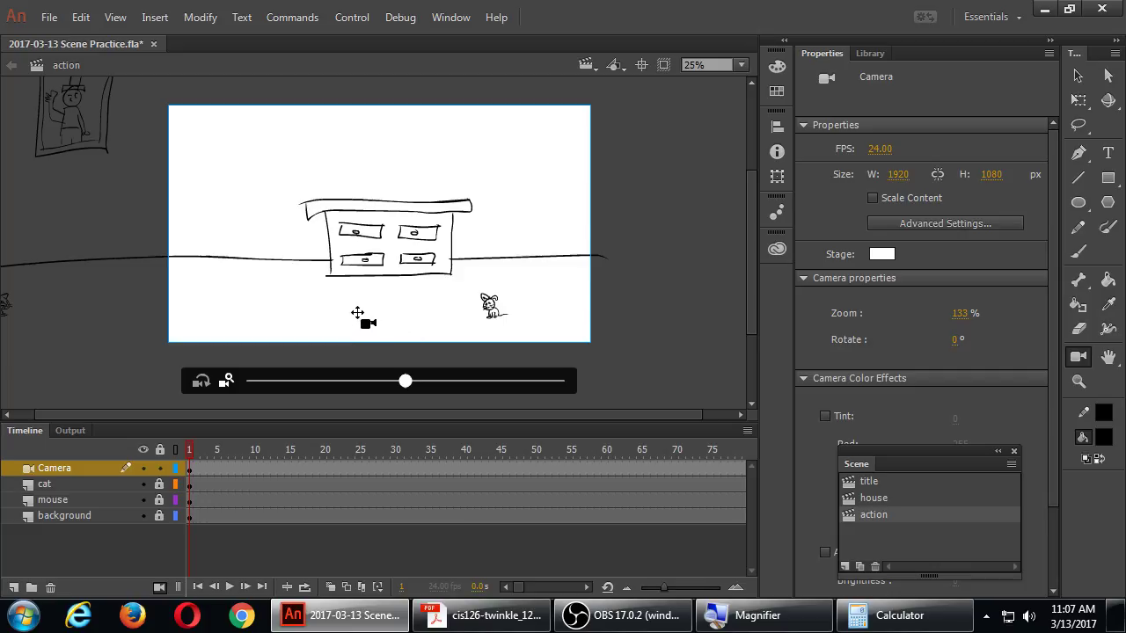
{"action": "left_click_drag", "start_coordinate": [506, 308], "coordinate": [283, 307]}
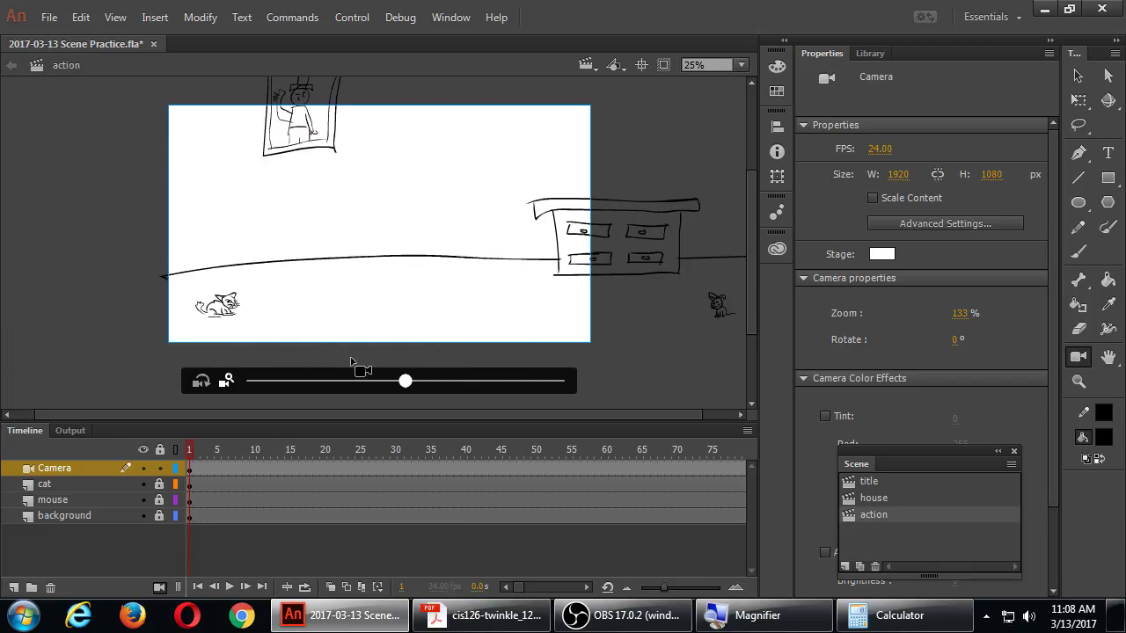
Try zooming the camera out to 92% to include both animals, then in to 126% around the dresser and mouse
{"action": "left_click_drag", "start_coordinate": [405, 382], "coordinate": [334, 384]}
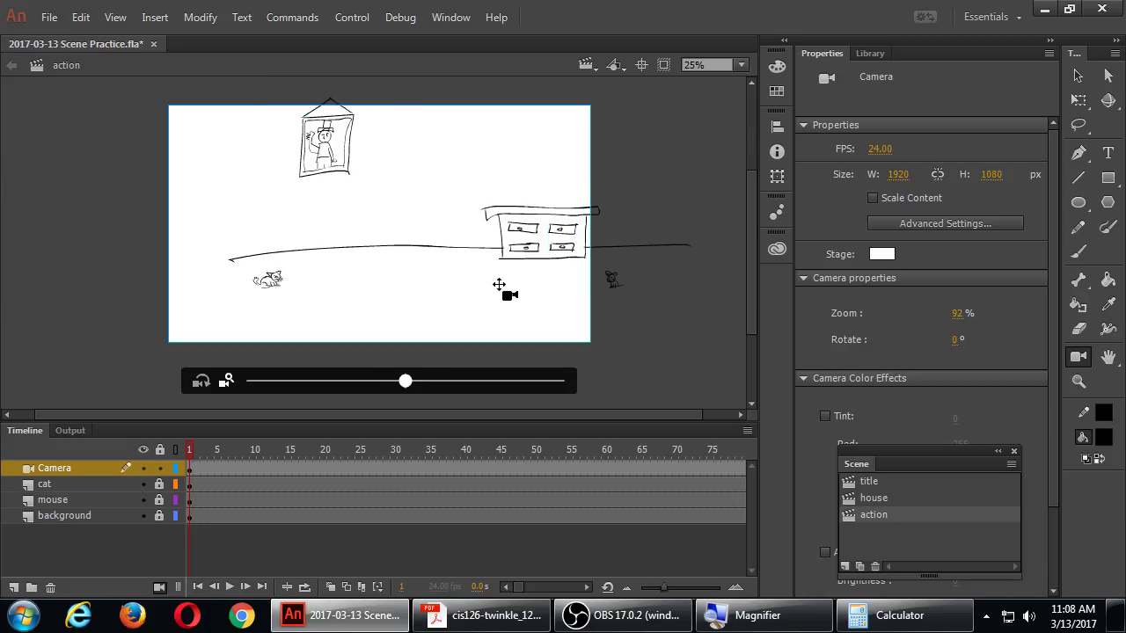
{"action": "left_click_drag", "start_coordinate": [498, 281], "coordinate": [542, 283]}
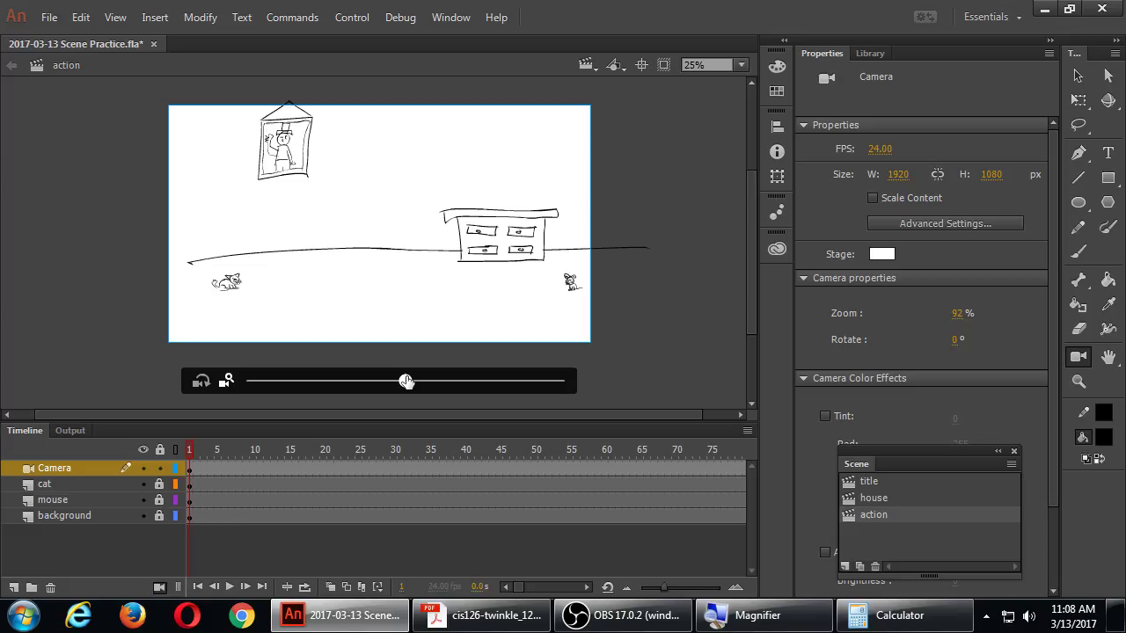
{"action": "left_click_drag", "start_coordinate": [405, 381], "coordinate": [479, 381]}
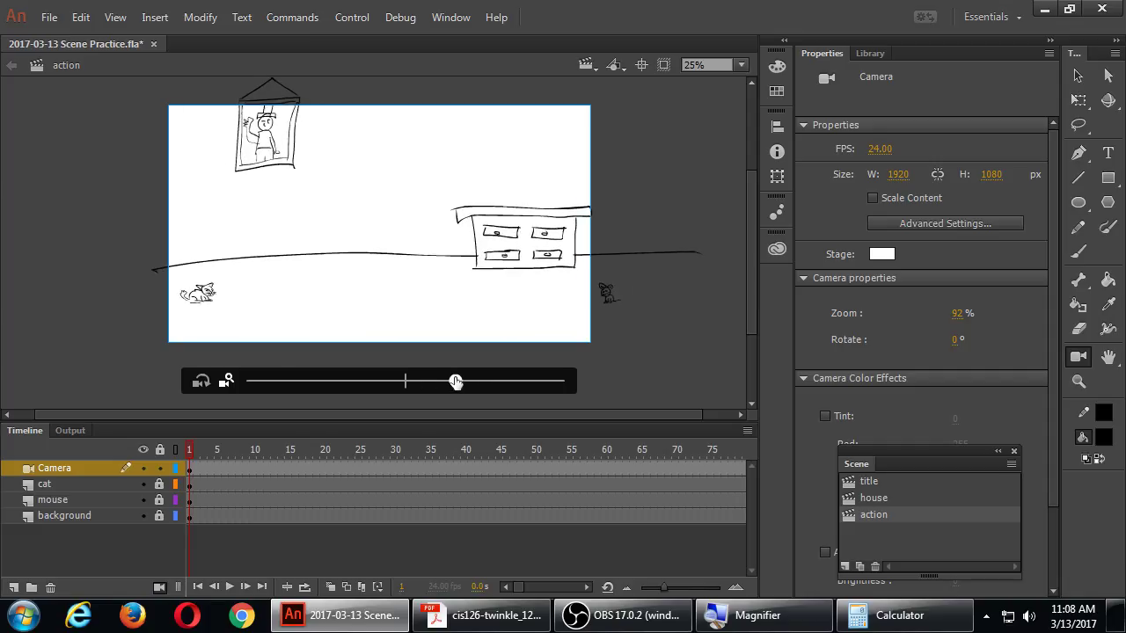
{"action": "left_click_drag", "start_coordinate": [516, 310], "coordinate": [641, 322]}
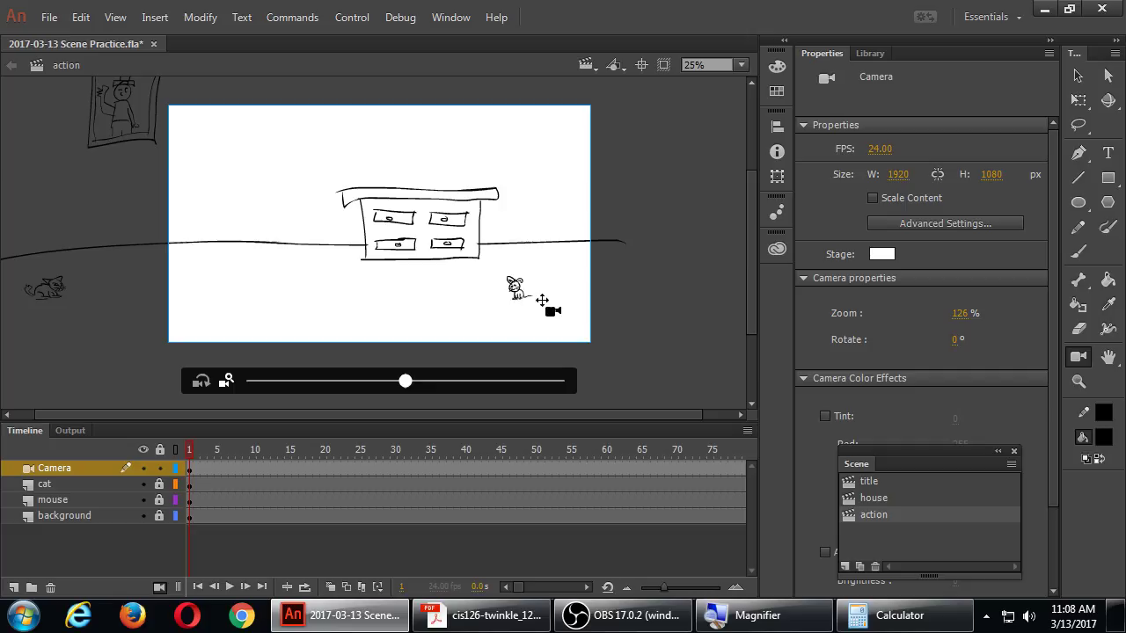
{"action": "left_click_drag", "start_coordinate": [534, 298], "coordinate": [492, 304]}
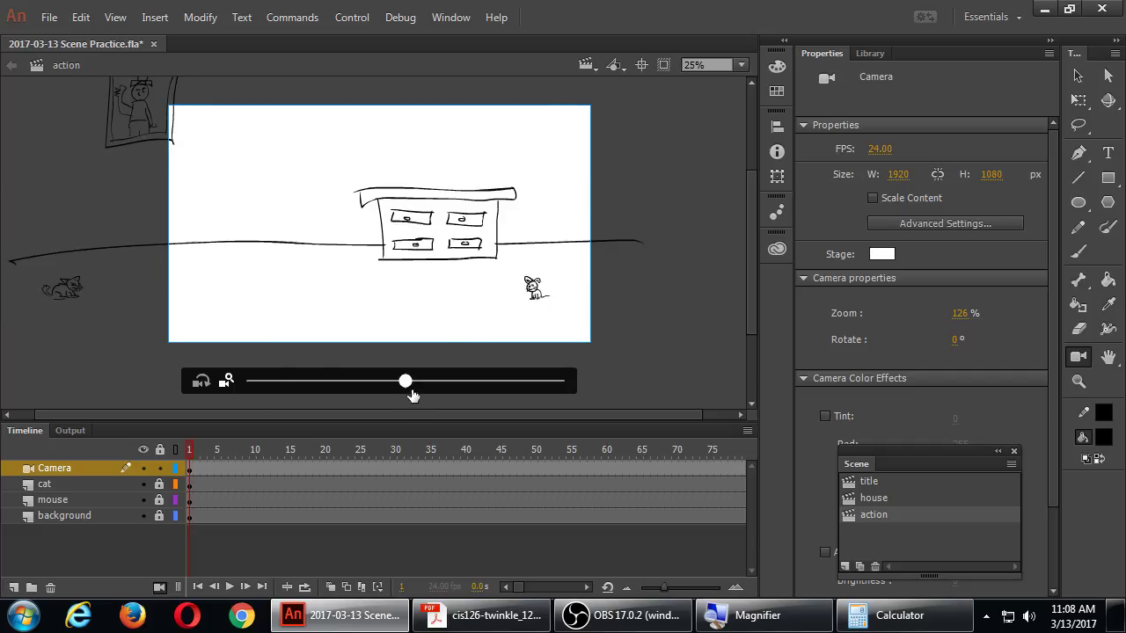
Try camera zooms of 150%, 114%, 119% and 120%, repositioning the camera around the dresser and mouse
{"action": "left_click_drag", "start_coordinate": [408, 387], "coordinate": [457, 387]}
{"action": "left_click_drag", "start_coordinate": [452, 301], "coordinate": [497, 302]}
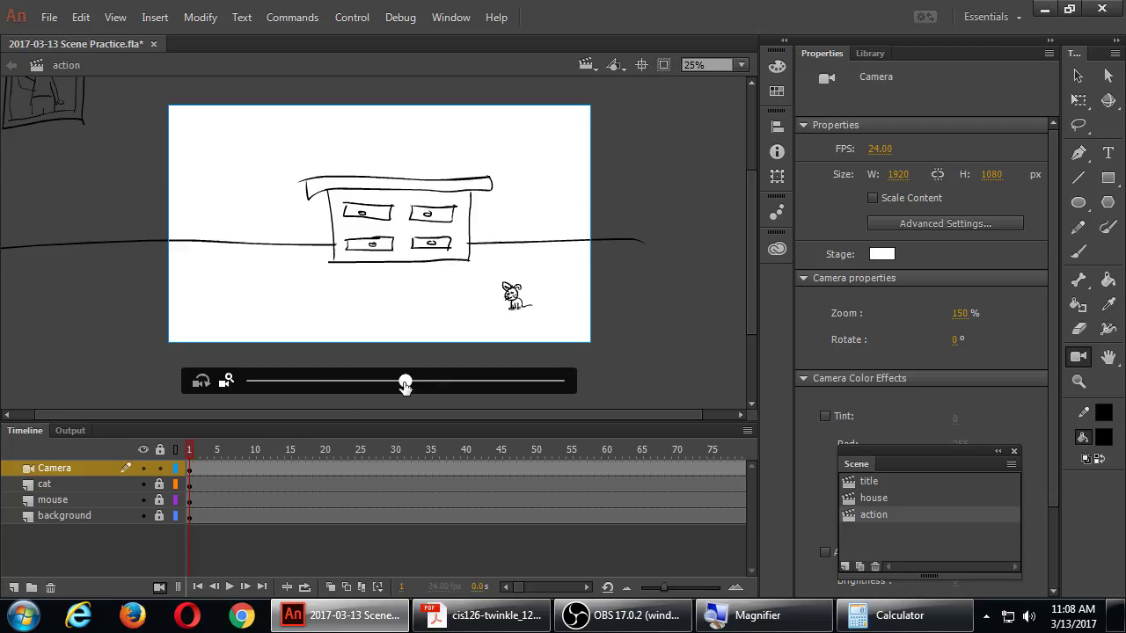
{"action": "left_click_drag", "start_coordinate": [405, 385], "coordinate": [363, 385]}
{"action": "left_click_drag", "start_coordinate": [319, 269], "coordinate": [261, 261]}
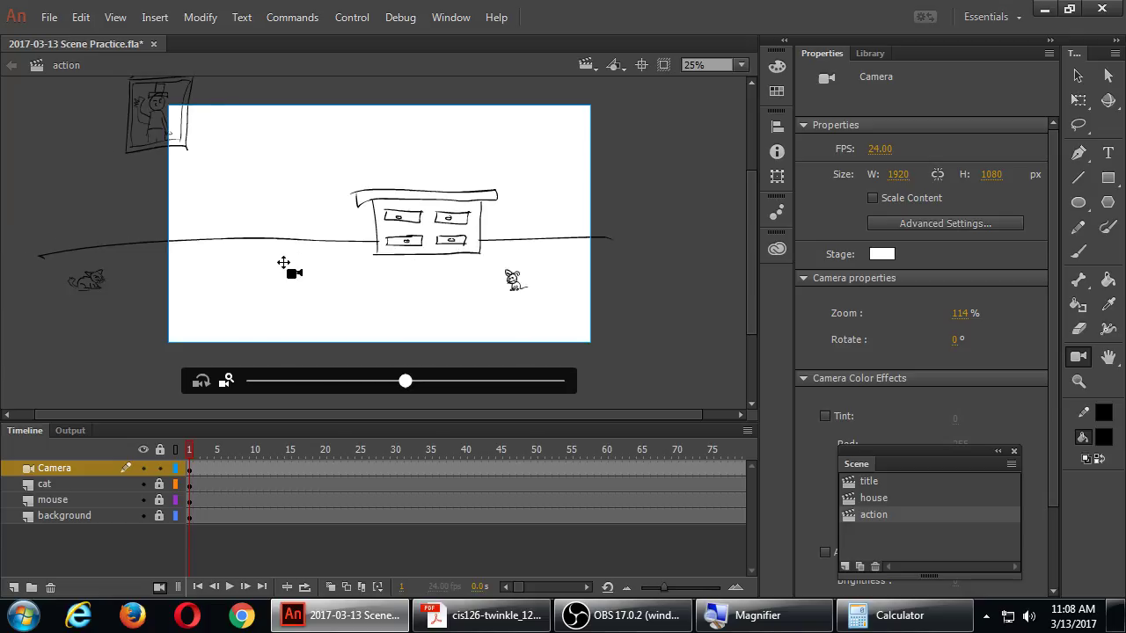
{"action": "left_click_drag", "start_coordinate": [355, 275], "coordinate": [326, 266]}
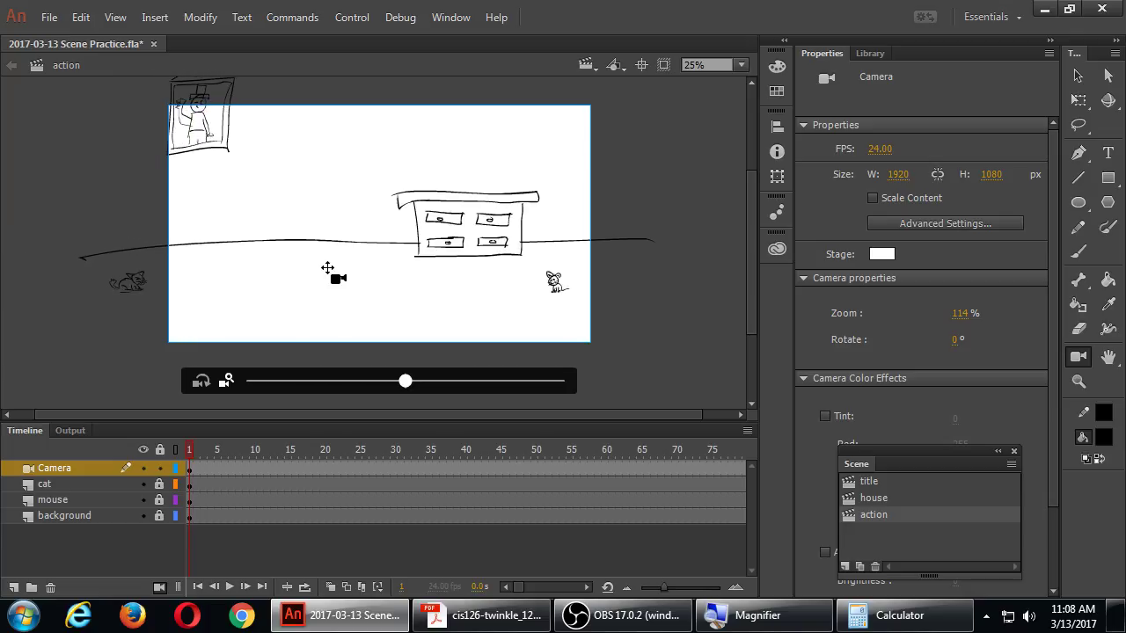
{"action": "left_click_drag", "start_coordinate": [406, 383], "coordinate": [419, 383]}
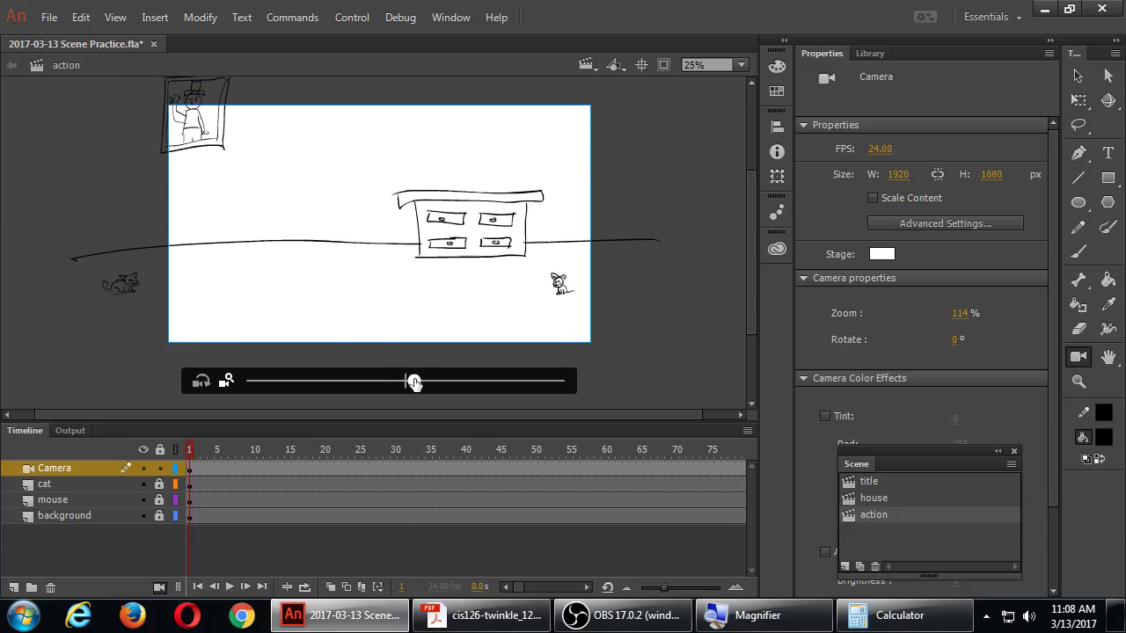
{"action": "mouse_move", "coordinate": [381, 302]}
{"action": "left_mouse_down"}
{"action": "mouse_move", "coordinate": [397, 294]}
{"action": "mouse_move", "coordinate": [387, 289]}
{"action": "left_mouse_up"}
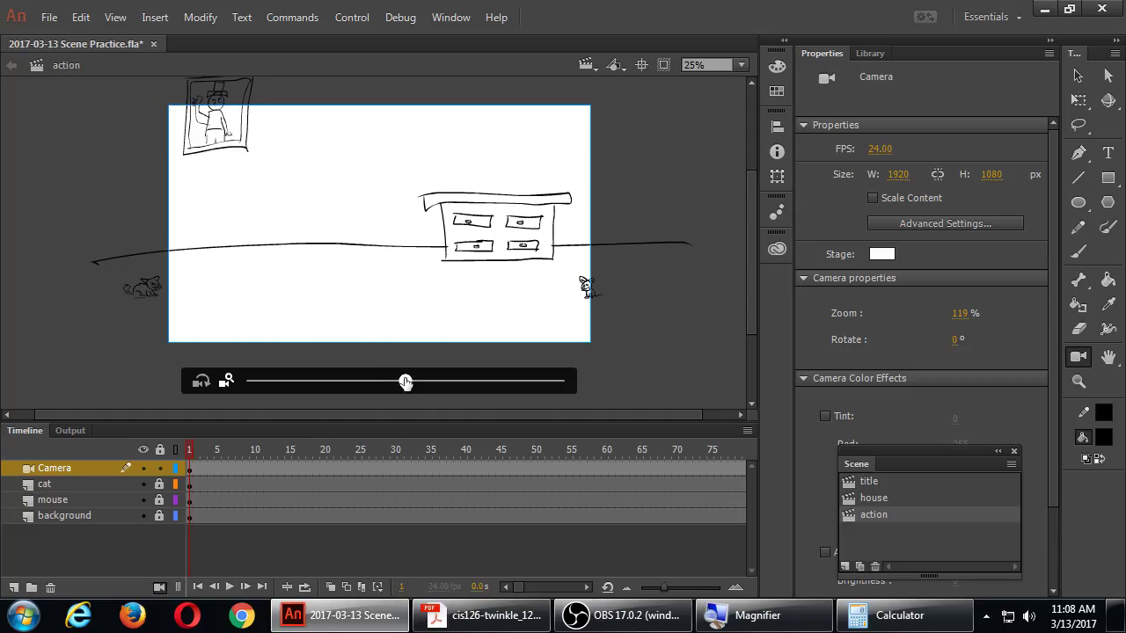
{"action": "left_click_drag", "start_coordinate": [405, 381], "coordinate": [410, 382]}
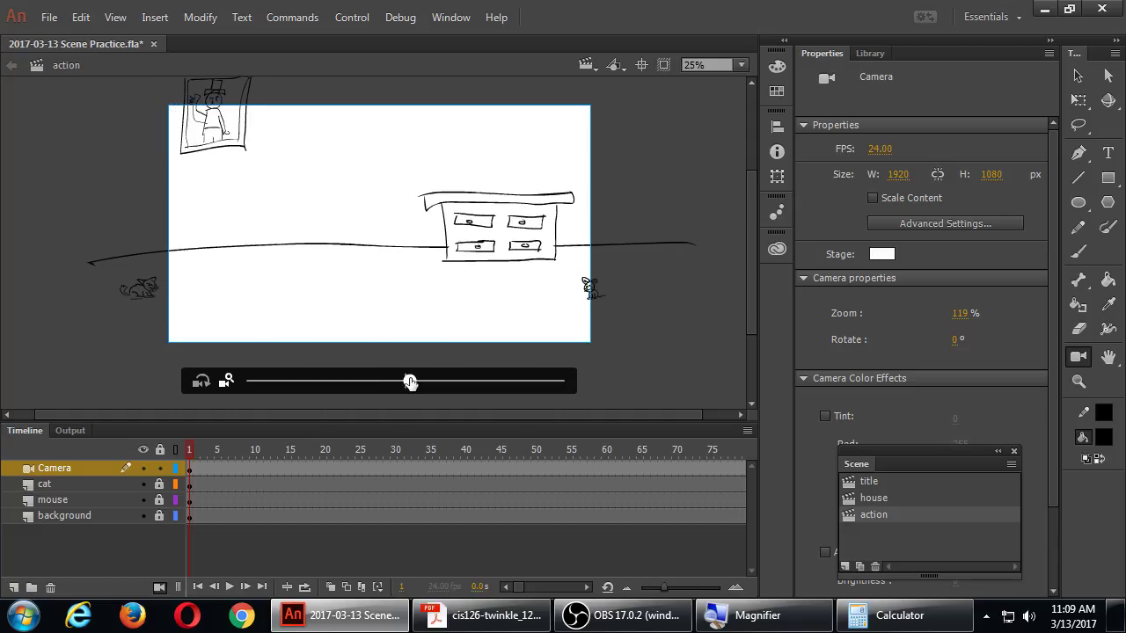
{"action": "left_click_drag", "start_coordinate": [409, 382], "coordinate": [411, 381]}
Frame the wall portrait and dresser at 128% camera zoom on frame 1, leaving the cat and mouse below the stage
{"action": "left_click_drag", "start_coordinate": [359, 226], "coordinate": [364, 187]}
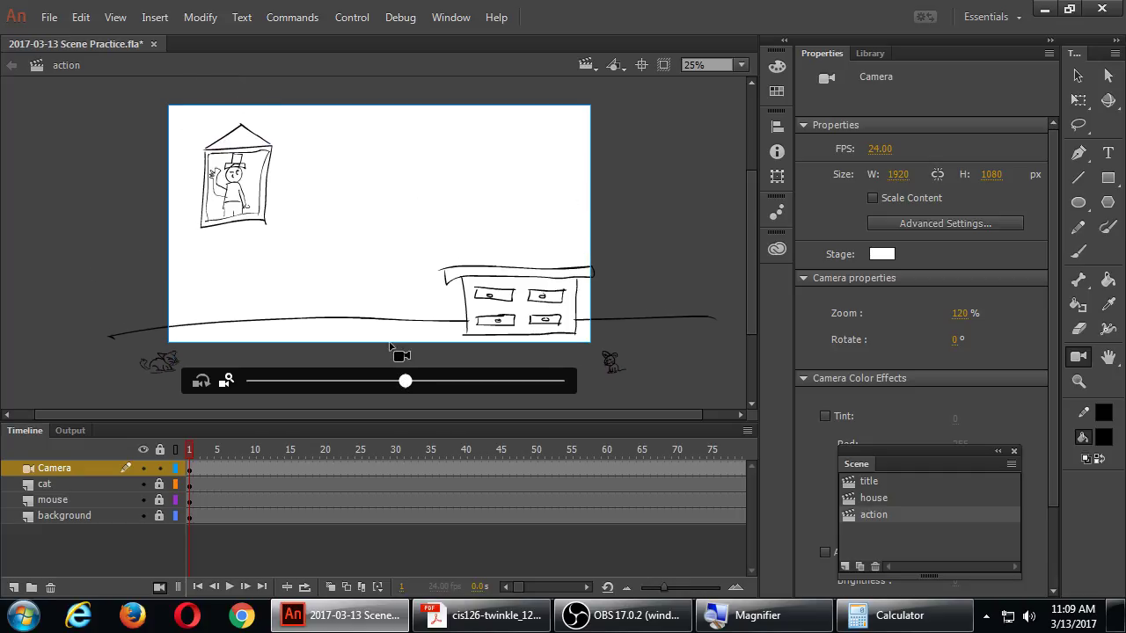
{"action": "left_click_drag", "start_coordinate": [404, 382], "coordinate": [437, 381]}
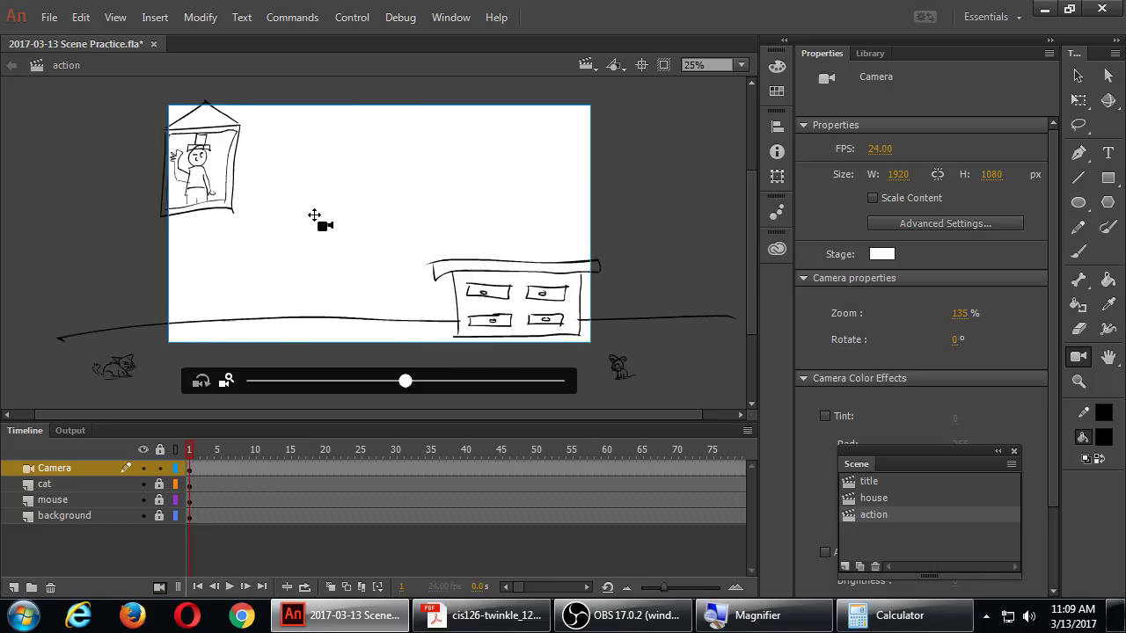
{"action": "left_click_drag", "start_coordinate": [314, 215], "coordinate": [234, 171]}
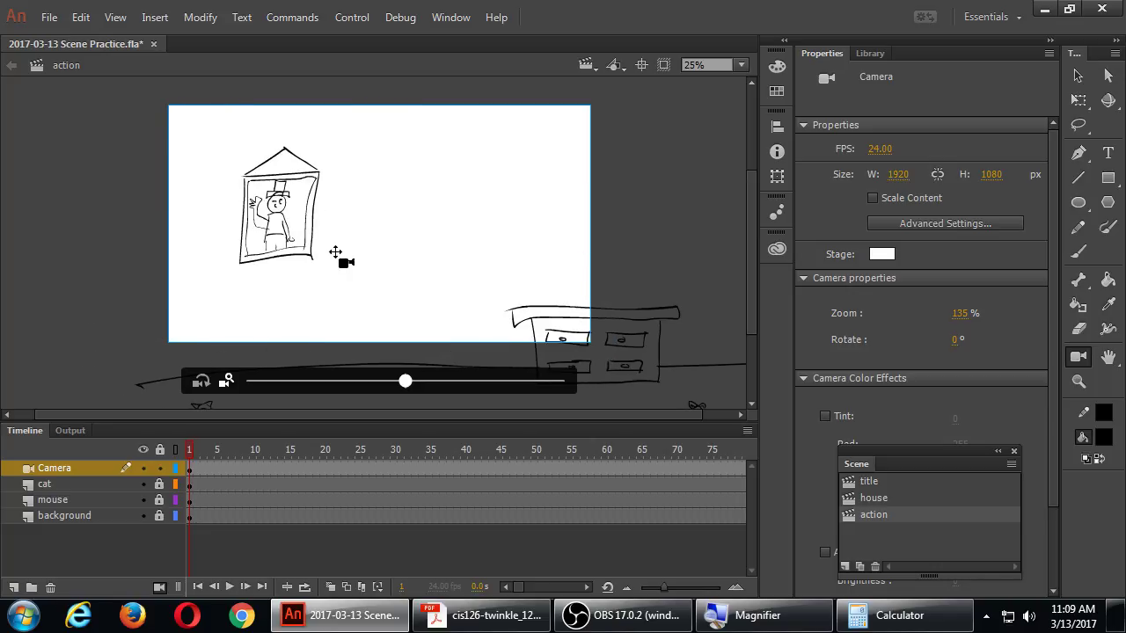
{"action": "left_click_drag", "start_coordinate": [334, 256], "coordinate": [375, 318]}
{"action": "mouse_move", "coordinate": [404, 382]}
{"action": "left_mouse_down"}
{"action": "mouse_move", "coordinate": [414, 382]}
{"action": "mouse_move", "coordinate": [397, 382]}
{"action": "left_mouse_up"}
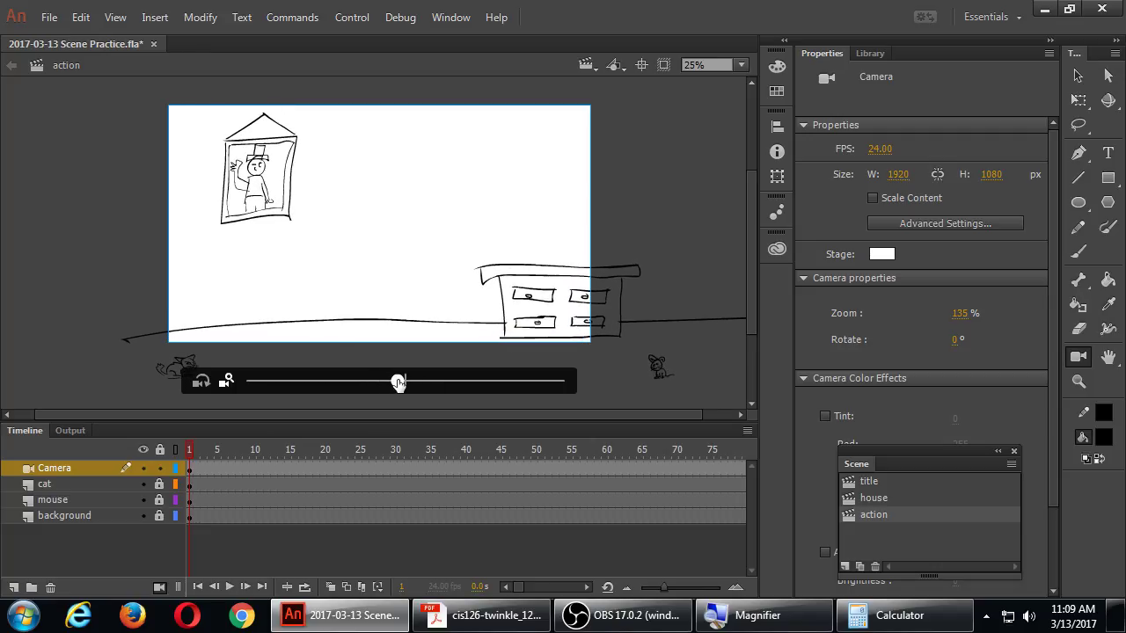
{"action": "left_click_drag", "start_coordinate": [384, 311], "coordinate": [402, 312]}
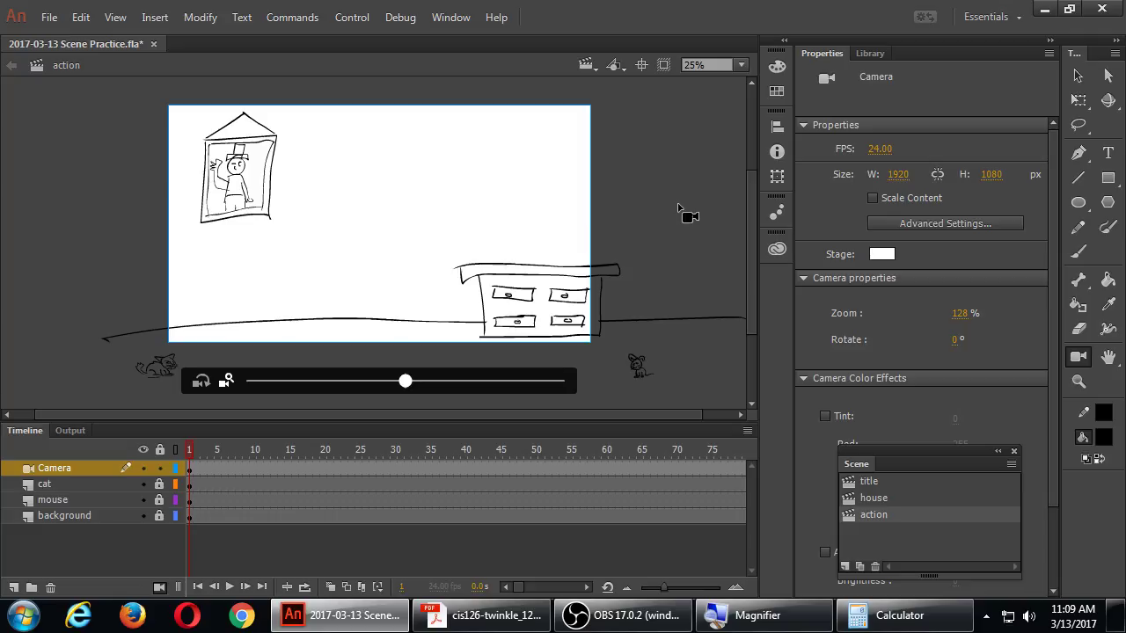
Preview the camera framing with content outside the stage clipped, and turn the clipping back off
{"action": "left_click", "coordinate": [666, 70]}
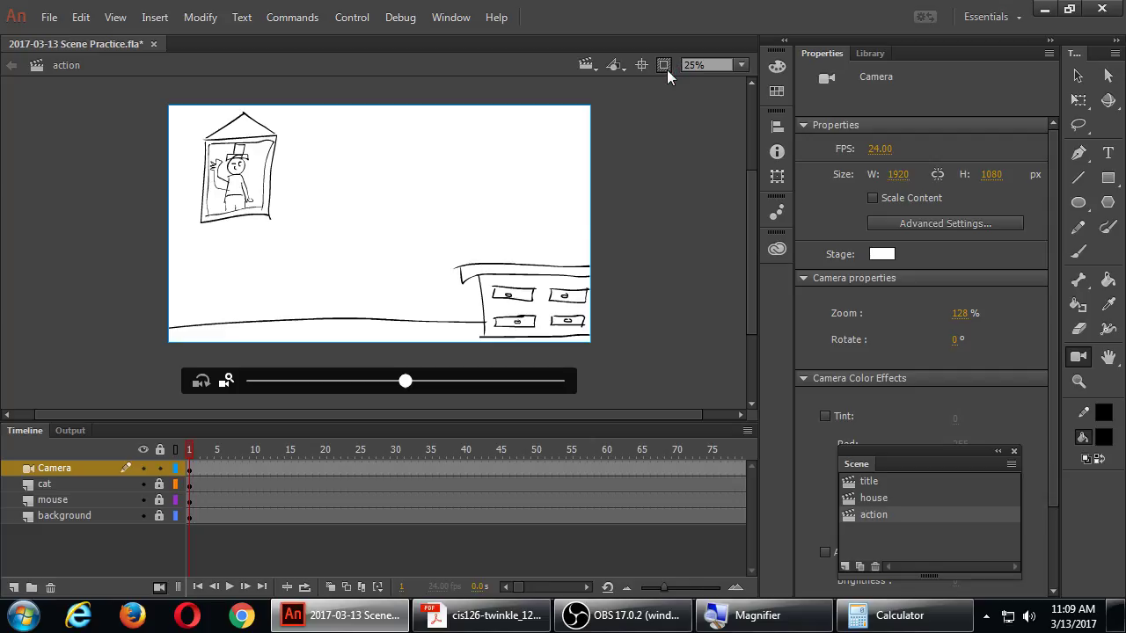
{"action": "left_click", "coordinate": [666, 60]}
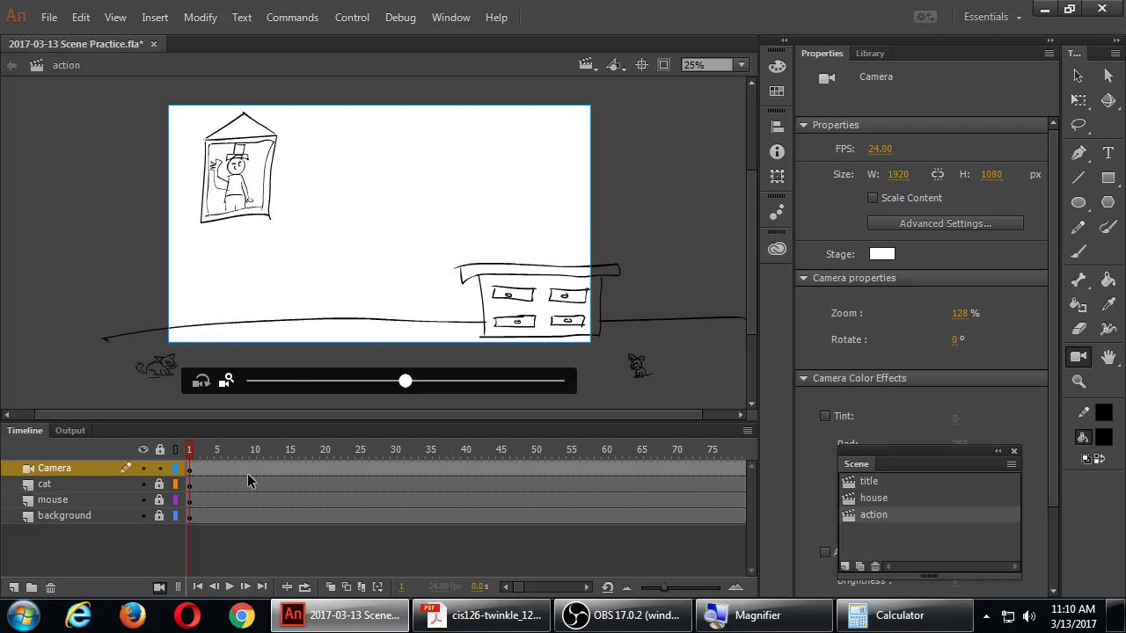
Insert keyframes on the Camera layer at frames 24 and 48
{"action": "left_click", "coordinate": [351, 469]}
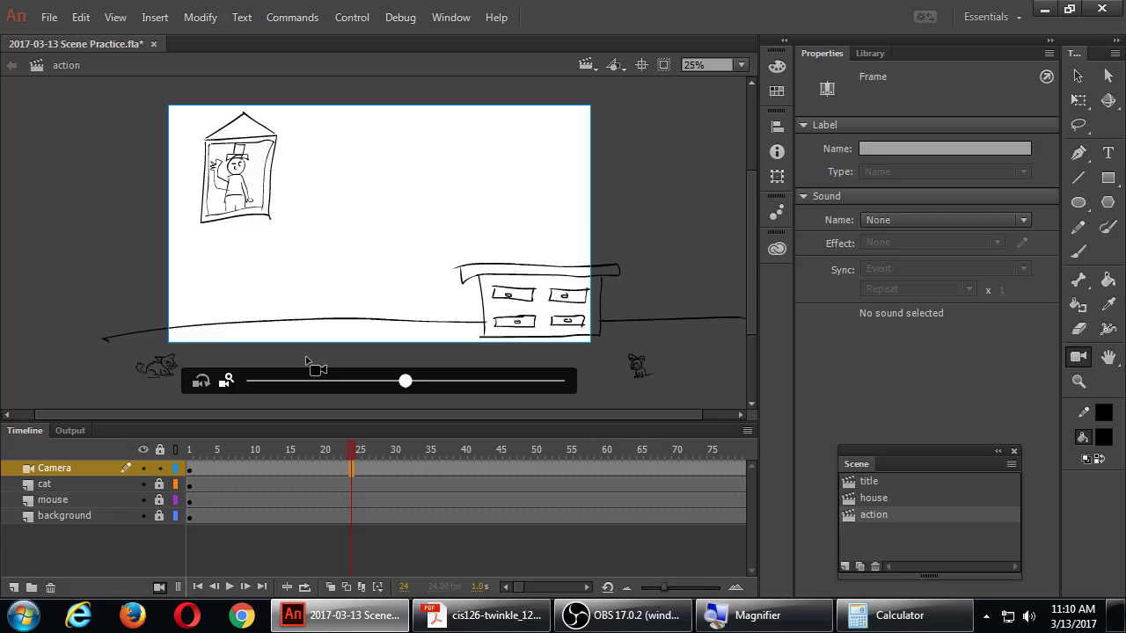
{"action": "key", "text": "F6"}
{"action": "left_click", "coordinate": [520, 471]}
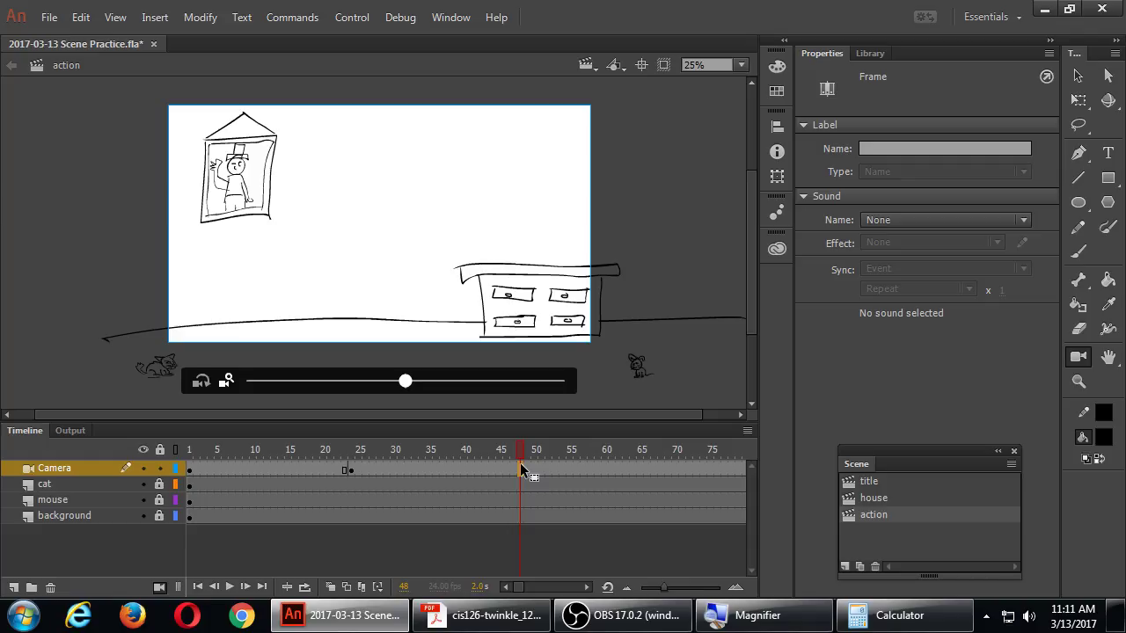
{"action": "key", "text": "F6"}
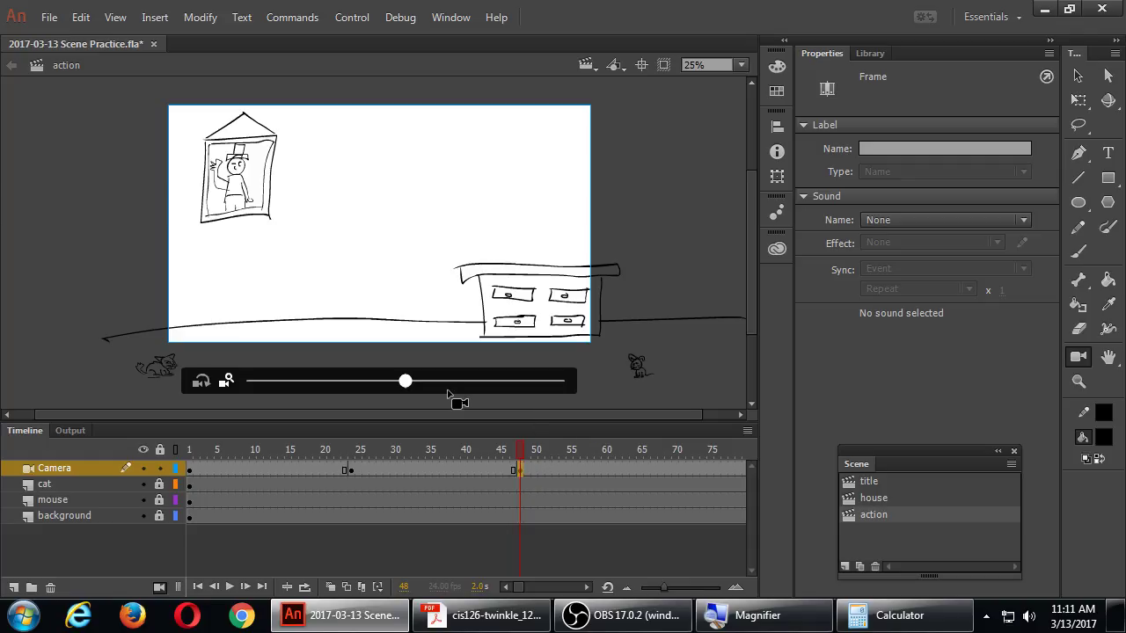
Set the frame 48 camera zoom to 108% and frame the portrait, dresser and mouse, then compare with frame 24
{"action": "left_click_drag", "start_coordinate": [404, 380], "coordinate": [377, 385]}
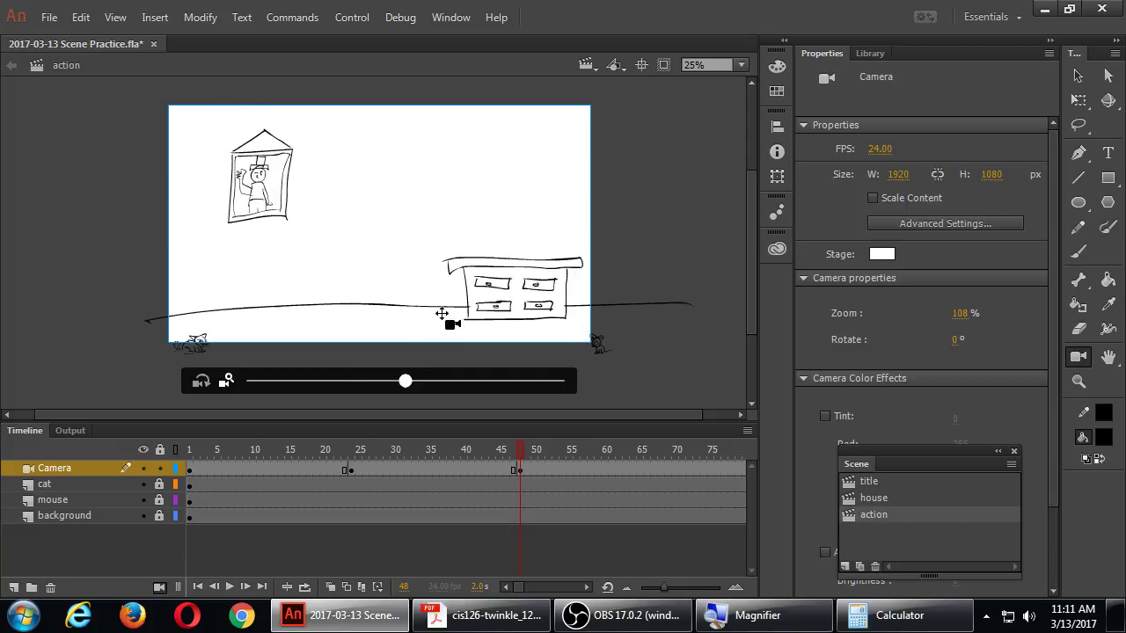
{"action": "left_click_drag", "start_coordinate": [441, 314], "coordinate": [485, 323]}
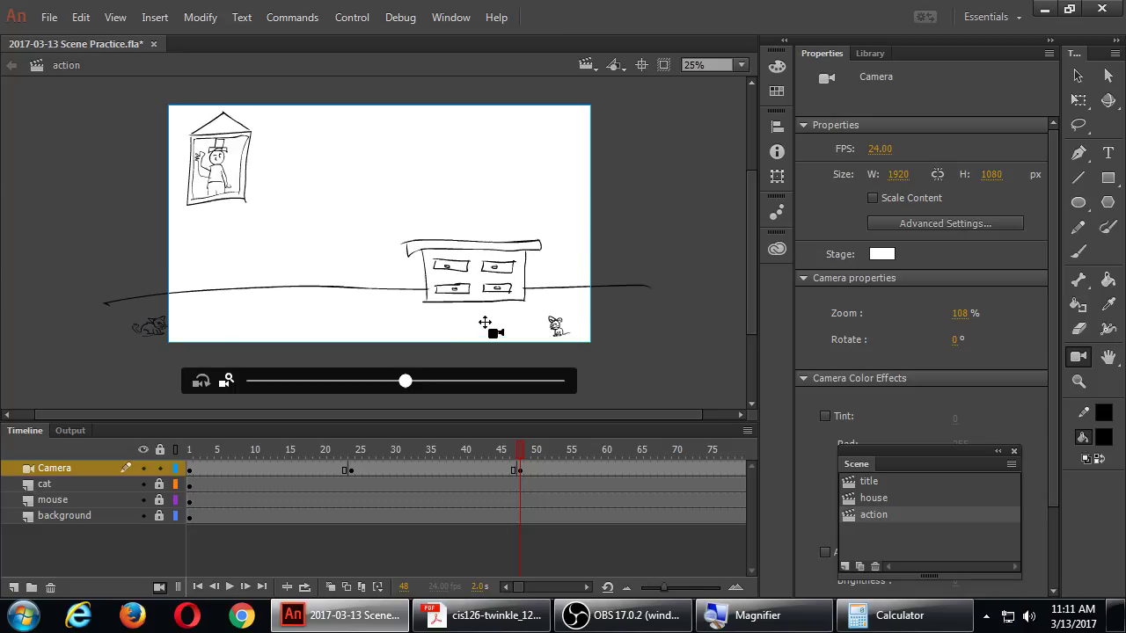
{"action": "left_click", "coordinate": [352, 469]}
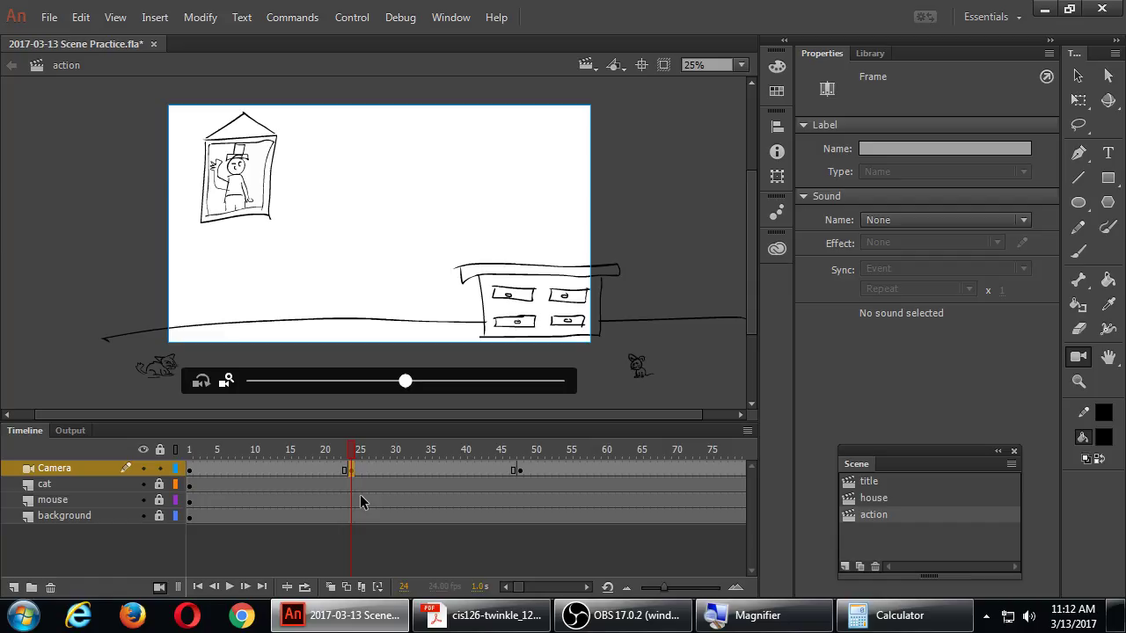
{"action": "left_click", "coordinate": [520, 470]}
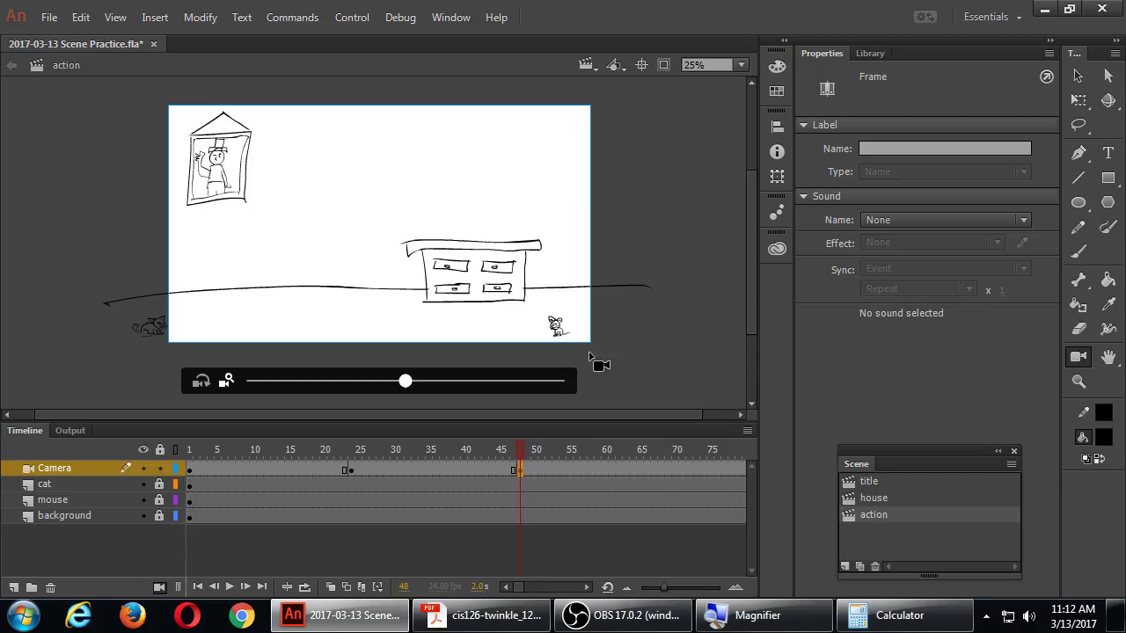
Create a classic tween on the Camera layer between frames 24 and 48 and scrub through the camera move
{"action": "left_click", "coordinate": [434, 468]}
{"action": "right_click", "coordinate": [431, 467]}
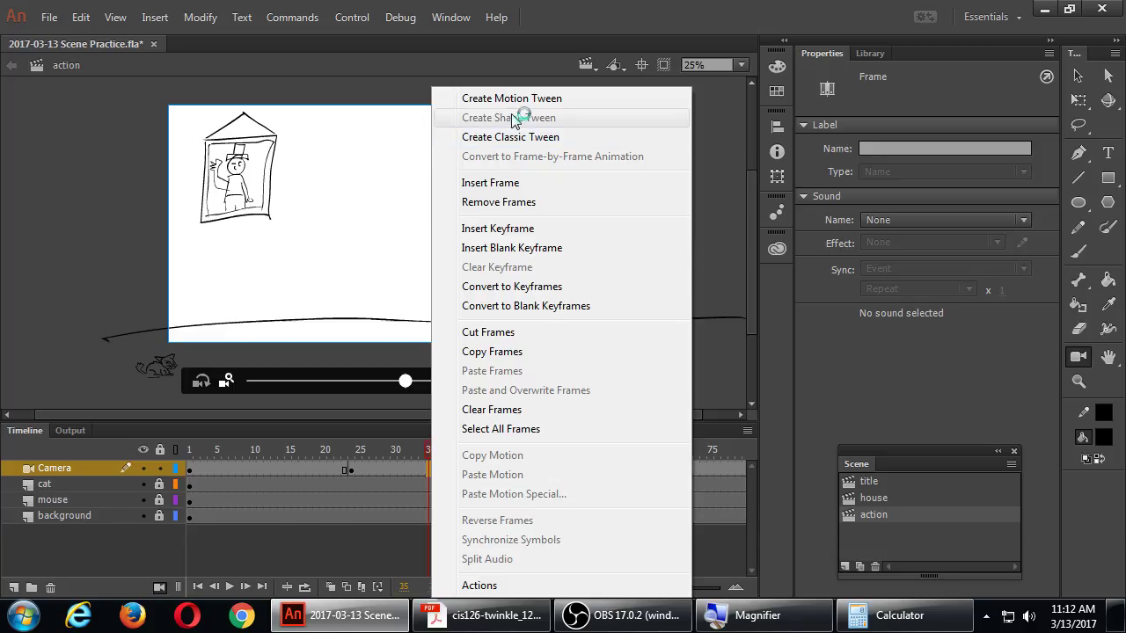
{"action": "left_click", "coordinate": [528, 137]}
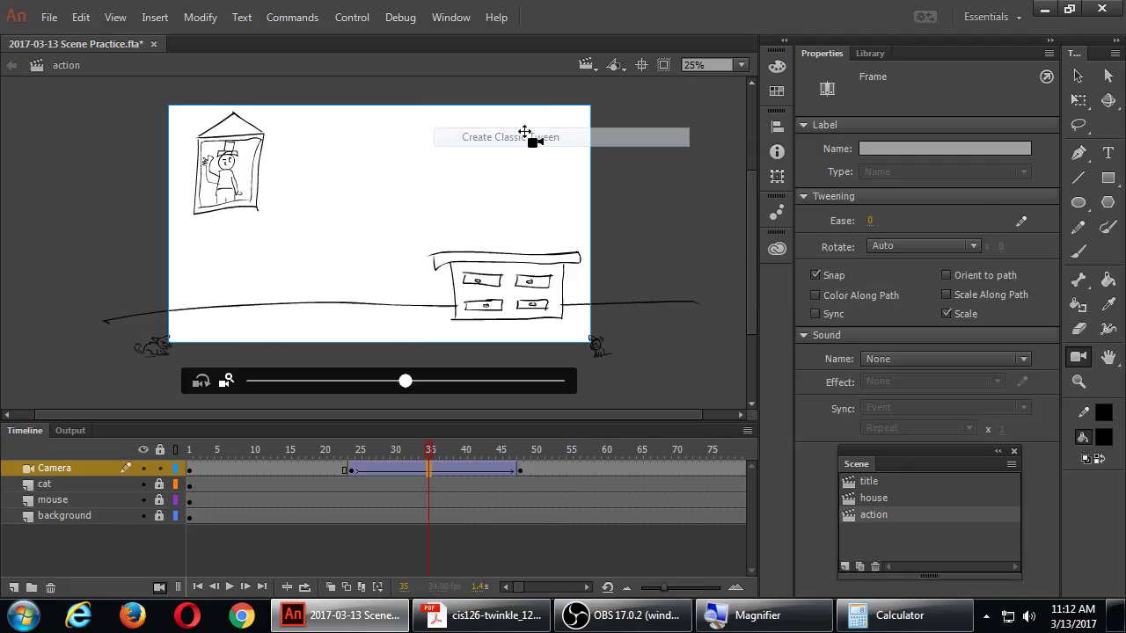
{"action": "left_click", "coordinate": [338, 452]}
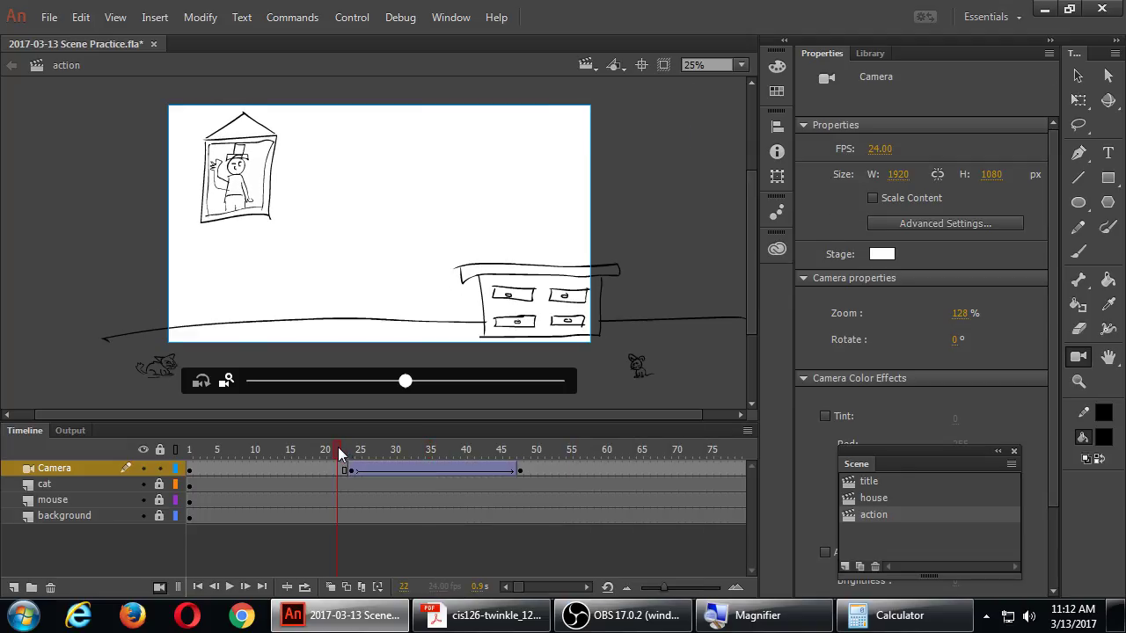
{"action": "left_click_drag", "start_coordinate": [338, 447], "coordinate": [520, 450]}
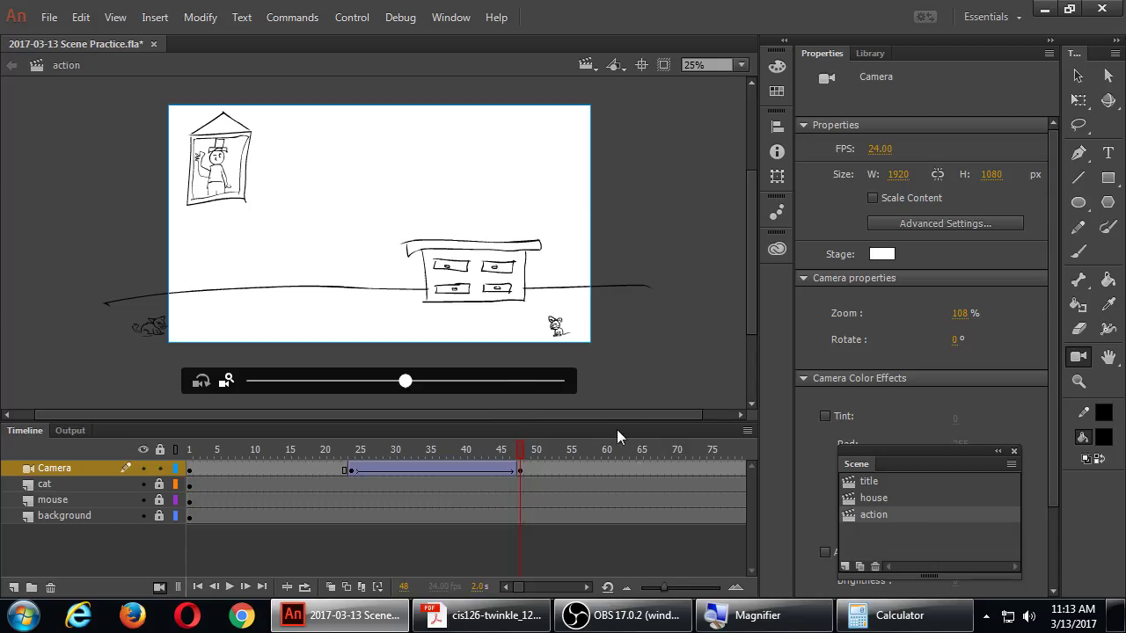
Insert a Camera layer keyframe at frame 72, checking the three-second frame number in Calculator with 24*3
{"action": "left_click", "coordinate": [653, 470]}
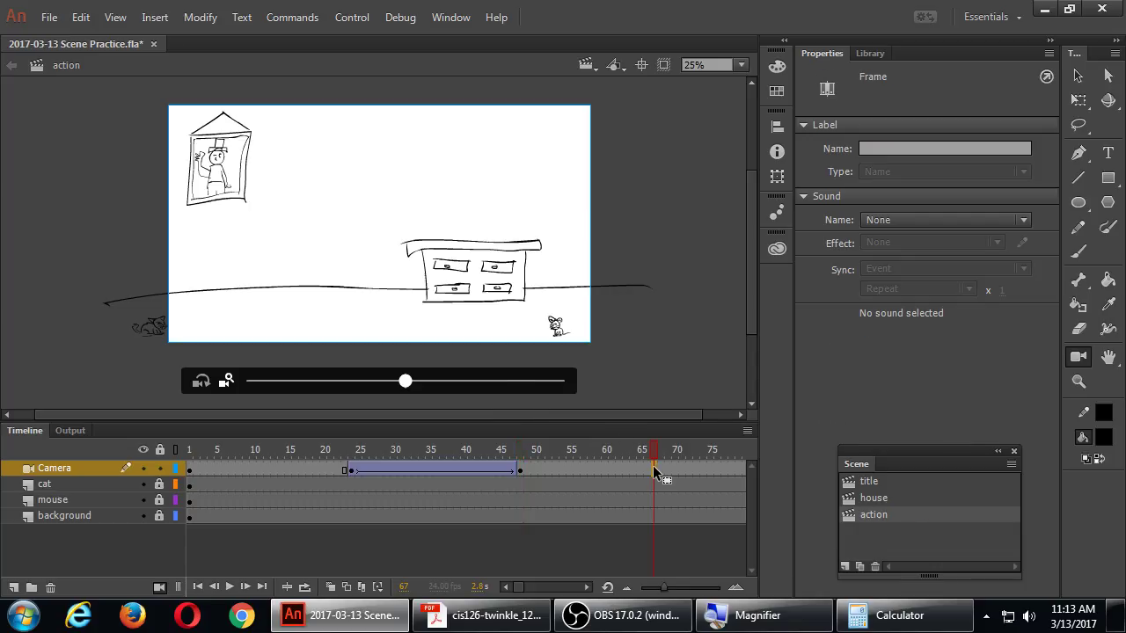
{"action": "left_click_drag", "start_coordinate": [653, 466], "coordinate": [689, 468]}
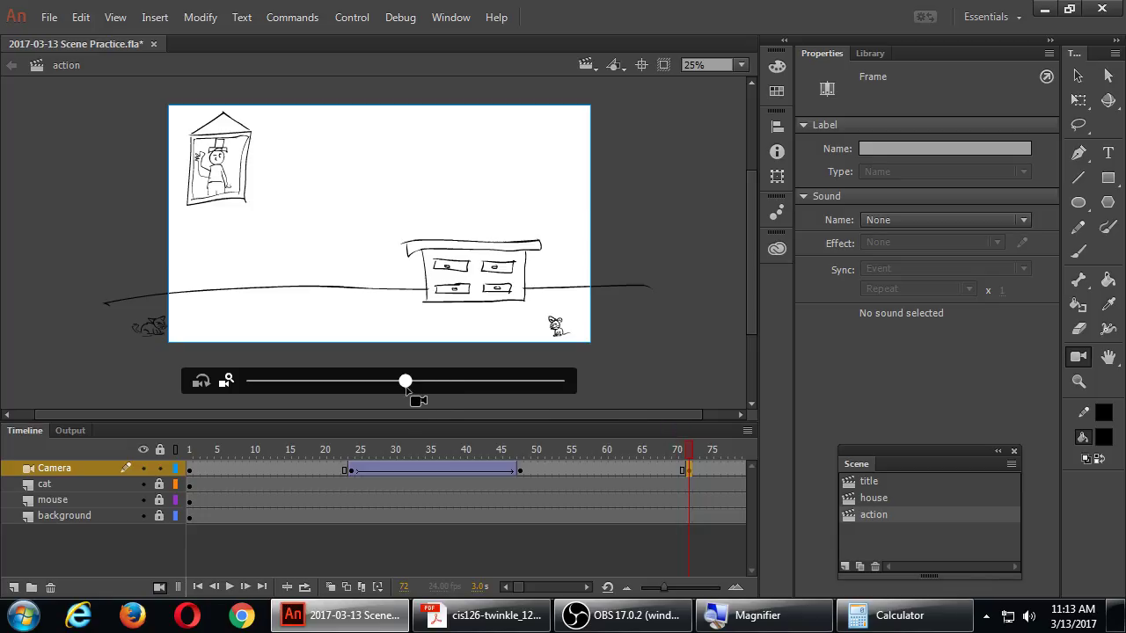
{"action": "left_click", "coordinate": [421, 397]}
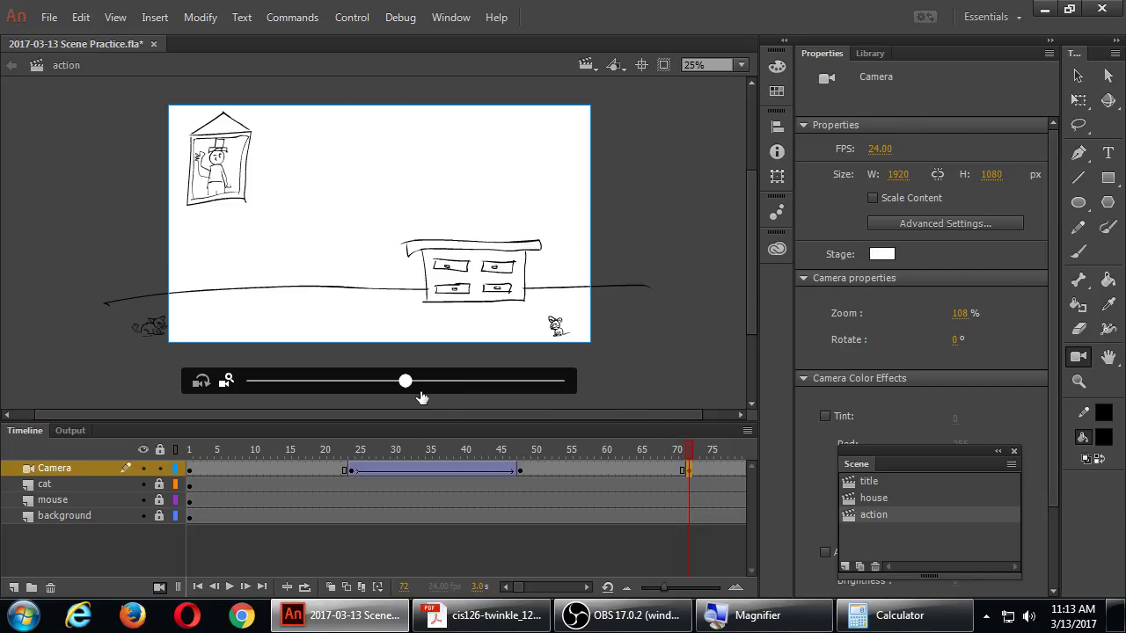
{"action": "left_click", "coordinate": [858, 613]}
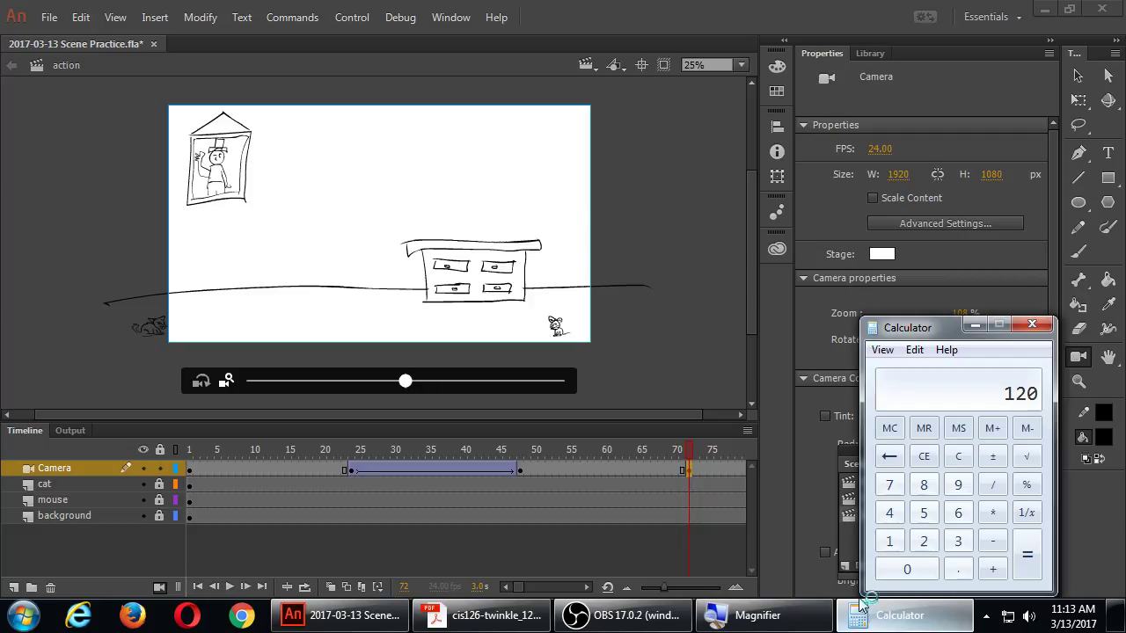
{"action": "type", "text": "24*3"}
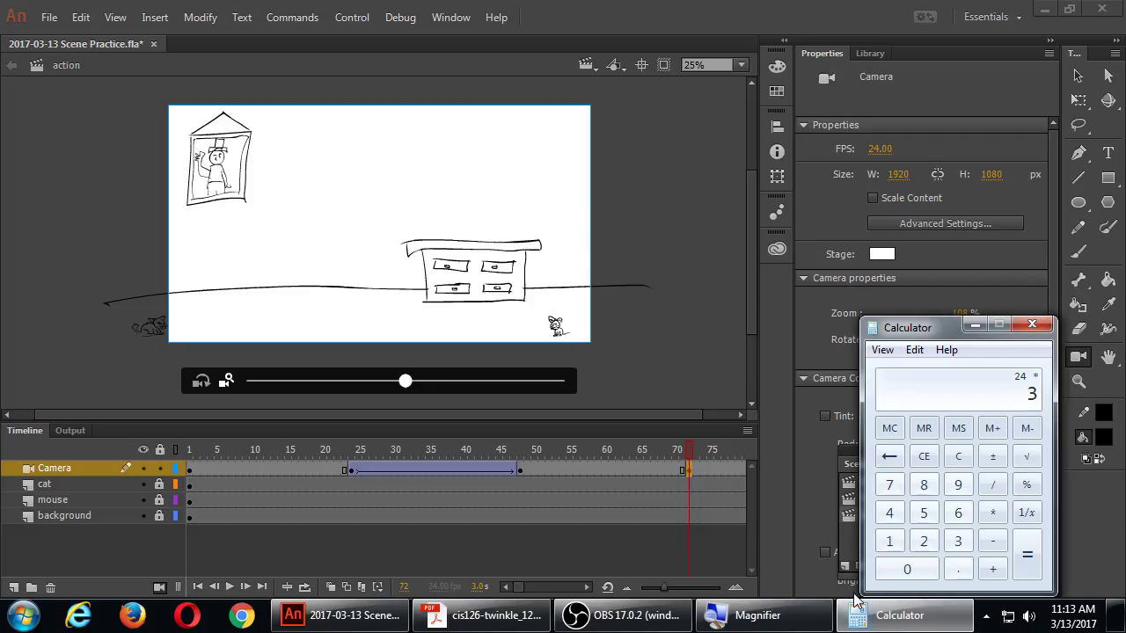
{"action": "key", "text": "Return"}
{"action": "left_click", "coordinate": [597, 12]}
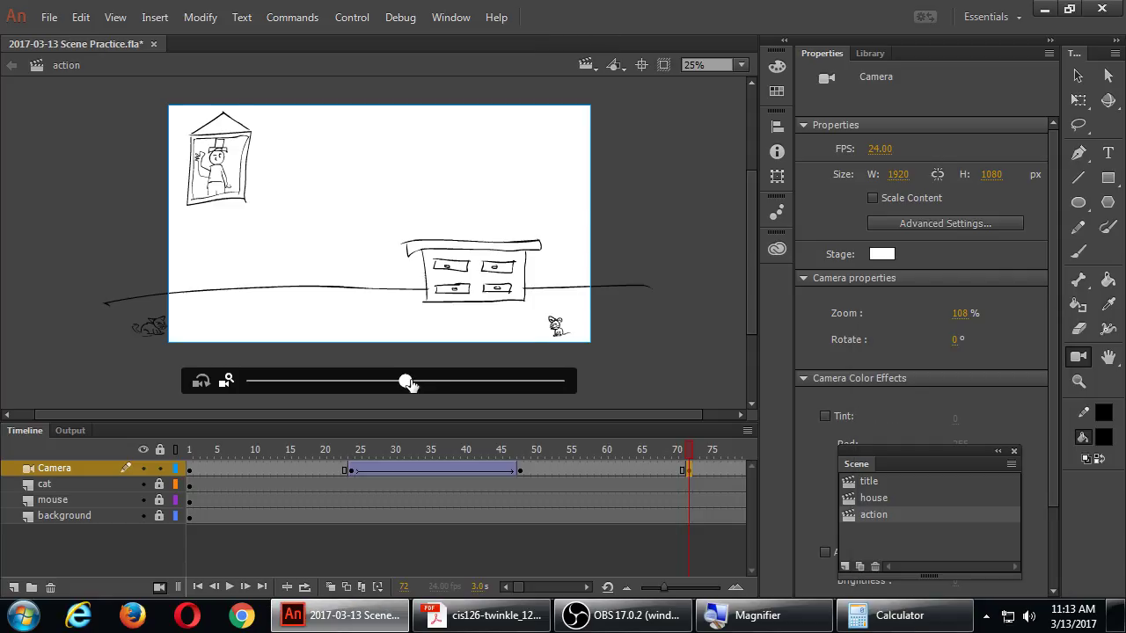
Zoom the camera in to 191% on frame 72 and reposition it to frame the dresser and mouse
{"action": "left_click_drag", "start_coordinate": [405, 381], "coordinate": [467, 382]}
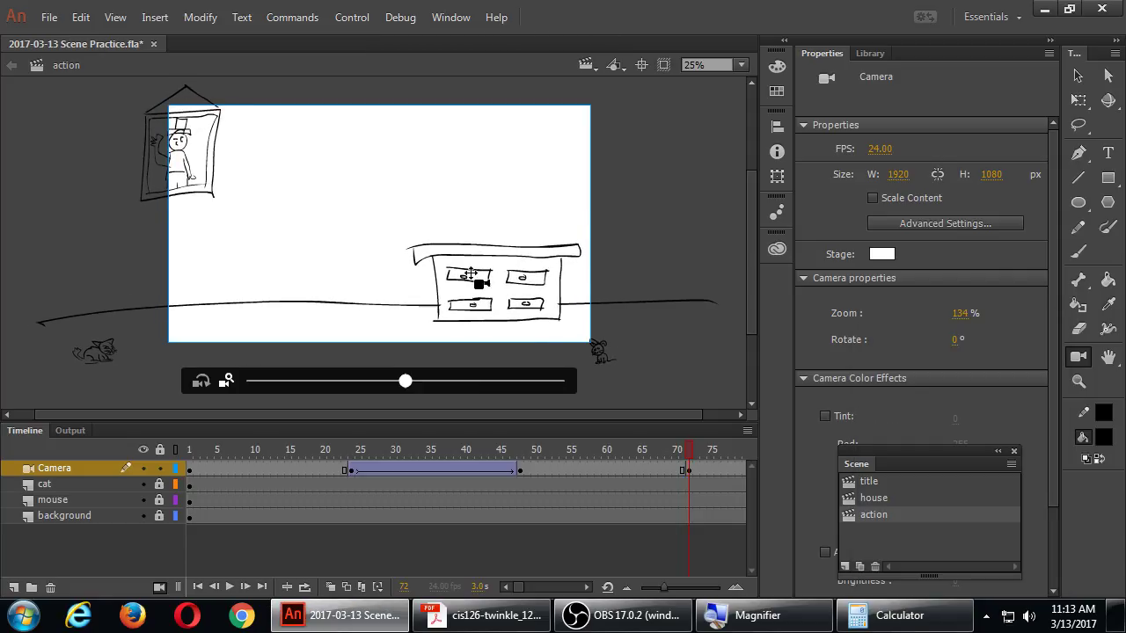
{"action": "left_click_drag", "start_coordinate": [478, 284], "coordinate": [504, 315]}
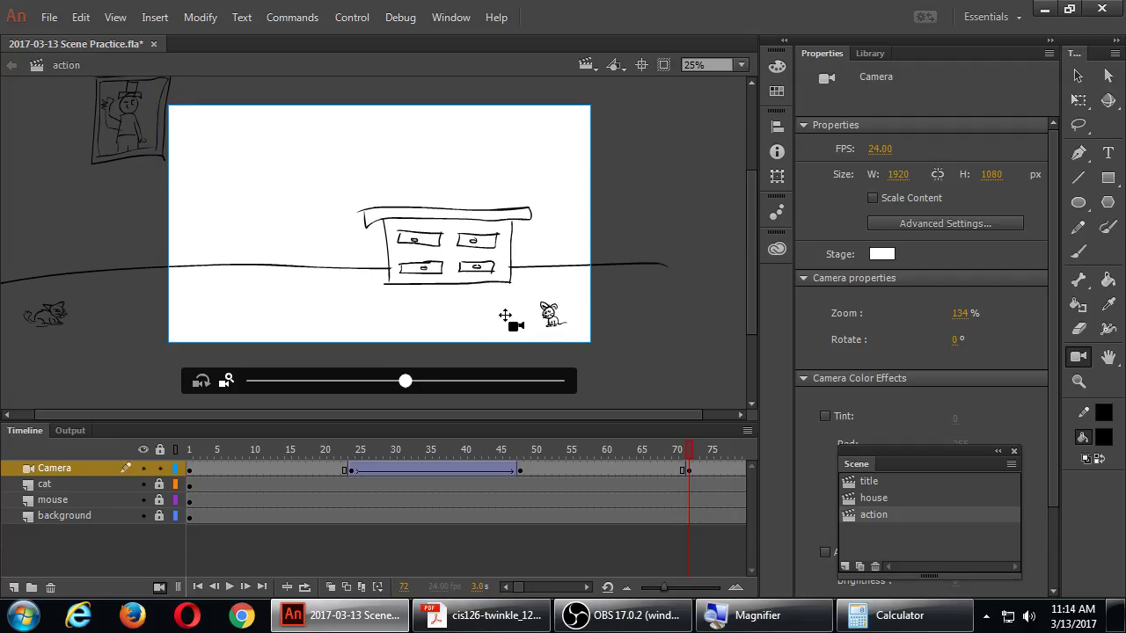
{"action": "left_click_drag", "start_coordinate": [405, 381], "coordinate": [479, 385]}
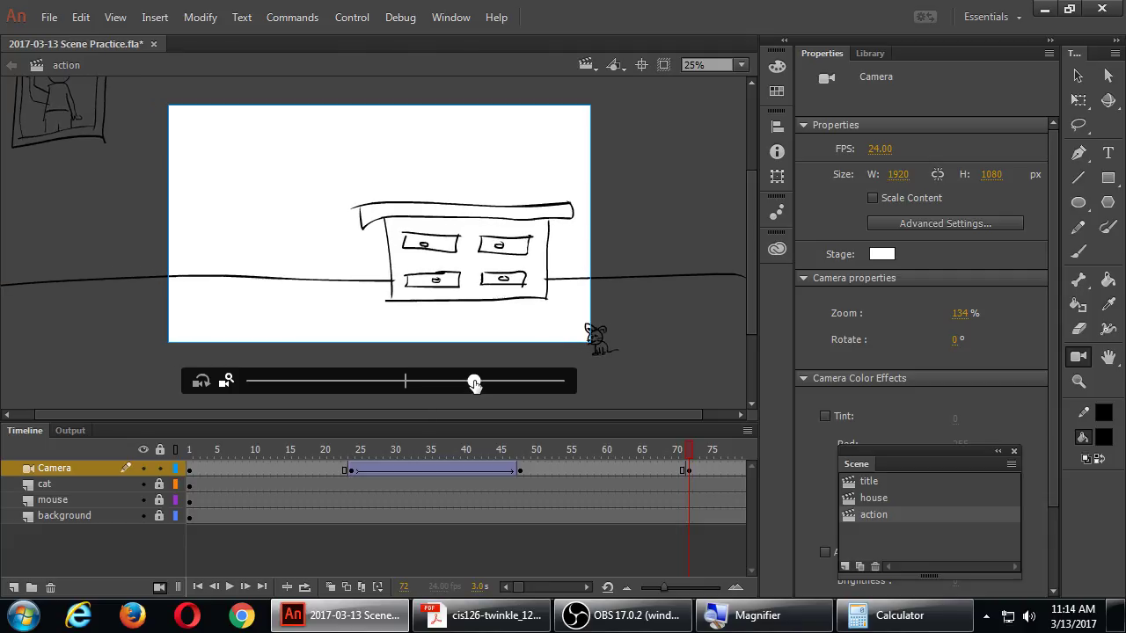
{"action": "mouse_move", "coordinate": [484, 328]}
{"action": "left_mouse_down"}
{"action": "mouse_move", "coordinate": [492, 312]}
{"action": "mouse_move", "coordinate": [525, 304]}
{"action": "mouse_move", "coordinate": [553, 327]}
{"action": "left_mouse_up"}
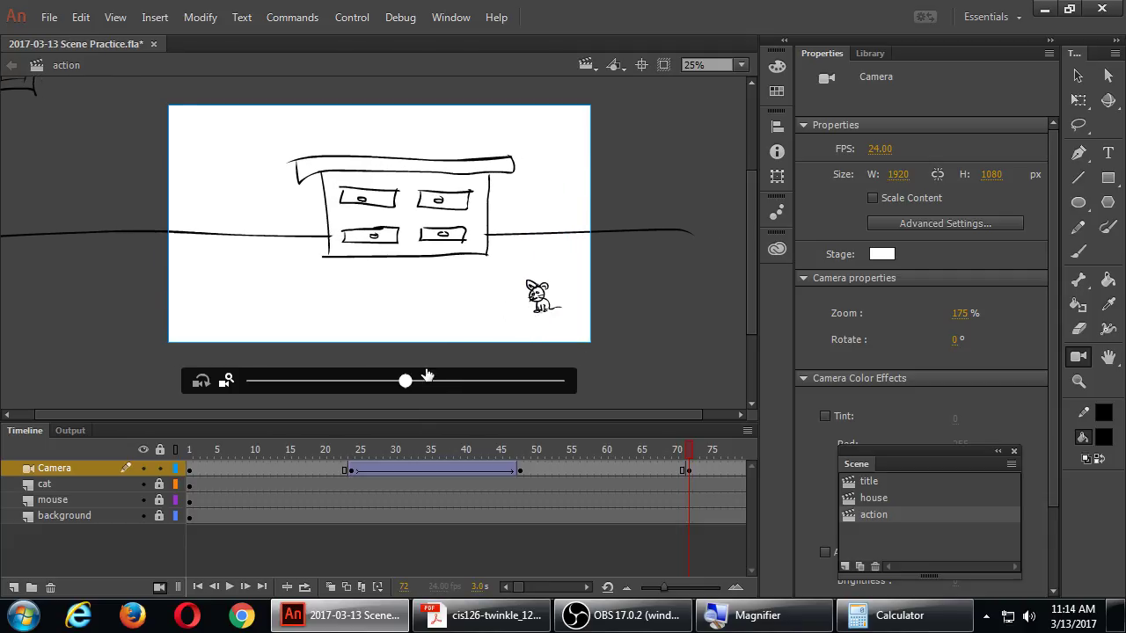
{"action": "left_click_drag", "start_coordinate": [405, 384], "coordinate": [438, 380]}
{"action": "mouse_move", "coordinate": [503, 292]}
{"action": "left_mouse_down"}
{"action": "mouse_move", "coordinate": [510, 301]}
{"action": "mouse_move", "coordinate": [526, 293]}
{"action": "left_mouse_up"}
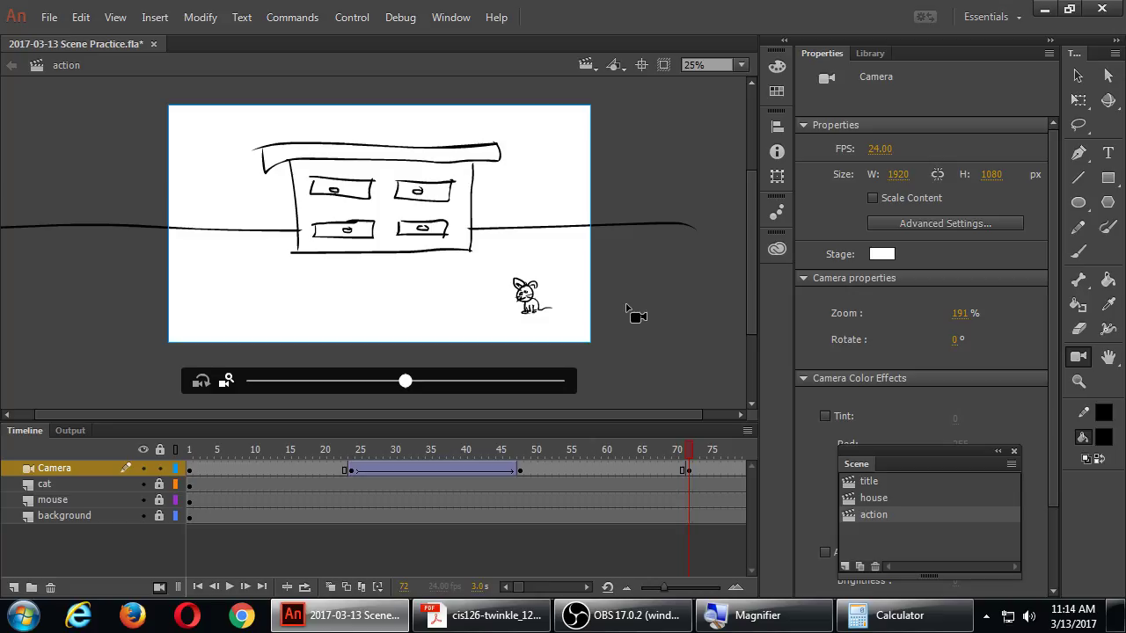
Create a classic tween on the Camera layer between frames 48 and 72 and scrub through the zoom-in
{"action": "left_click", "coordinate": [611, 471]}
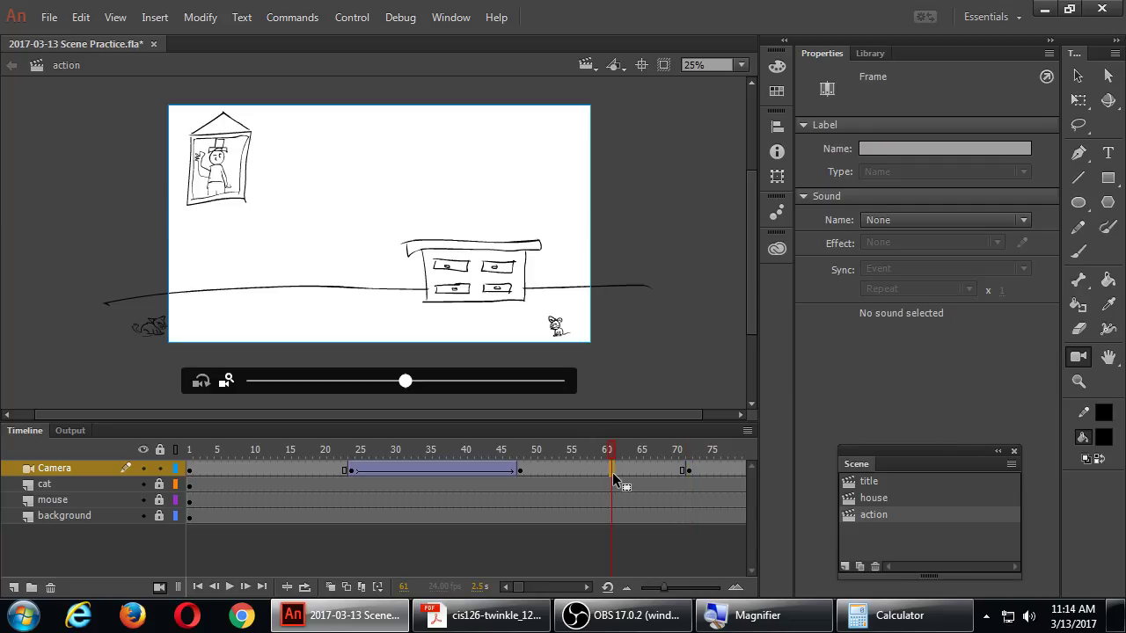
{"action": "right_click", "coordinate": [613, 473]}
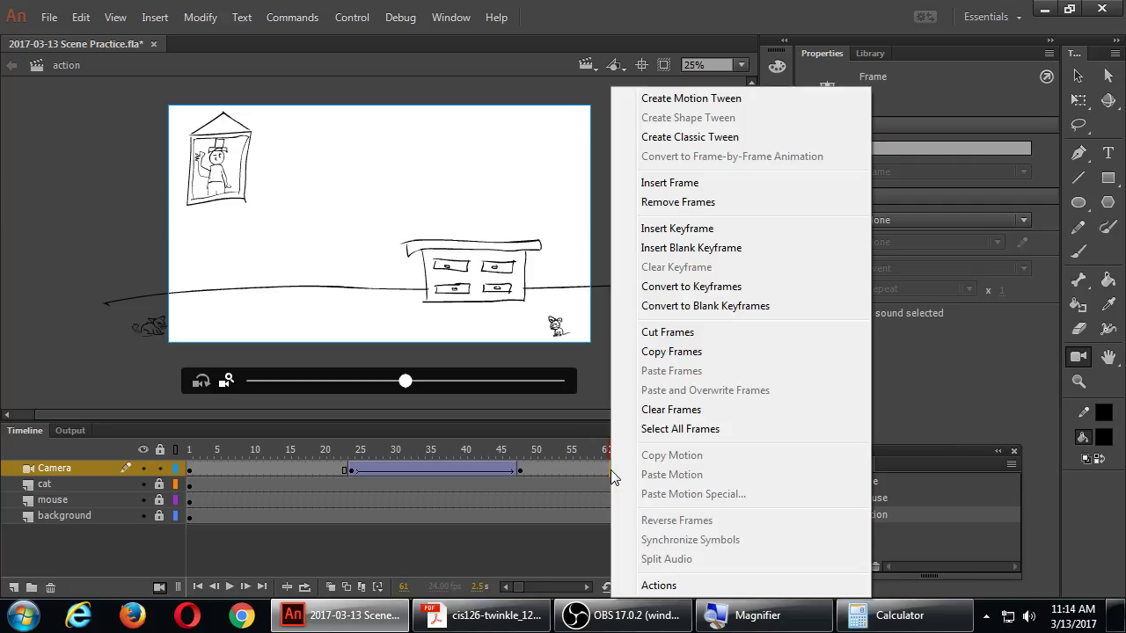
{"action": "left_click", "coordinate": [690, 138]}
{"action": "left_click", "coordinate": [510, 449]}
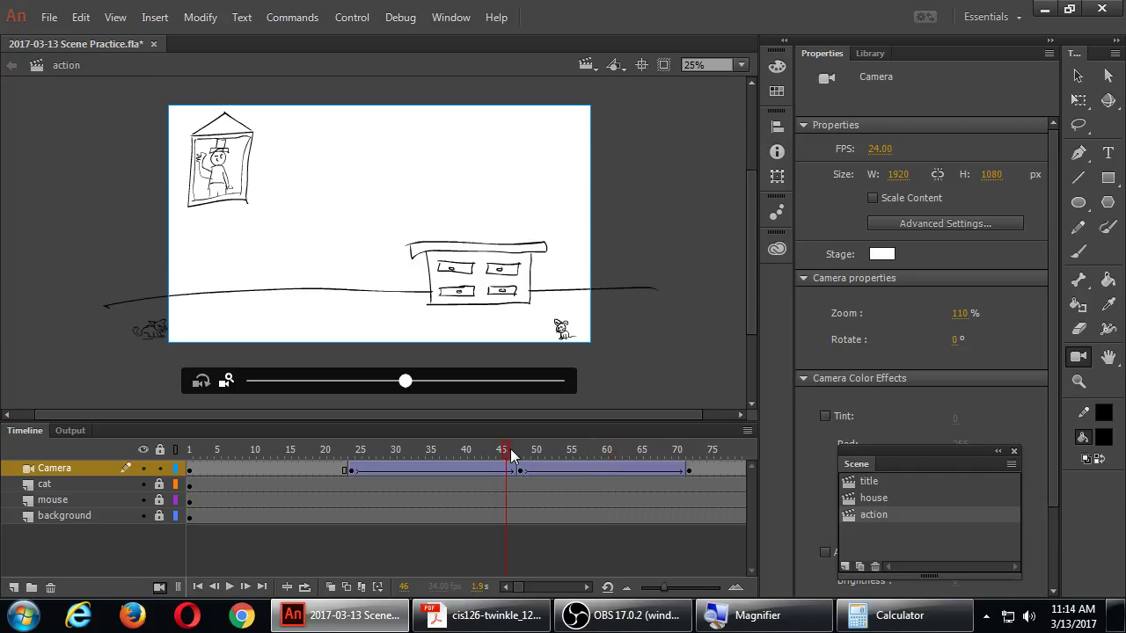
{"action": "left_click_drag", "start_coordinate": [508, 450], "coordinate": [686, 454]}
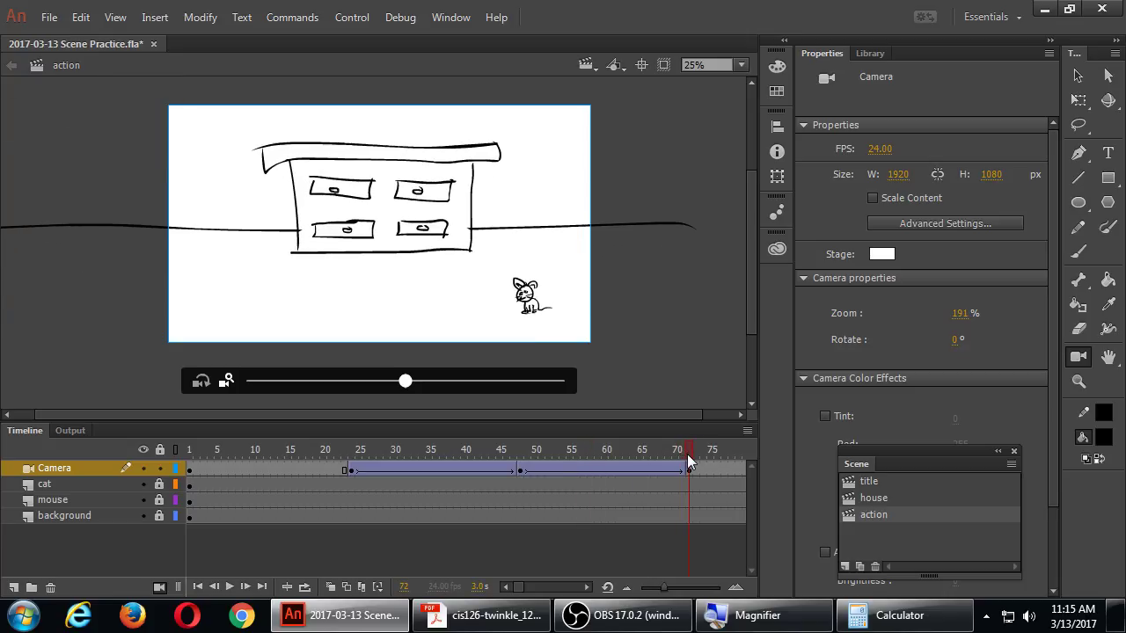
Save the scene practice file and bring up the playback and testing commands
{"action": "key", "text": "ctrl+s"}
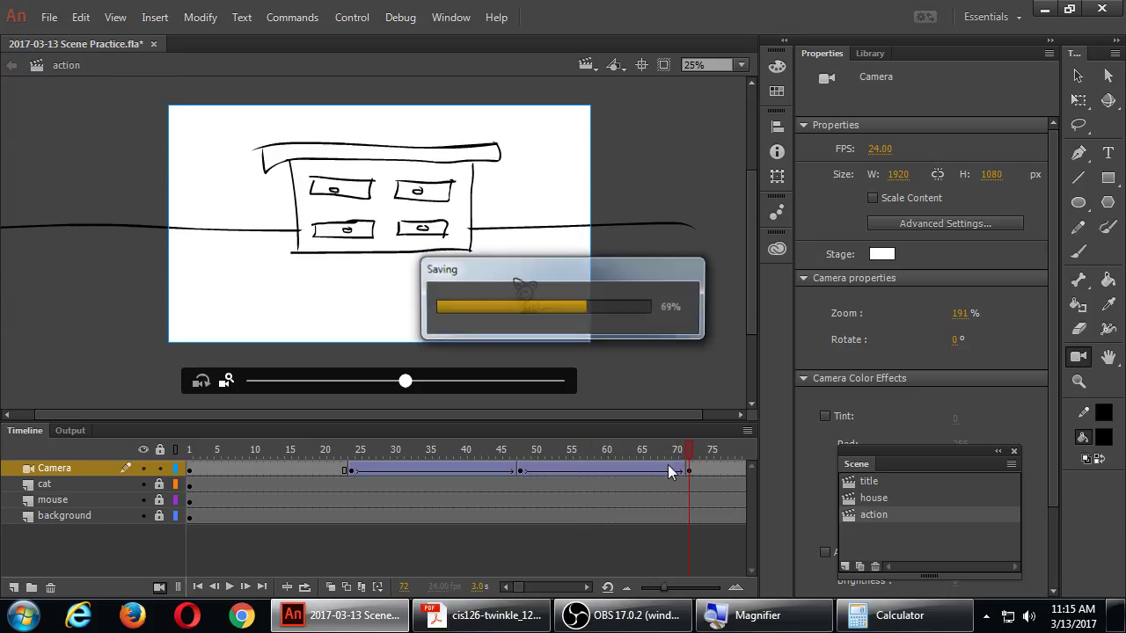
{"action": "left_click", "coordinate": [350, 18]}
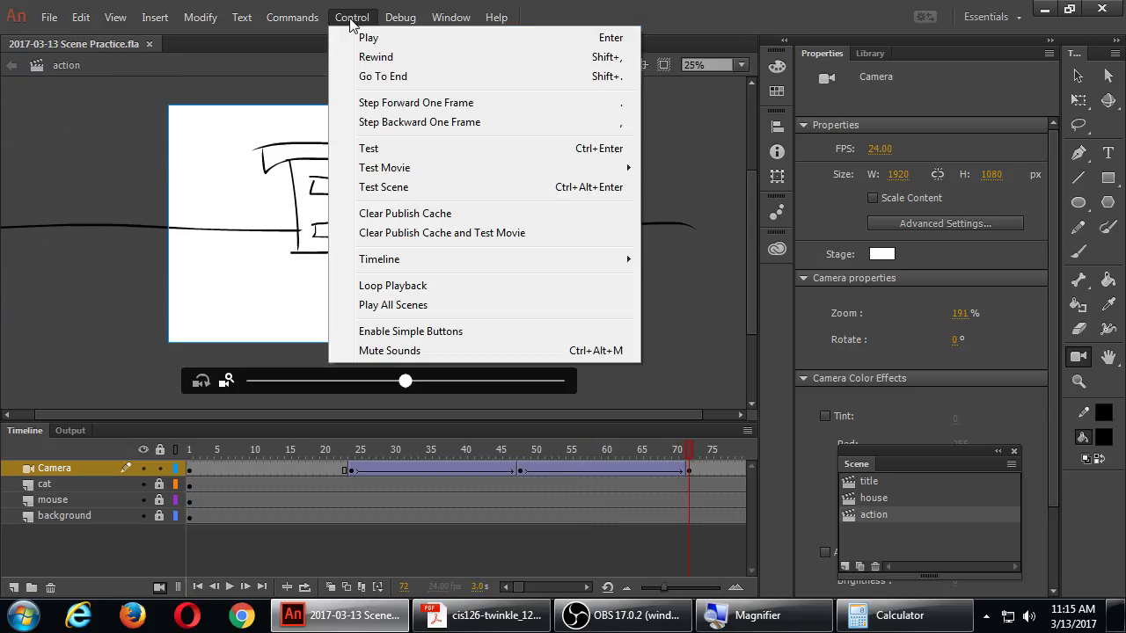
Test the movie, shrink the floating preview window to watch the scenes play through, and close the preview
{"action": "left_click", "coordinate": [349, 18]}
{"action": "left_click", "coordinate": [349, 17]}
{"action": "left_click", "coordinate": [350, 19]}
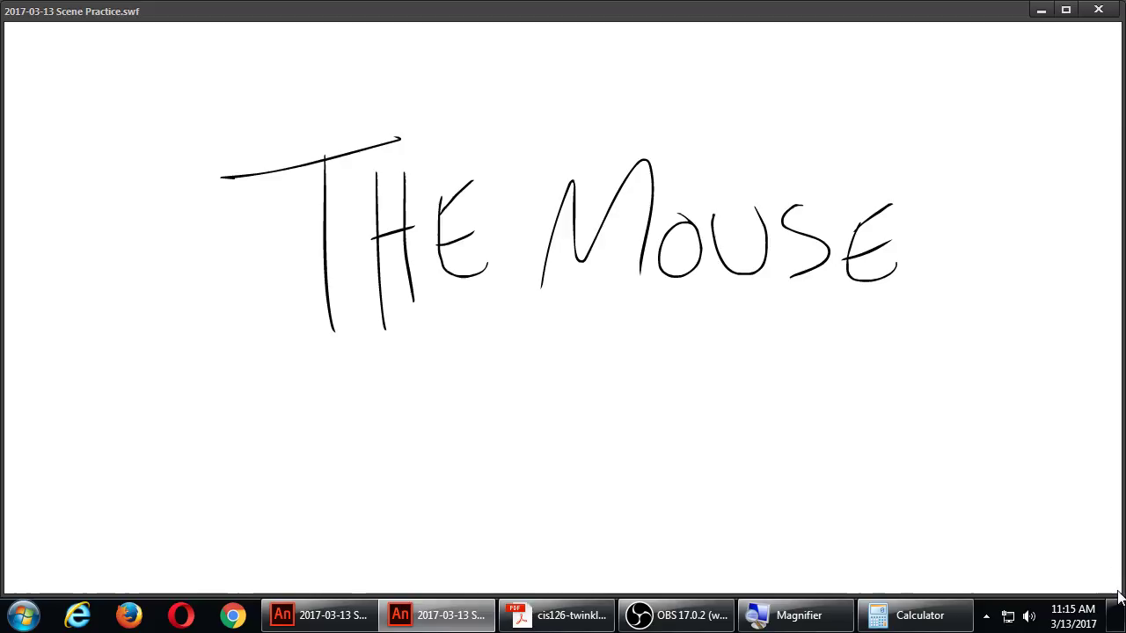
{"action": "left_click_drag", "start_coordinate": [1118, 593], "coordinate": [787, 450]}
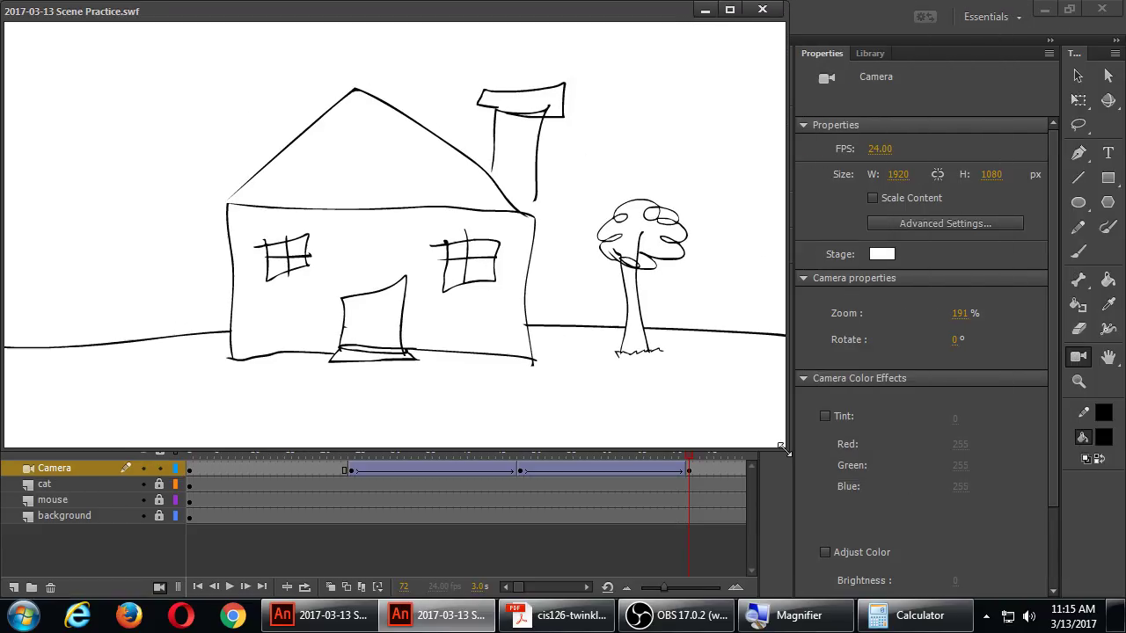
{"action": "left_click_drag", "start_coordinate": [537, 5], "coordinate": [695, 40]}
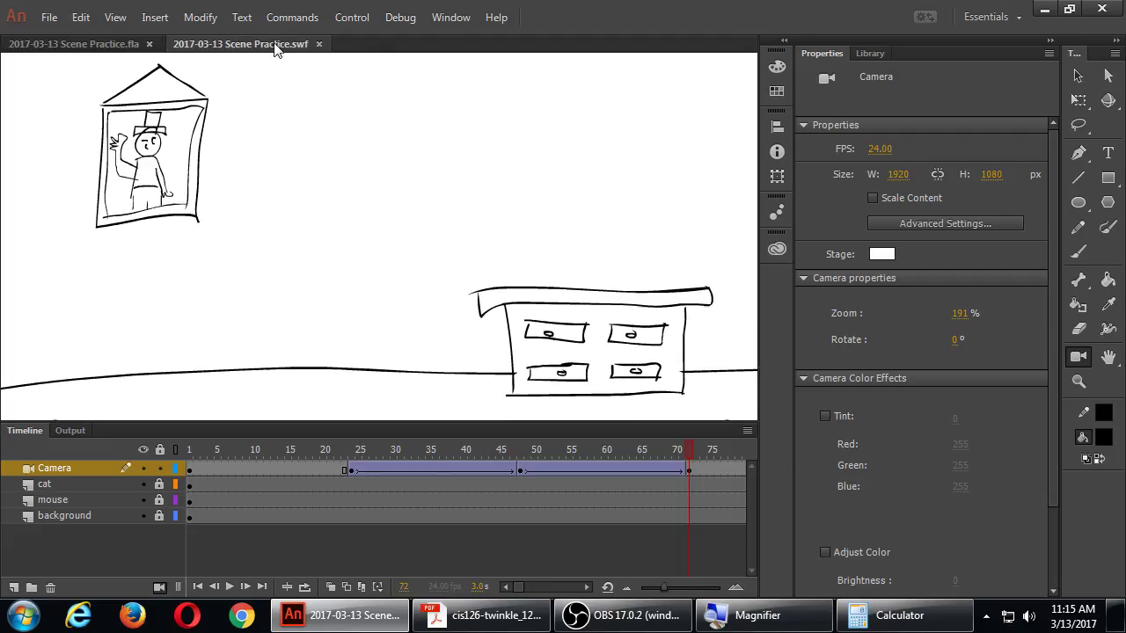
{"action": "left_click_drag", "start_coordinate": [280, 42], "coordinate": [339, 78]}
{"action": "left_click_drag", "start_coordinate": [437, 93], "coordinate": [390, 80]}
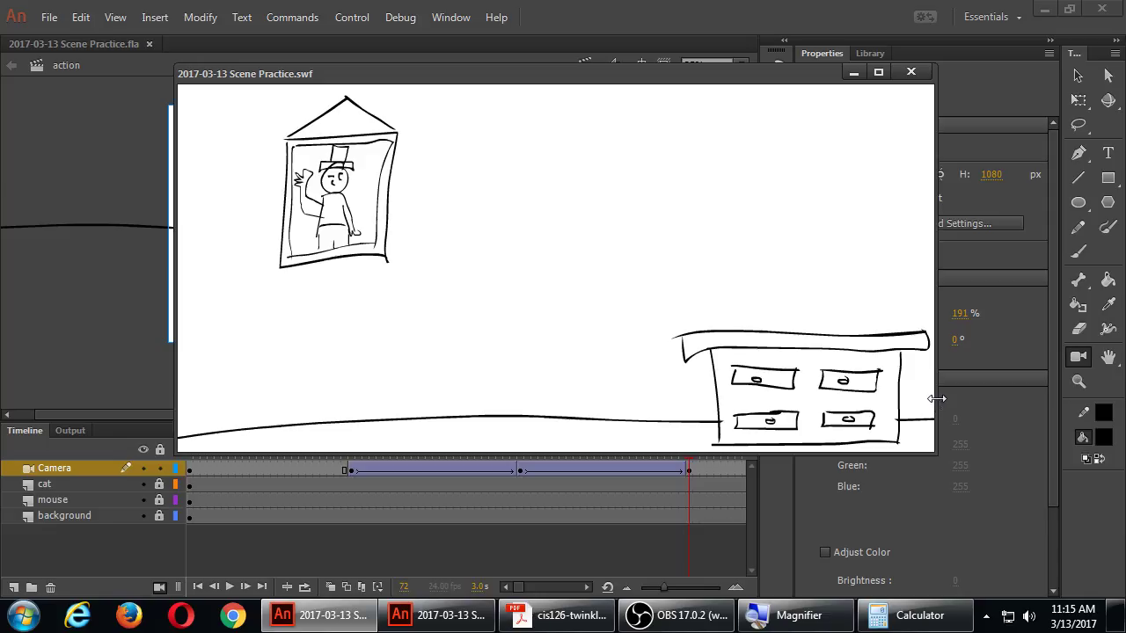
{"action": "left_click_drag", "start_coordinate": [935, 396], "coordinate": [880, 398]}
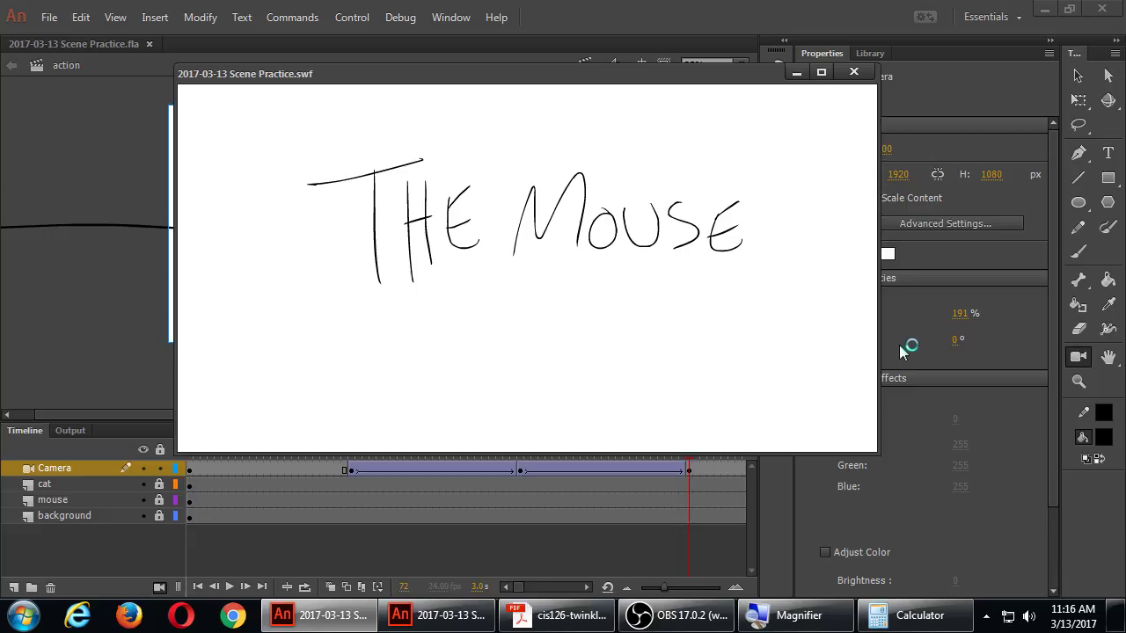
{"action": "left_click", "coordinate": [853, 71]}
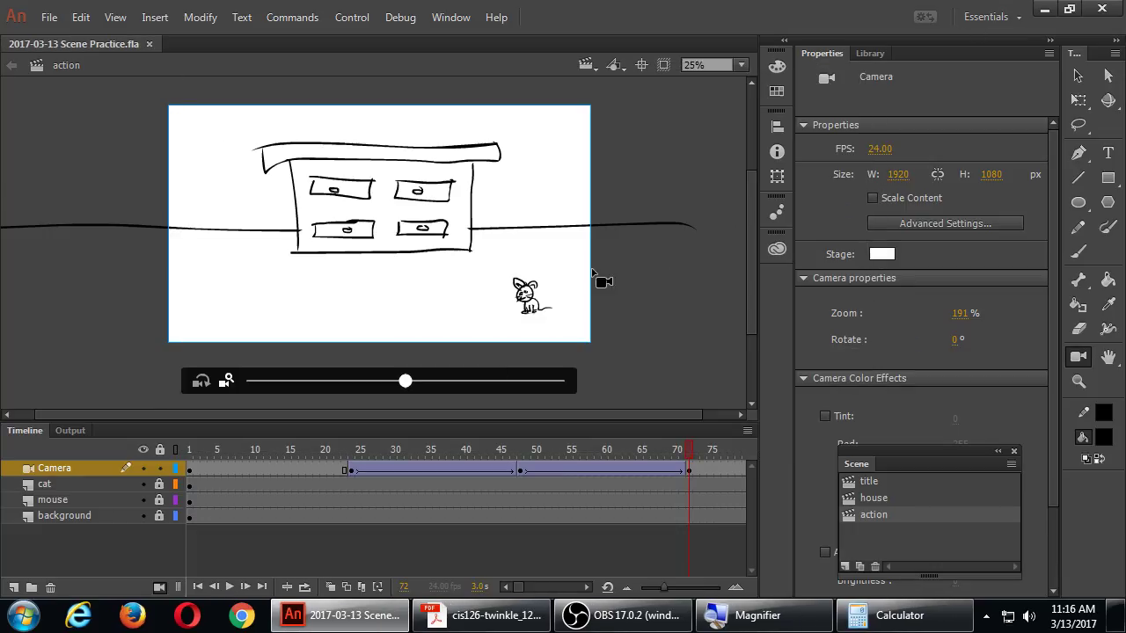
Shift the camera slightly right and down at the frame 24 keyframe and compare it with frame 23
{"action": "left_click", "coordinate": [519, 475]}
{"action": "left_click_drag", "start_coordinate": [523, 456], "coordinate": [352, 462]}
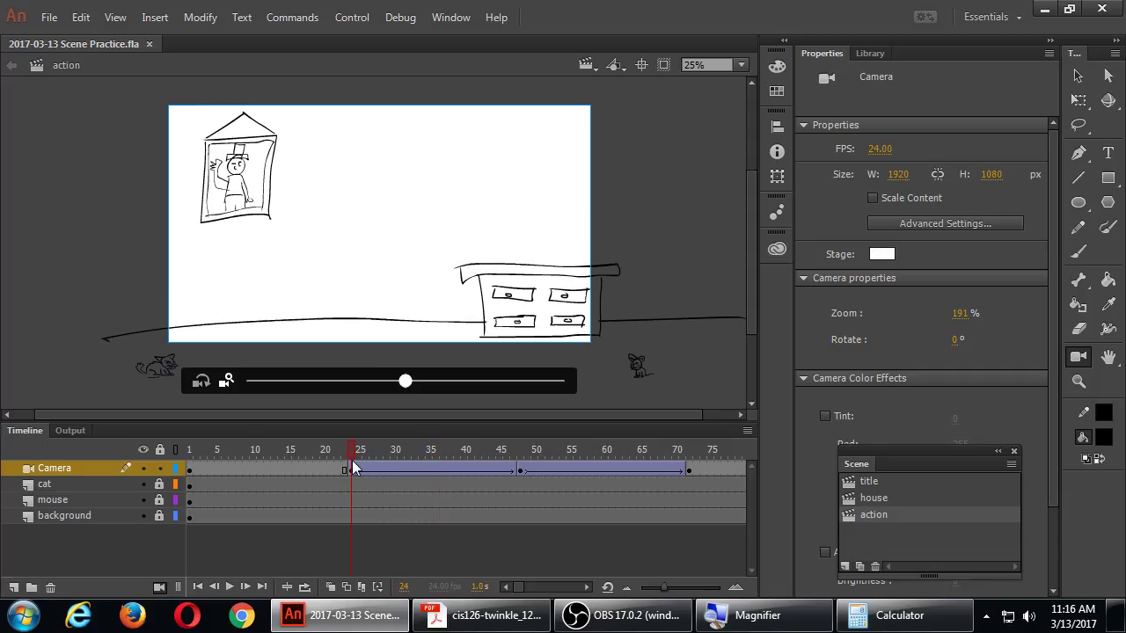
{"action": "left_click", "coordinate": [351, 469]}
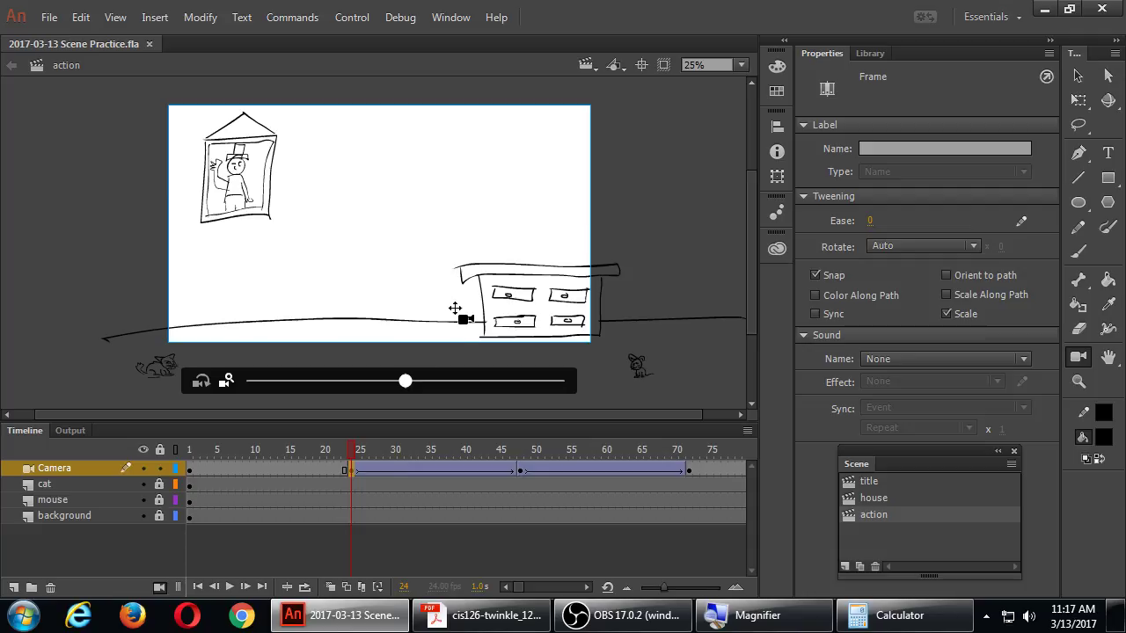
{"action": "left_click_drag", "start_coordinate": [460, 297], "coordinate": [478, 310]}
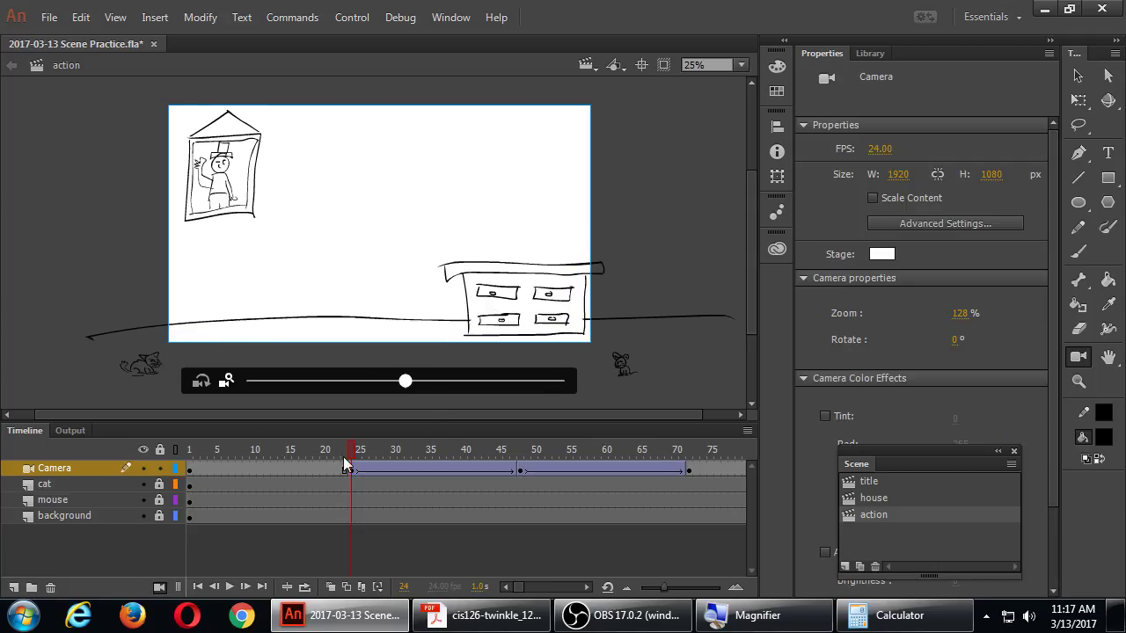
{"action": "mouse_move", "coordinate": [353, 455]}
{"action": "left_mouse_down"}
{"action": "mouse_move", "coordinate": [547, 461]}
{"action": "mouse_move", "coordinate": [343, 462]}
{"action": "left_mouse_up"}
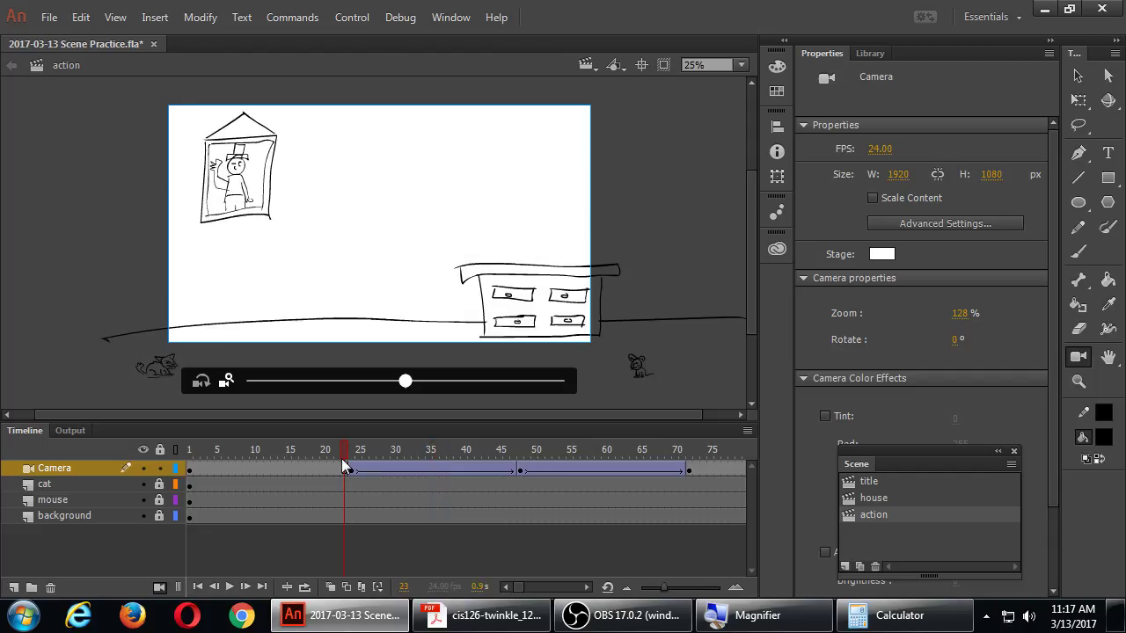
Test the movie again to examine the camera shift at frame 24, and close the preview
{"action": "key", "text": "ctrl+Return"}
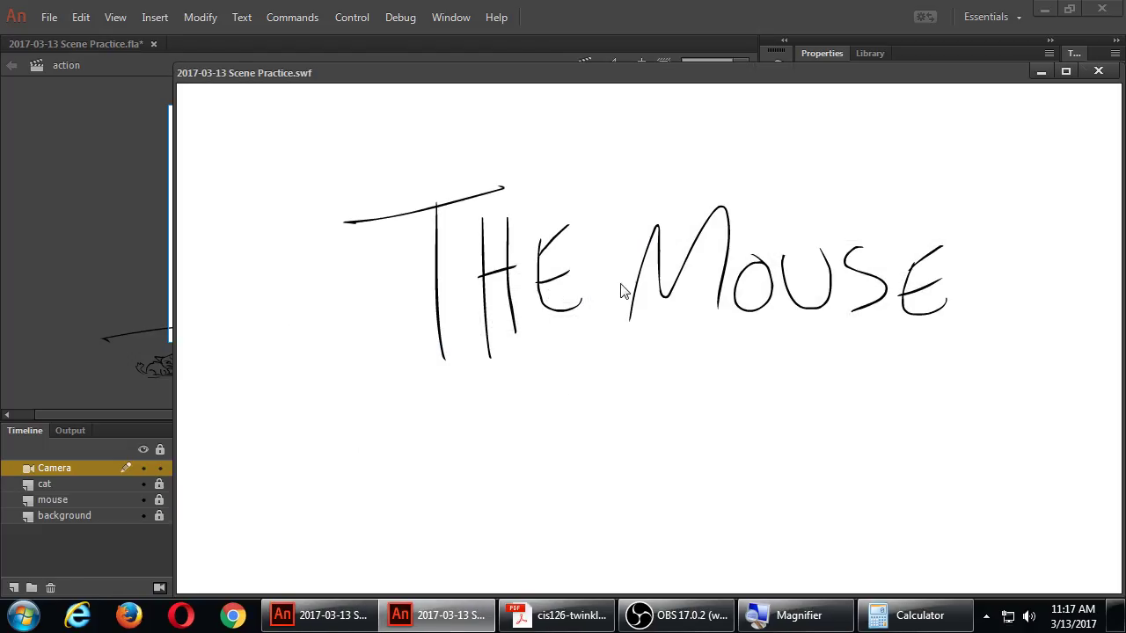
{"action": "left_click_drag", "start_coordinate": [702, 79], "coordinate": [620, 40]}
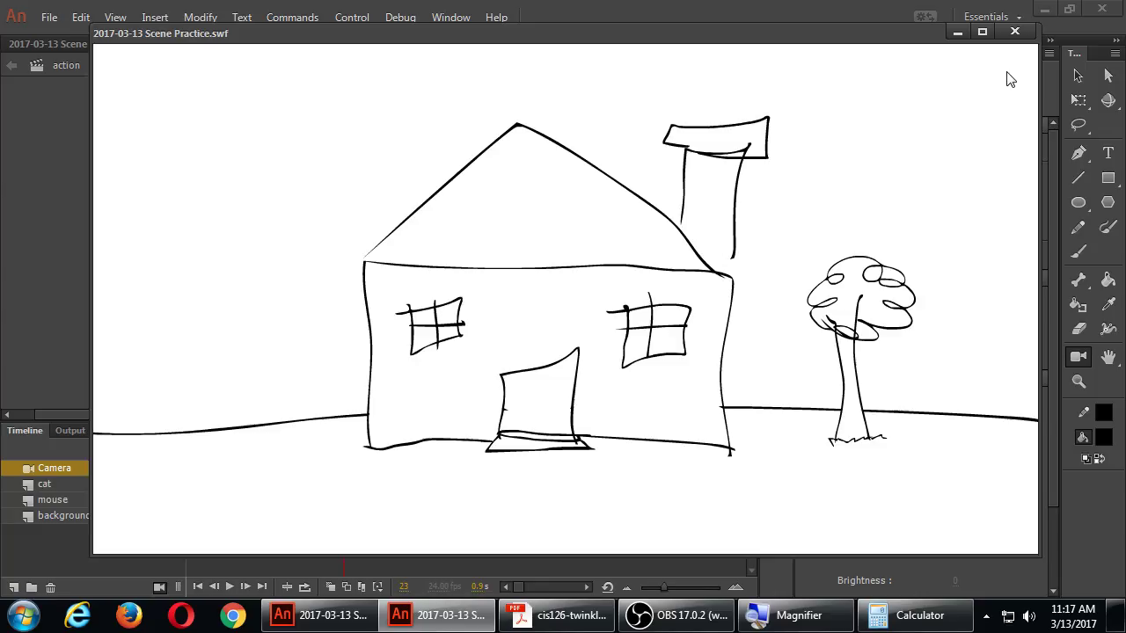
{"action": "left_click", "coordinate": [1015, 31]}
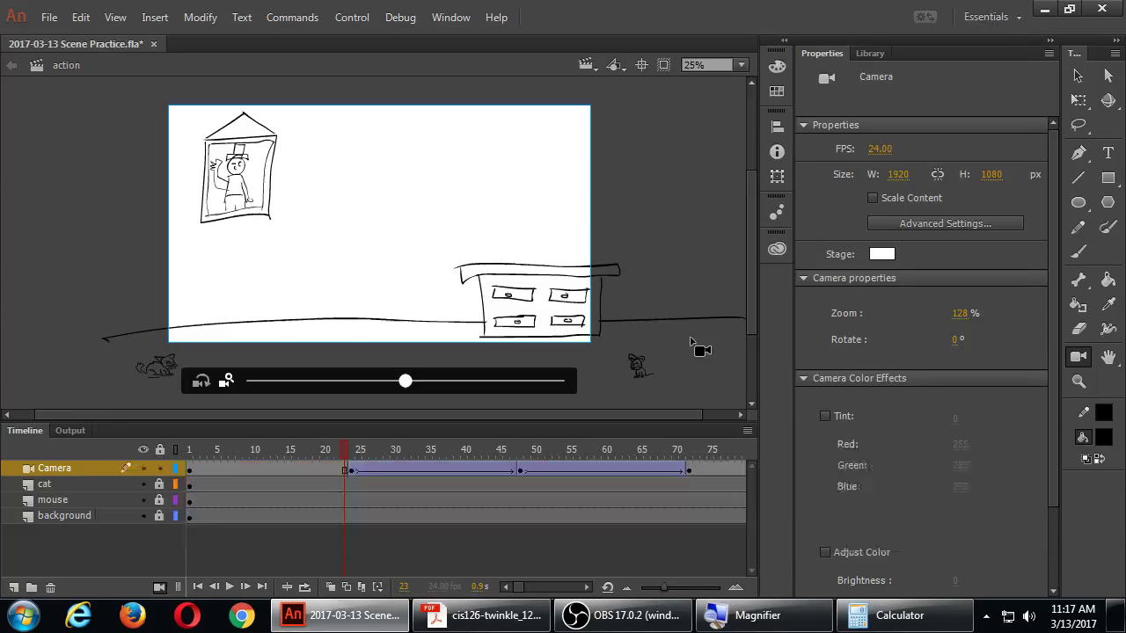
Compare the camera framing at the frame 1 and frame 24 keyframes on the Camera layer
{"action": "left_click", "coordinate": [190, 469]}
{"action": "left_click", "coordinate": [353, 471]}
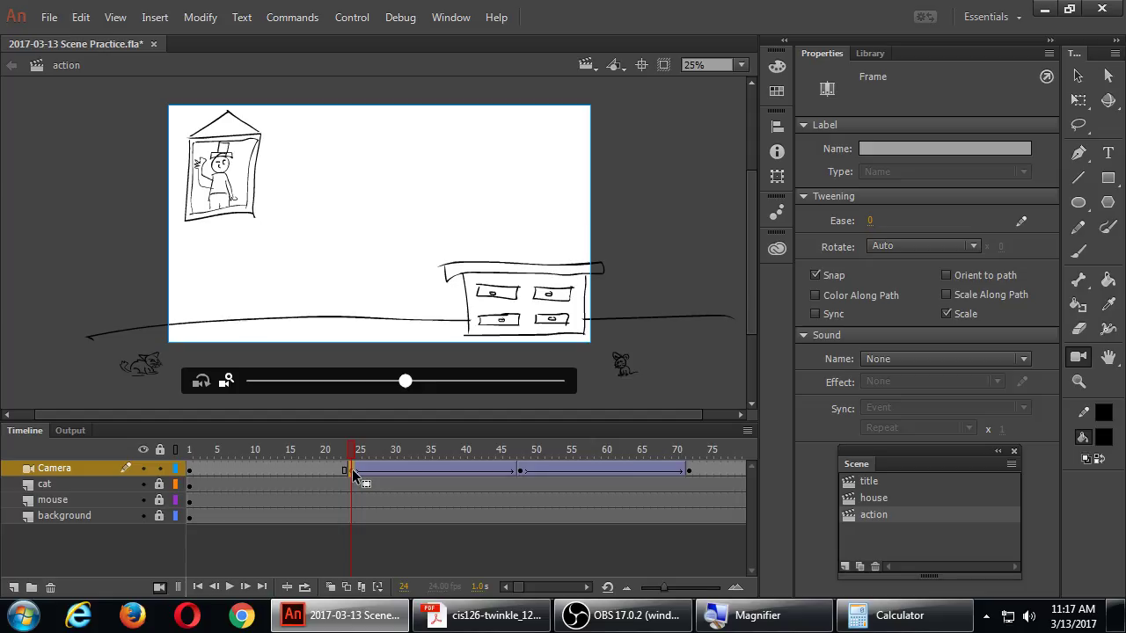
{"action": "left_click", "coordinate": [189, 469]}
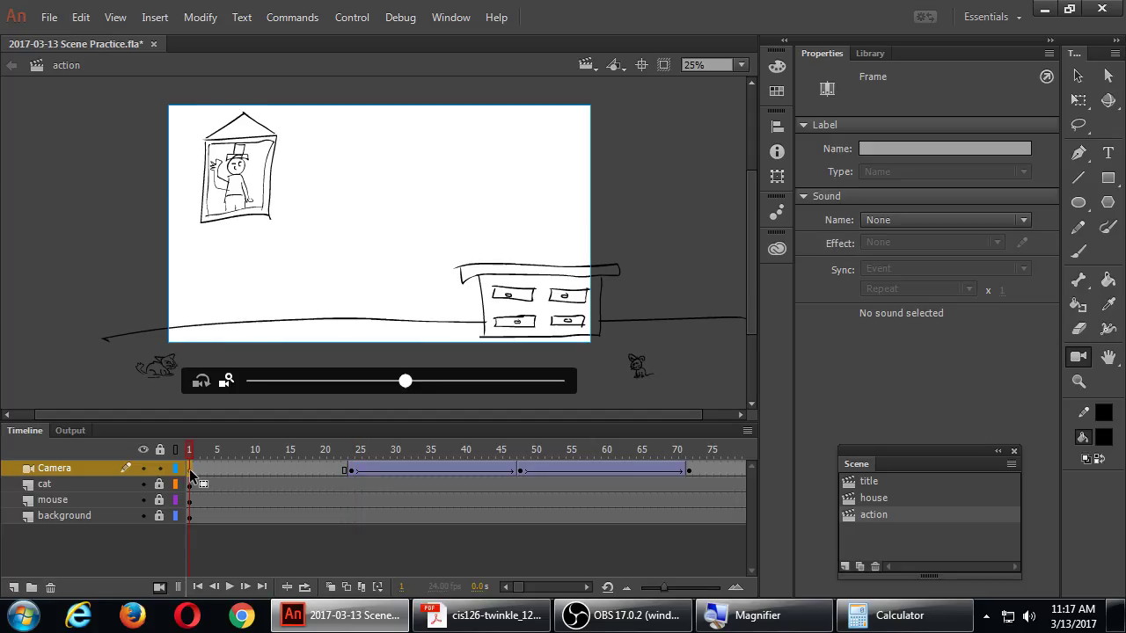
{"action": "left_click", "coordinate": [350, 471]}
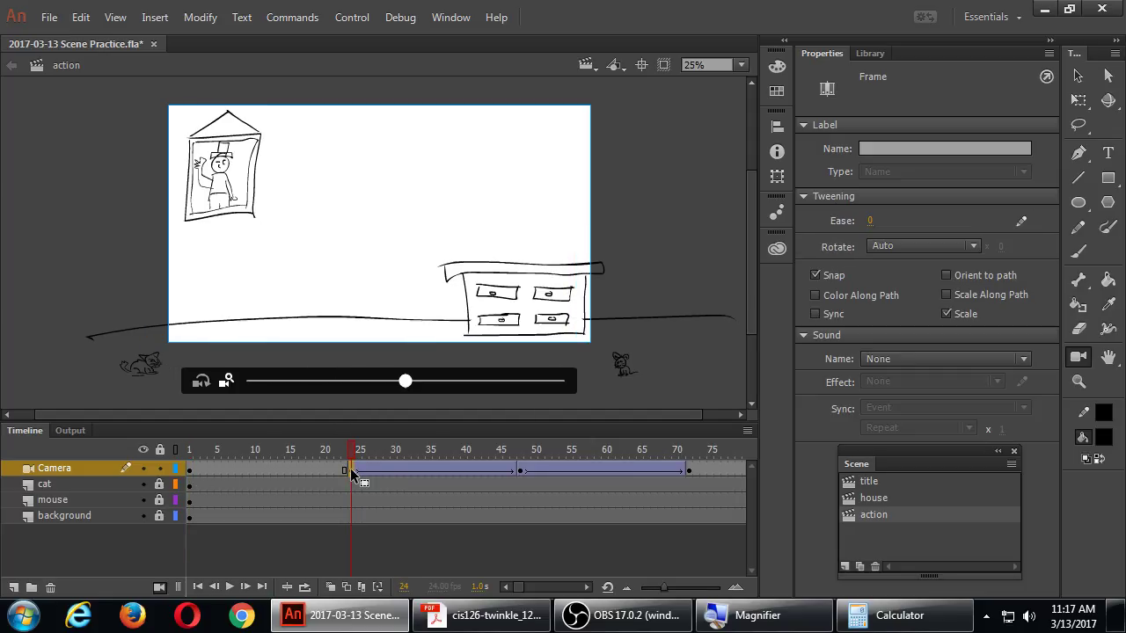
{"action": "left_click", "coordinate": [192, 473]}
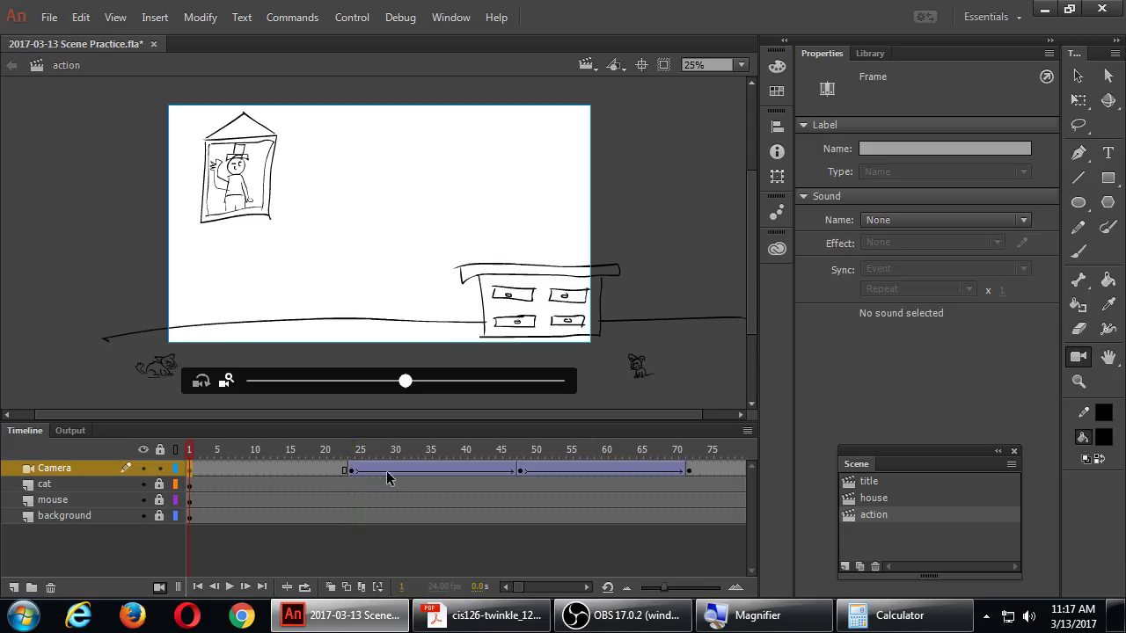
{"action": "left_click", "coordinate": [350, 472]}
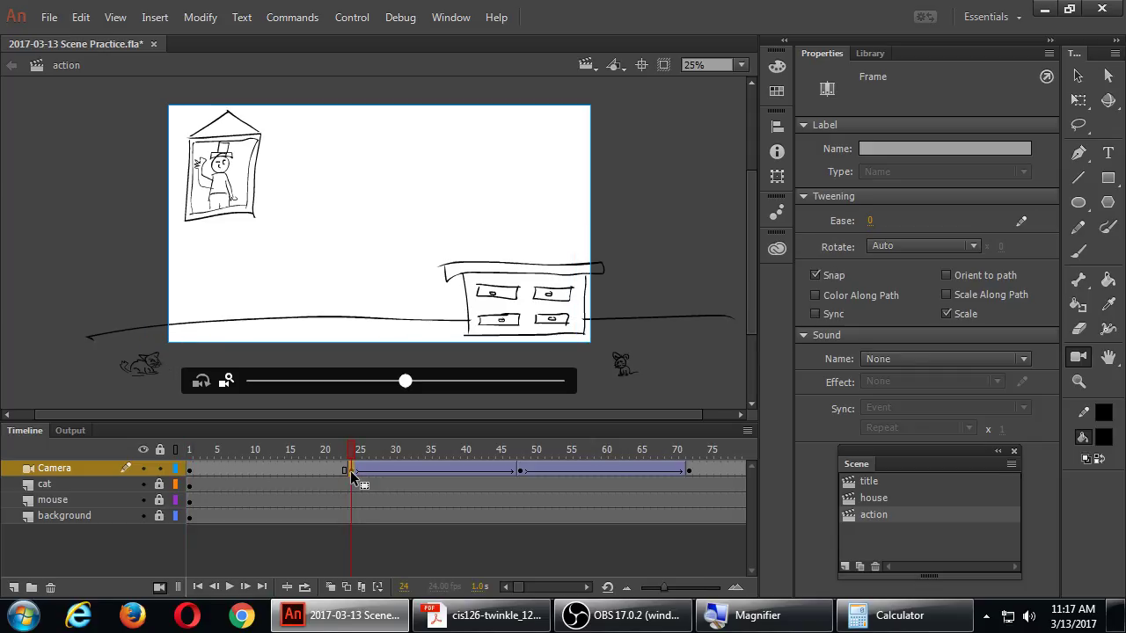
{"action": "left_click", "coordinate": [192, 475]}
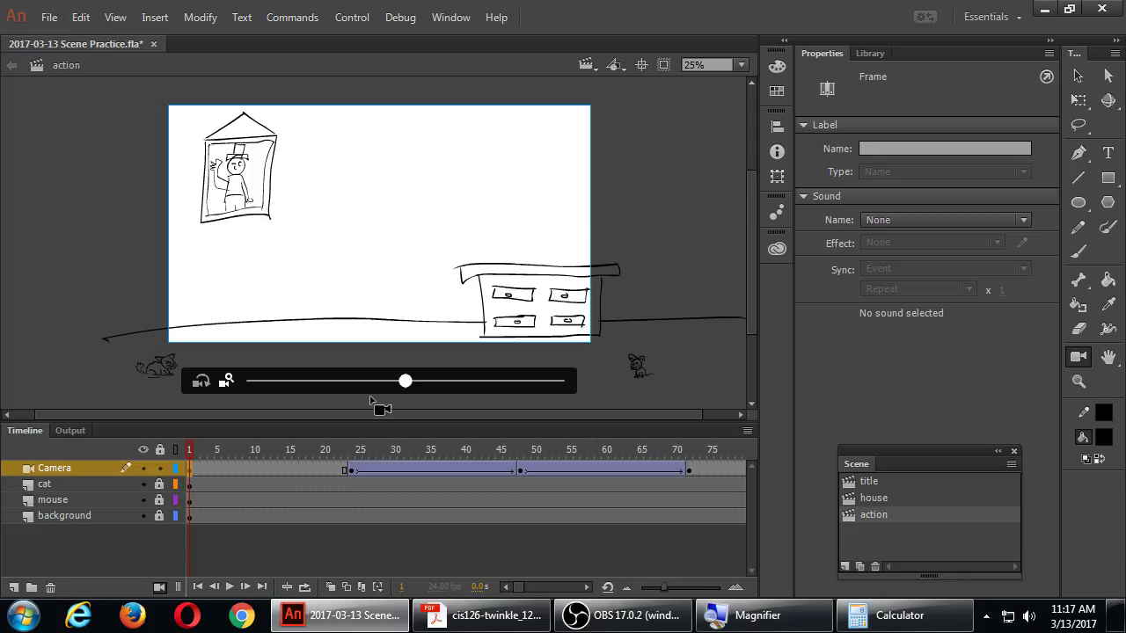
{"action": "left_click", "coordinate": [350, 473]}
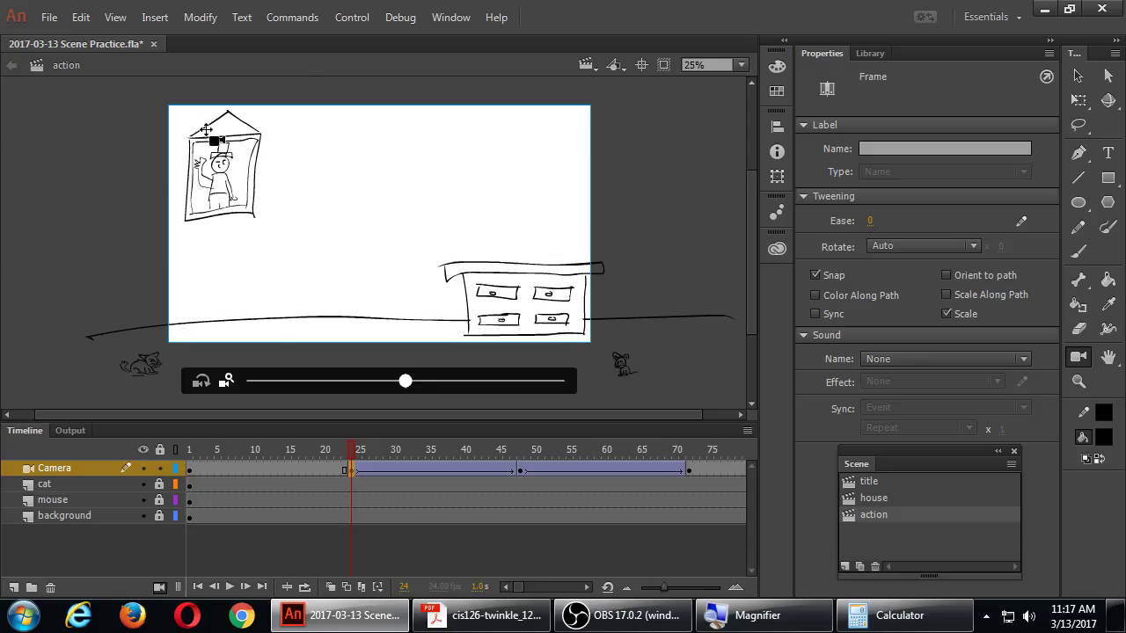
Show the rulers and place a horizontal and a vertical guide at the hanging picture's lower-left corner in frame 24
{"action": "left_click", "coordinate": [450, 17]}
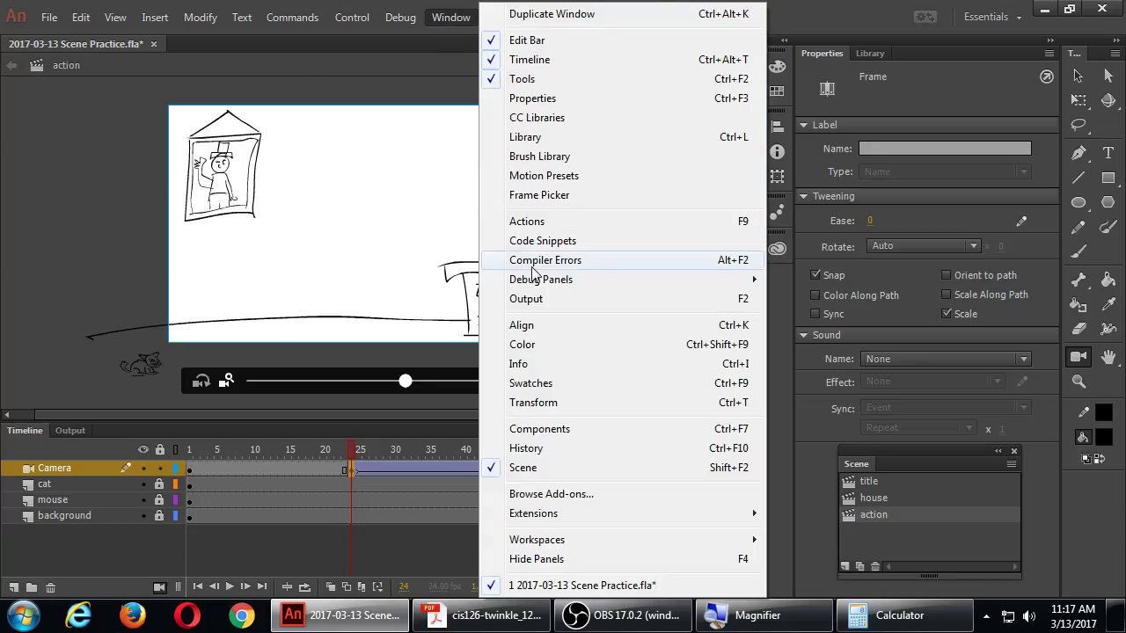
{"action": "left_click", "coordinate": [153, 19]}
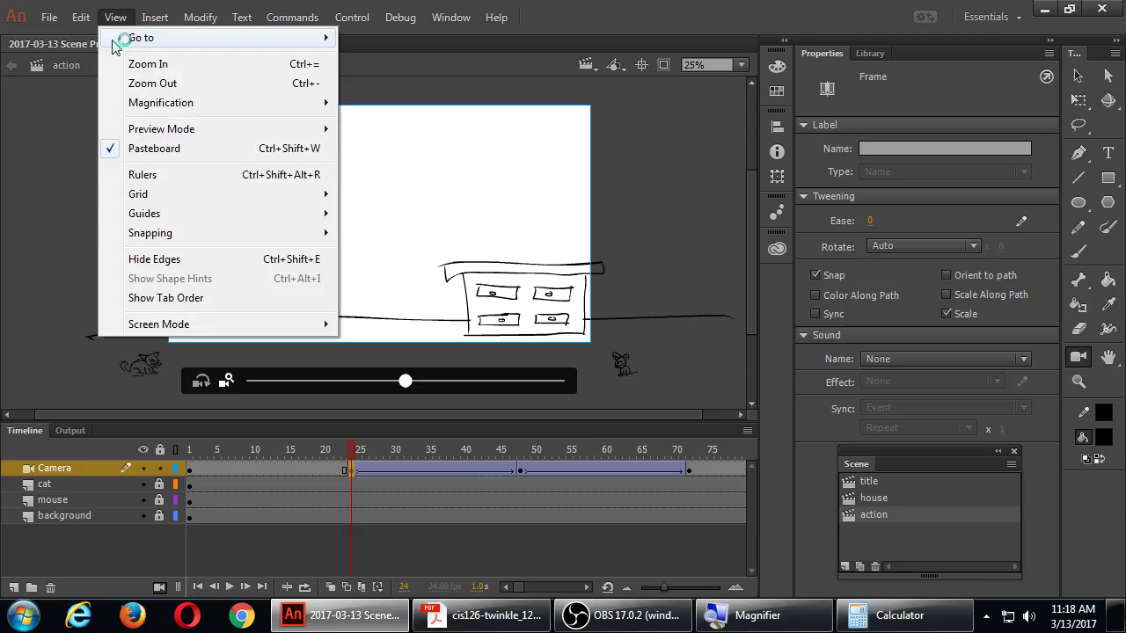
{"action": "left_click", "coordinate": [201, 175]}
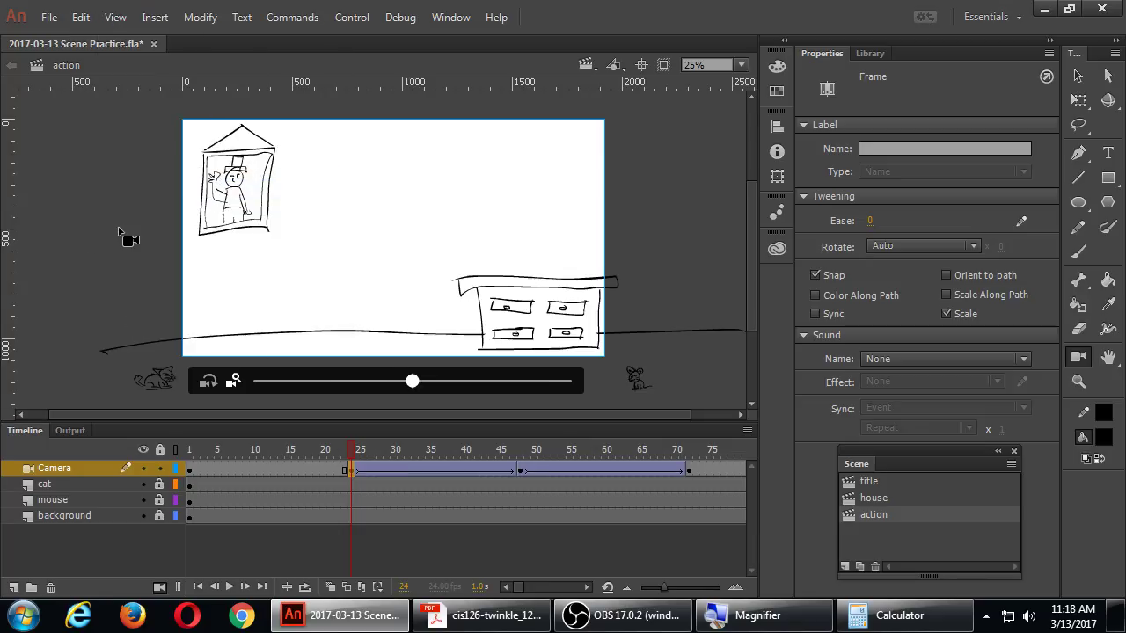
{"action": "key", "text": "ctrl+equal"}
{"action": "left_click_drag", "start_coordinate": [171, 244], "coordinate": [368, 245]}
{"action": "left_click_drag", "start_coordinate": [228, 90], "coordinate": [230, 256]}
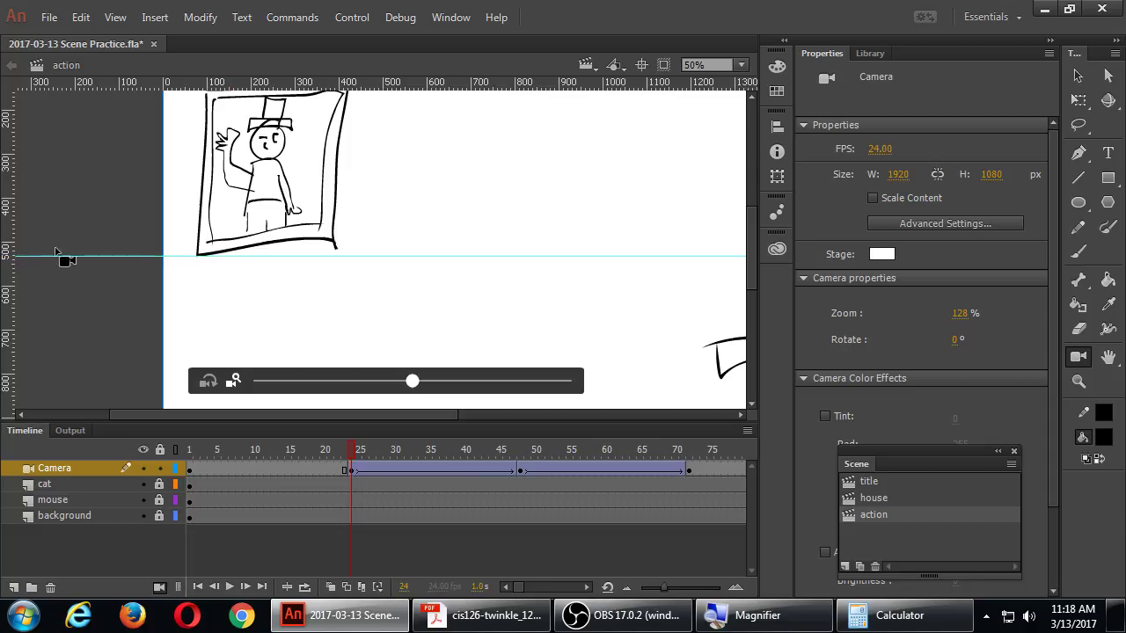
{"action": "left_click_drag", "start_coordinate": [10, 249], "coordinate": [197, 256]}
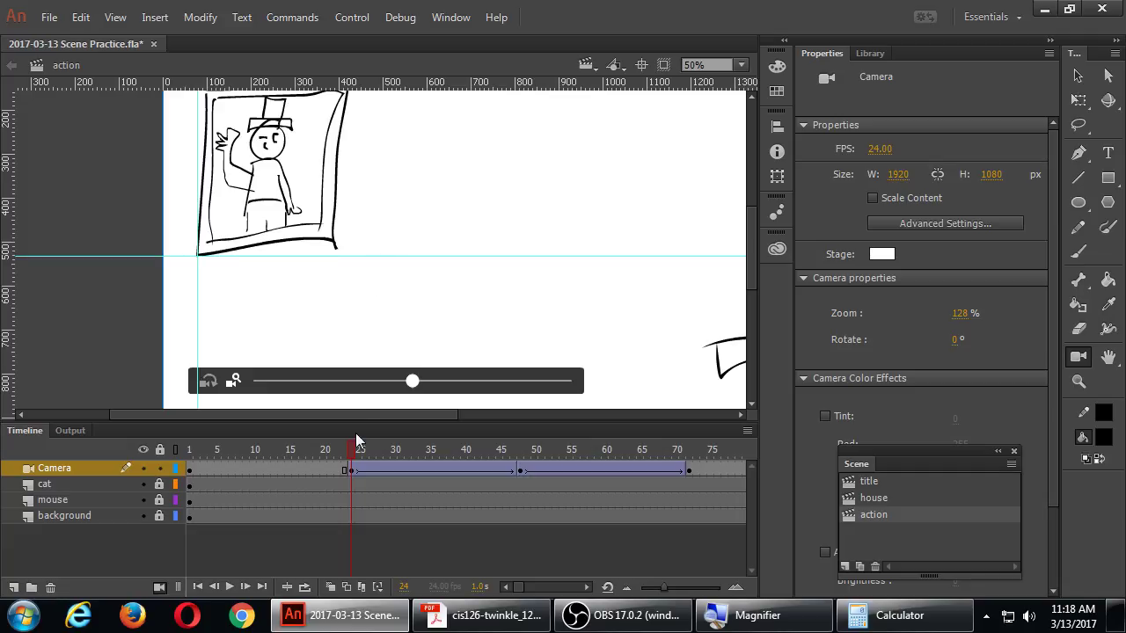
Check the picture against the guides, and copy the Camera layer's frame 24 keyframe onto frame 1
{"action": "mouse_move", "coordinate": [353, 456]}
{"action": "left_mouse_down"}
{"action": "mouse_move", "coordinate": [185, 471]}
{"action": "mouse_move", "coordinate": [384, 461]}
{"action": "mouse_move", "coordinate": [168, 456]}
{"action": "left_mouse_up"}
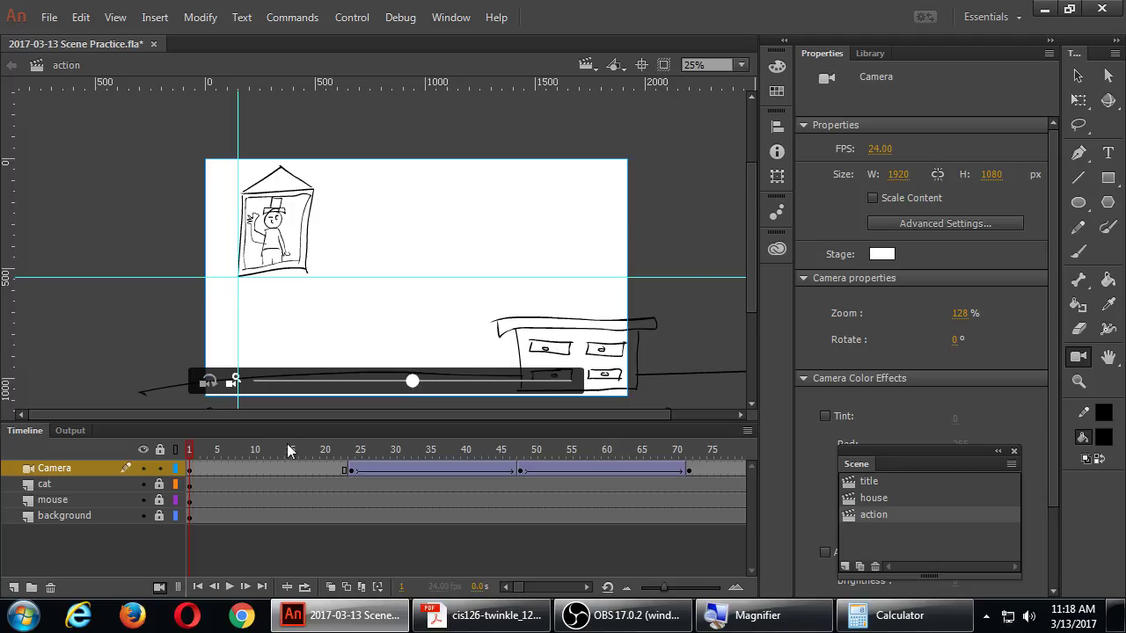
{"action": "left_click_drag", "start_coordinate": [194, 448], "coordinate": [358, 460]}
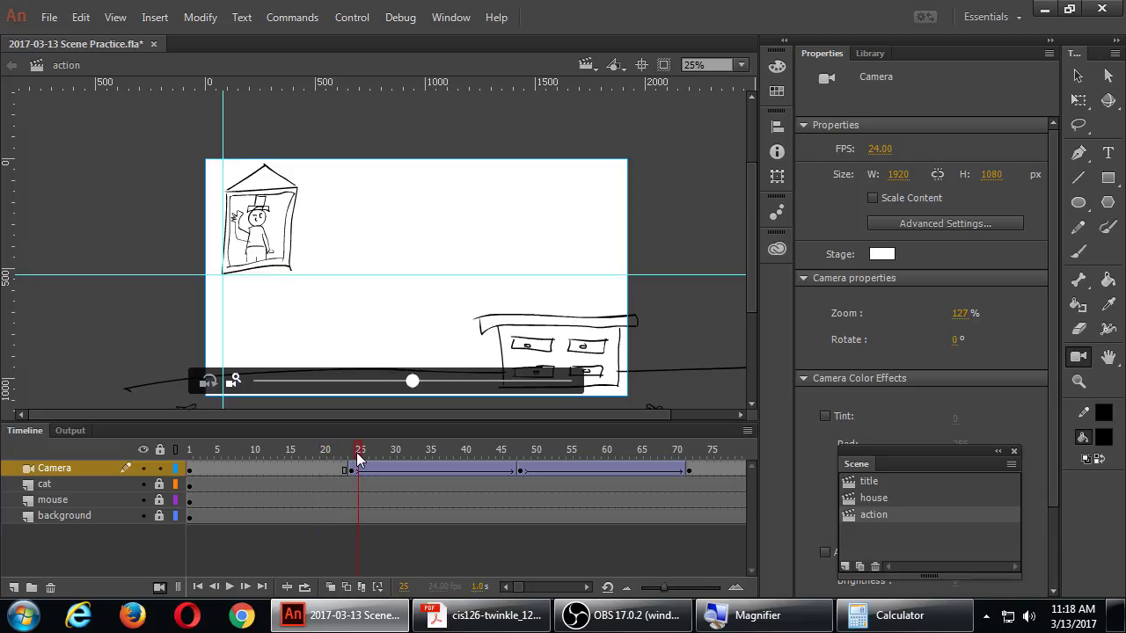
{"action": "right_click", "coordinate": [350, 474]}
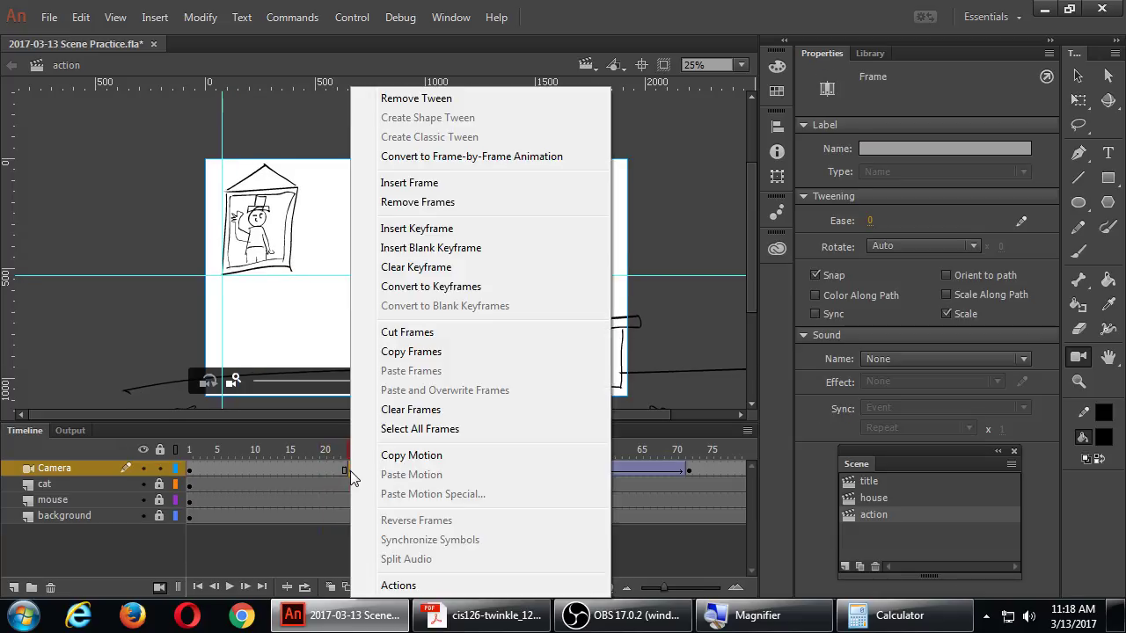
{"action": "left_click", "coordinate": [428, 353]}
{"action": "left_click", "coordinate": [190, 471]}
{"action": "right_click", "coordinate": [189, 471]}
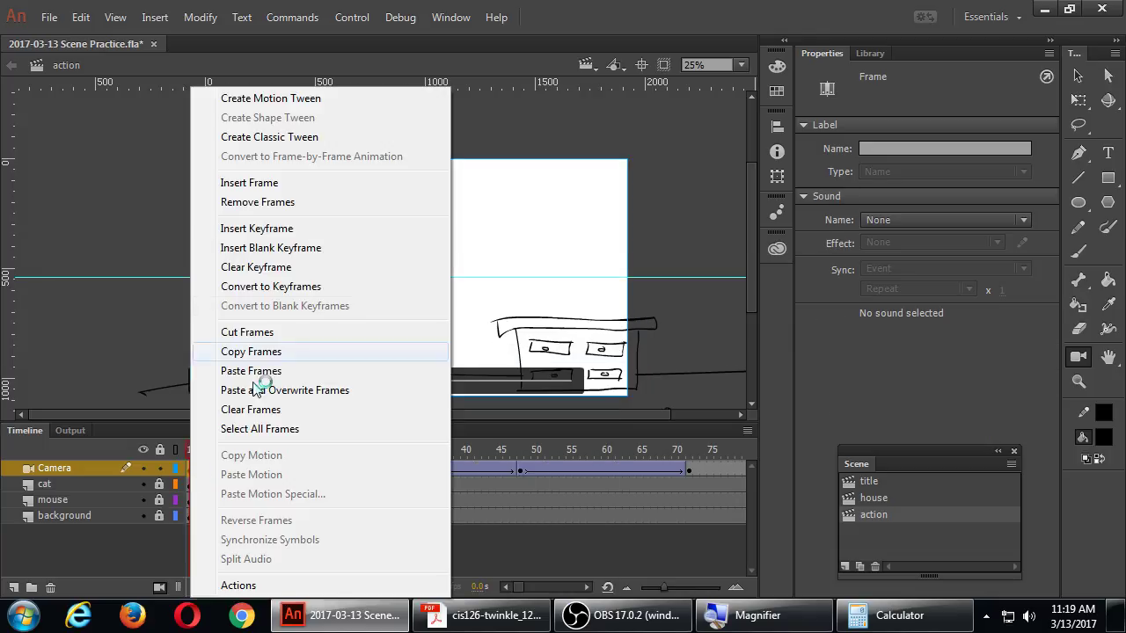
{"action": "left_click", "coordinate": [278, 371]}
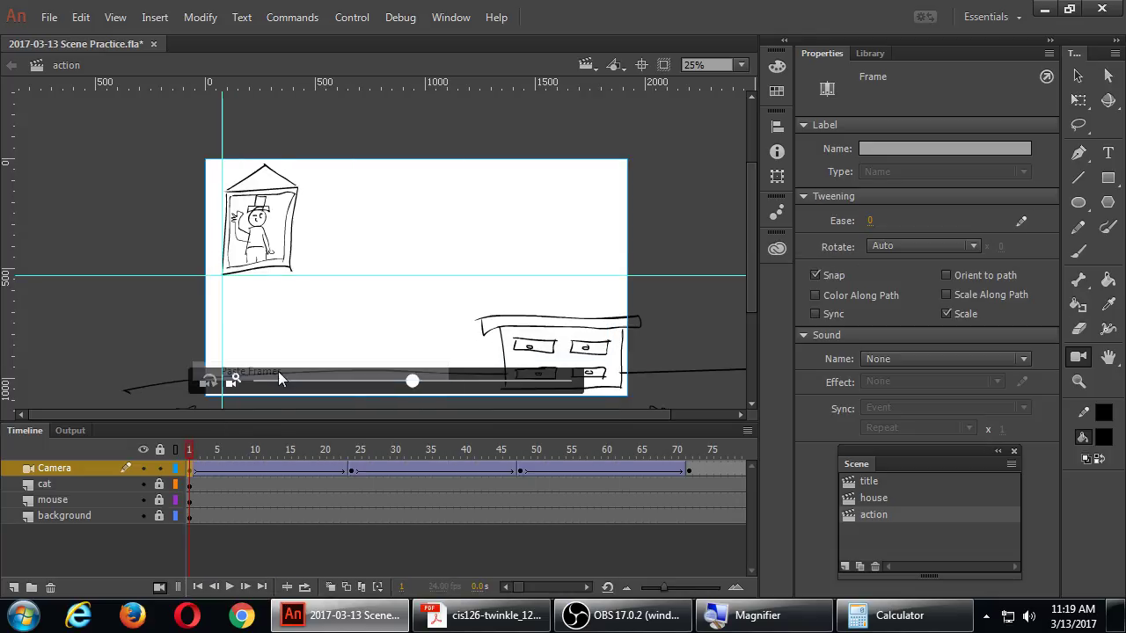
Remove the tween between frames 1 and 24 on the Camera layer and scrub the timeline to check the camera position
{"action": "right_click", "coordinate": [275, 468]}
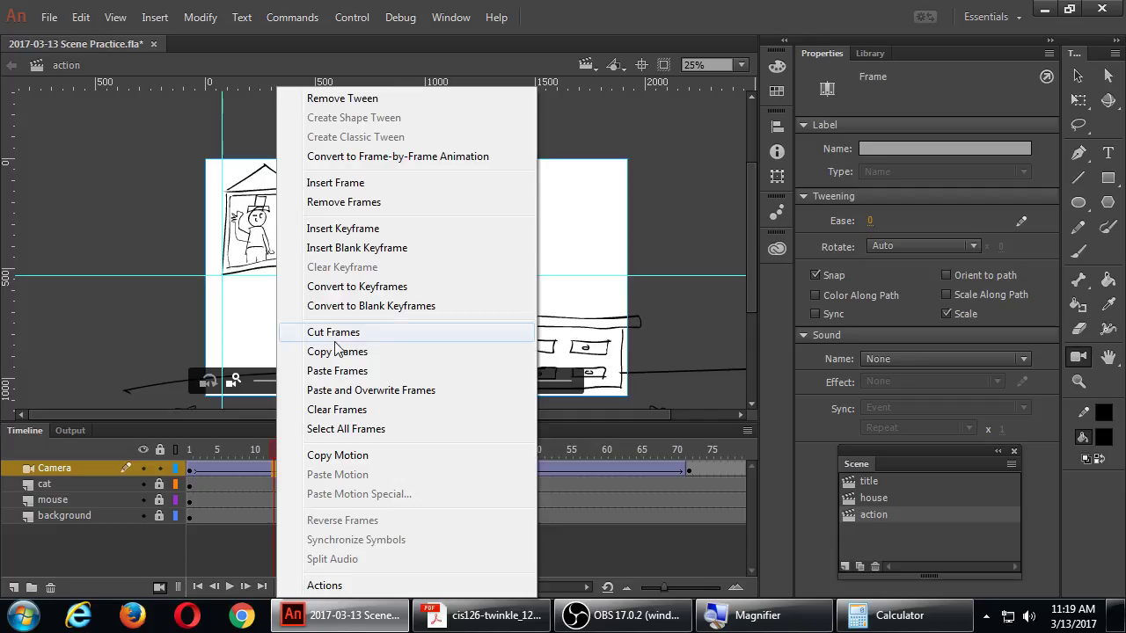
{"action": "left_click", "coordinate": [356, 100]}
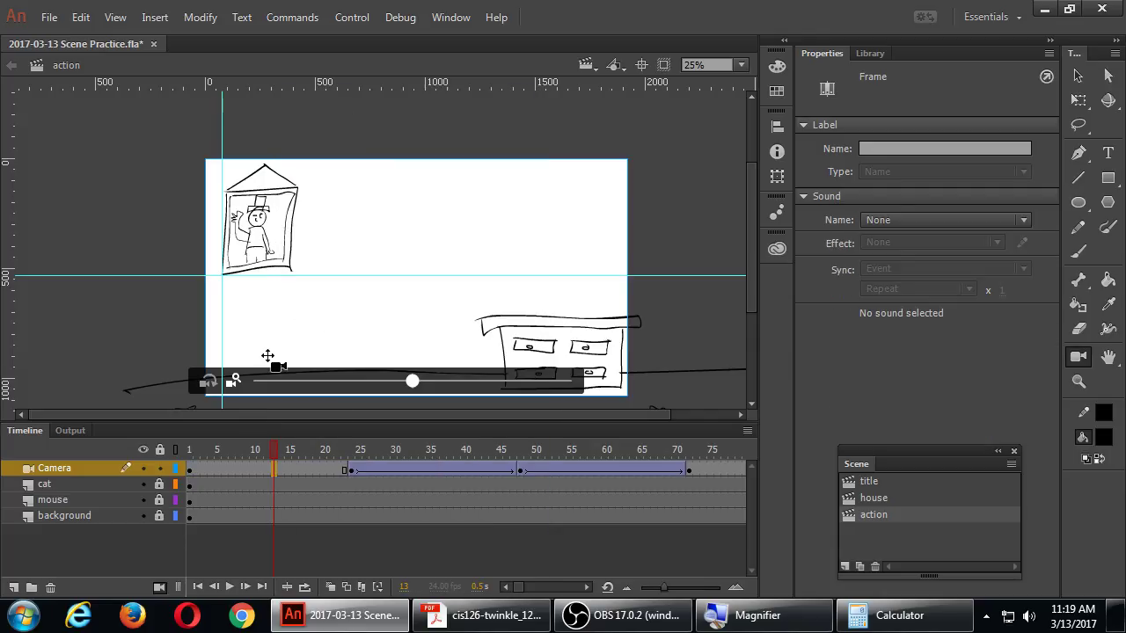
{"action": "left_click", "coordinate": [191, 451]}
{"action": "left_click", "coordinate": [317, 450]}
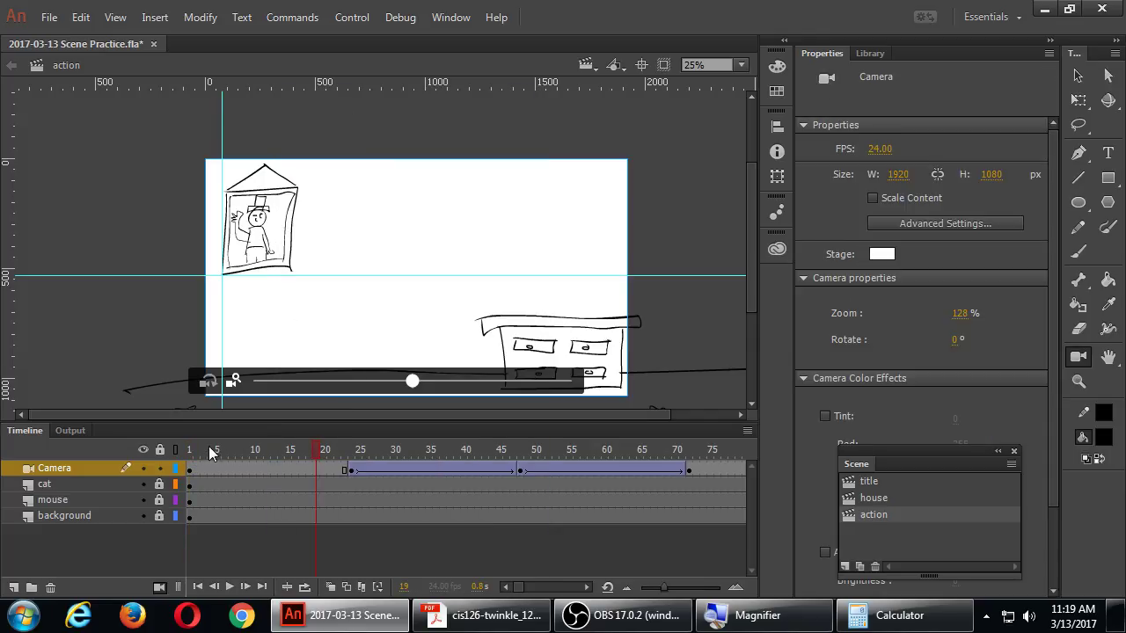
{"action": "left_click", "coordinate": [188, 451]}
{"action": "left_click", "coordinate": [395, 450]}
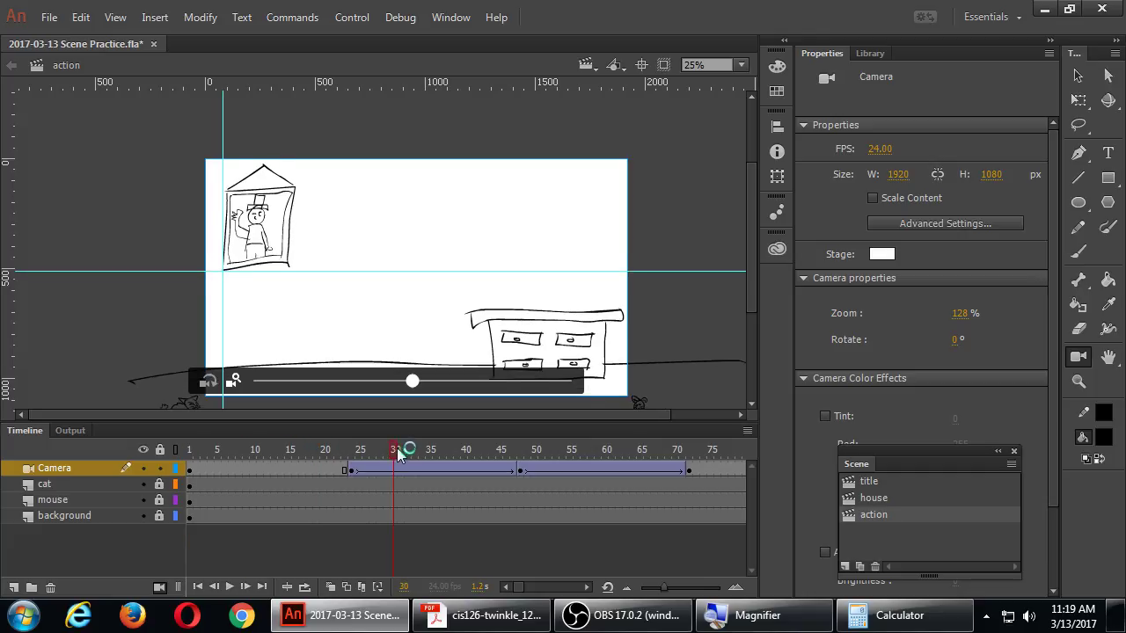
{"action": "left_click", "coordinate": [199, 451]}
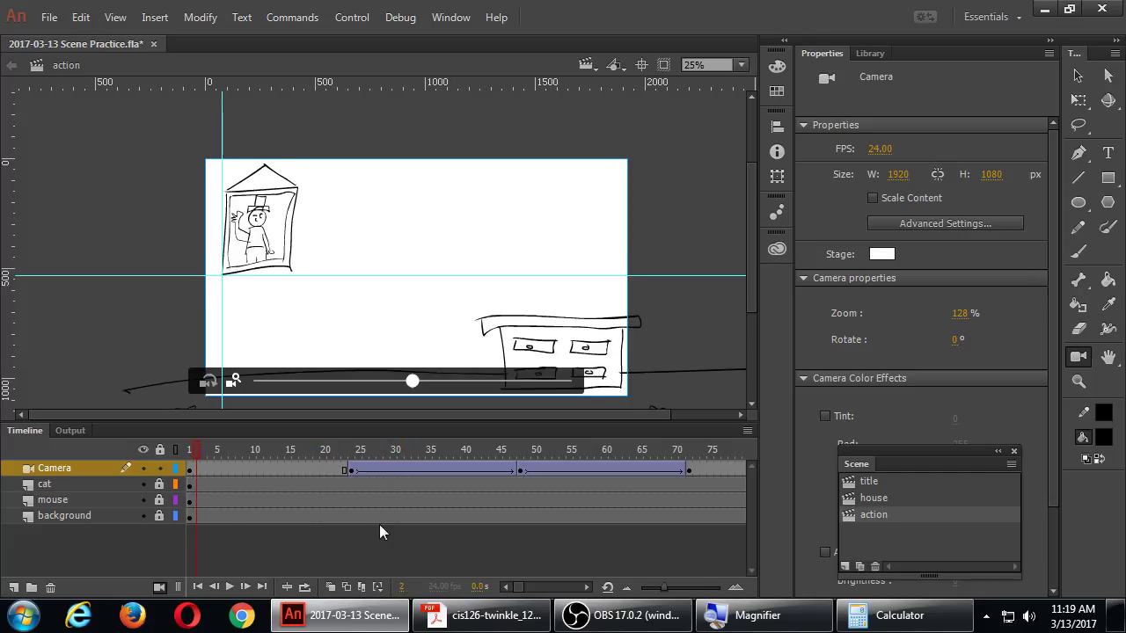
Undo the tween removal and the keyframe paste on the Camera layer, and scrub from frame 1 to frame 22
{"action": "key", "text": "ctrl+z"}
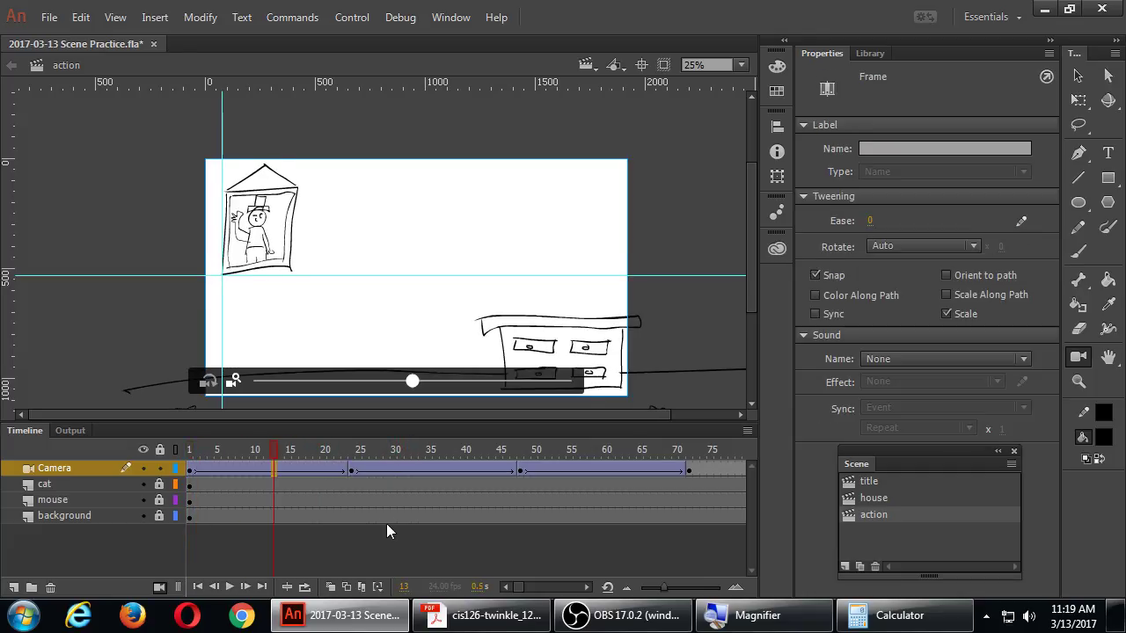
{"action": "key", "text": "ctrl+z"}
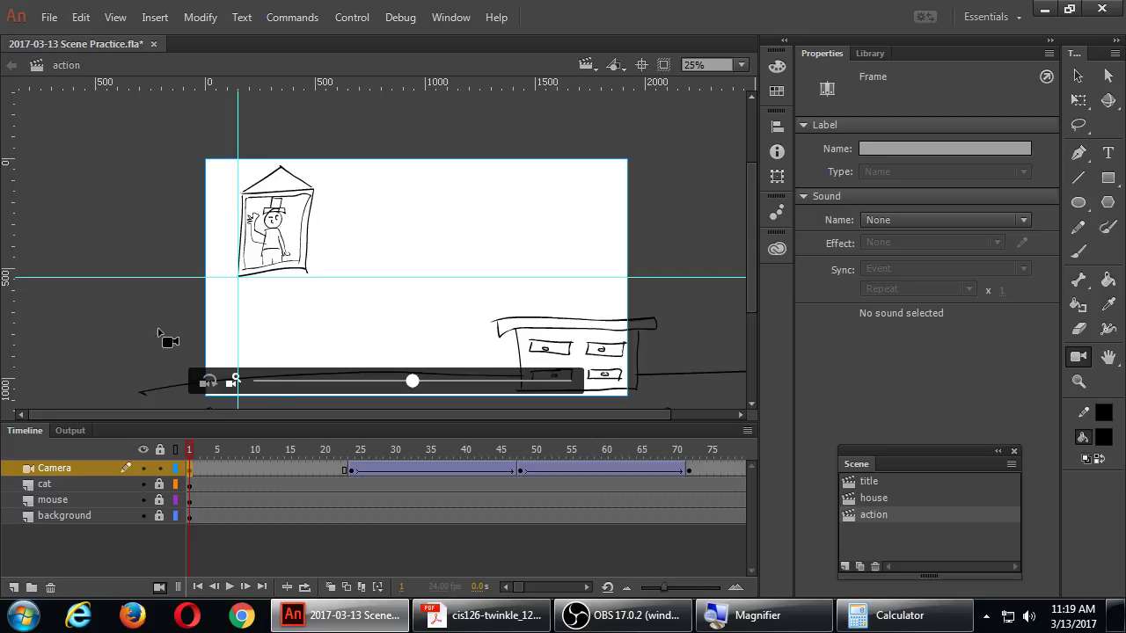
{"action": "left_click_drag", "start_coordinate": [189, 453], "coordinate": [341, 450]}
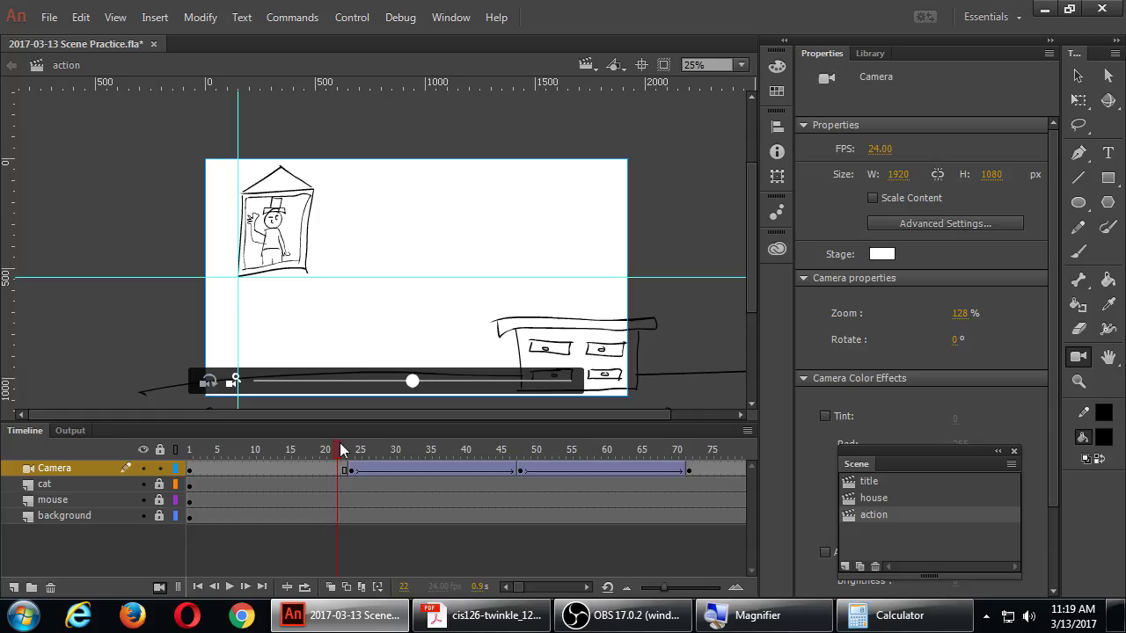
{"action": "mouse_move", "coordinate": [341, 449]}
{"action": "left_mouse_down"}
{"action": "mouse_move", "coordinate": [357, 447]}
{"action": "mouse_move", "coordinate": [342, 449]}
{"action": "left_mouse_up"}
Copy the Camera layer's frame 24 keyframe and paste it onto frame 1
{"action": "left_click", "coordinate": [353, 469]}
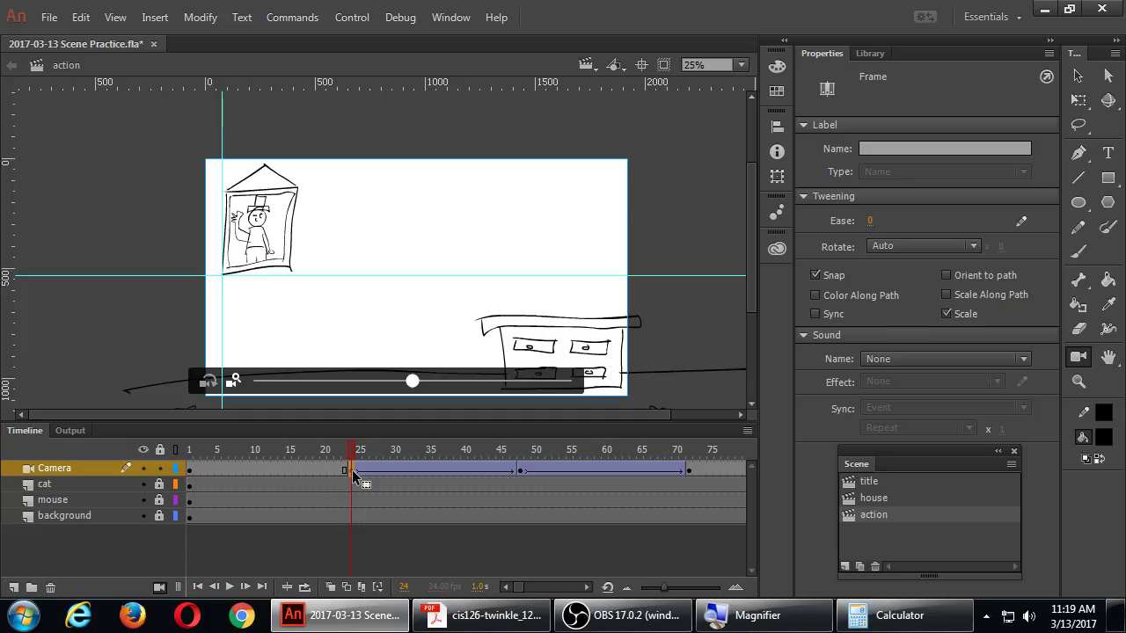
{"action": "right_click", "coordinate": [353, 475]}
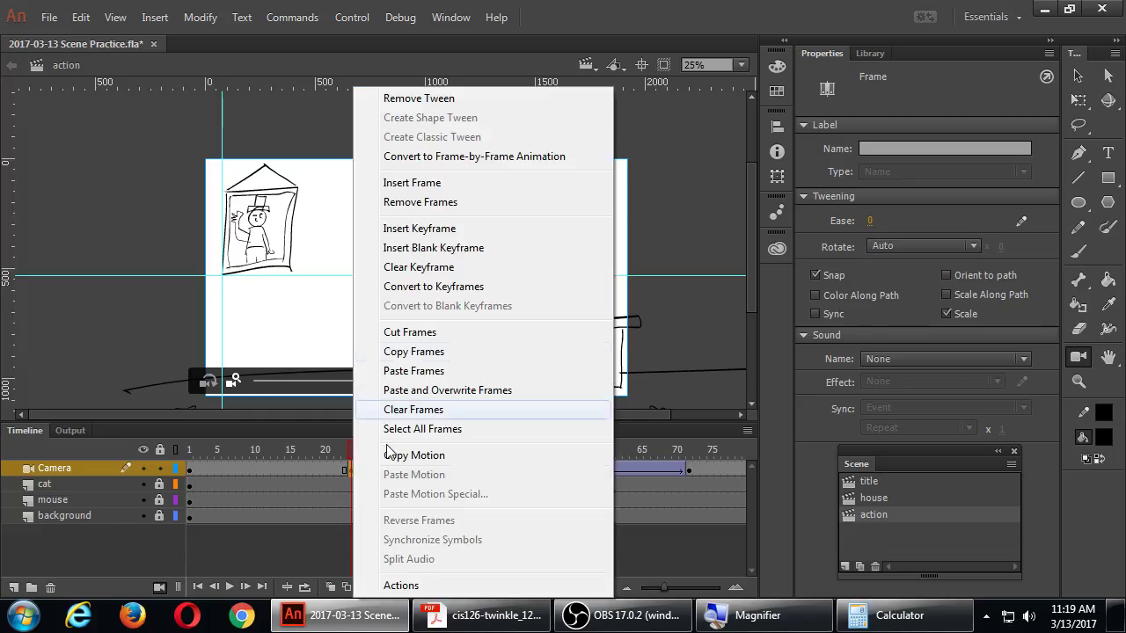
{"action": "left_click", "coordinate": [448, 353]}
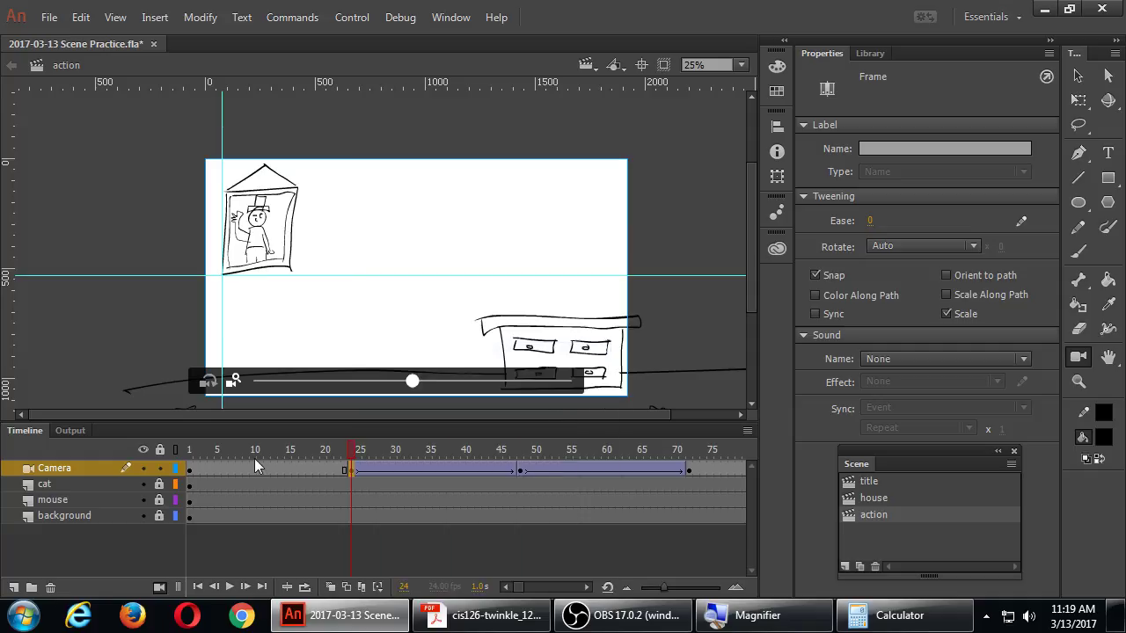
{"action": "left_click", "coordinate": [189, 473]}
{"action": "right_click", "coordinate": [189, 475]}
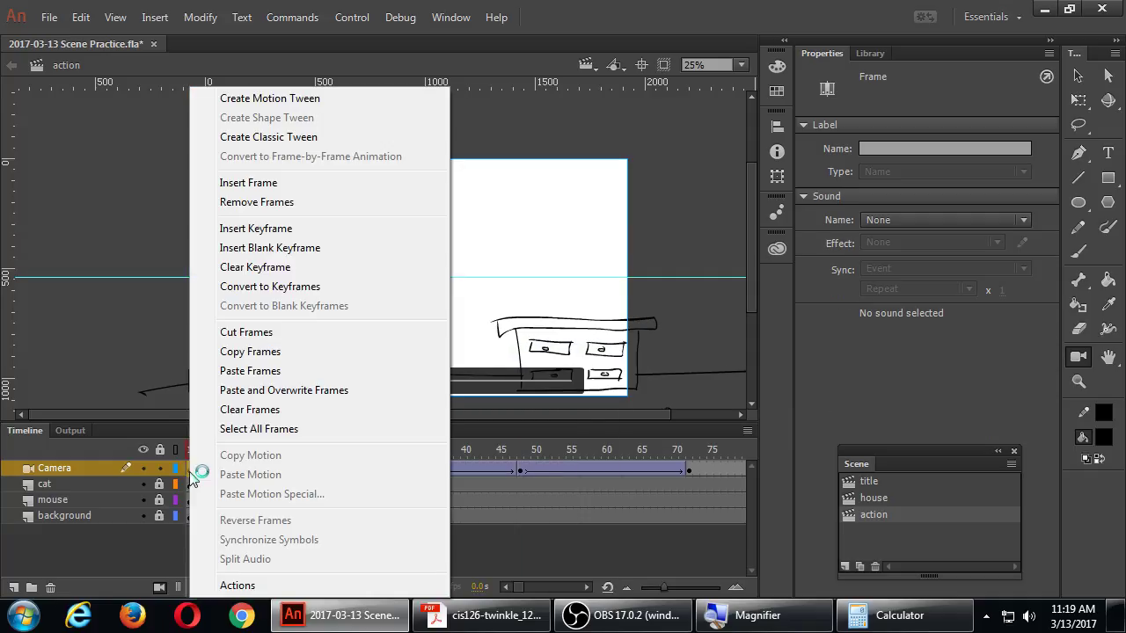
{"action": "left_click", "coordinate": [235, 372]}
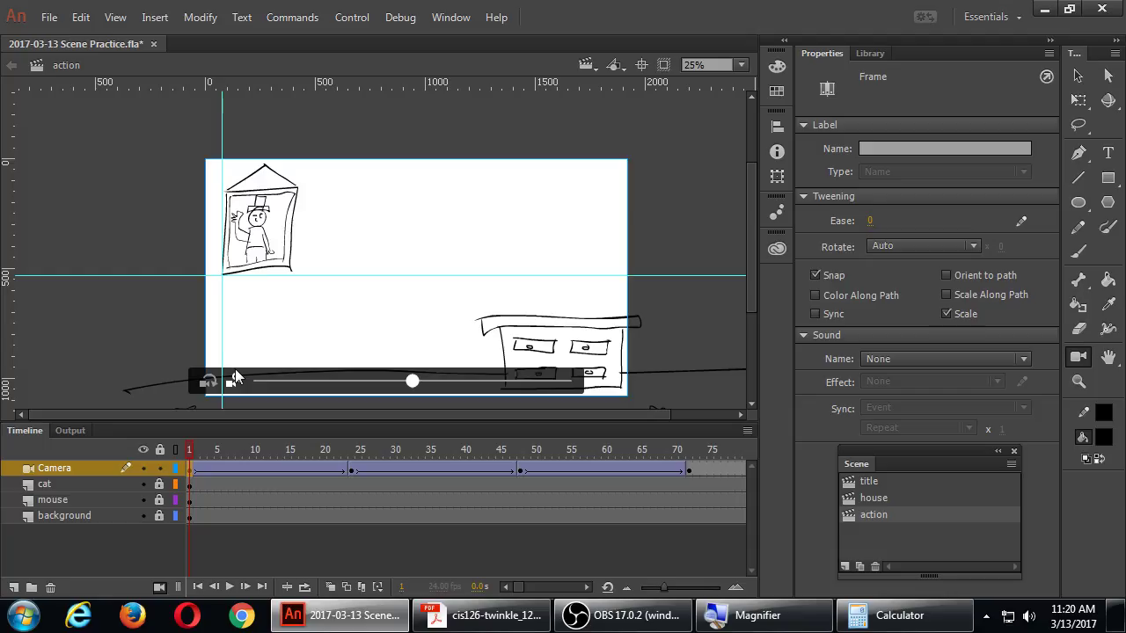
Play the camera animation briefly, and remove the tween between frames 1 and 24 on the Camera layer
{"action": "key", "text": "Return"}
{"action": "key", "text": "Return"}
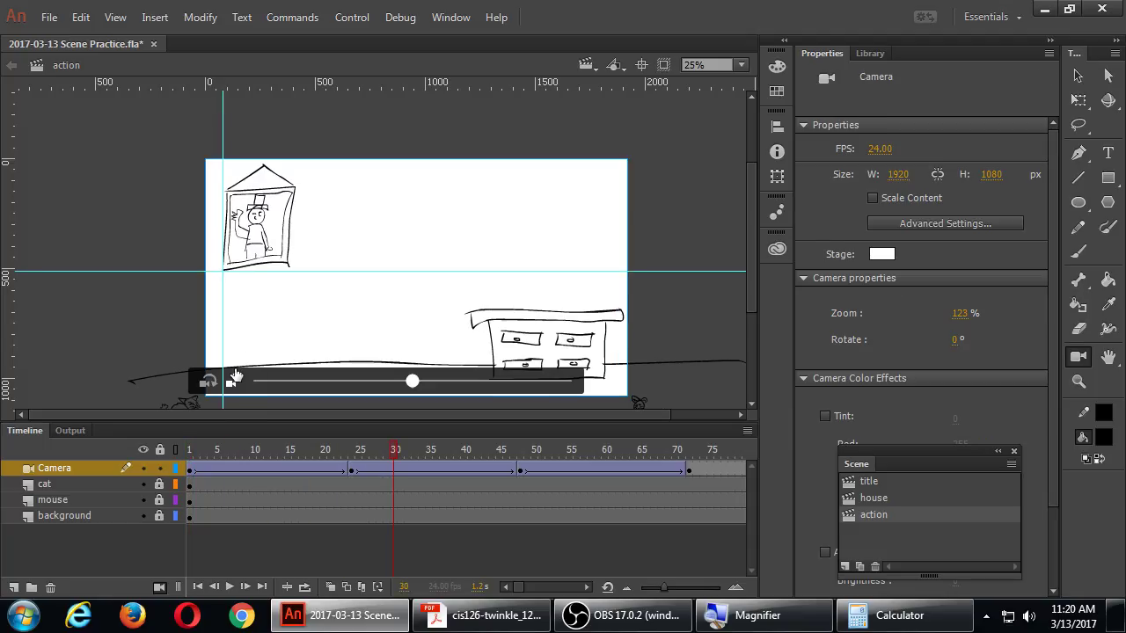
{"action": "left_click", "coordinate": [252, 469]}
{"action": "right_click", "coordinate": [252, 469]}
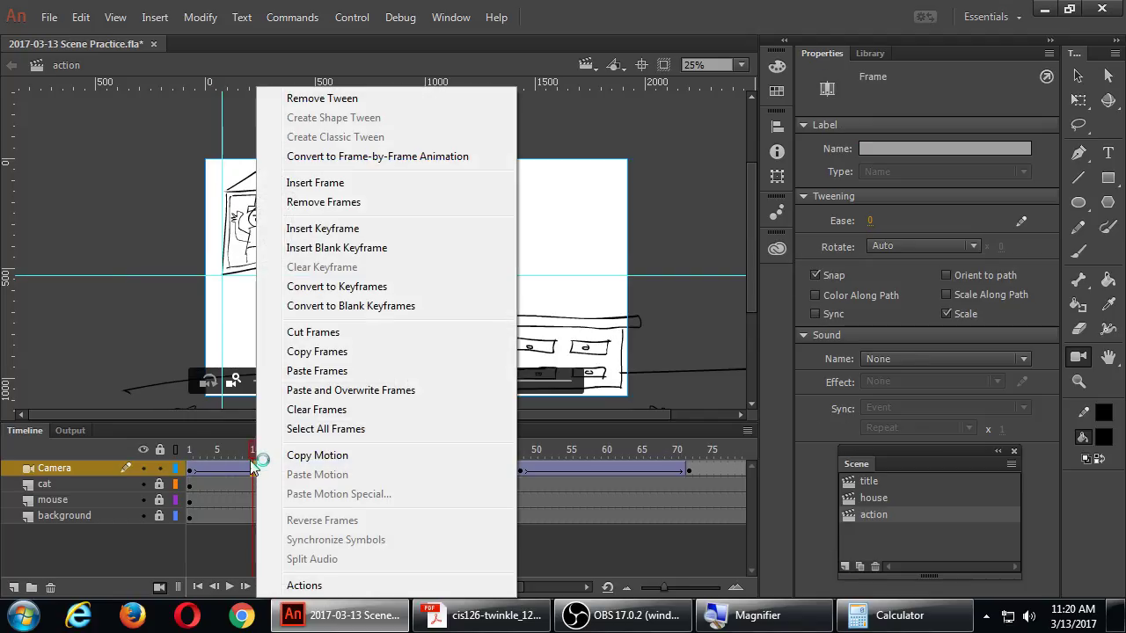
{"action": "left_click", "coordinate": [378, 98]}
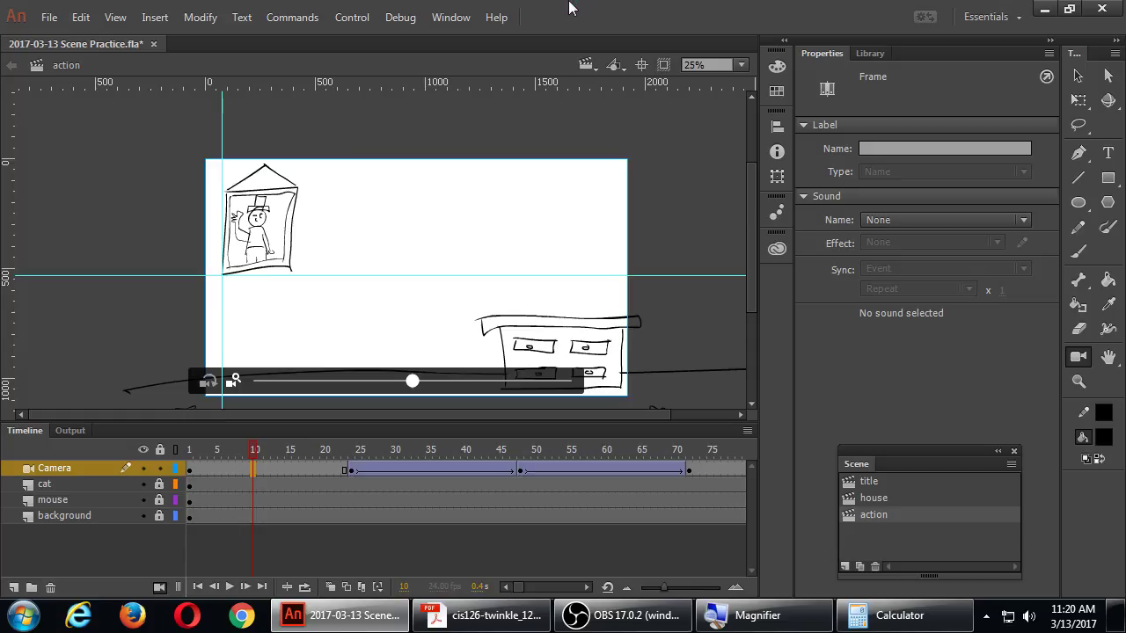
Test the action scene, close the preview, and scrub the timeline forward past frame 48 and back to frame 2
{"action": "left_click", "coordinate": [357, 16]}
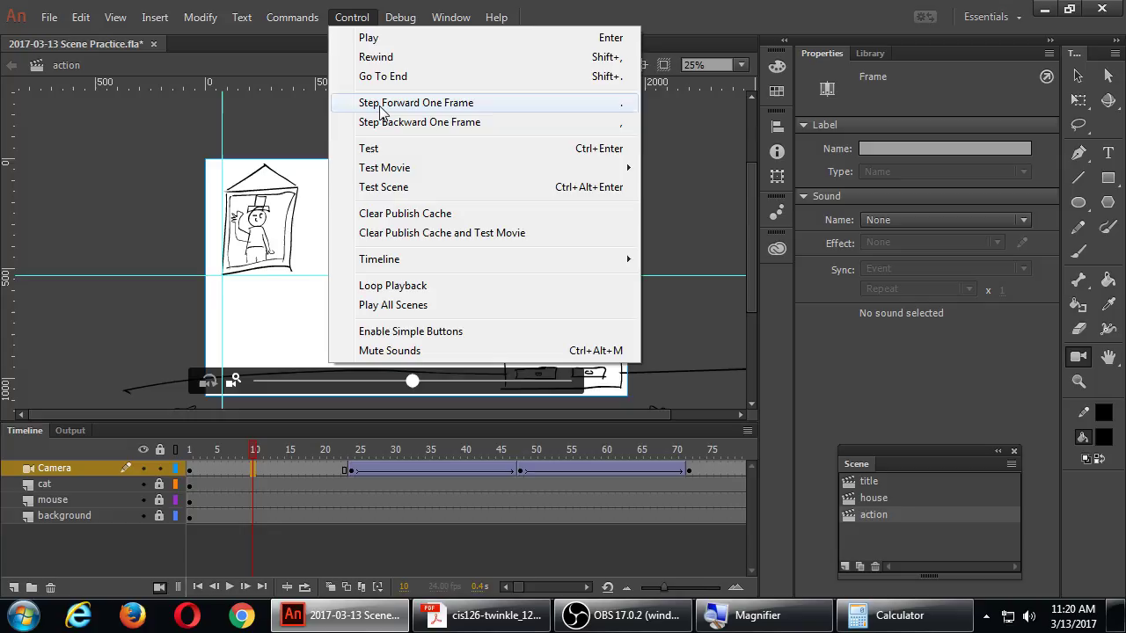
{"action": "left_click", "coordinate": [440, 189]}
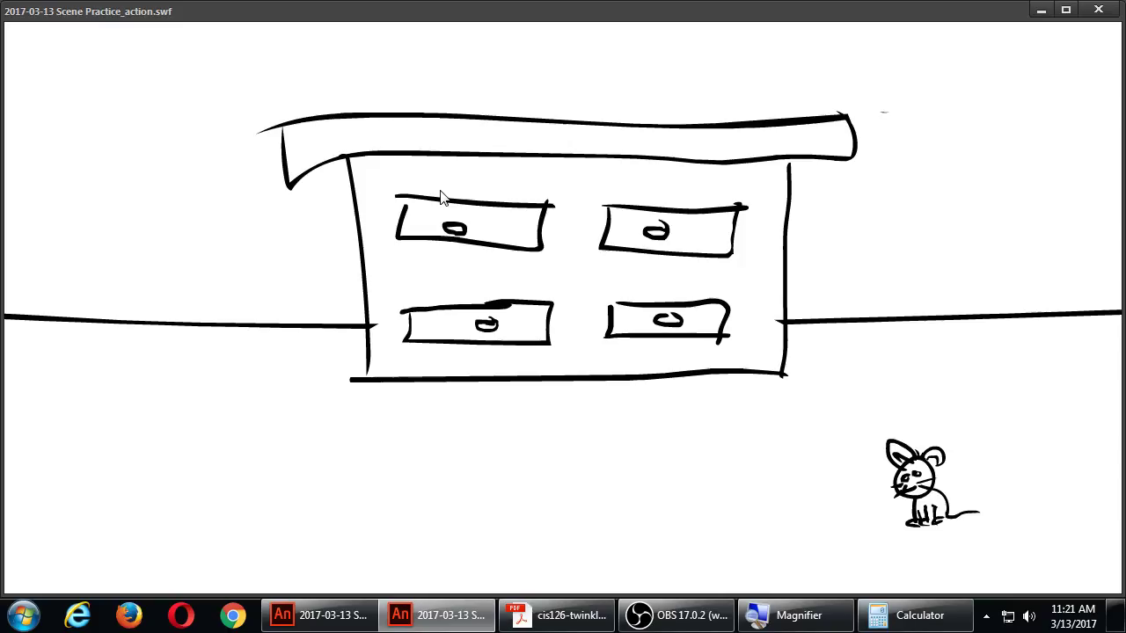
{"action": "left_click", "coordinate": [1098, 9]}
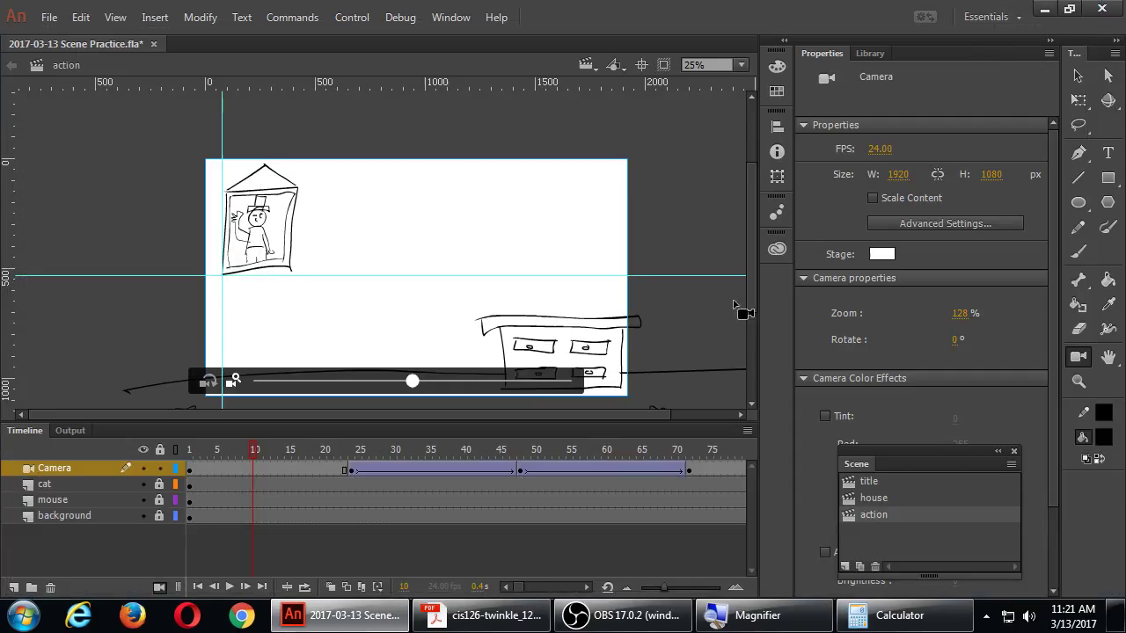
{"action": "left_click_drag", "start_coordinate": [752, 281], "coordinate": [747, 311]}
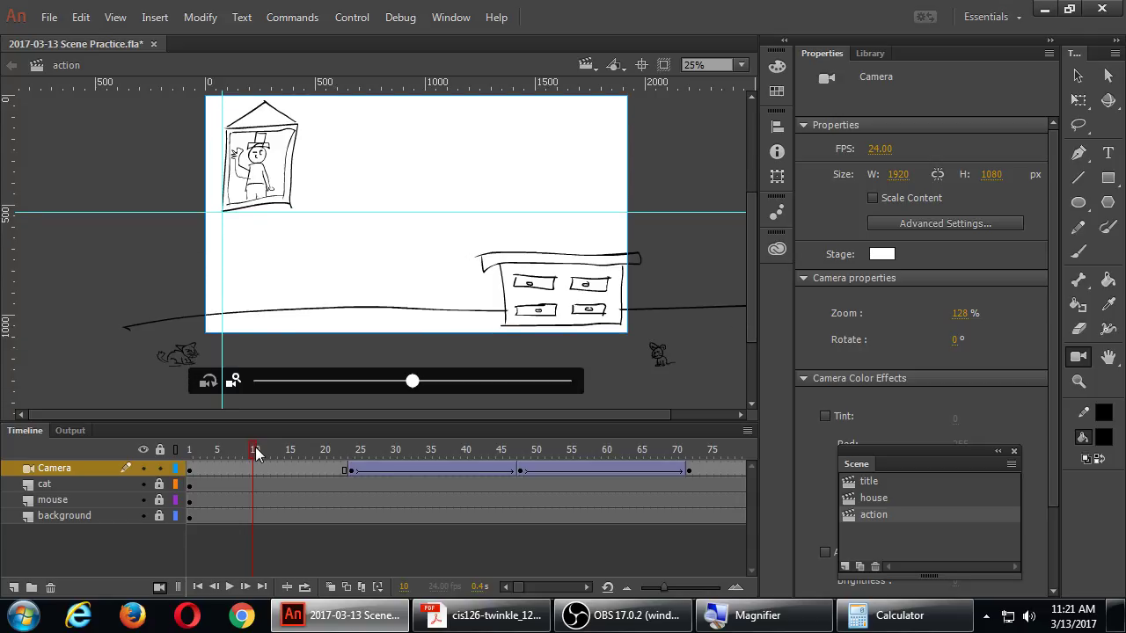
{"action": "left_click_drag", "start_coordinate": [255, 452], "coordinate": [527, 457]}
{"action": "left_click_drag", "start_coordinate": [548, 451], "coordinate": [199, 449]}
Preview the action scene again in a test window shrunk and moved over the stage, and close it
{"action": "key", "text": "ctrl+Return"}
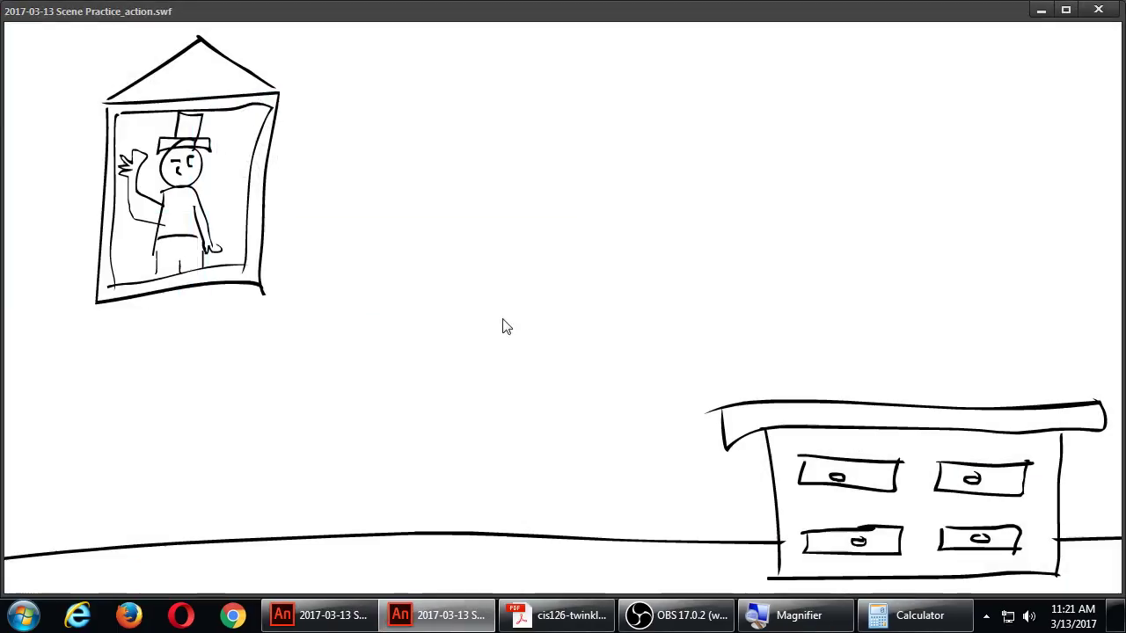
{"action": "left_click_drag", "start_coordinate": [1123, 594], "coordinate": [570, 390]}
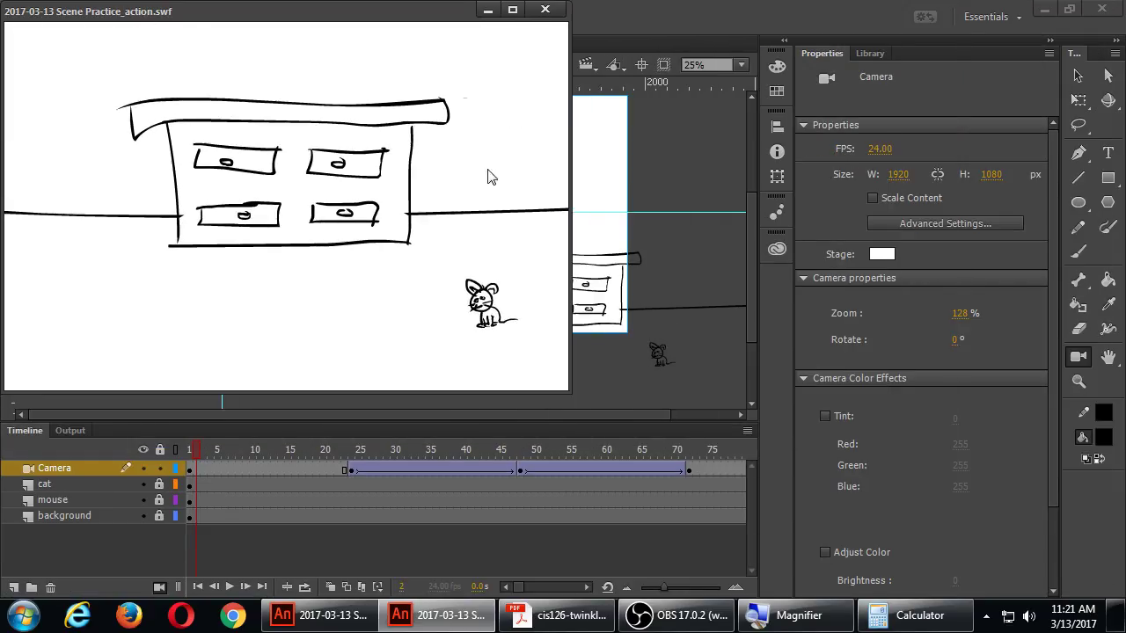
{"action": "left_click_drag", "start_coordinate": [400, 12], "coordinate": [703, 85]}
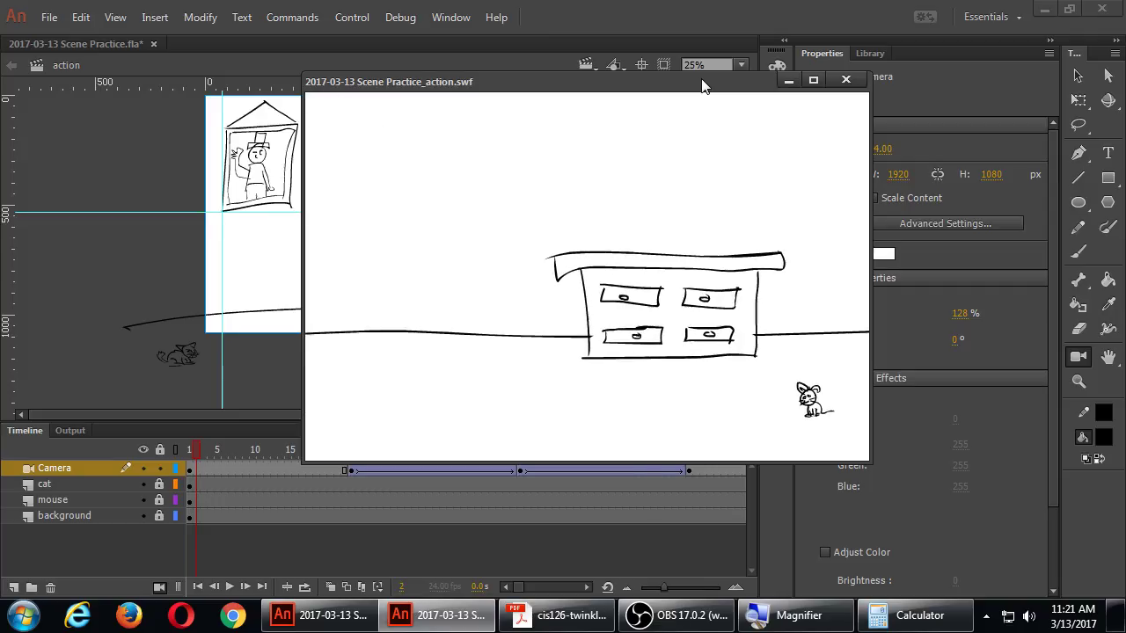
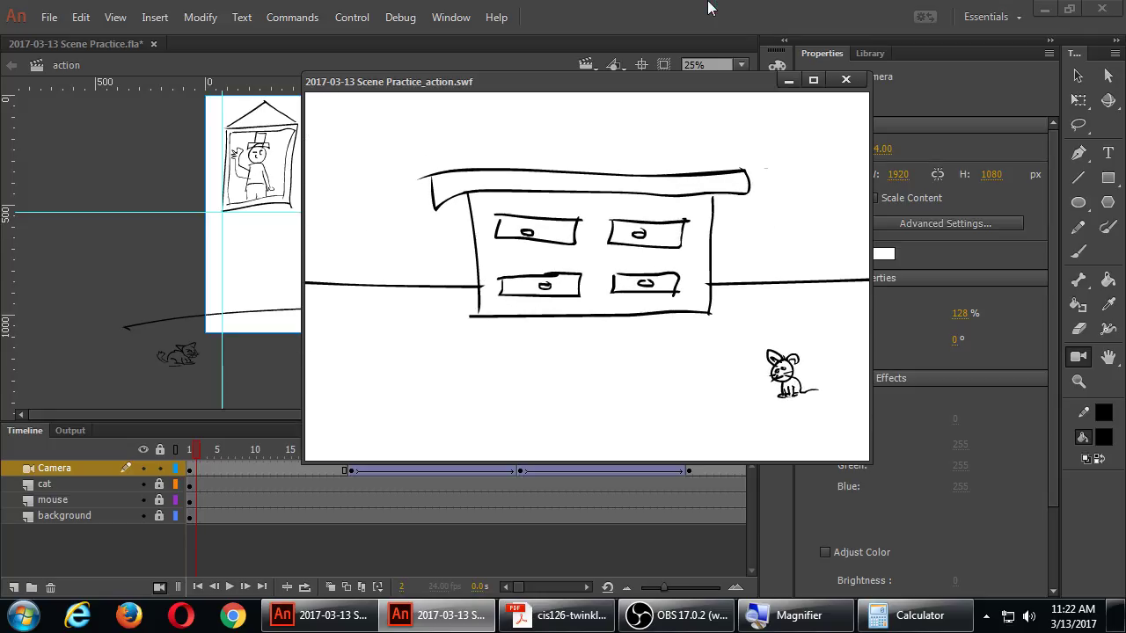
{"action": "left_click", "coordinate": [845, 80]}
{"action": "key", "text": "shift+F2"}
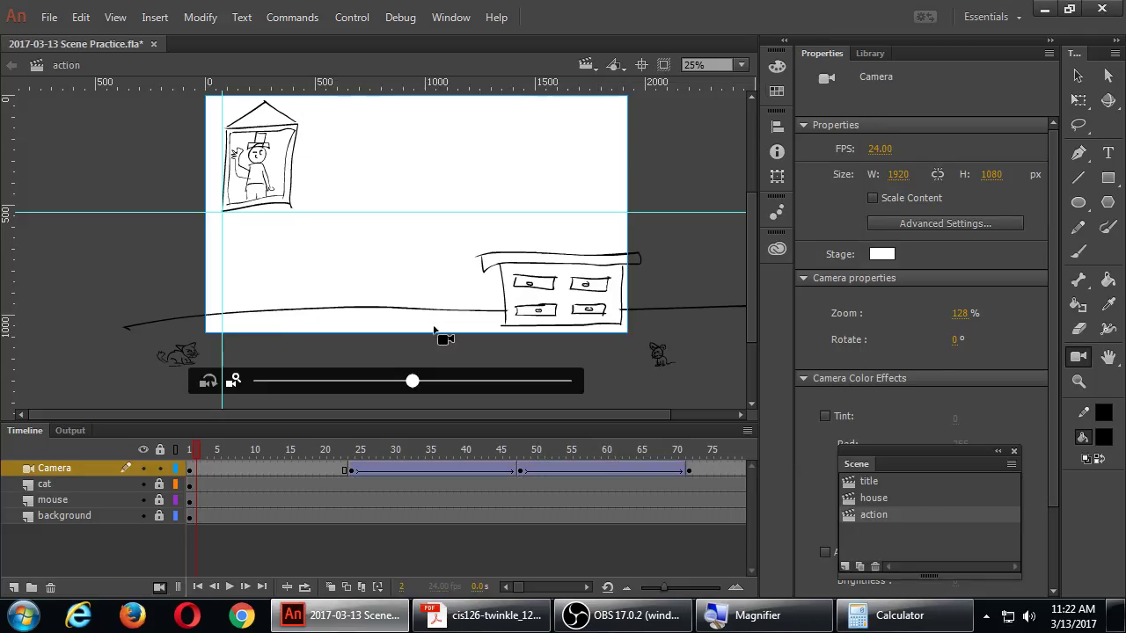
Move the playhead to frame 35 and remove both the horizontal and the vertical guide from the stage
{"action": "left_click", "coordinate": [349, 454]}
{"action": "left_click_drag", "start_coordinate": [349, 453], "coordinate": [428, 475]}
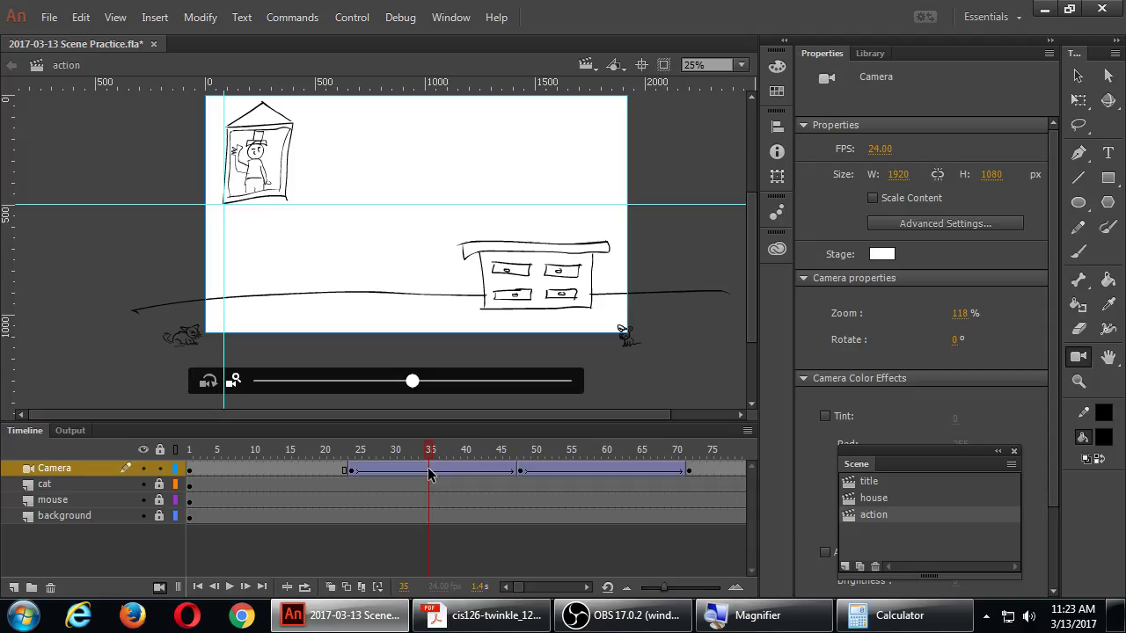
{"action": "key", "text": "ctrl+s"}
{"action": "key", "text": "v"}
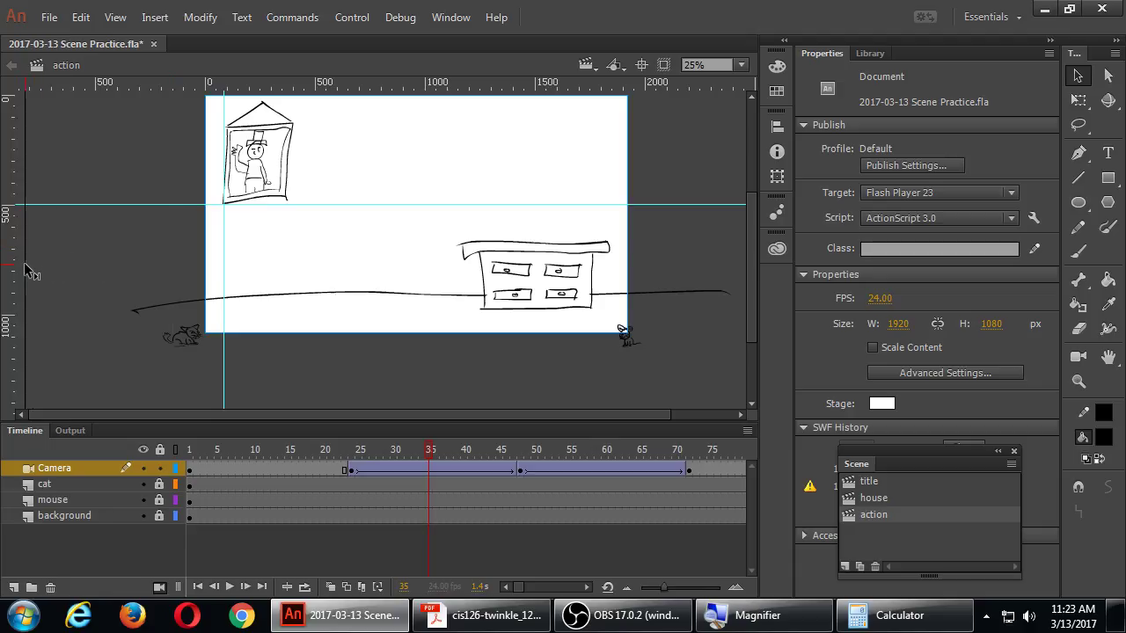
{"action": "left_click_drag", "start_coordinate": [26, 271], "coordinate": [21, 256]}
{"action": "left_click_drag", "start_coordinate": [143, 206], "coordinate": [158, 88]}
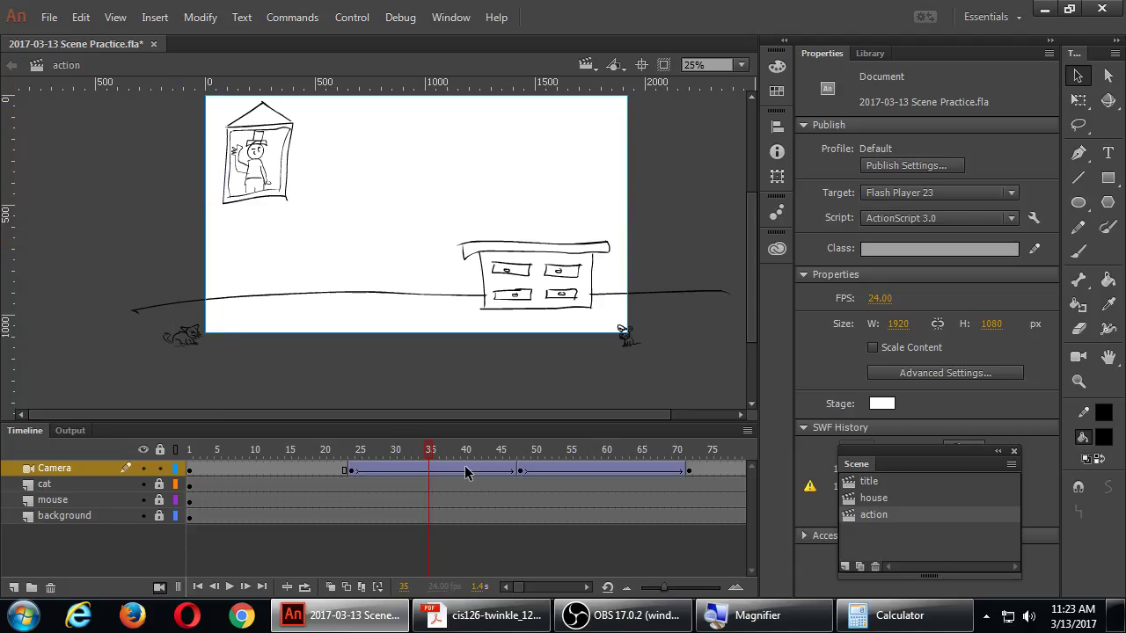
Reactivate the Camera tool and scrub the timeline to the Camera layer's keyframe at frame 72
{"action": "left_click", "coordinate": [96, 468]}
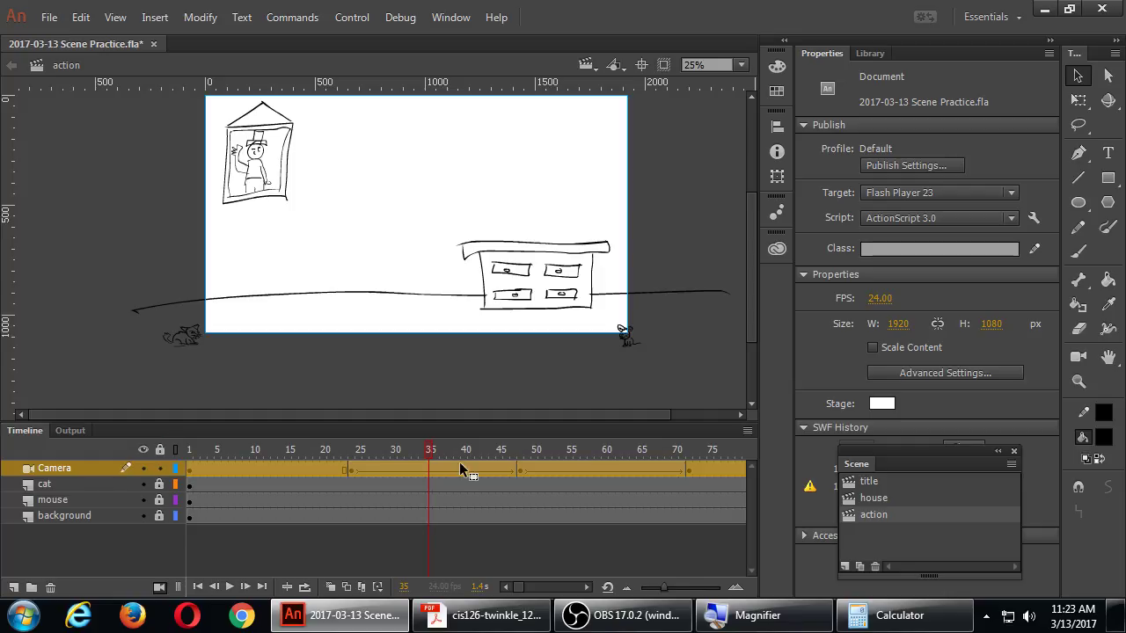
{"action": "left_click", "coordinate": [527, 368]}
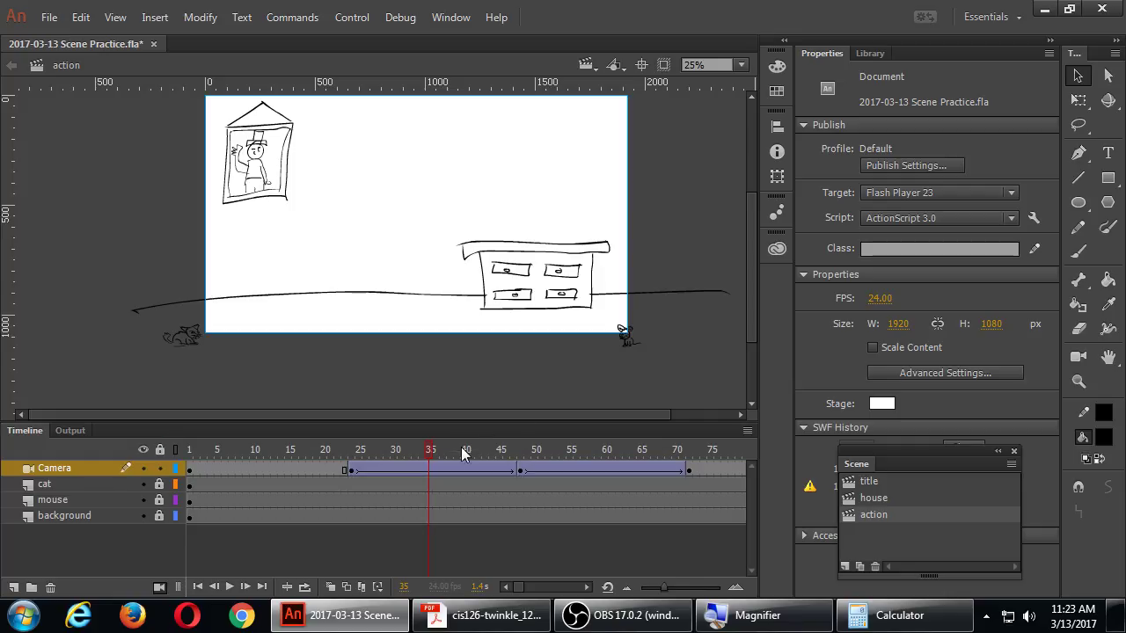
{"action": "left_click", "coordinate": [1077, 359]}
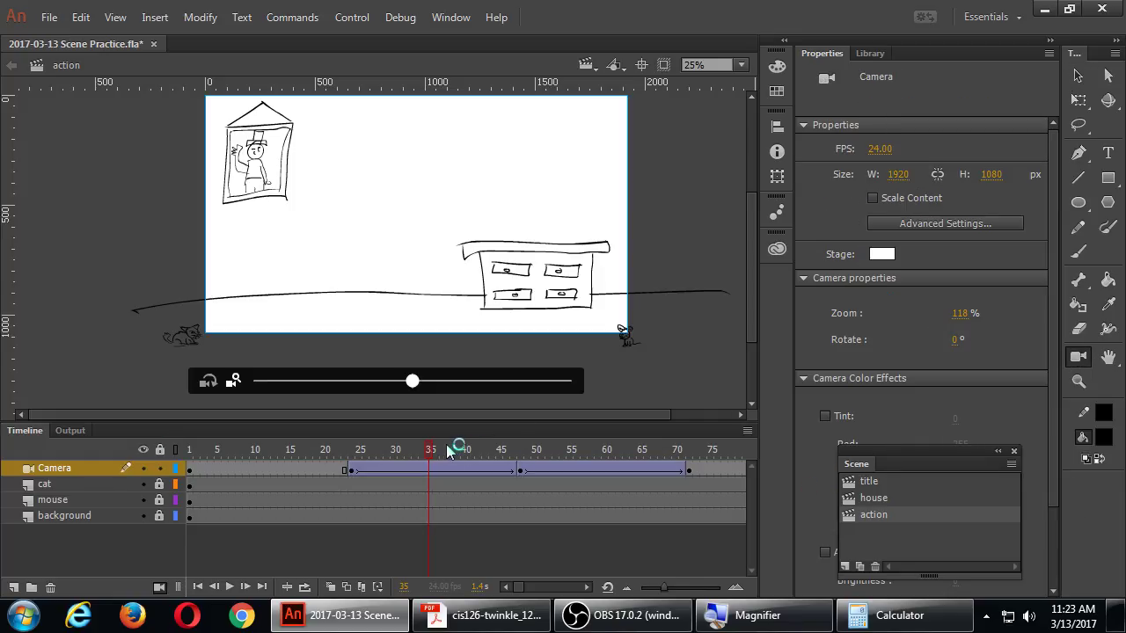
{"action": "left_click_drag", "start_coordinate": [430, 450], "coordinate": [688, 454]}
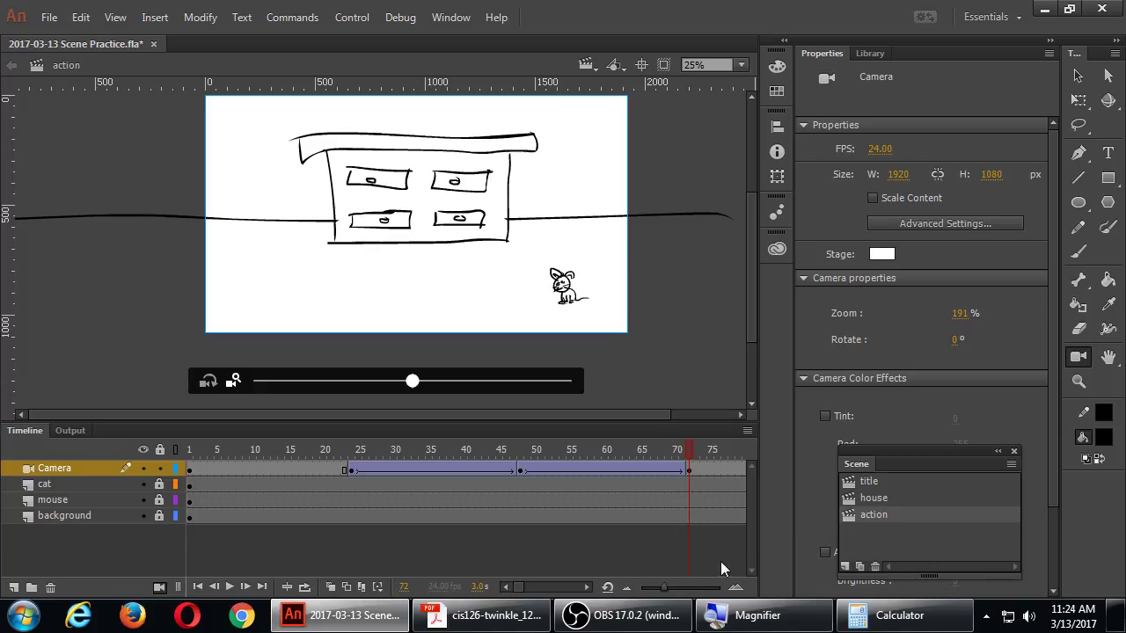
Switch to Calculator and work out the frame counts for half and three quarters of a second with 0.5*24 and .75*24
{"action": "left_click", "coordinate": [587, 587]}
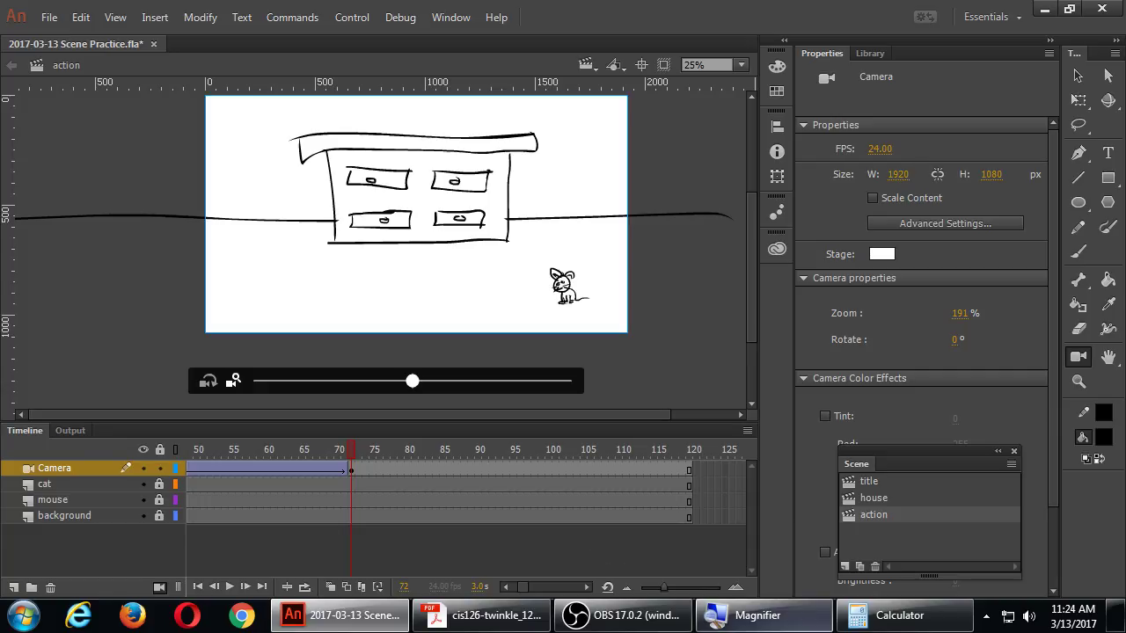
{"action": "left_click", "coordinate": [852, 616]}
{"action": "type", "text": "0.5"}
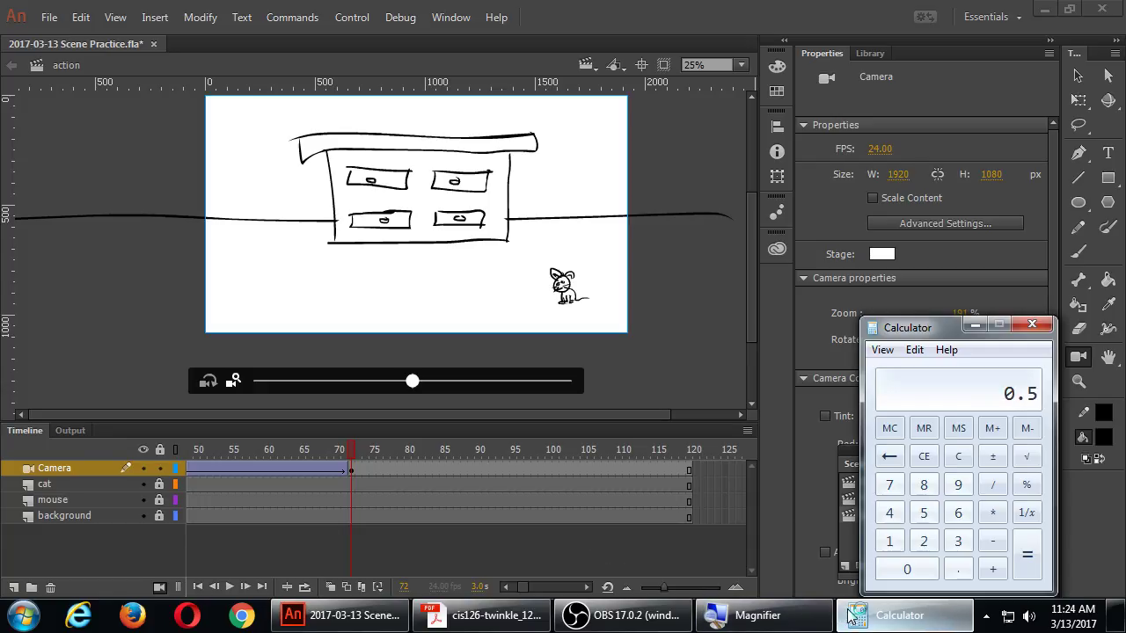
{"action": "type", "text": "*24"}
{"action": "key", "text": "Return"}
{"action": "type", "text": ".75*24"}
{"action": "key", "text": "Return"}
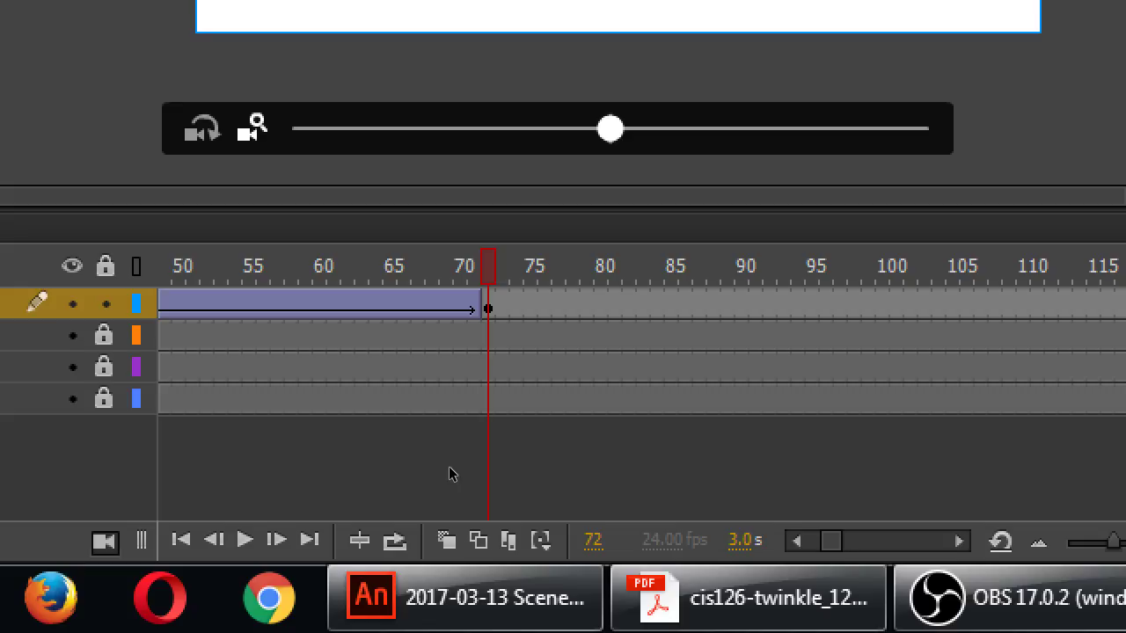
Insert a keyframe at frame 84 on the Camera layer
{"action": "key", "text": "Return"}
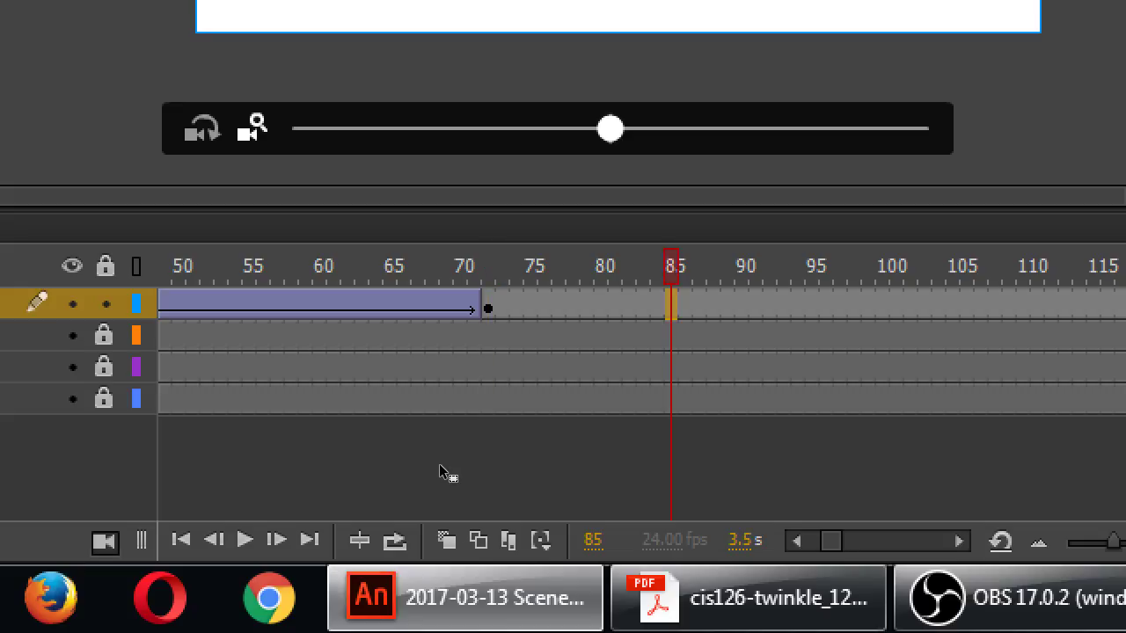
{"action": "key", "text": "comma"}
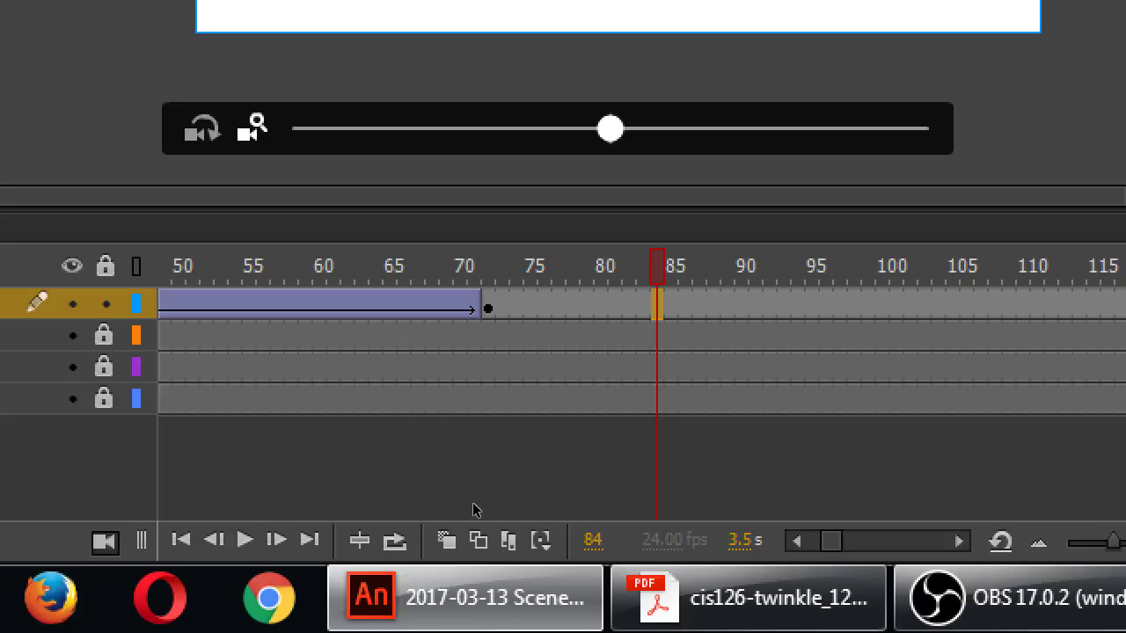
{"action": "key", "text": "F6"}
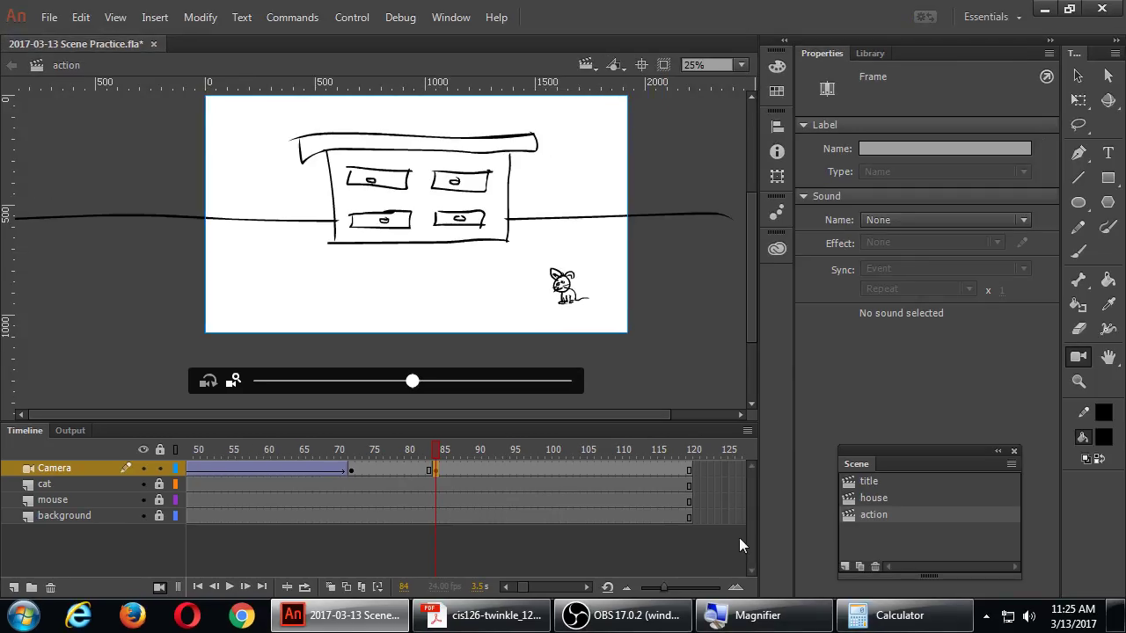
Calculate 84+24 in Calculator and insert a keyframe at frame 110 on the Camera layer
{"action": "left_click", "coordinate": [900, 611]}
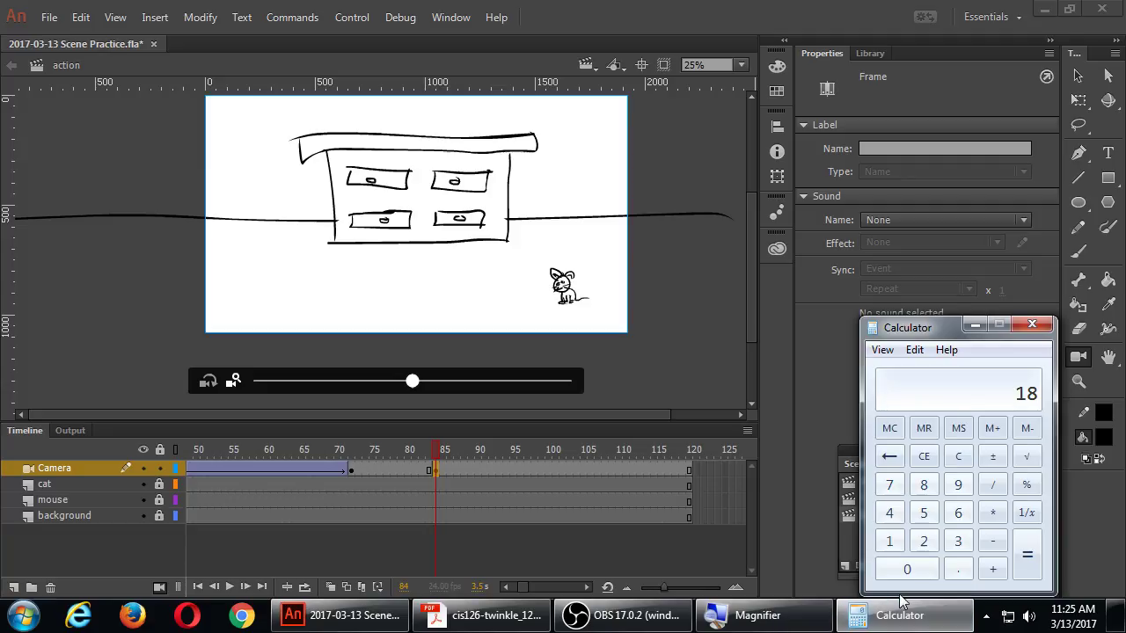
{"action": "type", "text": "84+24"}
{"action": "key", "text": "Return"}
{"action": "left_click", "coordinate": [619, 472]}
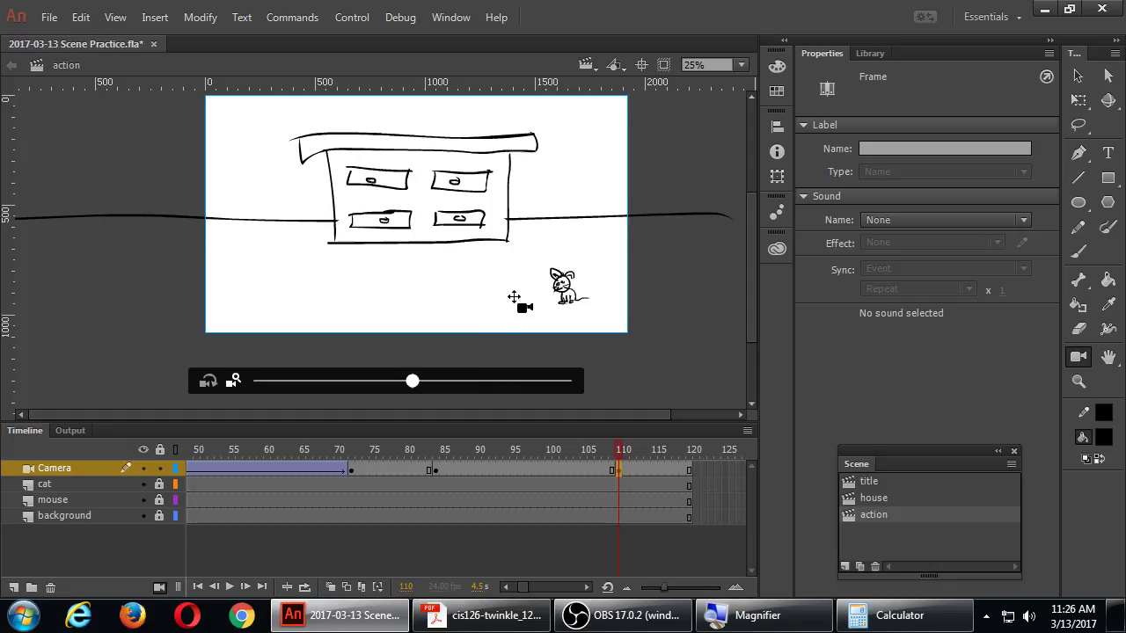
Pan the camera at frame 110 across the room until the cat is inside the stage on its left side
{"action": "left_click", "coordinate": [1079, 356]}
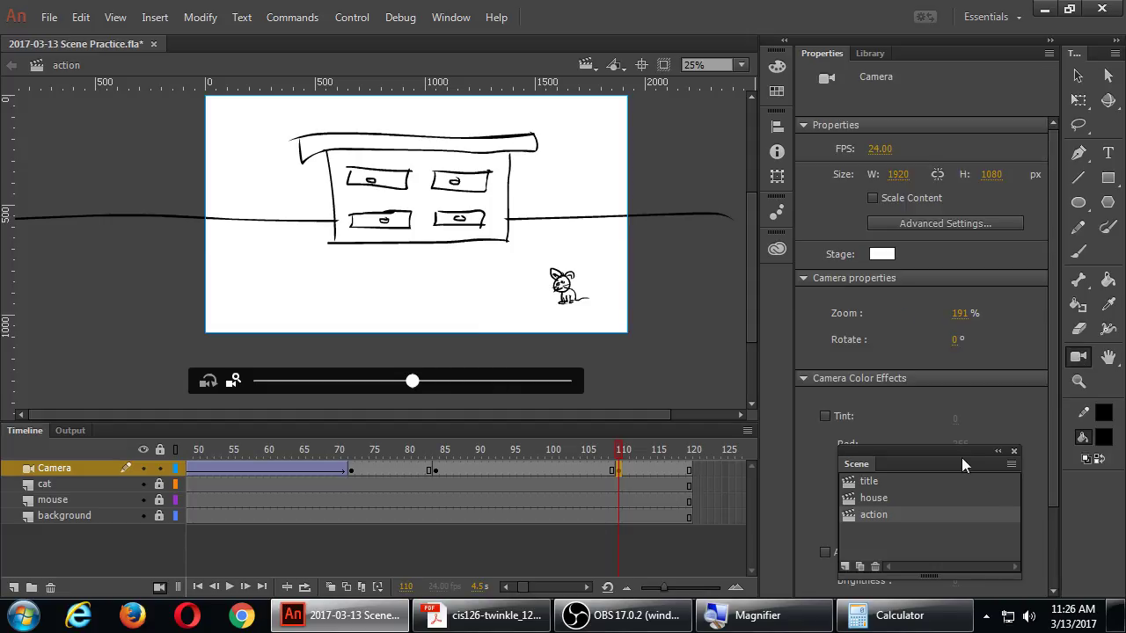
{"action": "left_click_drag", "start_coordinate": [952, 448], "coordinate": [954, 406]}
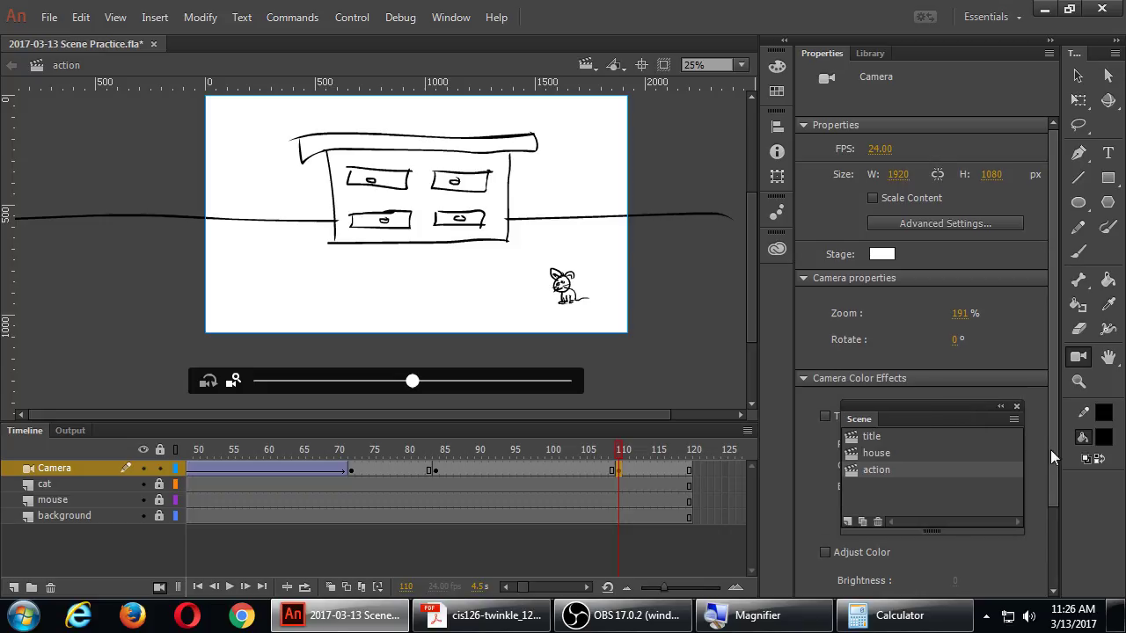
{"action": "left_click_drag", "start_coordinate": [1050, 450], "coordinate": [1019, 415]}
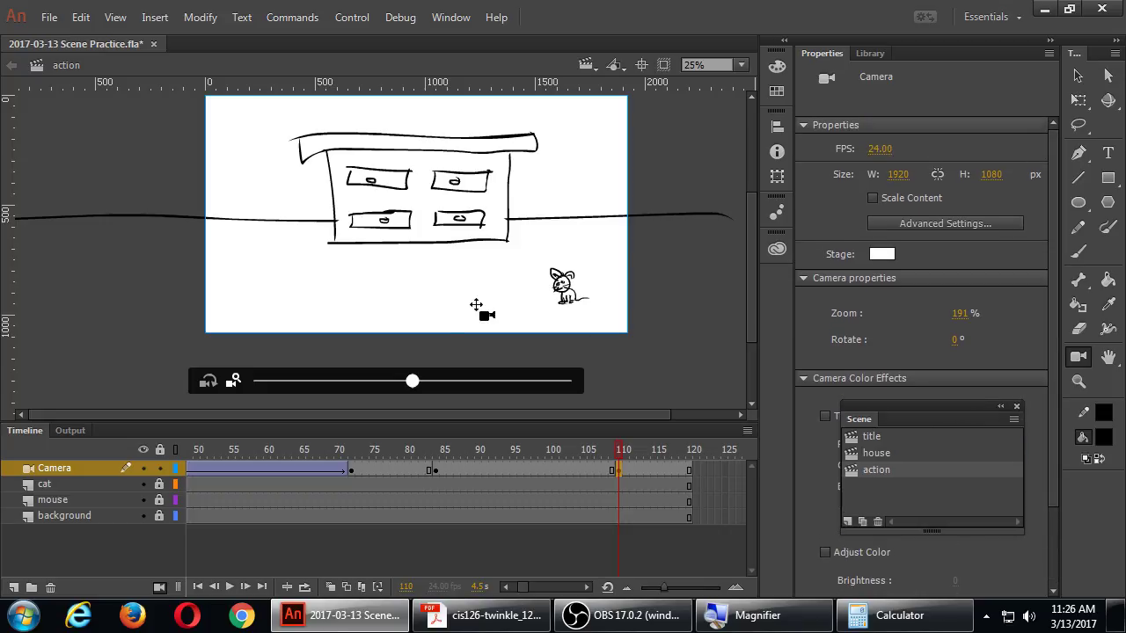
{"action": "mouse_move", "coordinate": [260, 275]}
{"action": "left_mouse_down"}
{"action": "mouse_move", "coordinate": [376, 281]}
{"action": "mouse_move", "coordinate": [255, 277]}
{"action": "left_mouse_up"}
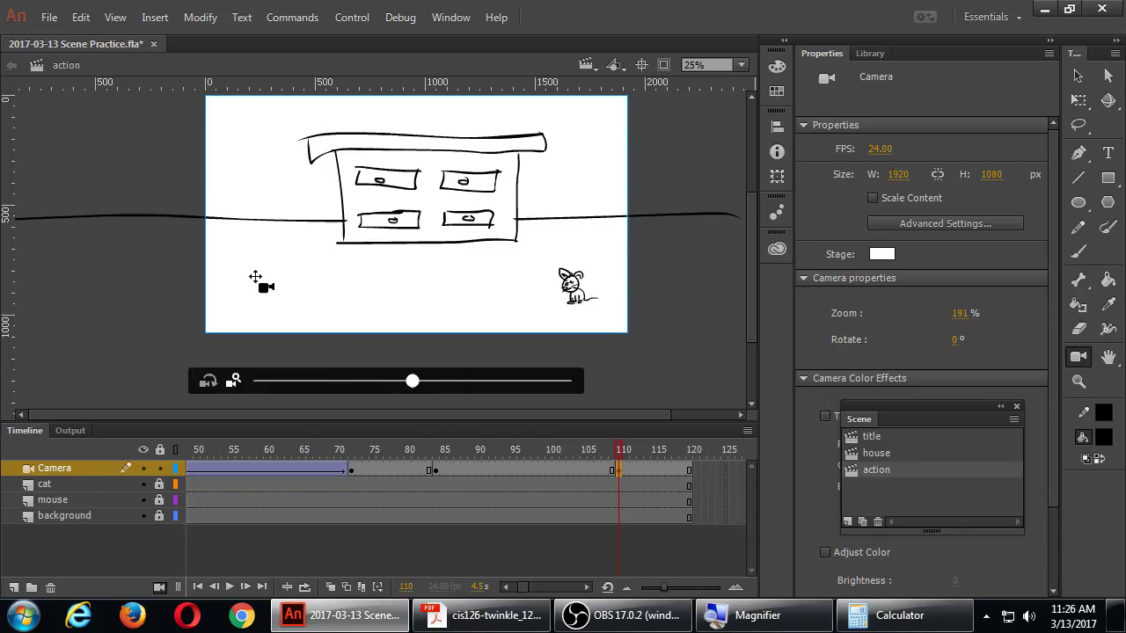
{"action": "left_click_drag", "start_coordinate": [573, 276], "coordinate": [384, 276]}
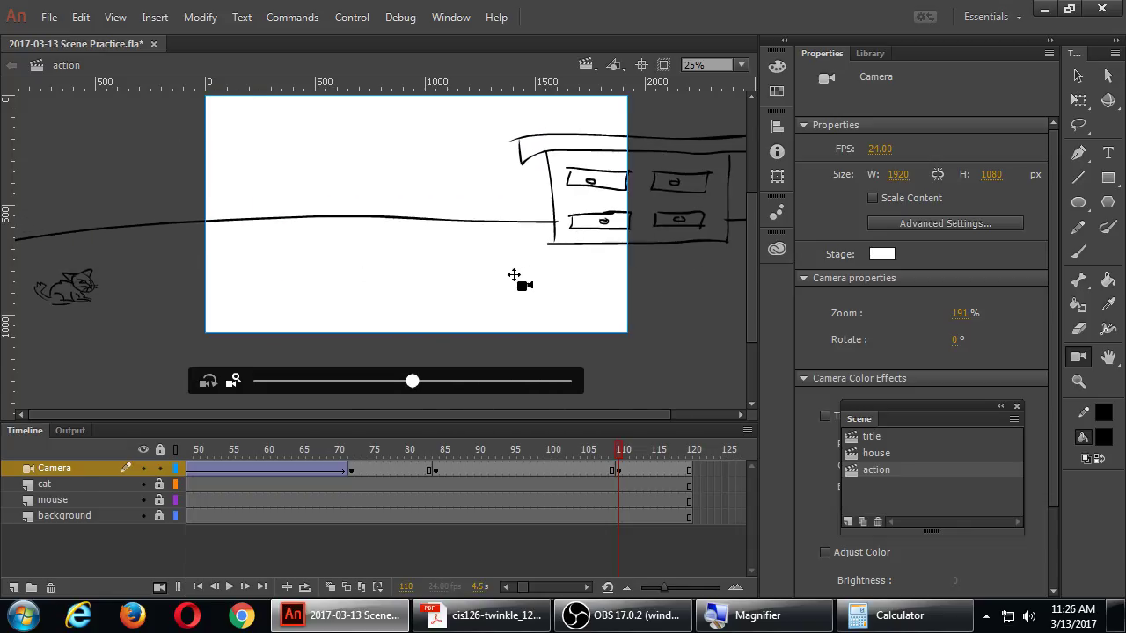
{"action": "left_click_drag", "start_coordinate": [514, 275], "coordinate": [336, 275]}
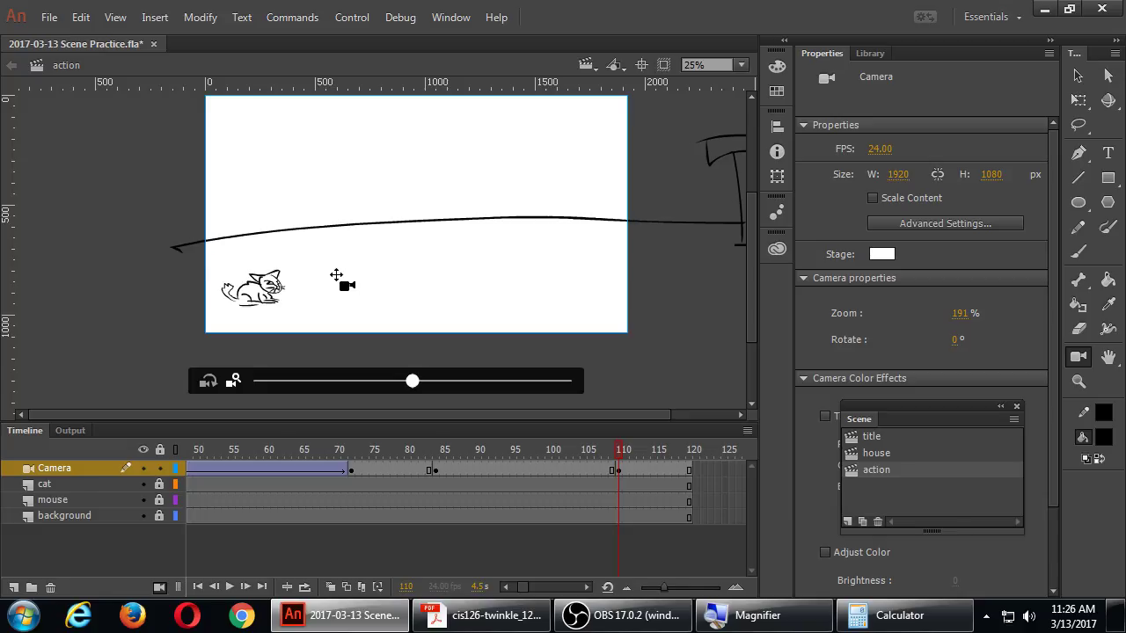
{"action": "left_click_drag", "start_coordinate": [336, 276], "coordinate": [338, 276]}
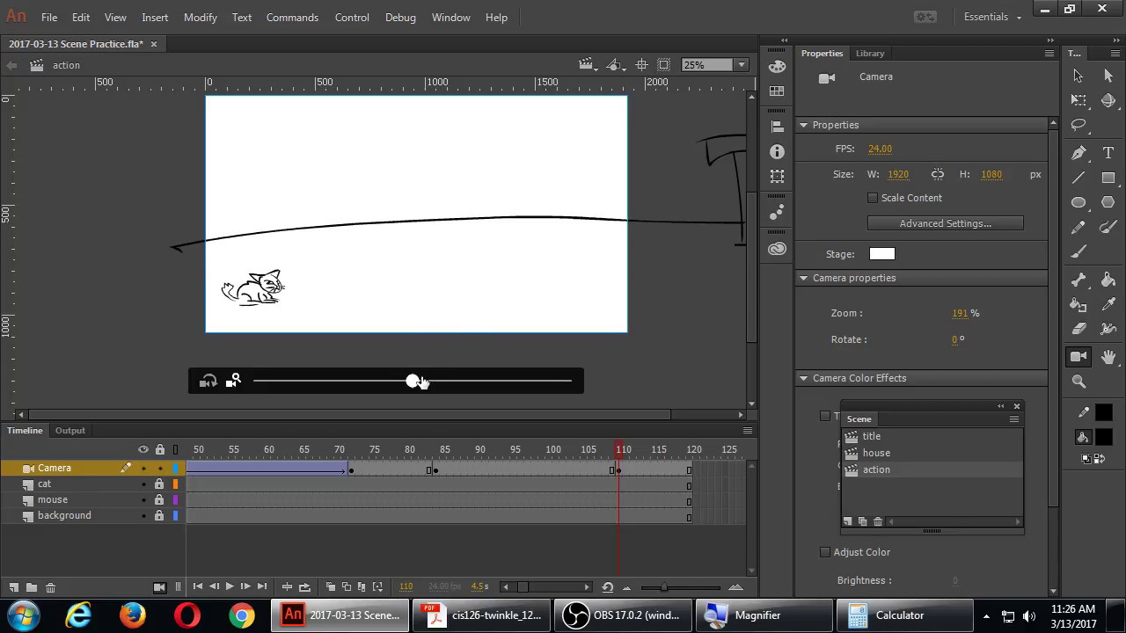
Zoom the camera at frame 110 in to about 285%, keeping the cat in frame, and save the file
{"action": "left_click_drag", "start_coordinate": [412, 384], "coordinate": [481, 383]}
{"action": "left_click_drag", "start_coordinate": [382, 309], "coordinate": [374, 341]}
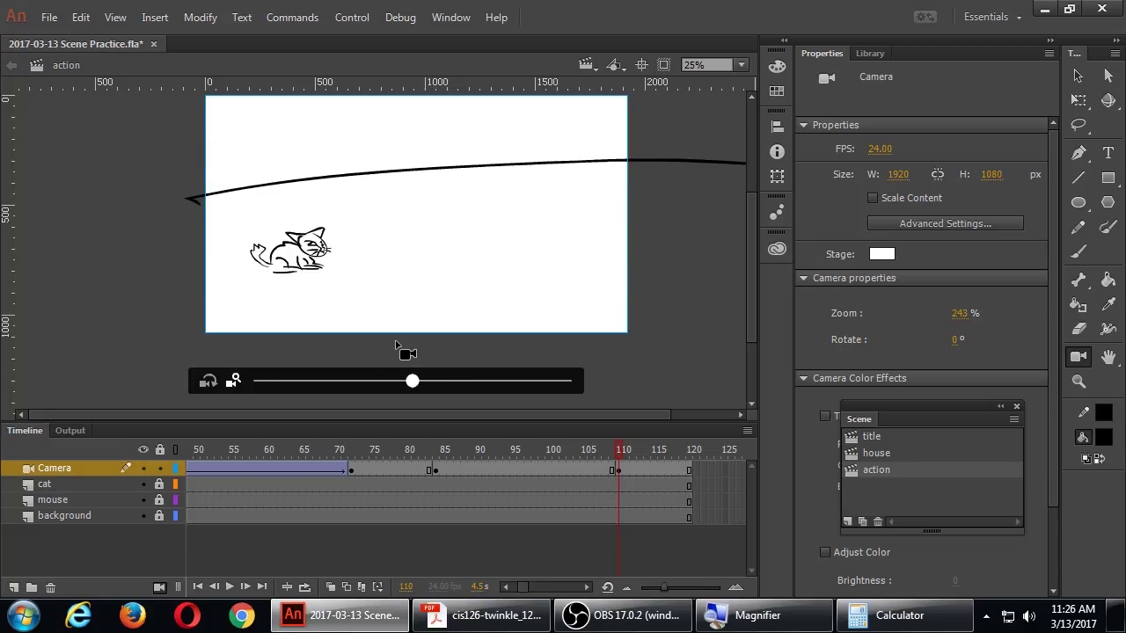
{"action": "left_click_drag", "start_coordinate": [415, 382], "coordinate": [460, 383]}
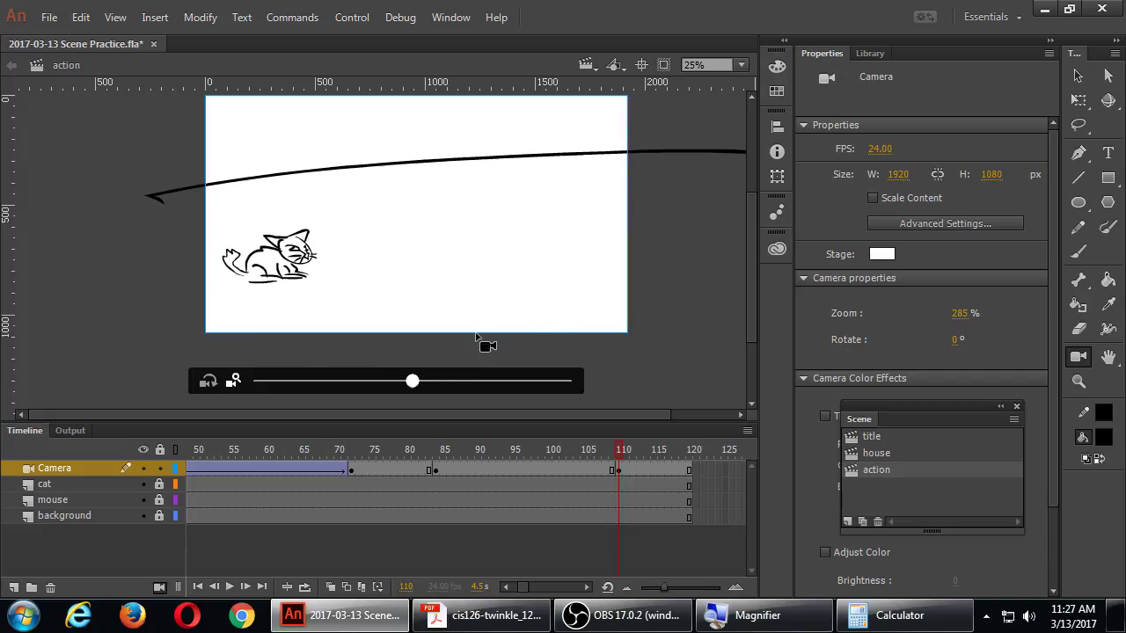
{"action": "key", "text": "ctrl+s"}
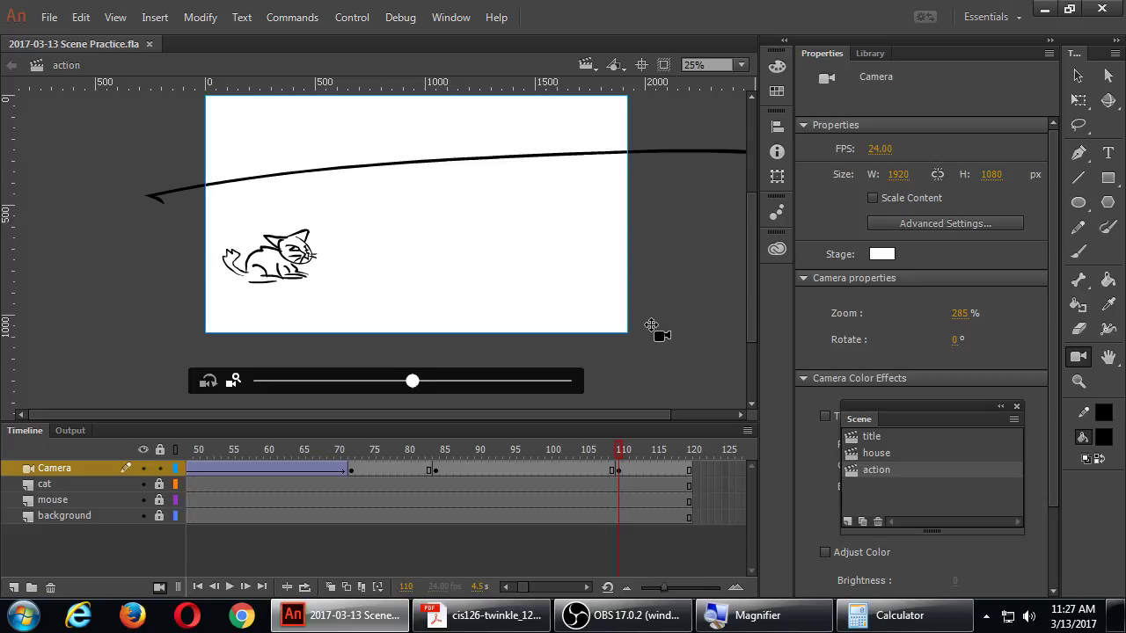
{"action": "key", "text": "ctrl+minus"}
{"action": "key", "text": "ctrl+minus"}
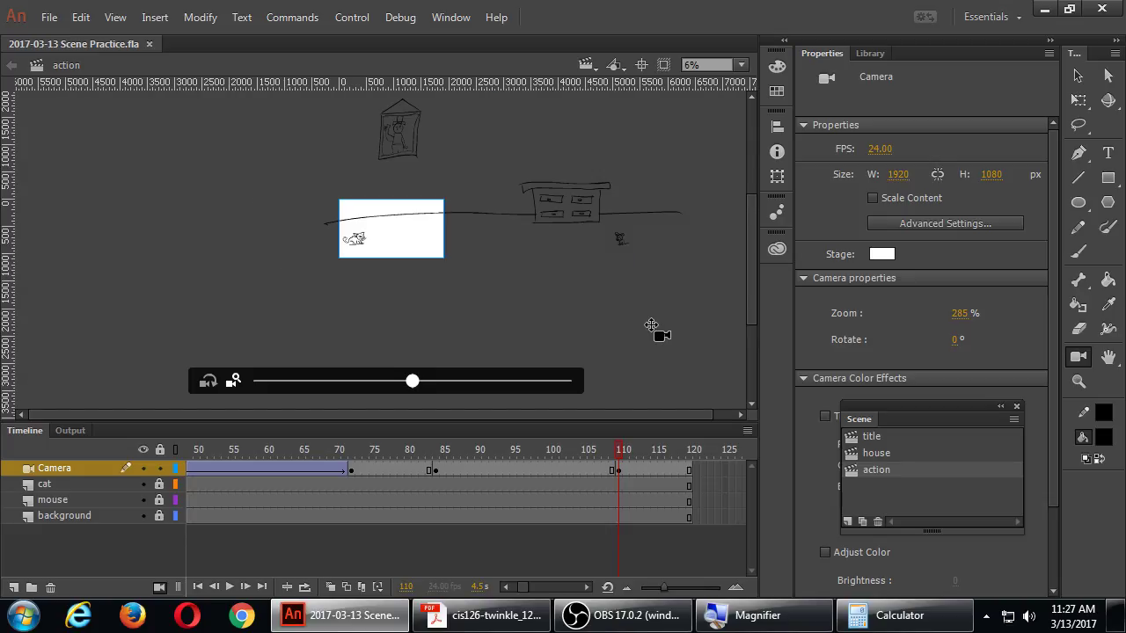
{"action": "key", "text": "ctrl+equal"}
{"action": "key", "text": "ctrl+equal"}
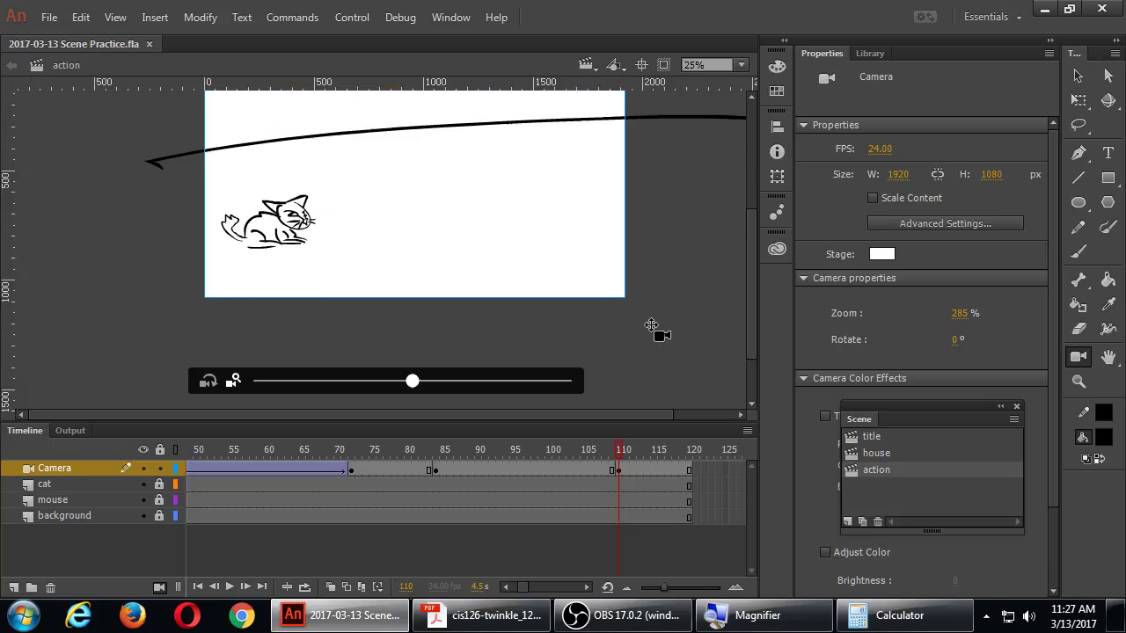
{"action": "key", "text": "ctrl+equal"}
{"action": "key", "text": "ctrl+minus"}
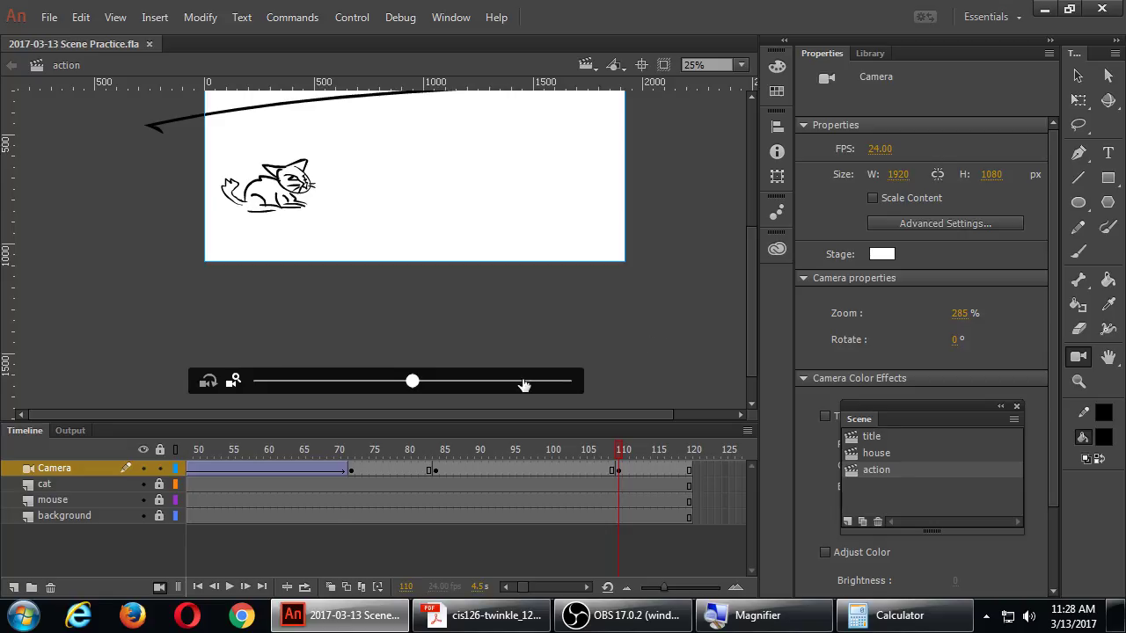
Unlock the cat layer and scale the whole cat drawing up to about 270 px wide and 155 px high
{"action": "left_click", "coordinate": [159, 483]}
{"action": "key", "text": "ctrl+a"}
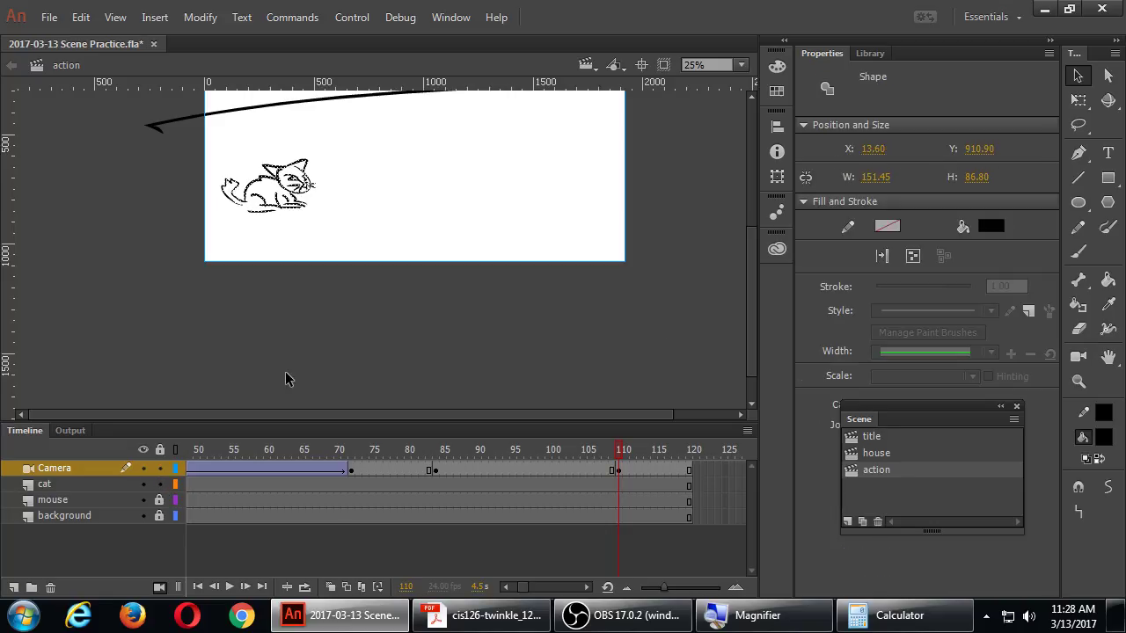
{"action": "left_click", "coordinate": [331, 162]}
{"action": "left_click_drag", "start_coordinate": [329, 146], "coordinate": [213, 247]}
{"action": "key", "text": "q"}
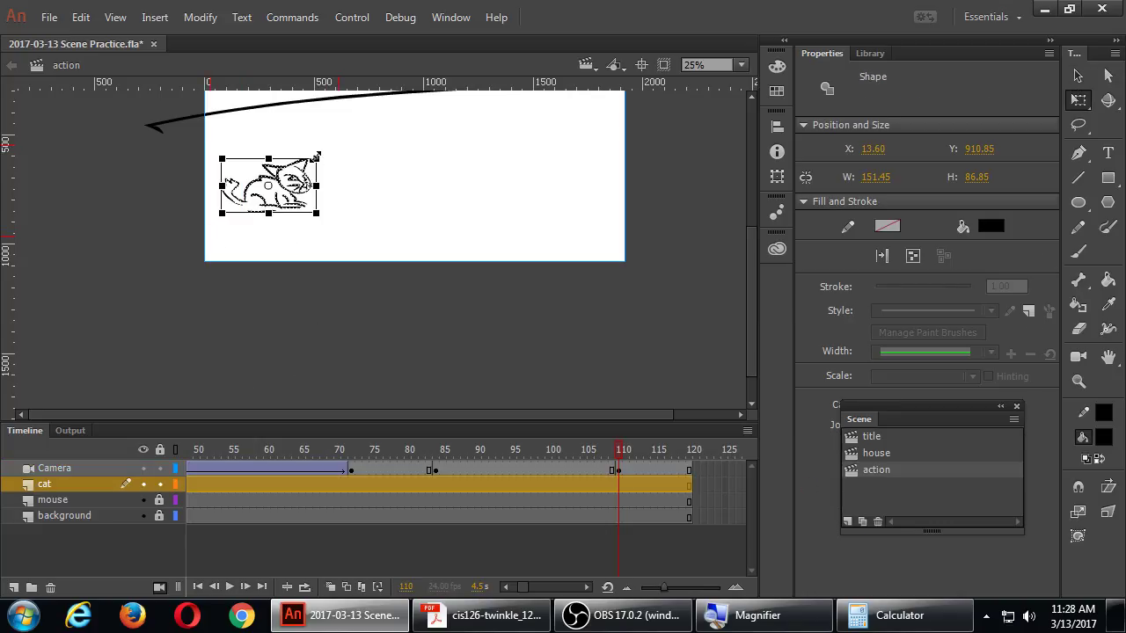
{"action": "left_click_drag", "start_coordinate": [315, 158], "coordinate": [348, 129]}
{"action": "left_click_drag", "start_coordinate": [350, 127], "coordinate": [351, 127]}
Shift the enlarged cat horizontally to about X -65.5 and lock the cat layer again
{"action": "key", "text": "shift+Left"}
{"action": "key", "text": "shift+Left"}
{"action": "key", "text": "shift+Left"}
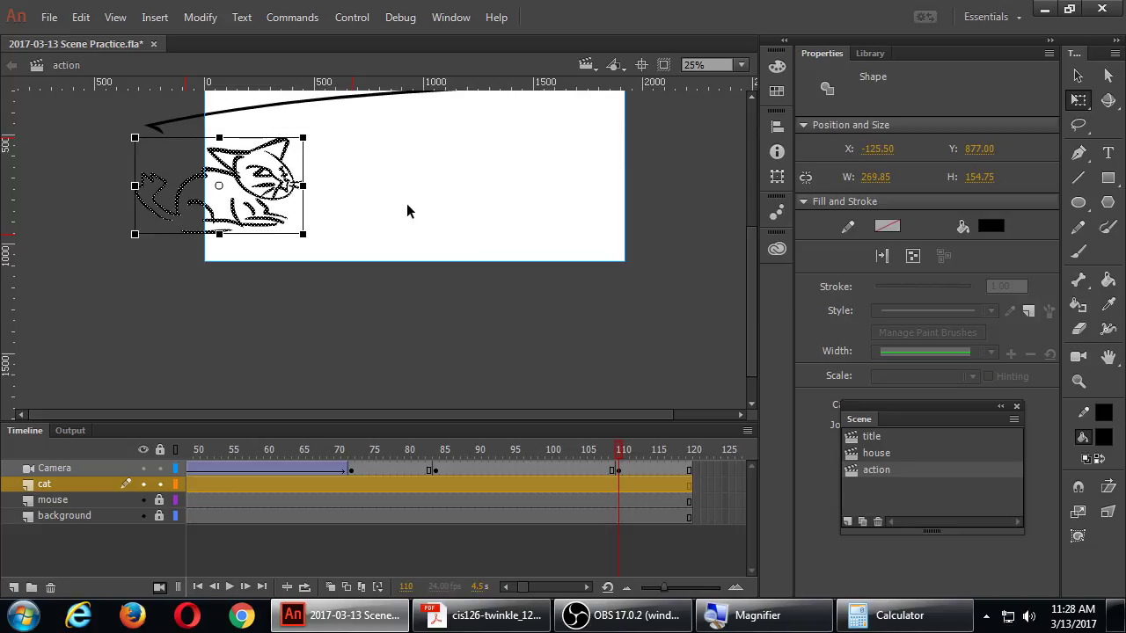
{"action": "key", "text": "shift+Right"}
{"action": "key", "text": "Right"}
{"action": "key", "text": "shift+Right"}
{"action": "key", "text": "shift+Right"}
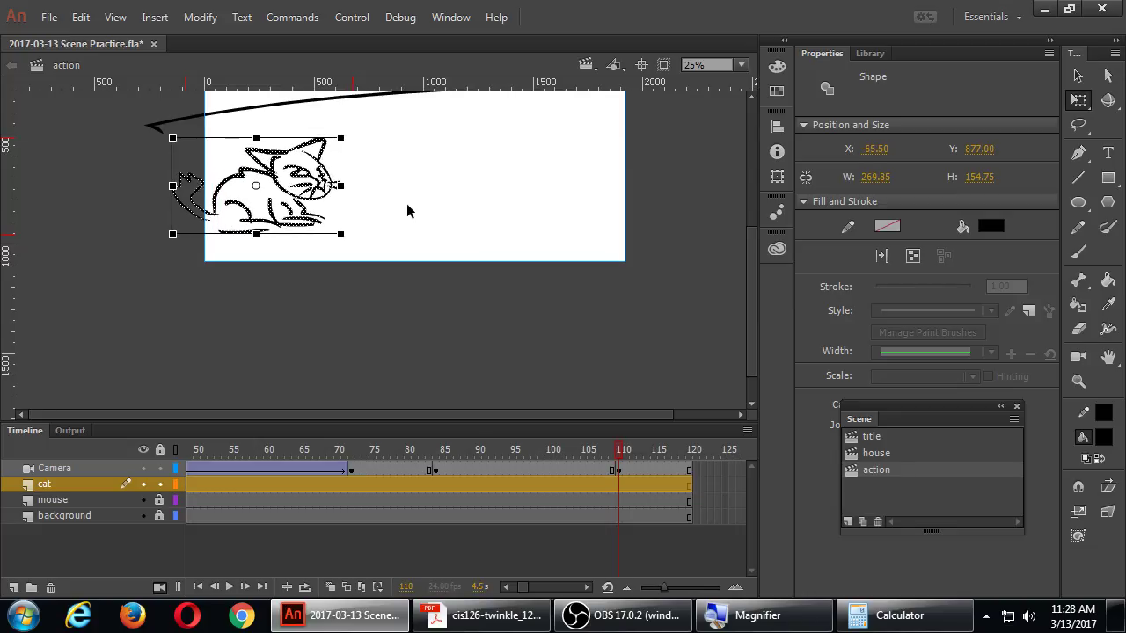
{"action": "left_click", "coordinate": [410, 268]}
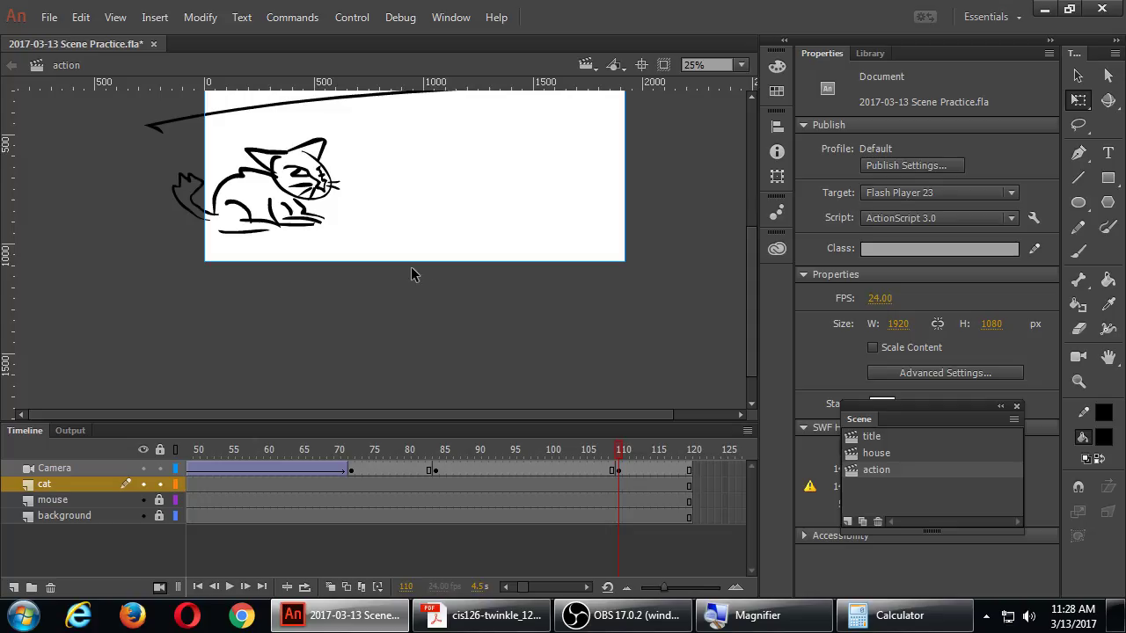
{"action": "left_click", "coordinate": [160, 483]}
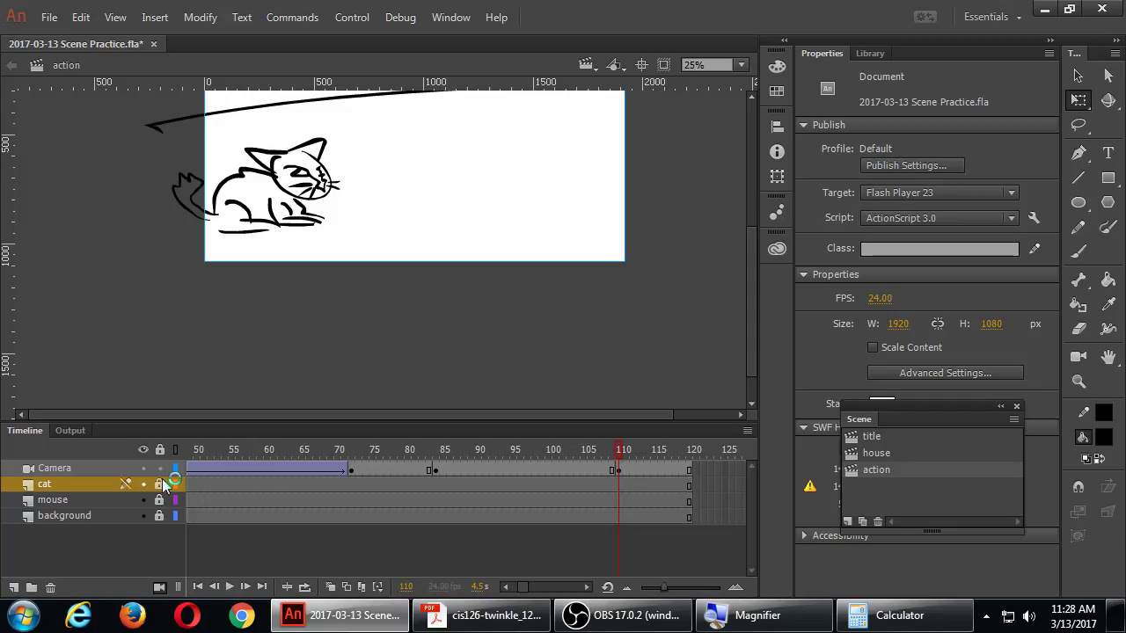
Reposition the camera at frame 110 so the whole enlarged cat fits inside the stage, and save the file
{"action": "left_click", "coordinate": [619, 471]}
{"action": "left_click", "coordinate": [1078, 358]}
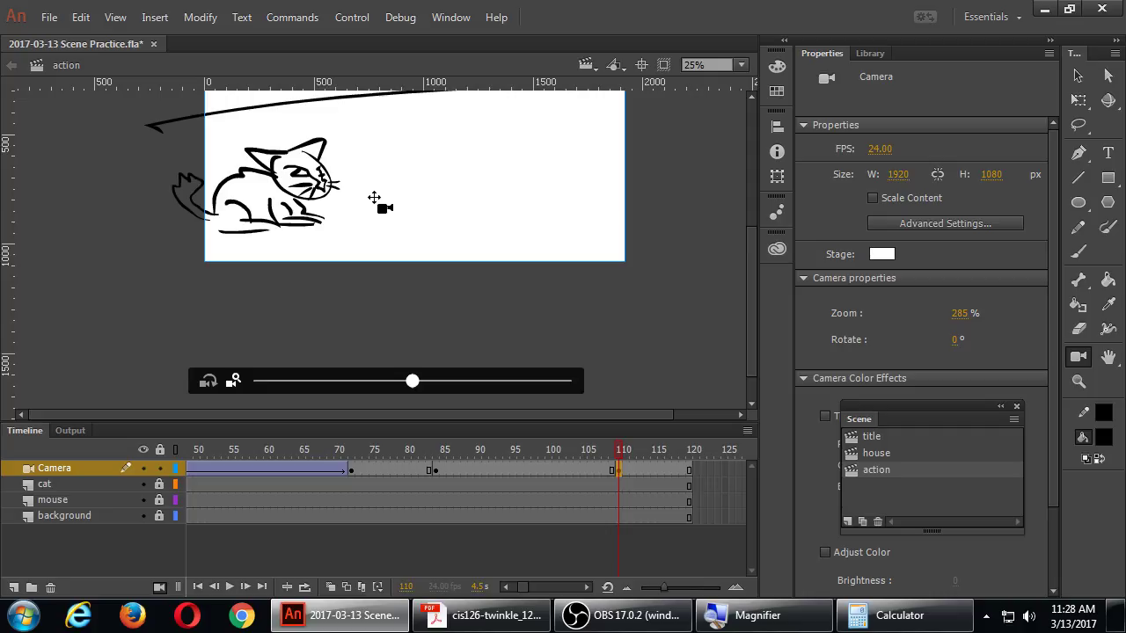
{"action": "left_click_drag", "start_coordinate": [375, 197], "coordinate": [397, 231]}
{"action": "key", "text": "ctrl+minus"}
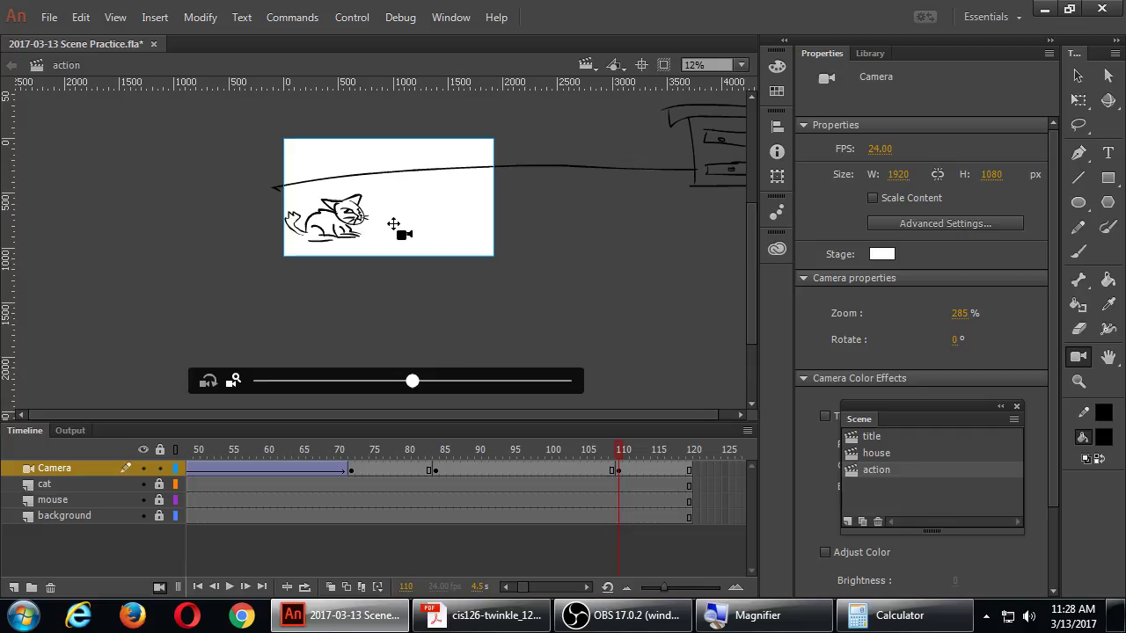
{"action": "key", "text": "ctrl+s"}
Create a classic tween on the Camera layer between frames 84 and 110, scrub through it, and save the file
{"action": "left_click", "coordinate": [436, 453]}
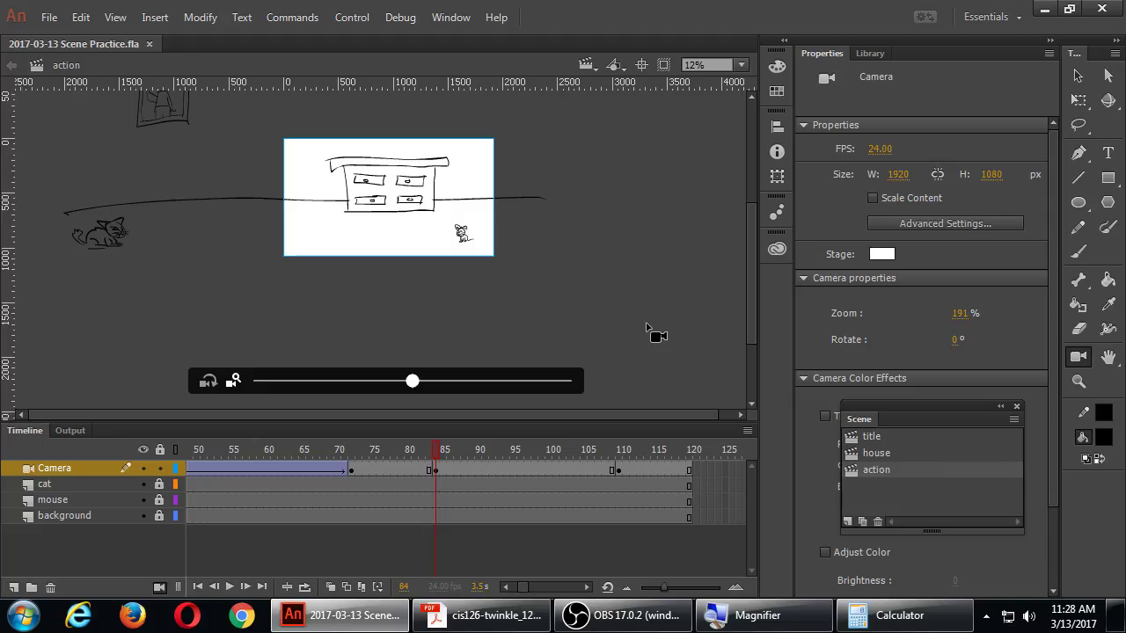
{"action": "left_click", "coordinate": [620, 471]}
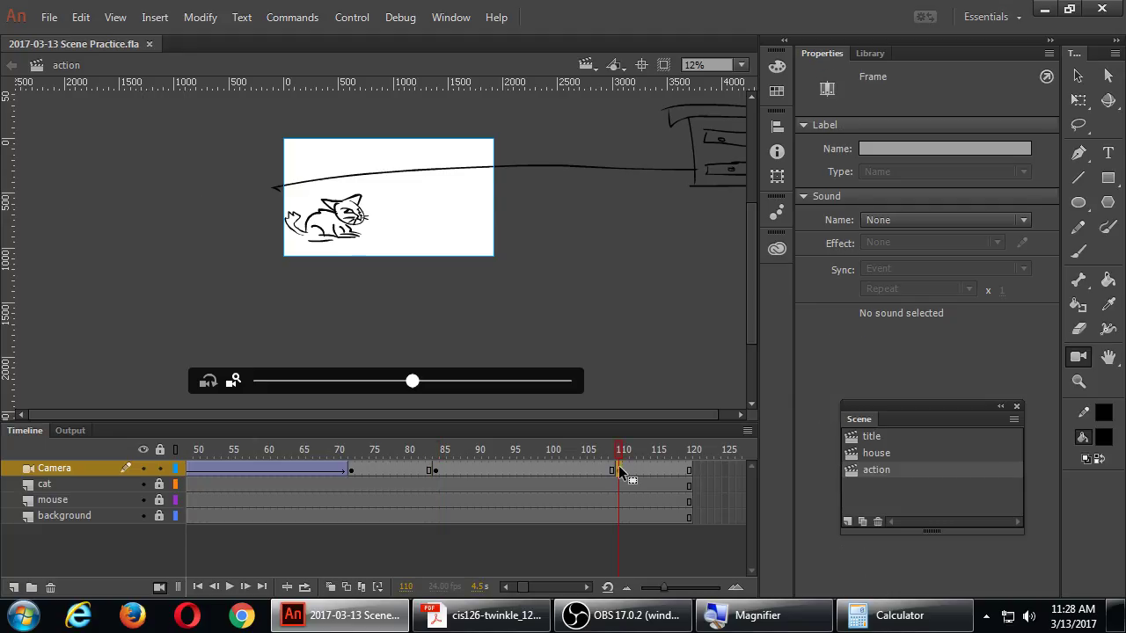
{"action": "right_click", "coordinate": [526, 472]}
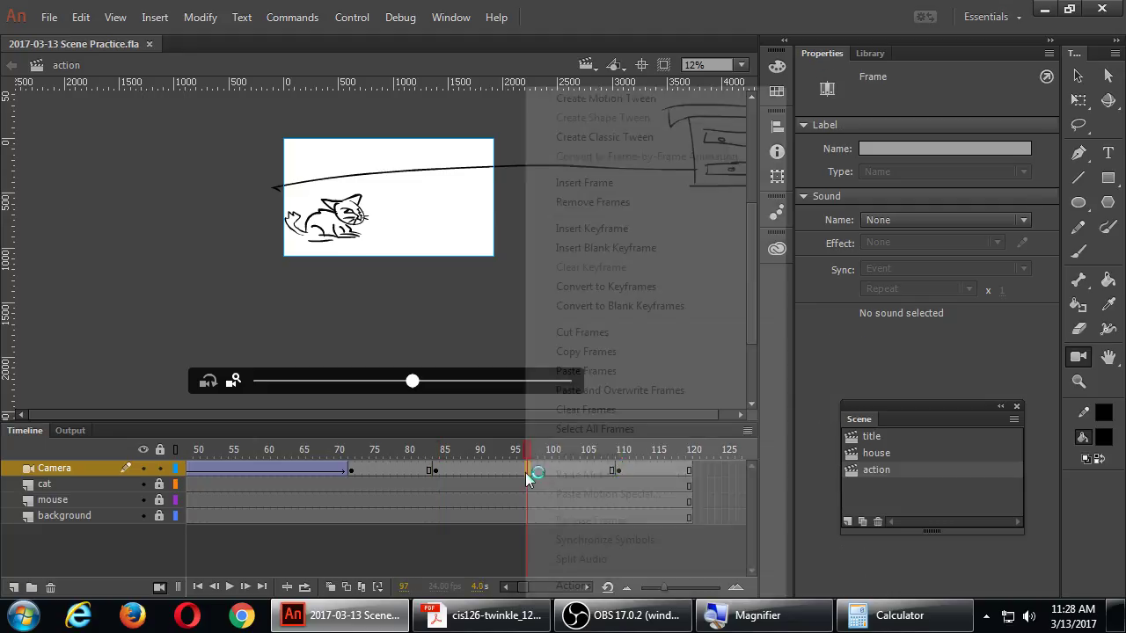
{"action": "left_click", "coordinate": [606, 137]}
{"action": "left_click_drag", "start_coordinate": [416, 449], "coordinate": [611, 448]}
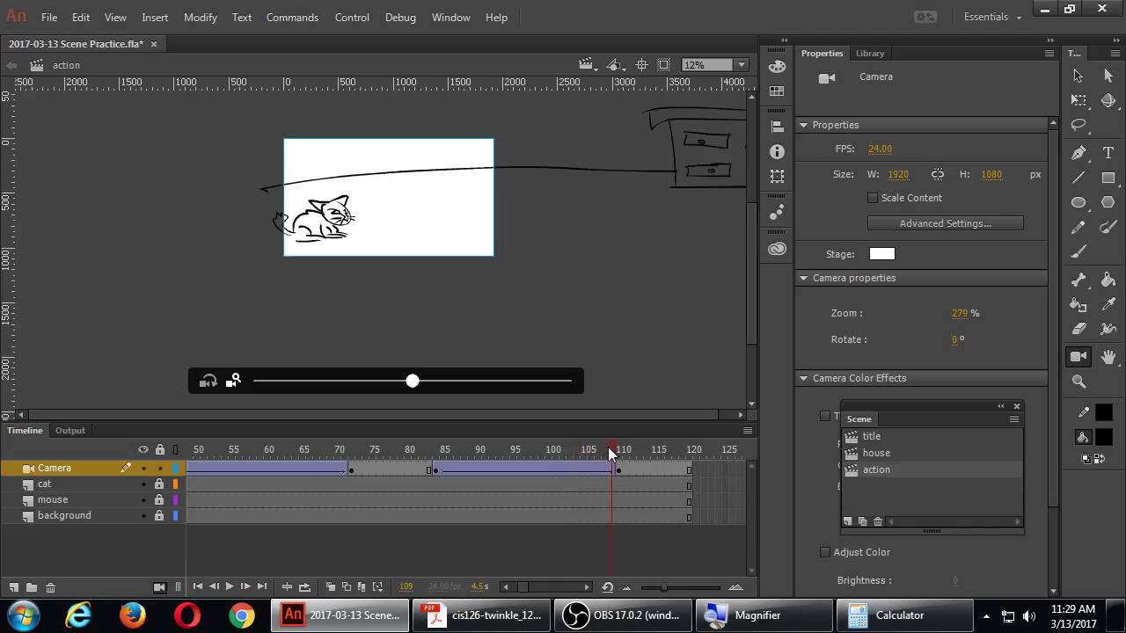
{"action": "key", "text": "ctrl+s"}
Test the action scene in a preview window, shrinking the window to watch the full camera move, and close it
{"action": "key", "text": "ctrl+alt+Return"}
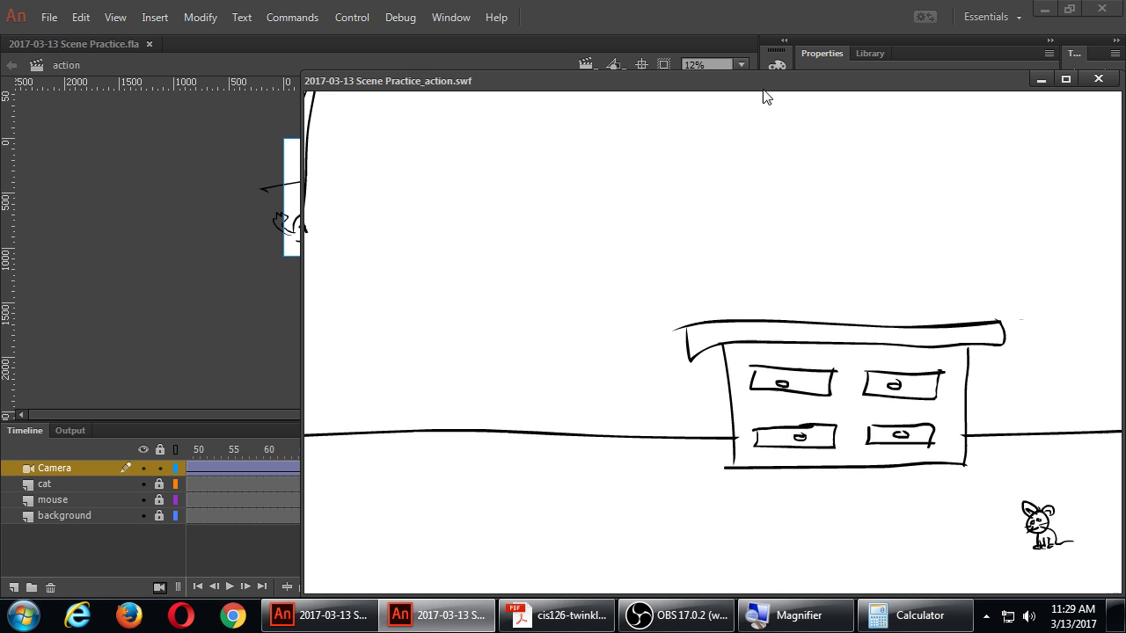
{"action": "left_click_drag", "start_coordinate": [763, 90], "coordinate": [566, 71]}
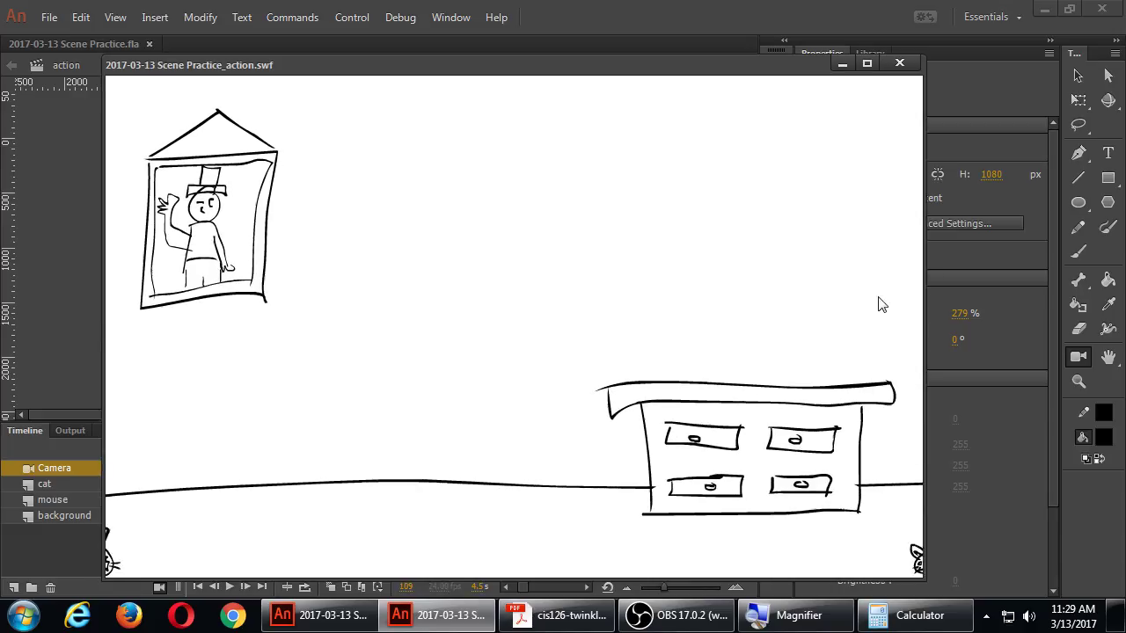
{"action": "left_click_drag", "start_coordinate": [923, 303], "coordinate": [840, 306]}
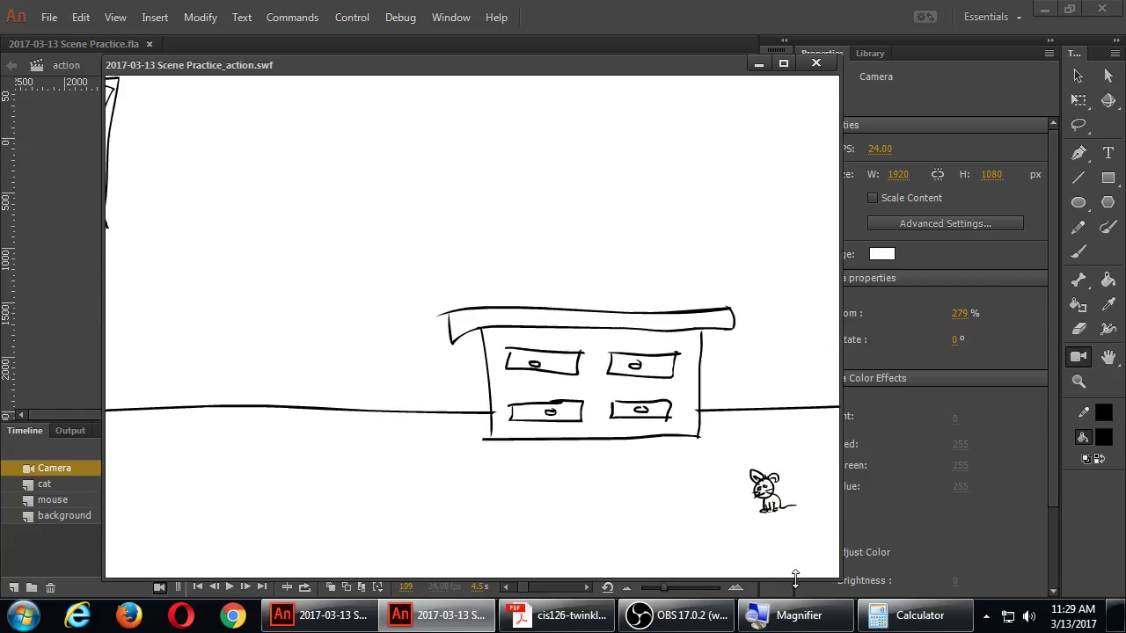
{"action": "left_click_drag", "start_coordinate": [795, 578], "coordinate": [796, 544]}
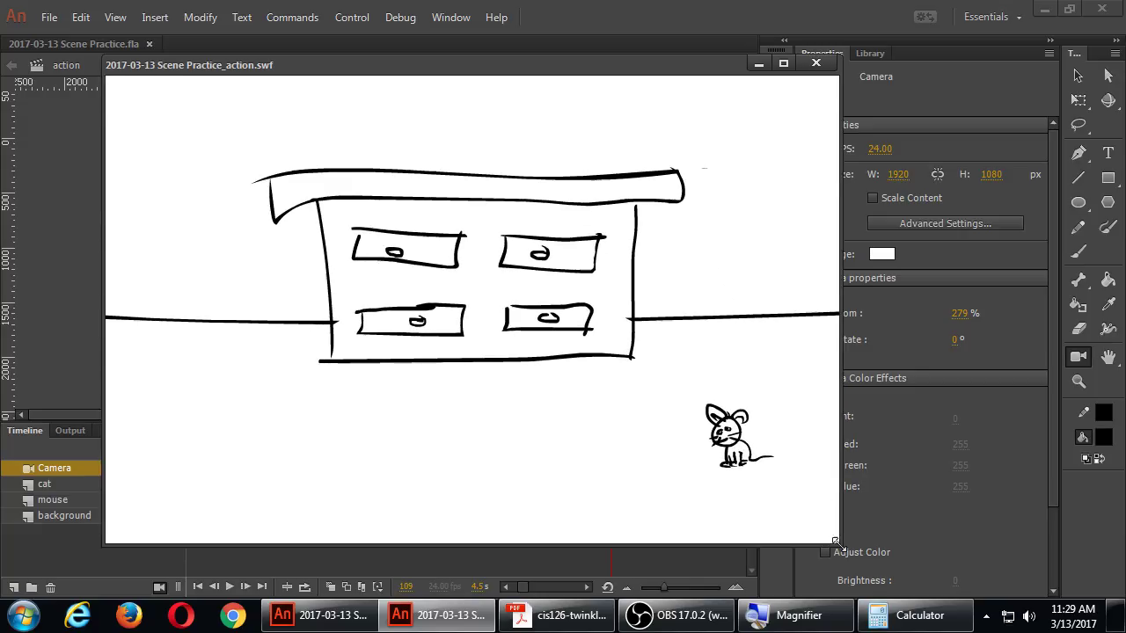
{"action": "left_click_drag", "start_coordinate": [836, 543], "coordinate": [711, 423]}
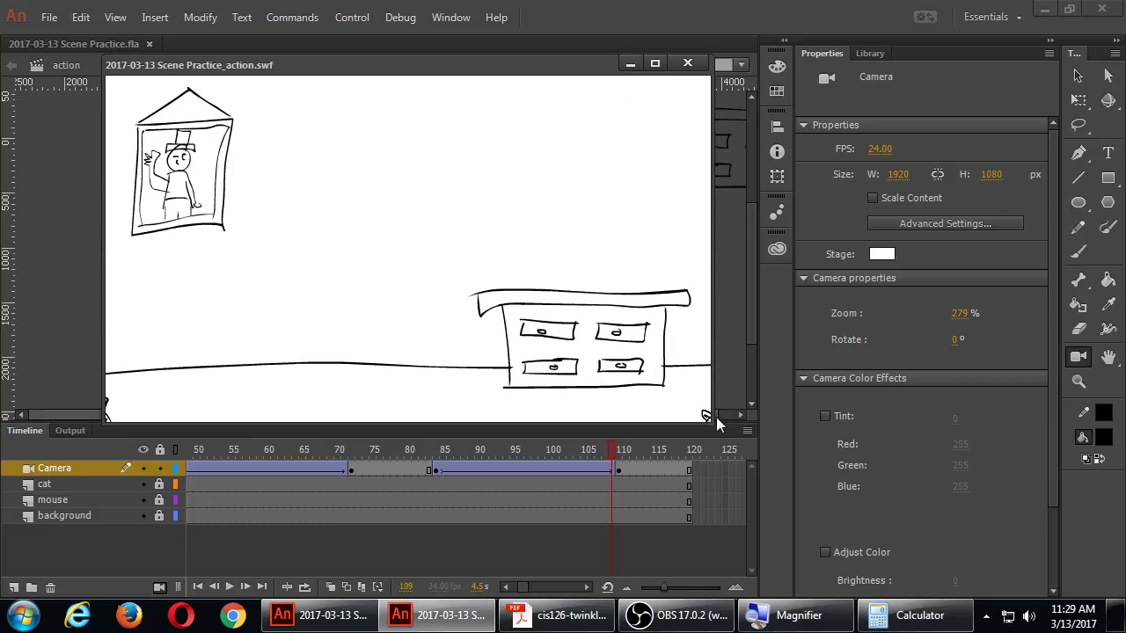
{"action": "left_click_drag", "start_coordinate": [709, 421], "coordinate": [646, 388]}
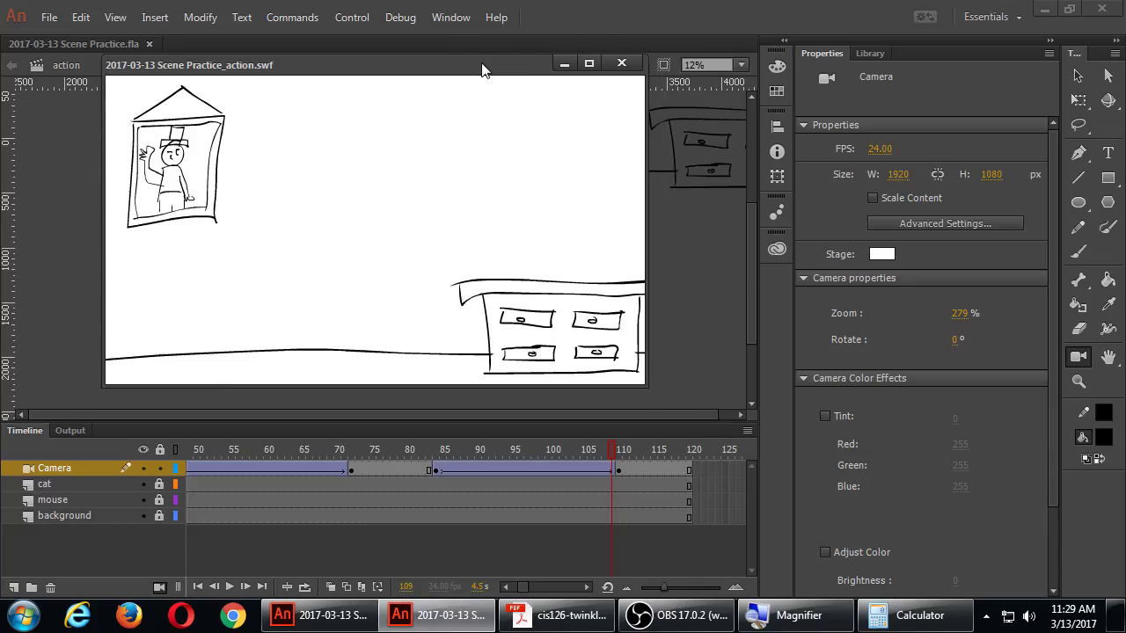
{"action": "left_click_drag", "start_coordinate": [465, 71], "coordinate": [520, 124]}
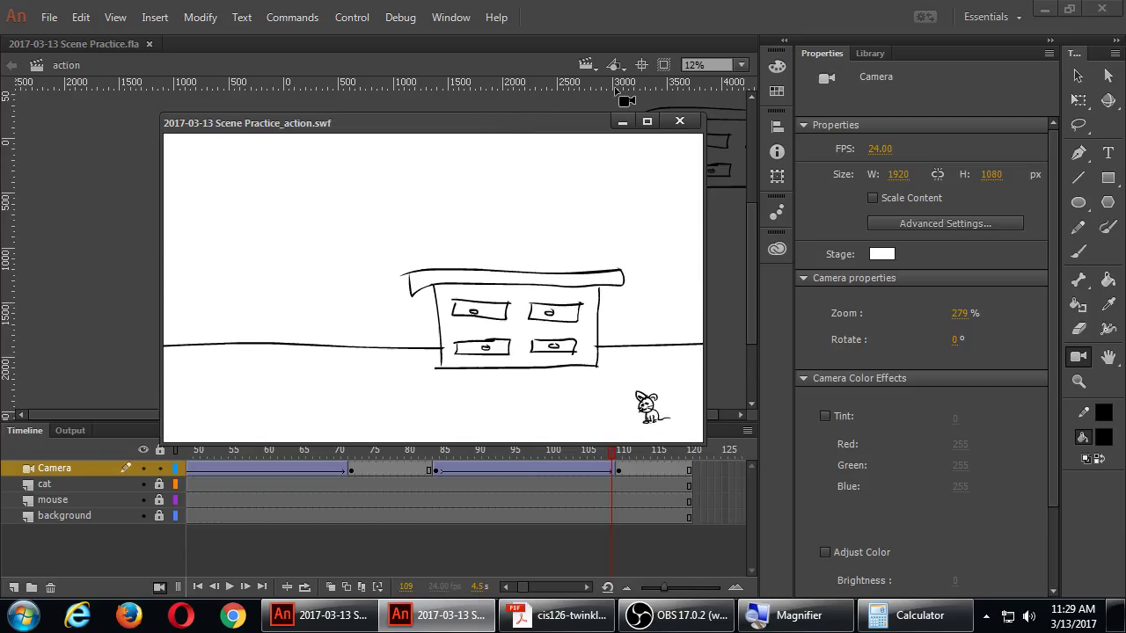
{"action": "left_click", "coordinate": [679, 122]}
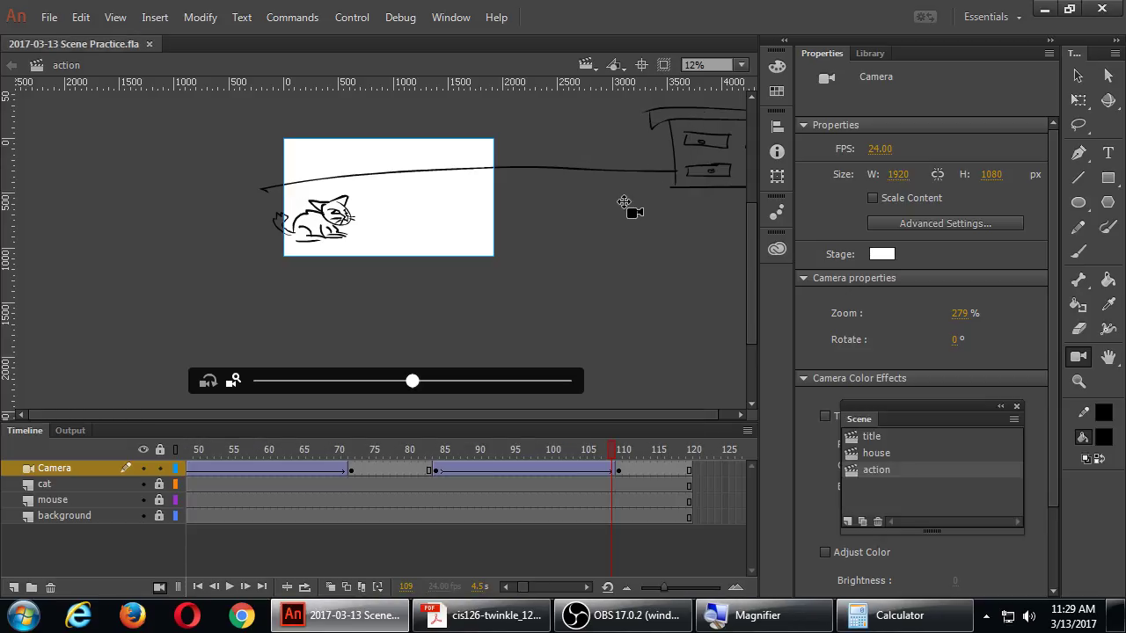
Insert a Camera keyframe at frame 120 and zoom the camera out to 97%, framing the cat, dresser and mouse inside the stage
{"action": "left_click", "coordinate": [617, 467]}
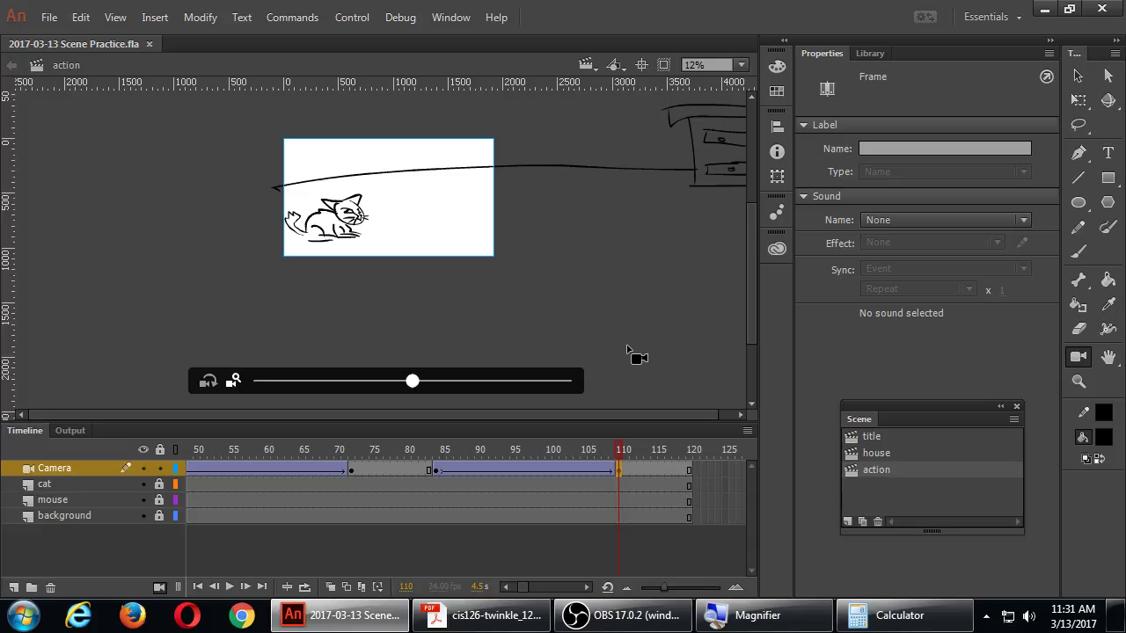
{"action": "left_click", "coordinate": [689, 470]}
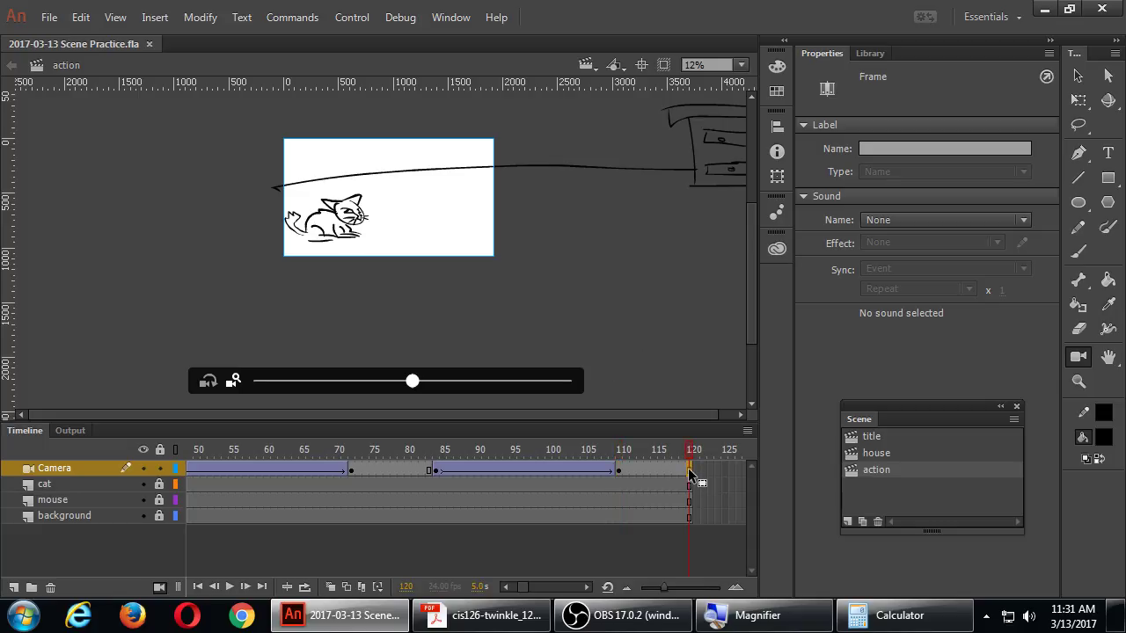
{"action": "key", "text": "F6"}
{"action": "left_click_drag", "start_coordinate": [414, 382], "coordinate": [310, 385]}
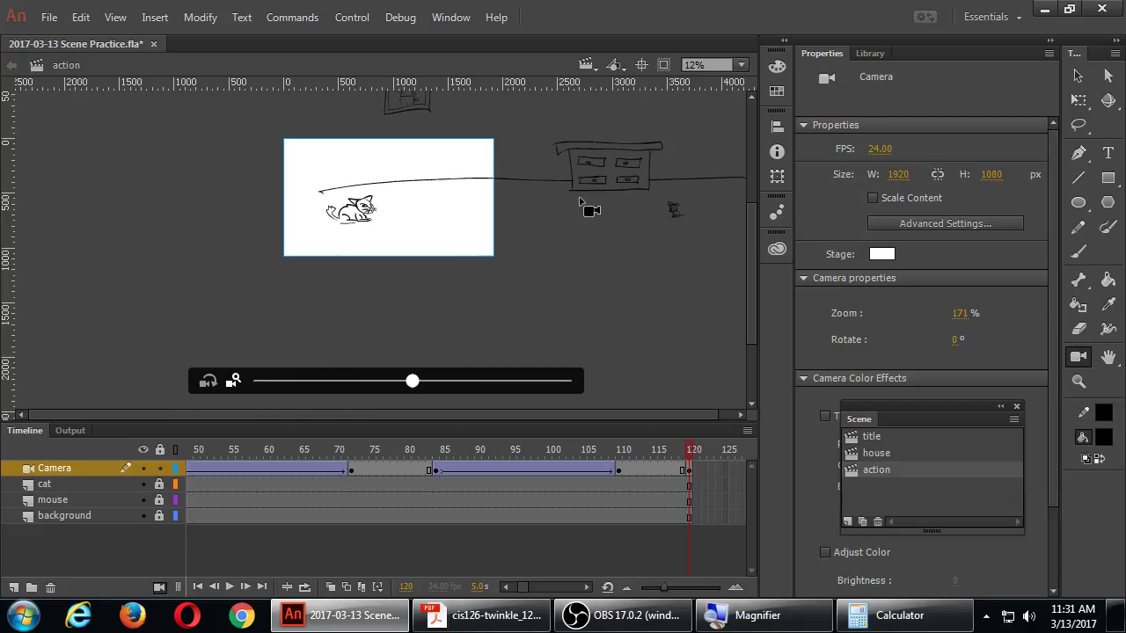
{"action": "left_click_drag", "start_coordinate": [588, 209], "coordinate": [490, 219]}
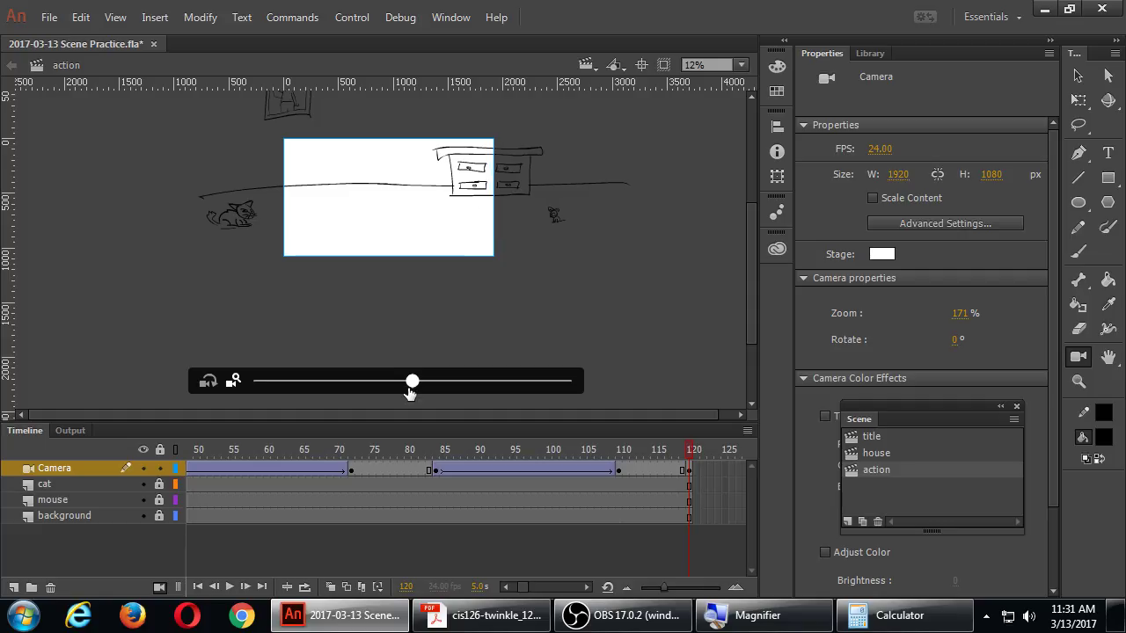
{"action": "left_click_drag", "start_coordinate": [411, 383], "coordinate": [328, 388]}
{"action": "left_click_drag", "start_coordinate": [347, 214], "coordinate": [354, 222]}
{"action": "left_click_drag", "start_coordinate": [412, 381], "coordinate": [390, 382]}
{"action": "mouse_move", "coordinate": [352, 226]}
{"action": "left_mouse_down"}
{"action": "mouse_move", "coordinate": [342, 196]}
{"action": "mouse_move", "coordinate": [351, 204]}
{"action": "left_mouse_up"}
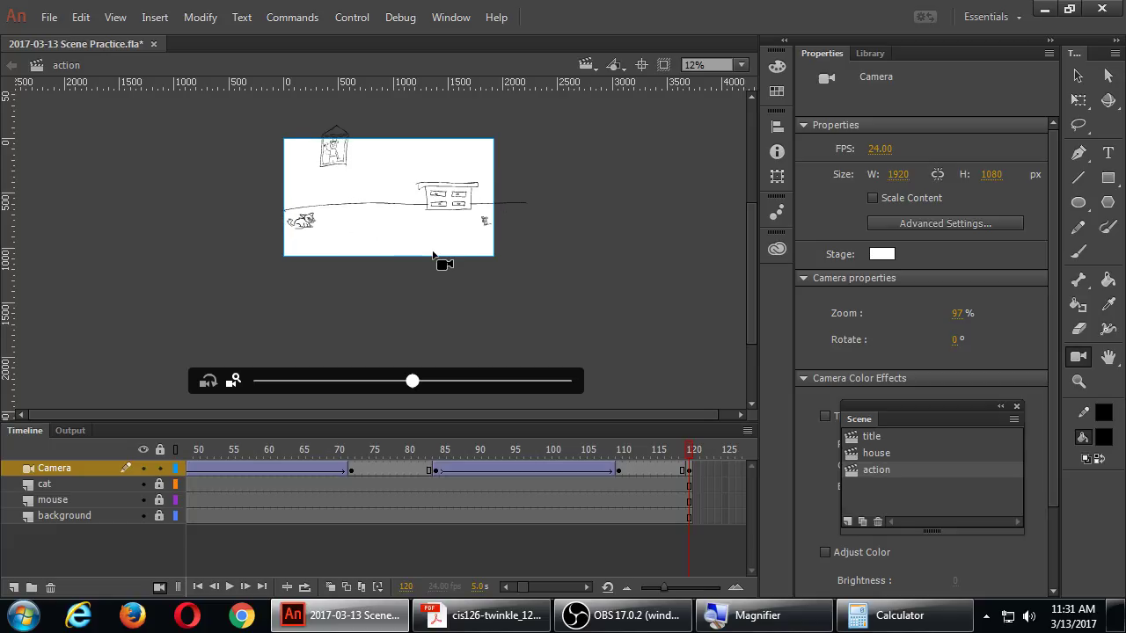
Scrub from frame 83 to 120, compare the camera framing at frames 110 and 120, and save the file
{"action": "key", "text": "ctrl+="}
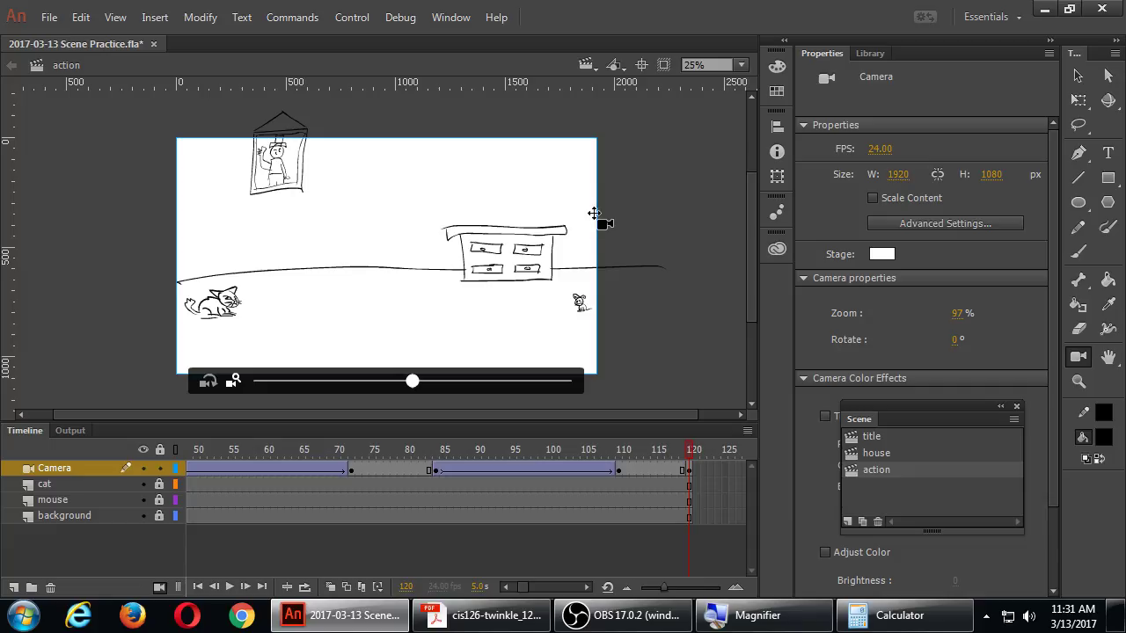
{"action": "scroll", "coordinate": [750, 212], "scroll_direction": "down", "scroll_amount": 1}
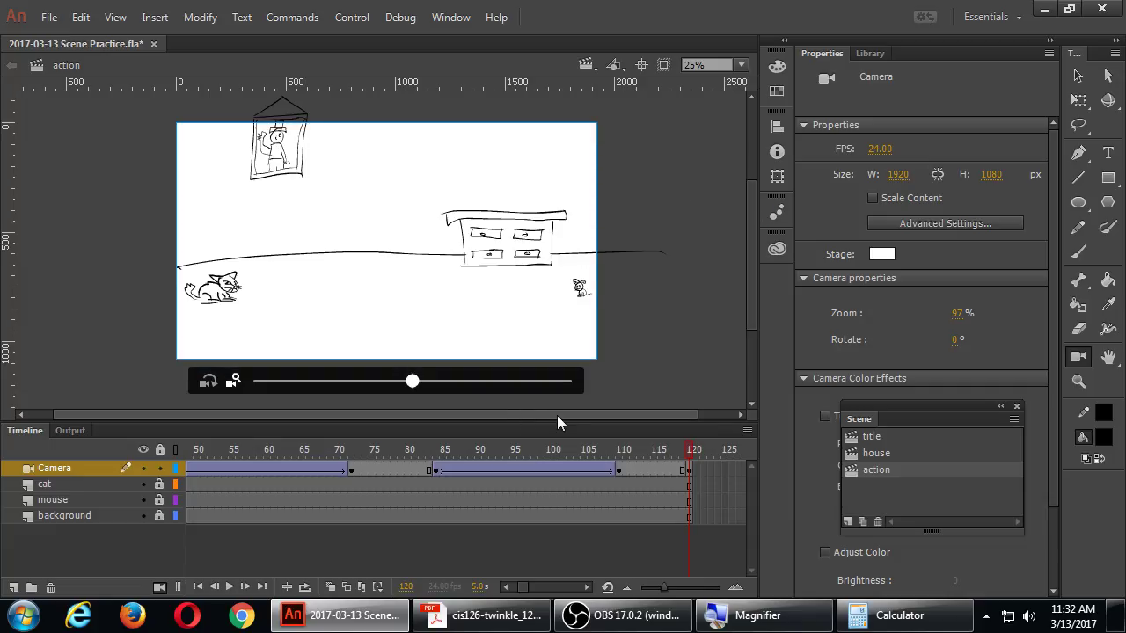
{"action": "left_click", "coordinate": [432, 449]}
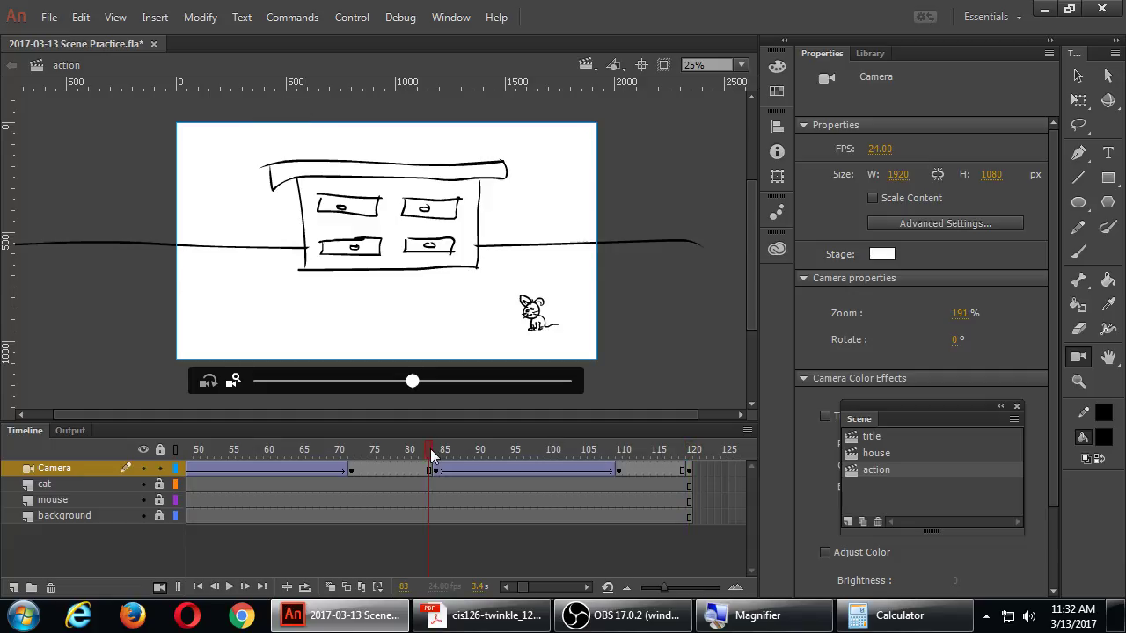
{"action": "left_click_drag", "start_coordinate": [430, 449], "coordinate": [704, 453]}
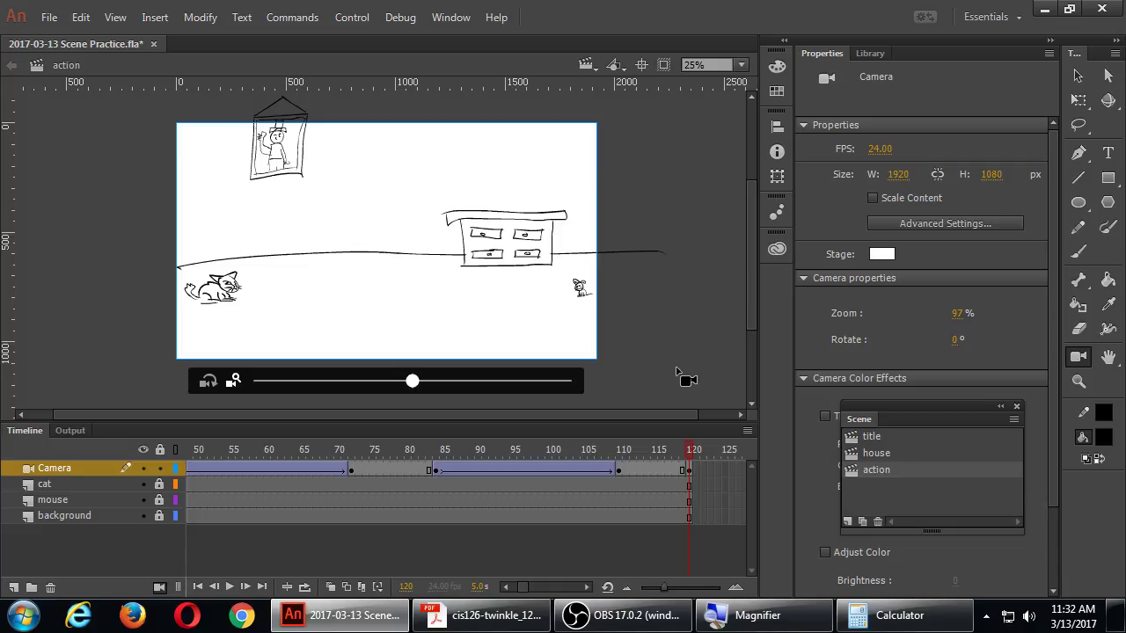
{"action": "left_click", "coordinate": [620, 471]}
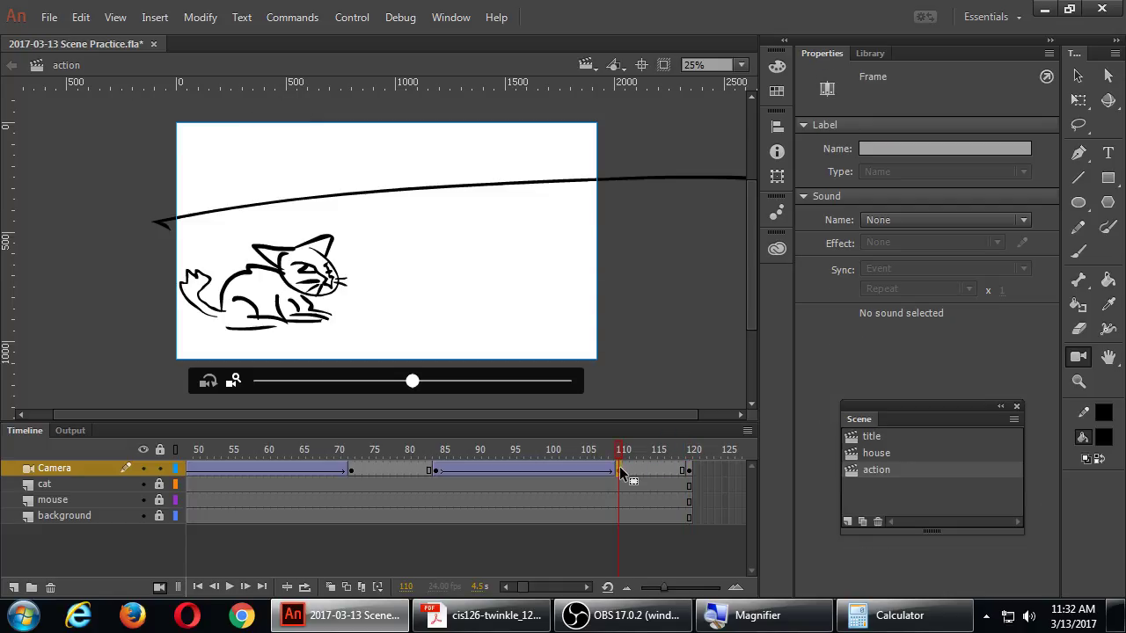
{"action": "left_click", "coordinate": [688, 471]}
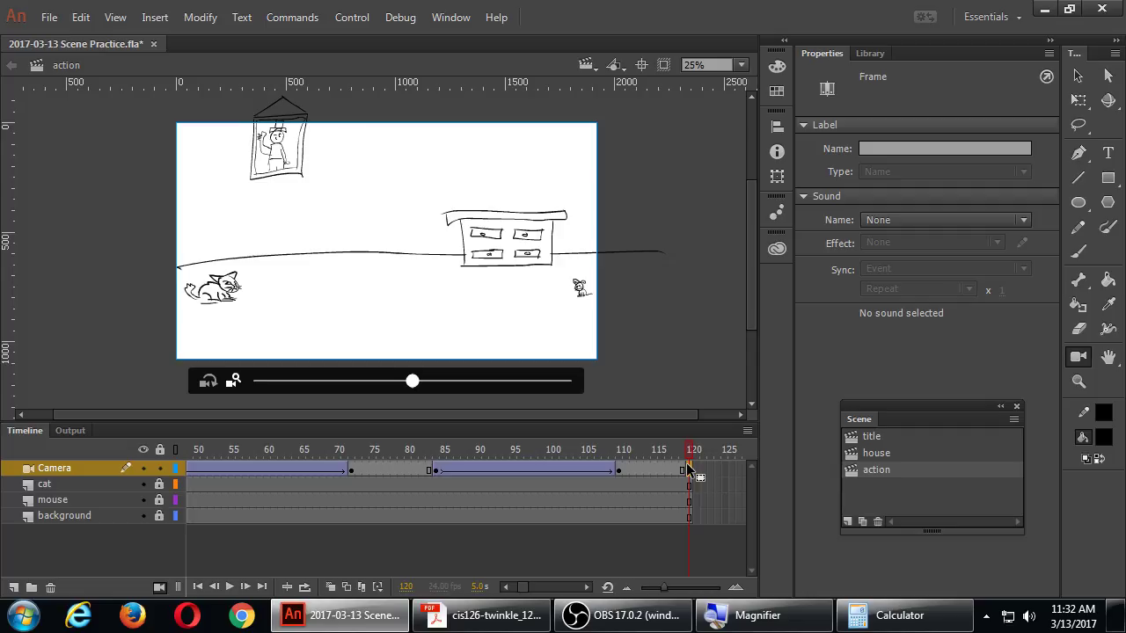
{"action": "left_click", "coordinate": [620, 458]}
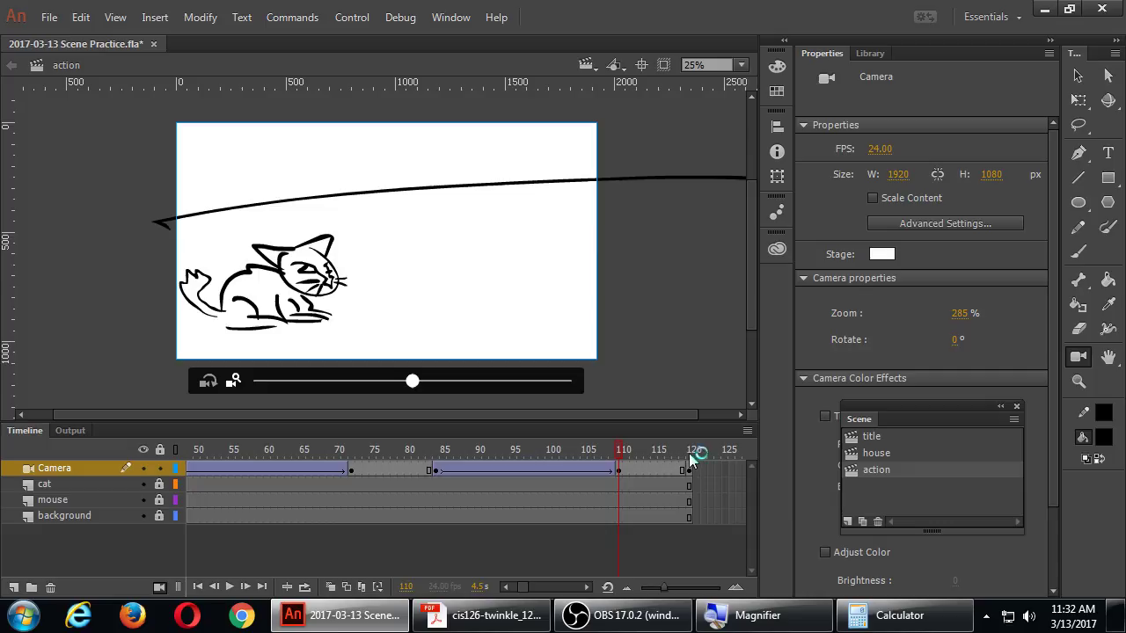
{"action": "left_click", "coordinate": [690, 458]}
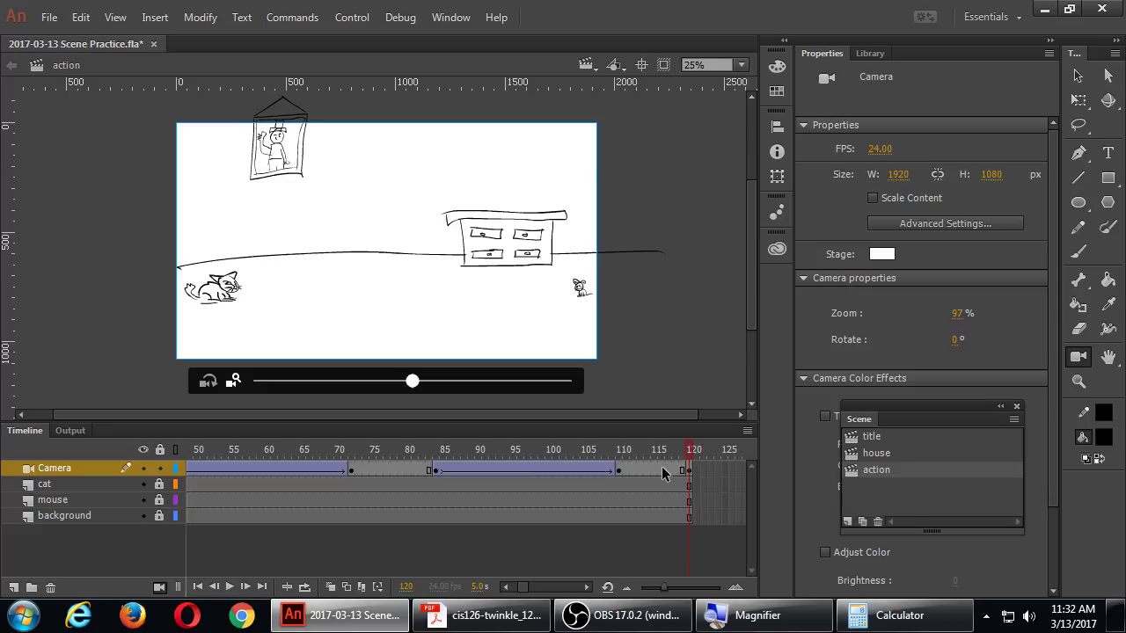
{"action": "key", "text": "ctrl+s"}
Test the action scene in a shrunken preview window to check the camera's jump to the wide view, and close it
{"action": "key", "text": "ctrl+Return"}
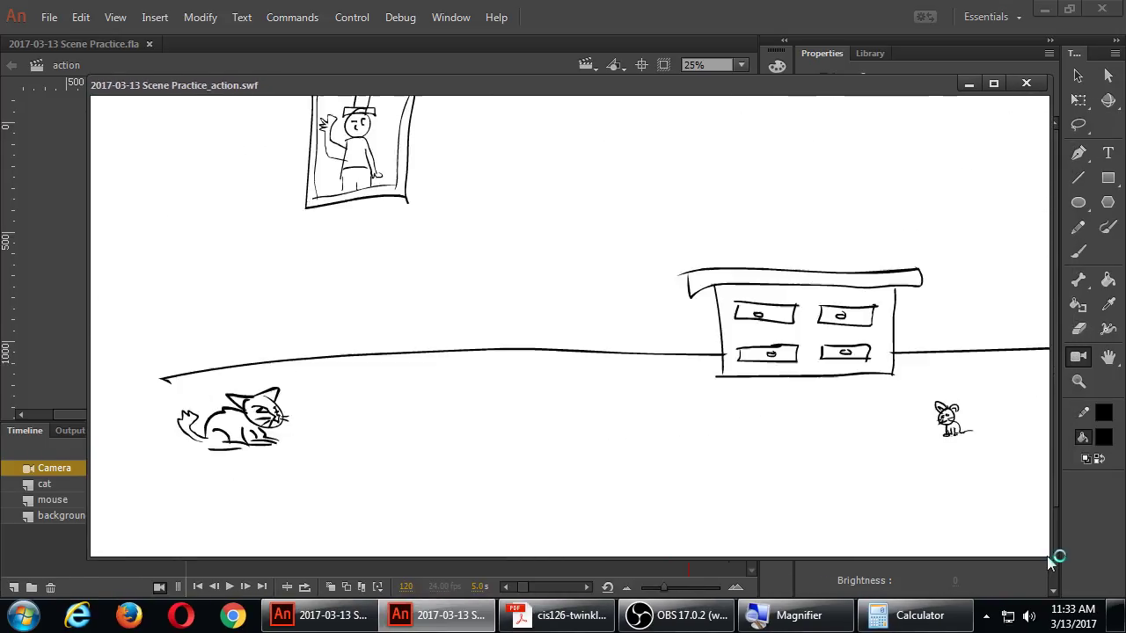
{"action": "left_click_drag", "start_coordinate": [1049, 557], "coordinate": [475, 341]}
{"action": "left_click_drag", "start_coordinate": [358, 91], "coordinate": [453, 136]}
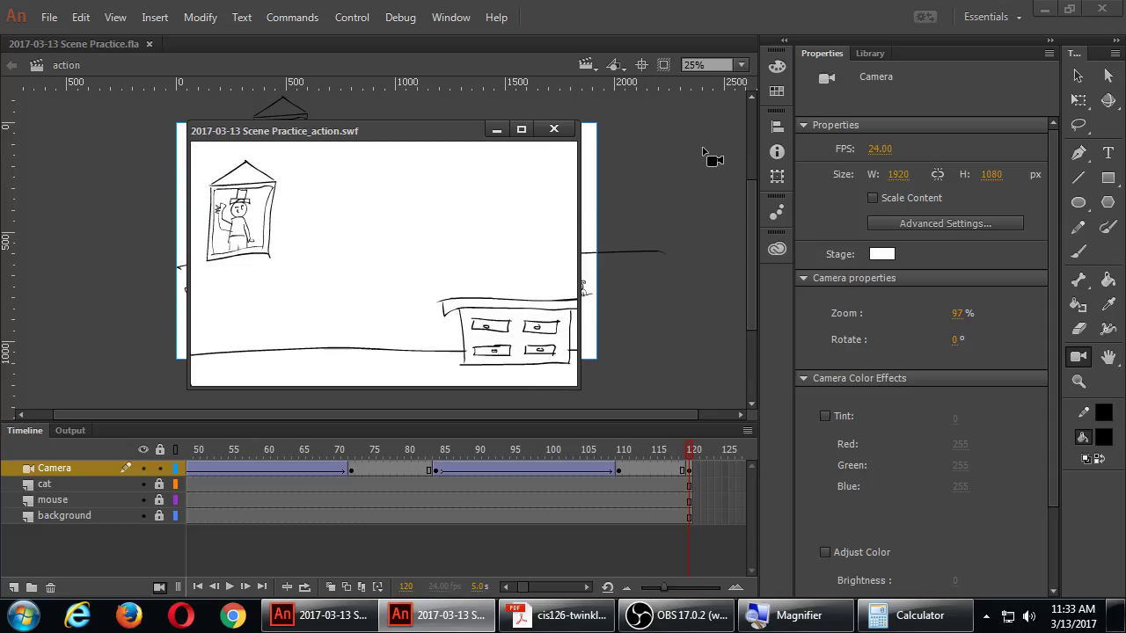
{"action": "key", "text": "ctrl+w"}
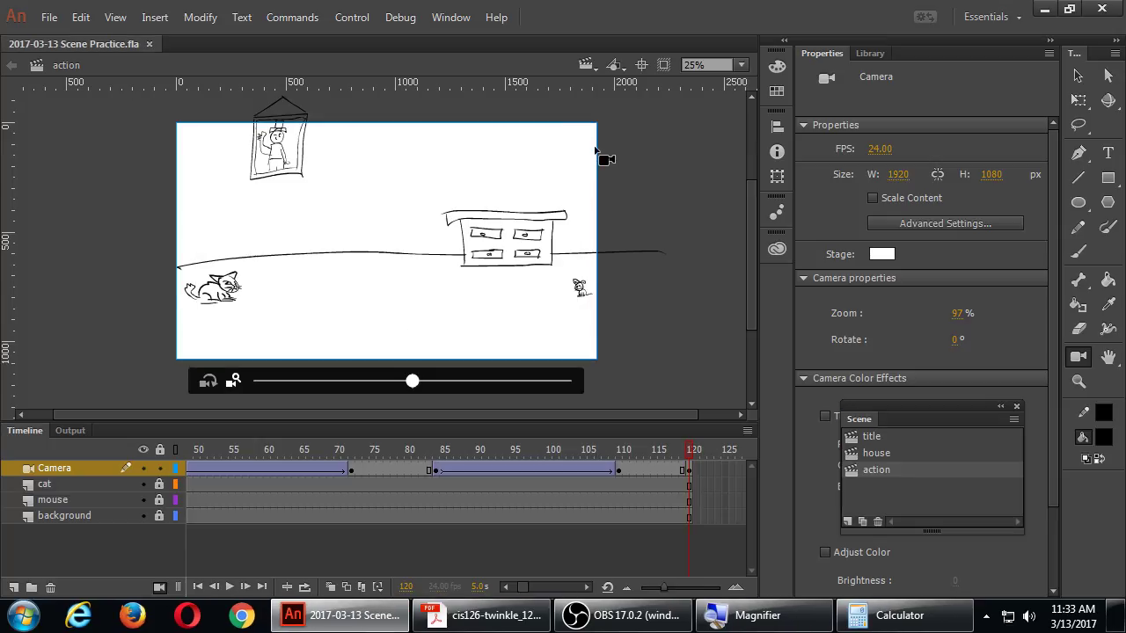
Extend the Camera, cat, mouse and background layers to frame 190 by inserting frames
{"action": "left_click", "coordinate": [588, 586]}
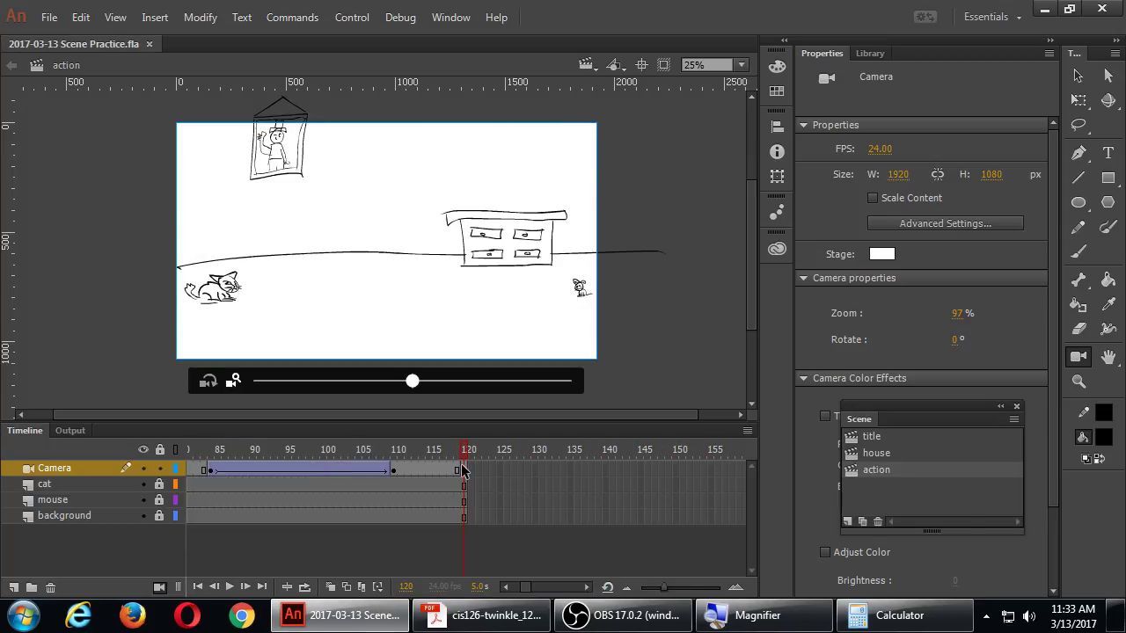
{"action": "left_click", "coordinate": [467, 471]}
{"action": "mouse_move", "coordinate": [886, 620]}
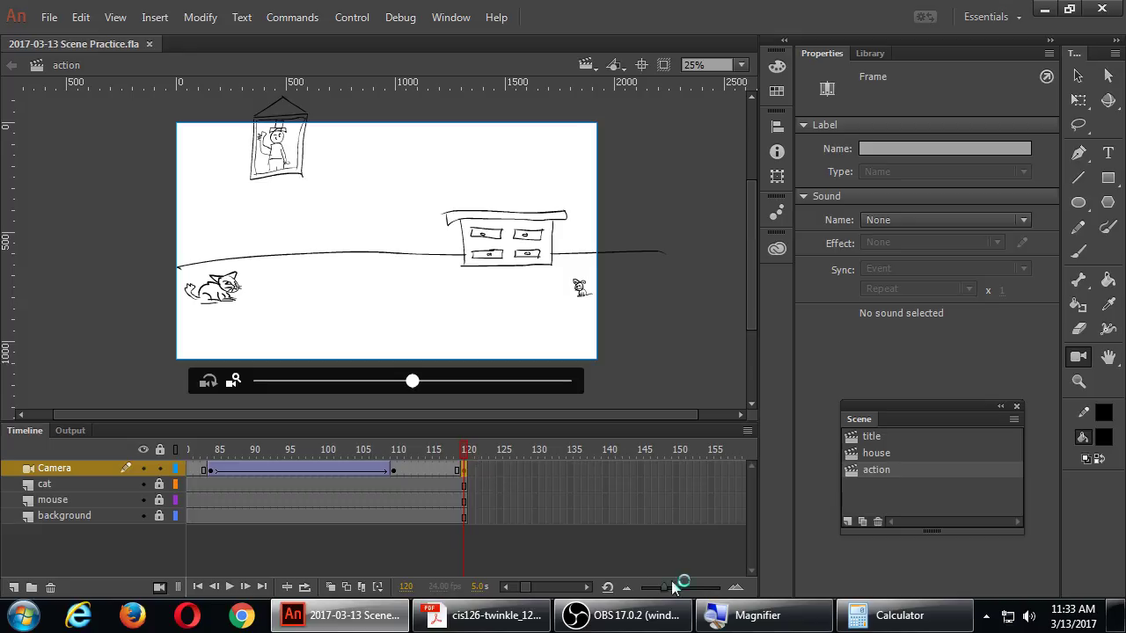
{"action": "left_click", "coordinate": [589, 586]}
{"action": "left_click", "coordinate": [589, 586]}
{"action": "left_click", "coordinate": [589, 585]}
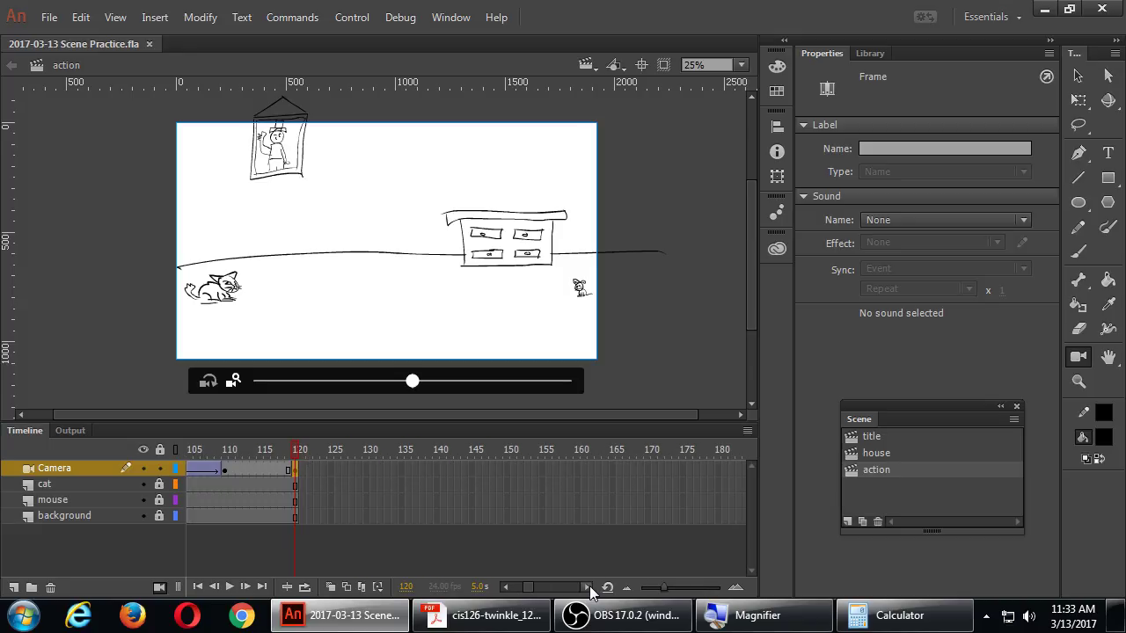
{"action": "left_click", "coordinate": [589, 586]}
{"action": "left_click", "coordinate": [589, 586]}
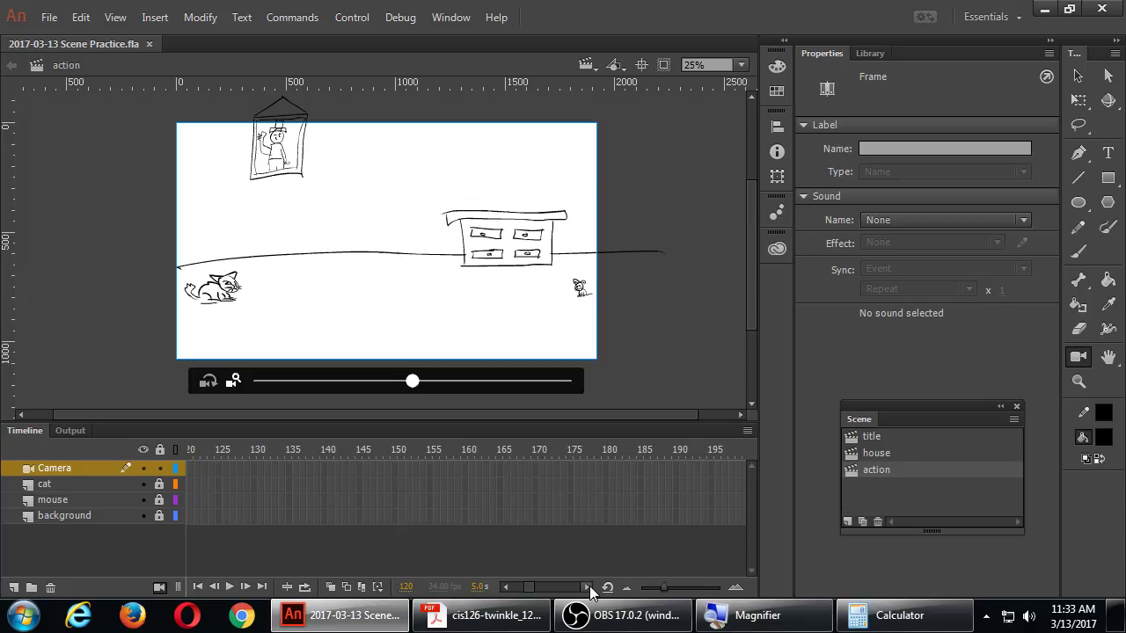
{"action": "left_click", "coordinate": [506, 586]}
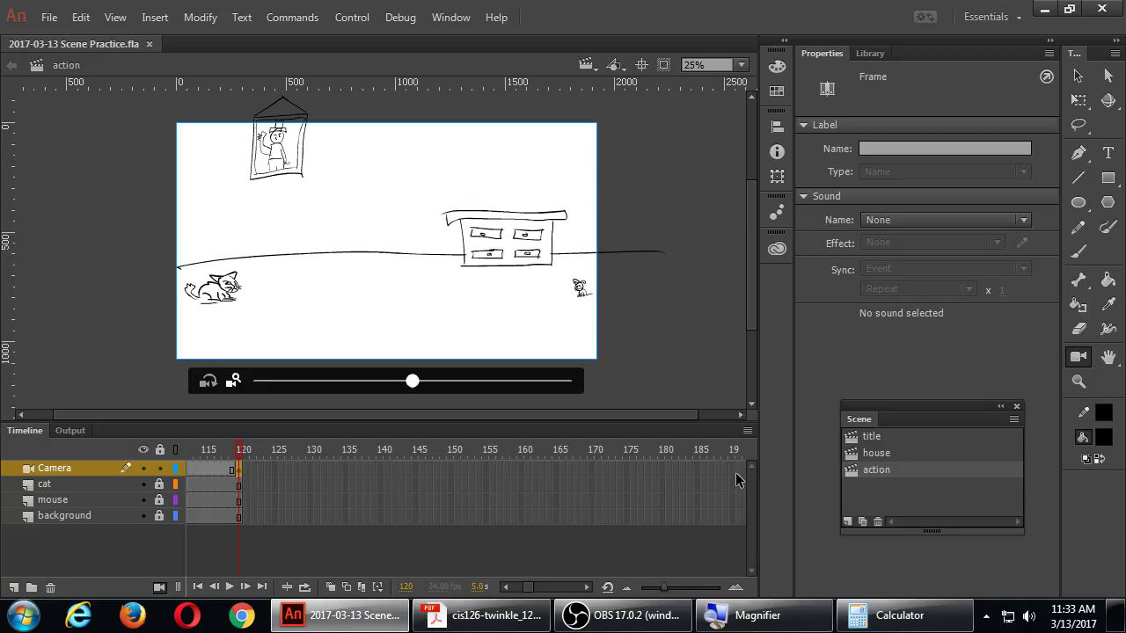
{"action": "left_click_drag", "start_coordinate": [733, 469], "coordinate": [732, 527]}
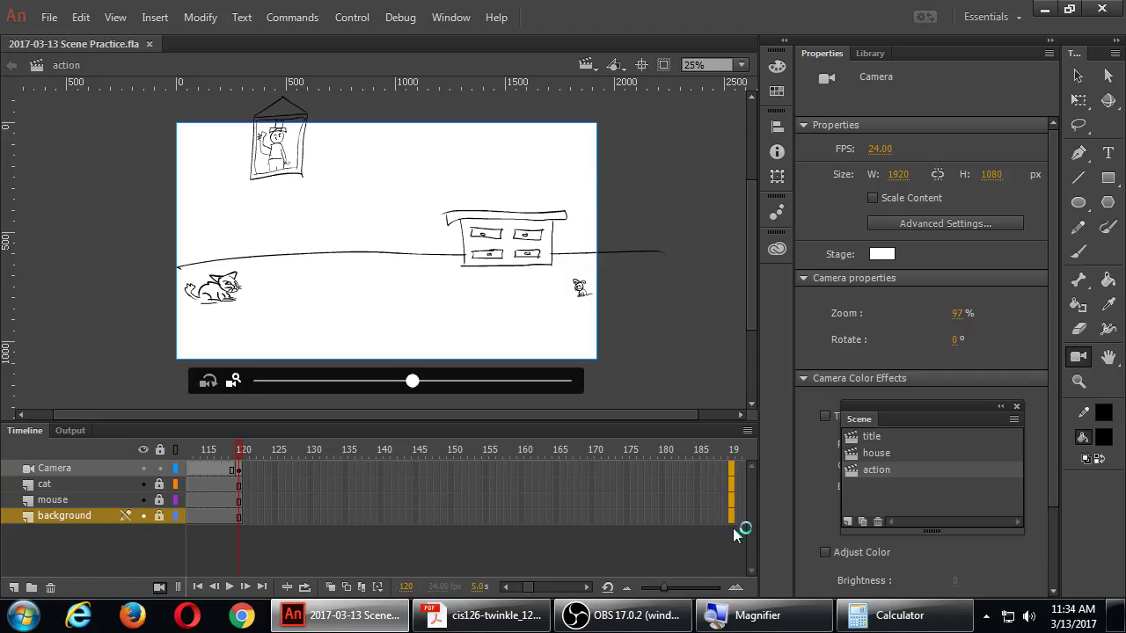
{"action": "key", "text": "F5"}
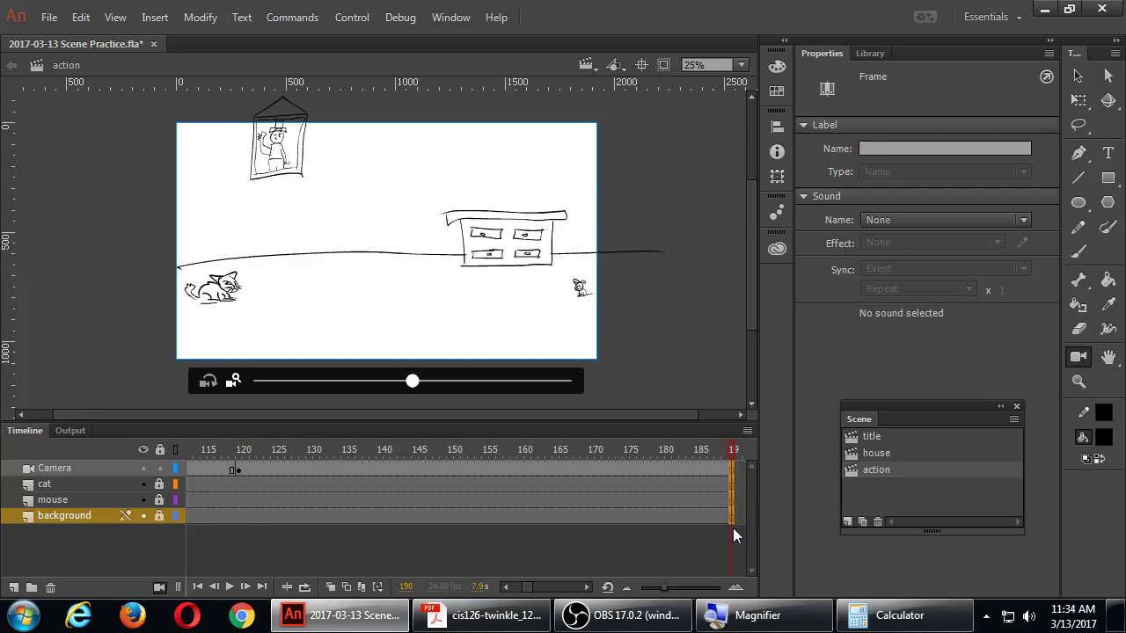
Preview the lengthened action scene in a smaller, repositioned window, and close it
{"action": "key", "text": "ctrl+Return"}
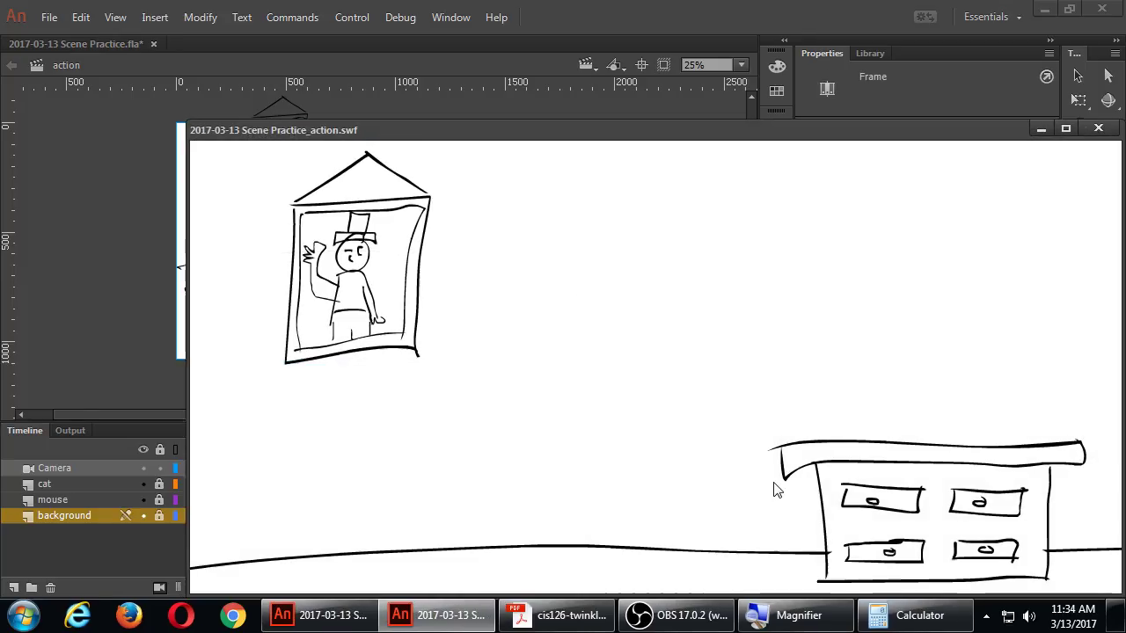
{"action": "left_click_drag", "start_coordinate": [444, 127], "coordinate": [414, 109]}
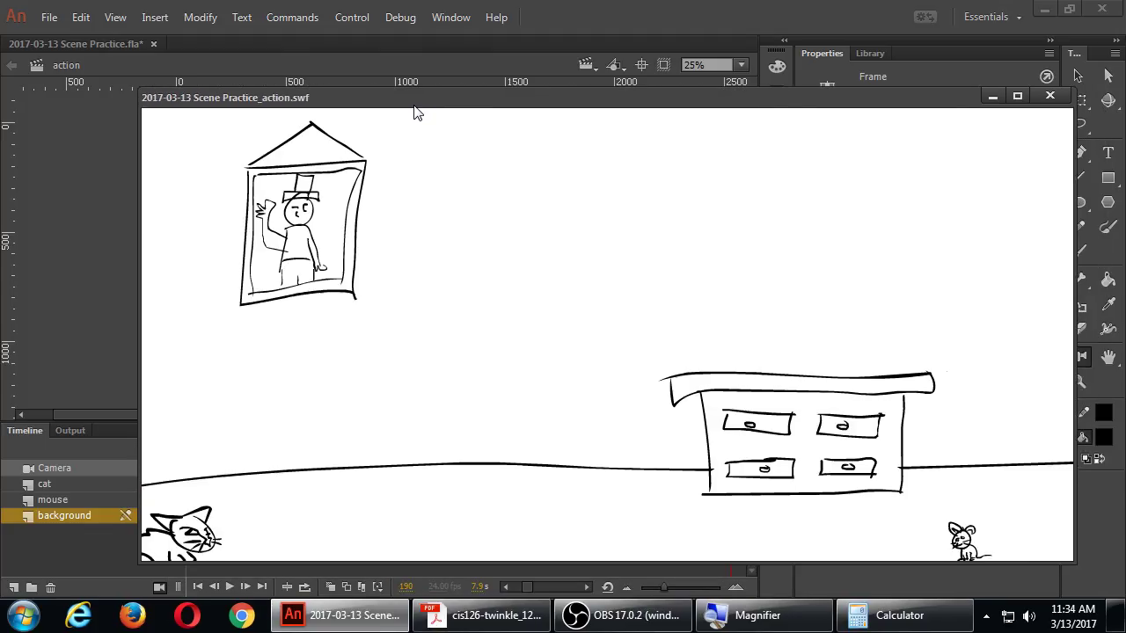
{"action": "left_click_drag", "start_coordinate": [1068, 565], "coordinate": [633, 376]}
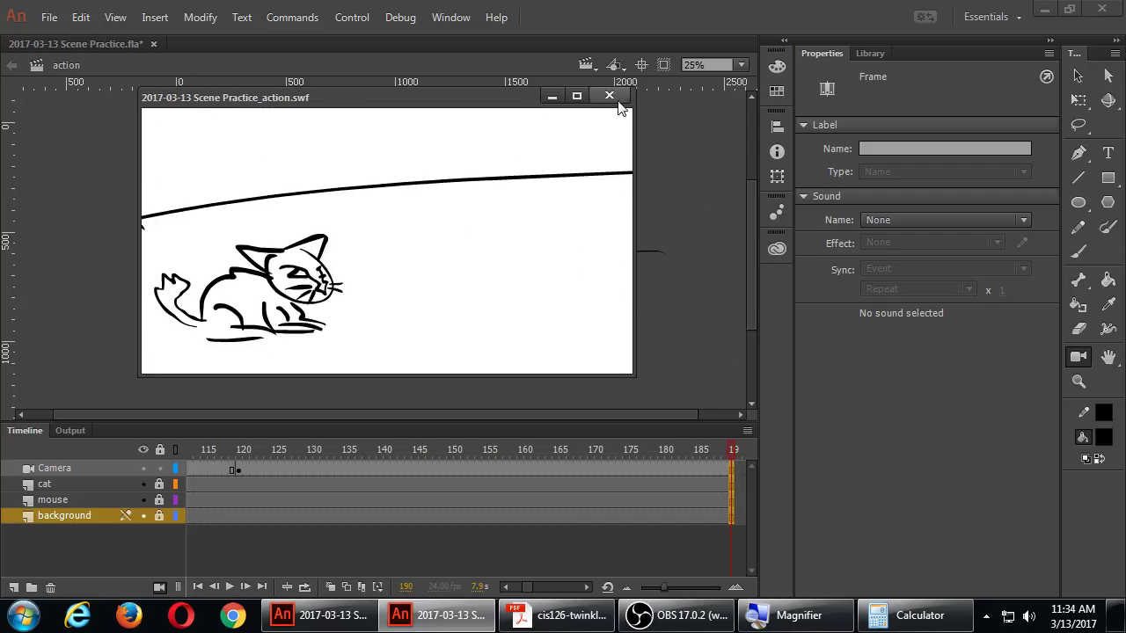
{"action": "left_click", "coordinate": [609, 96]}
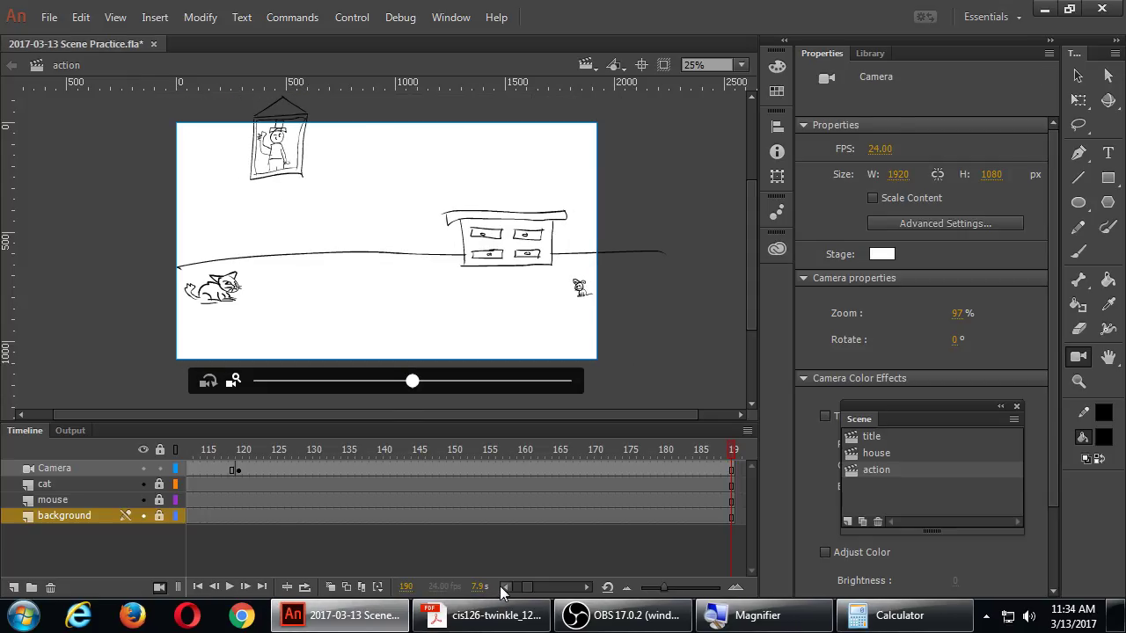
Create a classic tween on the Camera layer between the keyframes at frames 110 and 120
{"action": "left_click", "coordinate": [504, 586]}
{"action": "left_click", "coordinate": [434, 468]}
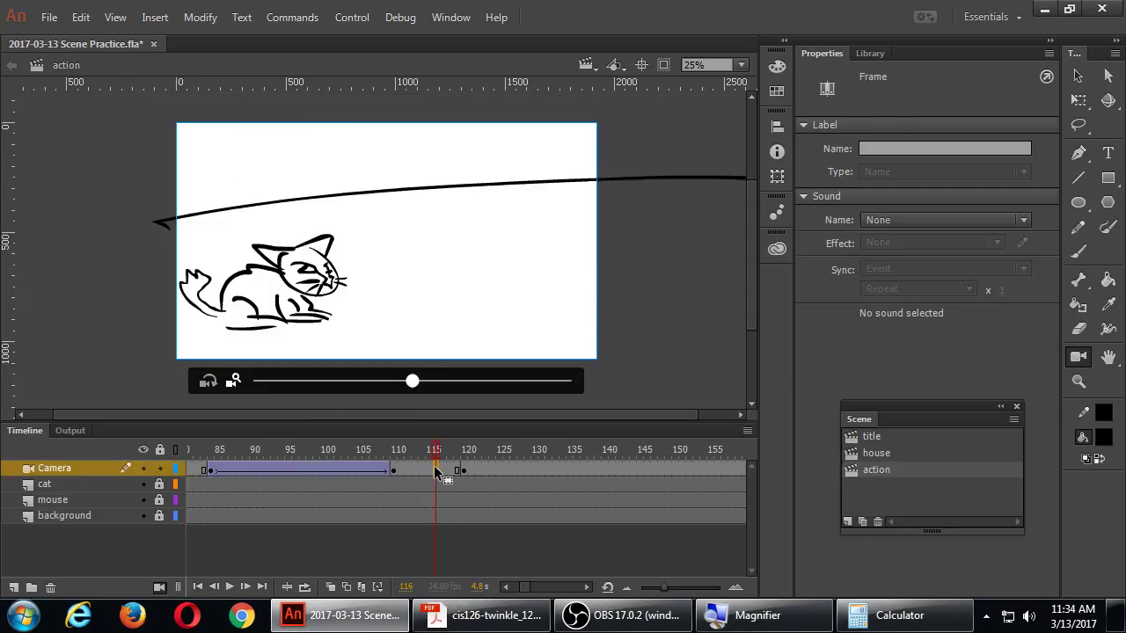
{"action": "right_click", "coordinate": [435, 467]}
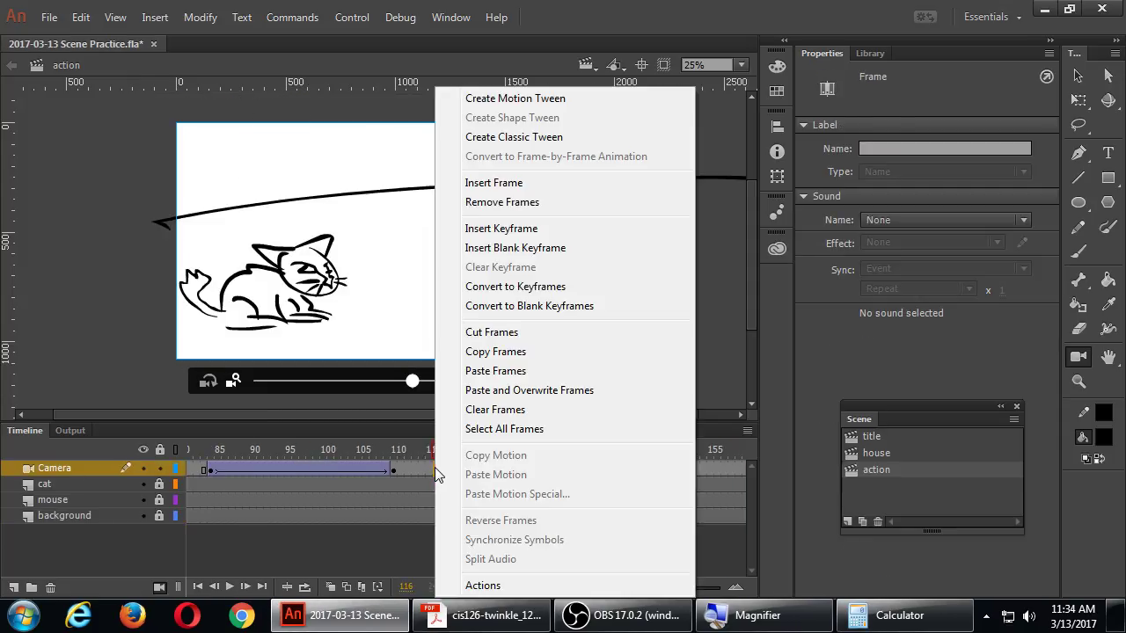
{"action": "left_click", "coordinate": [514, 137]}
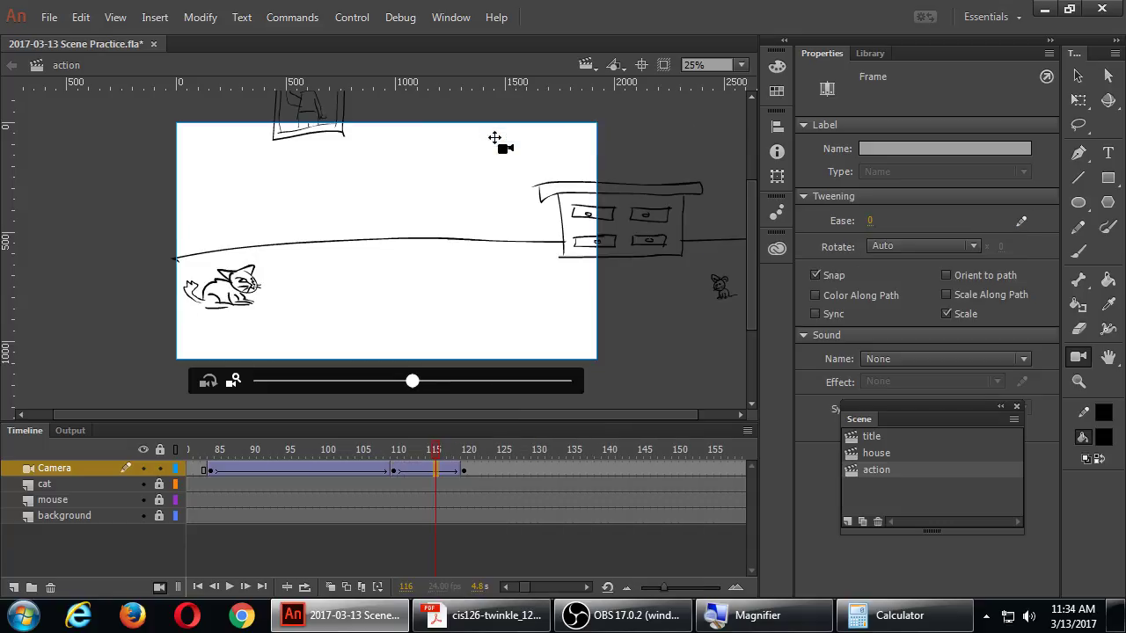
Test the action scene with the tweened zoom-out, resizing and moving the preview window to watch it, and close it
{"action": "key", "text": "ctrl+Return"}
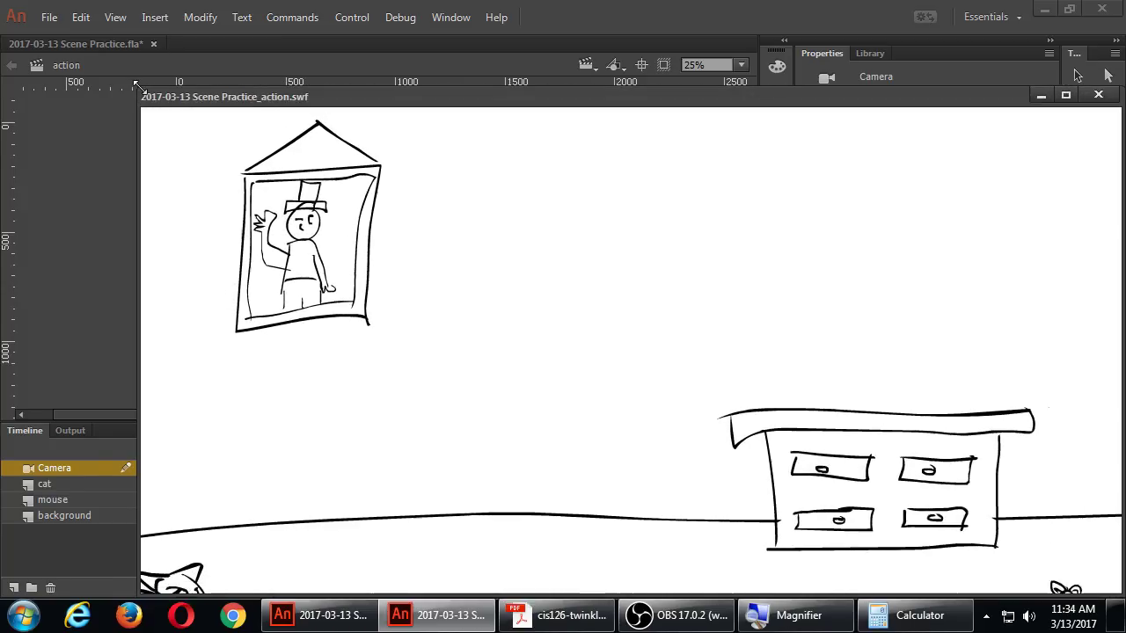
{"action": "left_click_drag", "start_coordinate": [133, 86], "coordinate": [485, 276]}
{"action": "left_click_drag", "start_coordinate": [560, 281], "coordinate": [231, 119]}
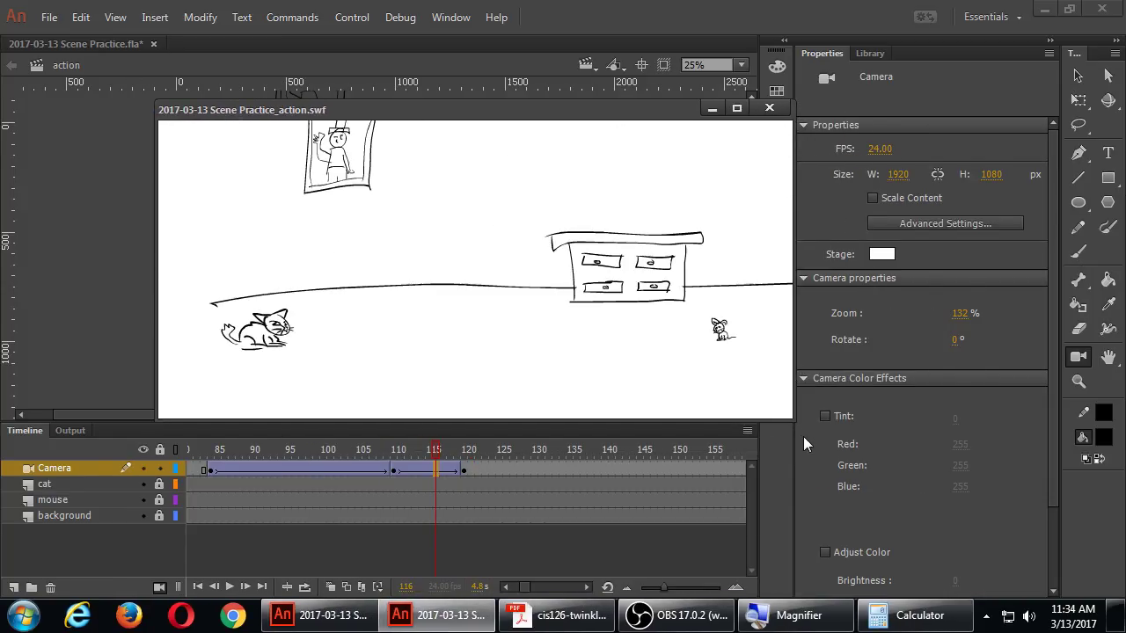
{"action": "left_click_drag", "start_coordinate": [794, 420], "coordinate": [576, 361]}
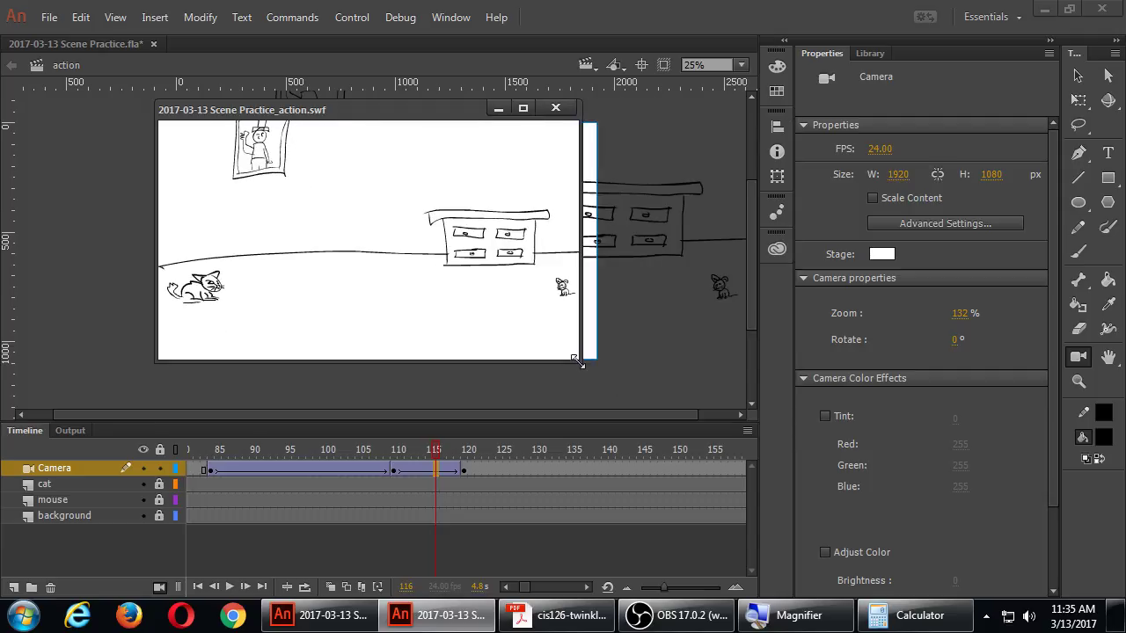
{"action": "left_click_drag", "start_coordinate": [430, 109], "coordinate": [452, 114]}
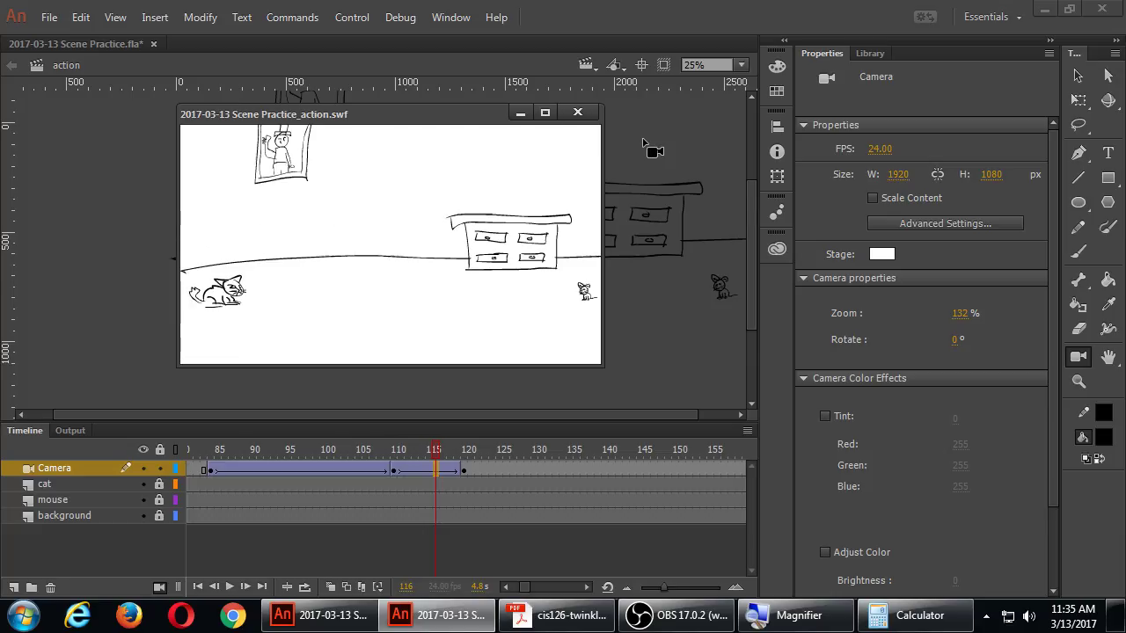
{"action": "left_click", "coordinate": [576, 113]}
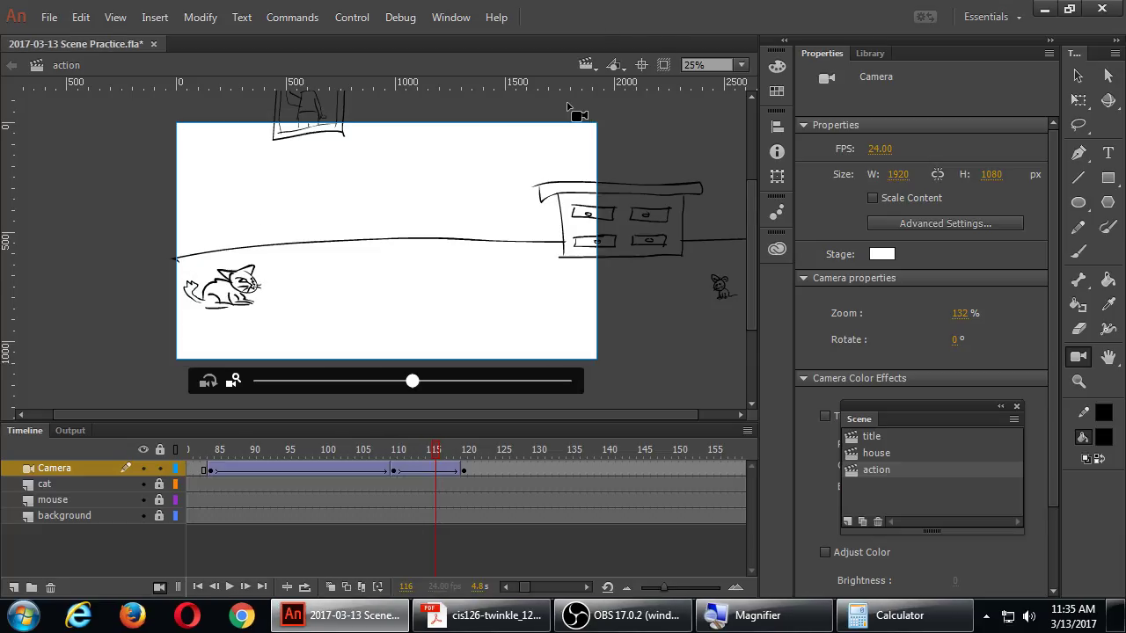
Save the document, add a new scene after the action scene, and name it "end"
{"action": "key", "text": "ctrl+s"}
{"action": "left_click", "coordinate": [933, 494]}
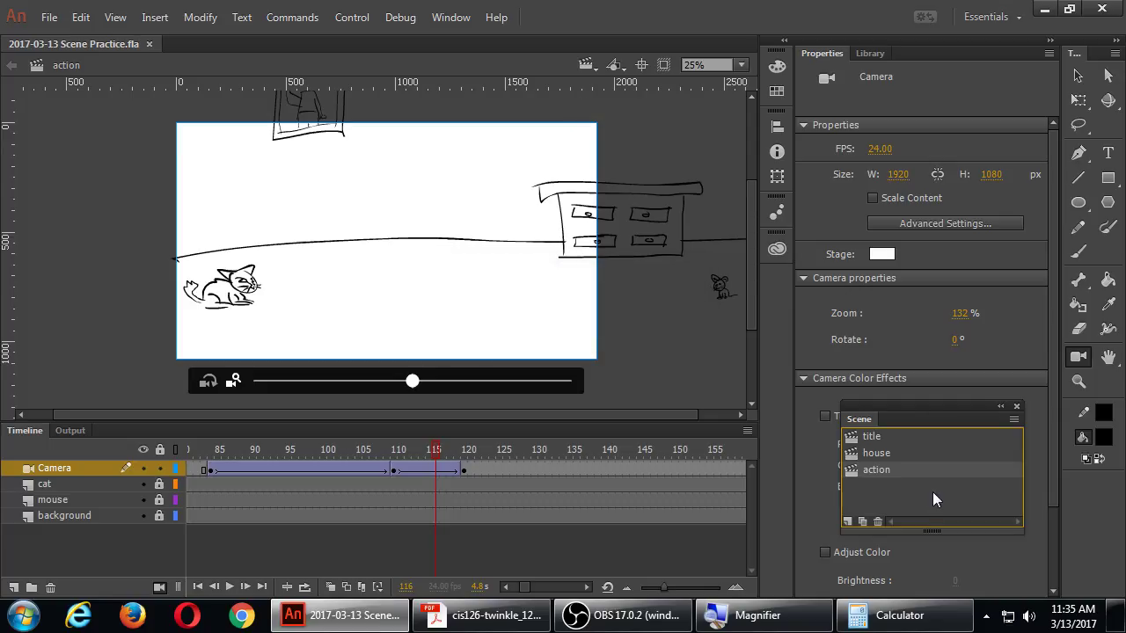
{"action": "left_click", "coordinate": [849, 522]}
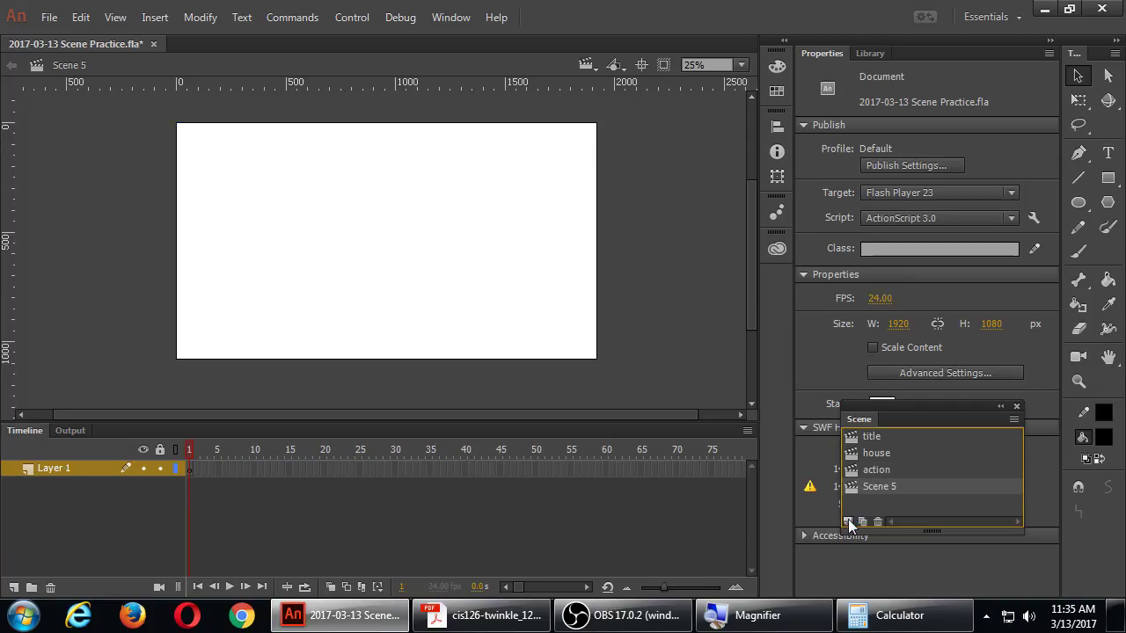
{"action": "double_click", "coordinate": [885, 489]}
{"action": "type", "text": "end"}
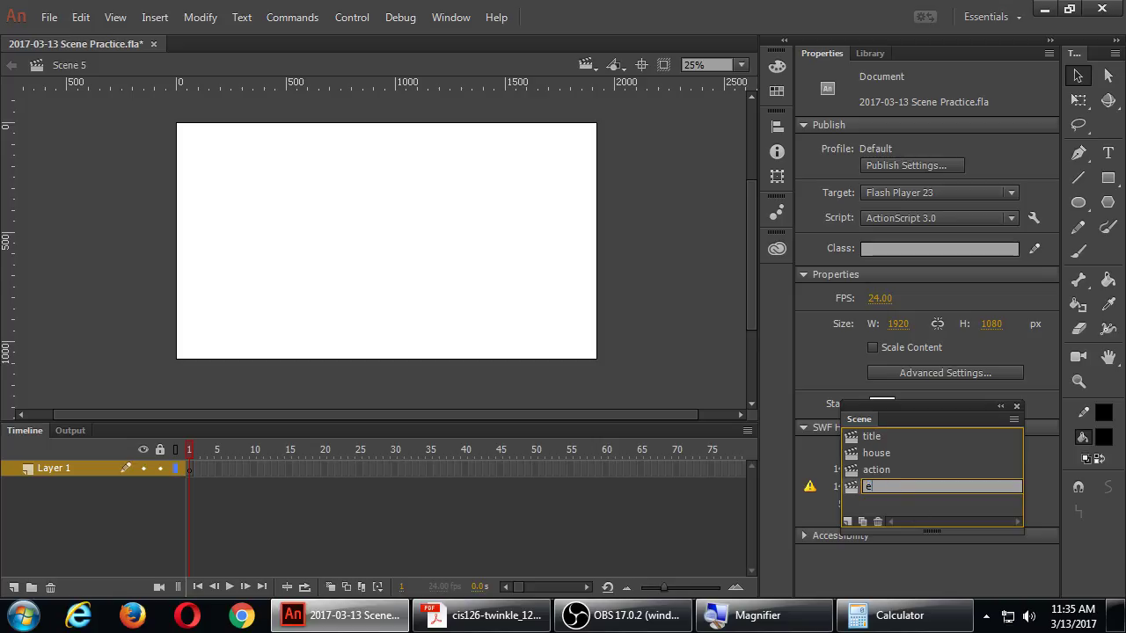
{"action": "key", "text": "Return"}
Set up the Brush tool with a dark red fill and a brush size of 20
{"action": "key", "text": "b"}
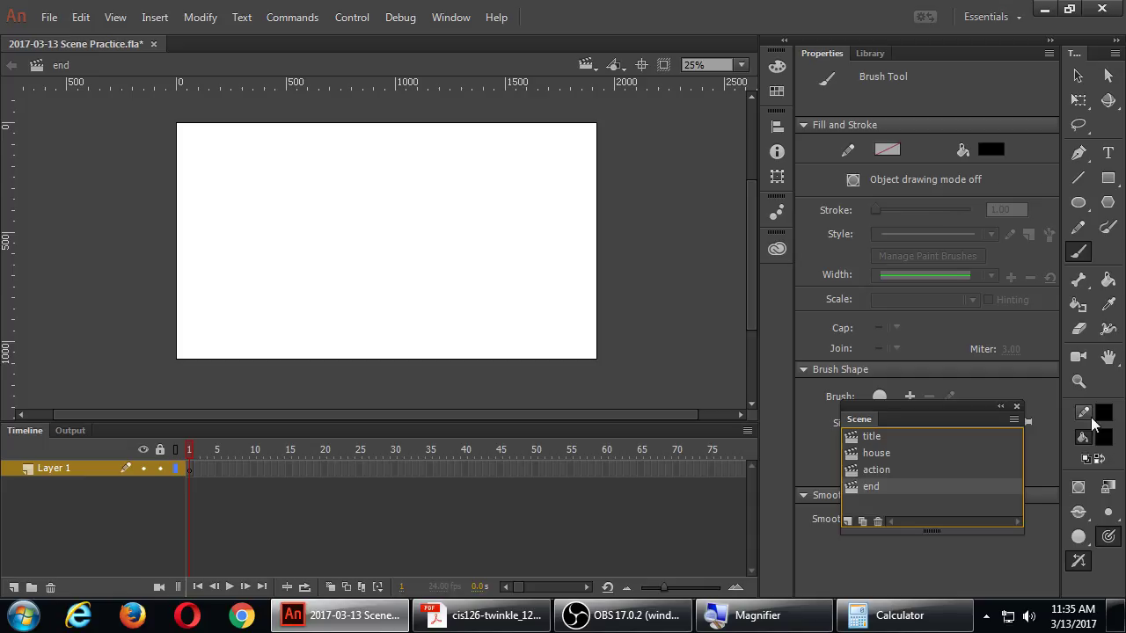
{"action": "left_click", "coordinate": [989, 148]}
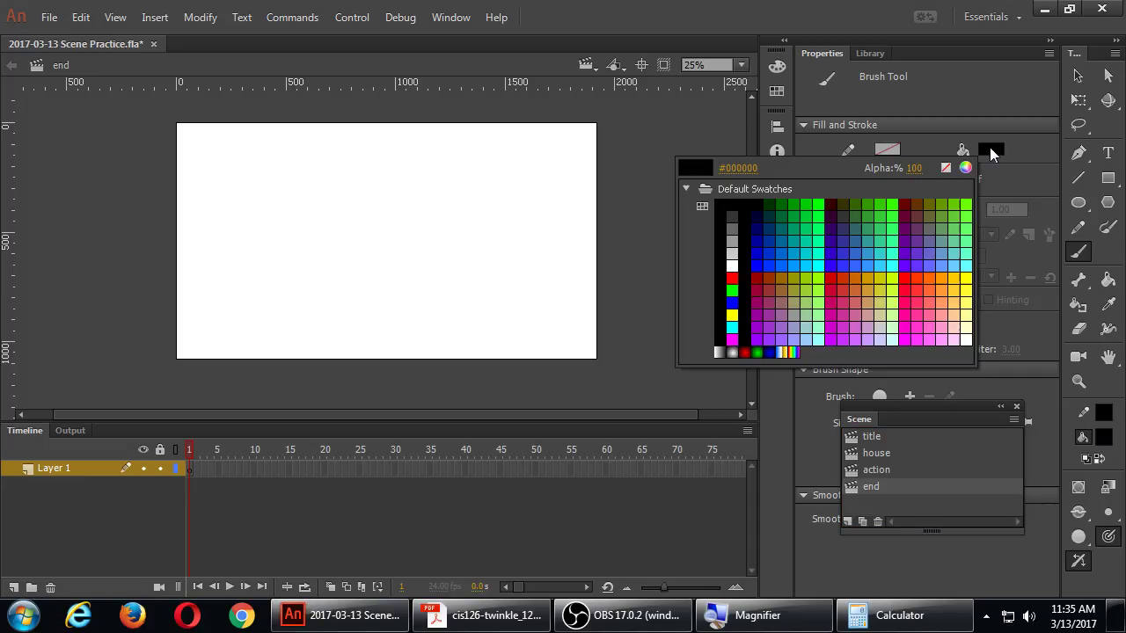
{"action": "left_click", "coordinate": [759, 278]}
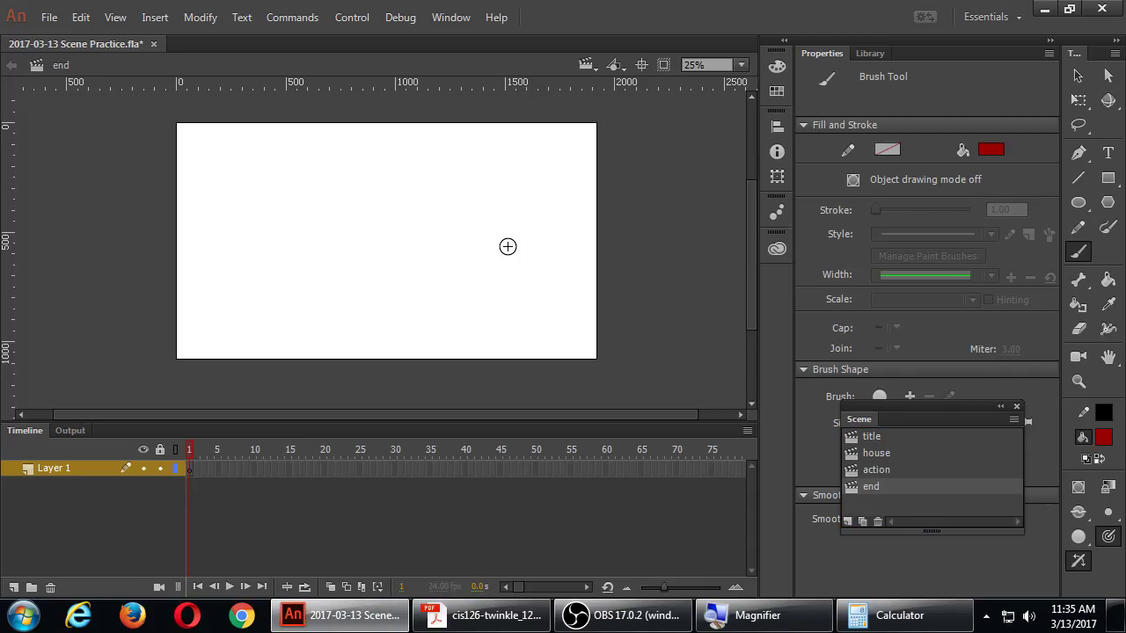
{"action": "key", "text": "bracketright"}
{"action": "key", "text": "bracketleft"}
{"action": "left_click_drag", "start_coordinate": [928, 409], "coordinate": [920, 282]}
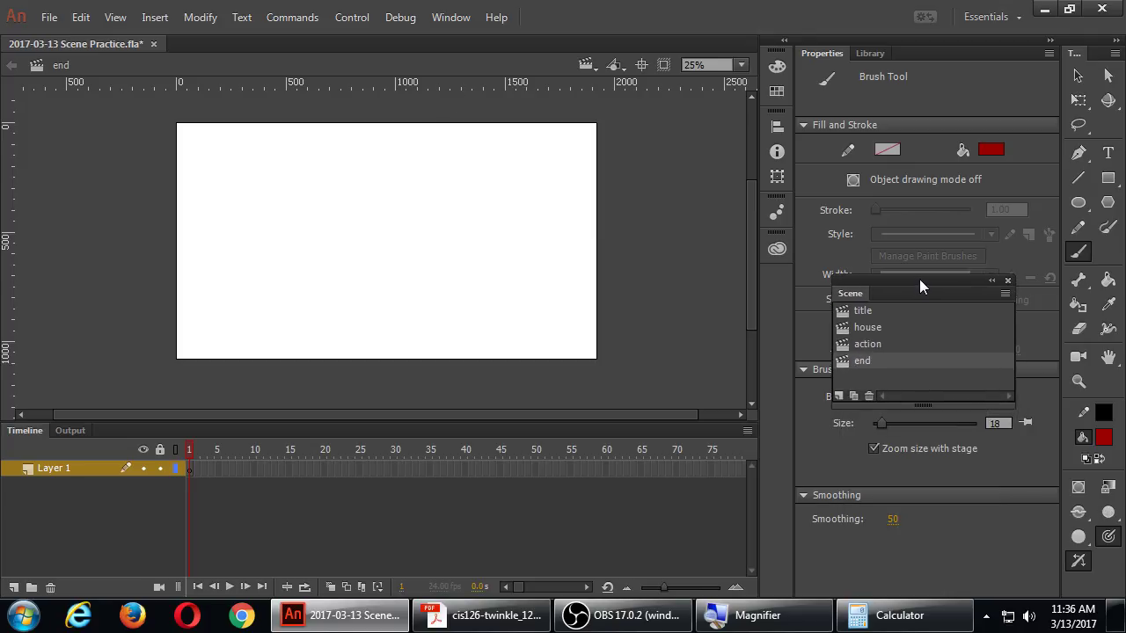
{"action": "key", "text": "bracketright"}
Hand-letter "THE END" in brush strokes across the end scene's stage, saving the document along the way
{"action": "left_click_drag", "start_coordinate": [209, 203], "coordinate": [289, 176]}
{"action": "left_click_drag", "start_coordinate": [255, 174], "coordinate": [262, 258]}
{"action": "left_click_drag", "start_coordinate": [293, 174], "coordinate": [294, 260]}
{"action": "mouse_move", "coordinate": [308, 160]}
{"action": "left_mouse_down"}
{"action": "mouse_move", "coordinate": [316, 264]}
{"action": "mouse_move", "coordinate": [329, 211]}
{"action": "left_mouse_up"}
{"action": "mouse_move", "coordinate": [348, 183]}
{"action": "left_mouse_down"}
{"action": "mouse_move", "coordinate": [362, 252]}
{"action": "mouse_move", "coordinate": [368, 179]}
{"action": "left_mouse_up"}
{"action": "mouse_move", "coordinate": [330, 219]}
{"action": "left_mouse_down"}
{"action": "mouse_move", "coordinate": [364, 206]}
{"action": "mouse_move", "coordinate": [443, 233]}
{"action": "mouse_move", "coordinate": [442, 210]}
{"action": "mouse_move", "coordinate": [491, 200]}
{"action": "mouse_move", "coordinate": [535, 231]}
{"action": "mouse_move", "coordinate": [517, 233]}
{"action": "left_mouse_up"}
{"action": "key", "text": "ctrl+z"}
{"action": "key", "text": "ctrl+s"}
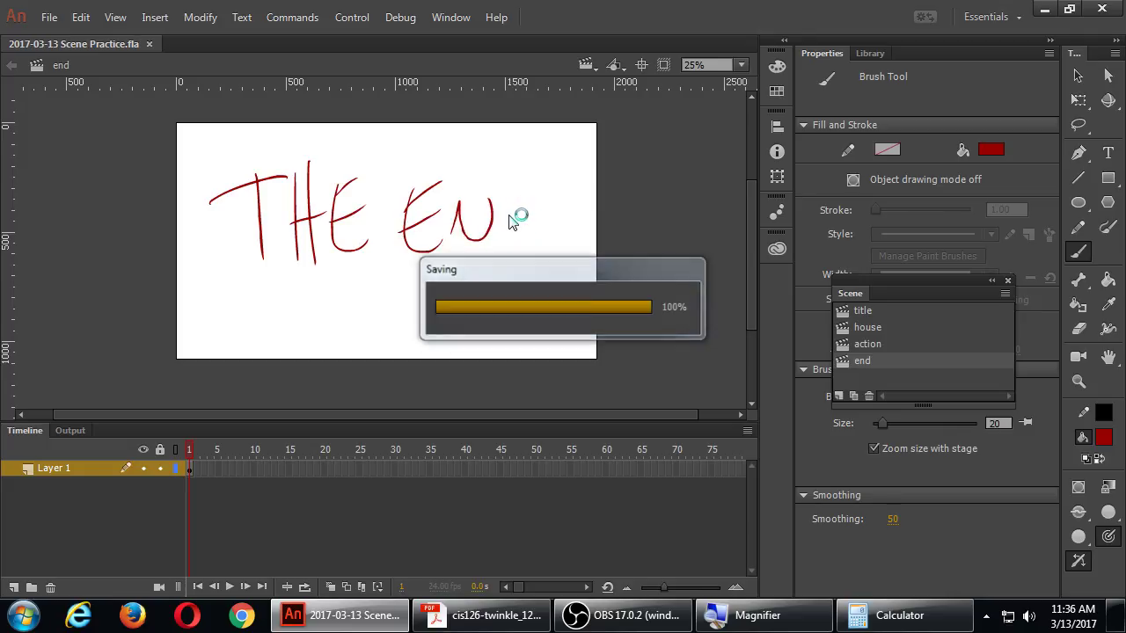
{"action": "mouse_move", "coordinate": [491, 192]}
{"action": "left_mouse_down"}
{"action": "mouse_move", "coordinate": [515, 250]}
{"action": "mouse_move", "coordinate": [515, 209]}
{"action": "mouse_move", "coordinate": [519, 236]}
{"action": "left_mouse_up"}
Add a question mark after "THE END", redraw its curve in a narrower form above the dot, and save the document
{"action": "left_click", "coordinate": [541, 246]}
{"action": "left_click_drag", "start_coordinate": [535, 193], "coordinate": [533, 238]}
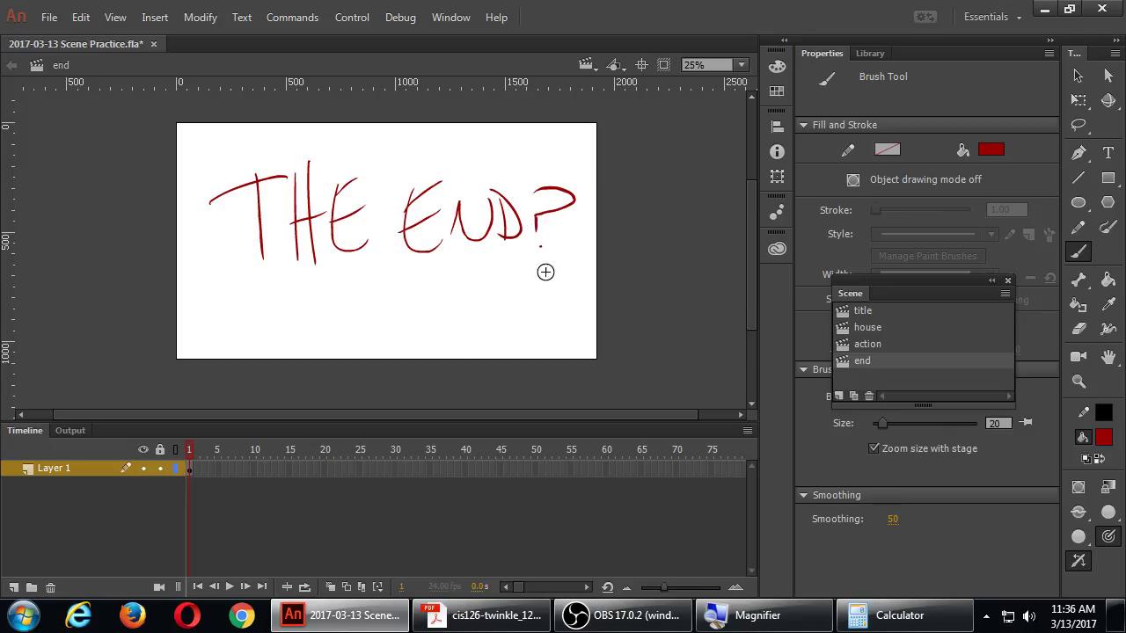
{"action": "key", "text": "ctrl+z"}
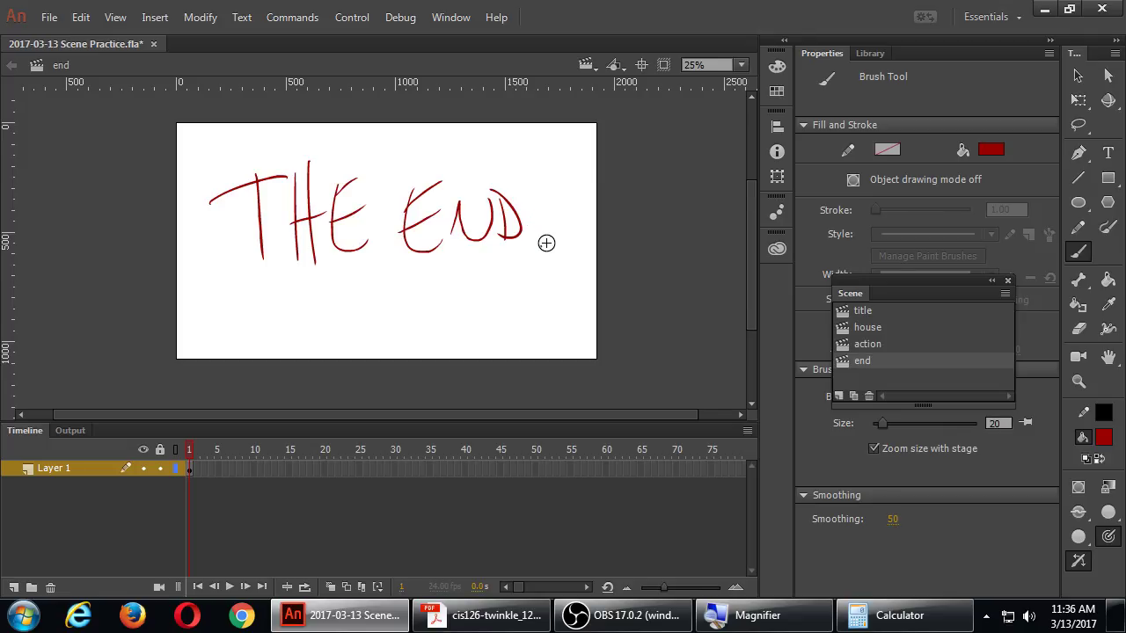
{"action": "mouse_move", "coordinate": [538, 238]}
{"action": "left_mouse_down"}
{"action": "mouse_move", "coordinate": [559, 202]}
{"action": "mouse_move", "coordinate": [576, 217]}
{"action": "mouse_move", "coordinate": [548, 223]}
{"action": "mouse_move", "coordinate": [538, 200]}
{"action": "mouse_move", "coordinate": [552, 251]}
{"action": "mouse_move", "coordinate": [530, 234]}
{"action": "left_mouse_up"}
{"action": "key", "text": "ctrl+z"}
{"action": "key", "text": "ctrl+z"}
{"action": "key", "text": "ctrl+z"}
{"action": "key", "text": "ctrl+z"}
{"action": "key", "text": "ctrl+z"}
{"action": "left_click_drag", "start_coordinate": [533, 188], "coordinate": [530, 234]}
{"action": "key", "text": "ctrl+s"}
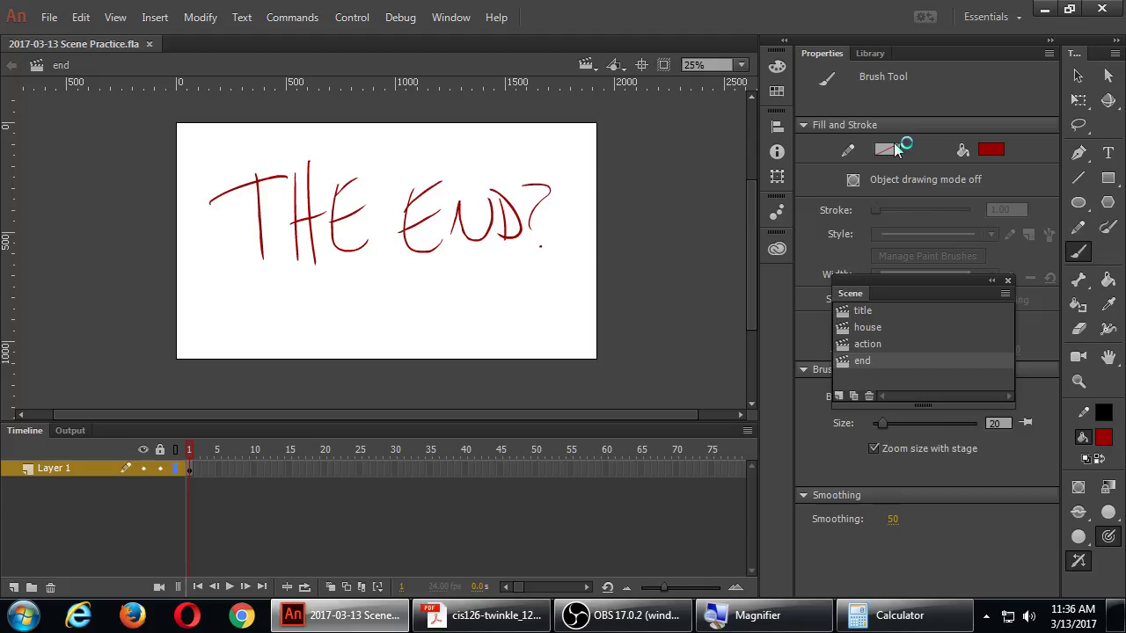
Calculate 24*5 for a five-second hold and extend Layer 1 to frame 120 by inserting frames
{"action": "left_click", "coordinate": [912, 627]}
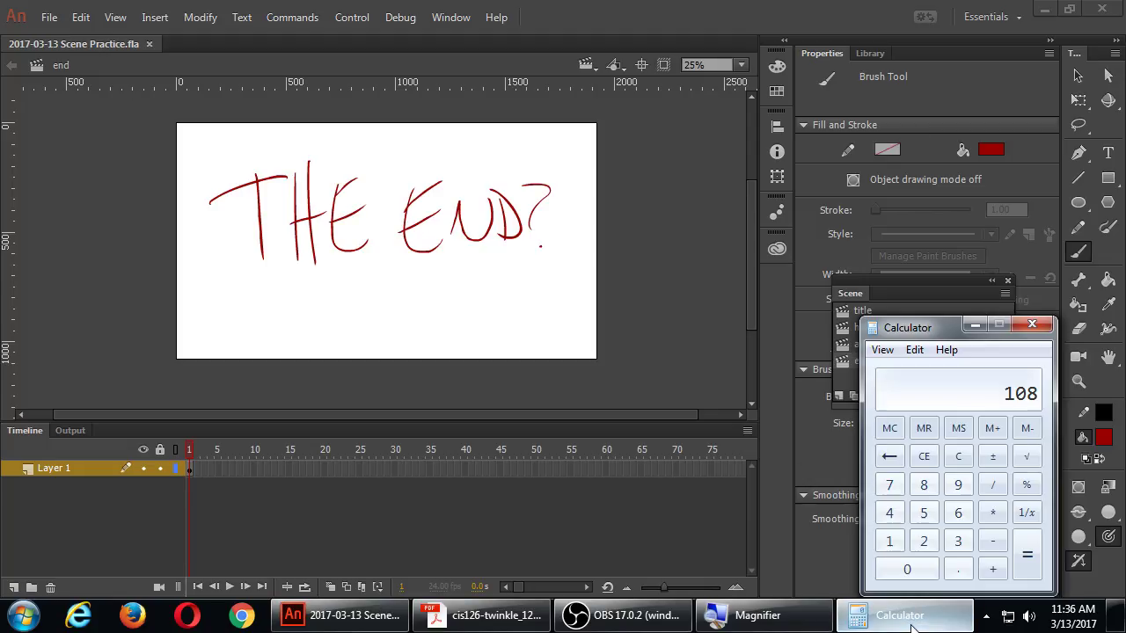
{"action": "type", "text": "24*5="}
{"action": "left_click", "coordinate": [587, 587]}
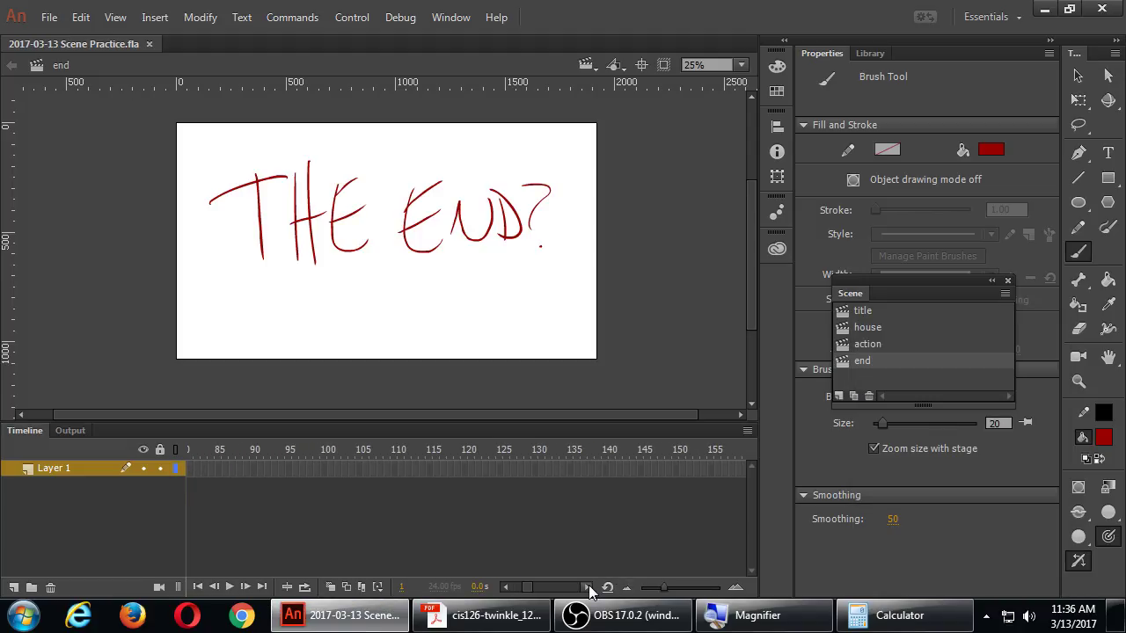
{"action": "left_click", "coordinate": [588, 587]}
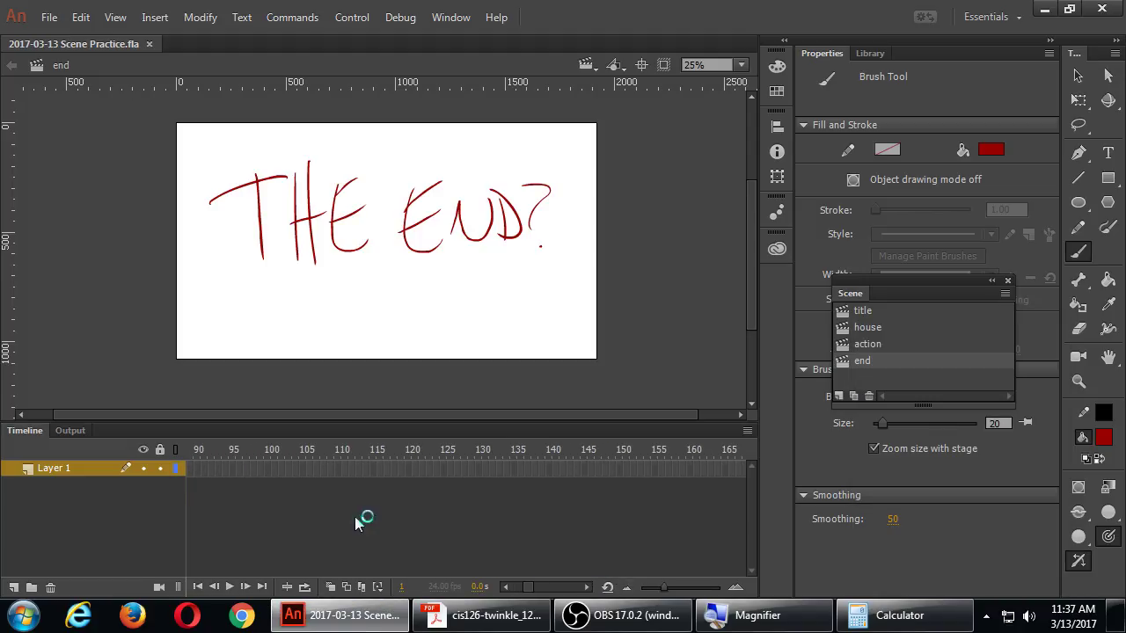
{"action": "left_click", "coordinate": [409, 472]}
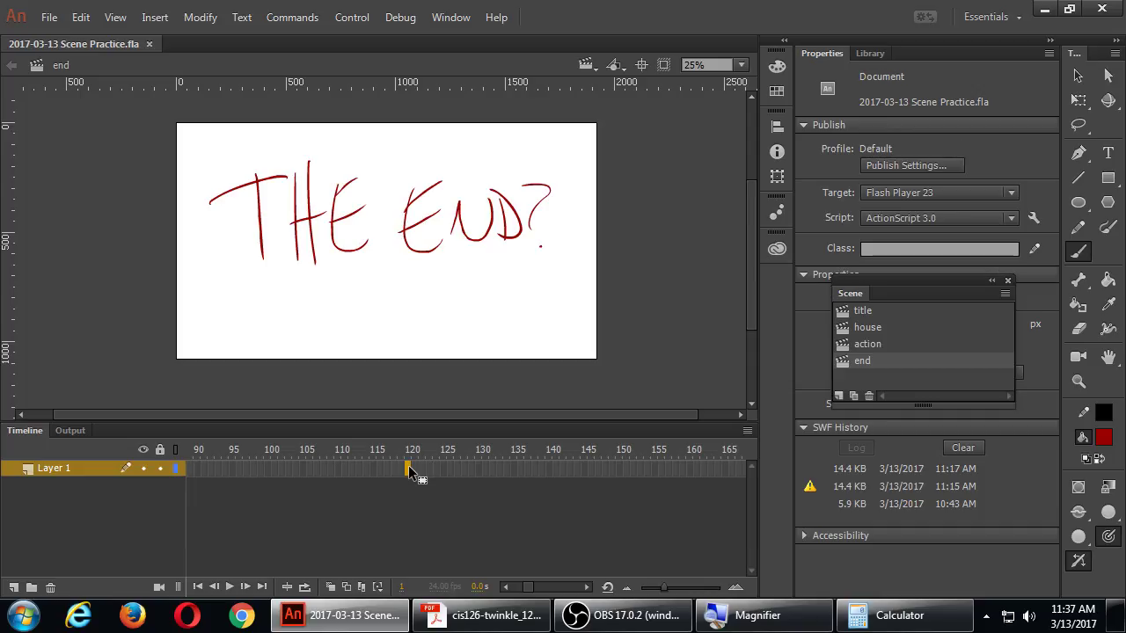
{"action": "key", "text": "F5"}
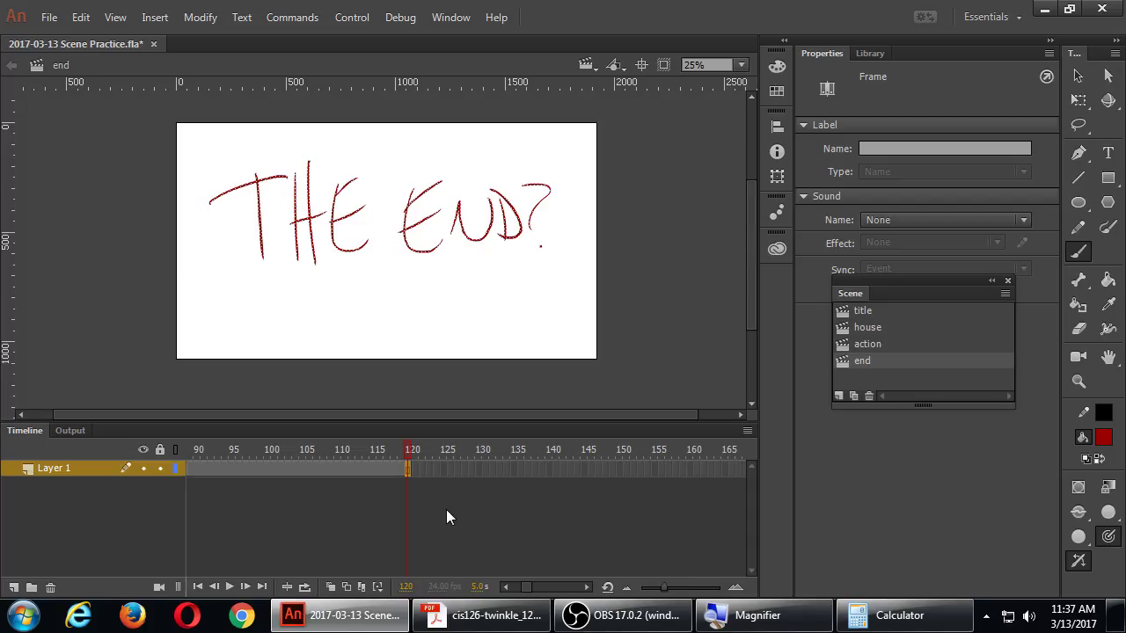
Save the document, test the whole movie in a smaller, repositioned preview window through to the end scene, and close it
{"action": "key", "text": "ctrl+s"}
{"action": "key", "text": "ctrl+Return"}
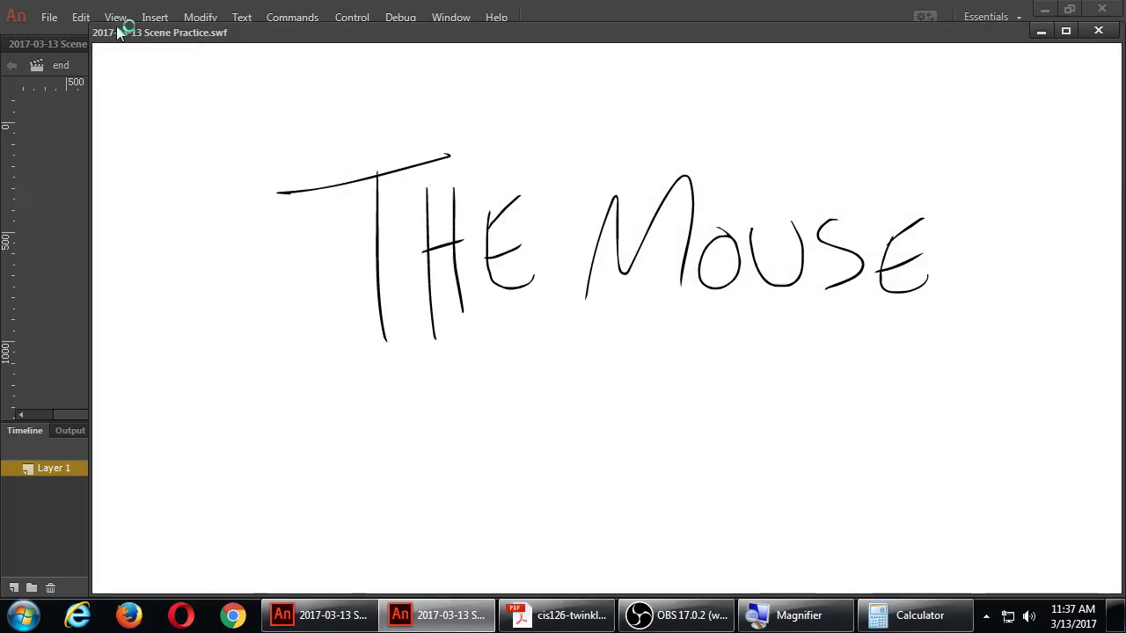
{"action": "mouse_move", "coordinate": [100, 29]}
{"action": "left_mouse_down"}
{"action": "mouse_move", "coordinate": [428, 244]}
{"action": "mouse_move", "coordinate": [531, 283]}
{"action": "mouse_move", "coordinate": [231, 112]}
{"action": "mouse_move", "coordinate": [161, 111]}
{"action": "left_mouse_up"}
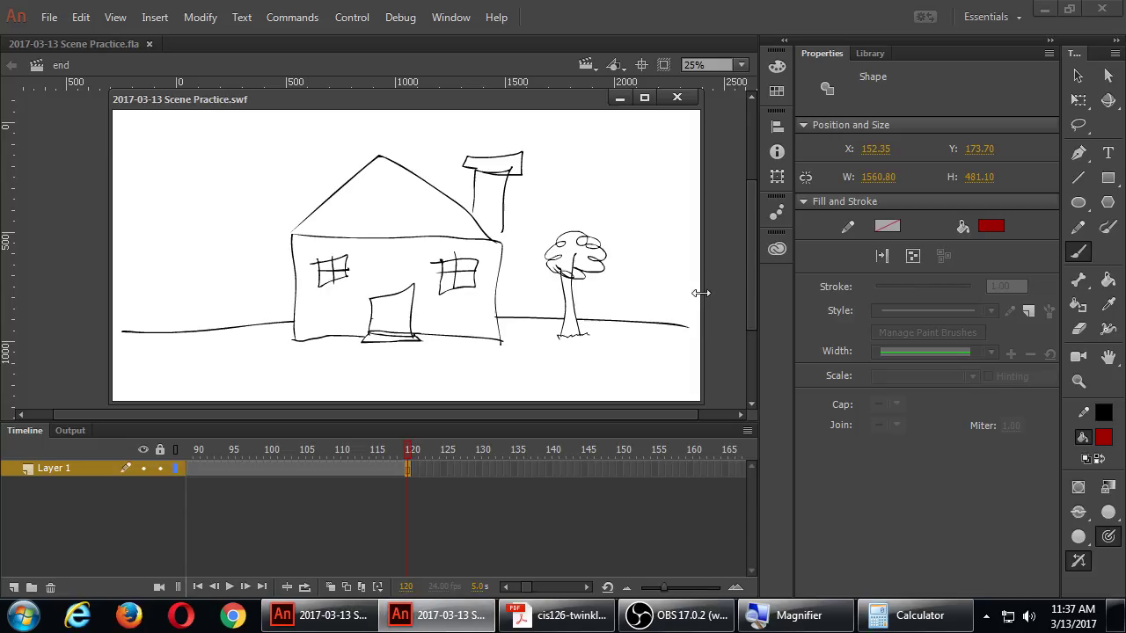
{"action": "left_click_drag", "start_coordinate": [698, 296], "coordinate": [497, 296]}
{"action": "left_click_drag", "start_coordinate": [340, 105], "coordinate": [423, 107]}
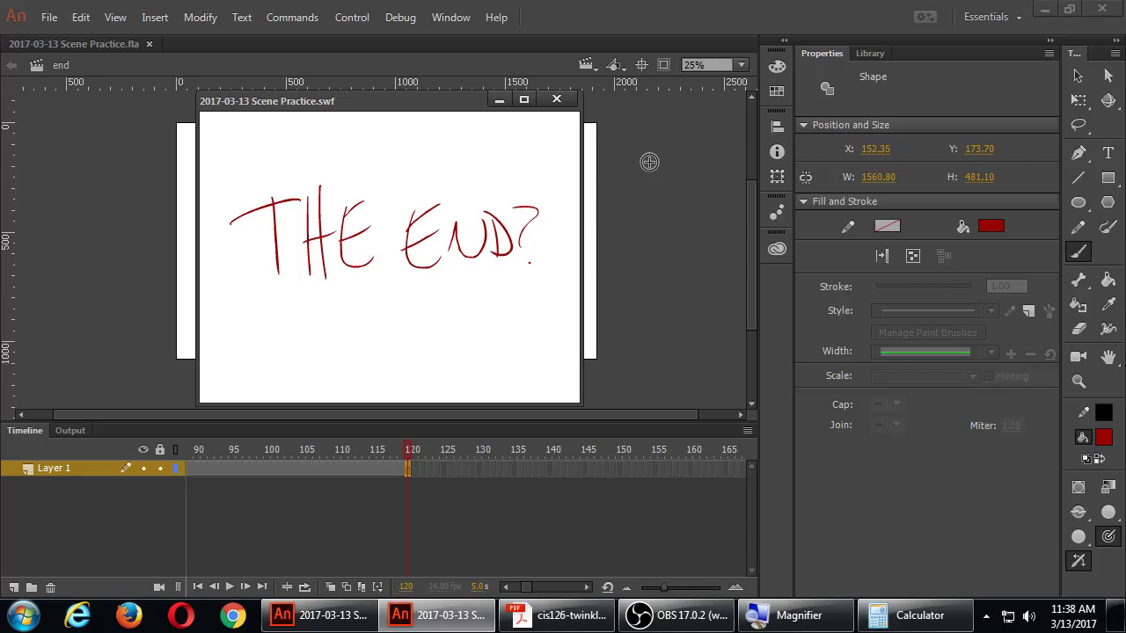
{"action": "left_click", "coordinate": [557, 99]}
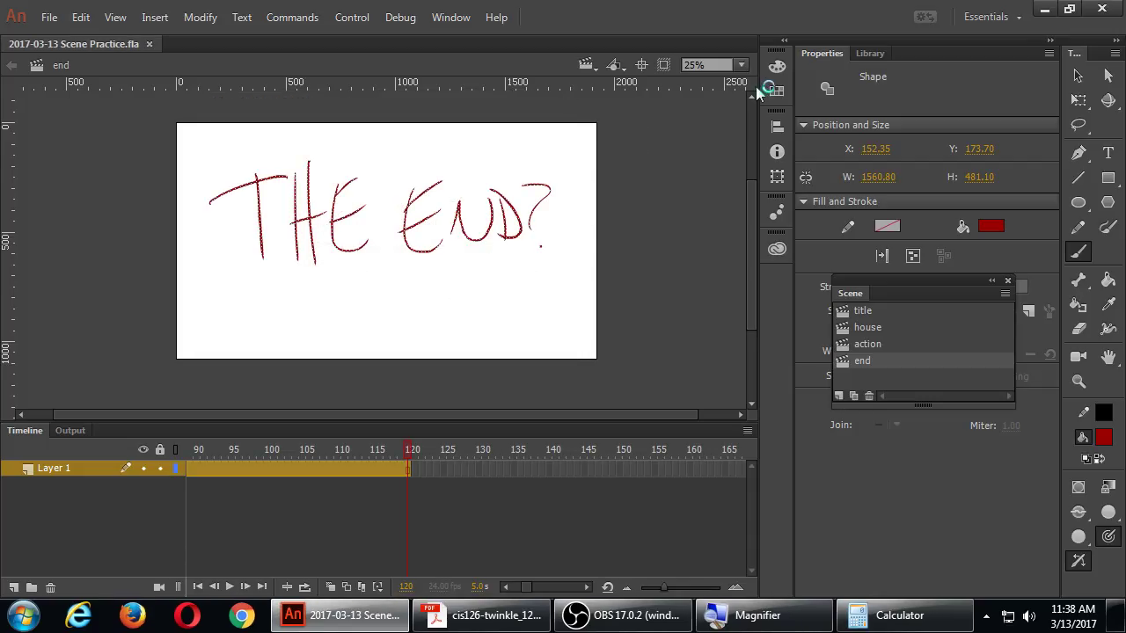
Open cat.fla and show the contents of its library
{"action": "left_click", "coordinate": [1079, 75]}
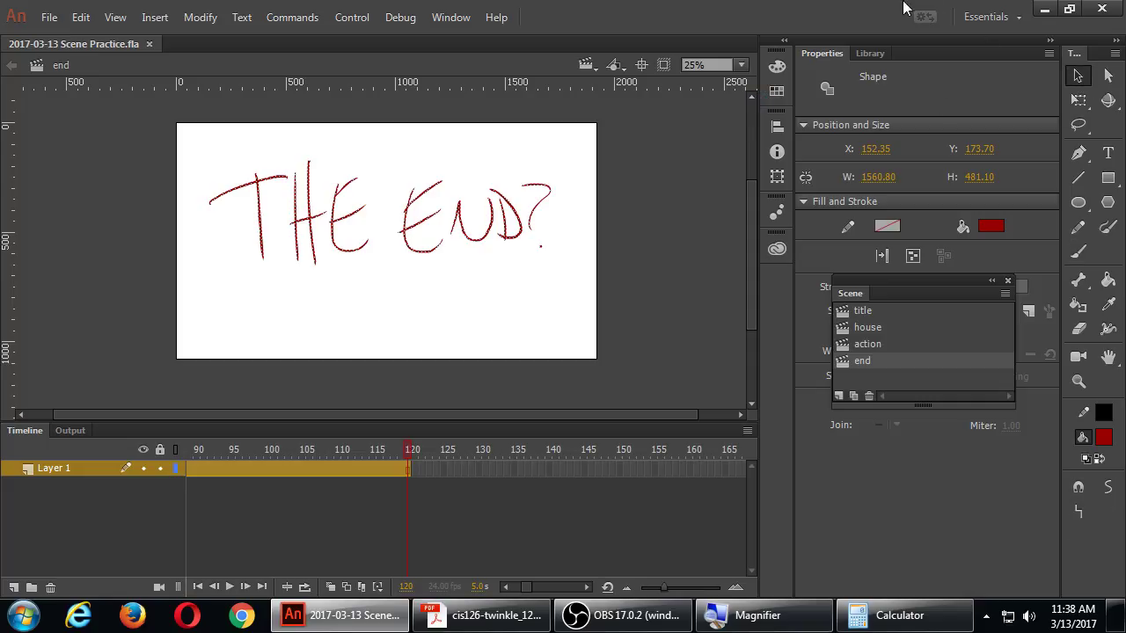
{"action": "left_click", "coordinate": [49, 17]}
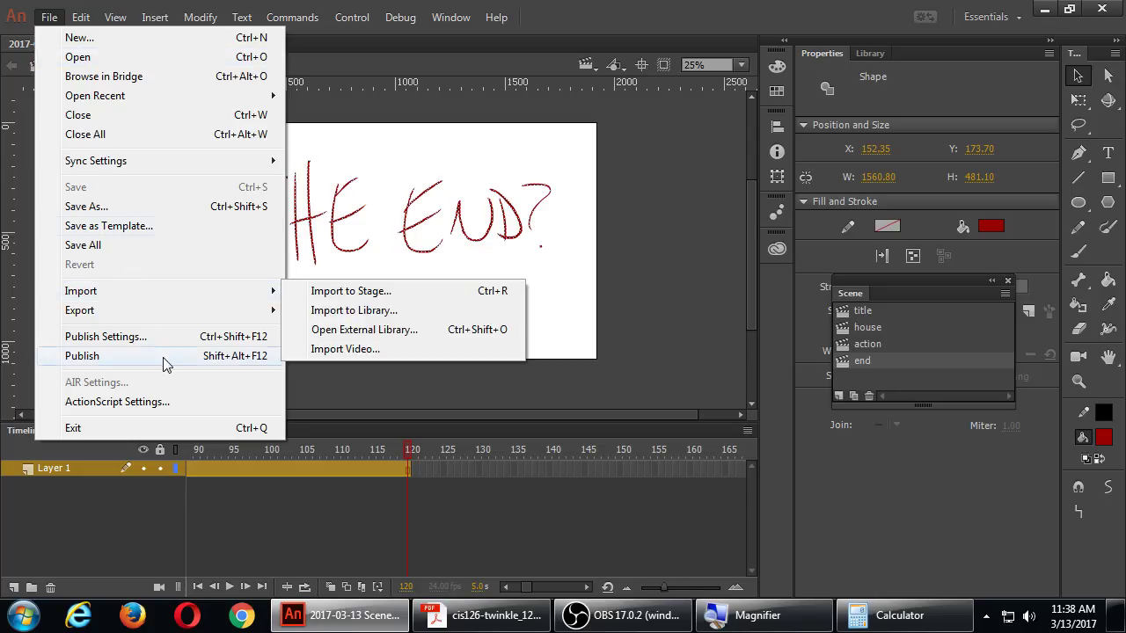
{"action": "left_click", "coordinate": [132, 57]}
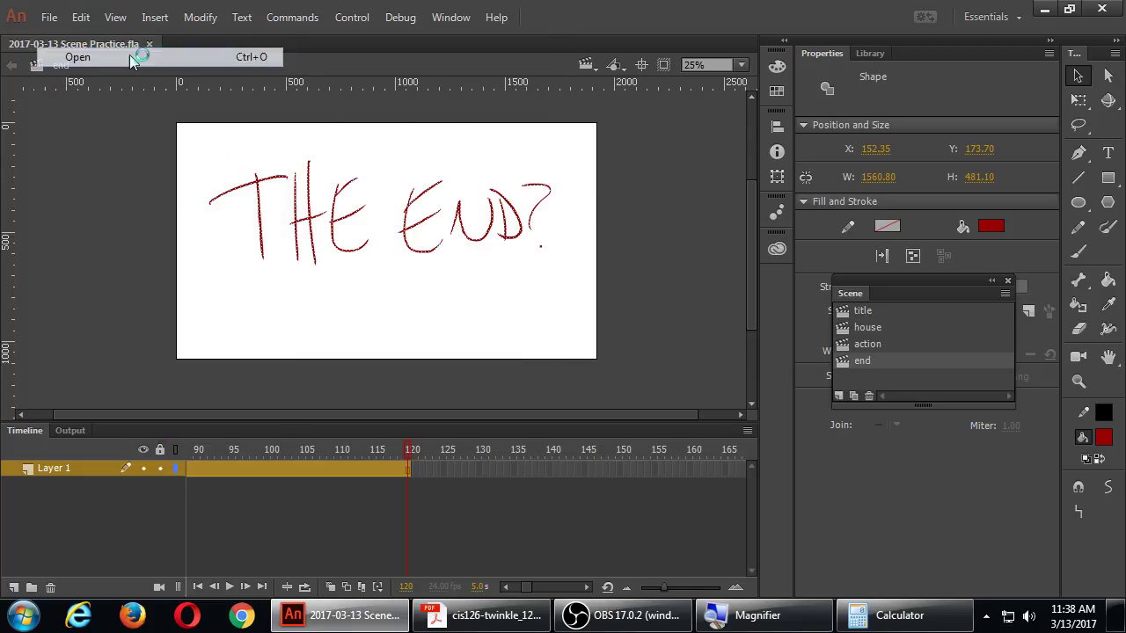
{"action": "double_click", "coordinate": [190, 216]}
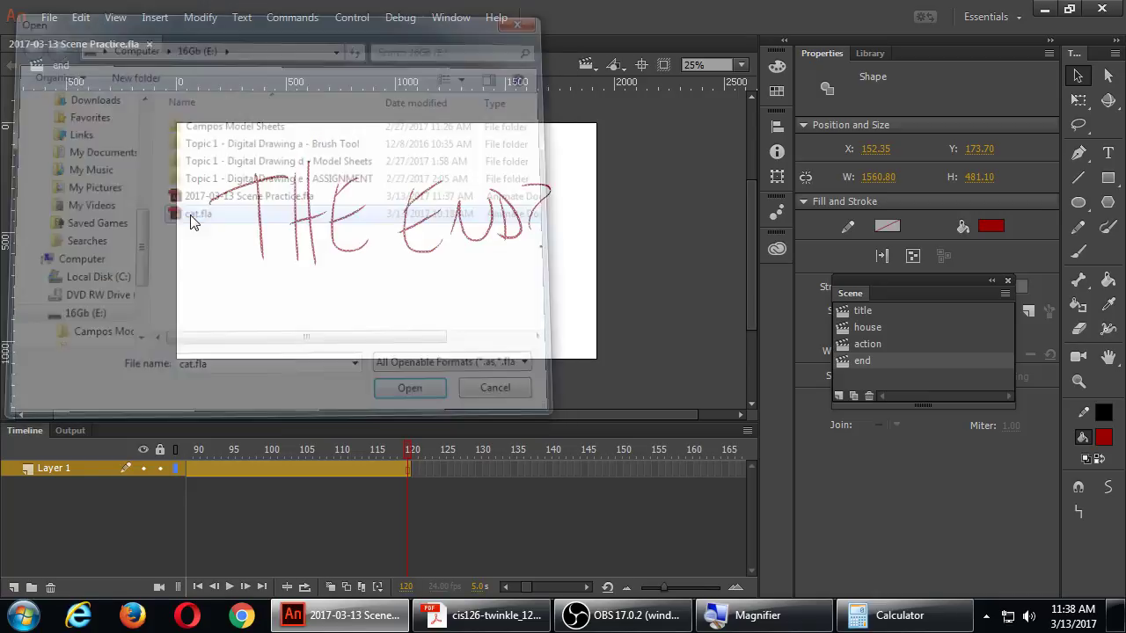
{"action": "left_click", "coordinate": [736, 342]}
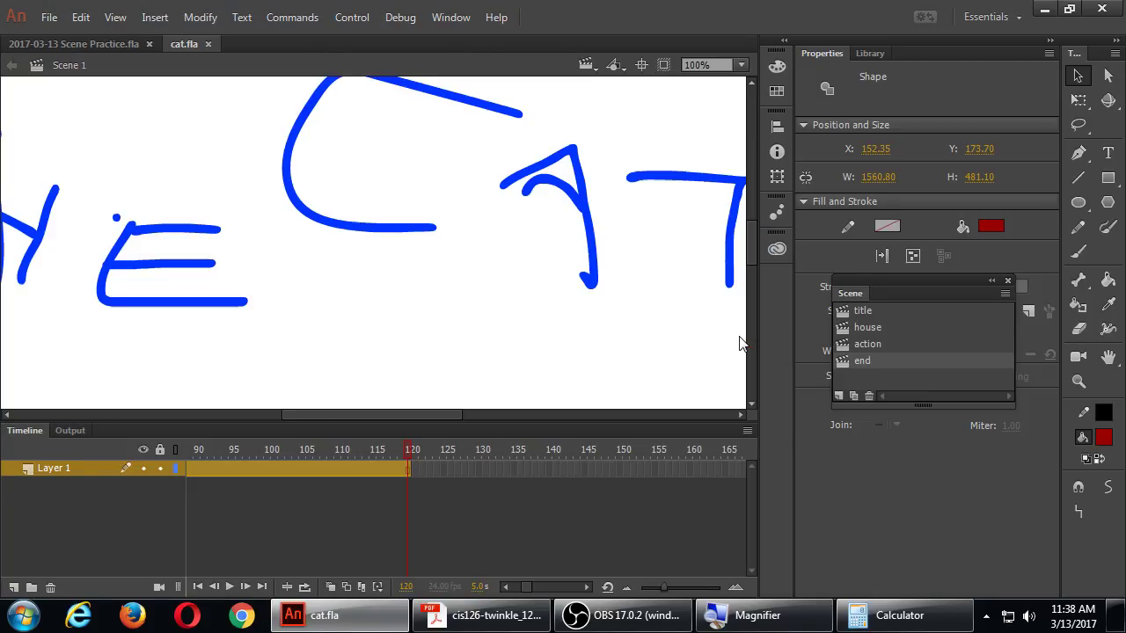
{"action": "left_click", "coordinate": [871, 53]}
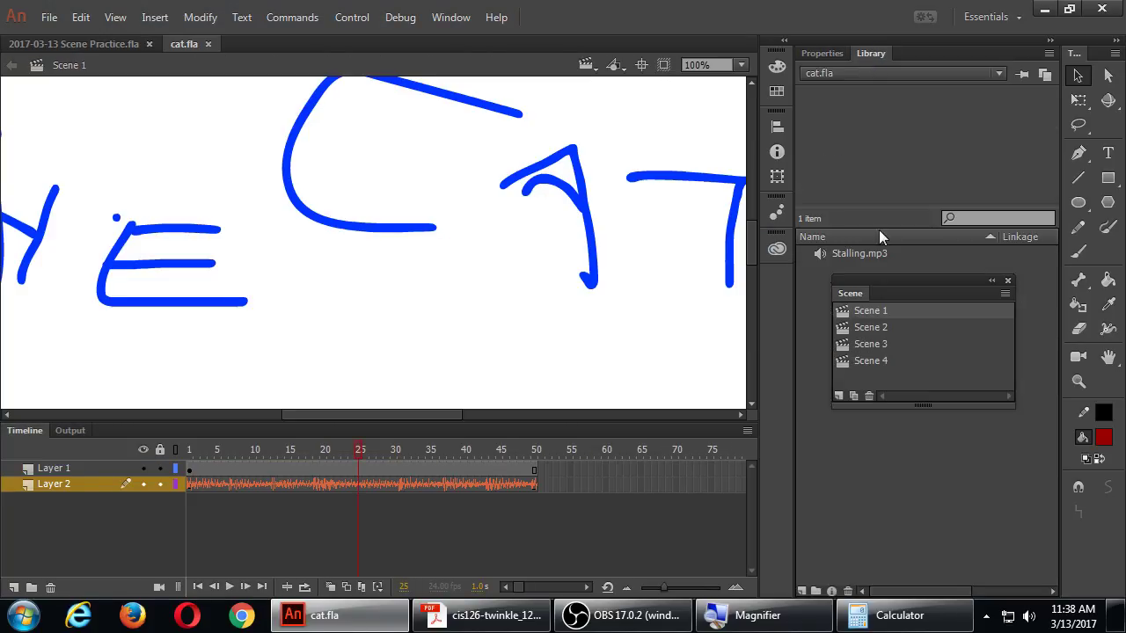
Examine the folder move options for the Stalling.mp3 sound, cancel the move, and close cat.fla
{"action": "left_click", "coordinate": [836, 253]}
{"action": "right_click", "coordinate": [836, 252]}
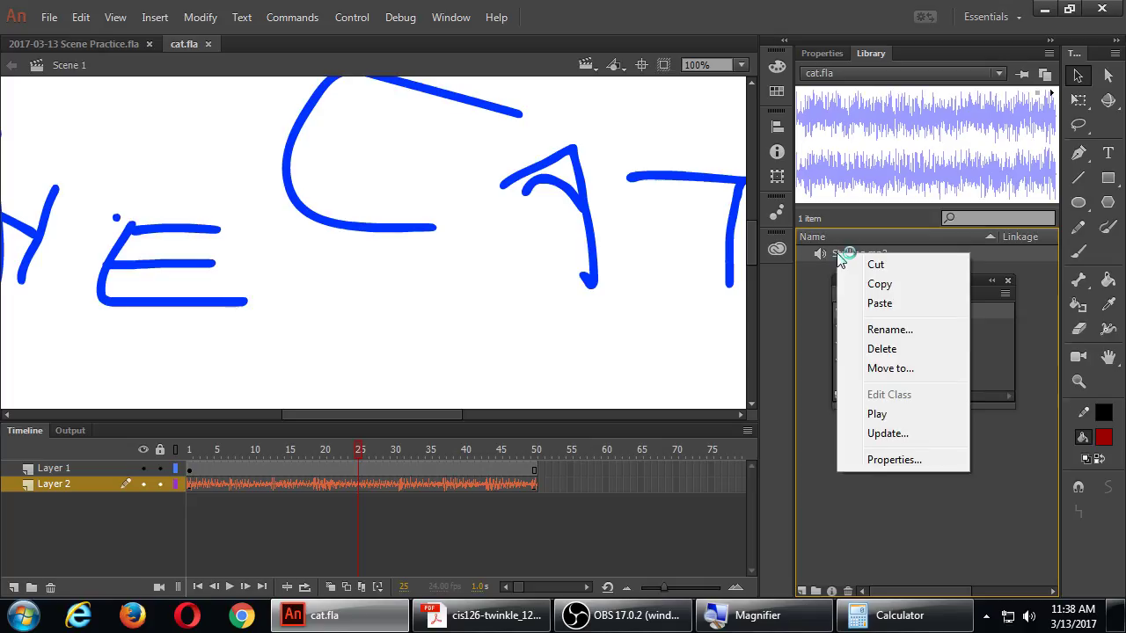
{"action": "left_click", "coordinate": [896, 368]}
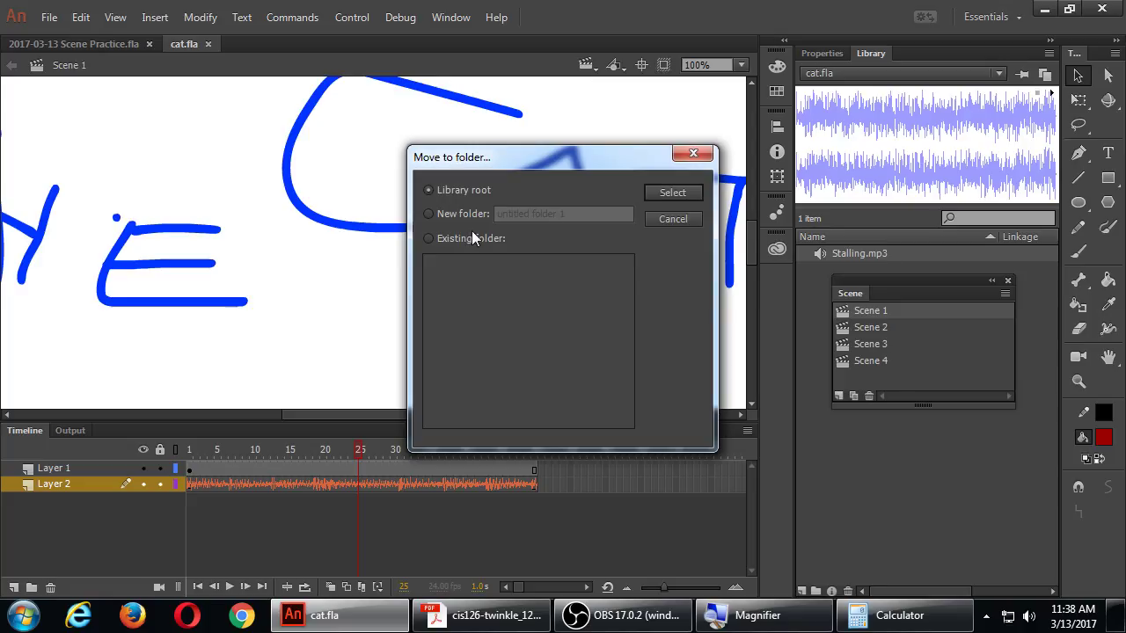
{"action": "left_click", "coordinate": [664, 218]}
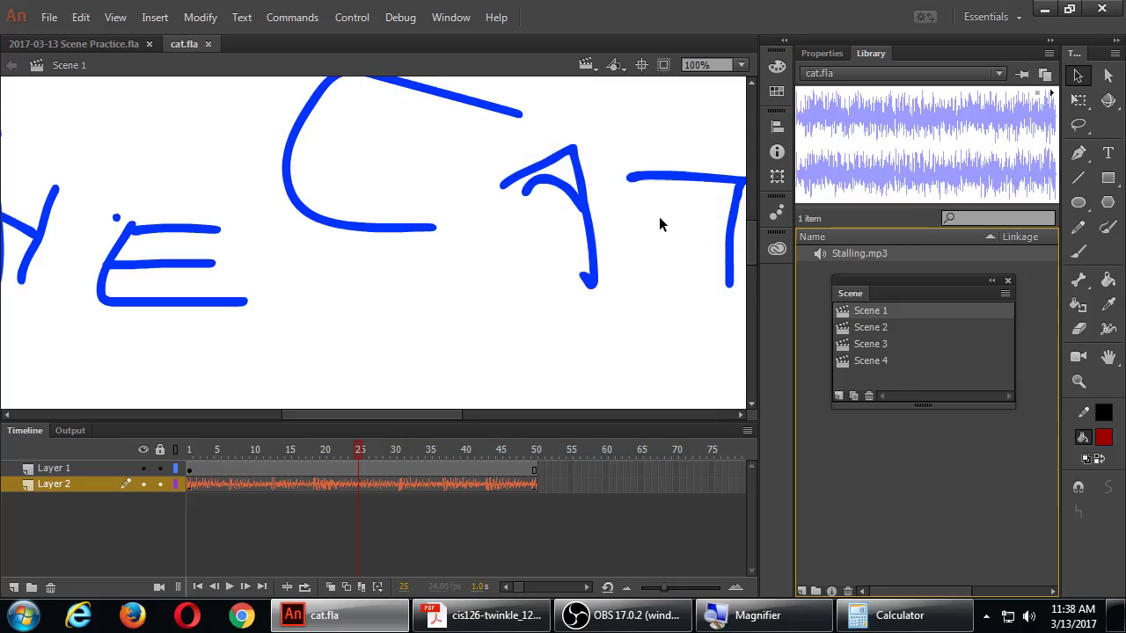
{"action": "left_click", "coordinate": [208, 44]}
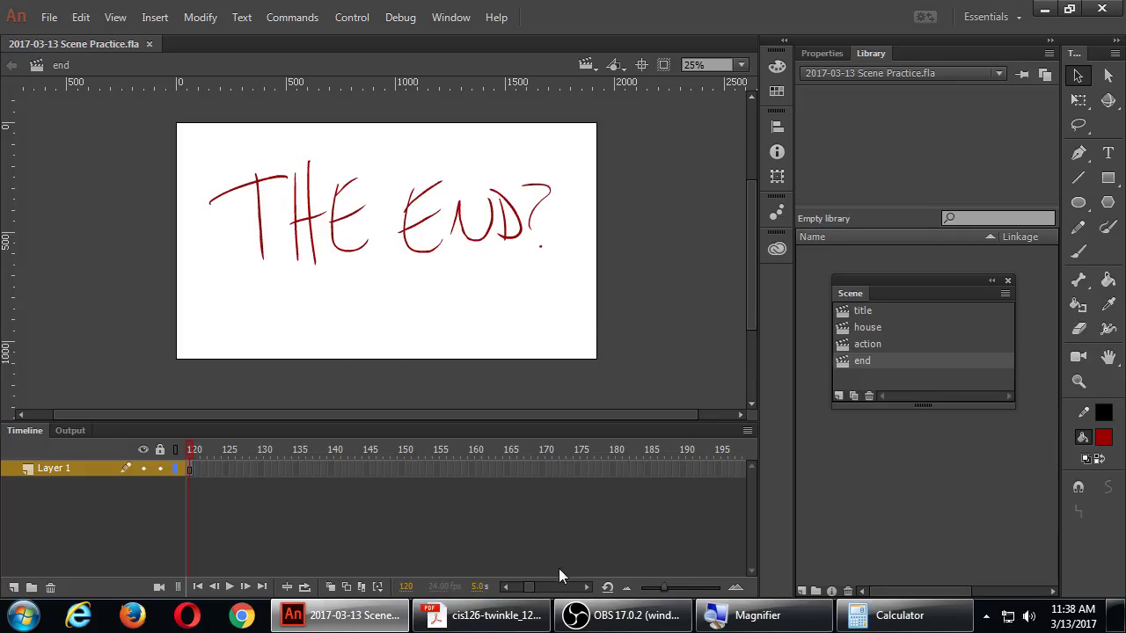
Return the timeline view to frame 1, and open the Topic 2 - Handouts folder inside CIS126 from the desktop's Web Design shortcut
{"action": "left_click_drag", "start_coordinate": [531, 583], "coordinate": [519, 586]}
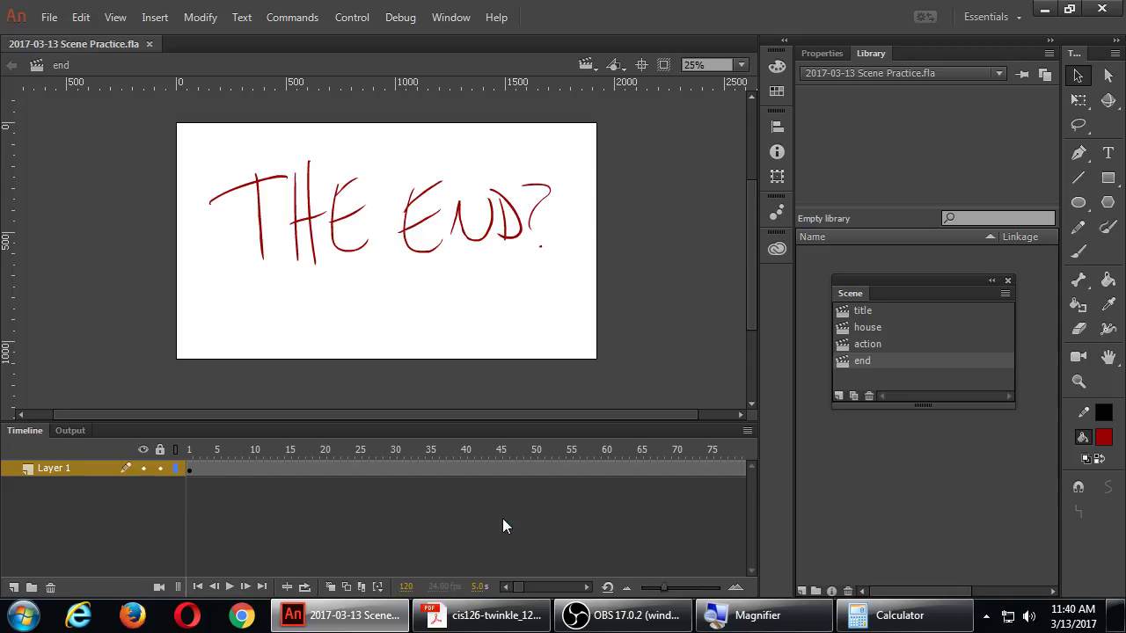
{"action": "key", "text": "super+d"}
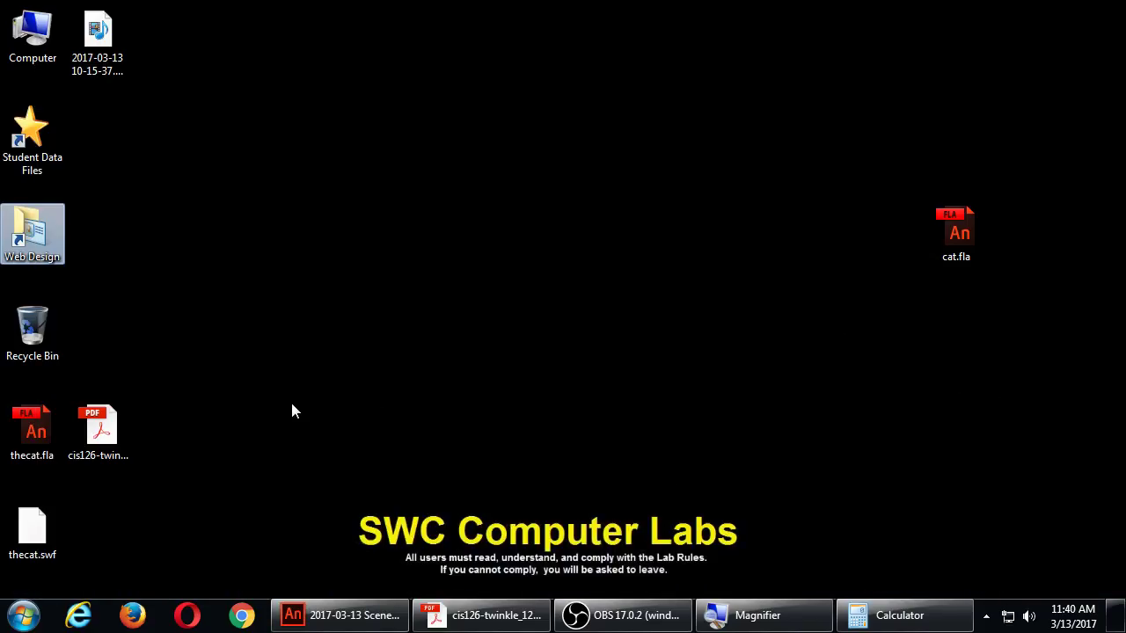
{"action": "double_click", "coordinate": [30, 238]}
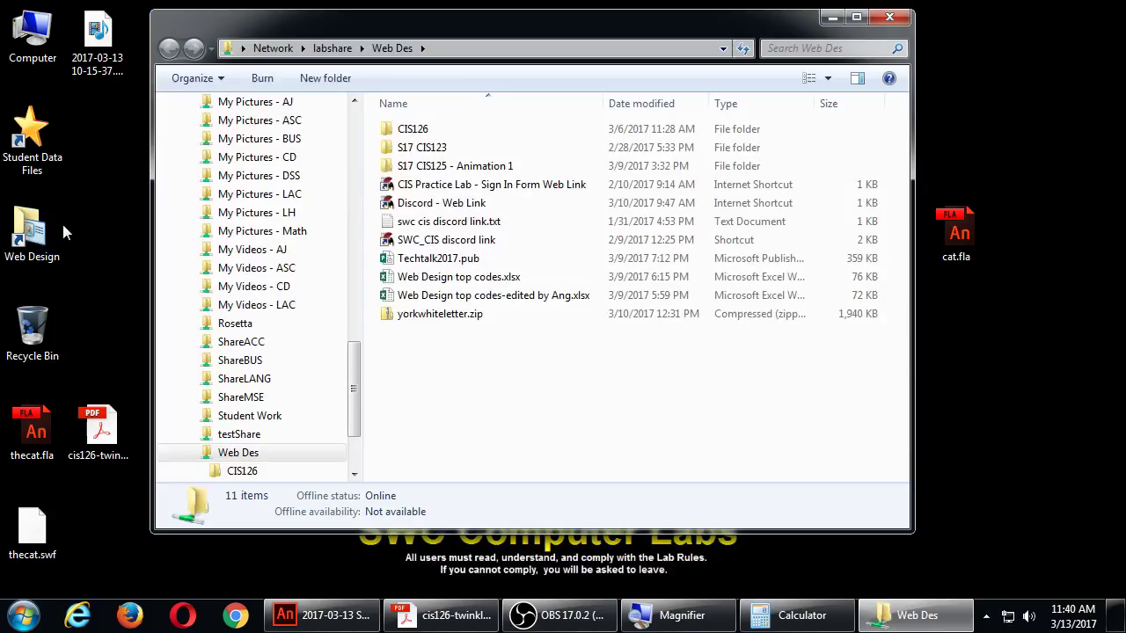
{"action": "double_click", "coordinate": [409, 130]}
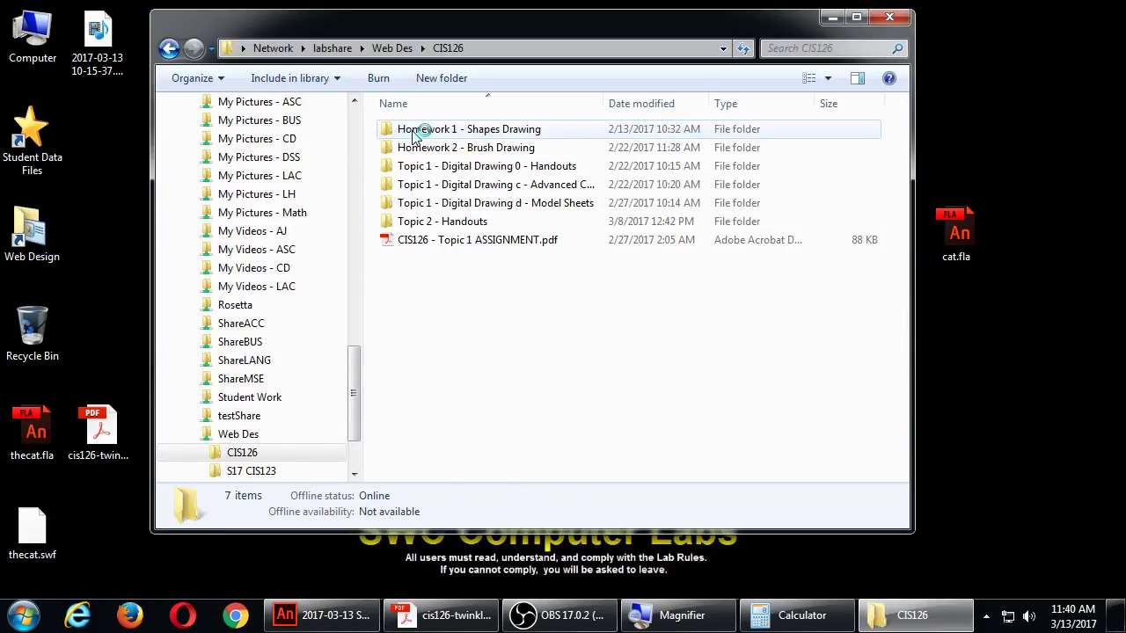
{"action": "double_click", "coordinate": [449, 222]}
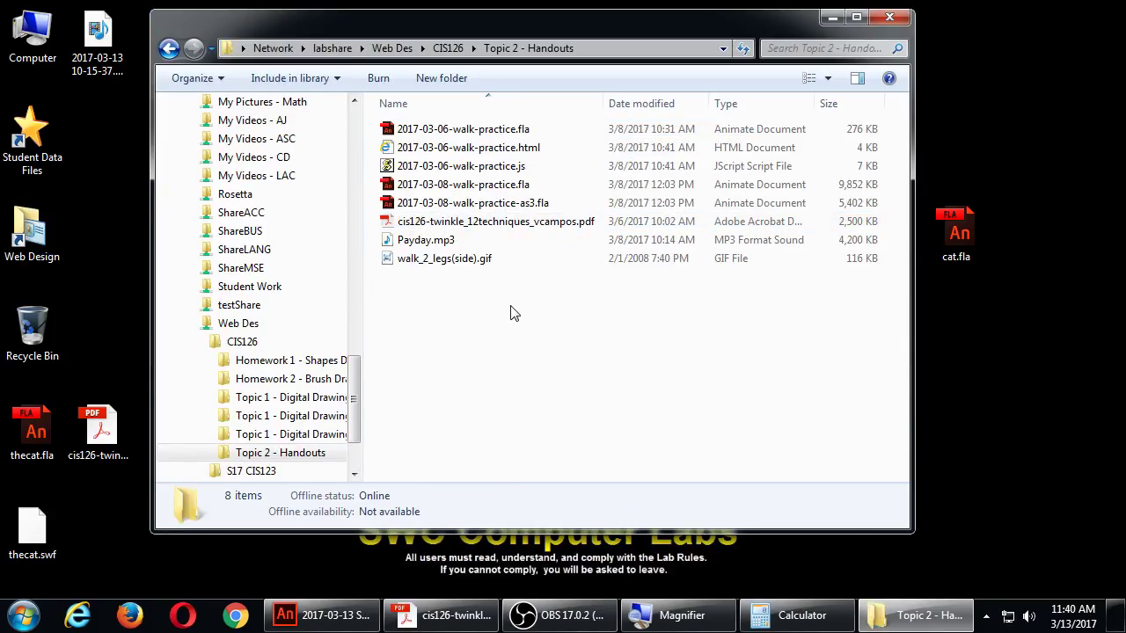
Copy Payday.mp3 from the Topic 2 - Handouts folder in CIS126 to the desktop
{"action": "left_click", "coordinate": [176, 50]}
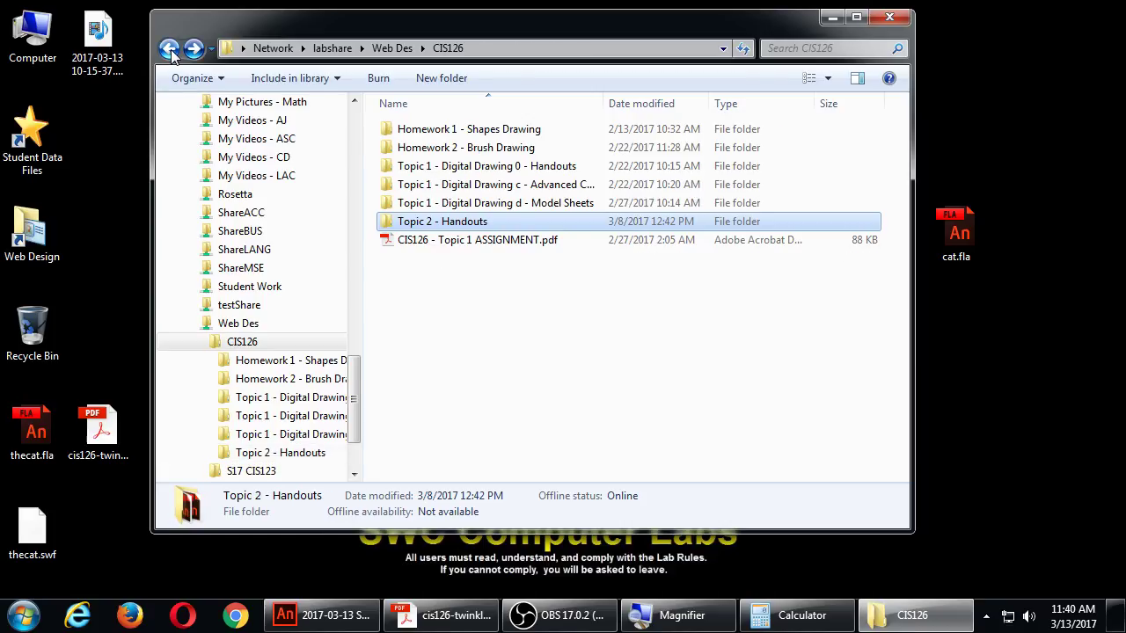
{"action": "double_click", "coordinate": [460, 224]}
{"action": "left_click_drag", "start_coordinate": [440, 244], "coordinate": [950, 335]}
{"action": "left_click", "coordinate": [984, 343]}
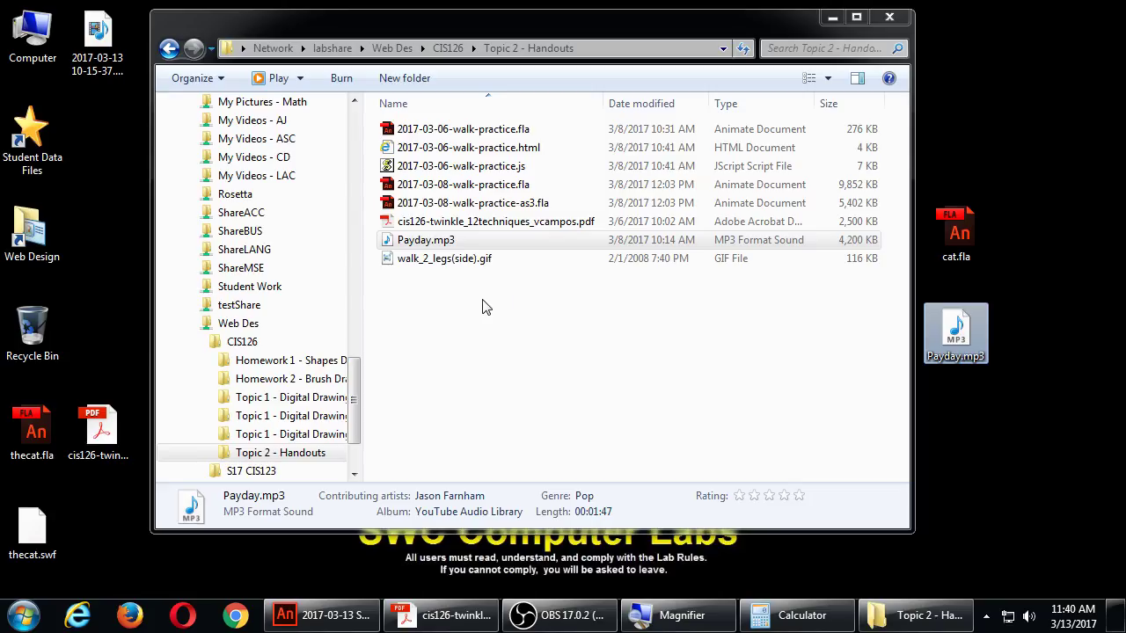
Return to the Animate document and import Payday.mp3 from the desktop into its library
{"action": "left_click", "coordinate": [349, 620]}
{"action": "left_click", "coordinate": [48, 17]}
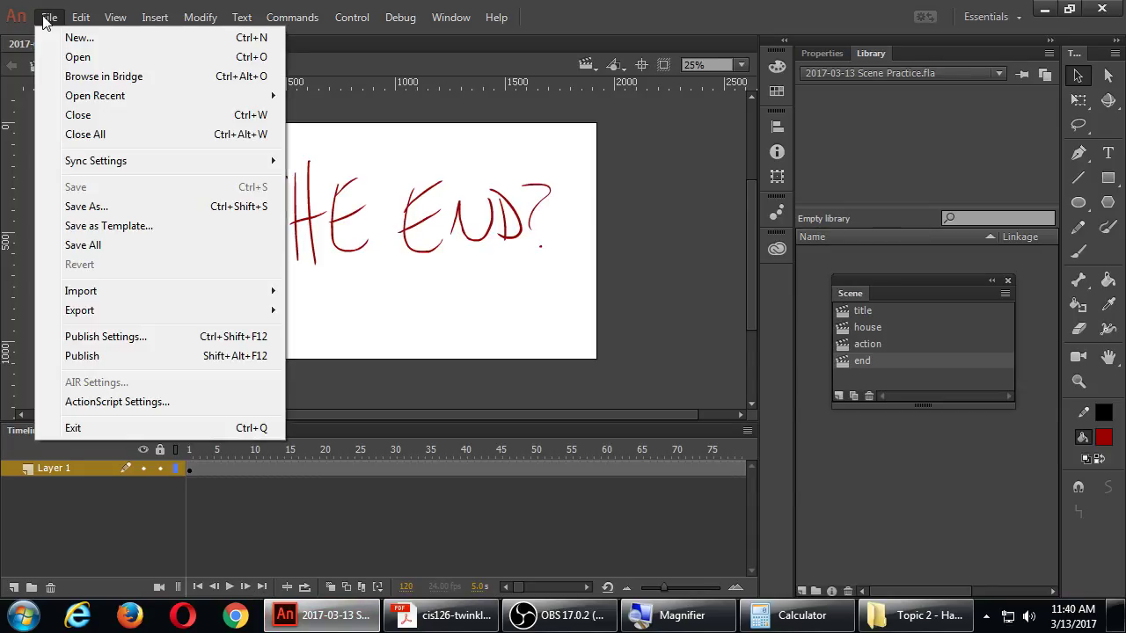
{"action": "mouse_move", "coordinate": [189, 293]}
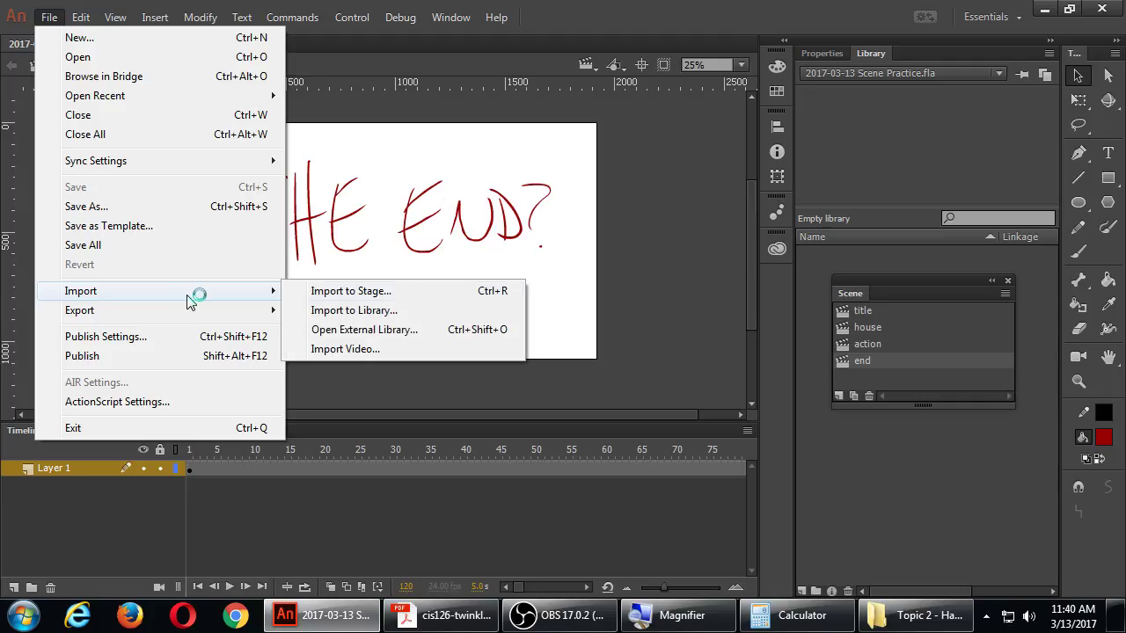
{"action": "left_click", "coordinate": [371, 311]}
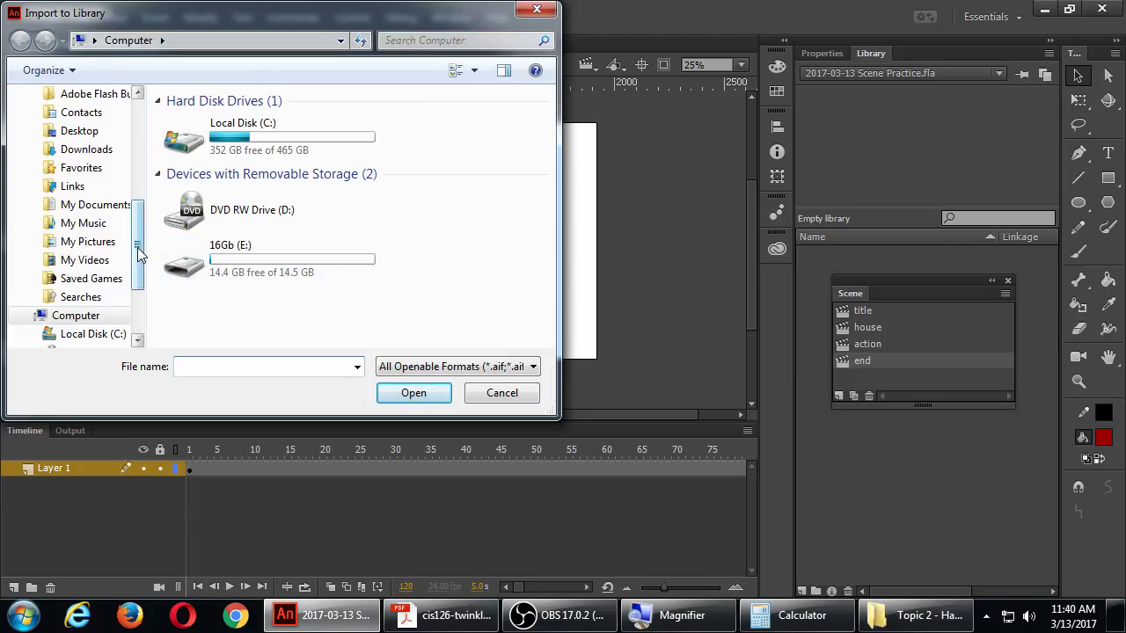
{"action": "left_click_drag", "start_coordinate": [137, 251], "coordinate": [138, 154]}
{"action": "left_click", "coordinate": [68, 120]}
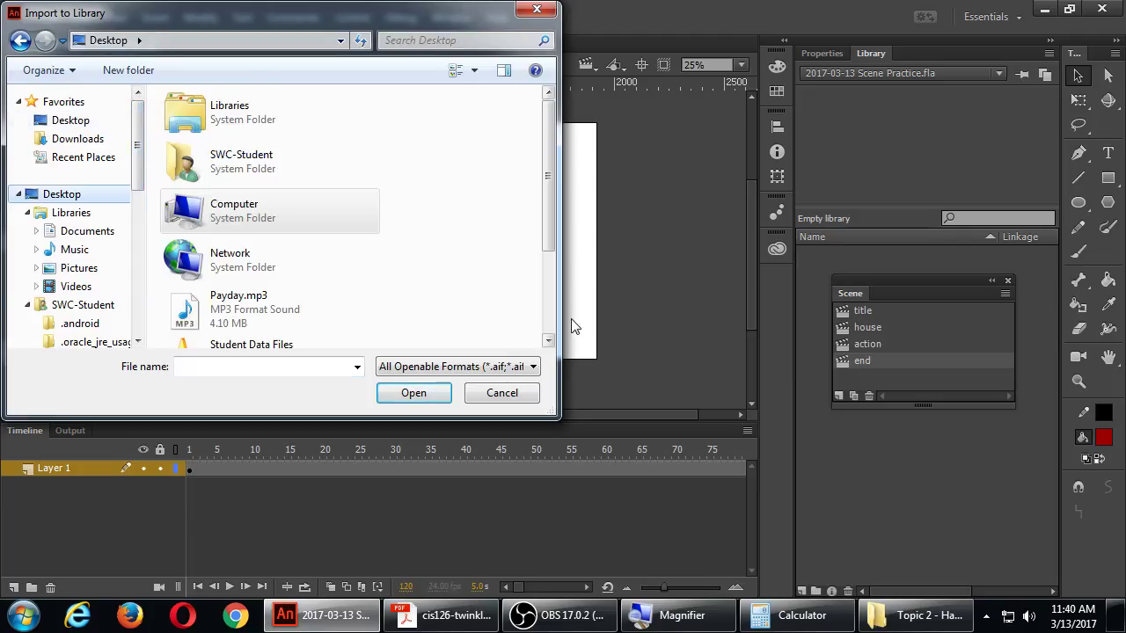
{"action": "left_click", "coordinate": [312, 315]}
{"action": "left_click", "coordinate": [423, 397]}
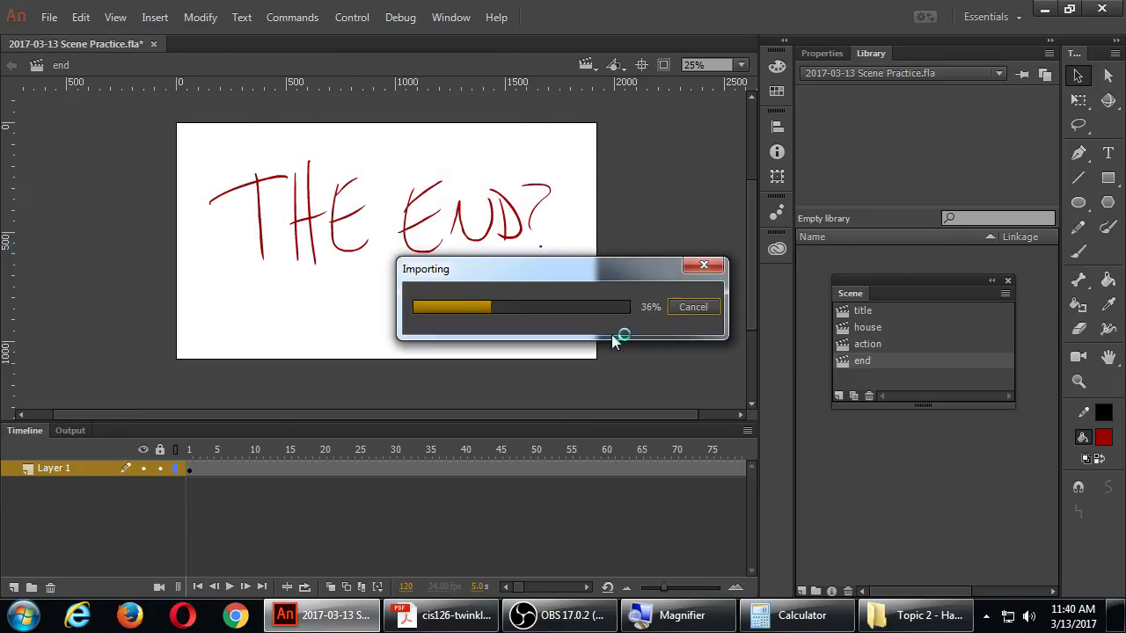
Move the Scene panel clear of the library list, preview the Payday.mp3 sound, stop it, and save the document
{"action": "left_click_drag", "start_coordinate": [930, 281], "coordinate": [941, 359]}
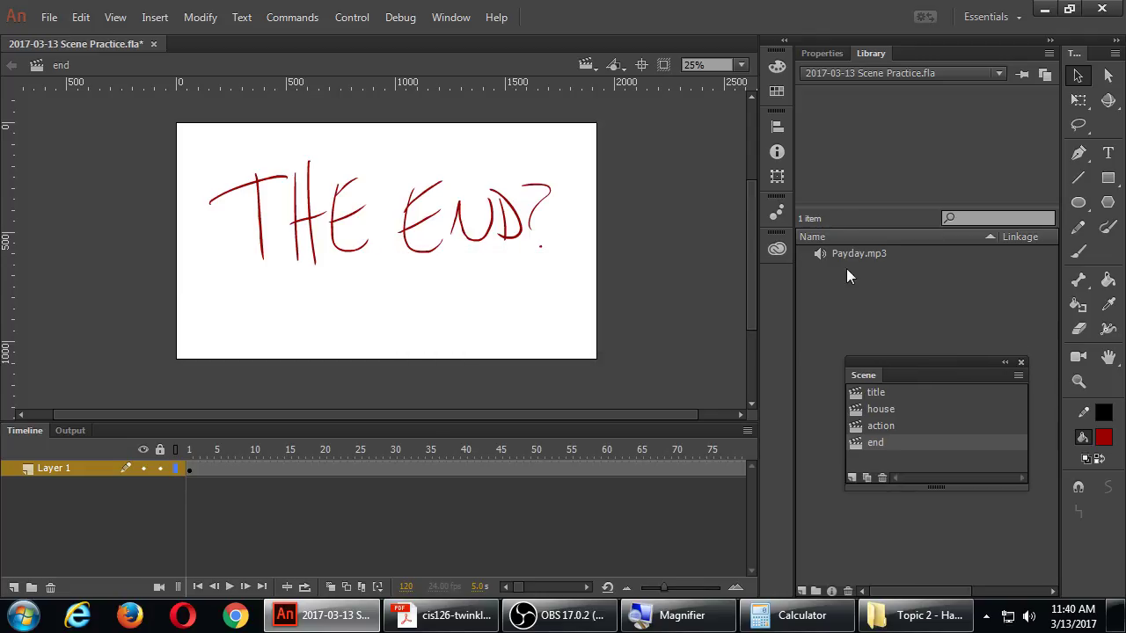
{"action": "left_click", "coordinate": [829, 254]}
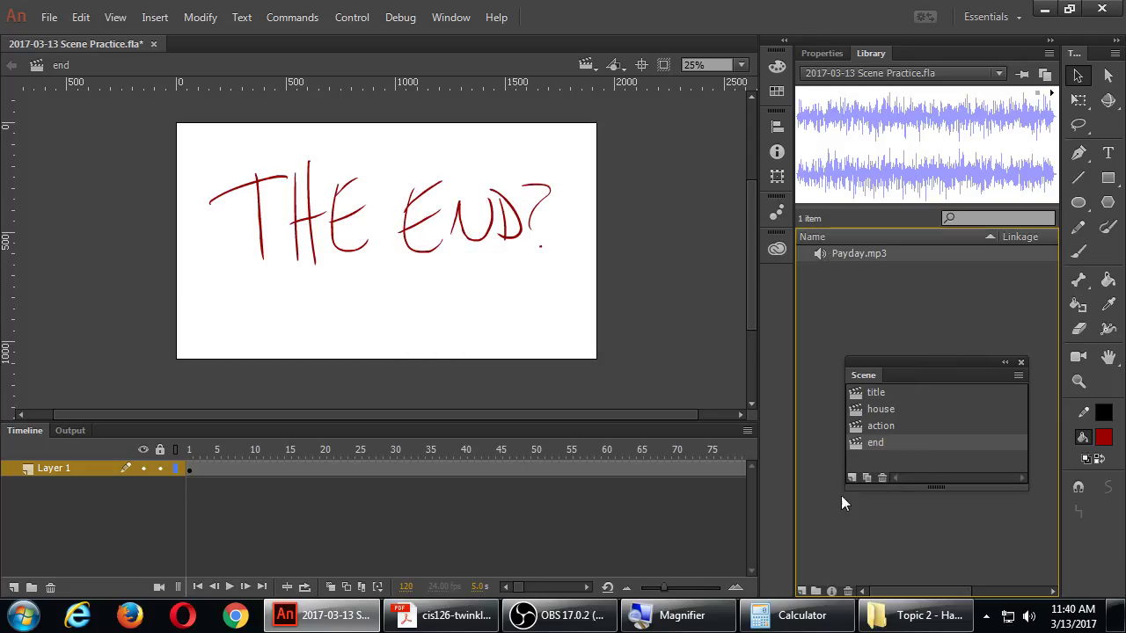
{"action": "left_click", "coordinate": [1049, 93]}
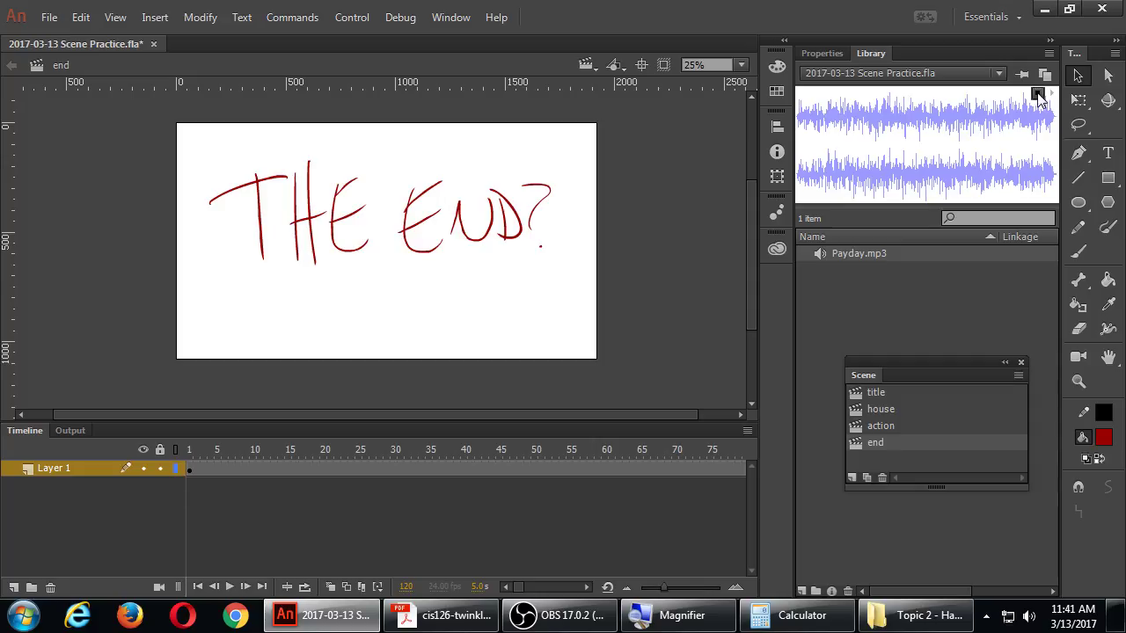
{"action": "left_click", "coordinate": [1037, 92]}
{"action": "key", "text": "ctrl+s"}
Show where Payday.mp3 is stored on the network, going from the CIS126 folder into Topic 2 - Handouts
{"action": "key", "text": "super+d"}
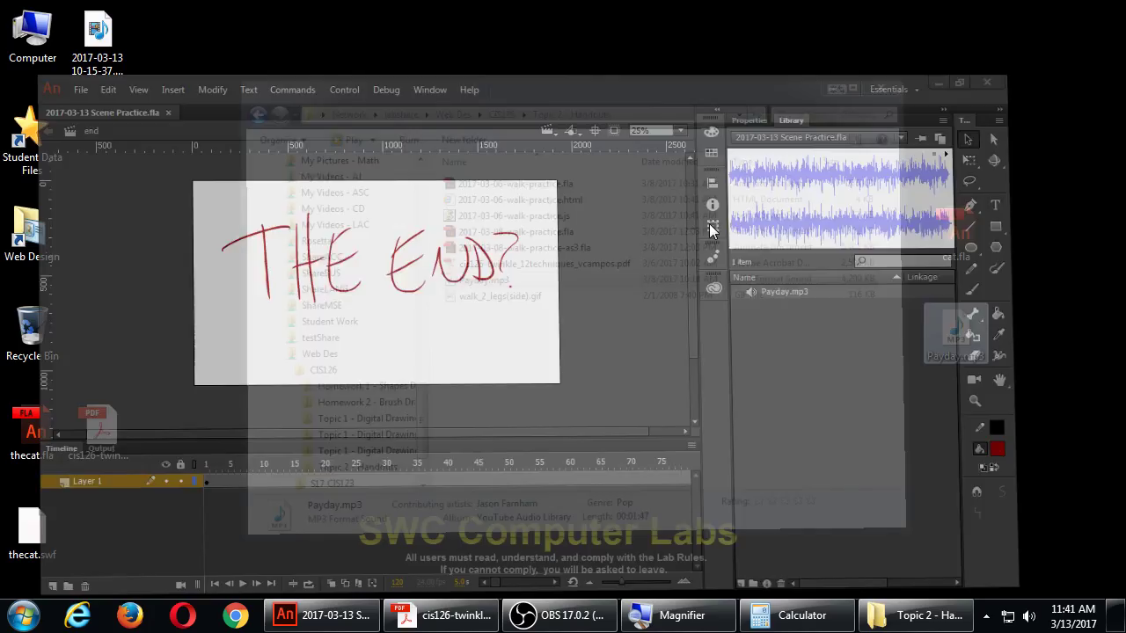
{"action": "left_click", "coordinate": [902, 613]}
{"action": "left_click", "coordinate": [448, 47]}
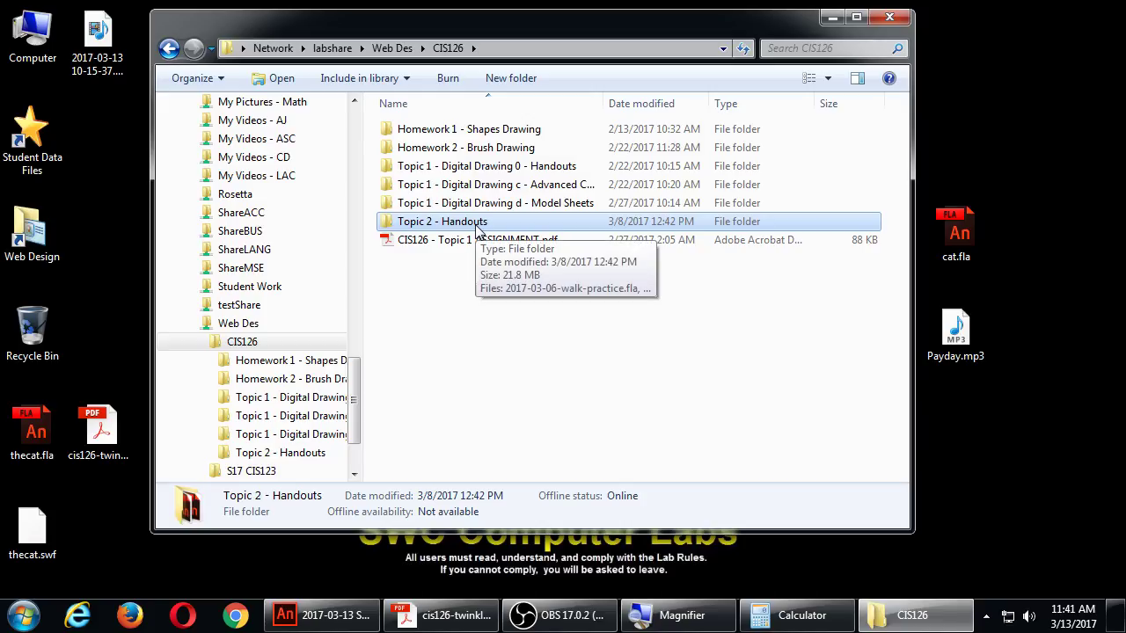
{"action": "double_click", "coordinate": [477, 227]}
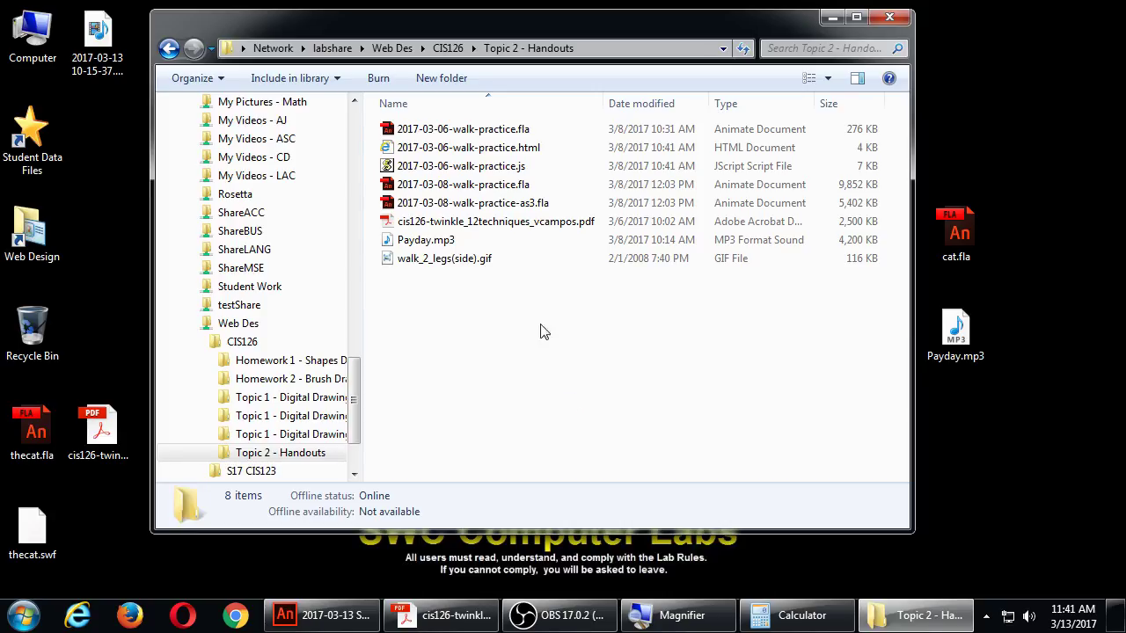
{"action": "left_click", "coordinate": [492, 241]}
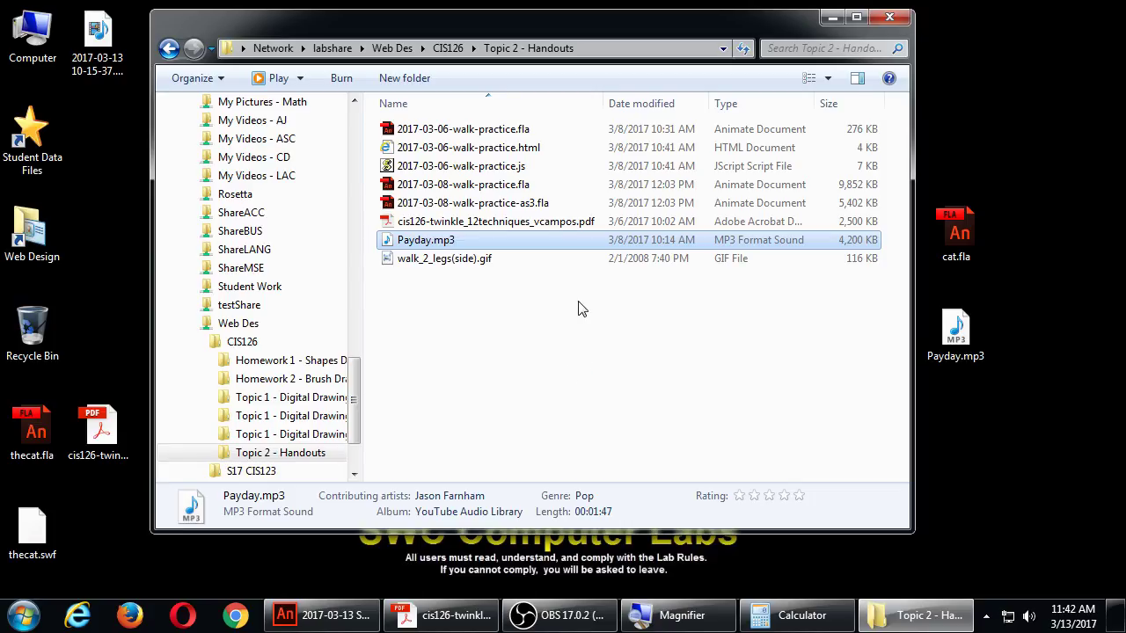
Back in Animate, add a layer named music to the title scene and place it below Layer 1
{"action": "left_click", "coordinate": [322, 616]}
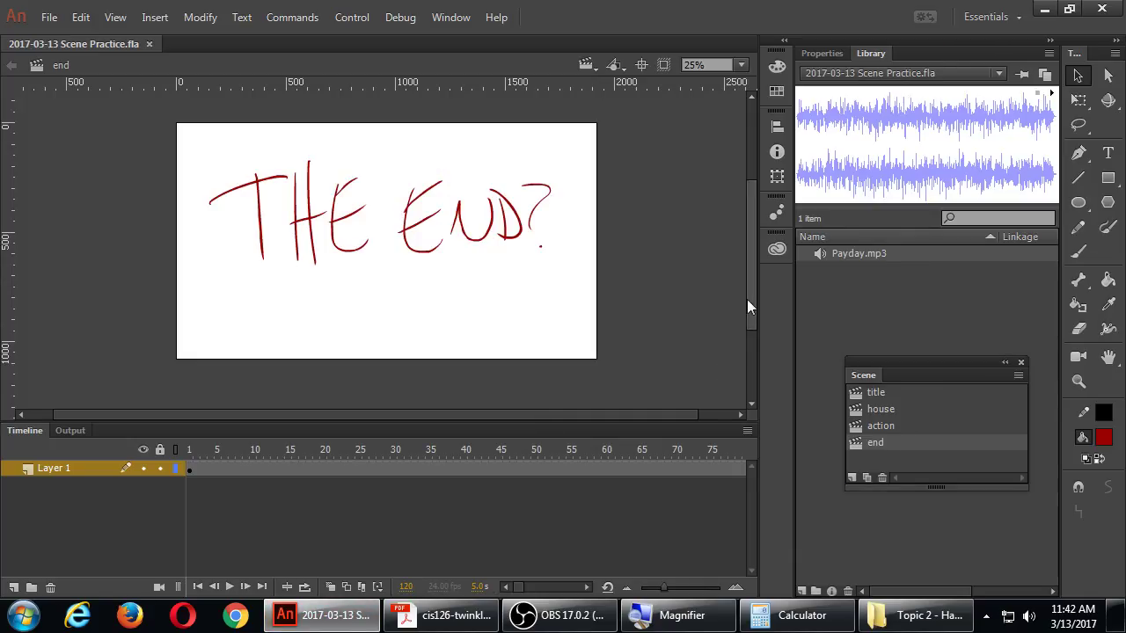
{"action": "left_click", "coordinate": [876, 392]}
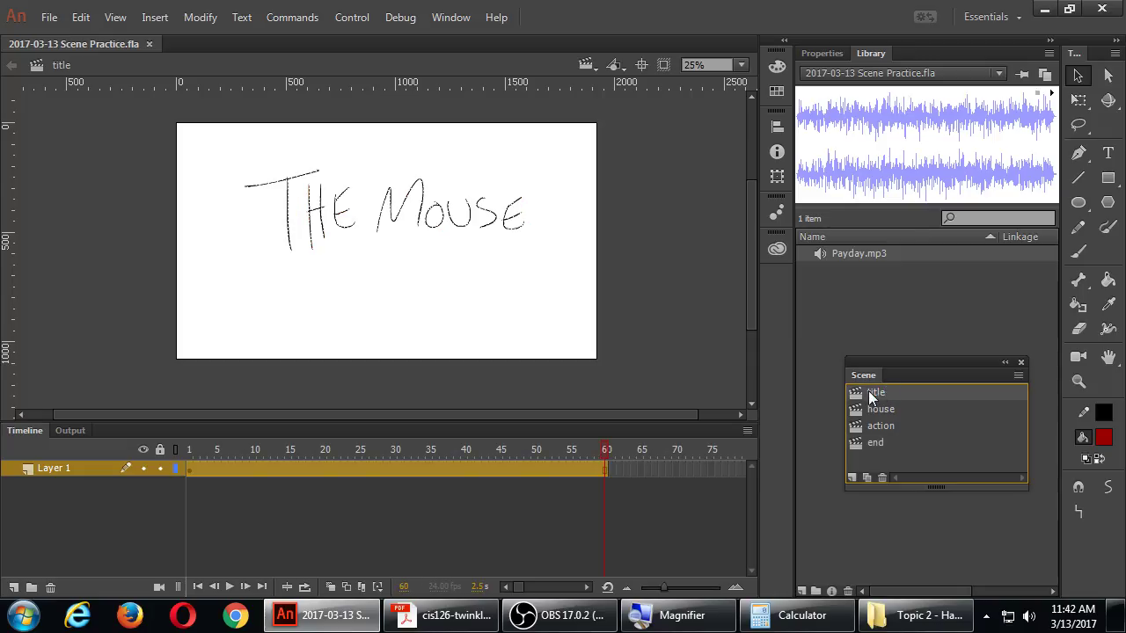
{"action": "left_click", "coordinate": [13, 587]}
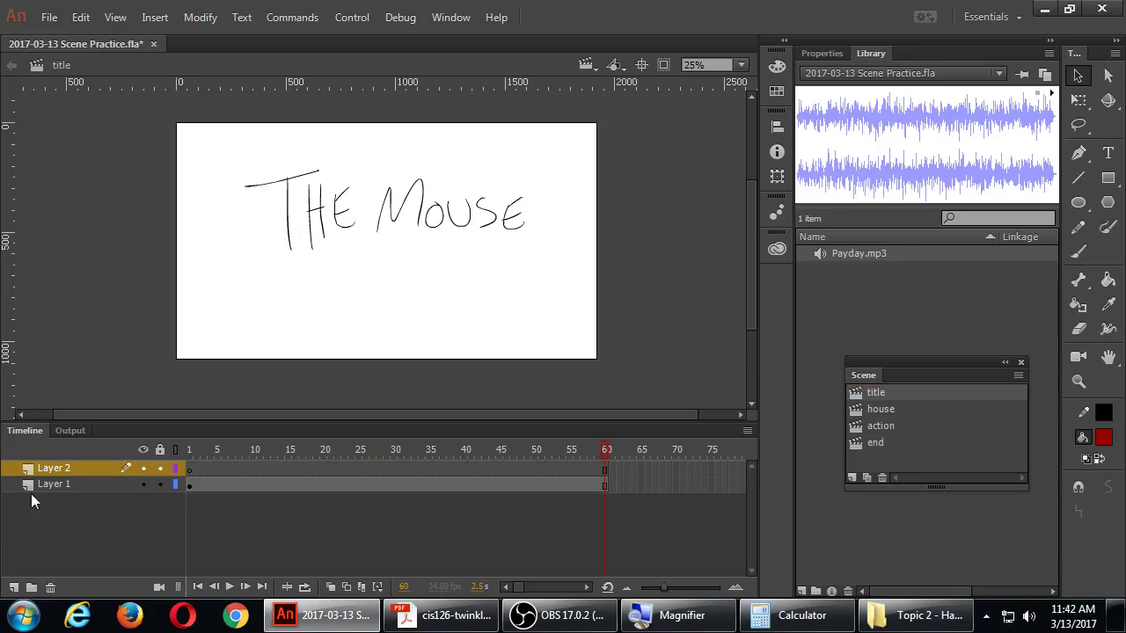
{"action": "double_click", "coordinate": [48, 469]}
{"action": "type", "text": "music"}
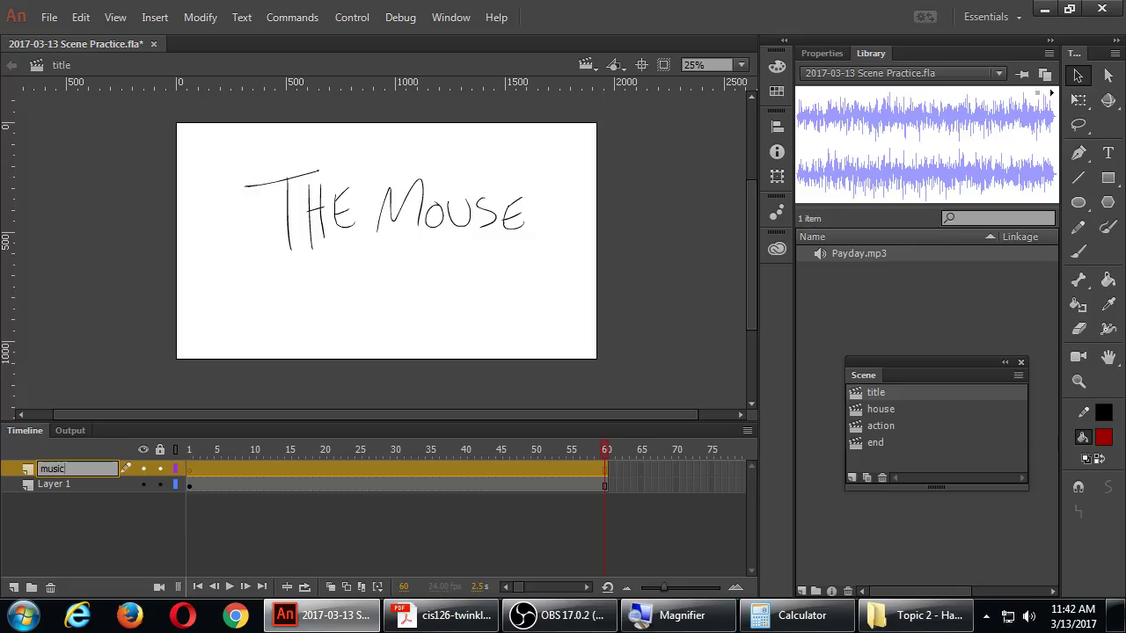
{"action": "key", "text": "Return"}
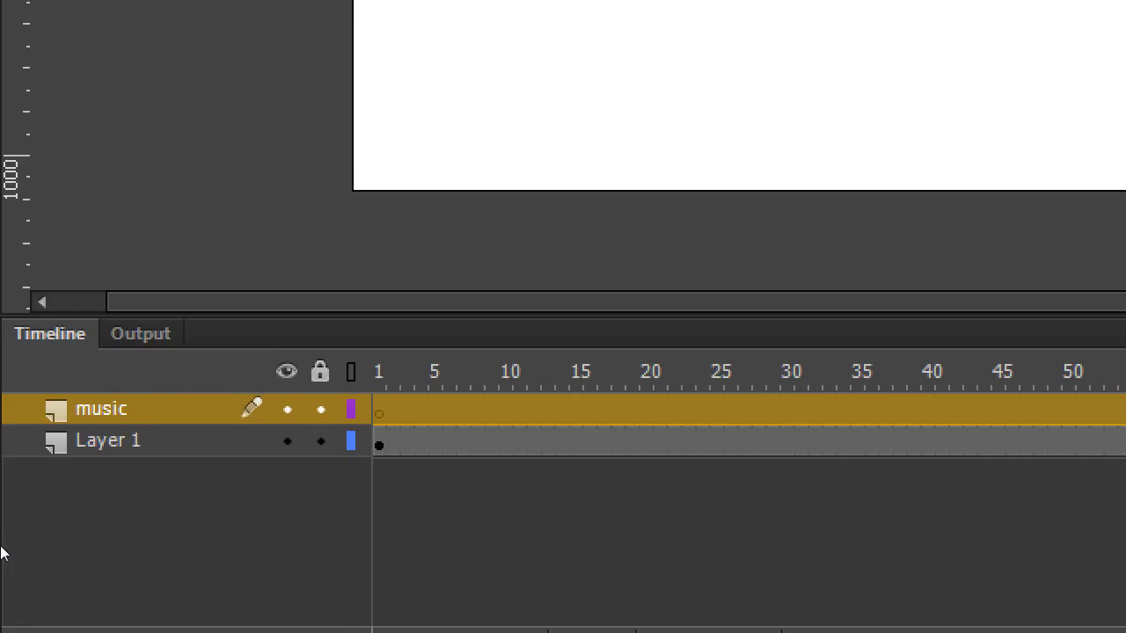
{"action": "left_click_drag", "start_coordinate": [27, 412], "coordinate": [27, 493]}
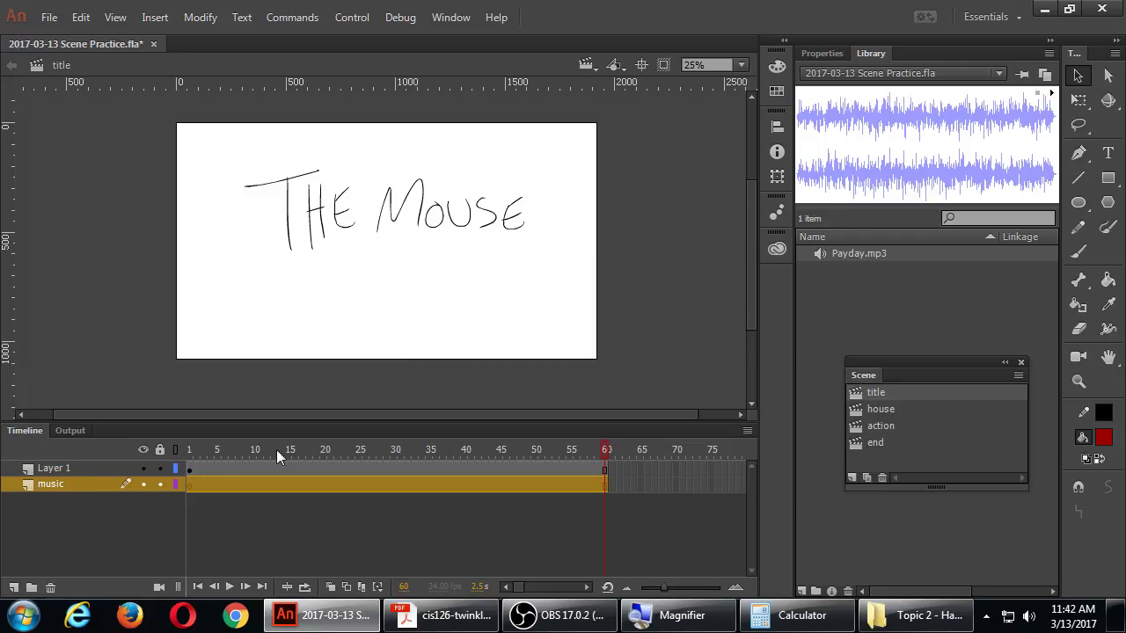
Assign the Payday.mp3 sound to the music layer's frames and set its sync to Start
{"action": "left_click", "coordinate": [273, 487]}
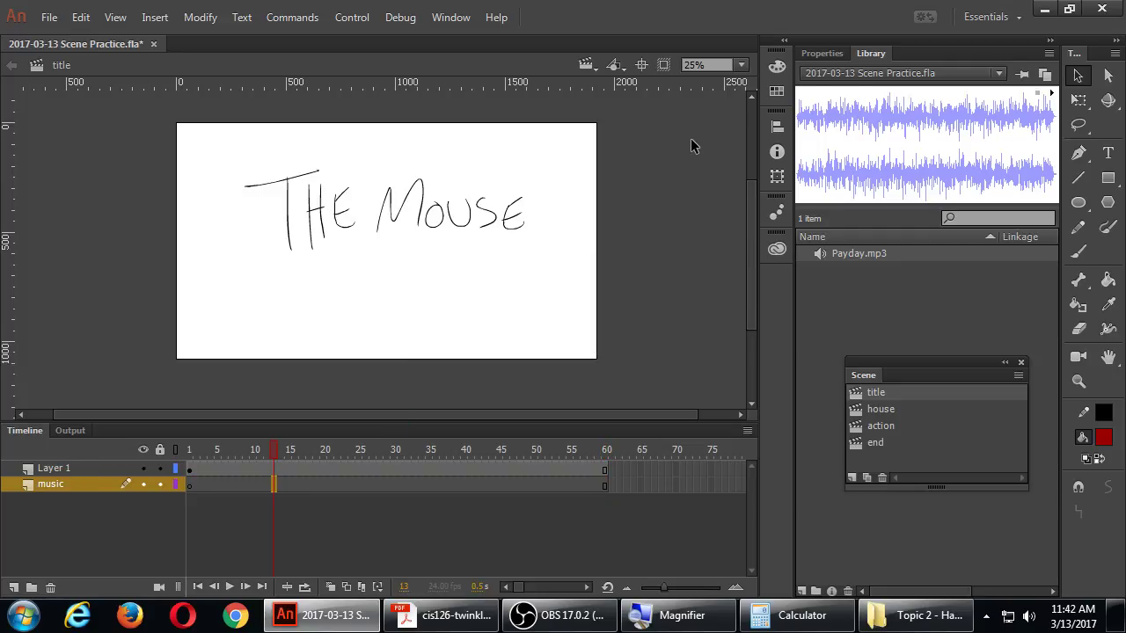
{"action": "left_click", "coordinate": [825, 54]}
{"action": "left_click", "coordinate": [294, 486]}
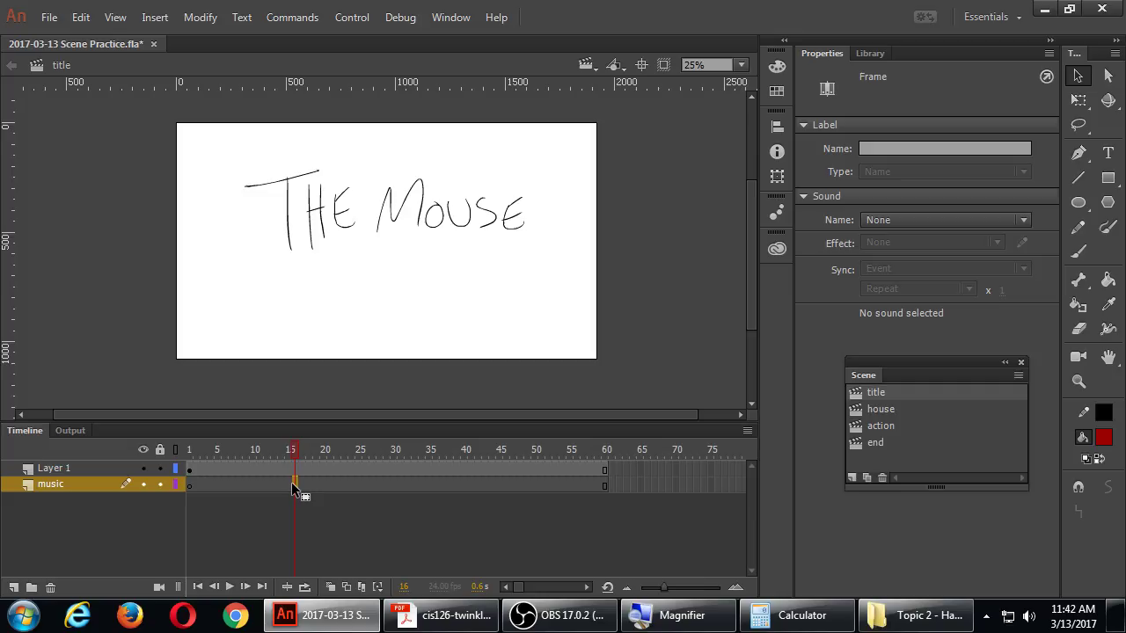
{"action": "left_click", "coordinate": [920, 223]}
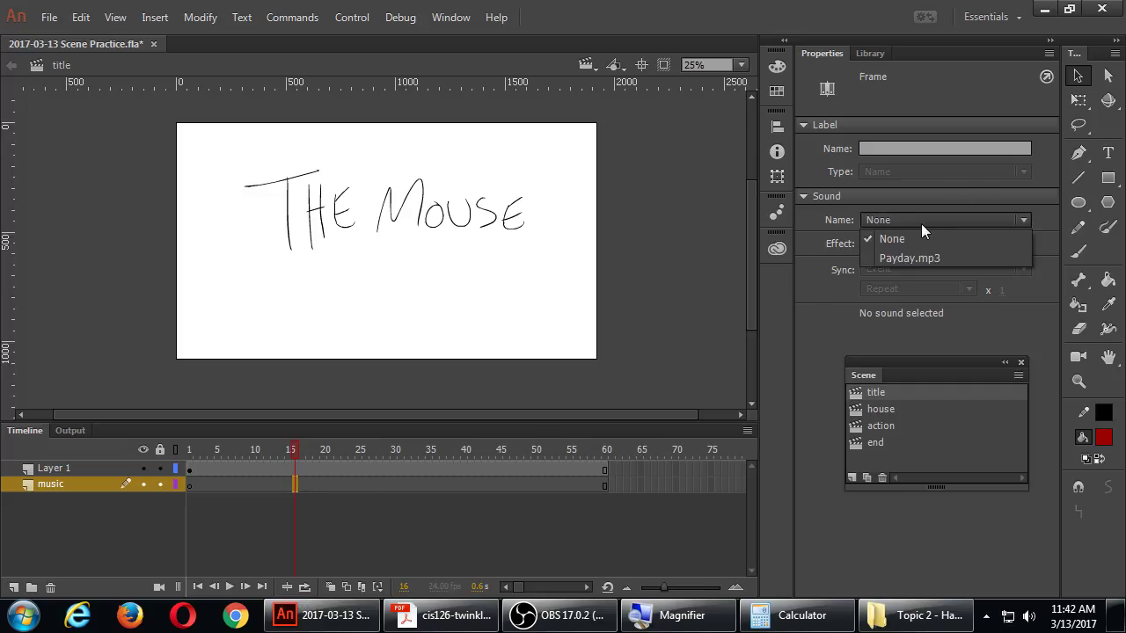
{"action": "left_click", "coordinate": [908, 255]}
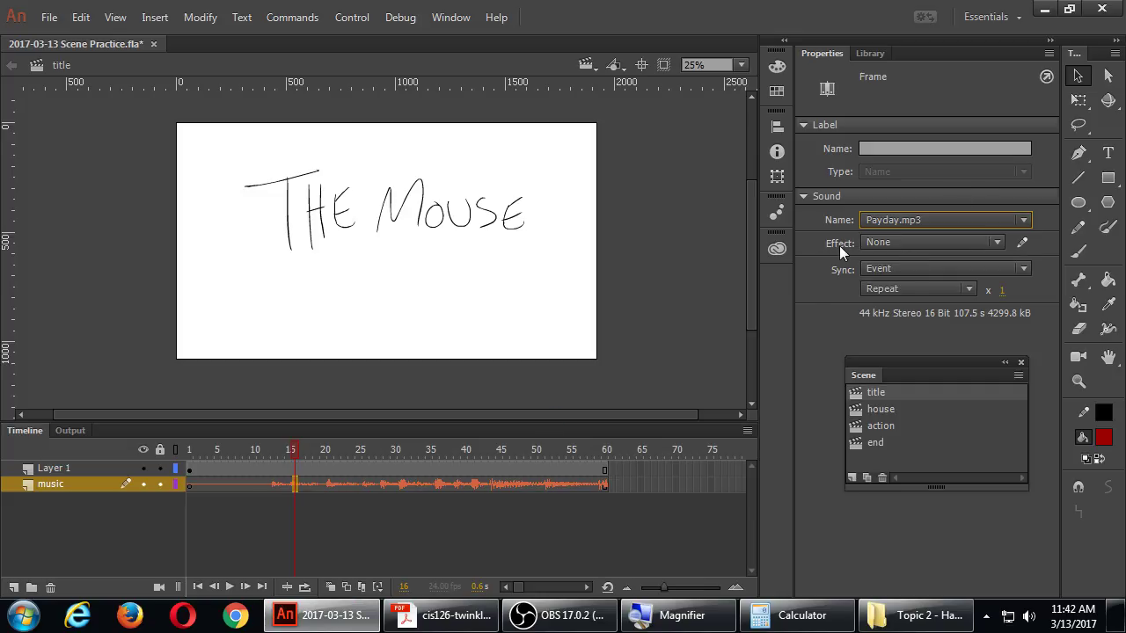
{"action": "left_click", "coordinate": [888, 269]}
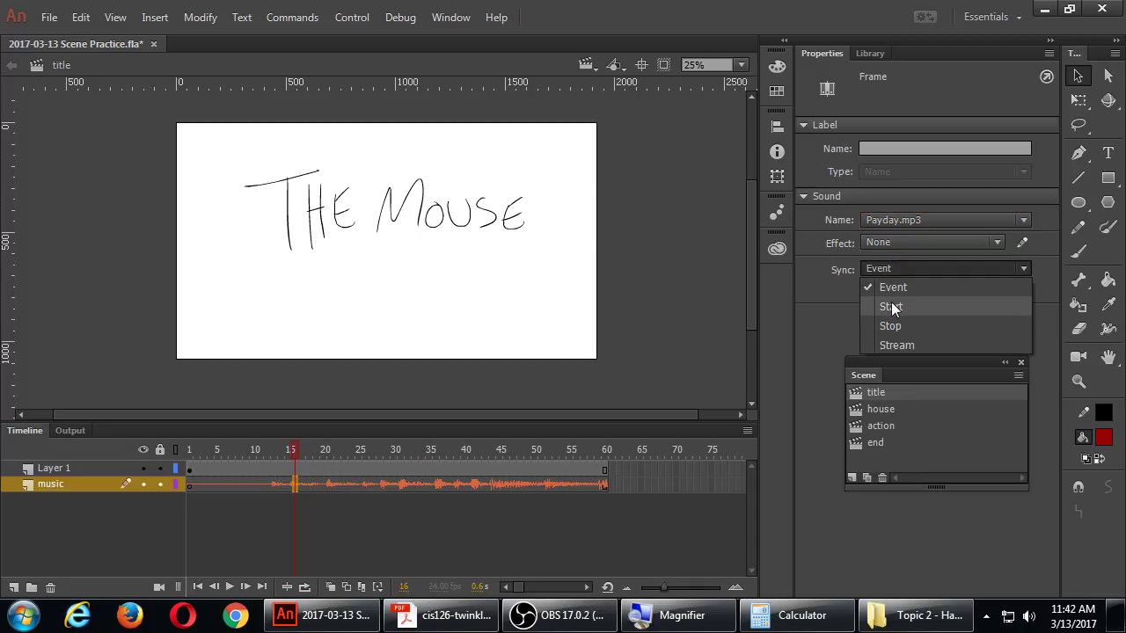
{"action": "left_click", "coordinate": [891, 307]}
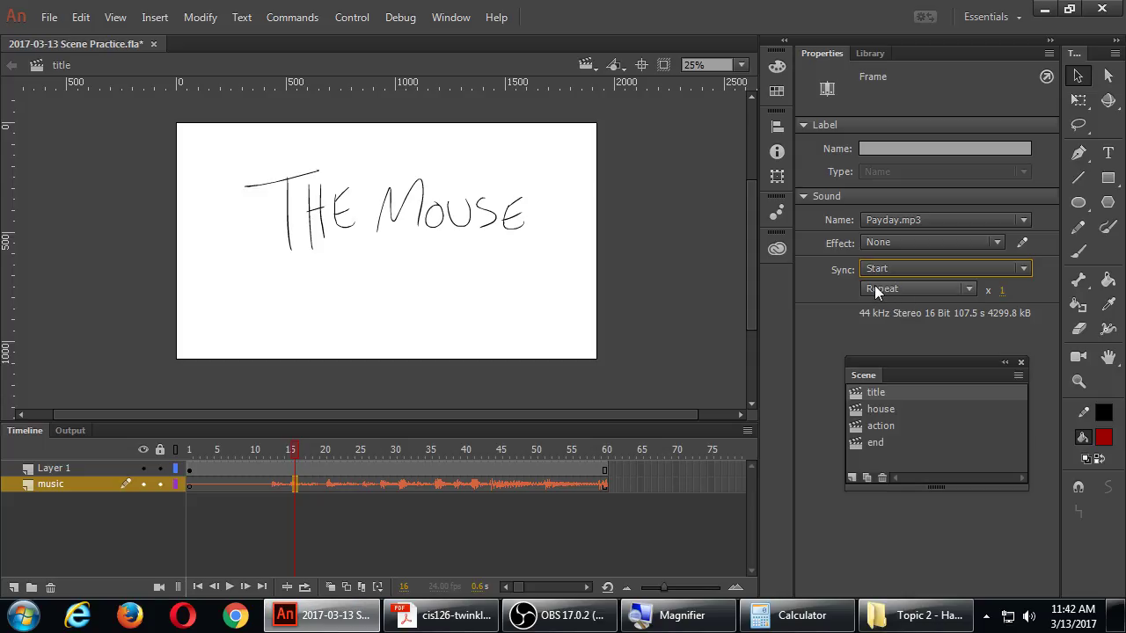
Save the document, test the movie with its music in a smaller, repositioned preview window, and close the preview
{"action": "key", "text": "ctrl+s"}
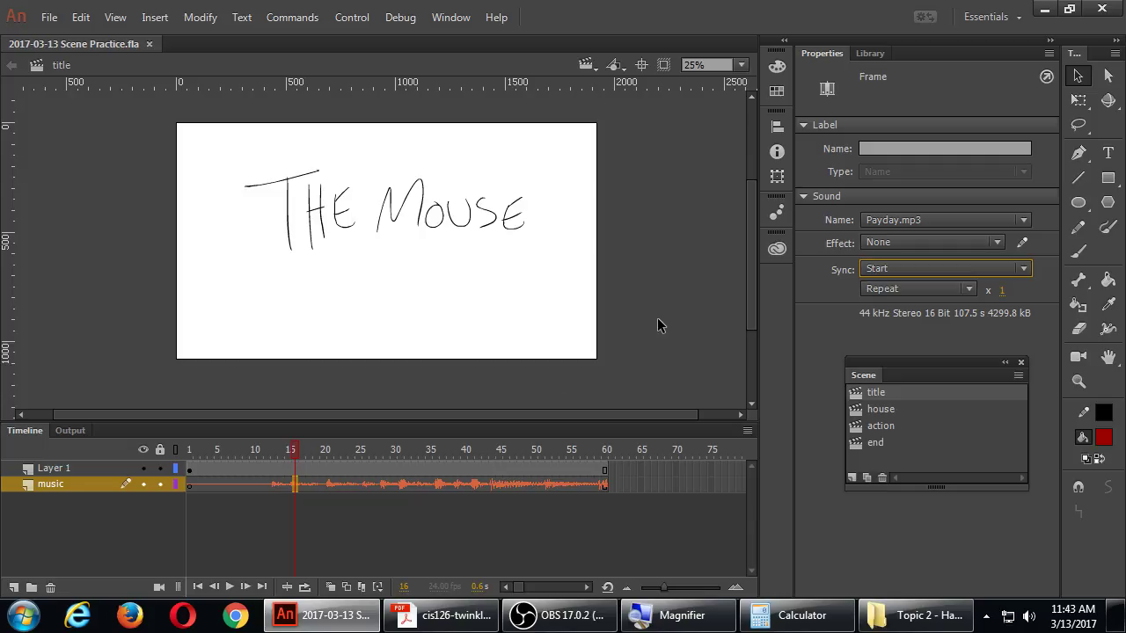
{"action": "key", "text": "ctrl+Return"}
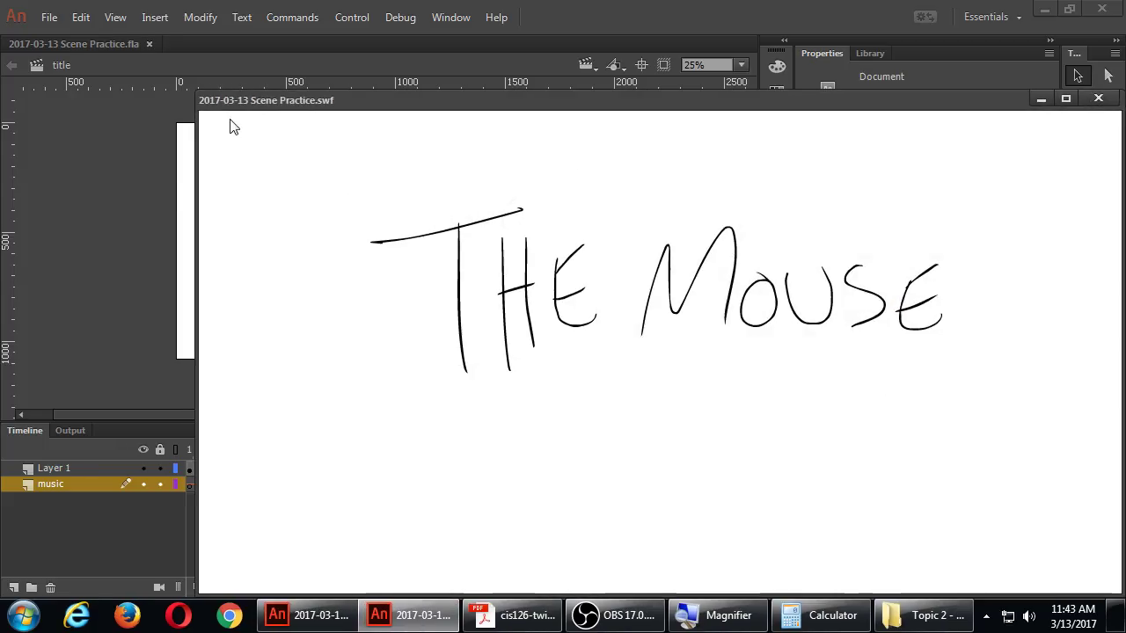
{"action": "left_click_drag", "start_coordinate": [233, 103], "coordinate": [204, 99]}
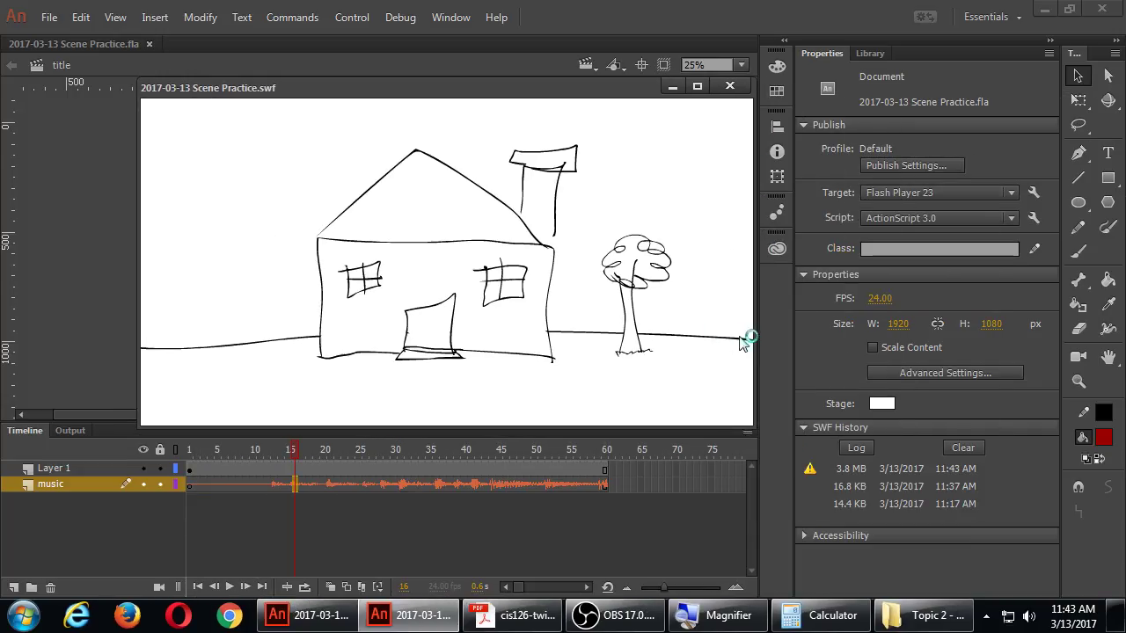
{"action": "left_click_drag", "start_coordinate": [746, 338], "coordinate": [598, 334]}
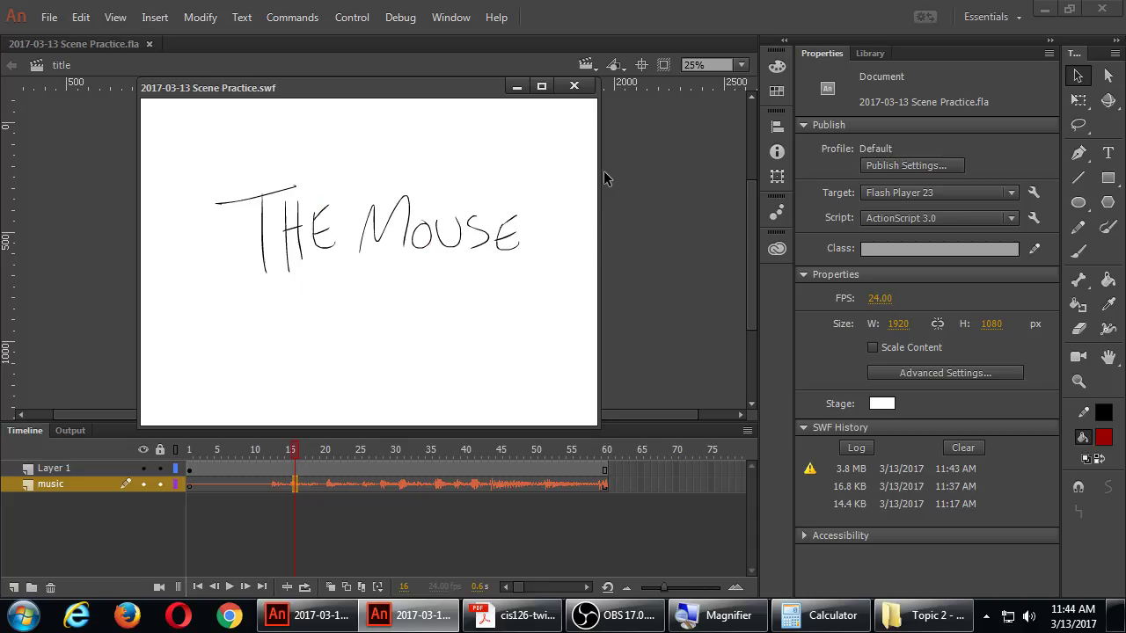
{"action": "left_click", "coordinate": [576, 87]}
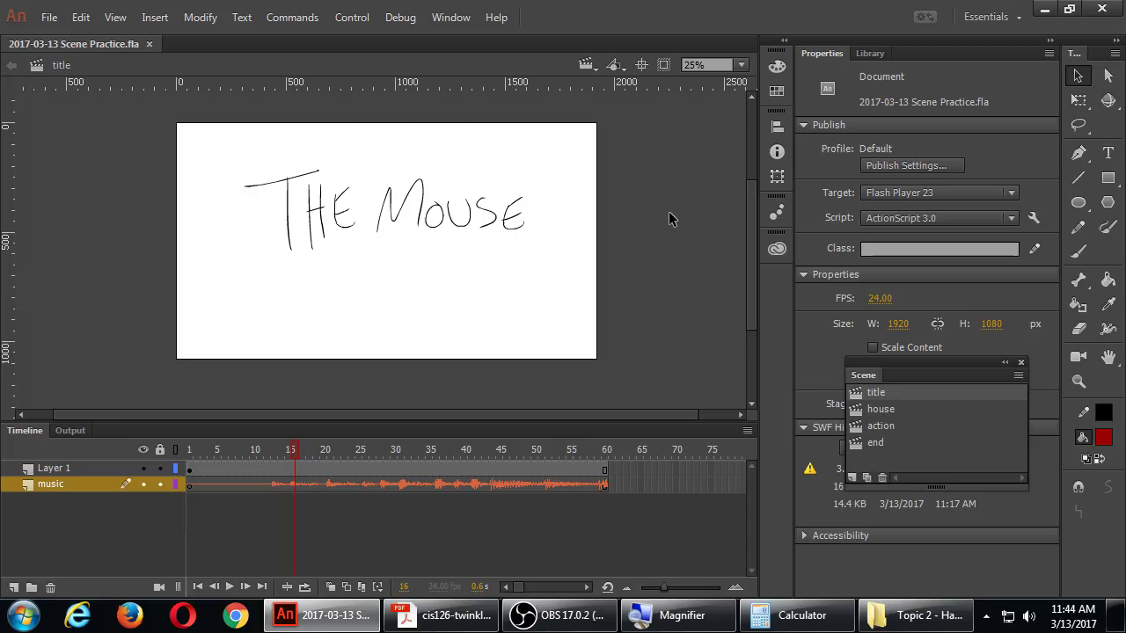
Switch to the file browser, go to the 16Gb (E:) drive, and show the 2017-03-13 Scene Practice .fla and .swf files
{"action": "key", "text": "super+d"}
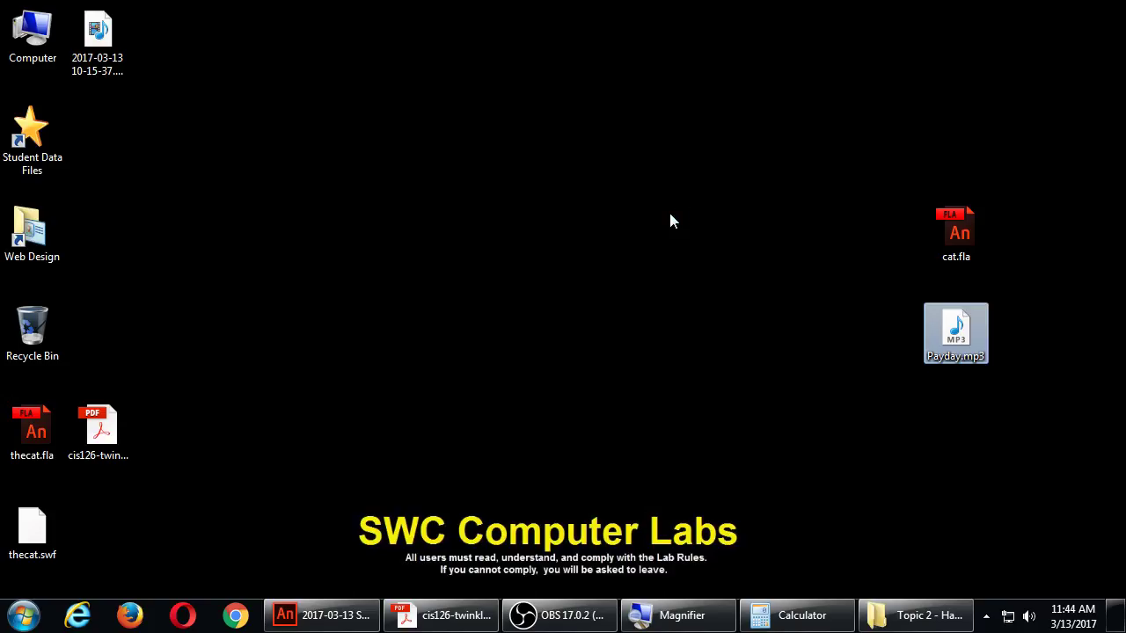
{"action": "left_click", "coordinate": [40, 532]}
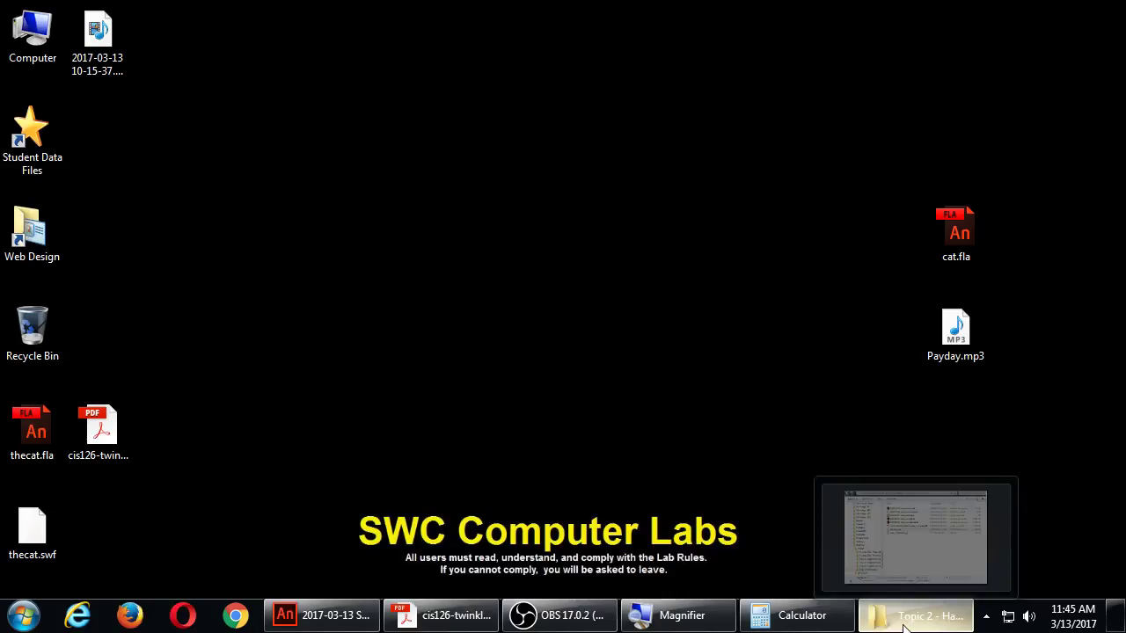
{"action": "left_click", "coordinate": [901, 630]}
{"action": "scroll", "coordinate": [353, 413], "scroll_direction": "down", "scroll_amount": 1}
{"action": "scroll", "coordinate": [354, 397], "scroll_direction": "down", "scroll_amount": 1}
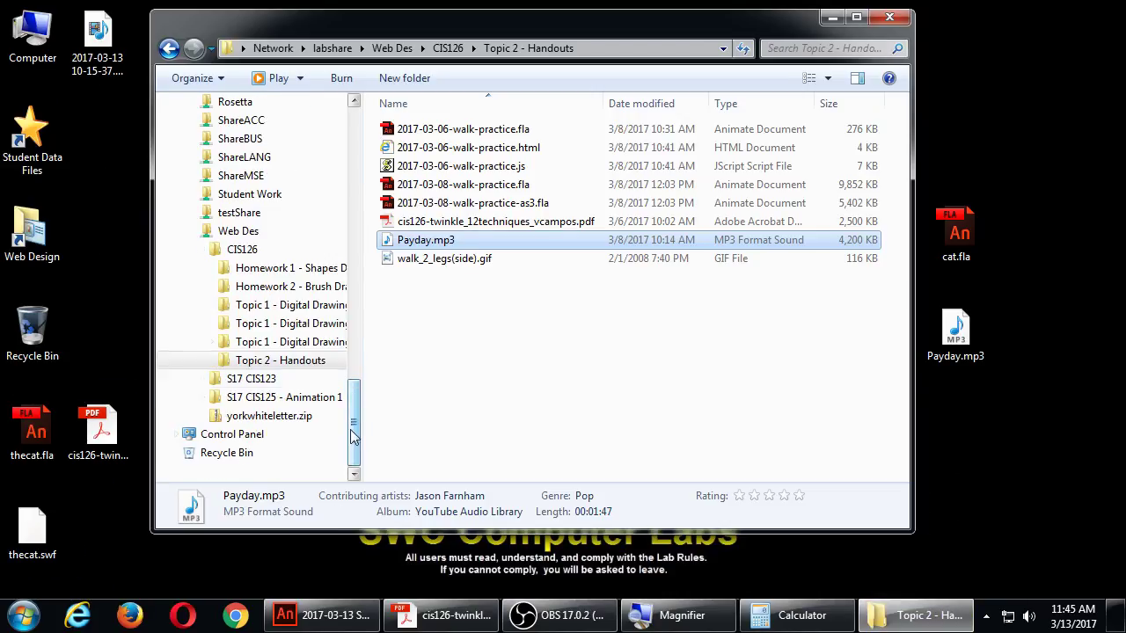
{"action": "left_click", "coordinate": [358, 280]}
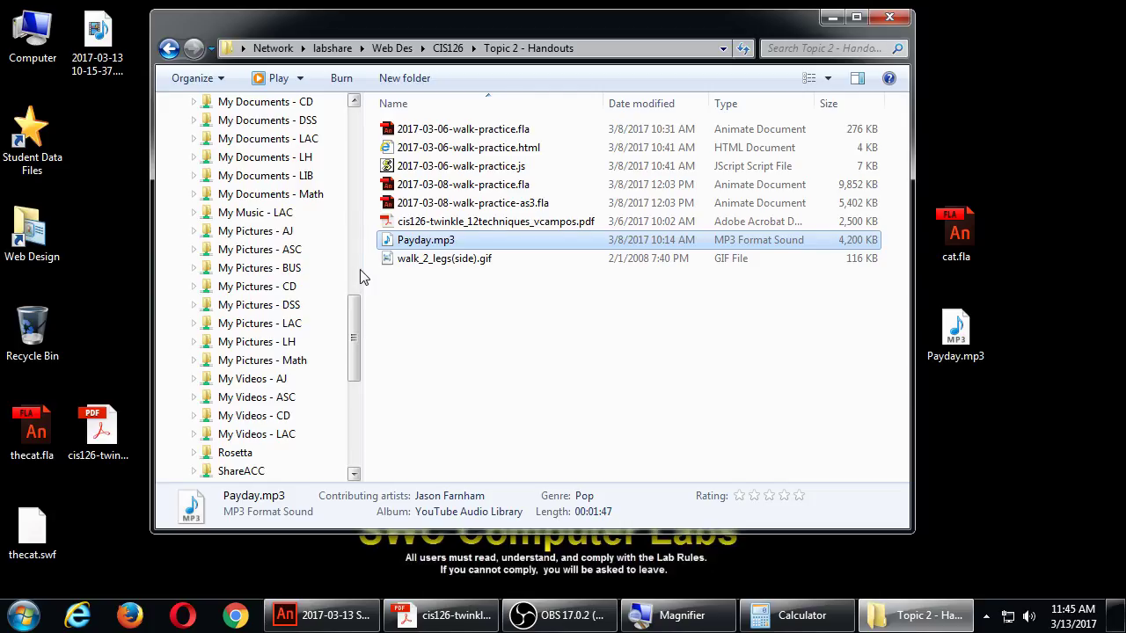
{"action": "left_click", "coordinate": [358, 167]}
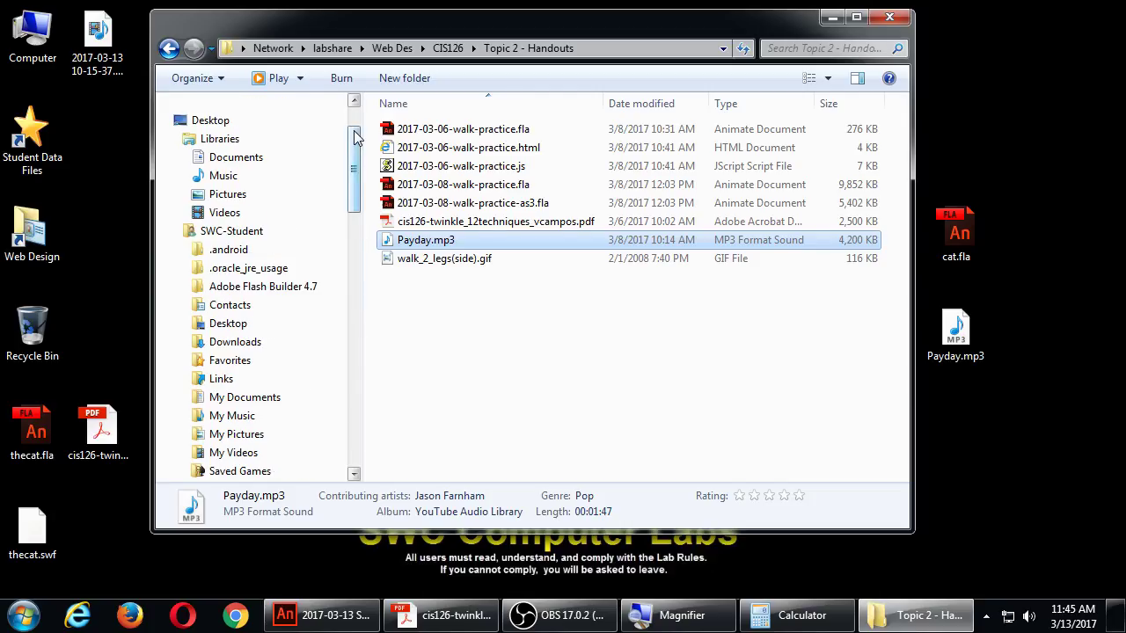
{"action": "left_click", "coordinate": [358, 273]}
{"action": "left_click", "coordinate": [215, 214]}
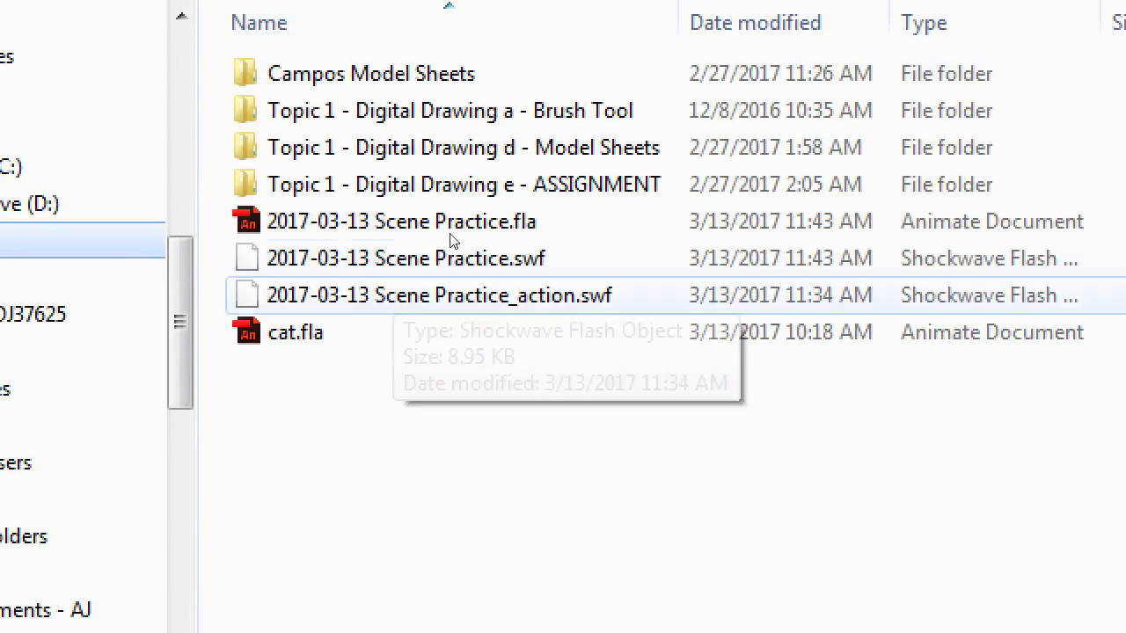
{"action": "left_click", "coordinate": [397, 221]}
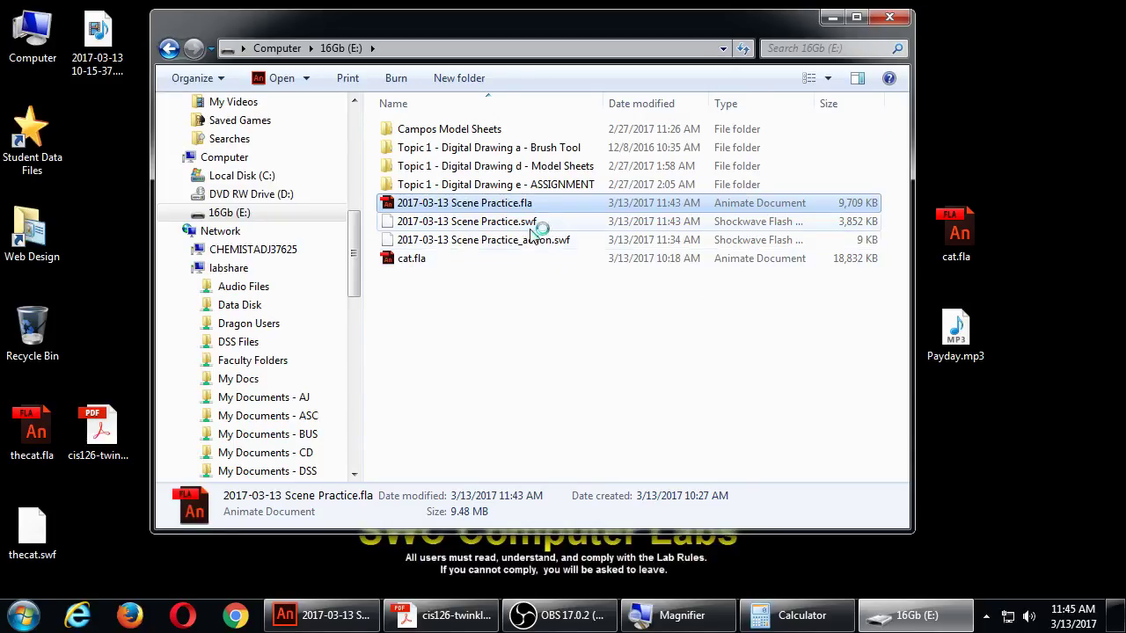
{"action": "double_click", "coordinate": [536, 270]}
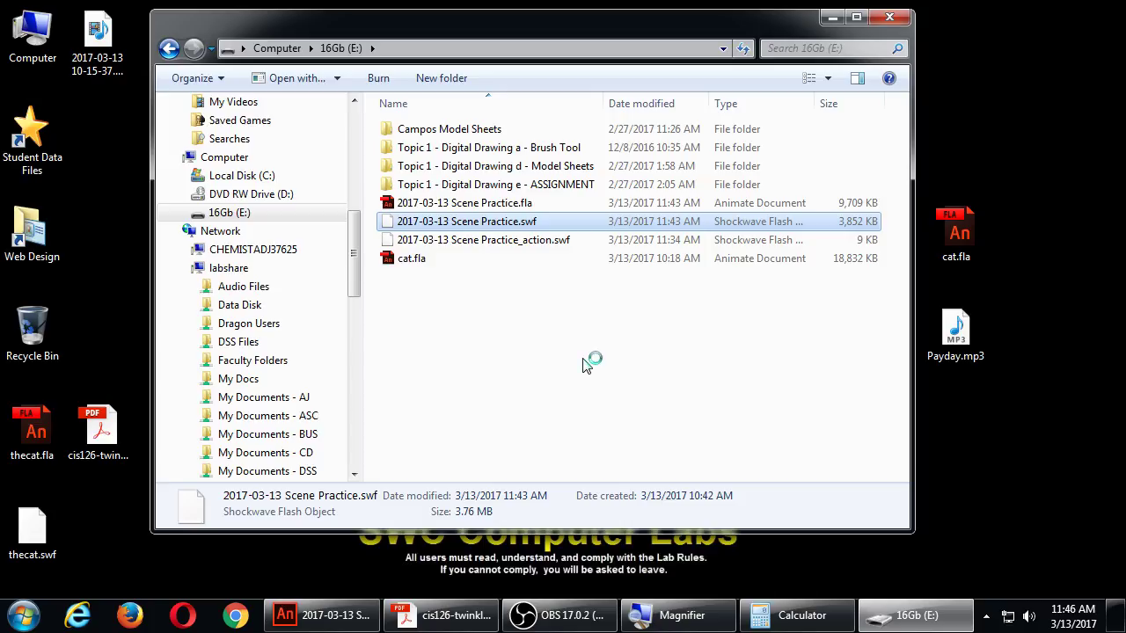
Back in Animate, export the animation as video to E:\2017-03-13 Scene Practice.mov with conversion in Adobe Media Encoder
{"action": "left_click", "coordinate": [352, 615]}
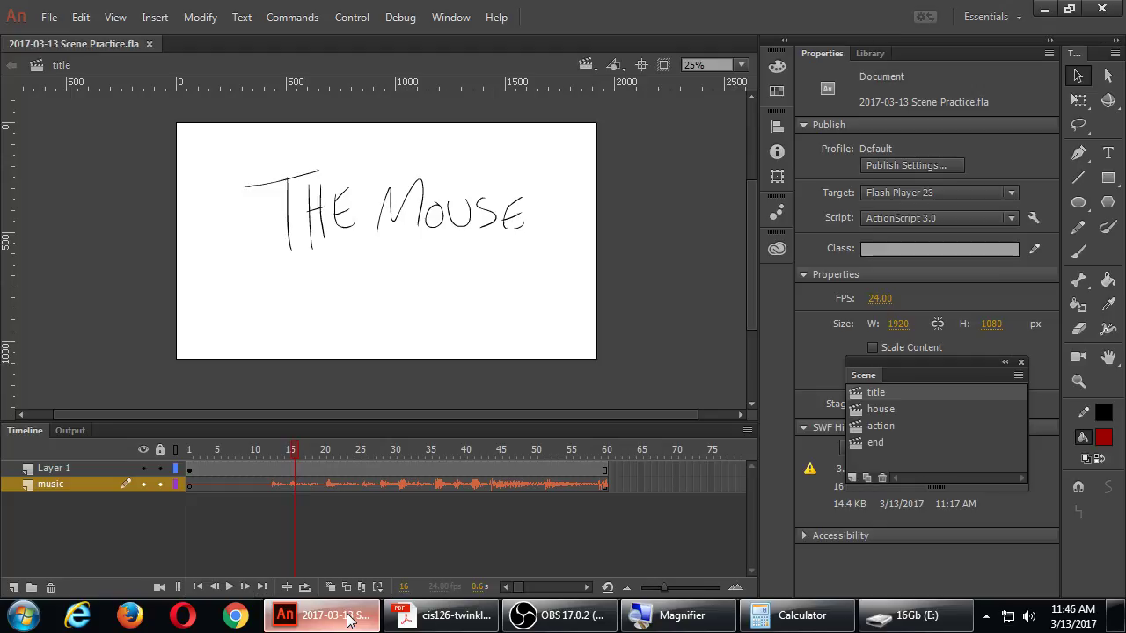
{"action": "left_click", "coordinate": [46, 21]}
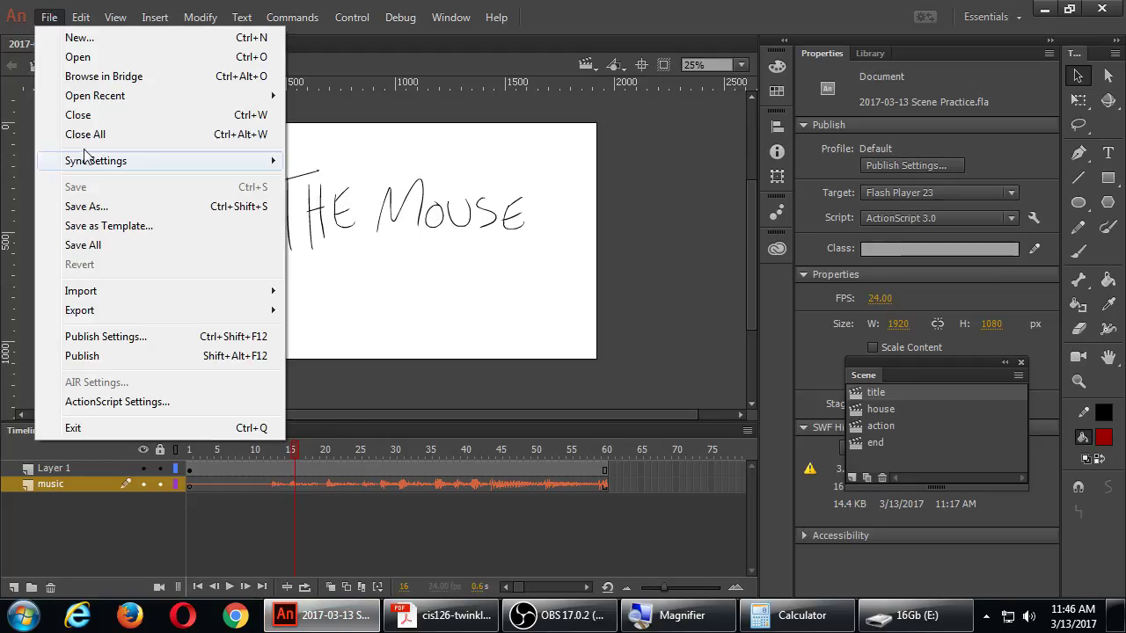
{"action": "mouse_move", "coordinate": [144, 312]}
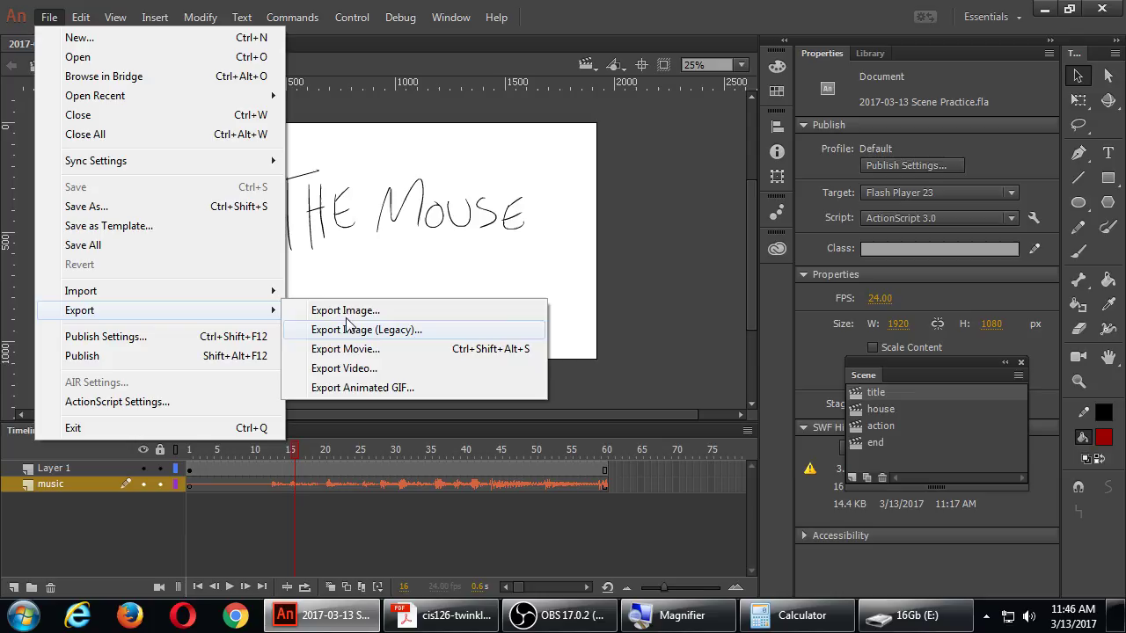
{"action": "left_click", "coordinate": [390, 369]}
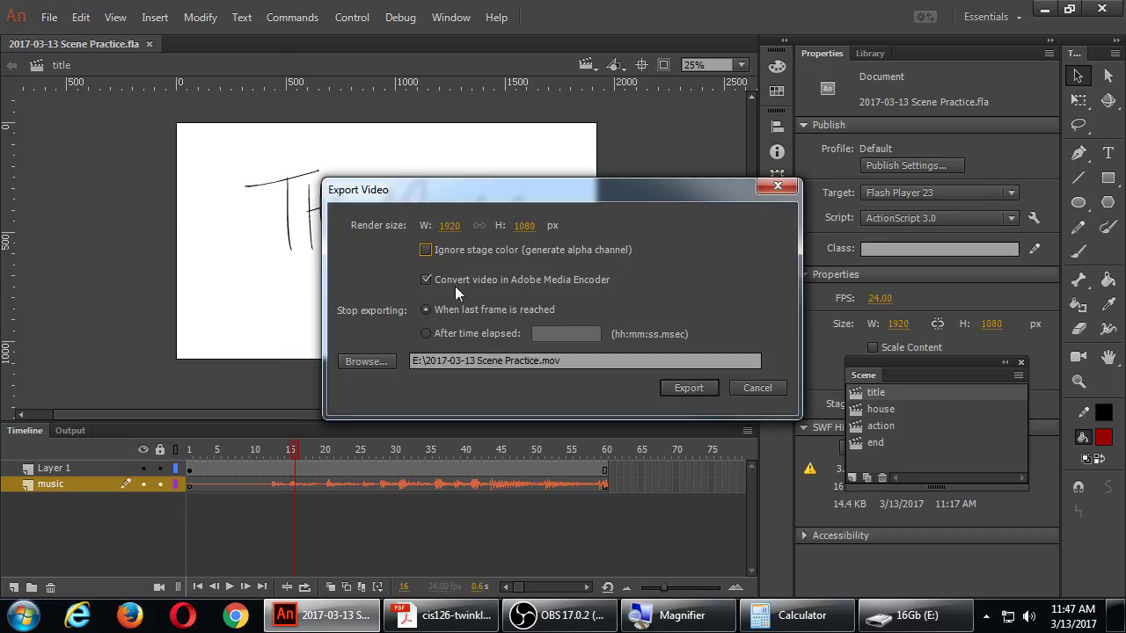
{"action": "left_click_drag", "start_coordinate": [502, 191], "coordinate": [418, 178]}
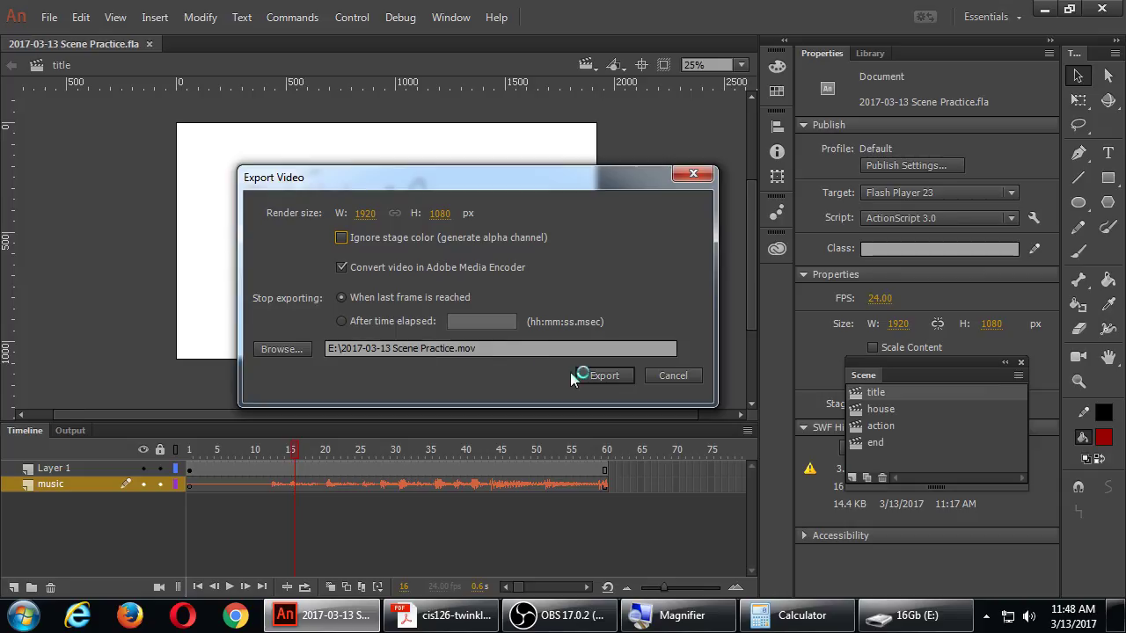
{"action": "left_click", "coordinate": [605, 376]}
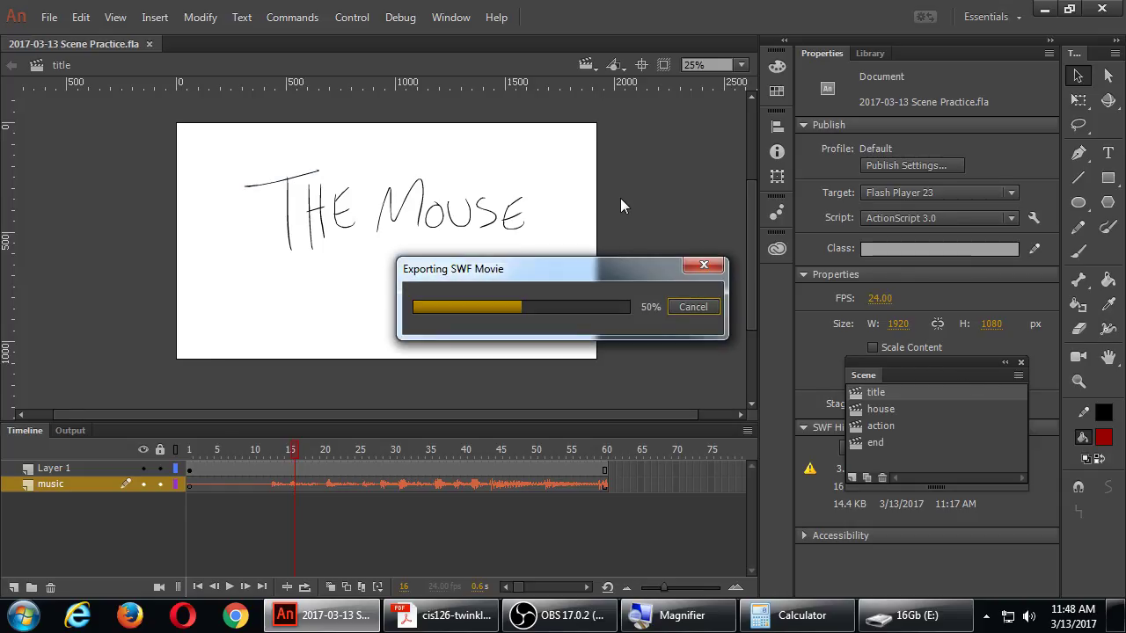
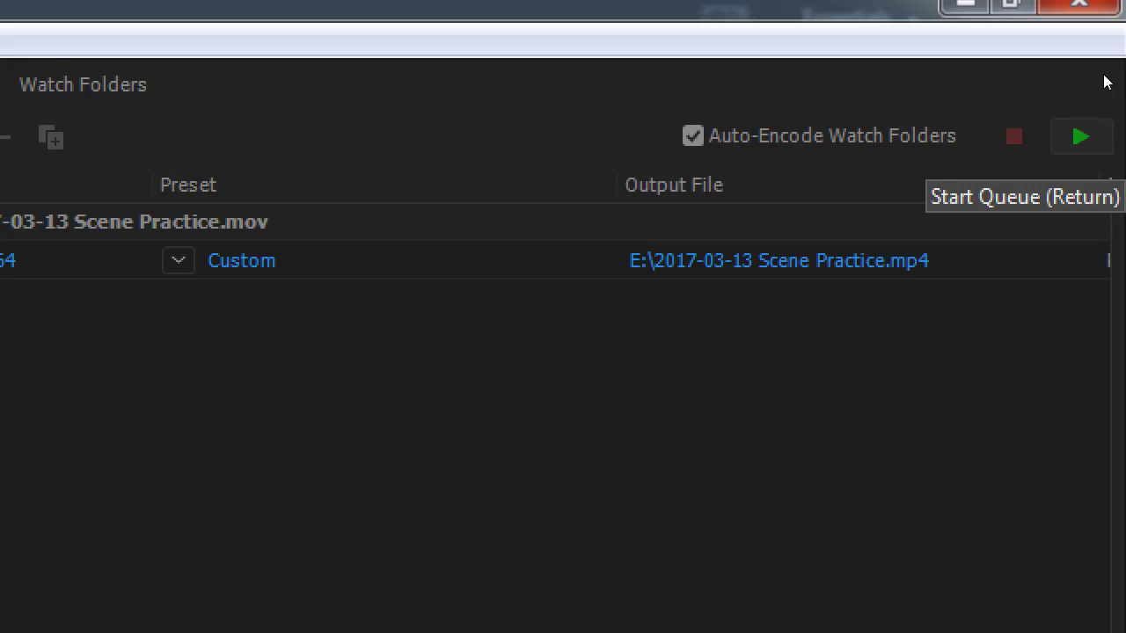
Encode the queued H.264 output 2017-03-13 Scene Practice.mp4 in Media Encoder and adjust the queue layout to show its status
{"action": "left_click", "coordinate": [1081, 137]}
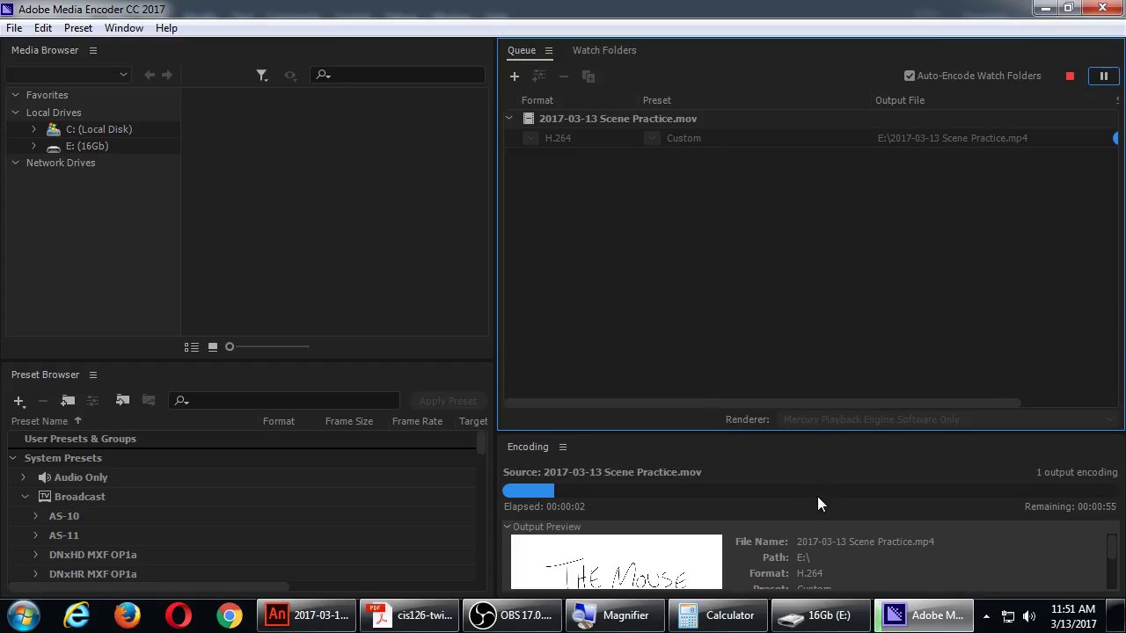
{"action": "left_click_drag", "start_coordinate": [825, 429], "coordinate": [817, 345]}
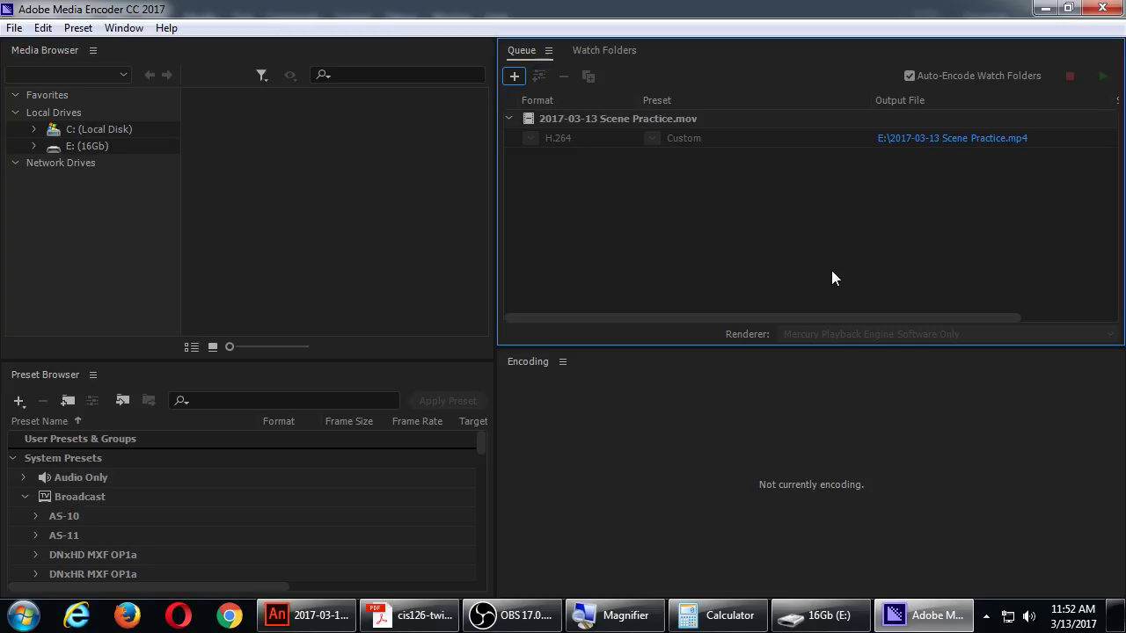
{"action": "left_click_drag", "start_coordinate": [871, 107], "coordinate": [780, 111]}
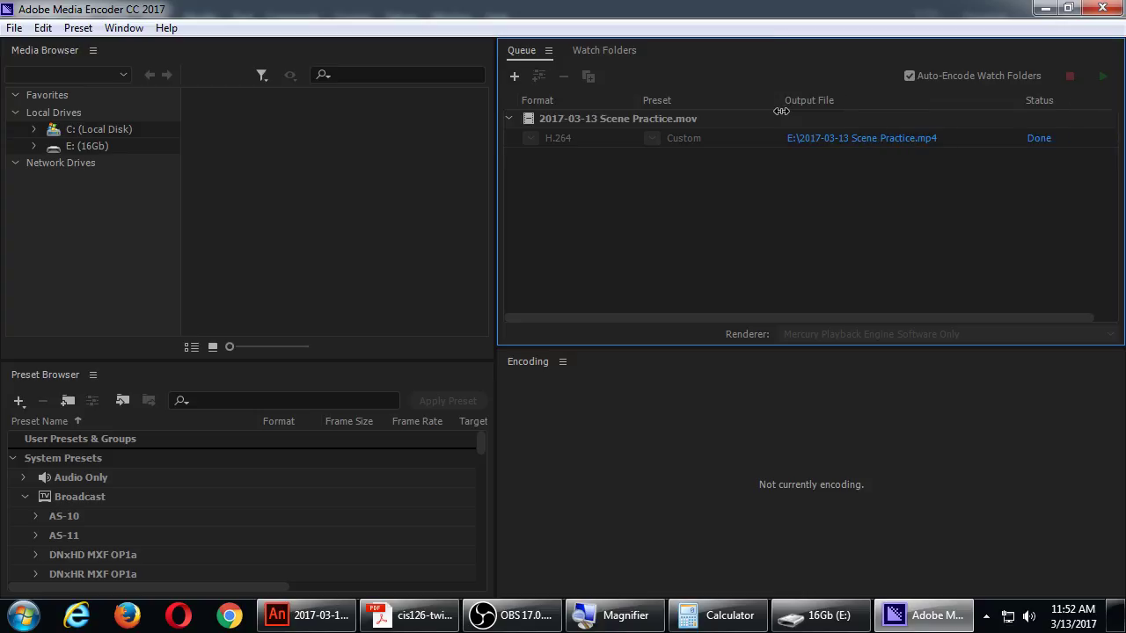
{"action": "left_click", "coordinate": [1103, 318]}
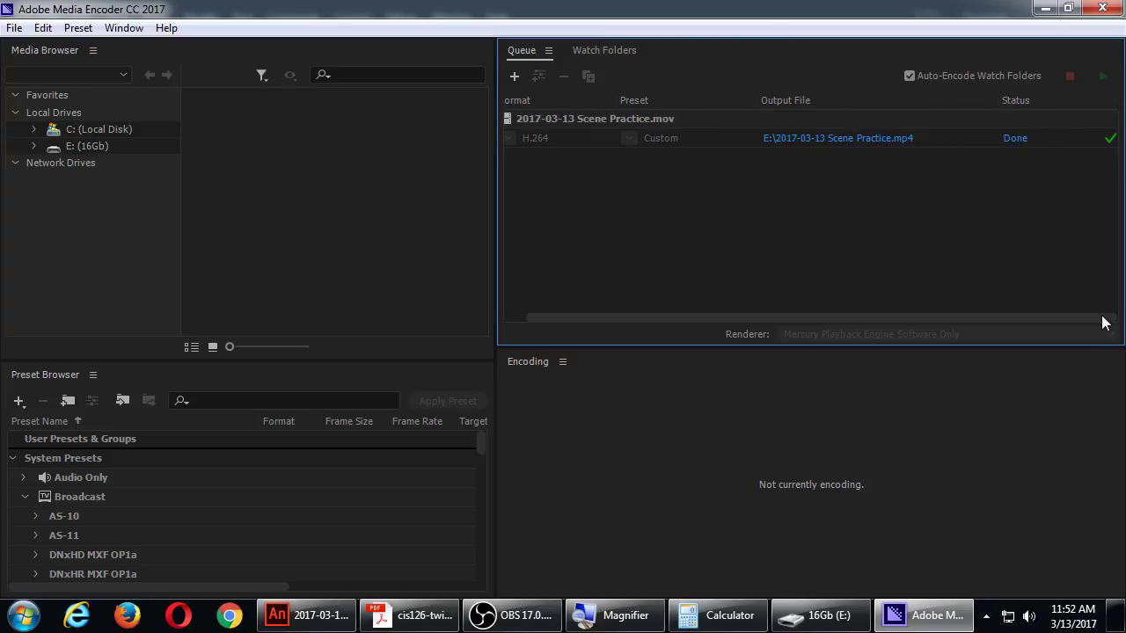
{"action": "left_click_drag", "start_coordinate": [995, 99], "coordinate": [961, 104]}
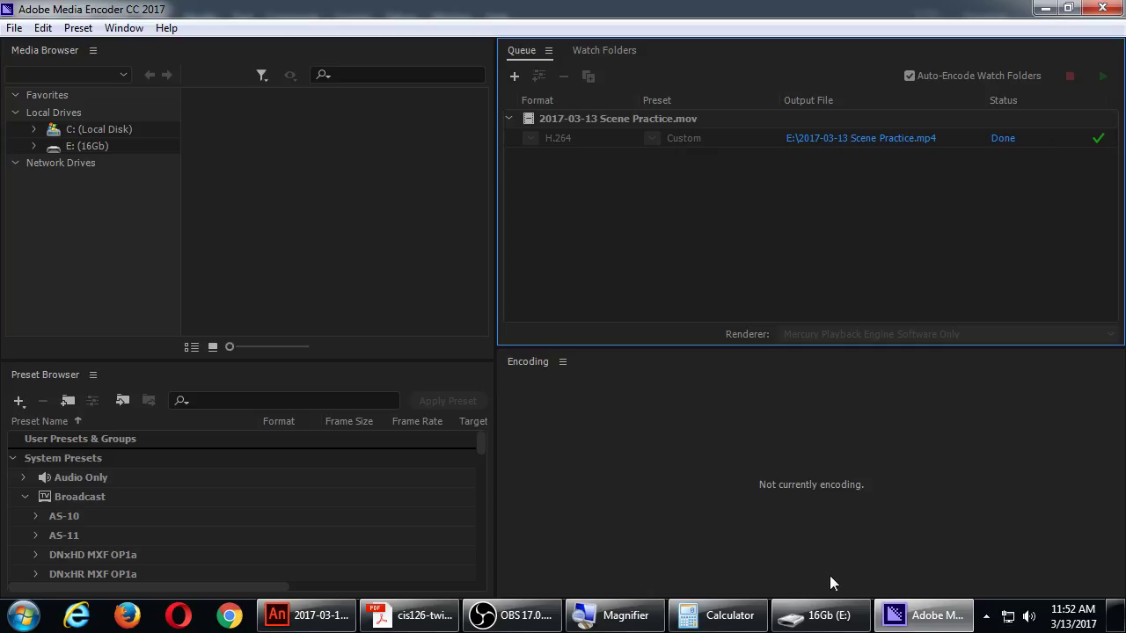
On the E: drive, compare the types and sizes of the exported Scene Practice .mov and .mp4 with the .fla and .swf files
{"action": "left_click", "coordinate": [821, 614]}
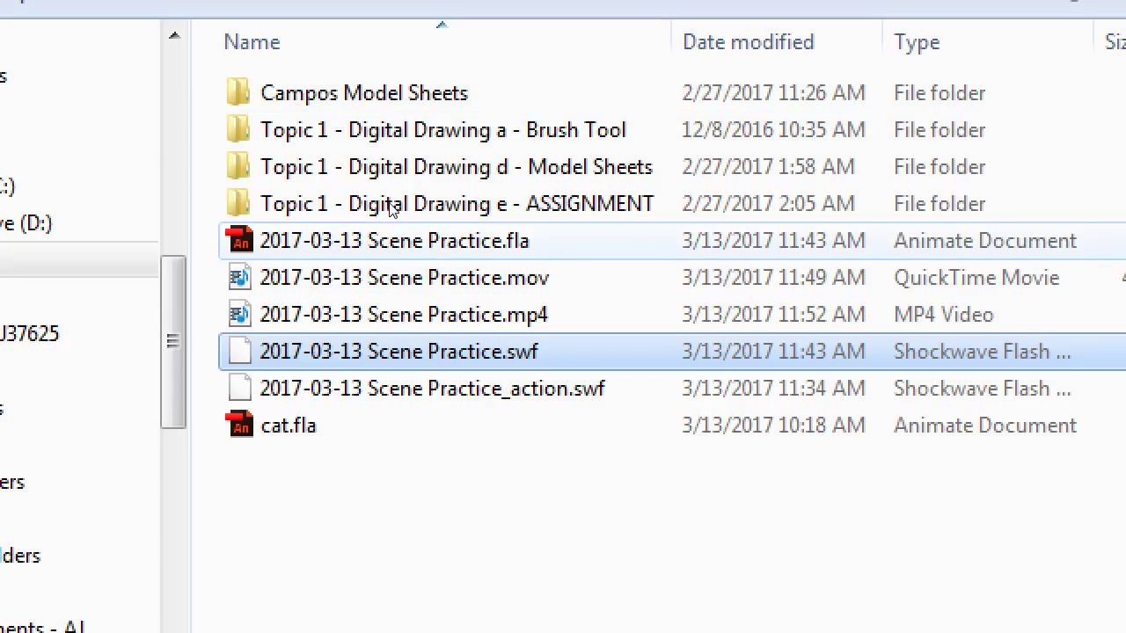
{"action": "key", "text": "2"}
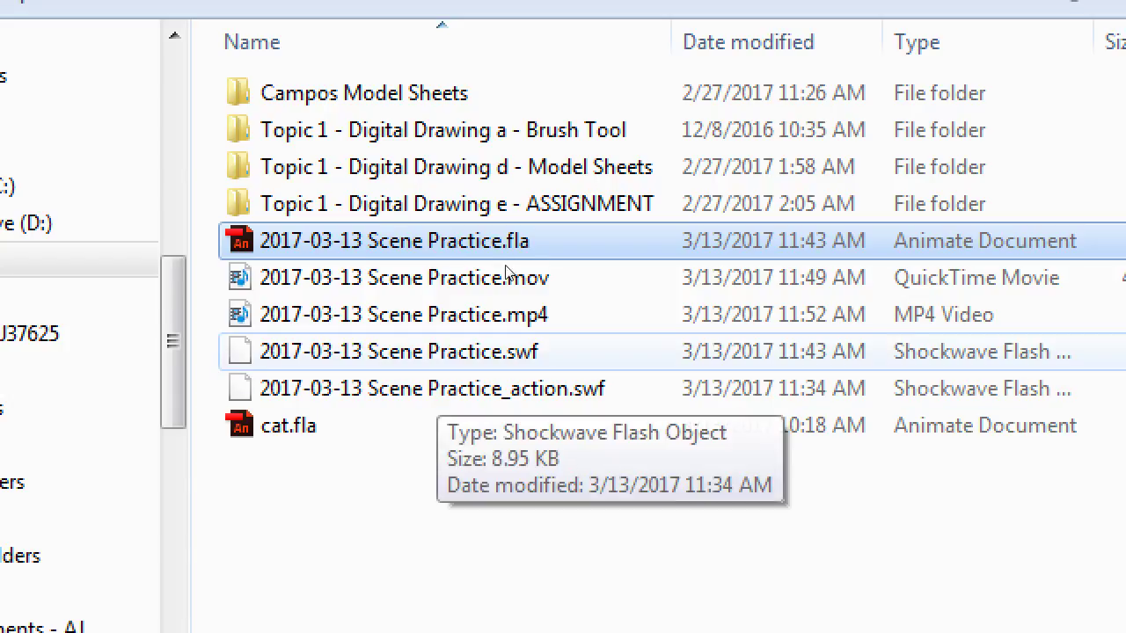
{"action": "key", "text": "Down"}
{"action": "key", "text": "Down"}
{"action": "key", "text": "Down"}
{"action": "key", "text": "shift+Down"}
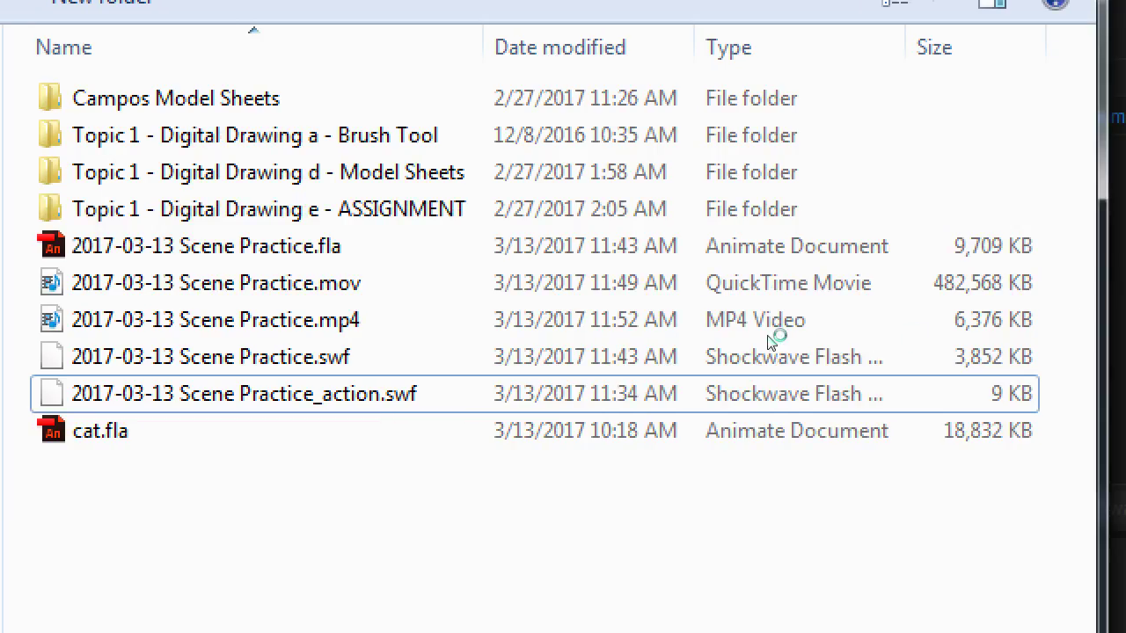
{"action": "key", "text": "ctrl+Up"}
{"action": "key", "text": "ctrl+Up"}
{"action": "key", "text": "ctrl+Up"}
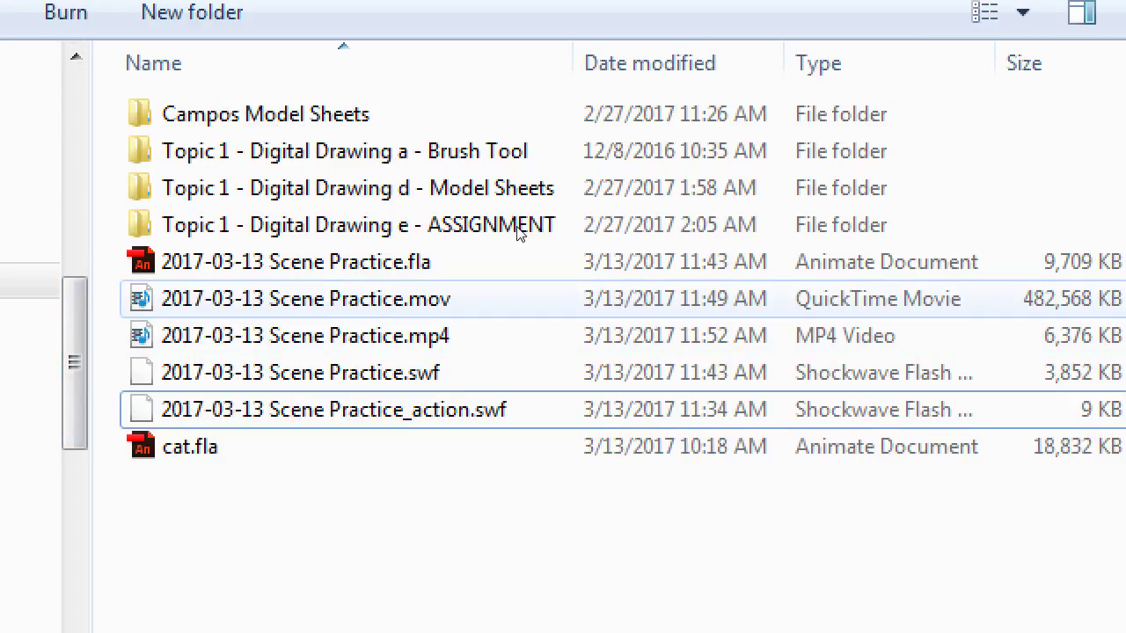
{"action": "key", "text": "ctrl+space"}
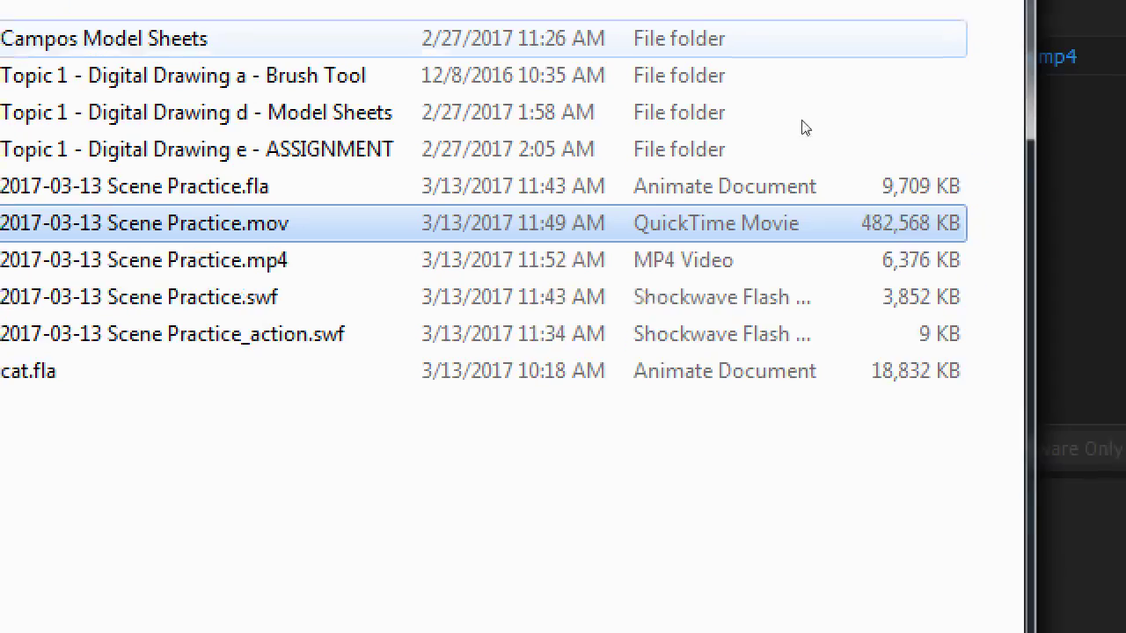
{"action": "key", "text": "shift+Down"}
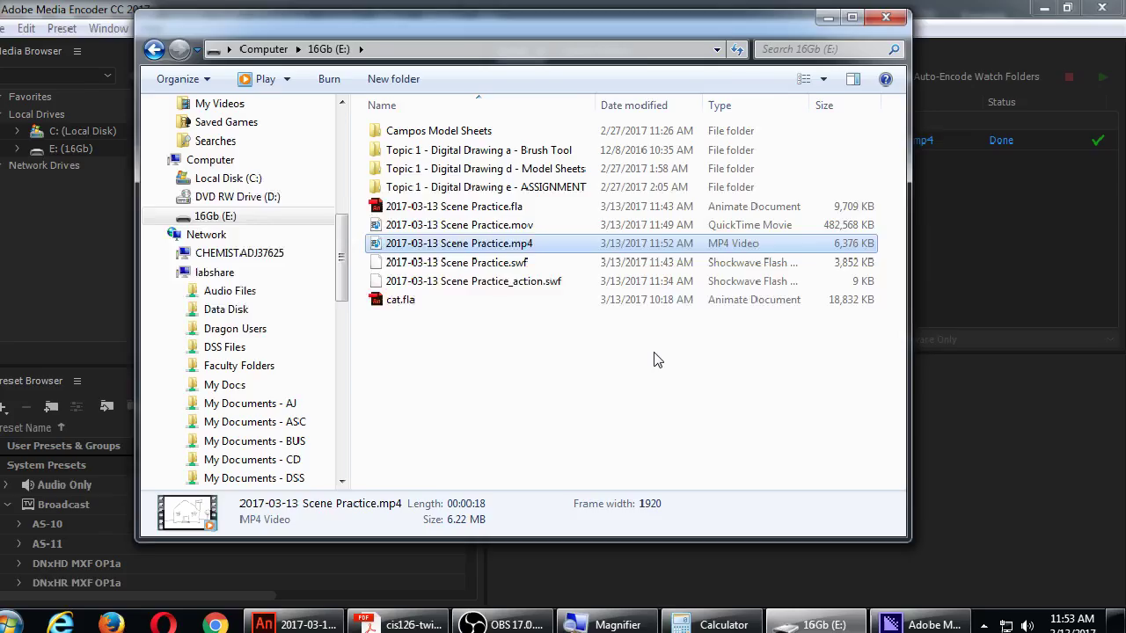
Play 2017-03-13 Scene Practice.mp4 full screen, replay it in the window, and close the player
{"action": "double_click", "coordinate": [518, 245]}
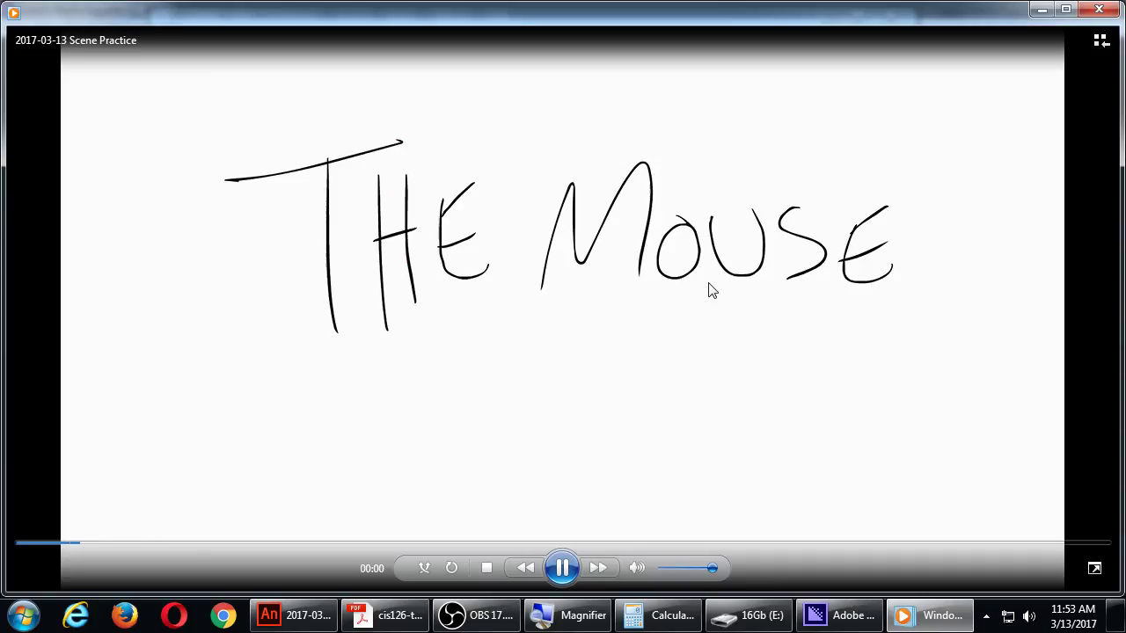
{"action": "double_click", "coordinate": [709, 284]}
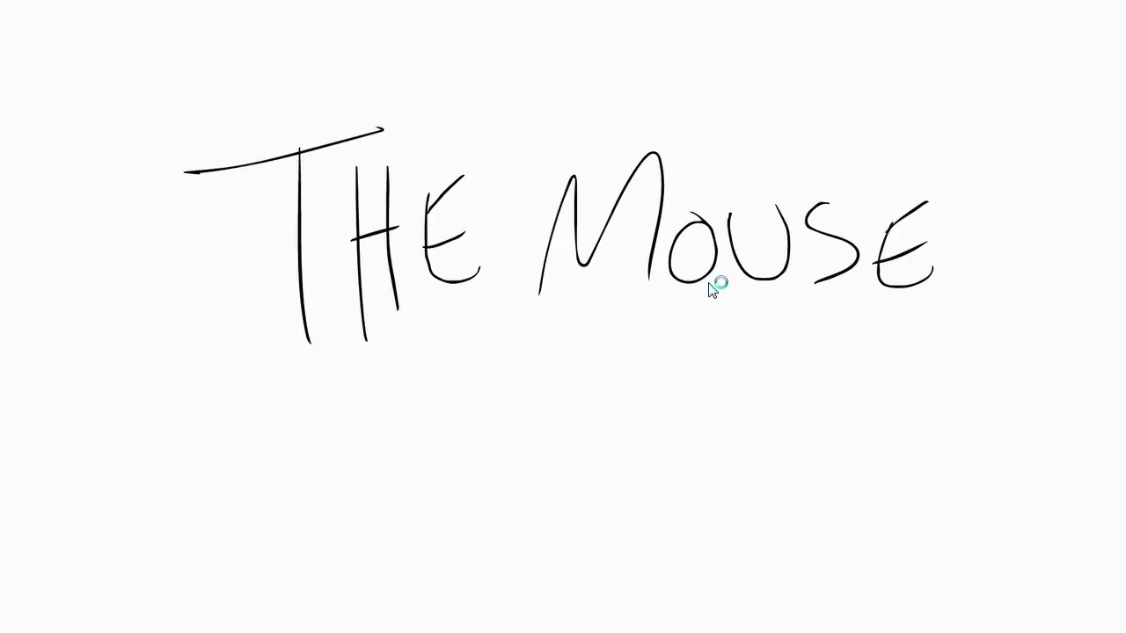
{"action": "double_click", "coordinate": [924, 306]}
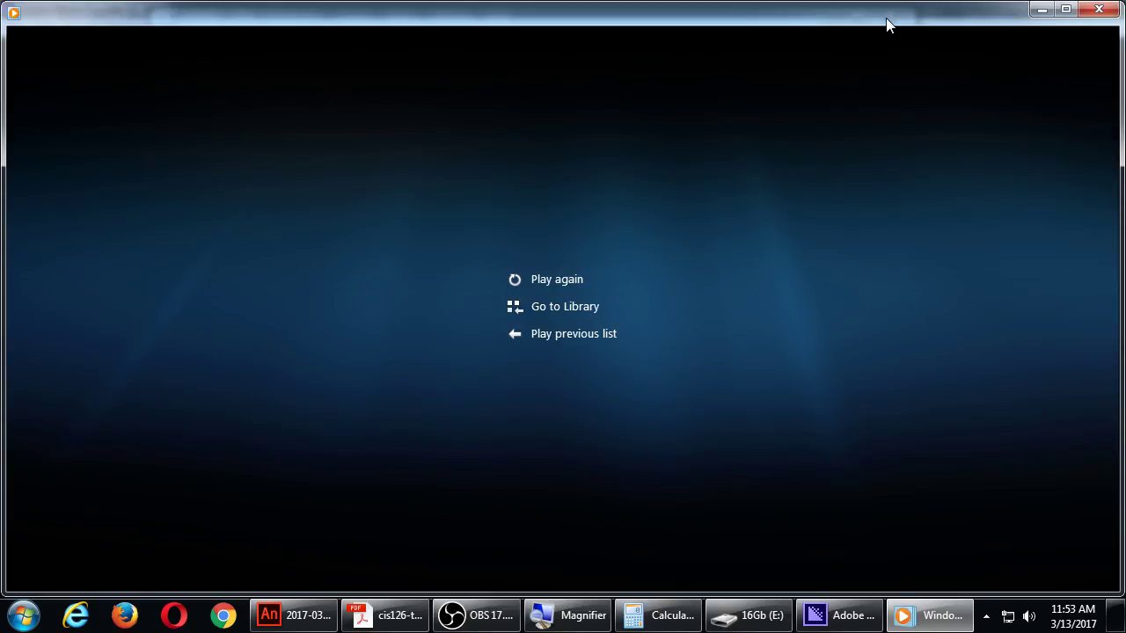
{"action": "left_click", "coordinate": [577, 280]}
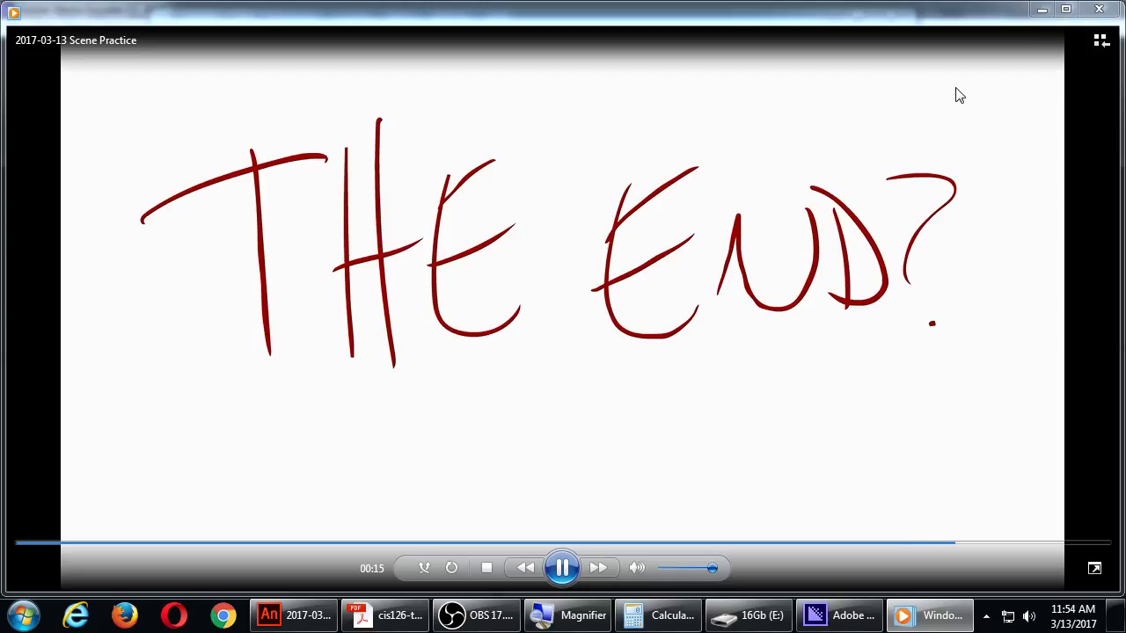
{"action": "left_click", "coordinate": [1098, 9]}
{"action": "left_click", "coordinate": [1002, 448]}
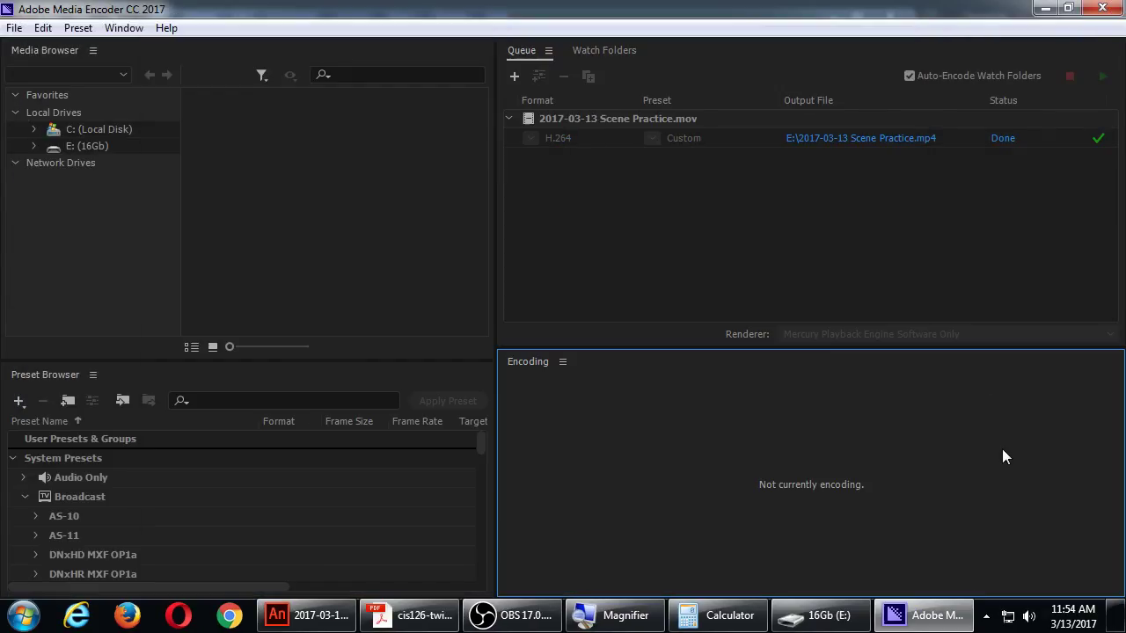
Return to Animate and set the Payday.mp3 sound's sync on the music layer to Stream
{"action": "left_click", "coordinate": [310, 615]}
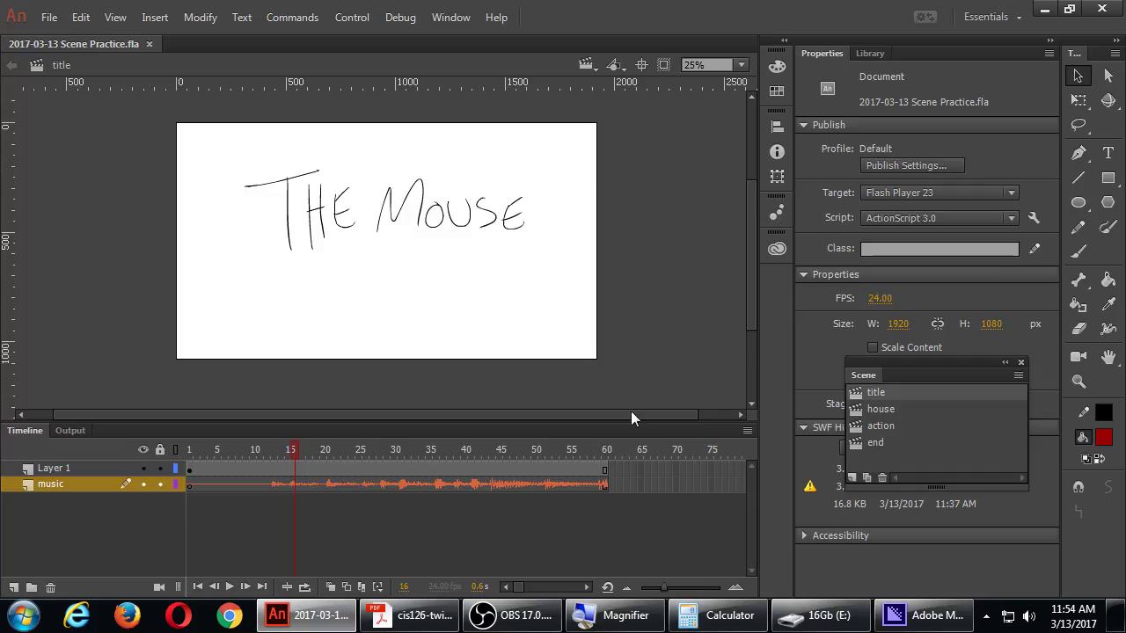
{"action": "left_click", "coordinate": [476, 485]}
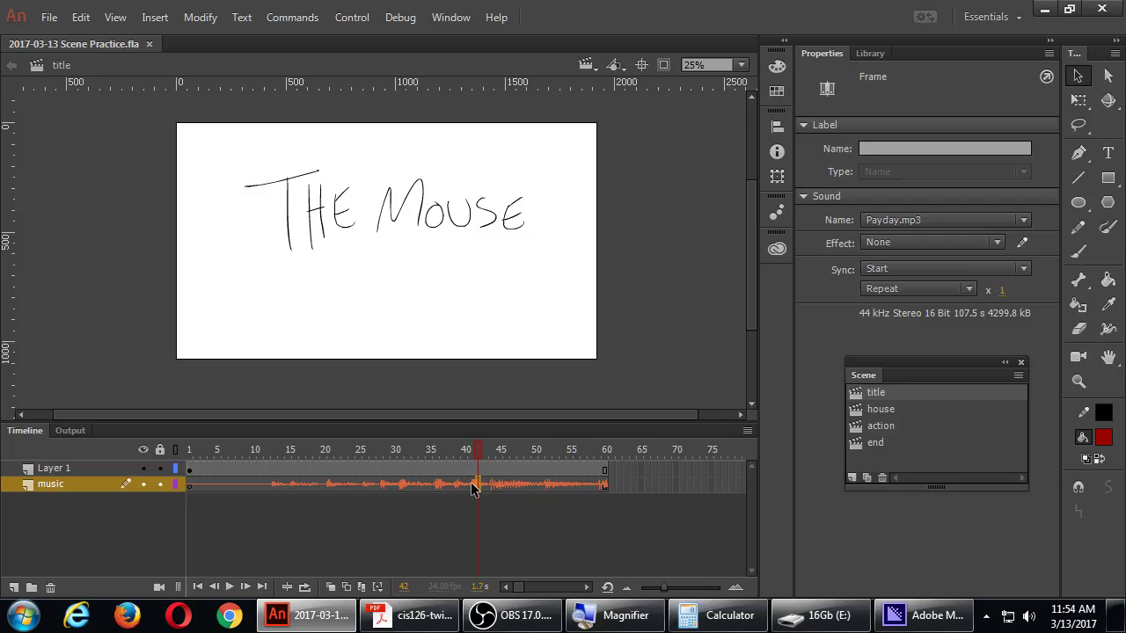
{"action": "left_click", "coordinate": [888, 268]}
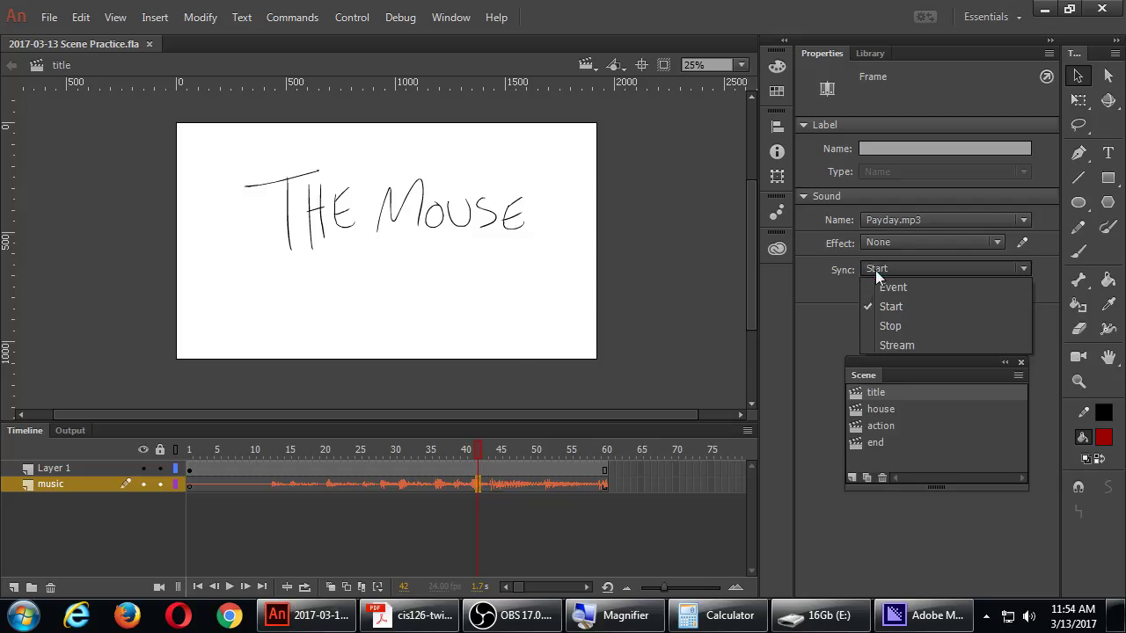
{"action": "left_click", "coordinate": [888, 345]}
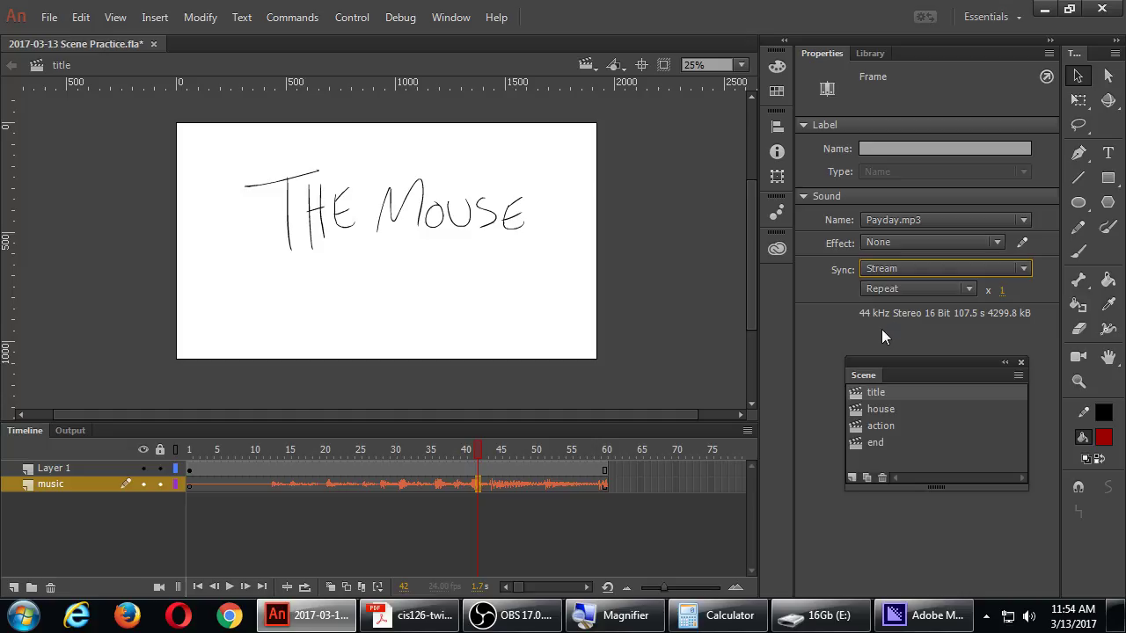
Test the movie with the streamed music, close the preview, and bring back the list of scenes
{"action": "key", "text": "ctrl+Return"}
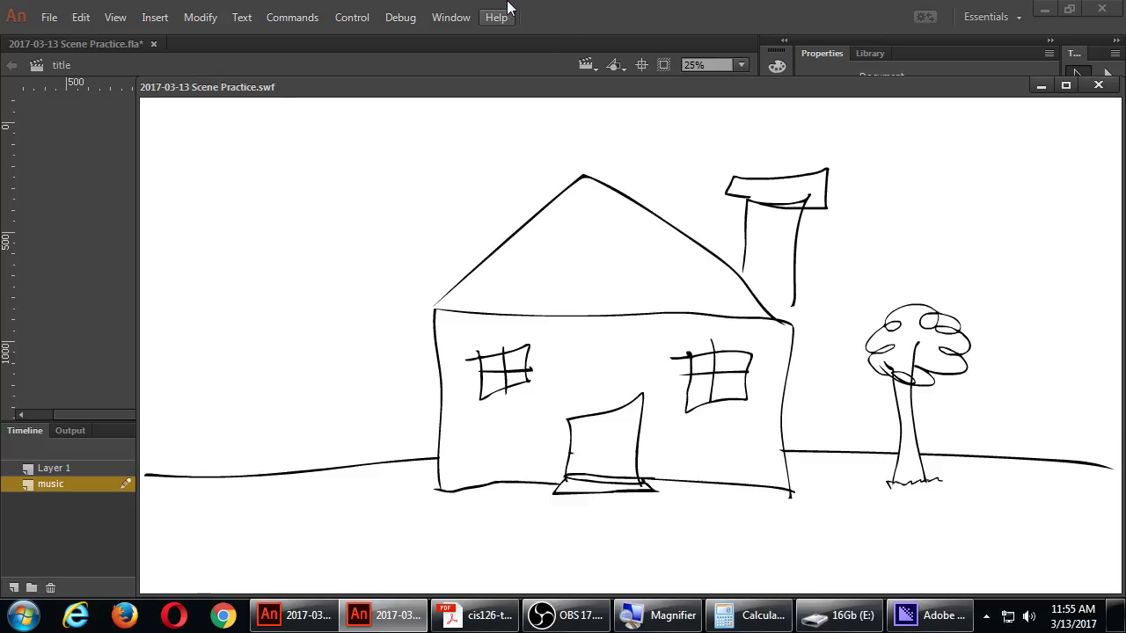
{"action": "left_click", "coordinate": [1098, 85]}
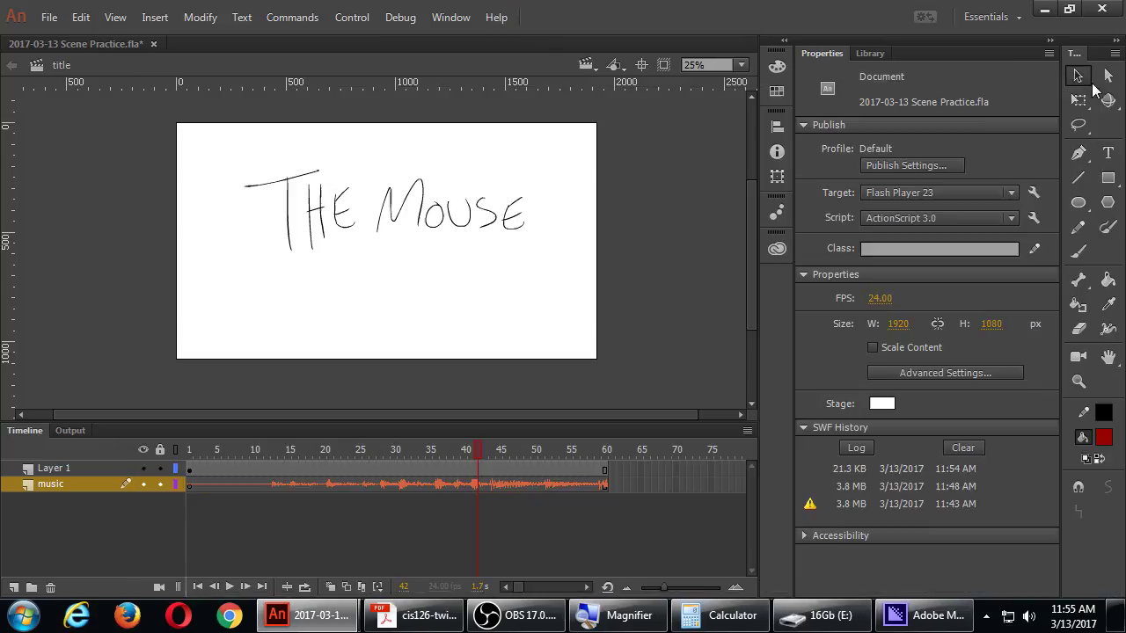
{"action": "key", "text": "shift+F2"}
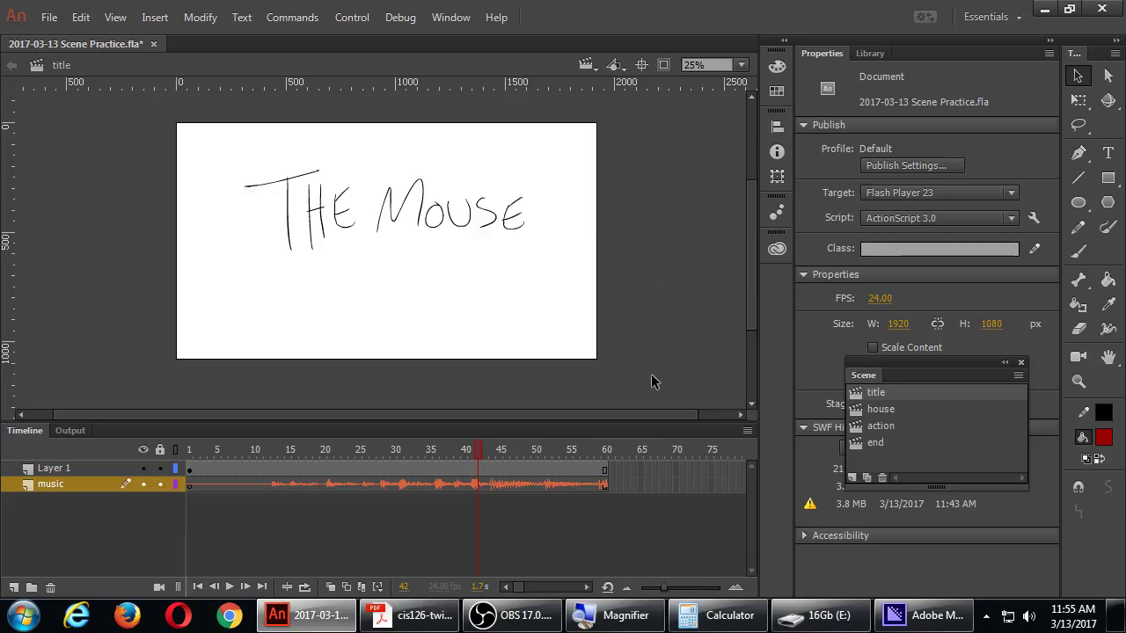
Remove Payday.mp3 from the title scene's music layer by setting its sound to None
{"action": "left_click", "coordinate": [556, 484]}
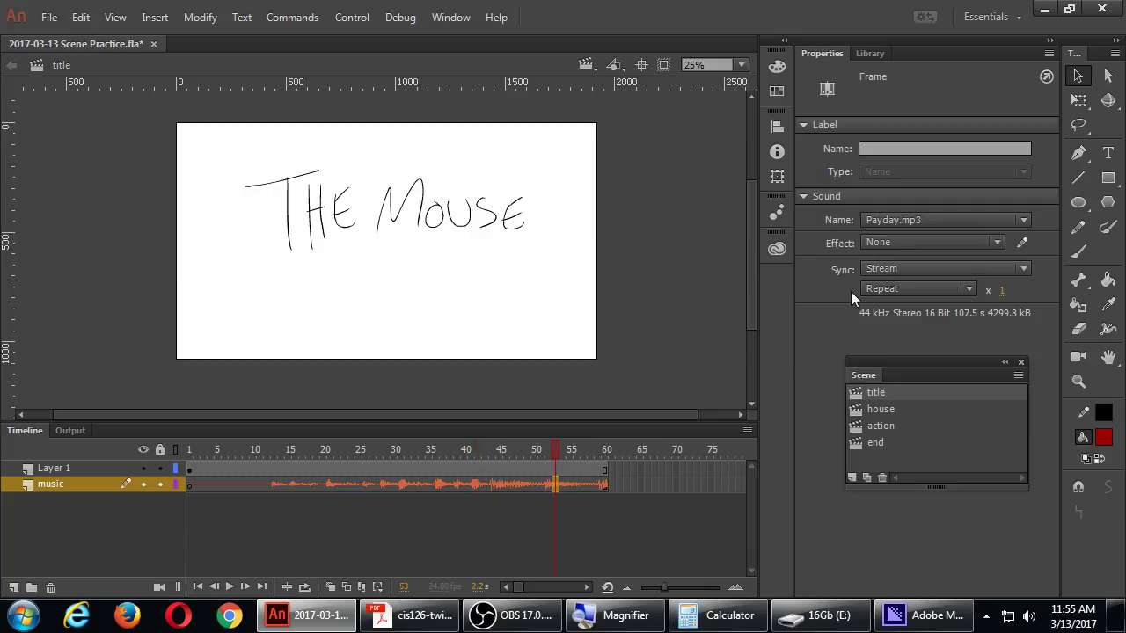
{"action": "left_click", "coordinate": [883, 269]}
{"action": "left_click", "coordinate": [820, 268]}
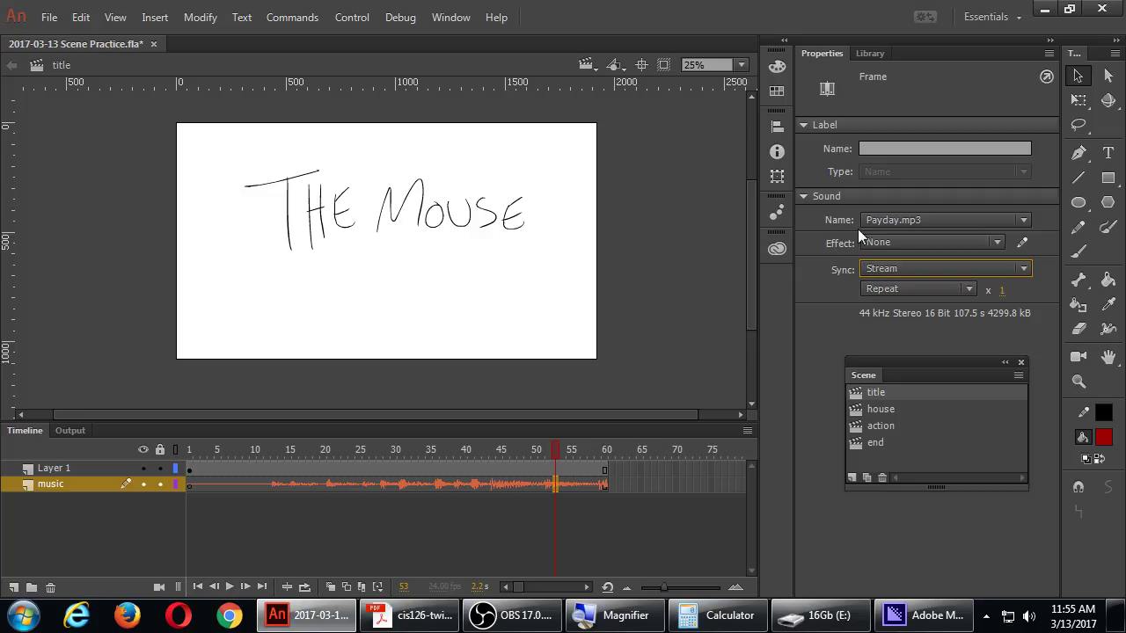
{"action": "left_click", "coordinate": [874, 220]}
{"action": "left_click", "coordinate": [886, 239]}
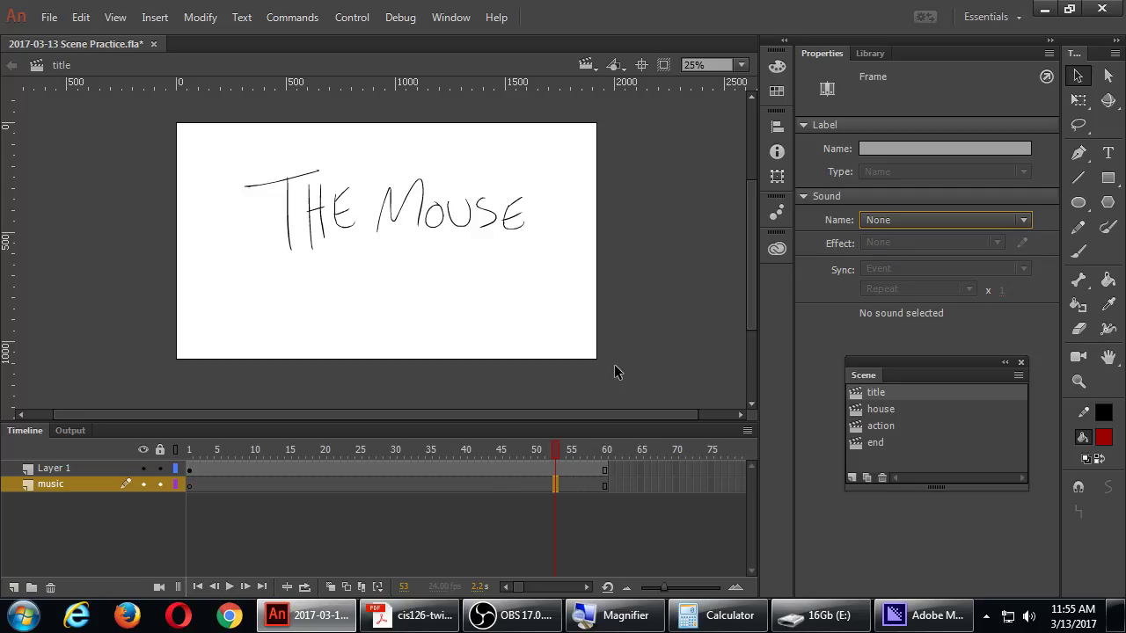
In the action scene, add a layer named music below the background layer and go to its first frame
{"action": "left_click", "coordinate": [881, 426]}
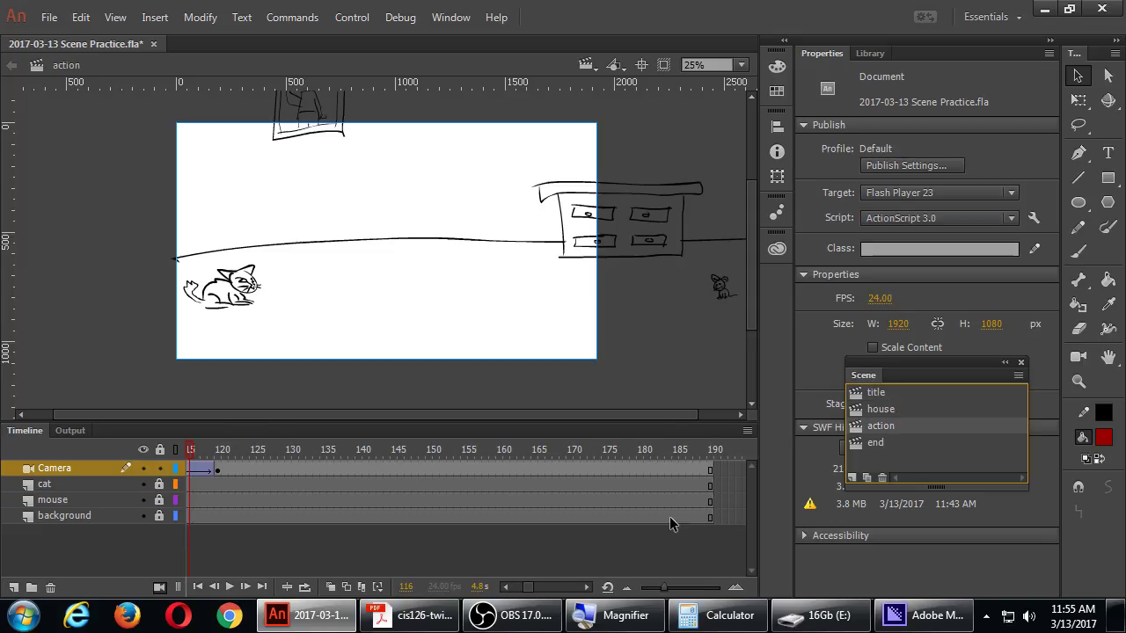
{"action": "left_click", "coordinate": [15, 587]}
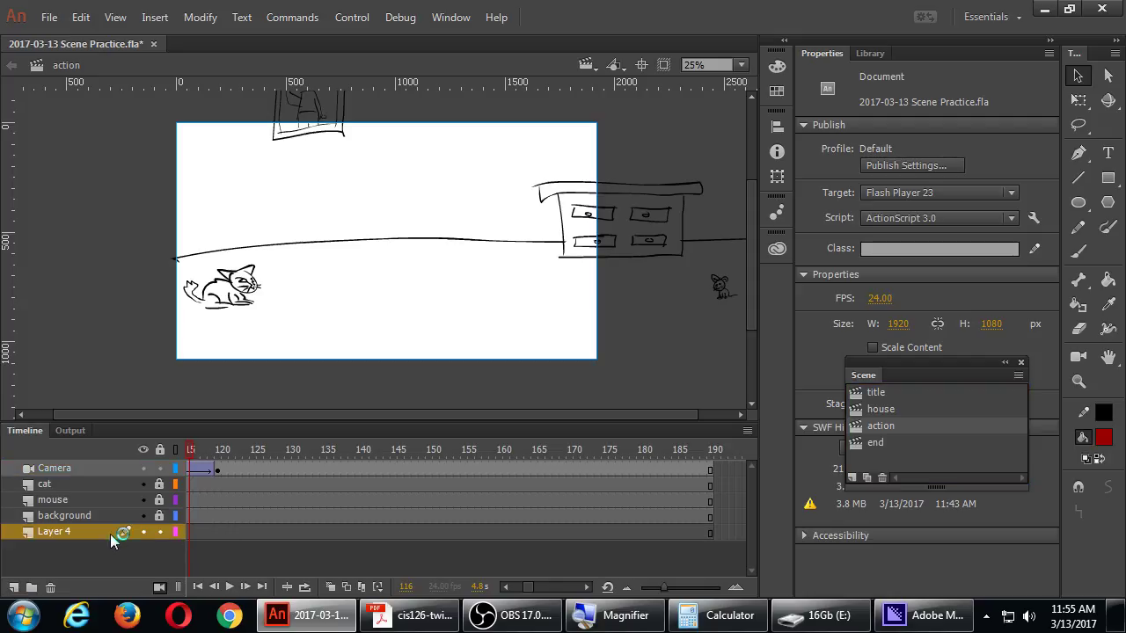
{"action": "left_click", "coordinate": [188, 533]}
{"action": "key", "text": "Home"}
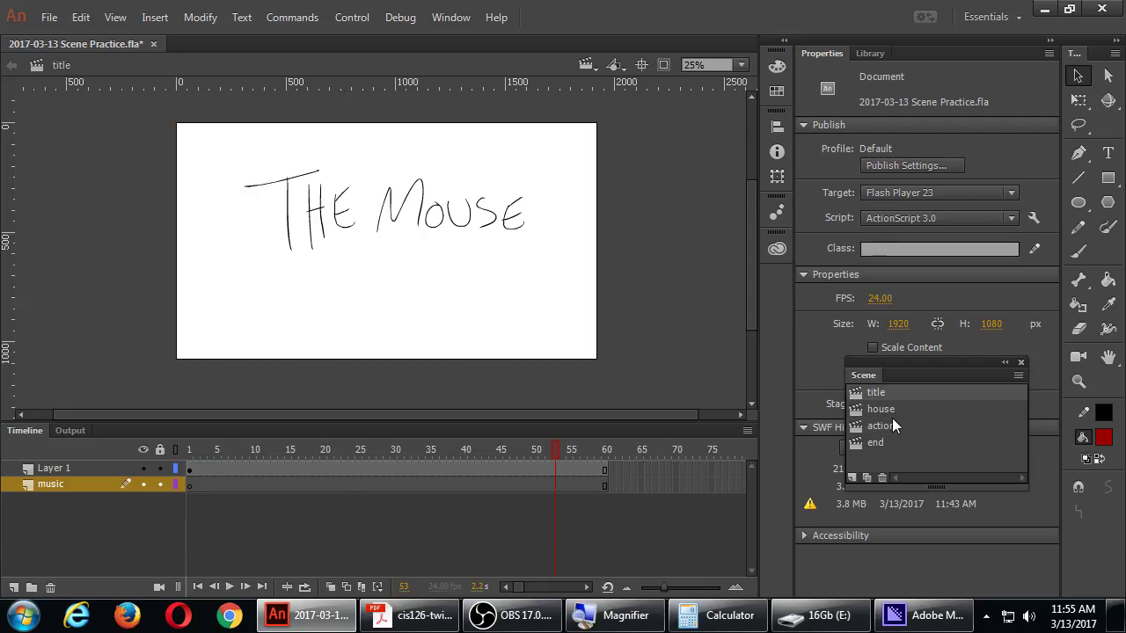
{"action": "left_click", "coordinate": [879, 426]}
{"action": "left_click_drag", "start_coordinate": [188, 450], "coordinate": [110, 464]}
{"action": "left_click", "coordinate": [189, 533]}
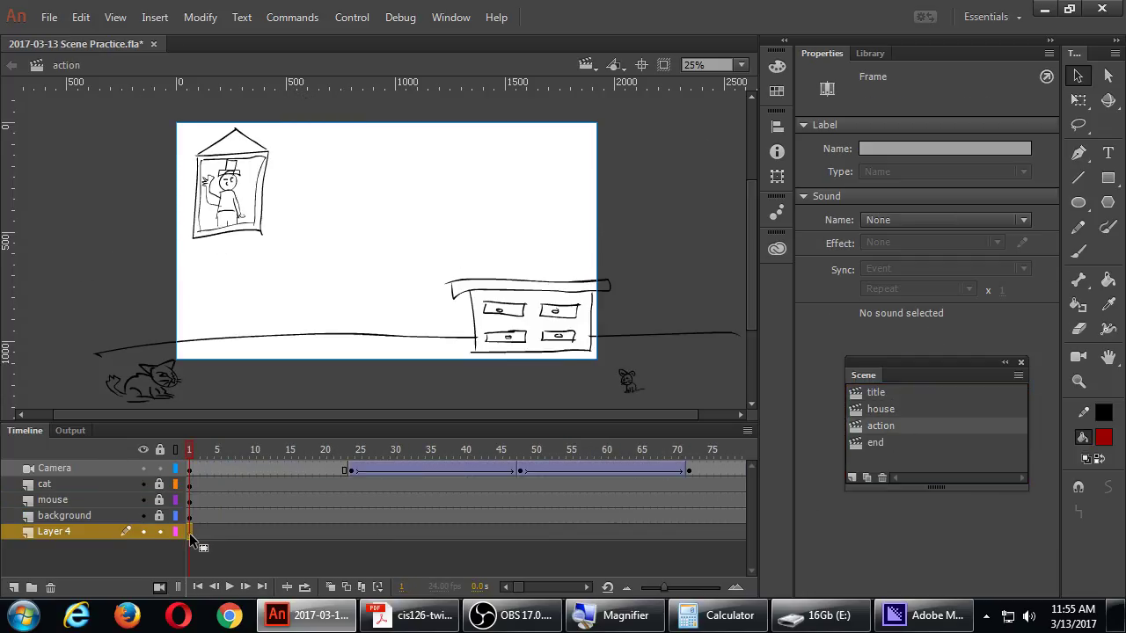
{"action": "double_click", "coordinate": [55, 531]}
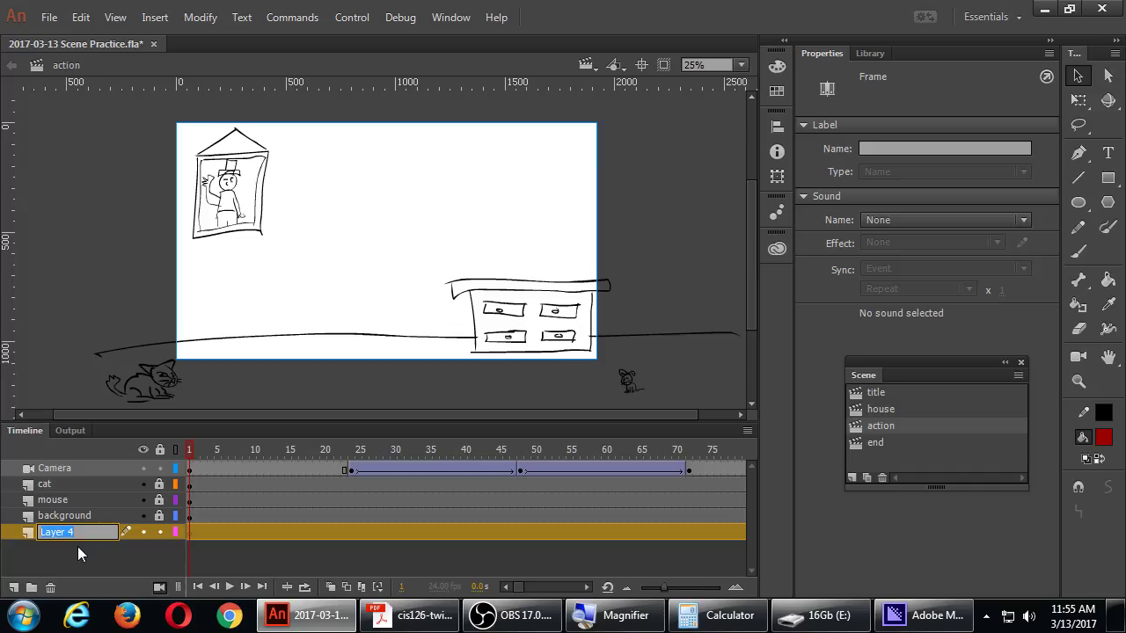
{"action": "type", "text": "music"}
{"action": "key", "text": "Return"}
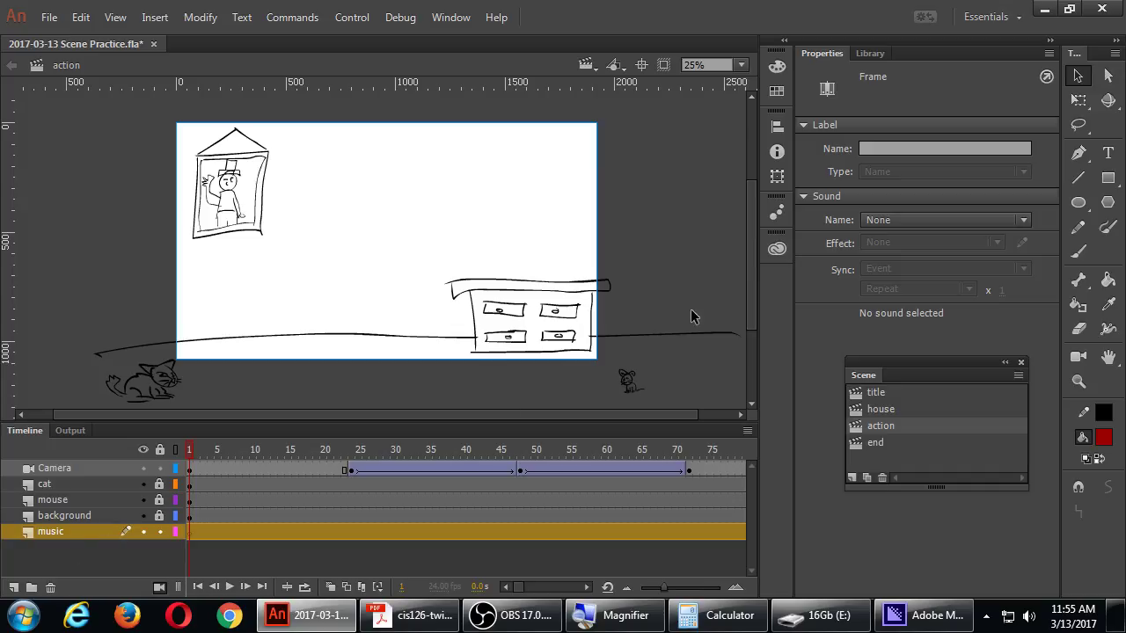
Assign Payday.mp3 with Stream sync to the action scene's music layer and briefly play the timeline
{"action": "left_click", "coordinate": [885, 220]}
{"action": "left_click", "coordinate": [894, 254]}
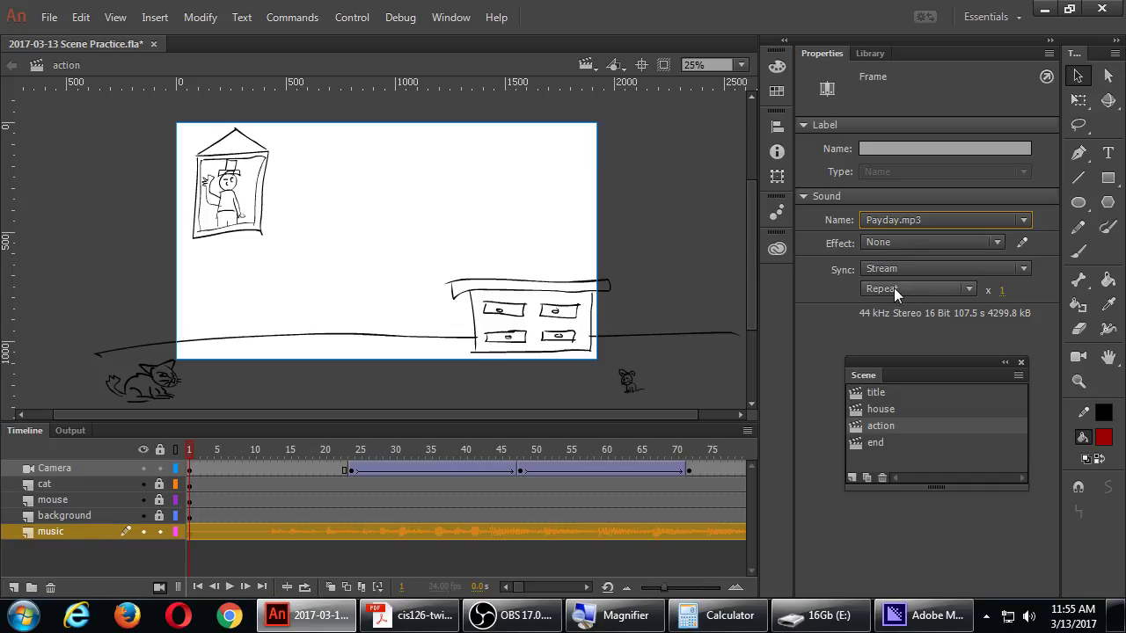
{"action": "left_click", "coordinate": [891, 270]}
{"action": "left_click", "coordinate": [888, 345]}
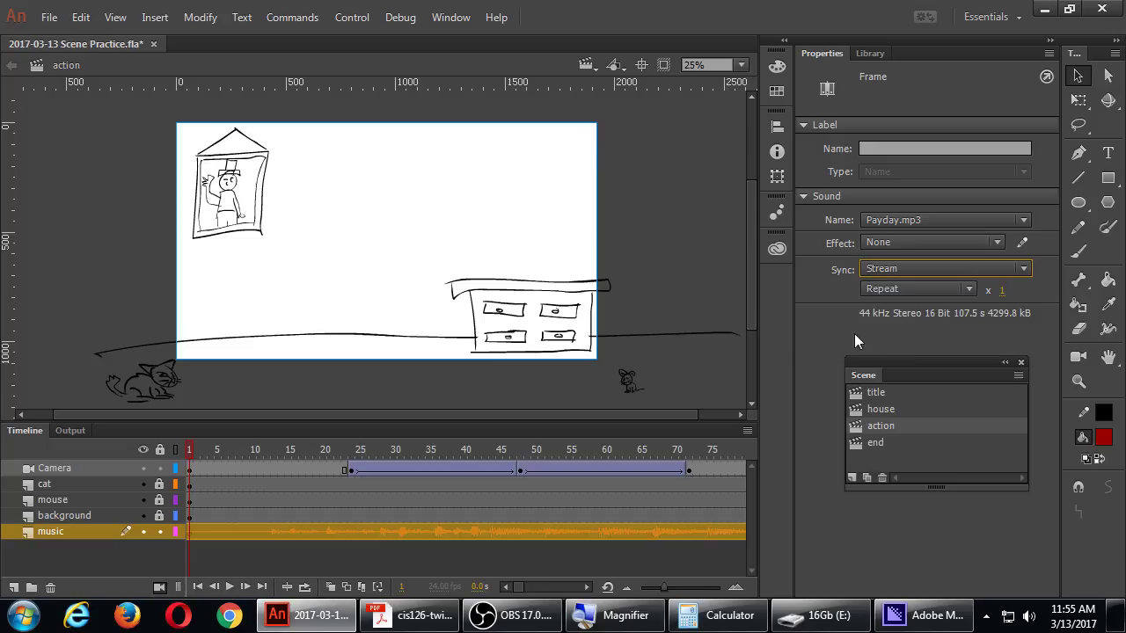
{"action": "key", "text": "Return"}
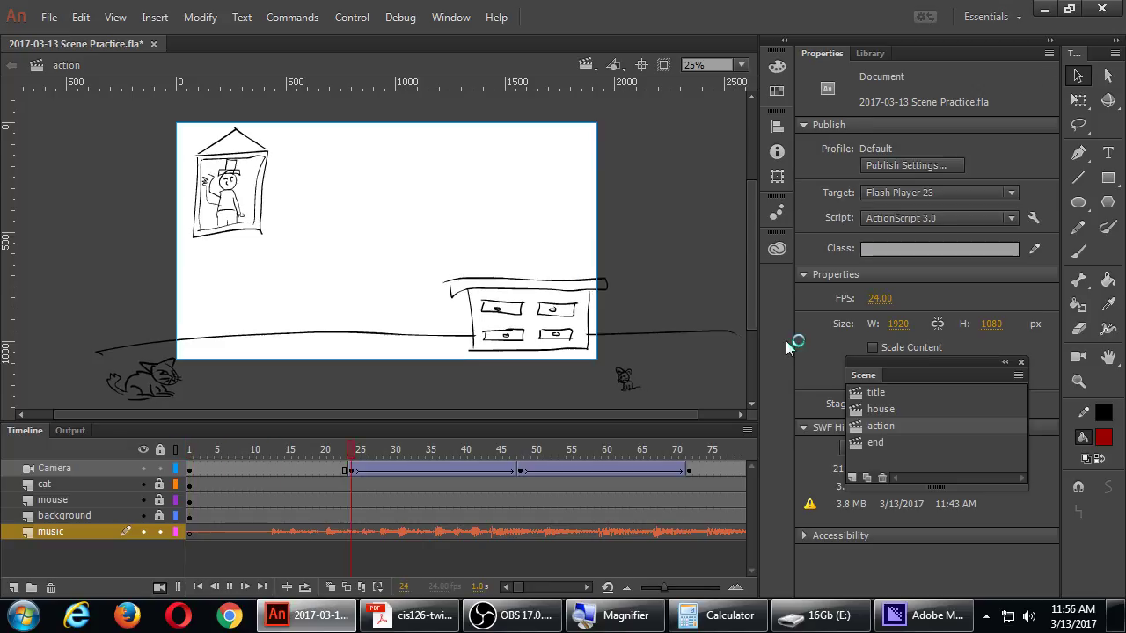
{"action": "key", "text": "Return"}
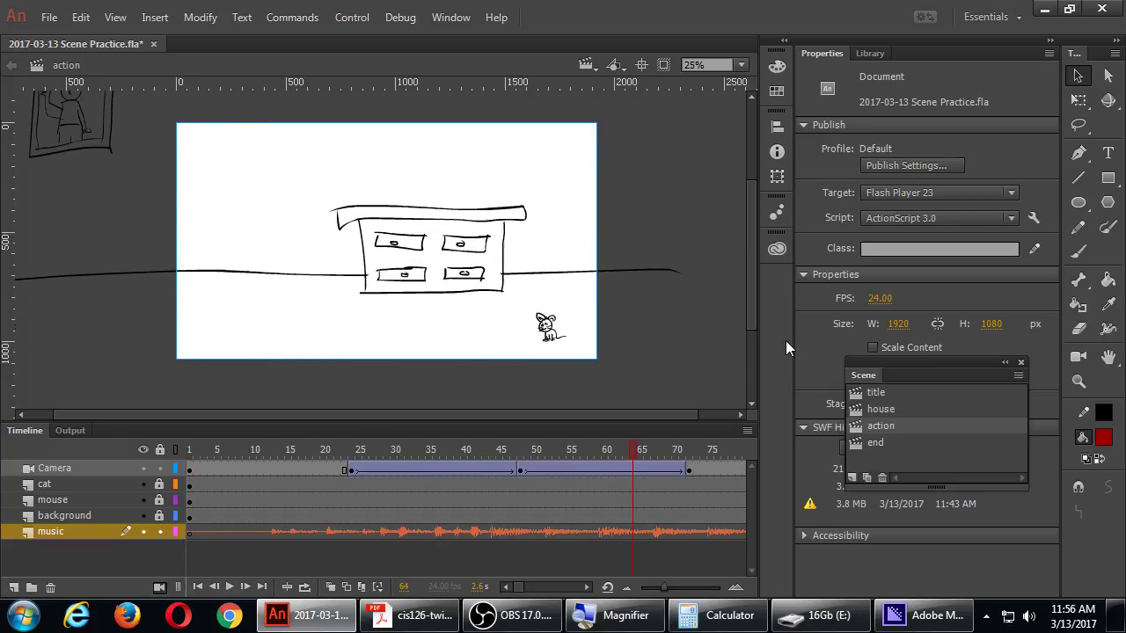
Switch to the house scene and save the document
{"action": "left_click", "coordinate": [875, 394]}
{"action": "left_click", "coordinate": [882, 409]}
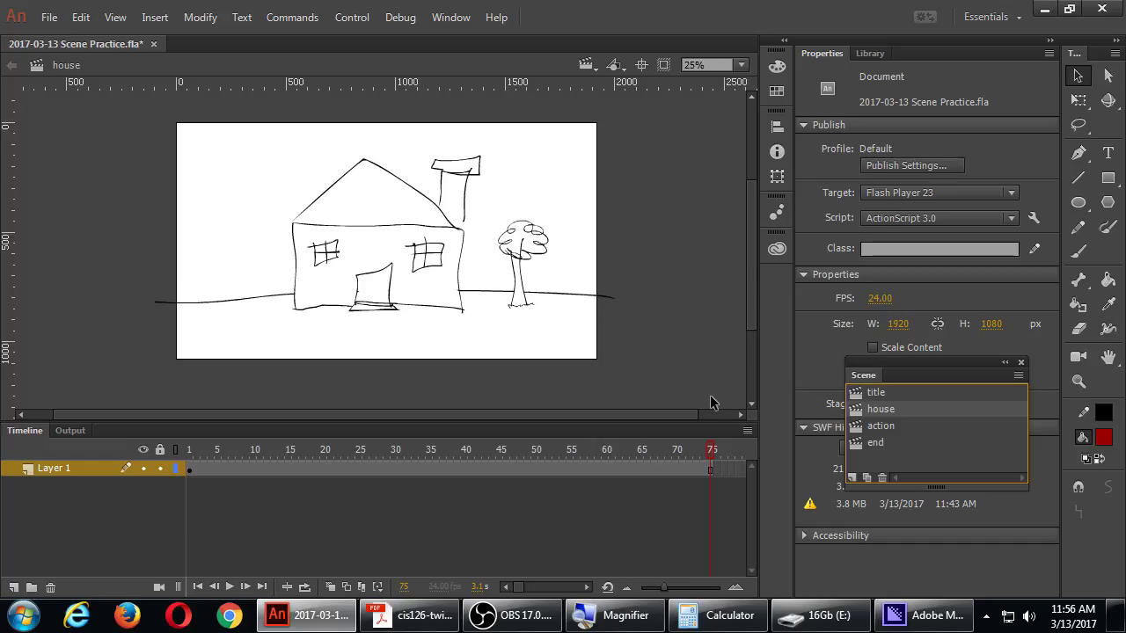
{"action": "key", "text": "ctrl+s"}
{"action": "left_click", "coordinate": [49, 17]}
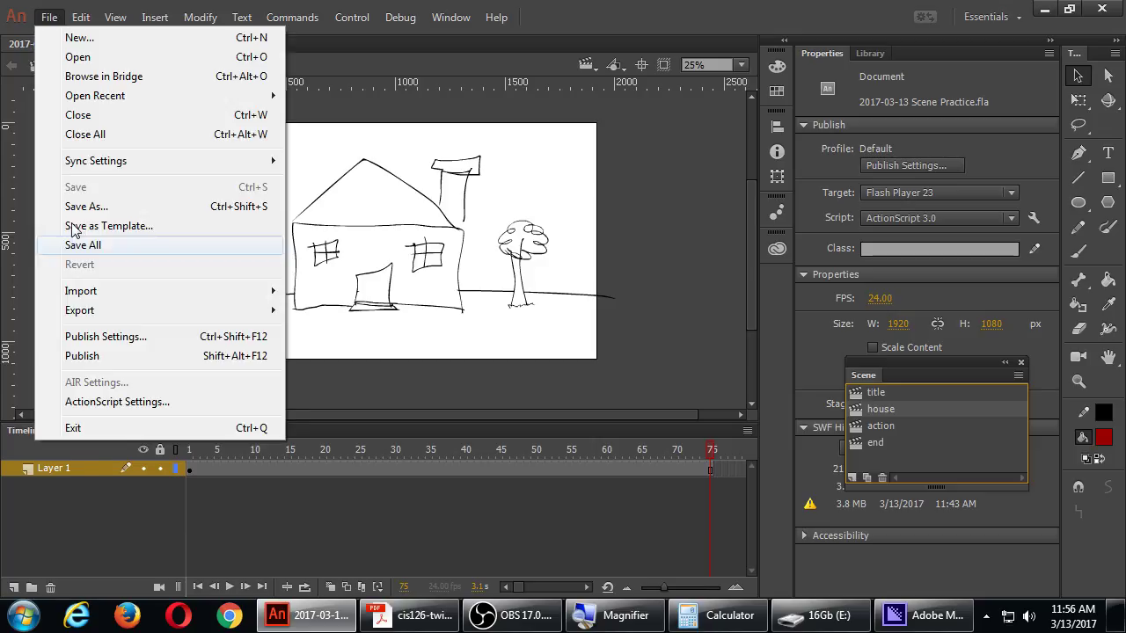
{"action": "mouse_move", "coordinate": [107, 316]}
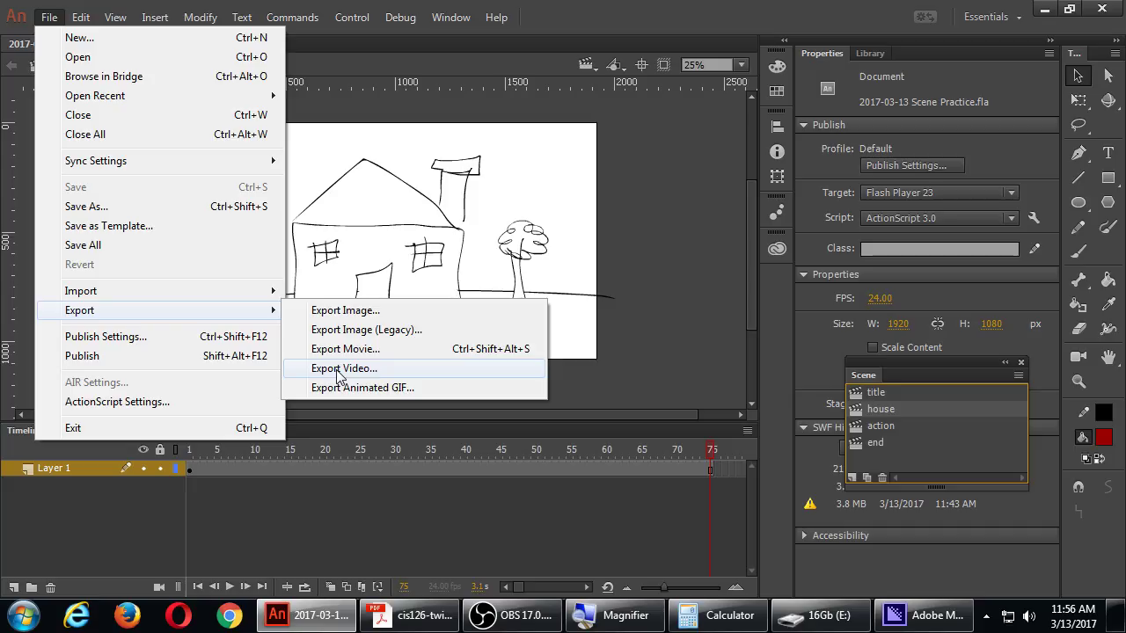
{"action": "left_click", "coordinate": [656, 259]}
Export the 1920 x 1080 video as 2017-03-13 Scene Practice-2.mov on the E: drive, stopping at the last frame and converting in Adobe Media Encoder
{"action": "left_click", "coordinate": [879, 425]}
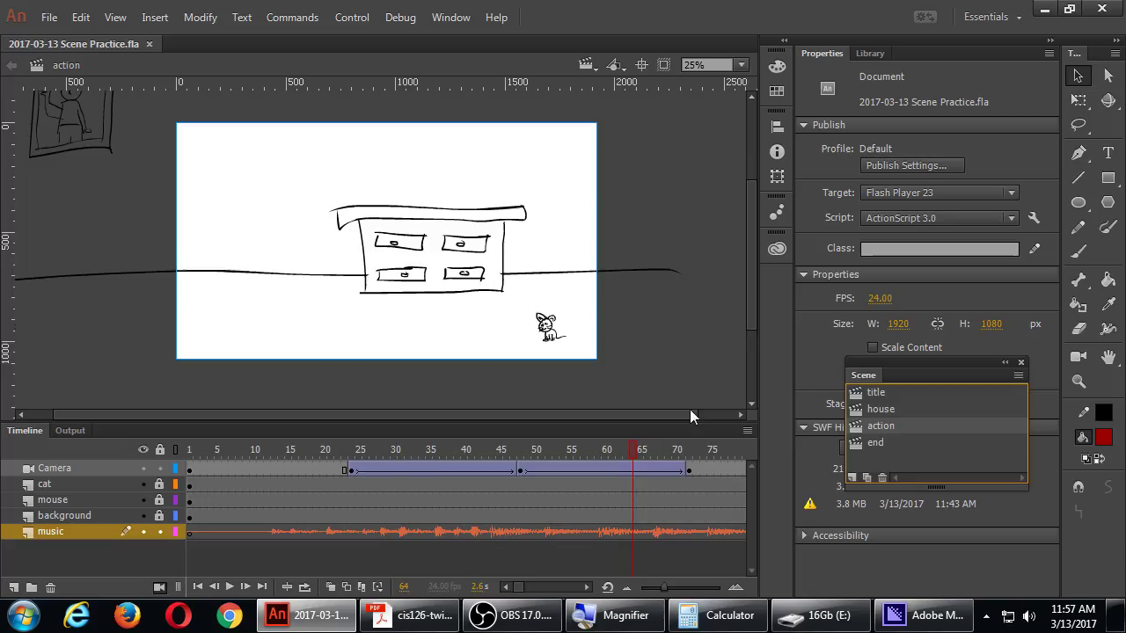
{"action": "left_click", "coordinate": [620, 532]}
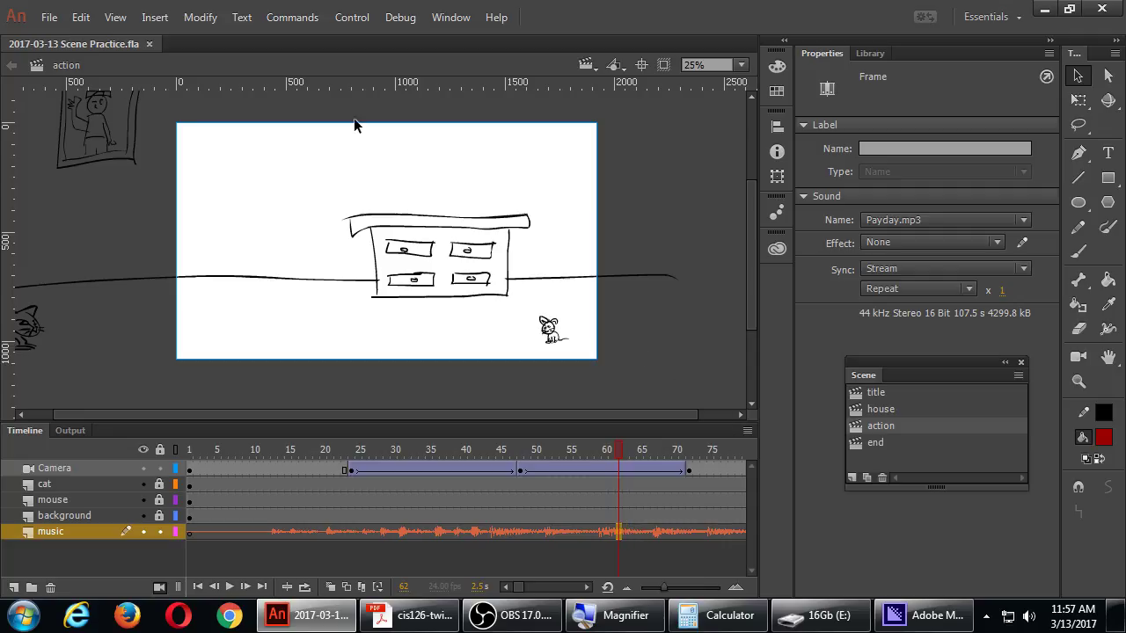
{"action": "left_click", "coordinate": [46, 19]}
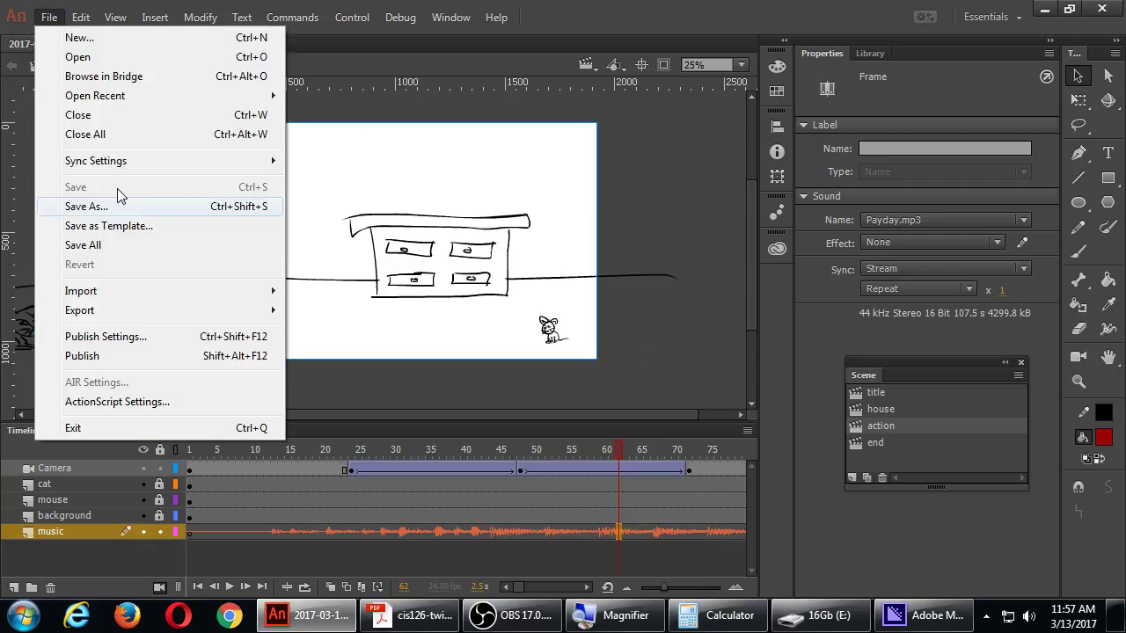
{"action": "mouse_move", "coordinate": [152, 313]}
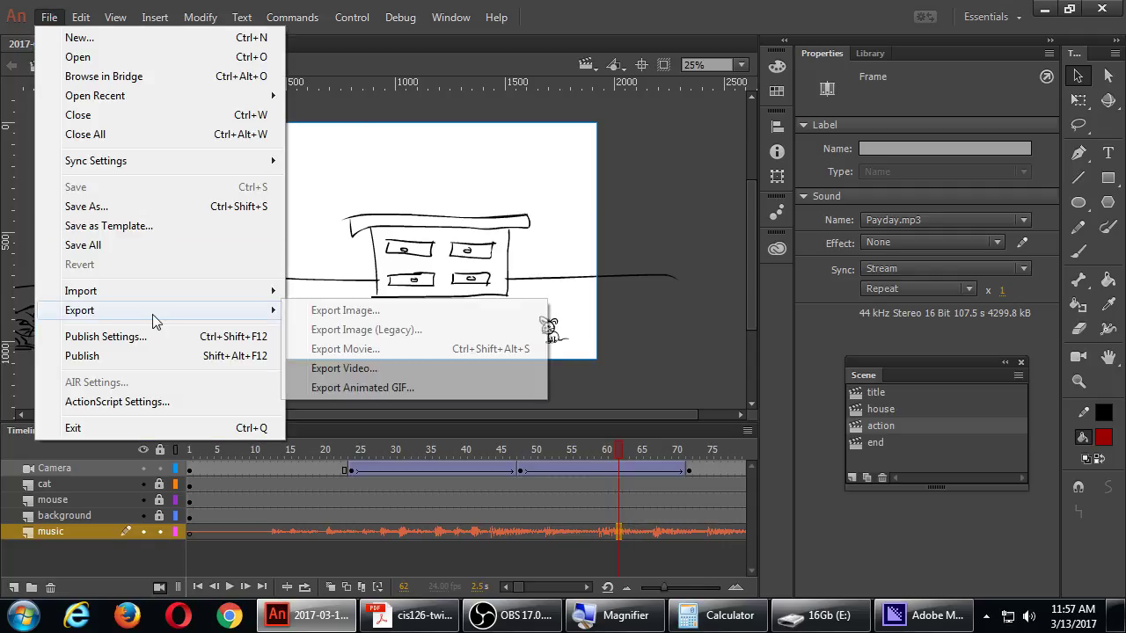
{"action": "left_click", "coordinate": [401, 368]}
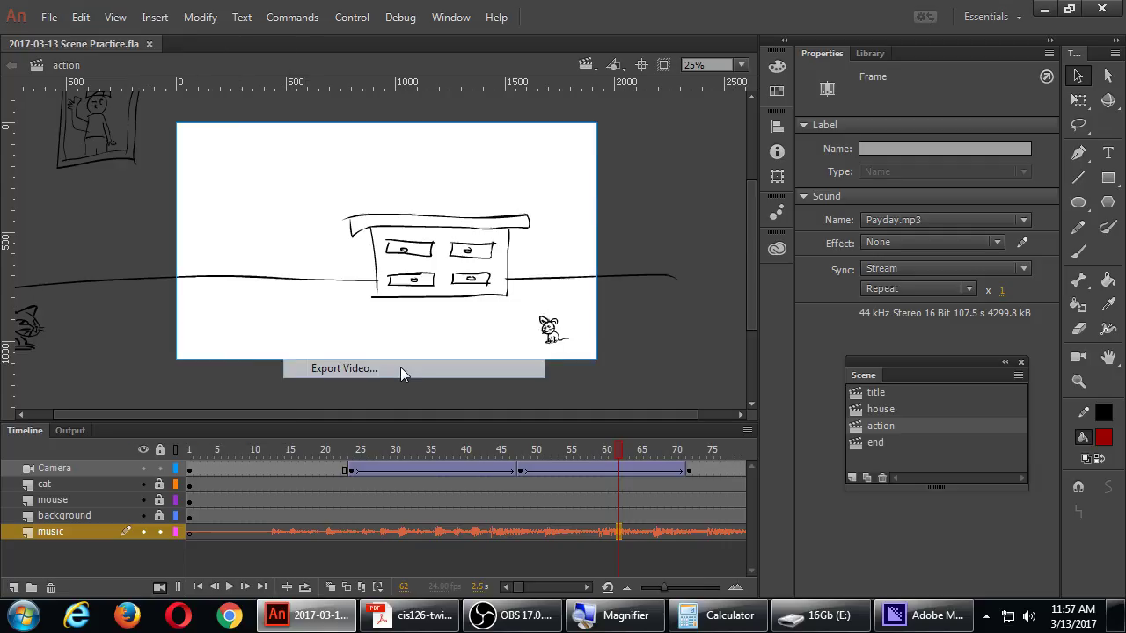
{"action": "left_click", "coordinate": [469, 347]}
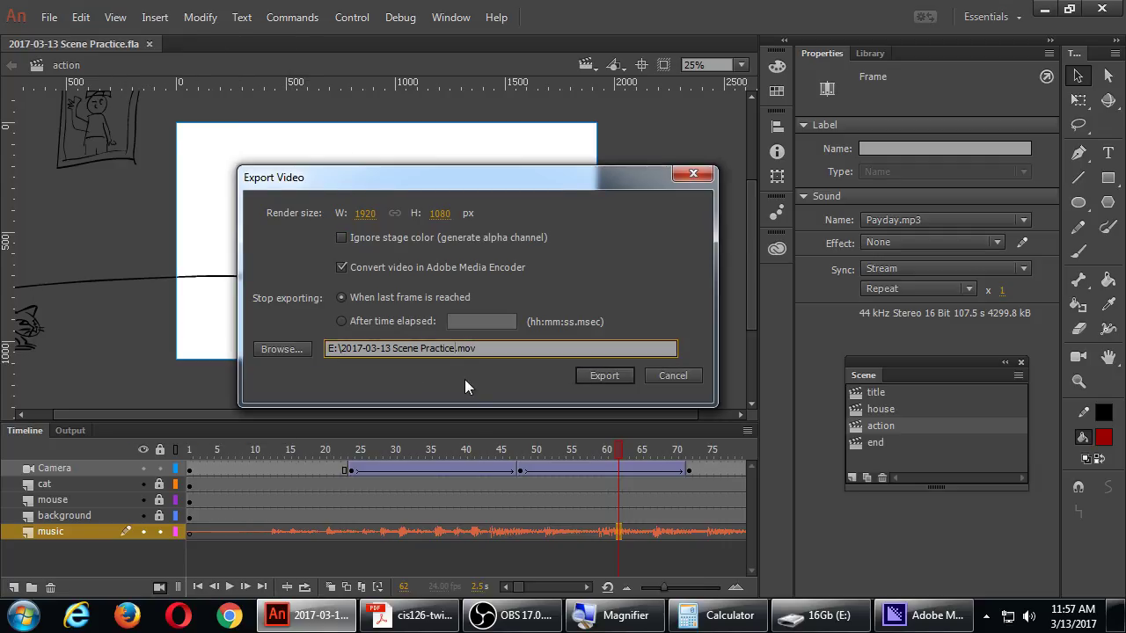
{"action": "key", "text": "Return"}
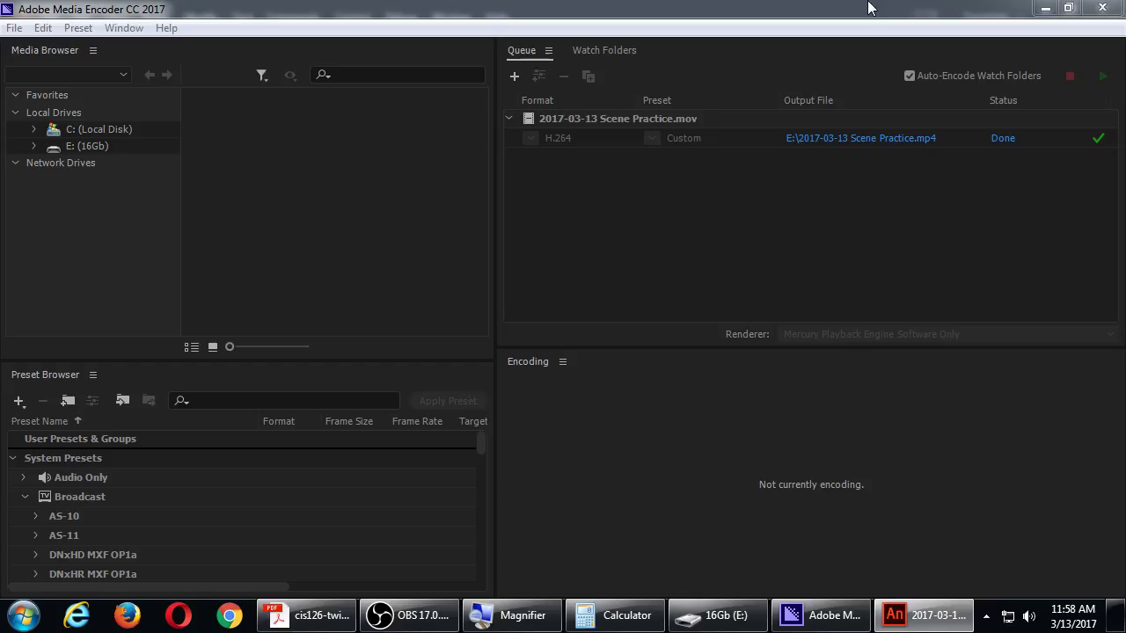
Encode the queued H.264 output 2017-03-13 Scene Practice-2.mp4 in Media Encoder
{"action": "left_click", "coordinate": [1045, 8]}
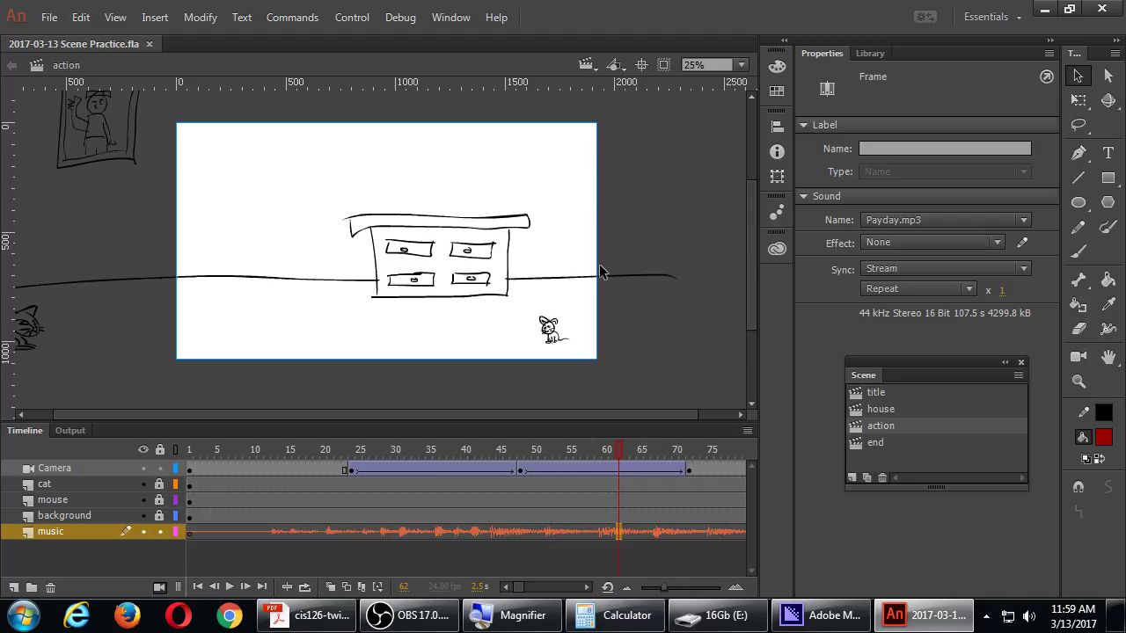
{"action": "left_click", "coordinate": [819, 614]}
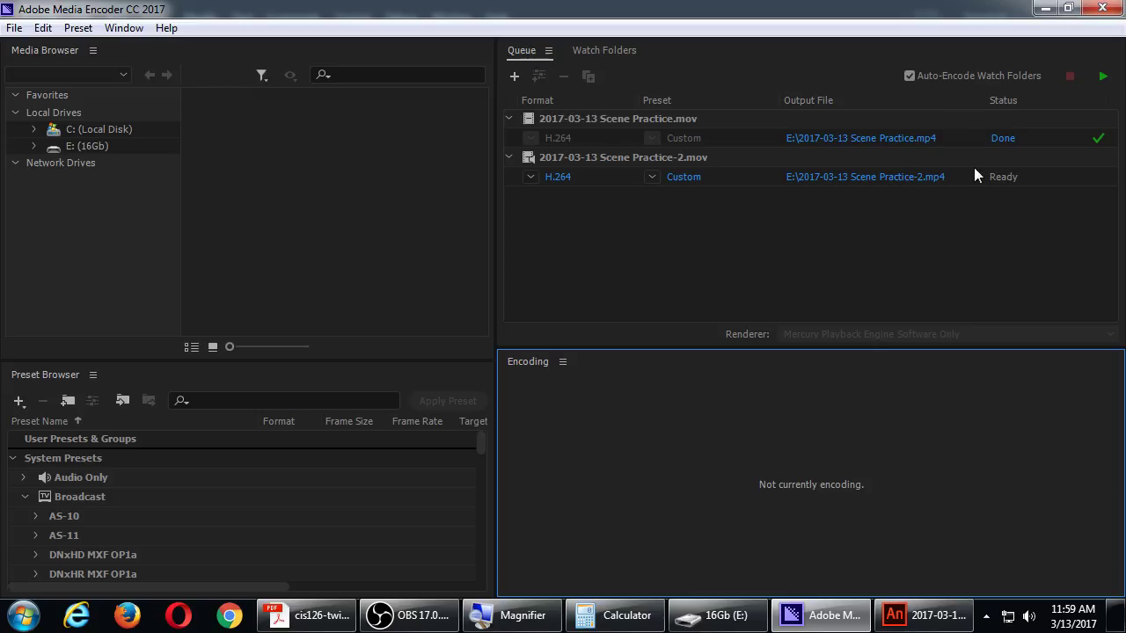
{"action": "left_click", "coordinate": [1102, 75]}
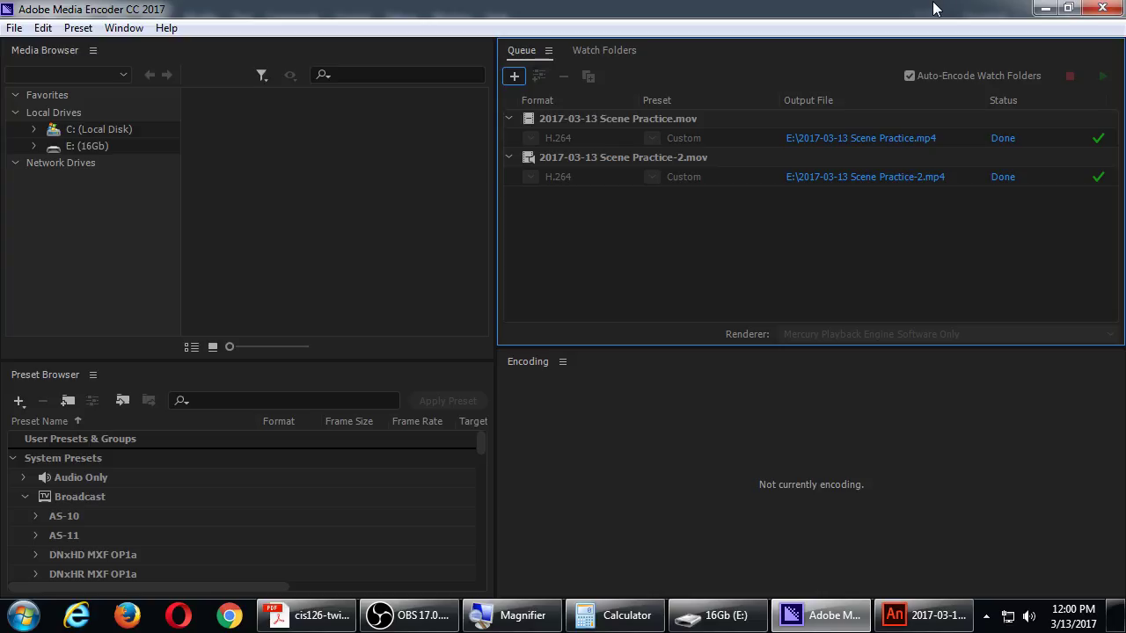
Return to the E: drive folder, refresh it, and play 2017-03-13 Scene Practice-2.mp4 full screen
{"action": "left_click", "coordinate": [945, 615]}
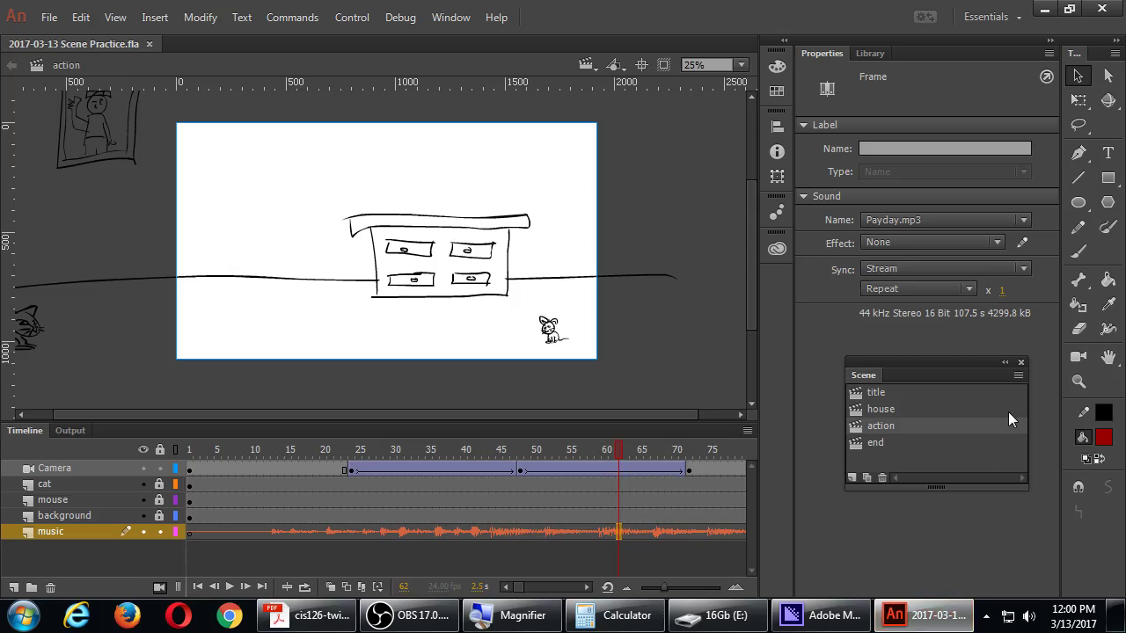
{"action": "left_click", "coordinate": [1025, 244]}
{"action": "left_click", "coordinate": [1044, 9]}
{"action": "left_click", "coordinate": [1044, 9]}
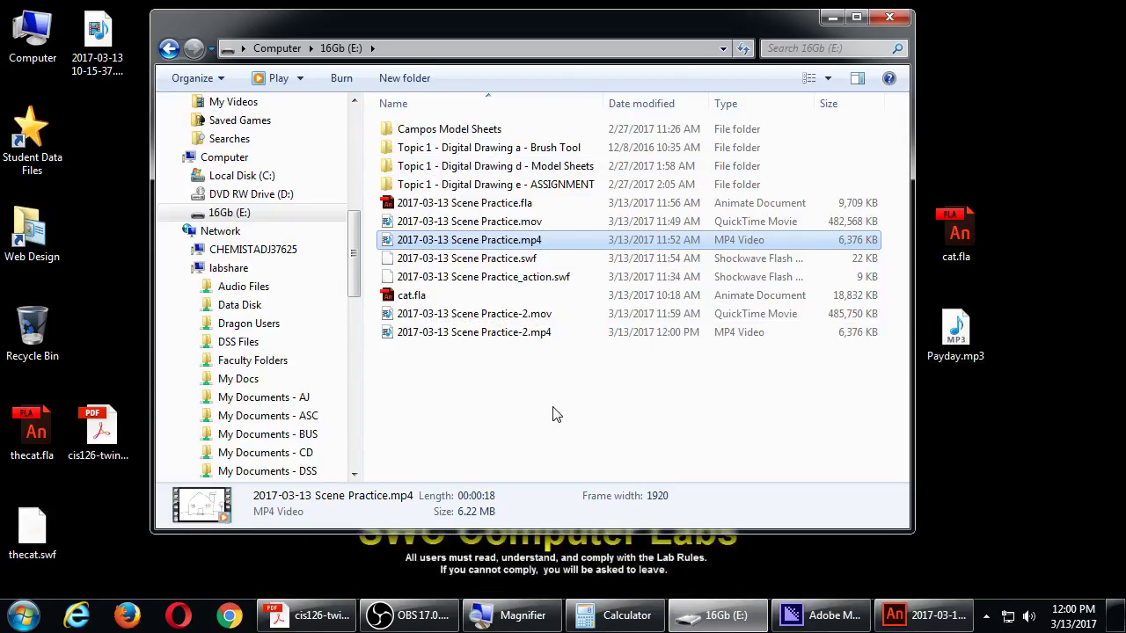
{"action": "key", "text": "F5"}
{"action": "double_click", "coordinate": [540, 322]}
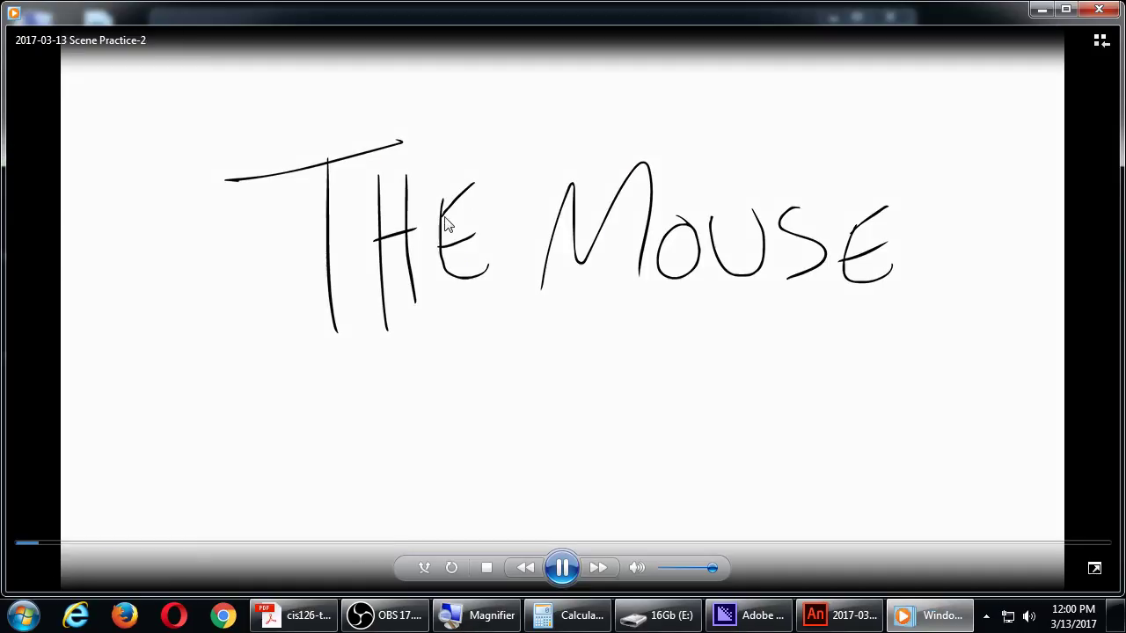
{"action": "double_click", "coordinate": [443, 221]}
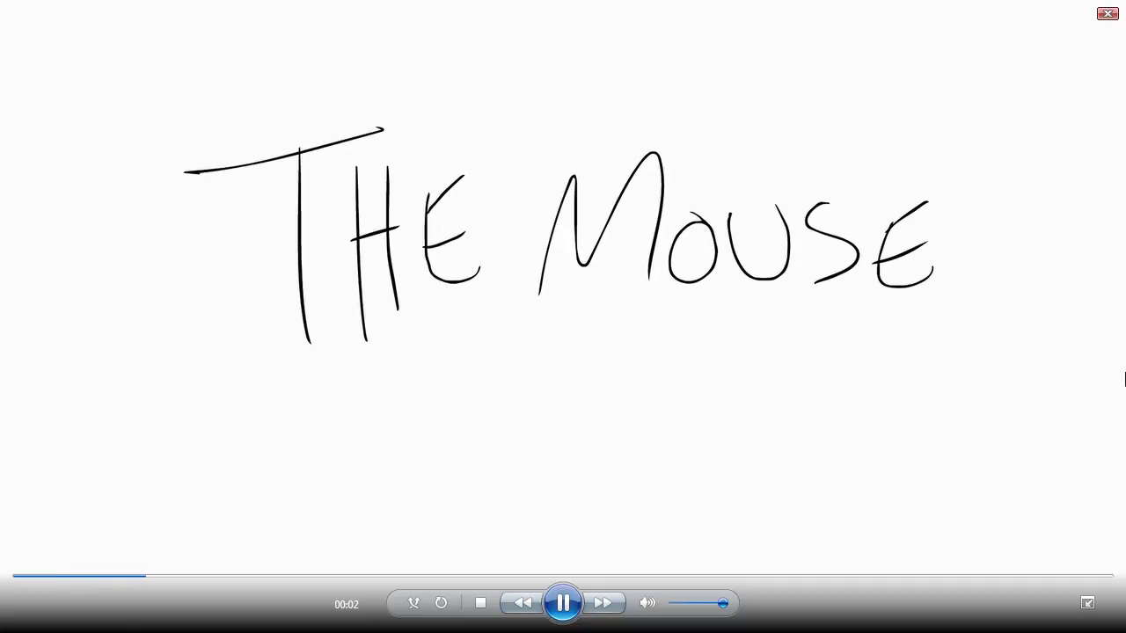